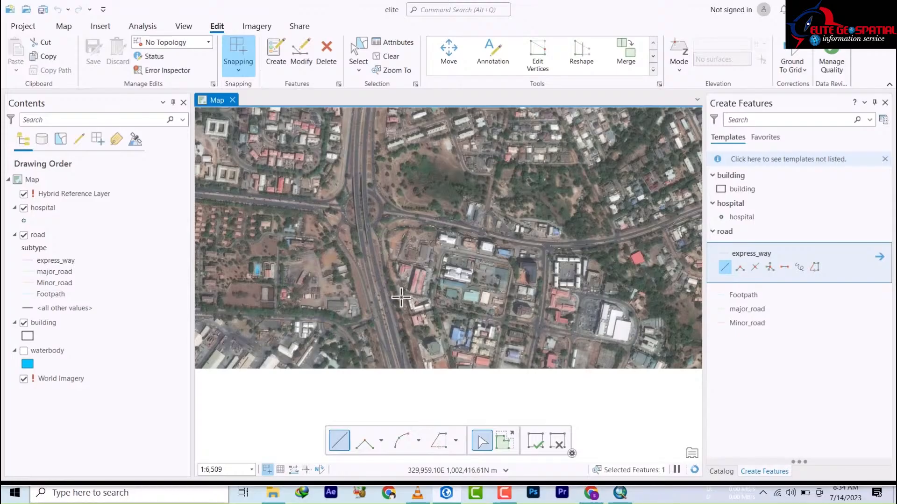
# Start an express_way line on the highway's eastern carriageway south of the roundabout junction and trace it north through the junction.
pyautogui.moveTo(401, 297); pyautogui.dragTo(338, 173)
pyautogui.scroll(2, 338, 173)
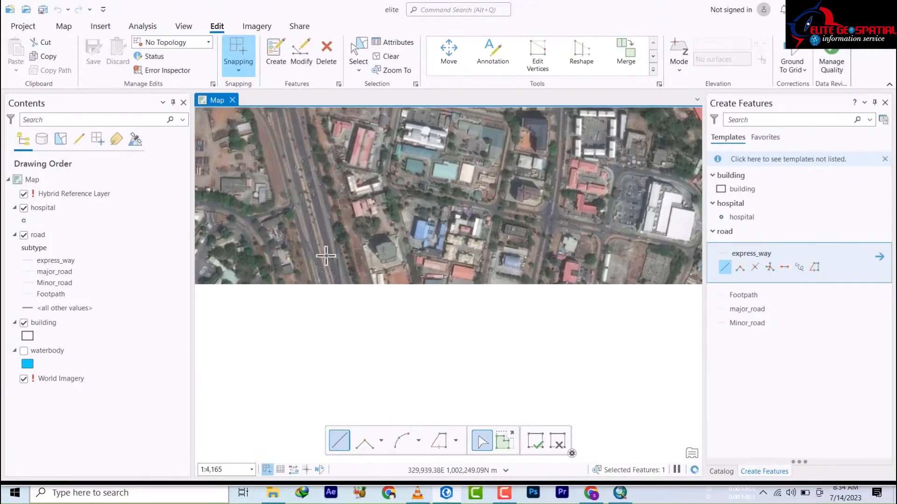
pyautogui.scroll(4, 313, 208)
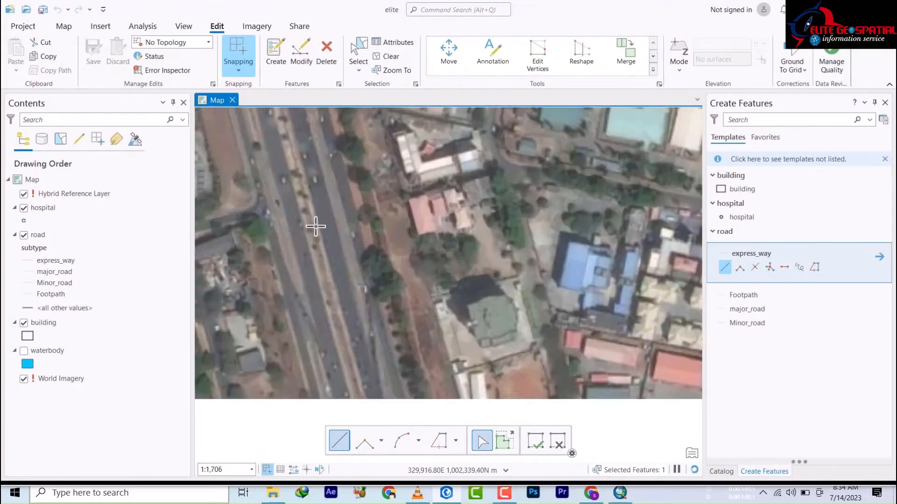
pyautogui.scroll(-3, 371, 359)
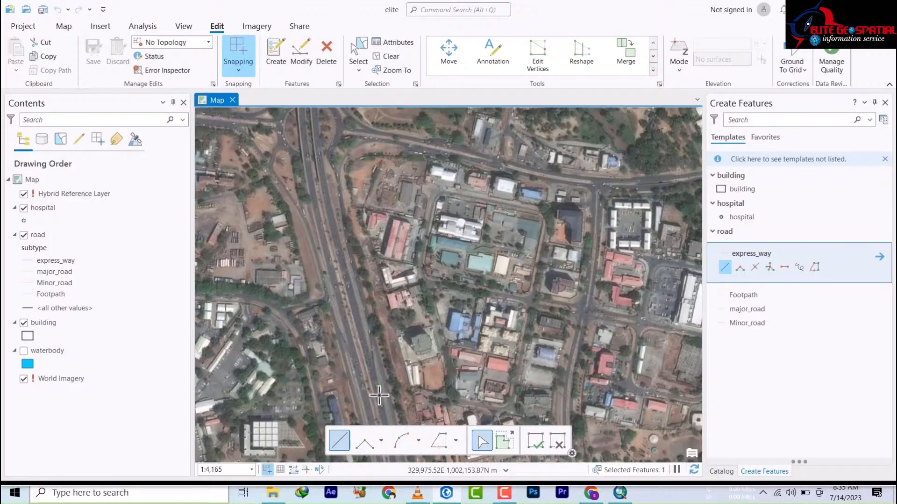
pyautogui.click(361, 333)
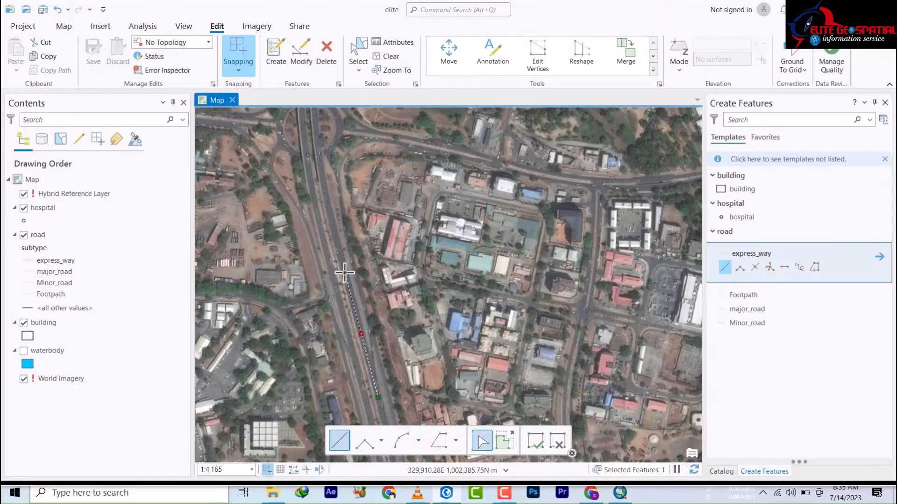
pyautogui.moveTo(351, 268); pyautogui.dragTo(351, 386)
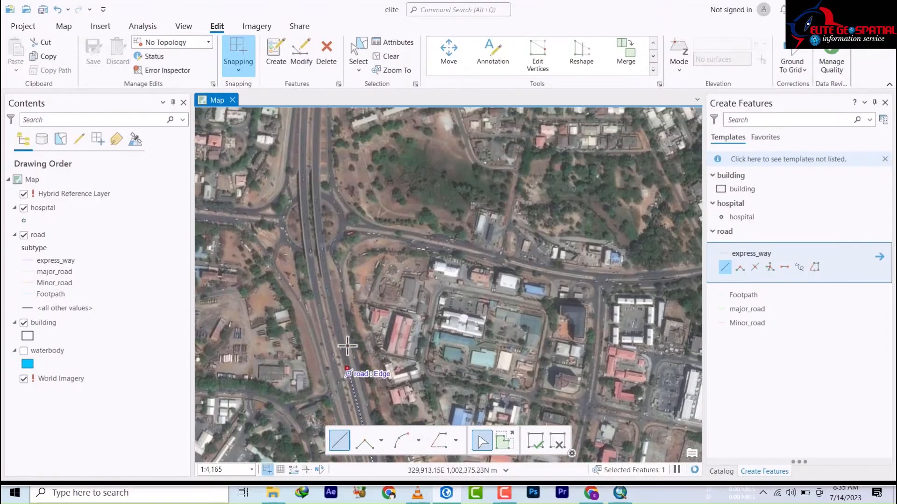
pyautogui.click(337, 322)
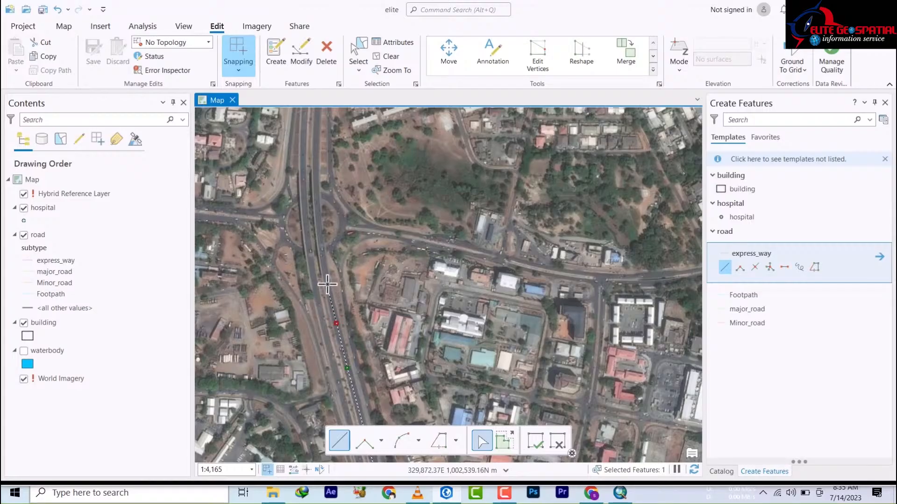
pyautogui.click(327, 280)
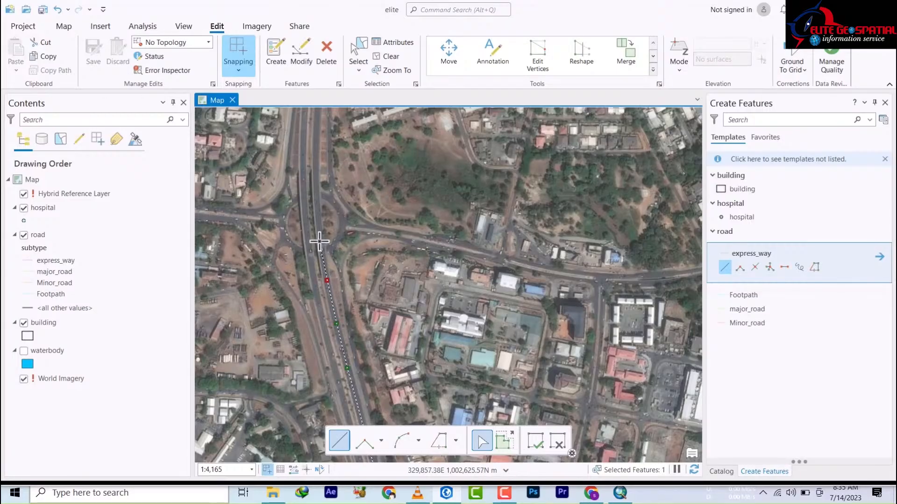
pyautogui.click(320, 242)
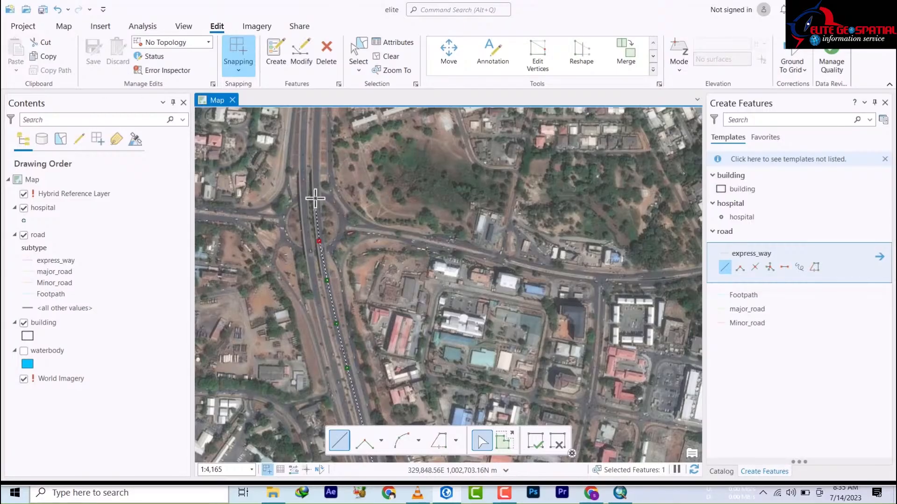
pyautogui.click(316, 196)
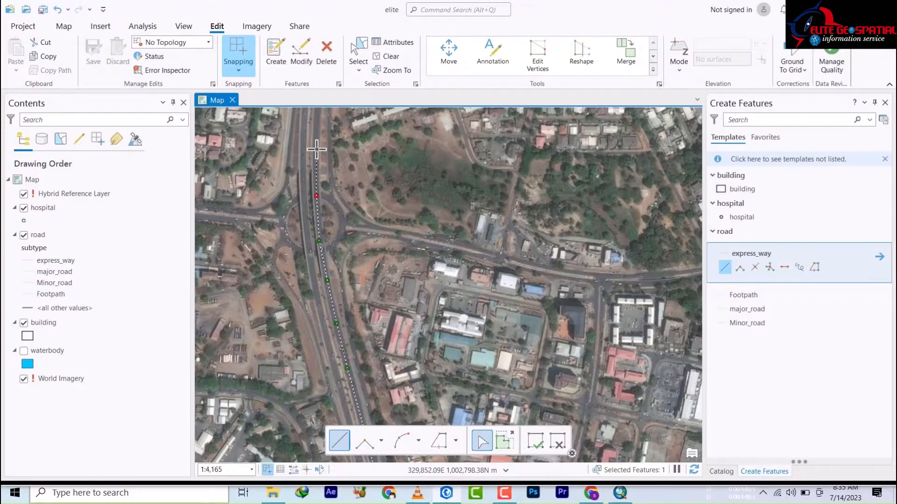
# Continue the express_way line north along the eastern carriageway, following its gentle bend past the housing blocks.
pyautogui.moveTo(320, 228); pyautogui.dragTo(326, 435)
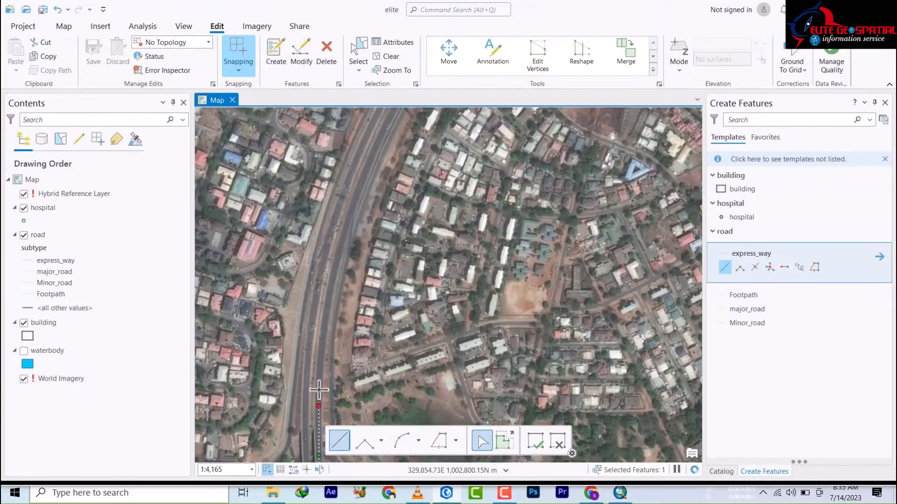
pyautogui.click(323, 338)
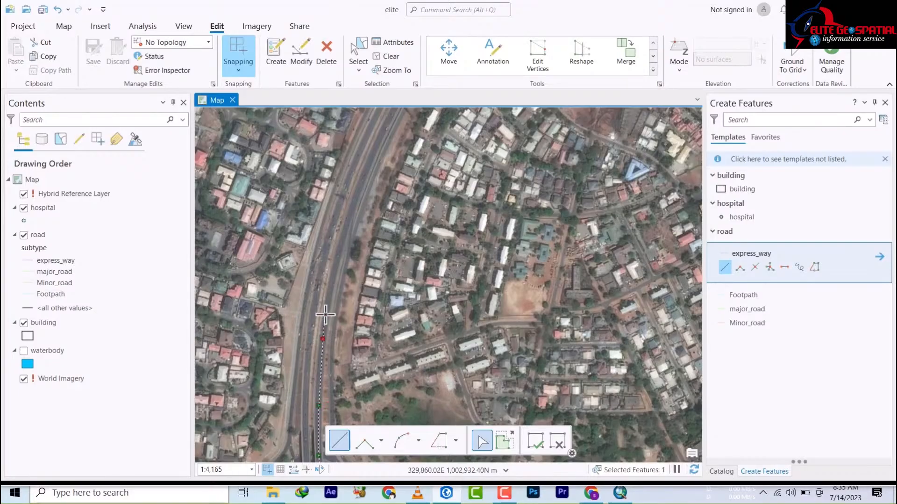
pyautogui.click(337, 259)
pyautogui.click(346, 226)
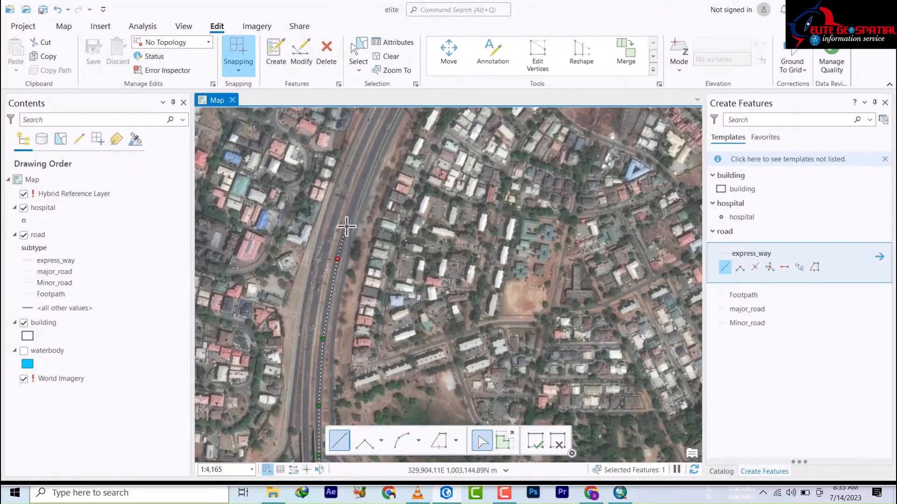
pyautogui.click(361, 182)
pyautogui.click(387, 133)
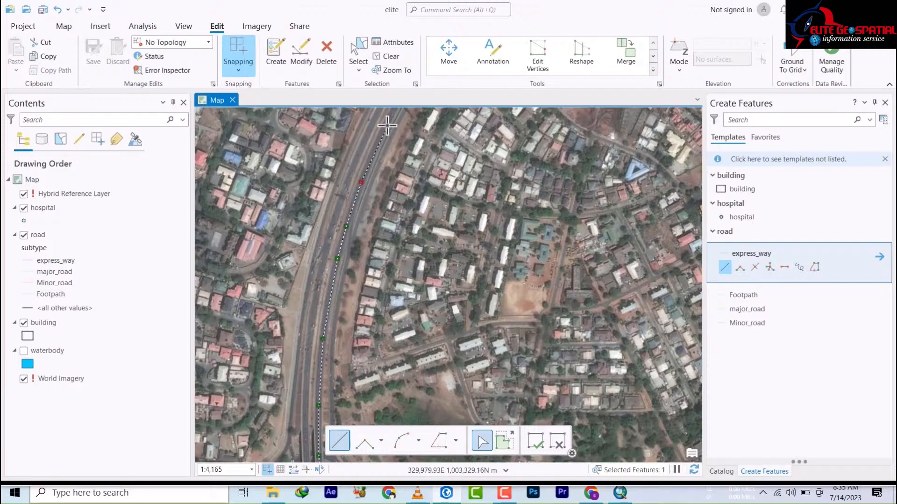
# Trace the express_way line northeast through the cloverleaf interchange and finish it on the highway beyond.
pyautogui.moveTo(388, 133); pyautogui.dragTo(333, 335)
pyautogui.click(358, 275)
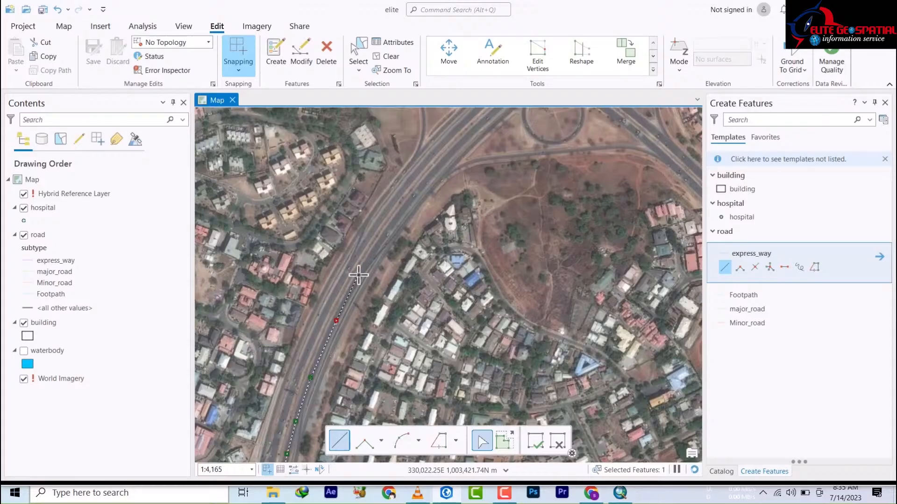
pyautogui.click(394, 222)
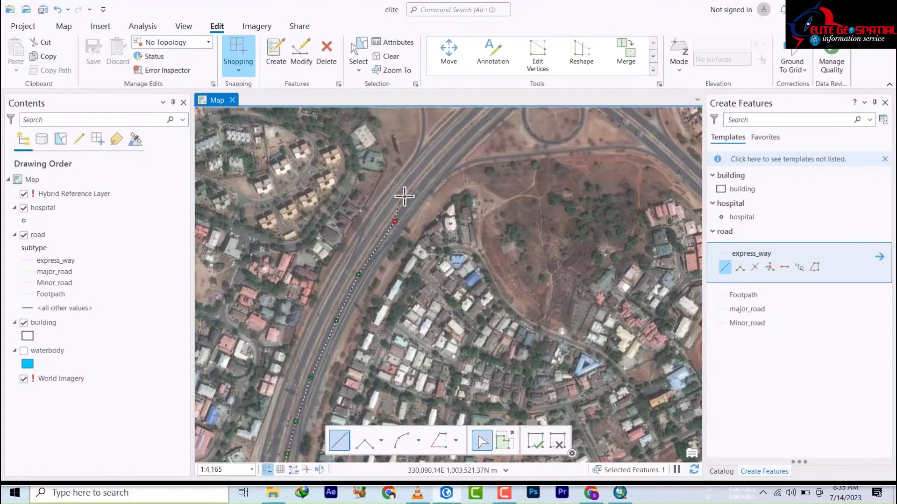
pyautogui.click(433, 172)
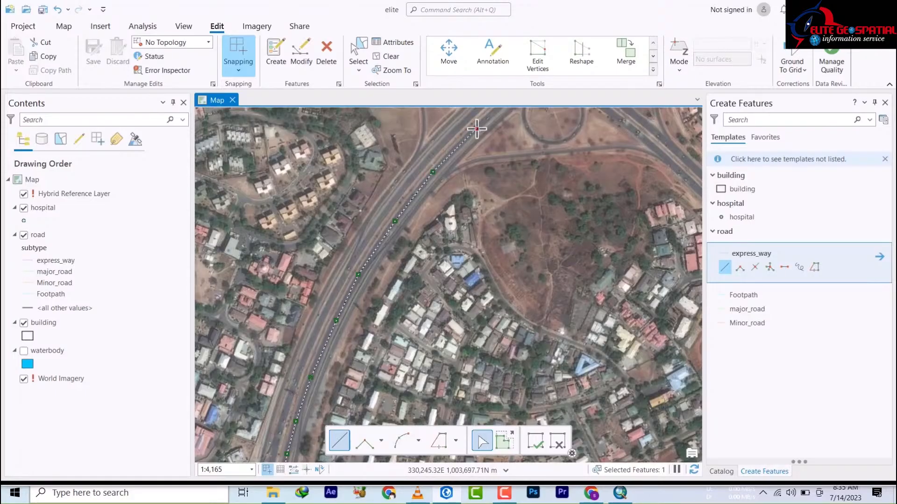
pyautogui.moveTo(467, 157); pyautogui.dragTo(435, 219)
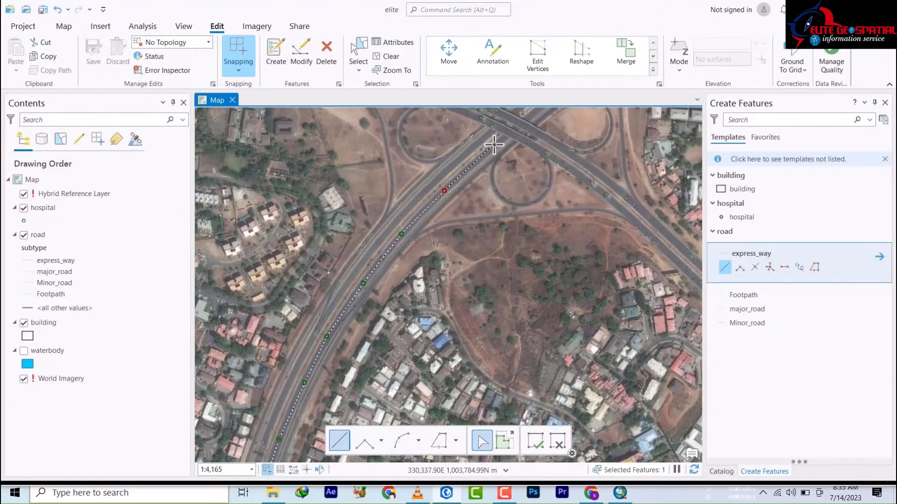
pyautogui.moveTo(491, 149)
pyautogui.mouseDown()
pyautogui.moveTo(421, 257)
pyautogui.moveTo(352, 320)
pyautogui.mouseUp()
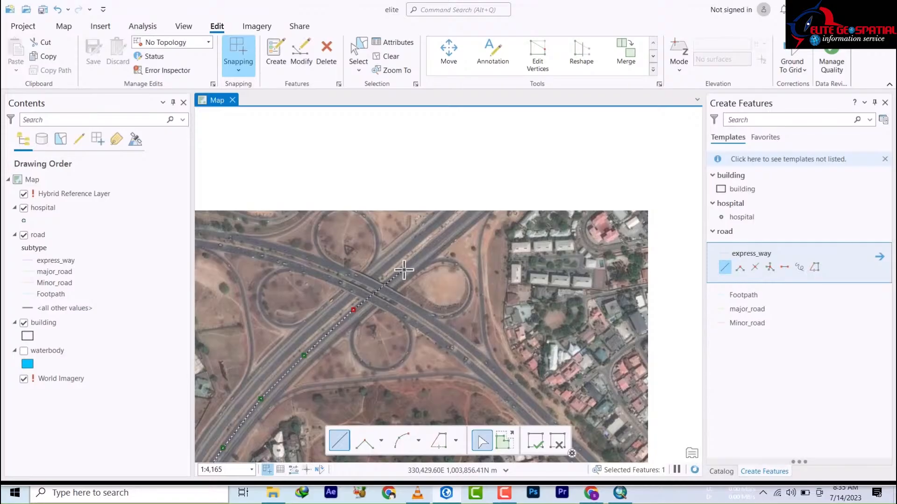
pyautogui.click(483, 201)
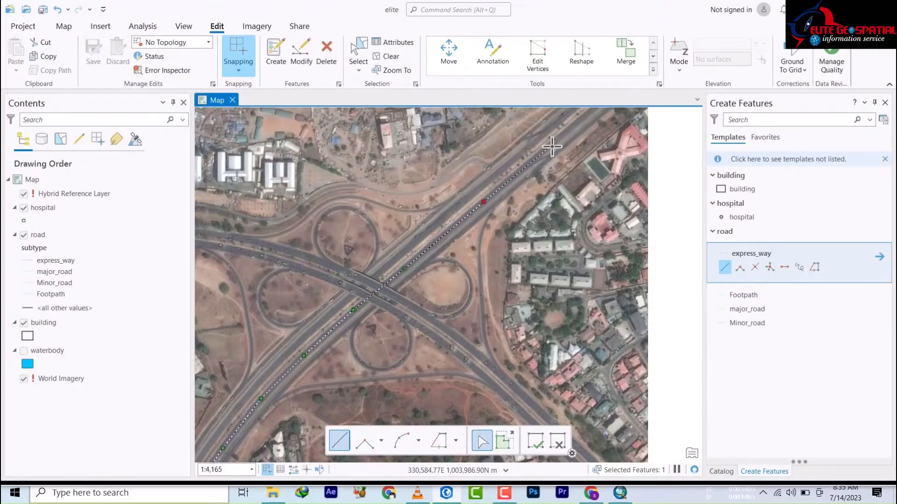
pyautogui.doubleClick(566, 136)
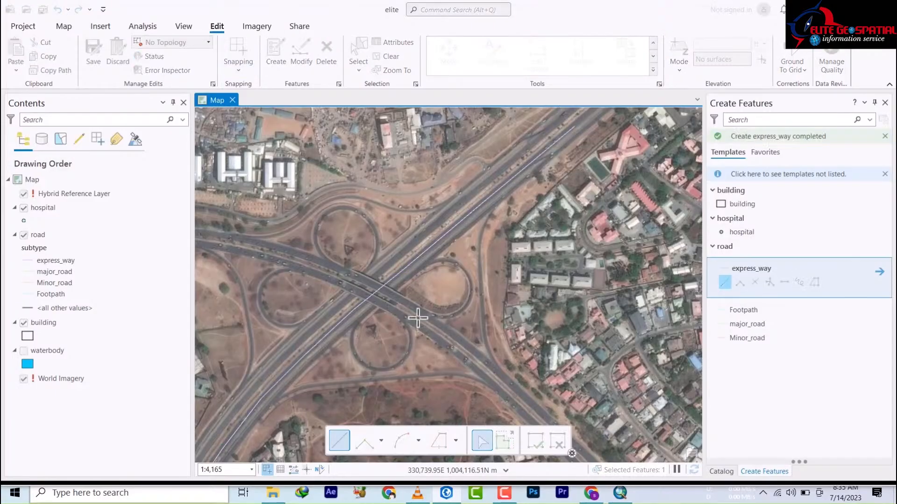
# Inspect the traced express_way line from the cloverleaf interchange back to its southern end.
pyautogui.scroll(3, 432, 282)
pyautogui.scroll(-15, 437, 240)
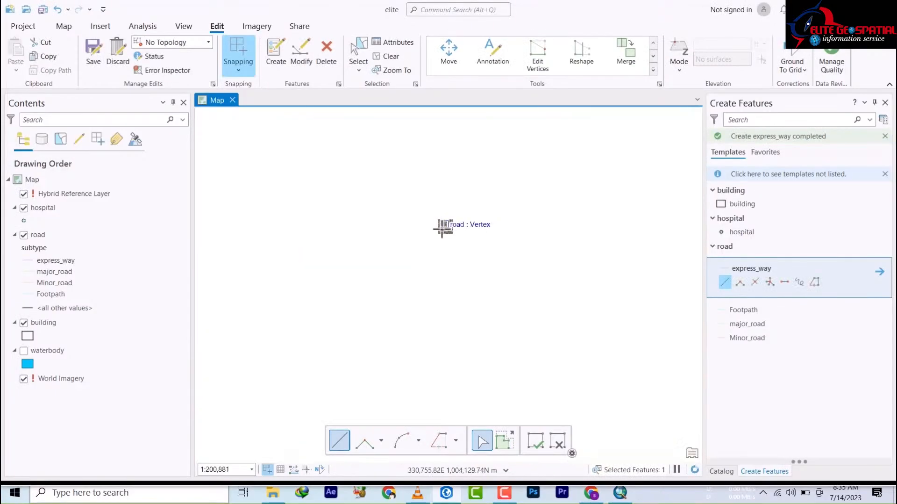
pyautogui.scroll(10, 444, 232)
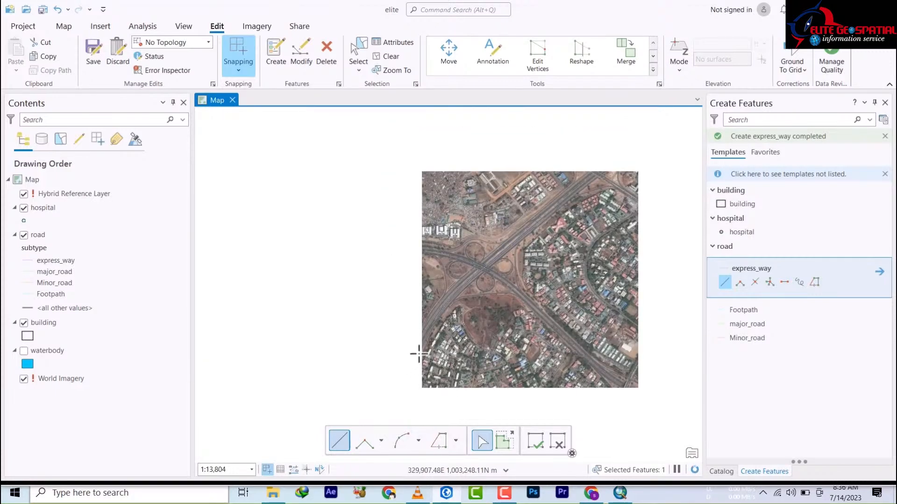
pyautogui.scroll(5, 480, 219)
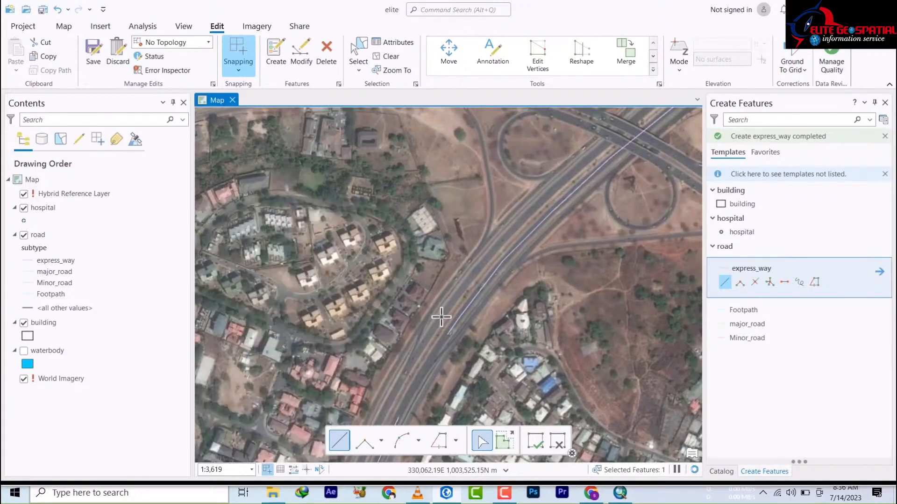
pyautogui.moveTo(431, 348); pyautogui.dragTo(501, 27)
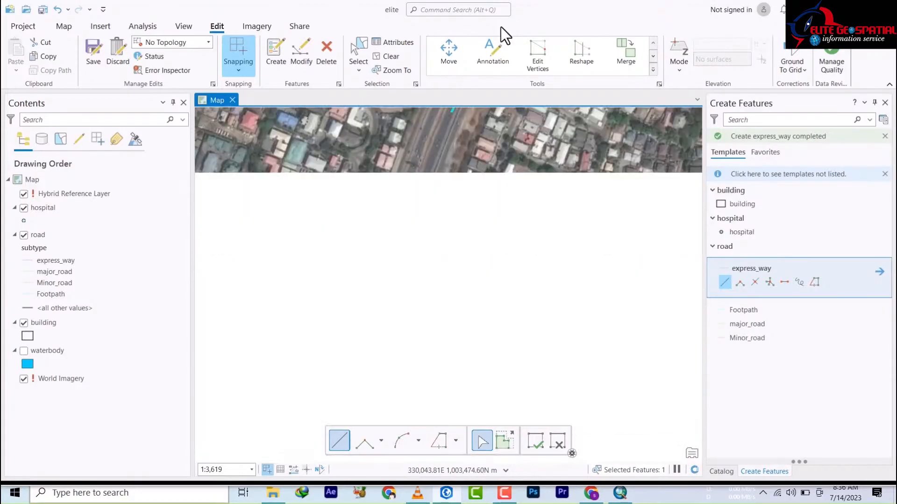
pyautogui.moveTo(405, 378); pyautogui.dragTo(361, 112)
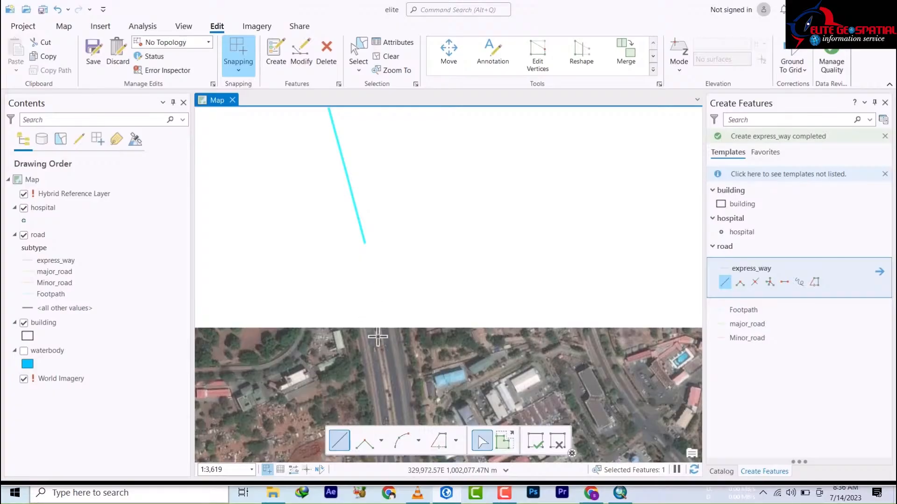
pyautogui.moveTo(406, 290); pyautogui.dragTo(436, 367)
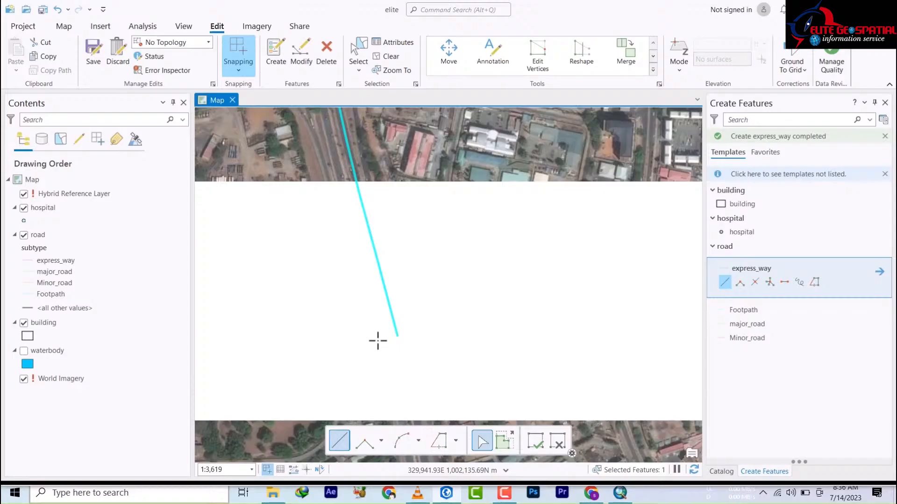
pyautogui.scroll(-2, 360, 286)
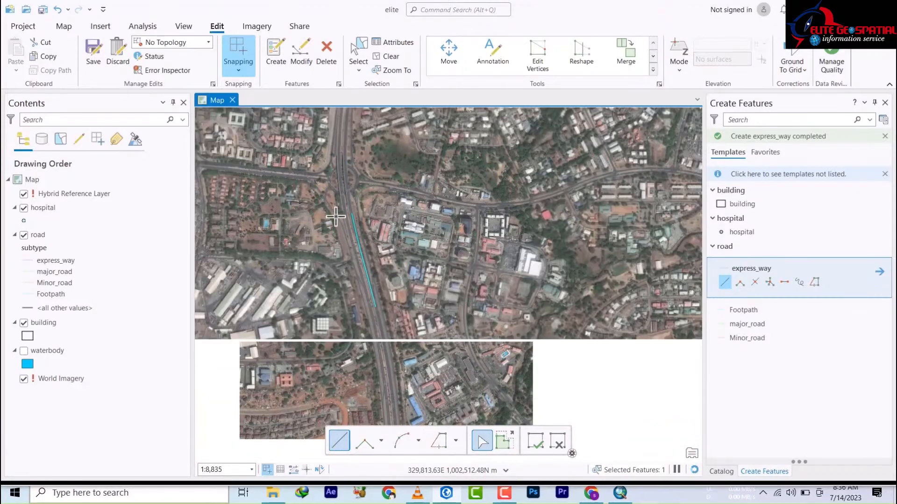
pyautogui.scroll(2, 369, 306)
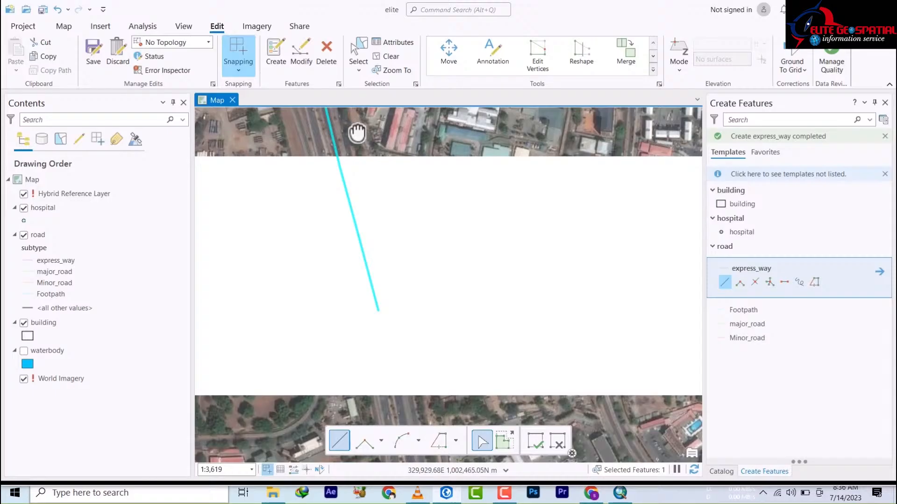
pyautogui.moveTo(356, 135); pyautogui.dragTo(370, 160)
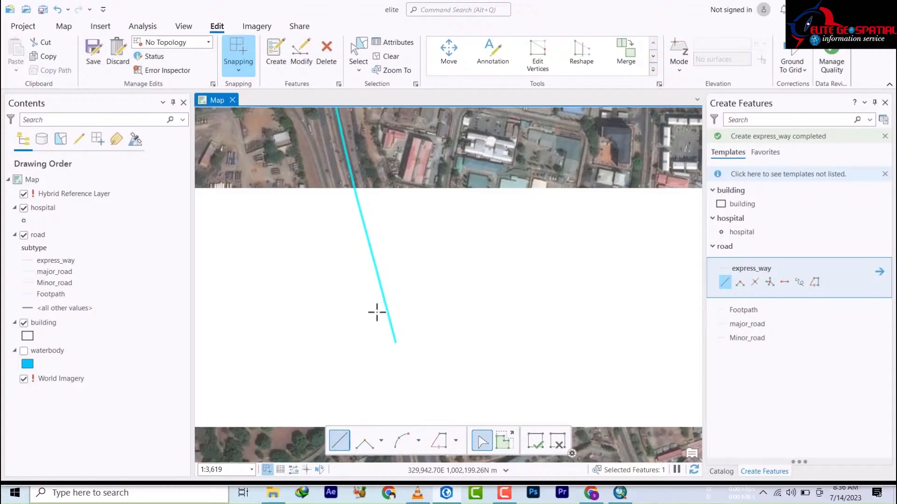
pyautogui.scroll(-3, 376, 311)
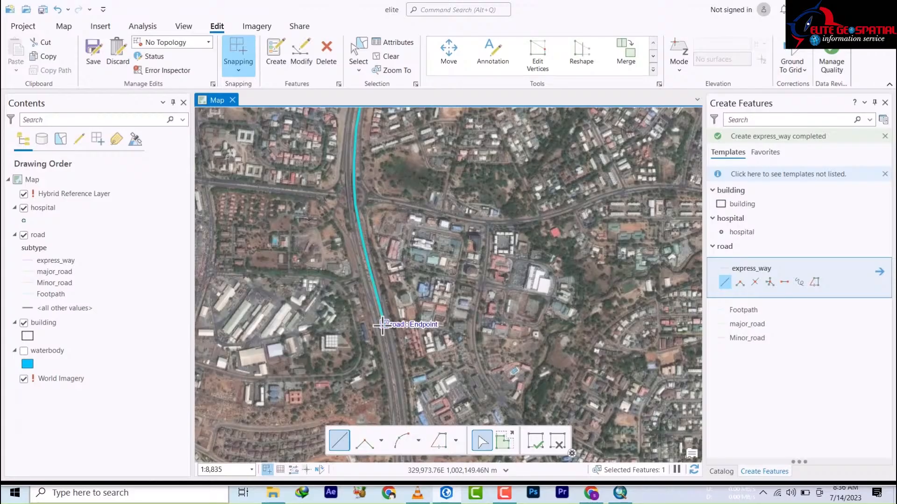
# Start an express_way line on the highway's western carriageway, level with the existing line's southern end, and trace it north through the roundabout junction.
pyautogui.click(380, 326)
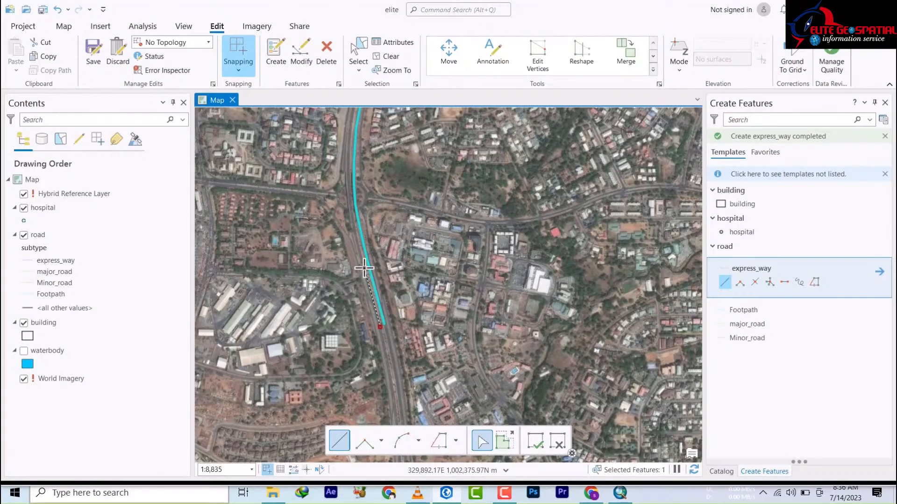
pyautogui.scroll(3, 364, 267)
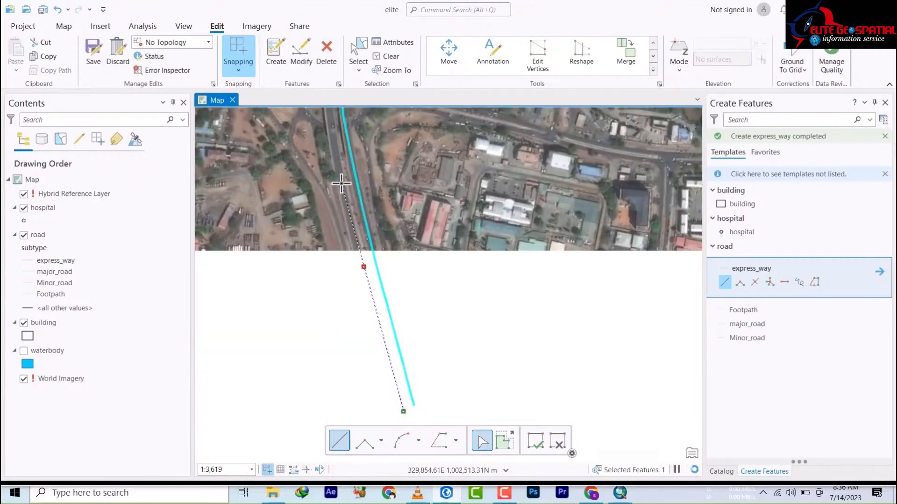
pyautogui.moveTo(342, 183); pyautogui.dragTo(365, 391)
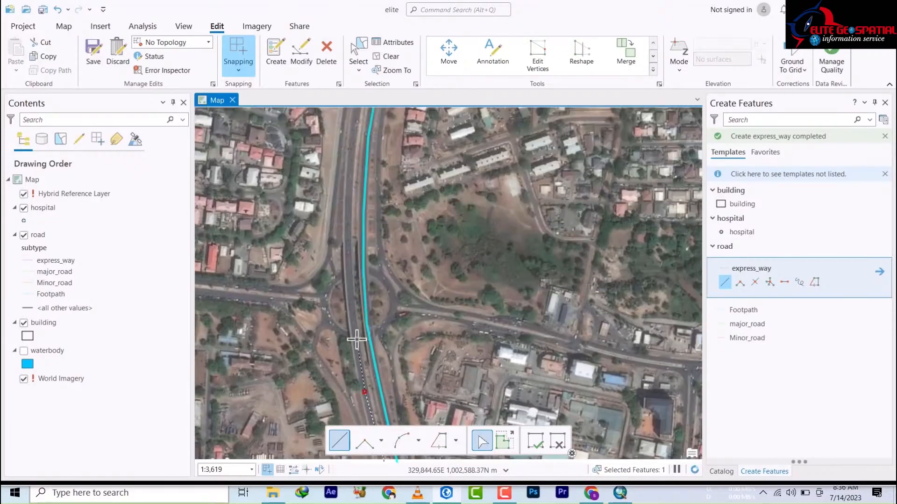
pyautogui.click(354, 331)
pyautogui.click(347, 264)
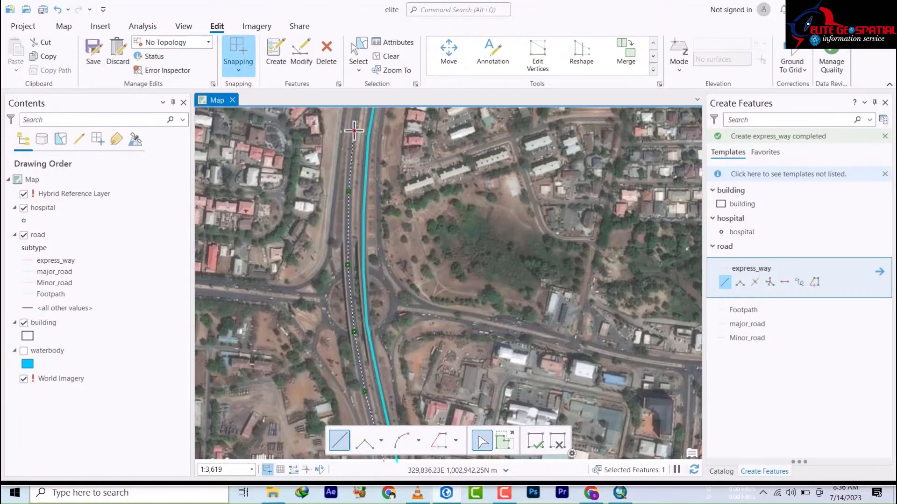
# Continue the express_way line along the western carriageway, following its northeastward bend past the housing blocks.
pyautogui.moveTo(358, 151); pyautogui.dragTo(344, 406)
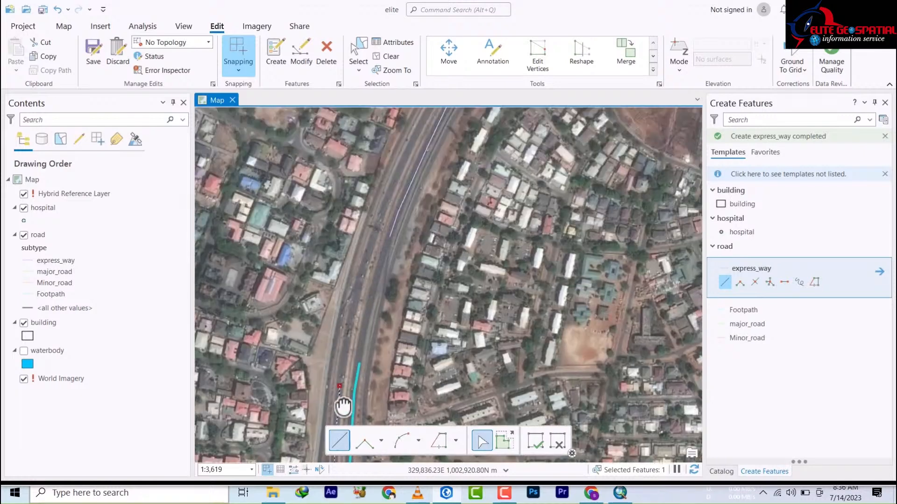
pyautogui.click(351, 320)
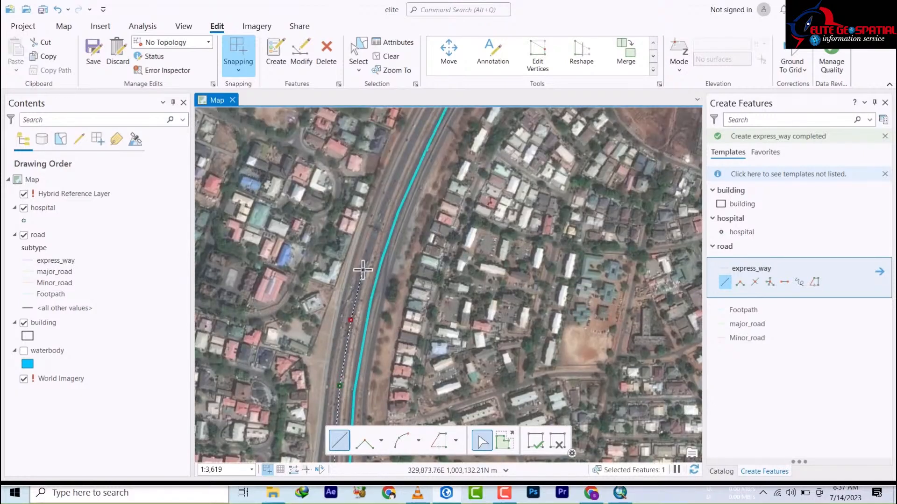
pyautogui.click(362, 269)
pyautogui.click(390, 190)
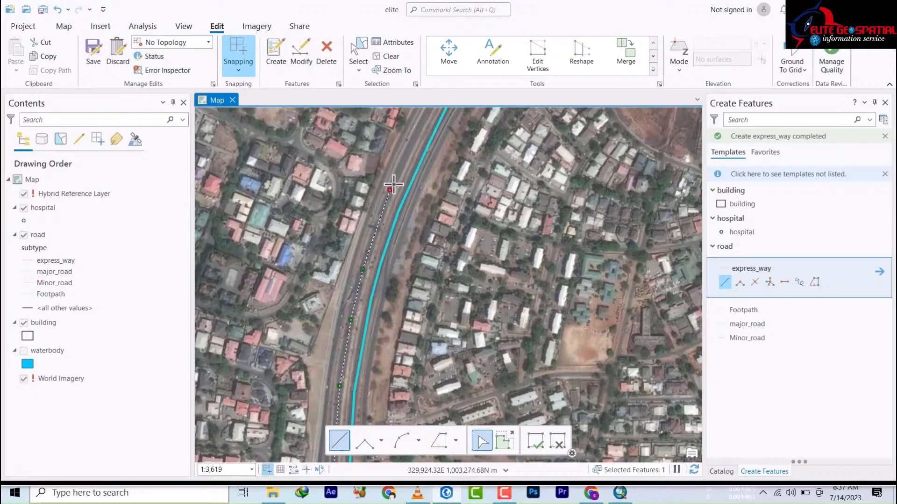
pyautogui.moveTo(390, 226); pyautogui.dragTo(315, 366)
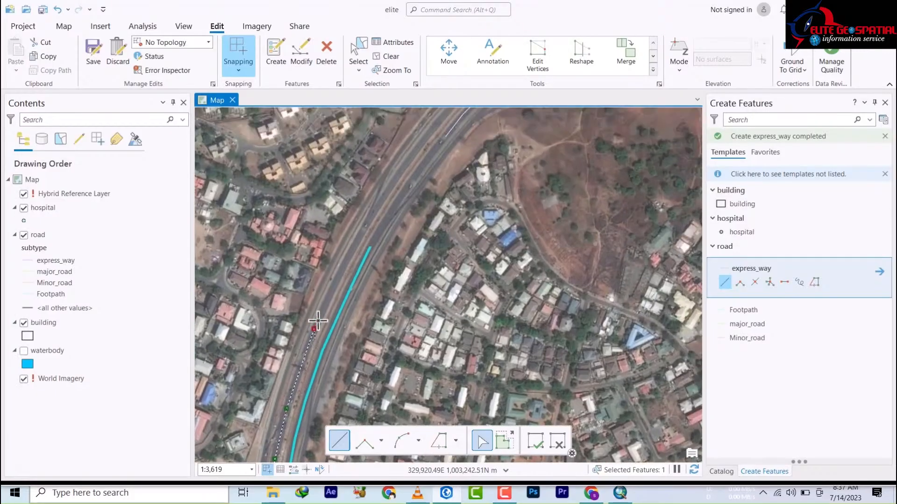
pyautogui.click(337, 276)
pyautogui.click(367, 222)
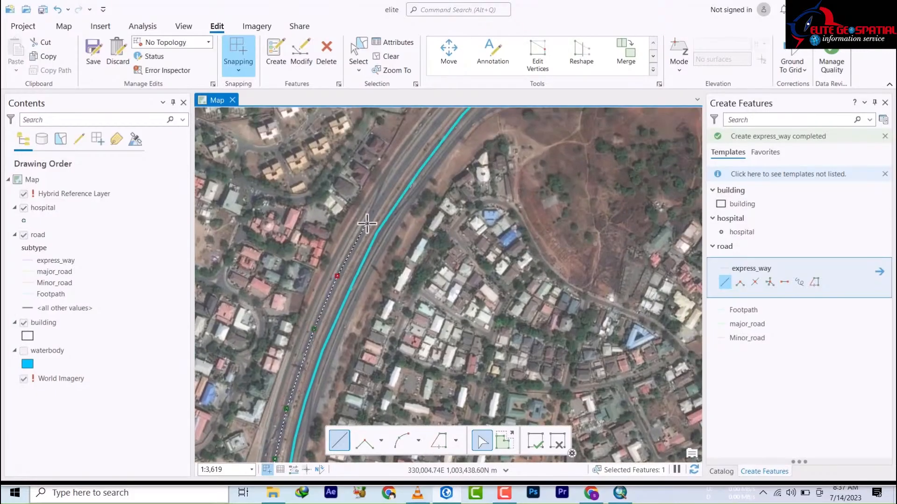
pyautogui.click(415, 150)
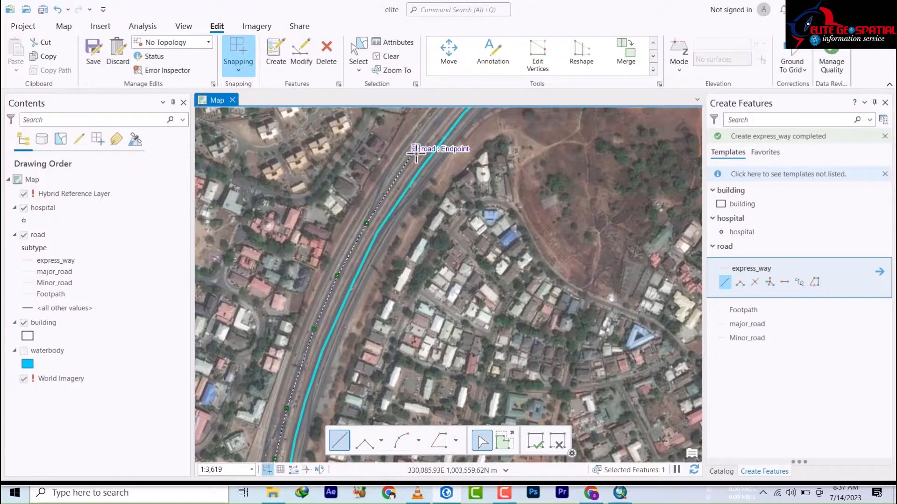
# Trace the western carriageway's express_way line northeast through the cloverleaf interchange and finish it level with the parallel line's northern end.
pyautogui.moveTo(415, 151); pyautogui.dragTo(321, 321)
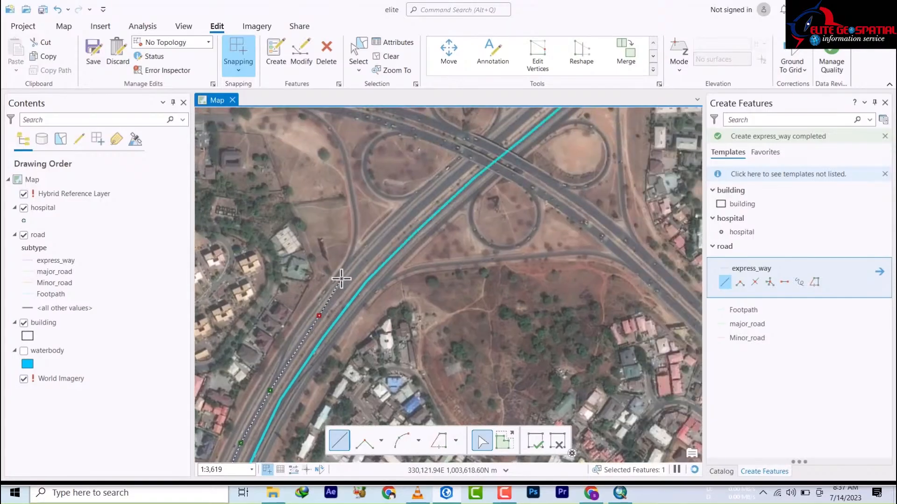
pyautogui.click(346, 282)
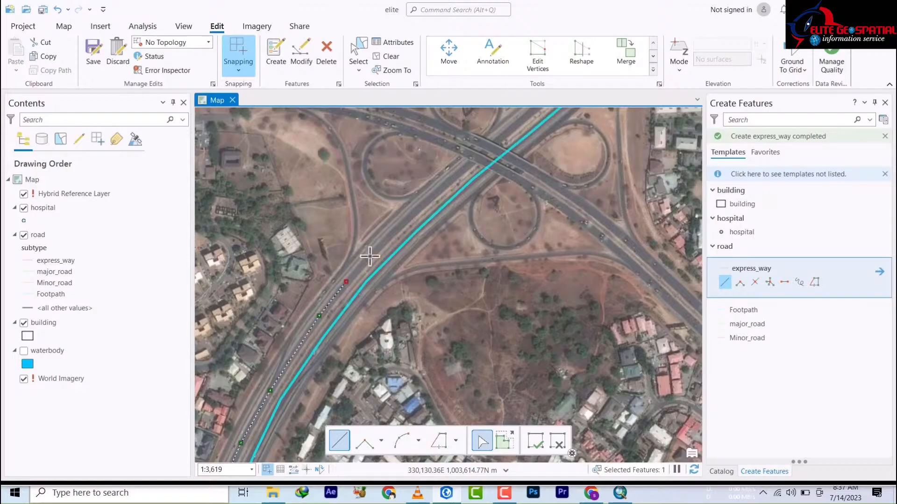
pyautogui.click(413, 216)
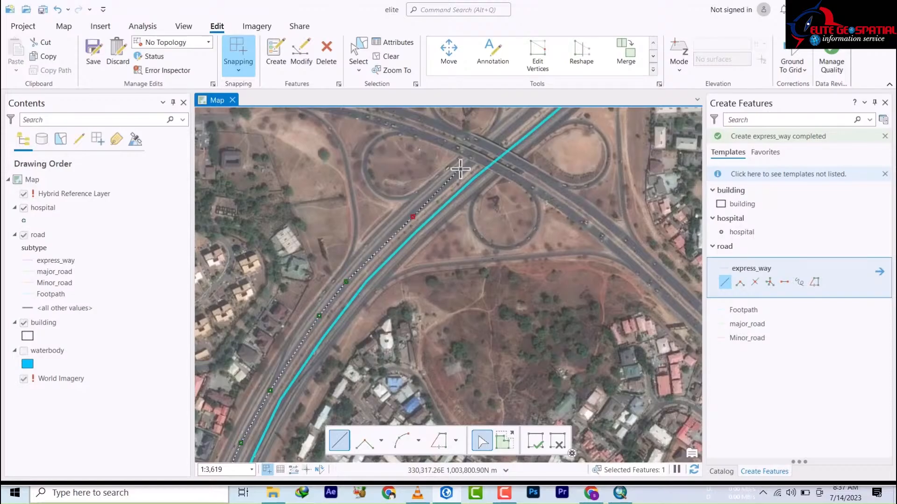
pyautogui.moveTo(458, 169); pyautogui.dragTo(329, 337)
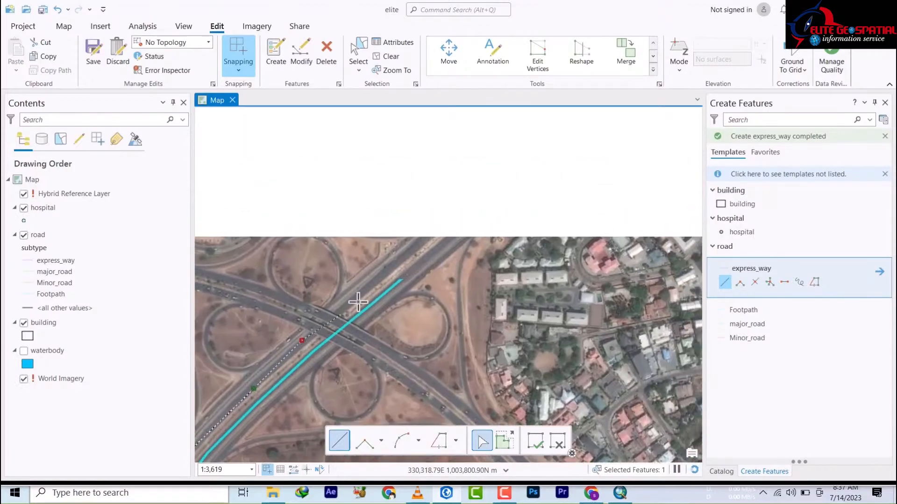
pyautogui.click(370, 286)
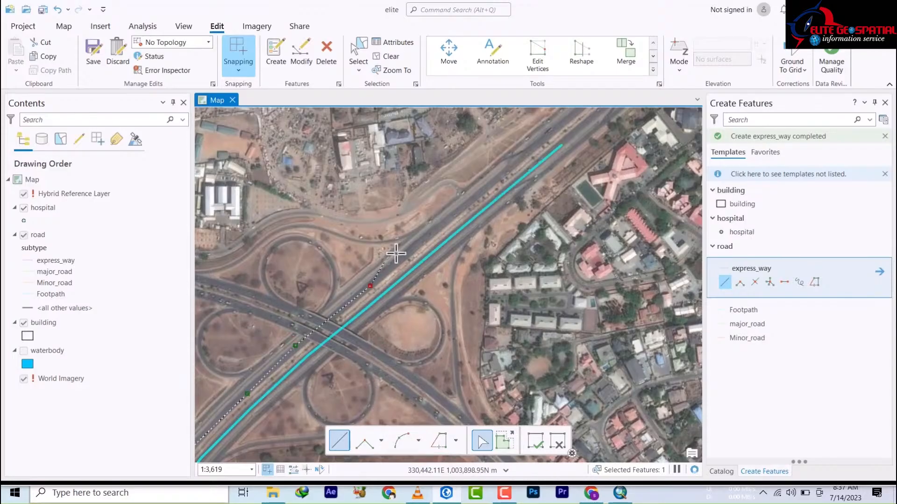
pyautogui.click(446, 220)
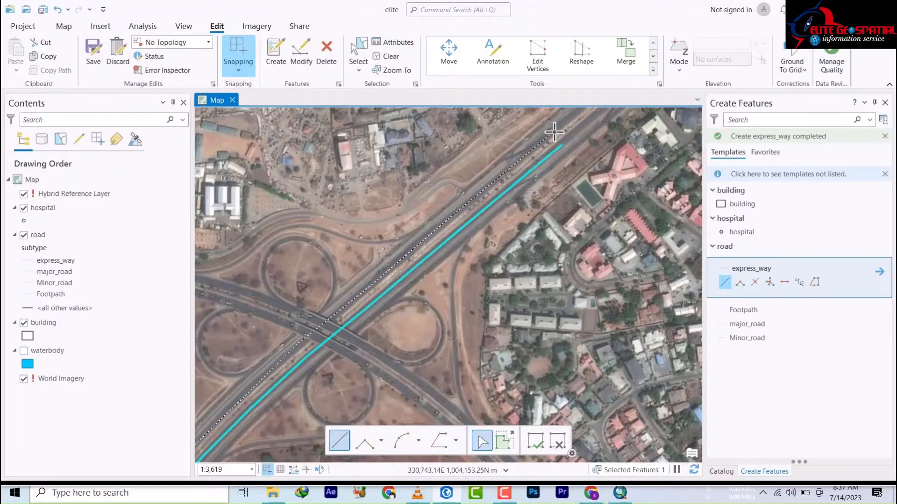
pyautogui.moveTo(554, 132); pyautogui.dragTo(554, 133)
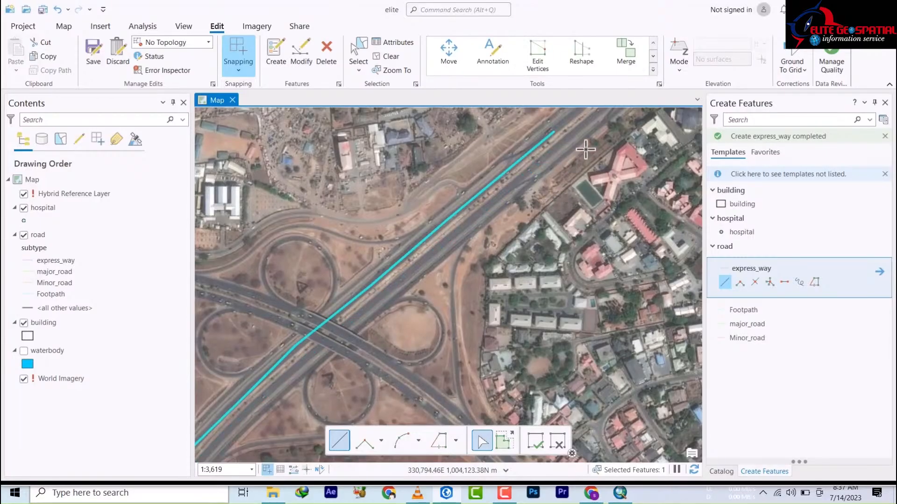
# Start an express_way line on the crossing highway's northern carriageway, just east of the southeastern overpass, and trace it northwest beneath the bridge.
pyautogui.moveTo(456, 321); pyautogui.dragTo(537, 232)
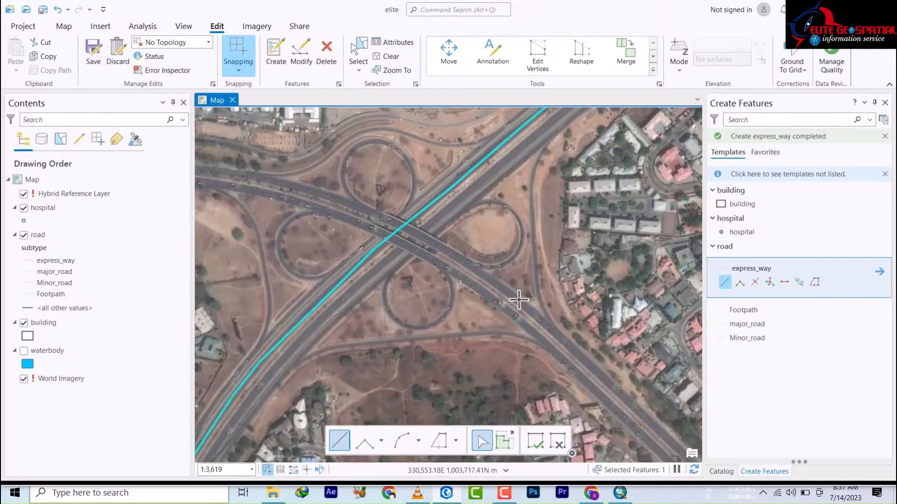
pyautogui.moveTo(558, 395); pyautogui.dragTo(292, 210)
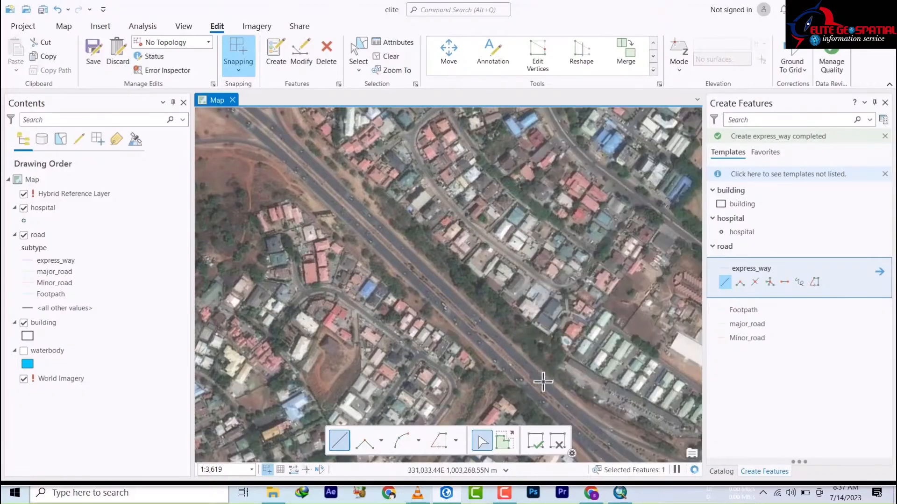
pyautogui.moveTo(573, 402); pyautogui.dragTo(479, 313)
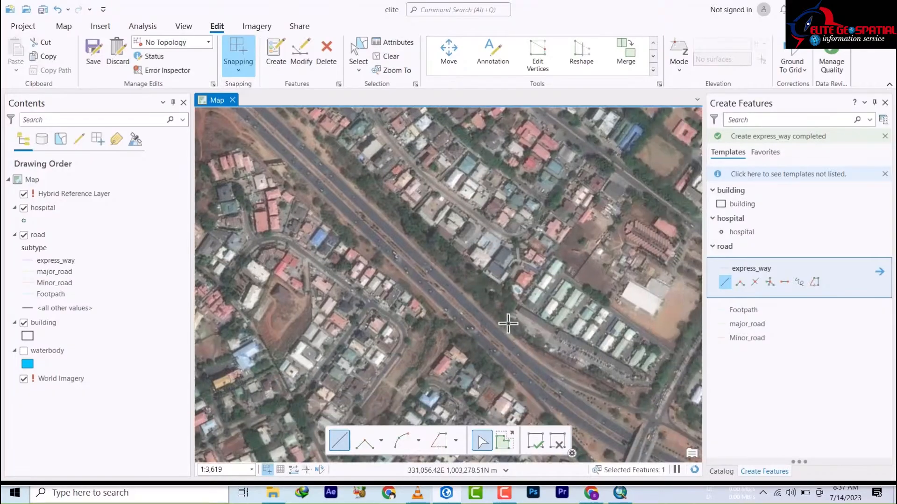
pyautogui.moveTo(532, 396); pyautogui.dragTo(355, 262)
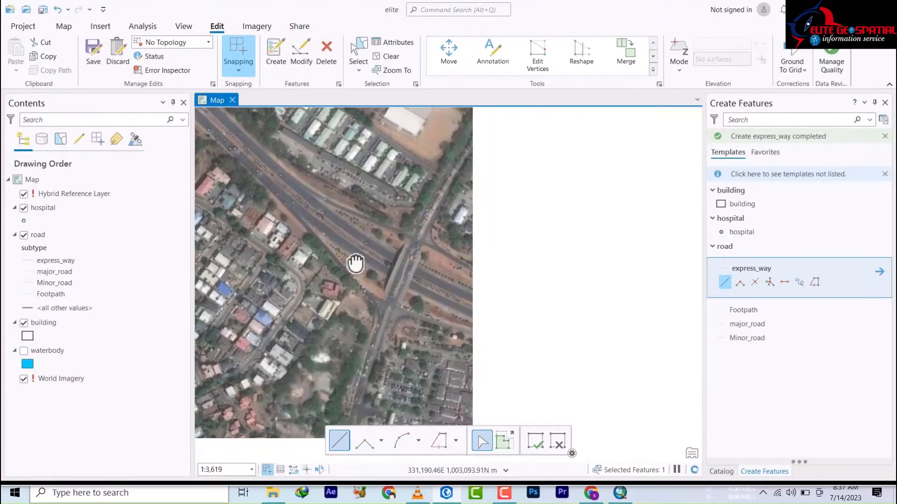
pyautogui.click(464, 292)
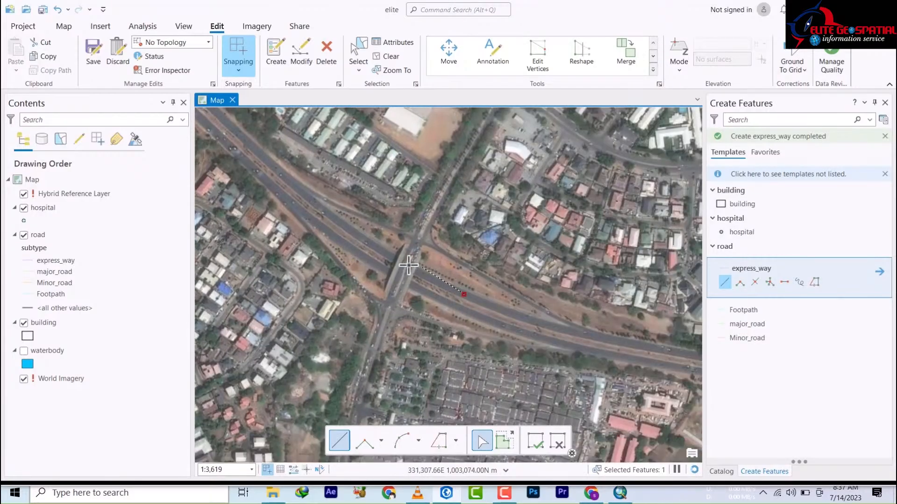
pyautogui.click(380, 251)
pyautogui.click(310, 200)
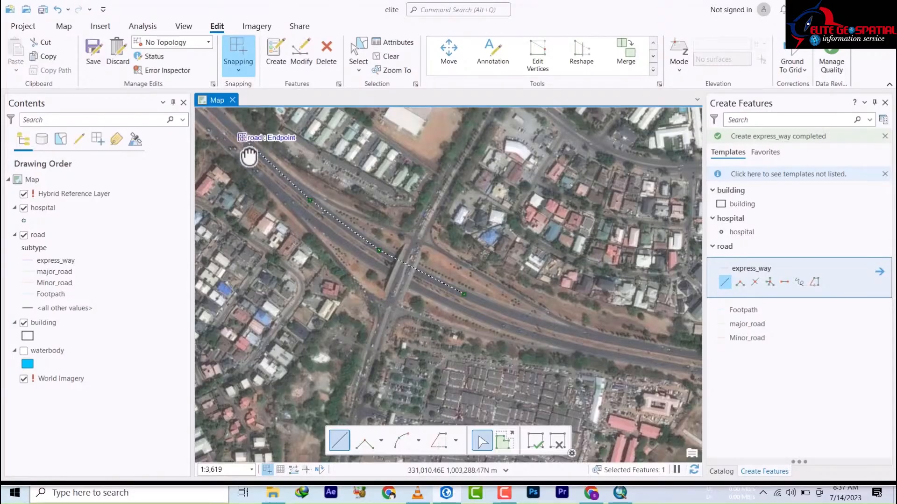
# Continue the express_way line northwest along the crossing highway's northern carriageway, past the housing estates towards the cloverleaf interchange.
pyautogui.moveTo(249, 136)
pyautogui.mouseDown()
pyautogui.moveTo(532, 436)
pyautogui.moveTo(526, 388)
pyautogui.mouseUp()
pyautogui.click(530, 397)
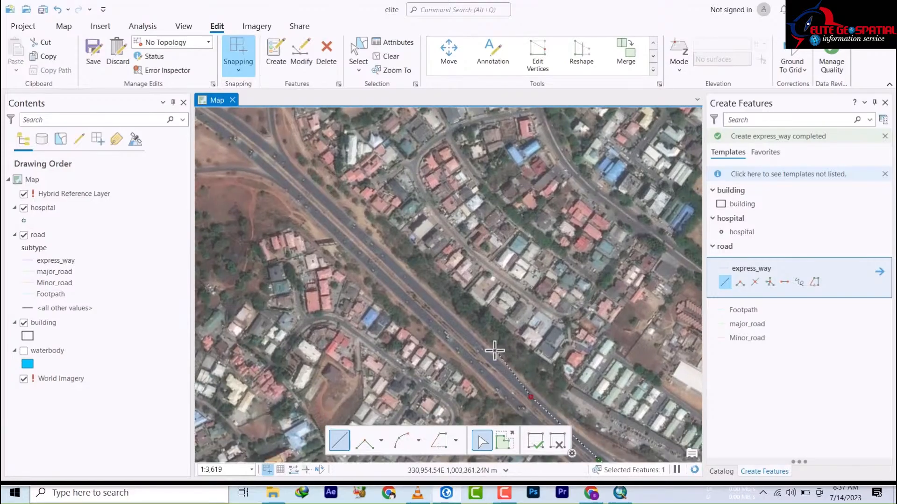
pyautogui.click(484, 352)
pyautogui.click(395, 267)
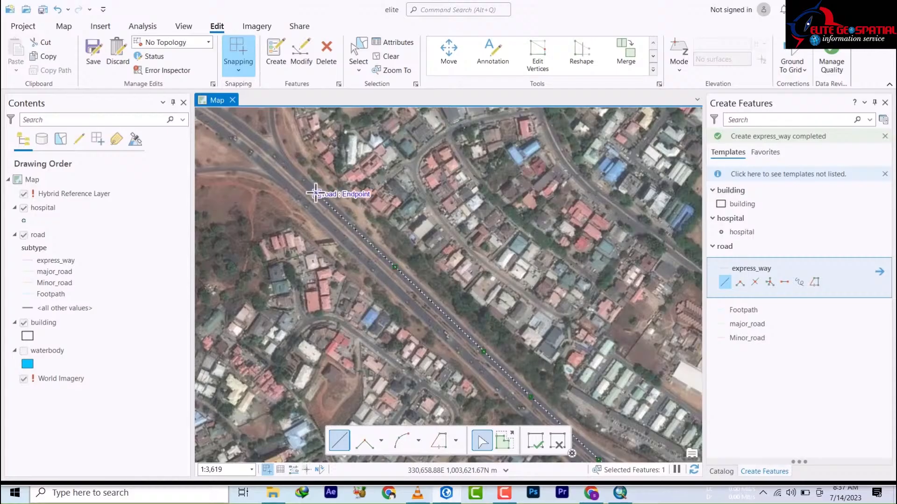
pyautogui.moveTo(317, 194)
pyautogui.mouseDown()
pyautogui.moveTo(490, 340)
pyautogui.moveTo(427, 271)
pyautogui.mouseUp()
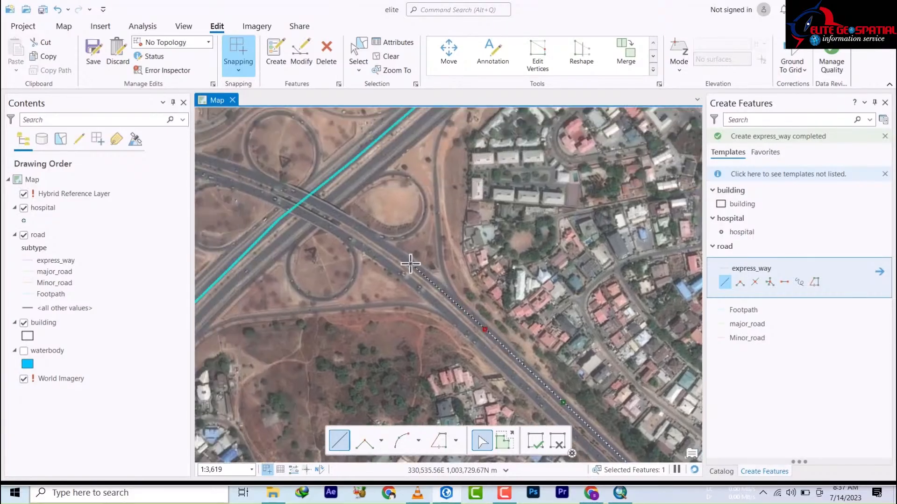
# Trace the northern carriageway's express_way line through the cloverleaf interchange, crossing over the existing northeast-running express_way line.
pyautogui.click(420, 270)
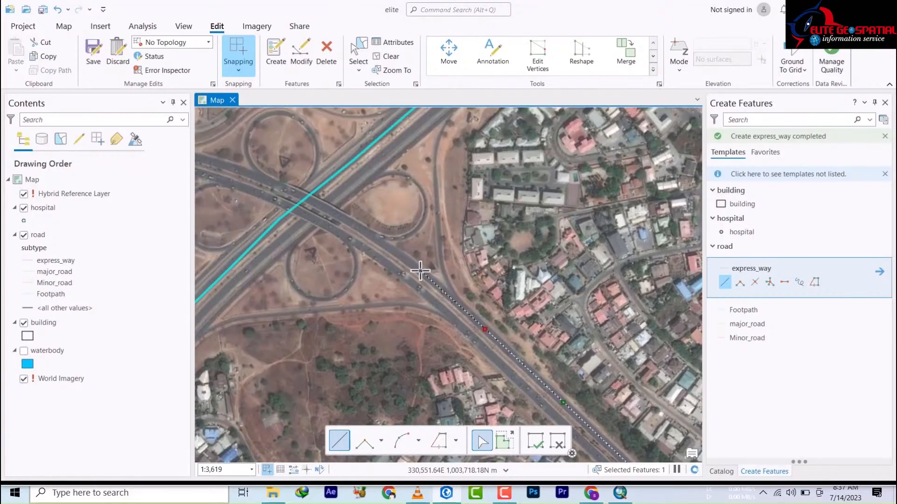
pyautogui.click(362, 229)
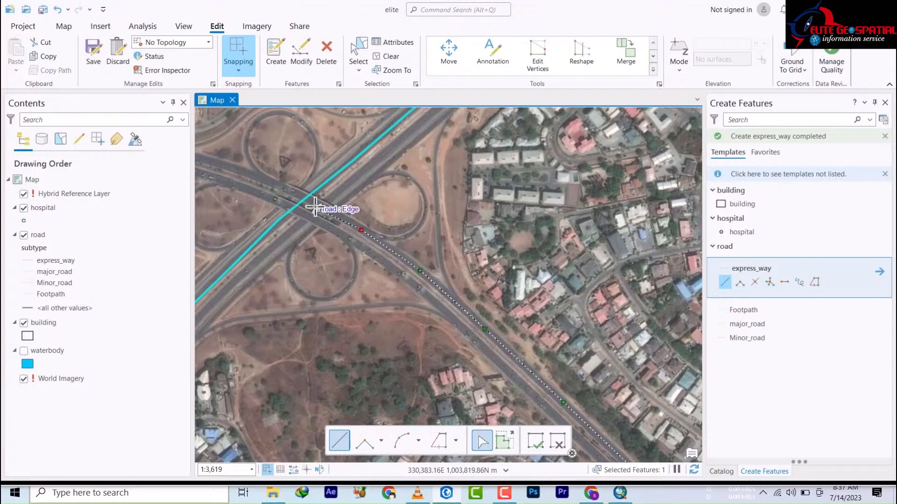
pyautogui.moveTo(315, 206); pyautogui.dragTo(448, 334)
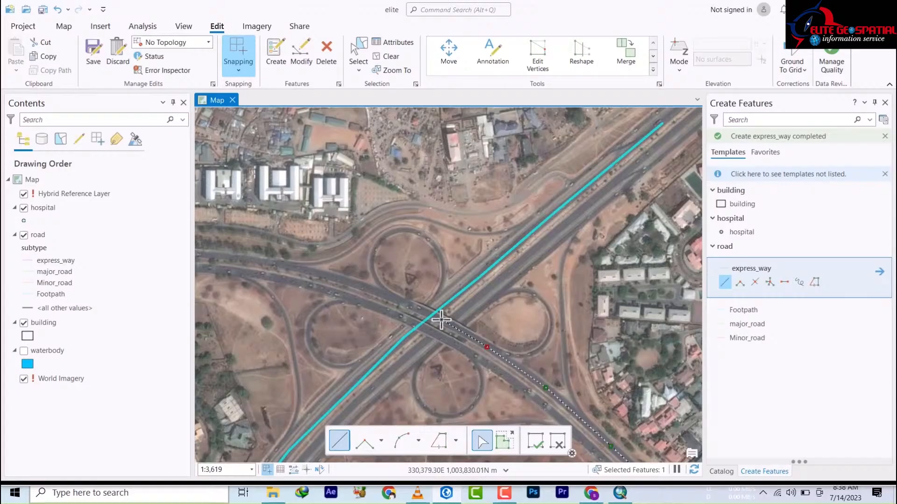
pyautogui.click(440, 319)
pyautogui.click(411, 306)
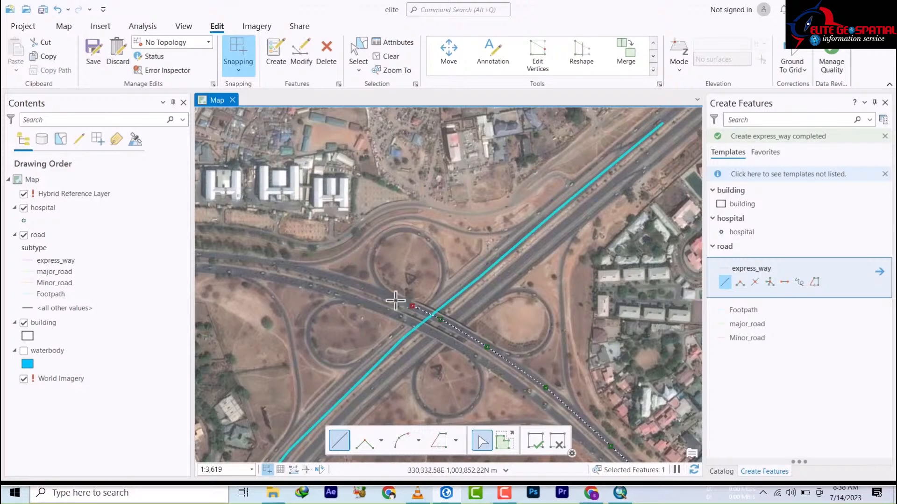
pyautogui.click(367, 286)
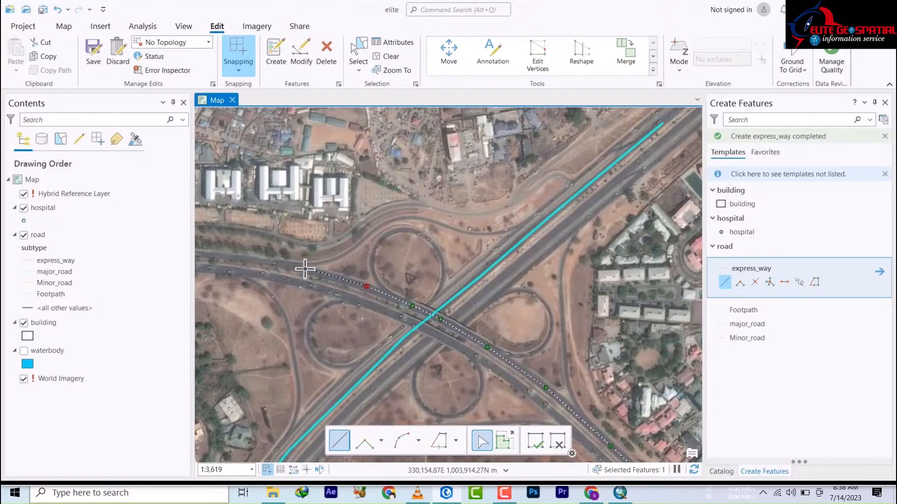
# Extend the express_way line west from the cloverleaf along the northern carriageway and finish it beyond the row of large white-roofed buildings.
pyautogui.click(304, 268)
pyautogui.moveTo(304, 268); pyautogui.dragTo(426, 312)
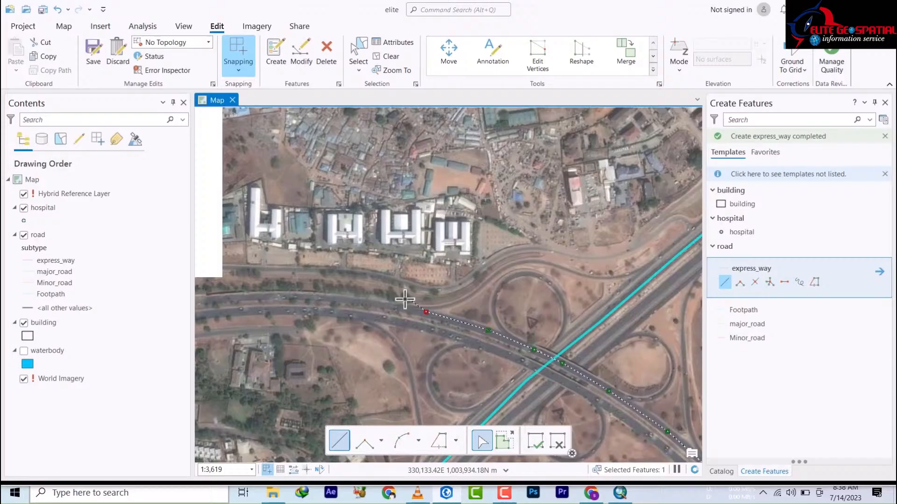
pyautogui.click(377, 303)
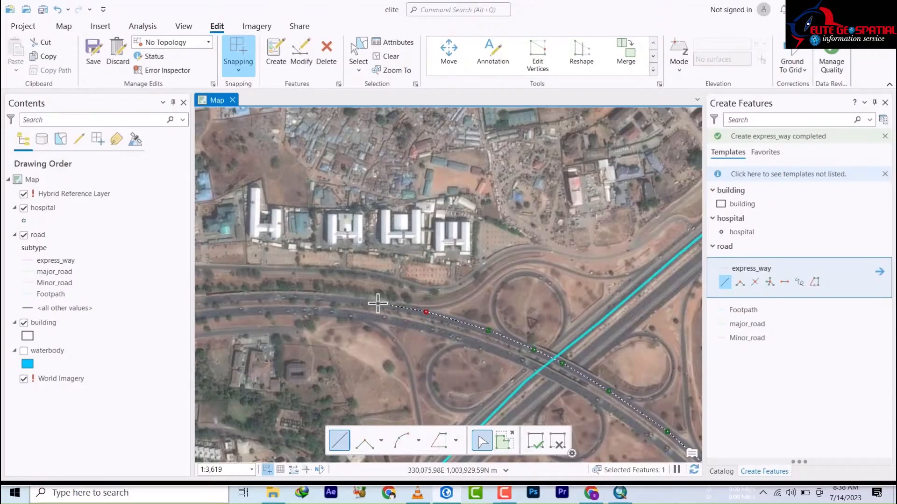
pyautogui.click(312, 295)
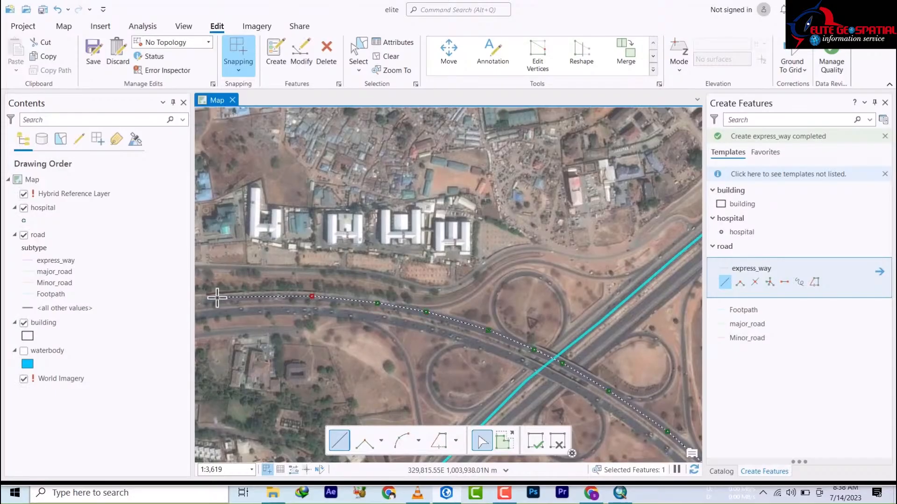
pyautogui.doubleClick(214, 297)
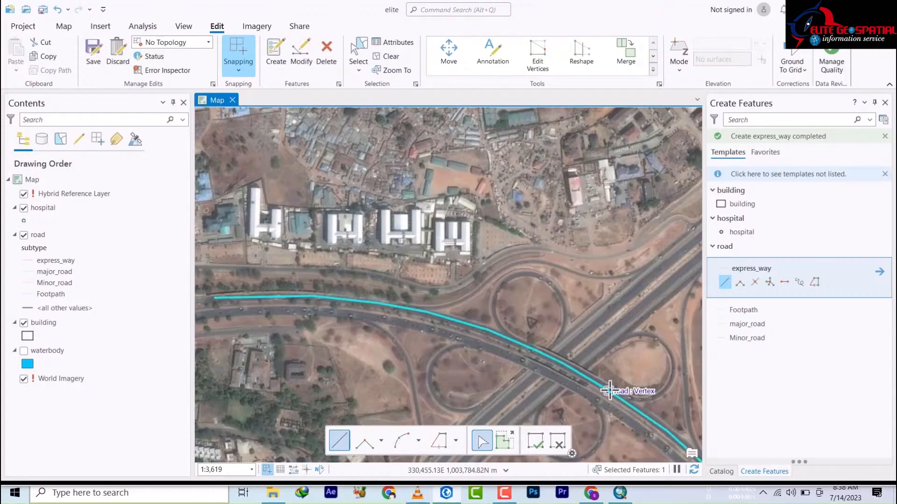
# Start an express_way line on the crossing highway's southern carriageway, just east of the southeastern overpass, and trace it northwest beneath the bridge.
pyautogui.moveTo(631, 386); pyautogui.dragTo(332, 78)
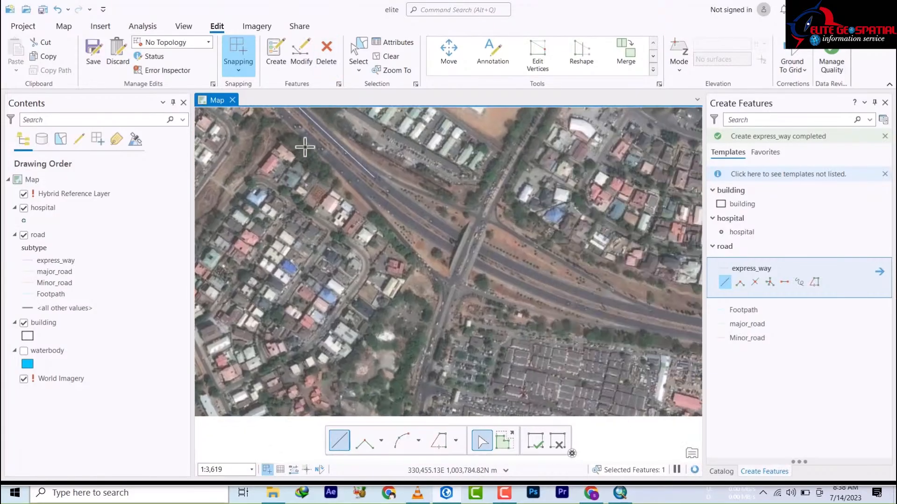
pyautogui.moveTo(498, 269); pyautogui.dragTo(444, 297)
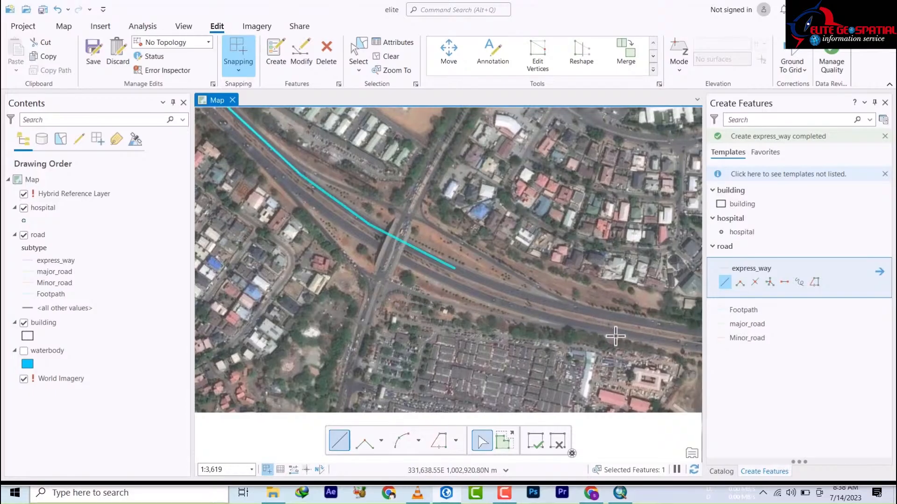
pyautogui.click(469, 293)
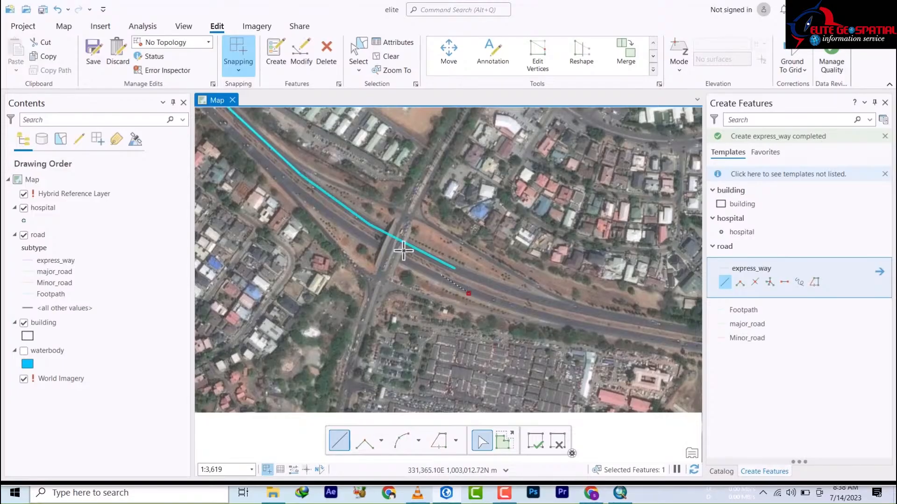
pyautogui.click(369, 241)
pyautogui.click(313, 203)
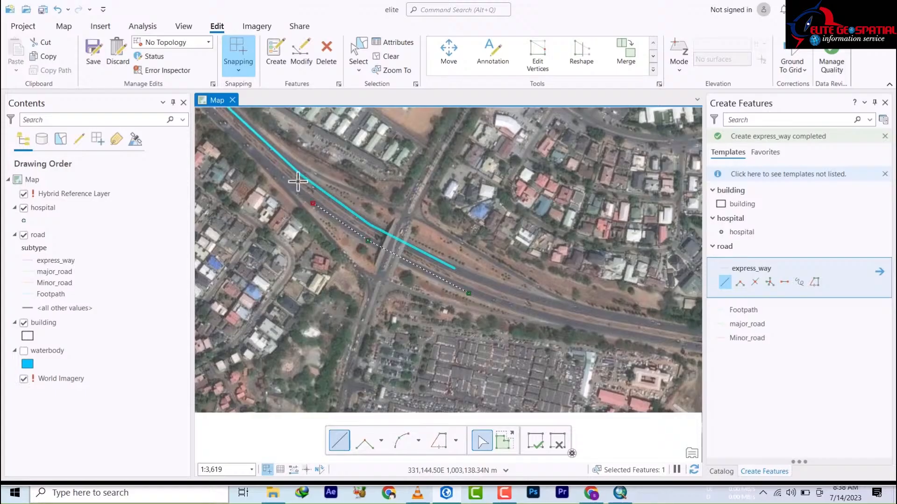
pyautogui.click(245, 143)
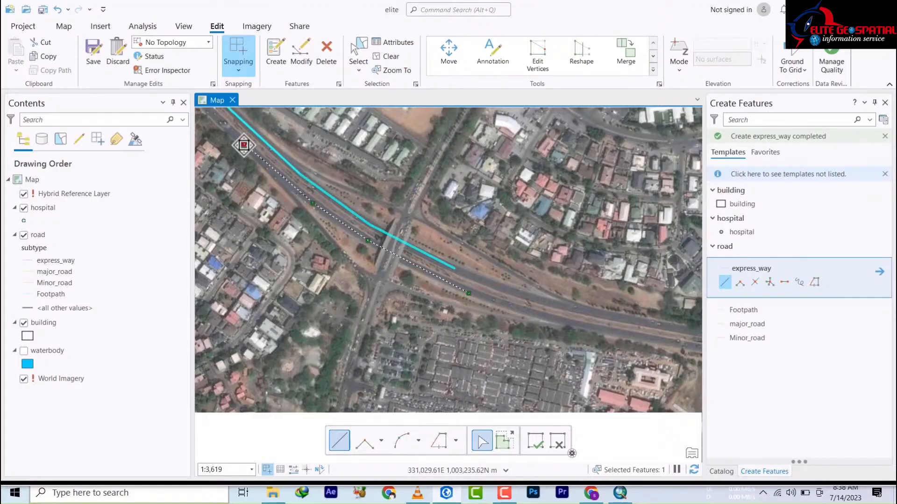
# Continue the express_way line northwest along the southern carriageway, past the housing estates towards the cloverleaf interchange.
pyautogui.moveTo(245, 144)
pyautogui.mouseDown()
pyautogui.moveTo(469, 388)
pyautogui.moveTo(494, 390)
pyautogui.mouseUp()
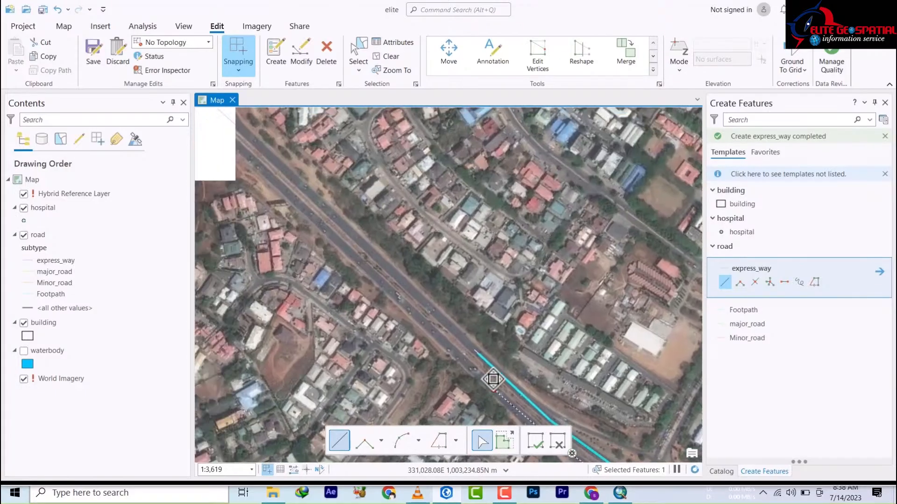
pyautogui.click(422, 320)
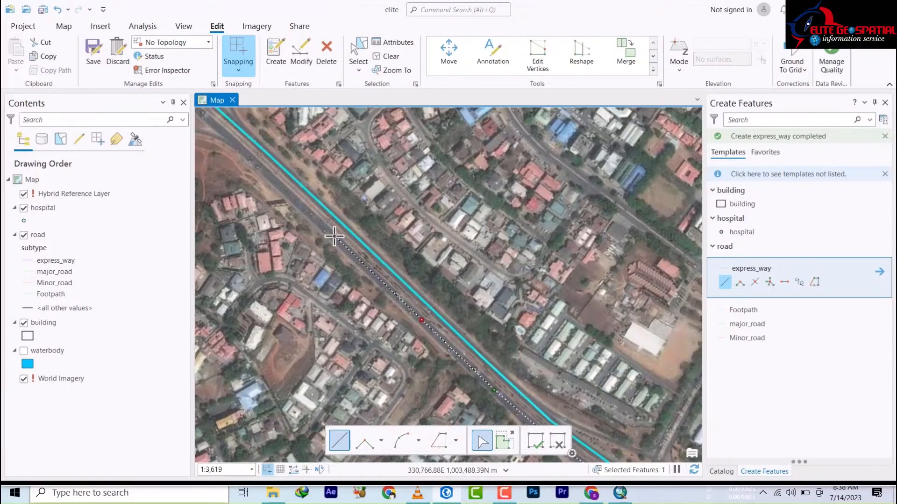
pyautogui.click(335, 238)
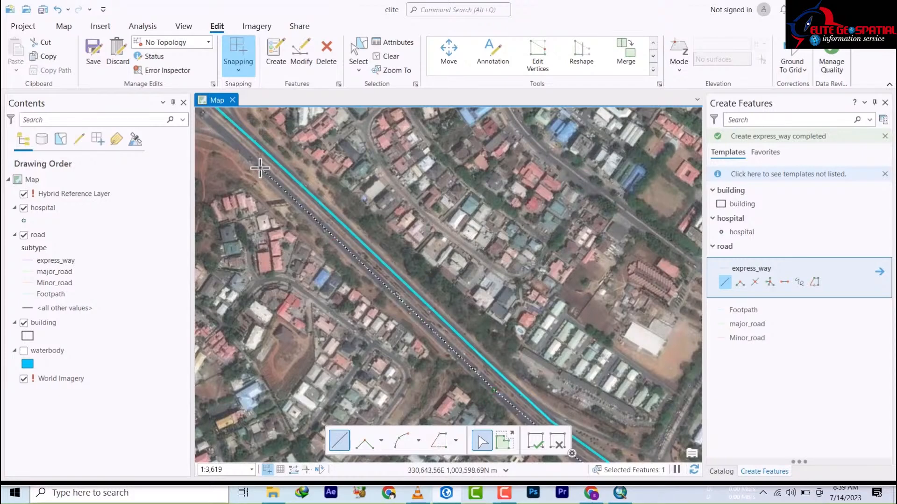
pyautogui.moveTo(260, 168)
pyautogui.mouseDown()
pyautogui.moveTo(330, 260)
pyautogui.moveTo(520, 371)
pyautogui.mouseUp()
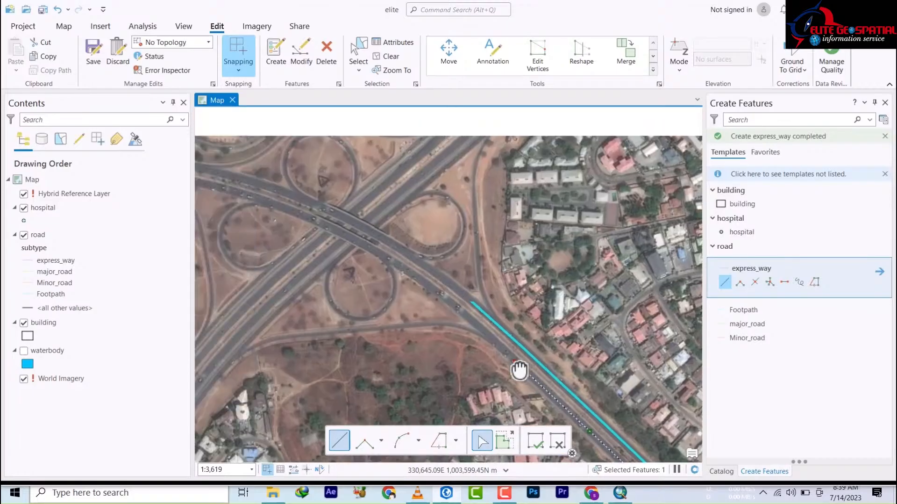
# Trace the southern carriageway's express_way line through the cloverleaf interchange, across the bridge over the northeast-running expressway.
pyautogui.click(469, 316)
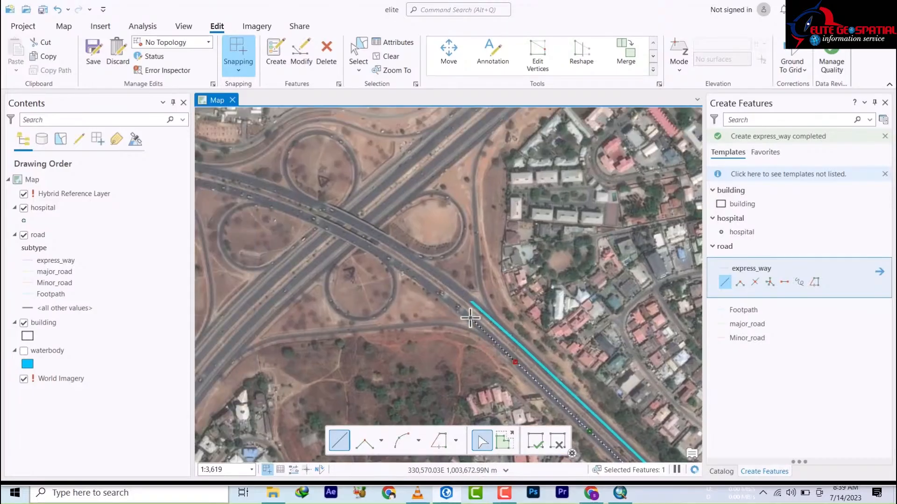
pyautogui.click(418, 278)
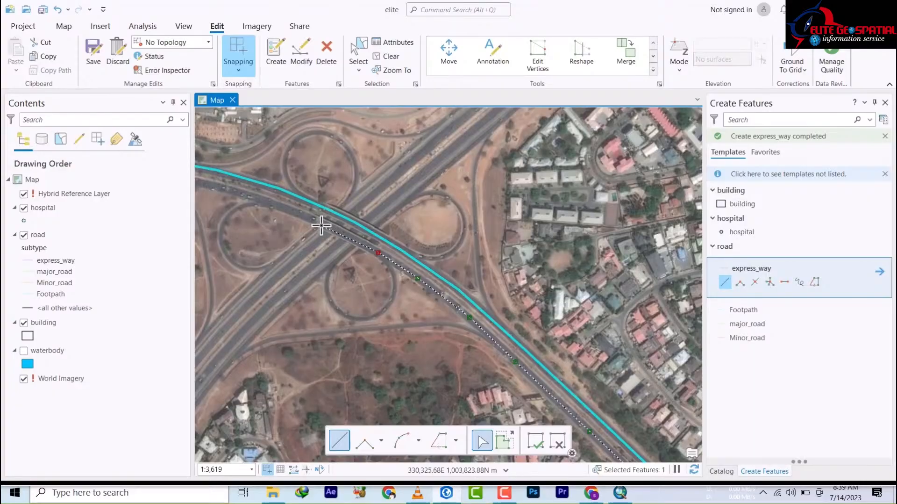
pyautogui.moveTo(320, 224)
pyautogui.mouseDown()
pyautogui.moveTo(490, 350)
pyautogui.moveTo(516, 357)
pyautogui.mouseUp()
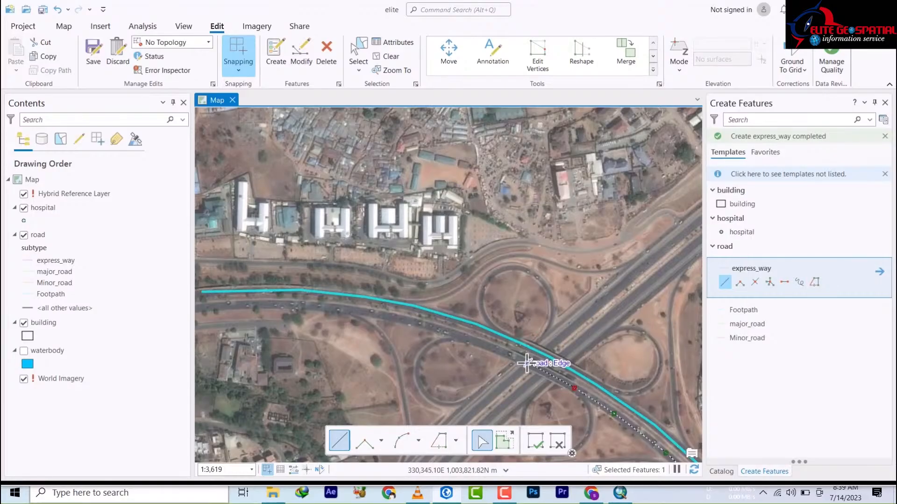
pyautogui.click(499, 350)
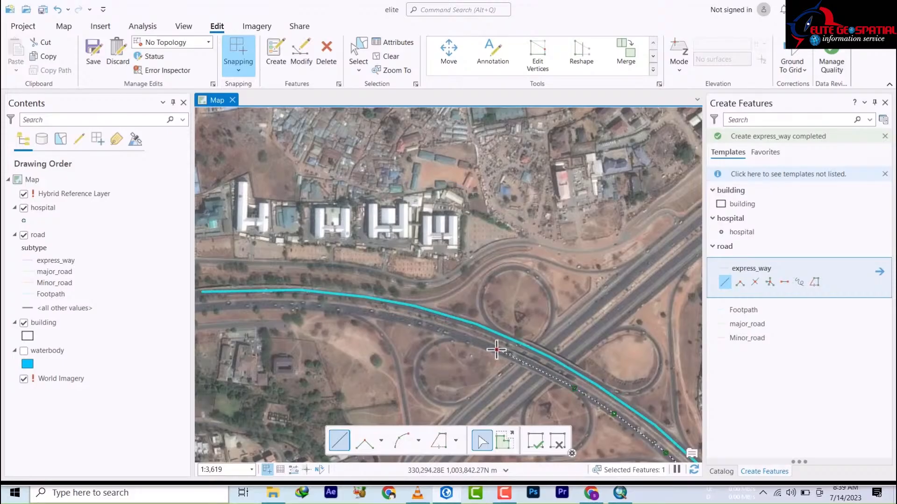
# Extend the express_way line west from the cloverleaf along the southern carriageway and finish it south of the large white-roofed buildings.
pyautogui.click(428, 326)
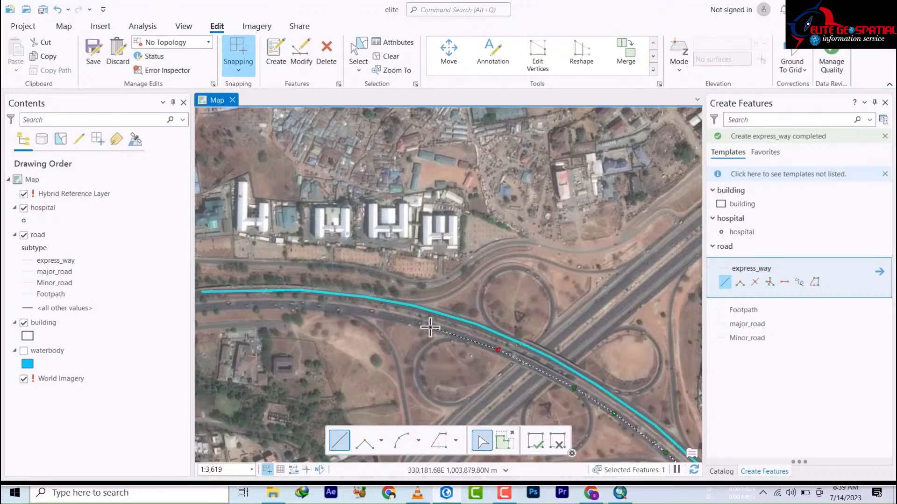
pyautogui.click(366, 310)
pyautogui.click(270, 304)
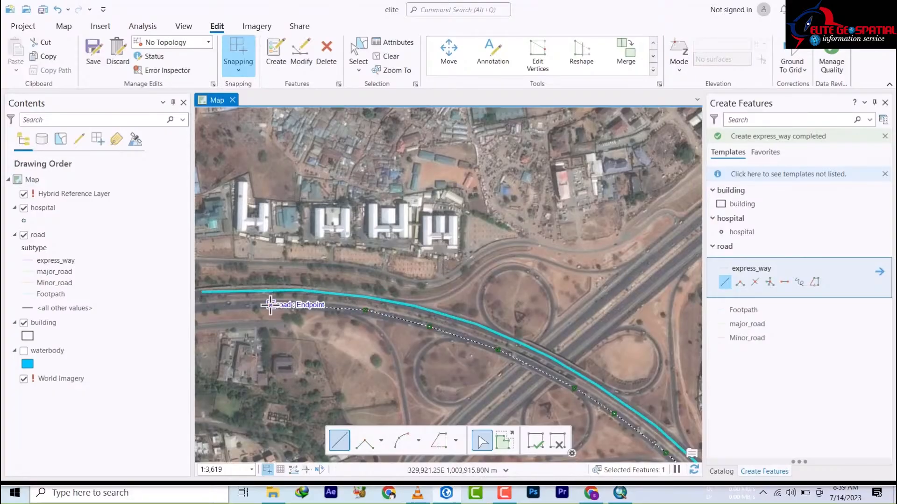
# Start an express_way line on the road leading to the southeastern overpass, at its junction south of the bridge, and trace it north beside the densely built grey-roofed block.
pyautogui.moveTo(315, 314); pyautogui.dragTo(486, 325)
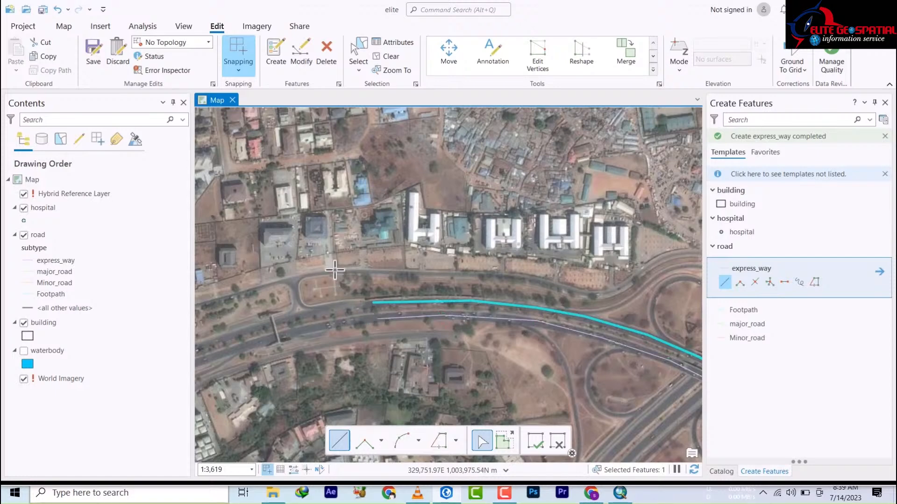
pyautogui.scroll(3, 311, 229)
pyautogui.scroll(-5, 311, 229)
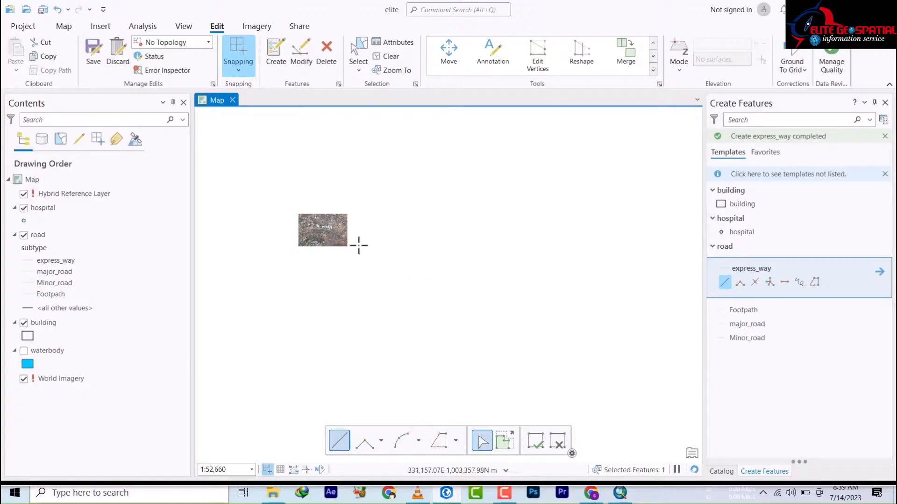
pyautogui.scroll(2, 334, 229)
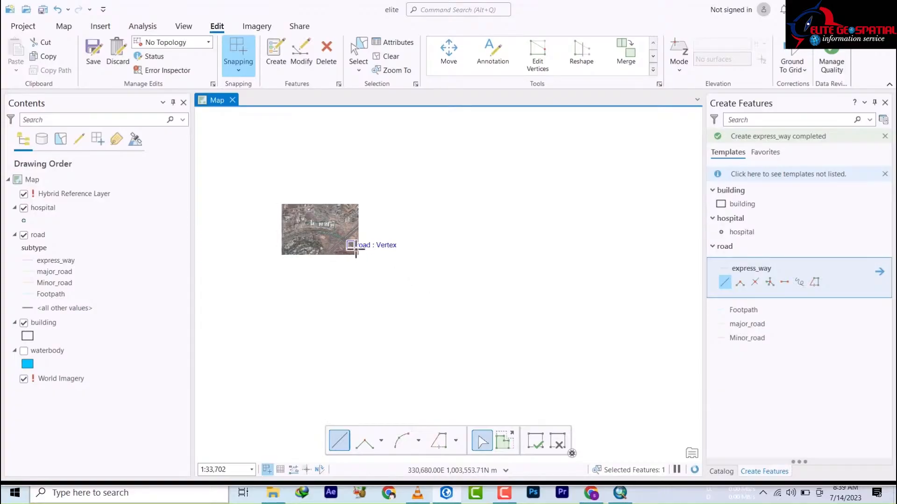
pyautogui.scroll(4, 347, 241)
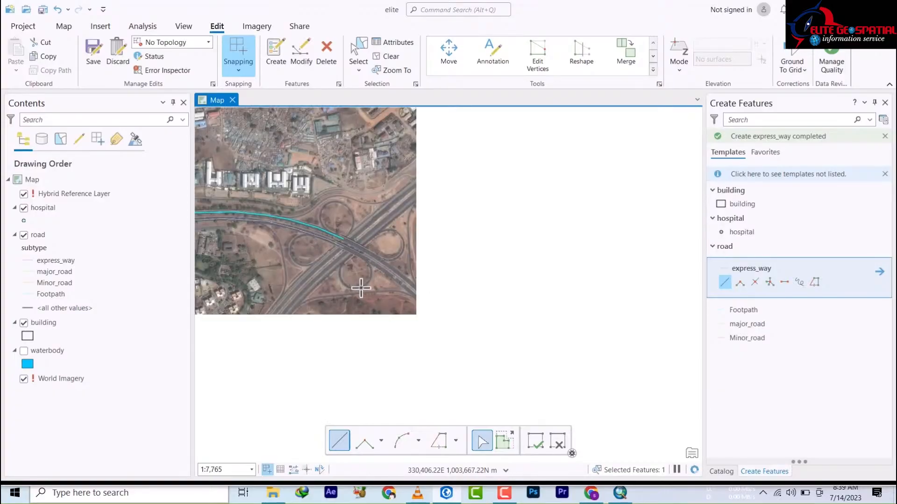
pyautogui.moveTo(364, 241); pyautogui.dragTo(361, 123)
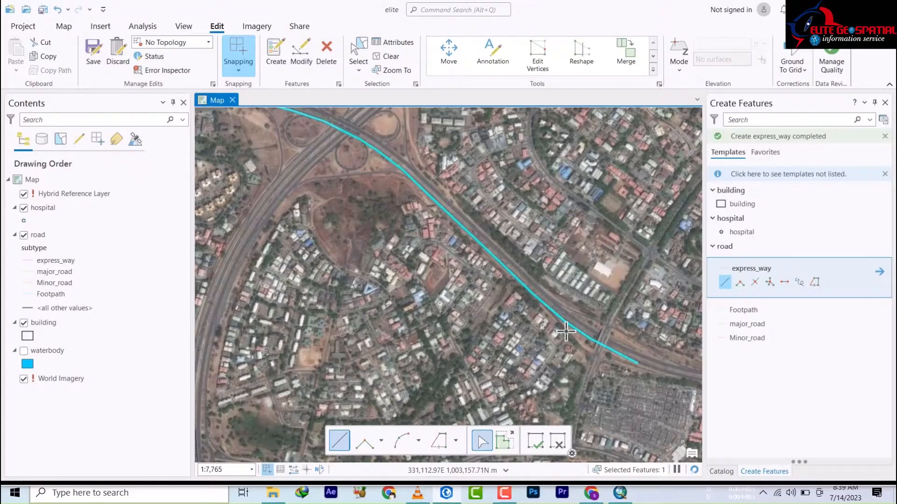
pyautogui.moveTo(565, 339); pyautogui.dragTo(299, 204)
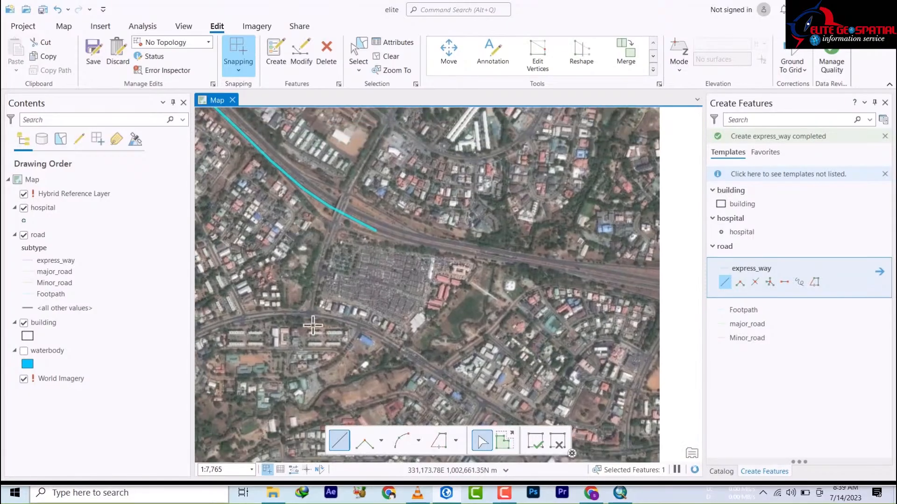
pyautogui.scroll(5, 309, 311)
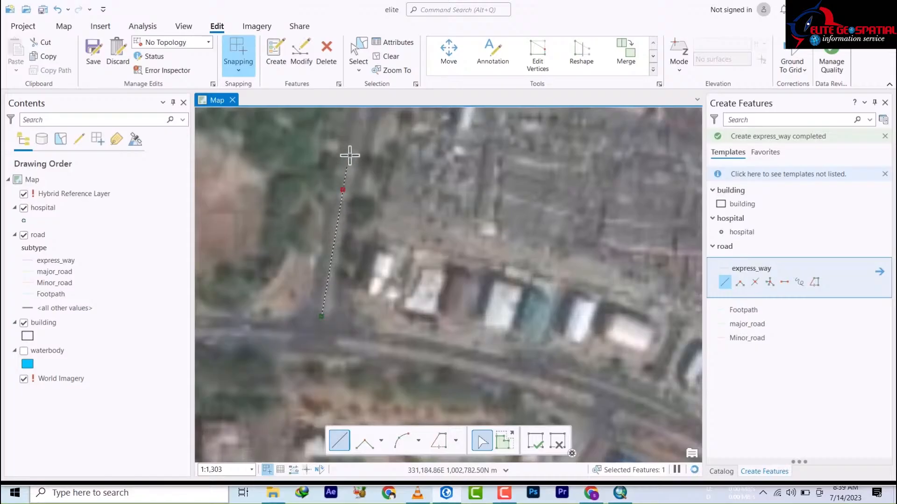
pyautogui.click(358, 131)
pyautogui.moveTo(362, 184); pyautogui.dragTo(332, 434)
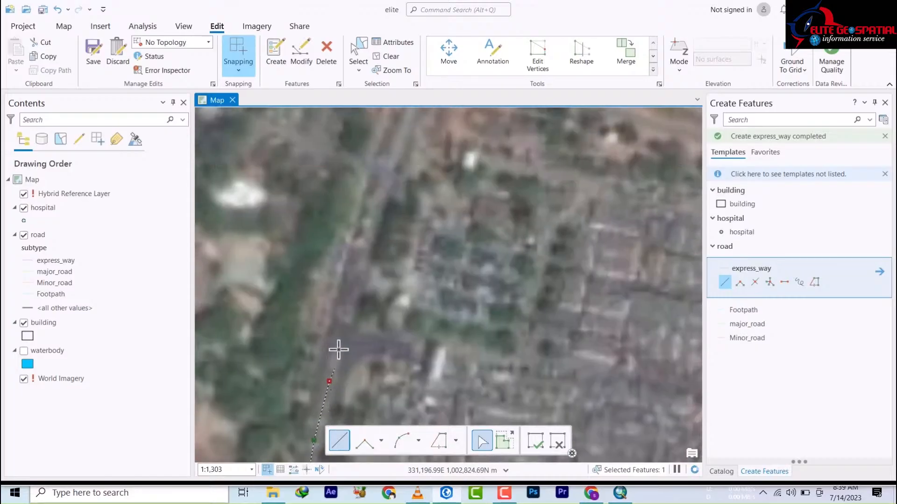
# Continue the overpass road's express_way line north over the bridge, across both highway carriageways, and northeast past the bare-ground field.
pyautogui.scroll(-5, 339, 320)
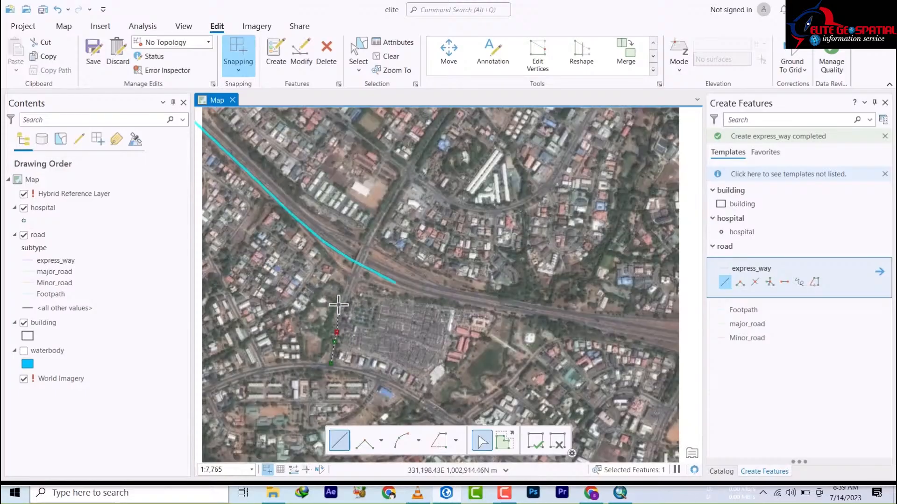
pyautogui.scroll(3, 339, 308)
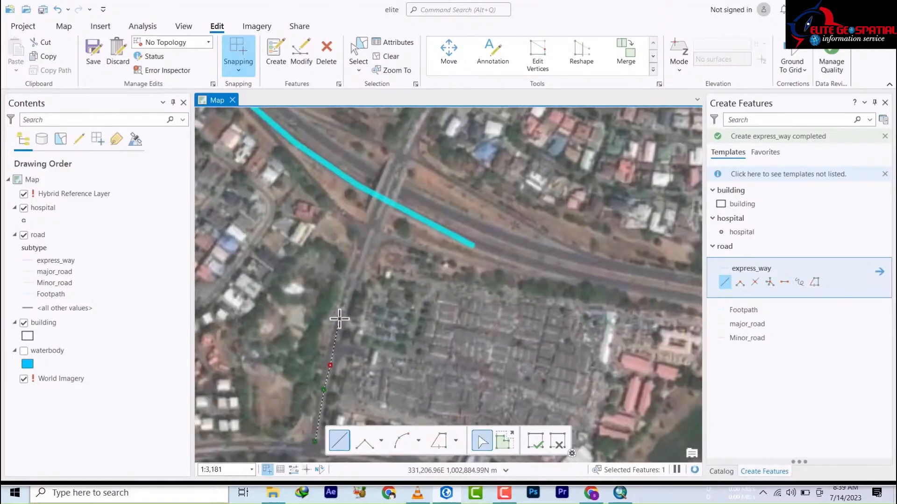
pyautogui.click(370, 233)
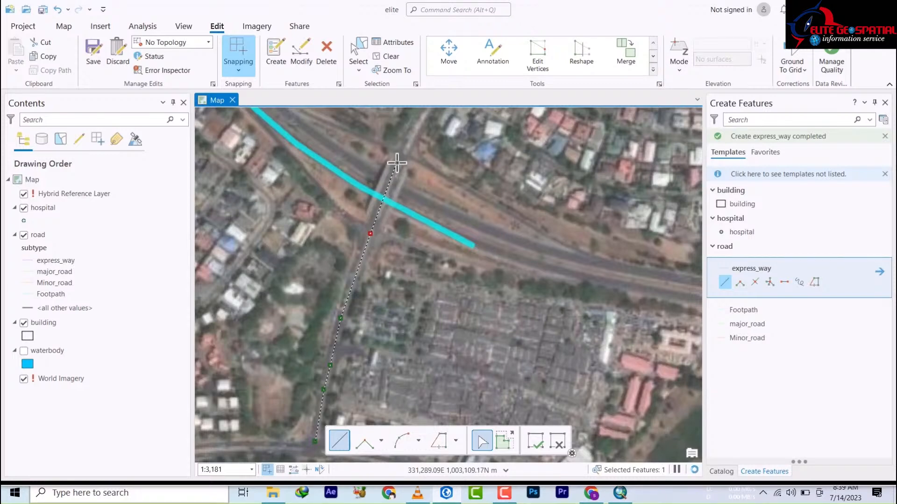
pyautogui.moveTo(397, 165); pyautogui.dragTo(358, 271)
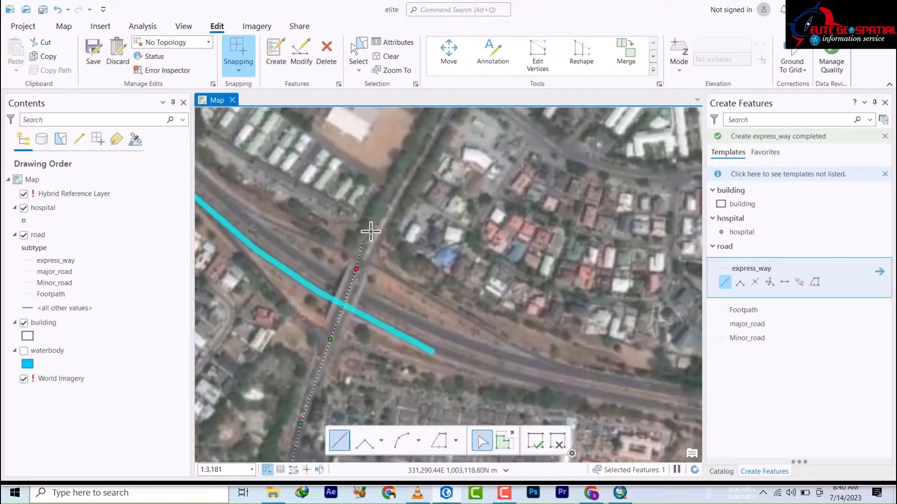
pyautogui.click(384, 217)
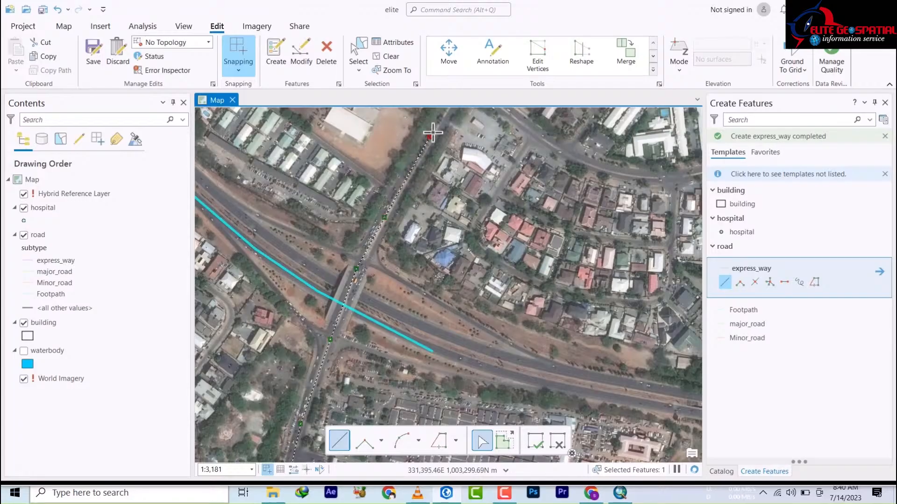
pyautogui.scroll(-2, 433, 133)
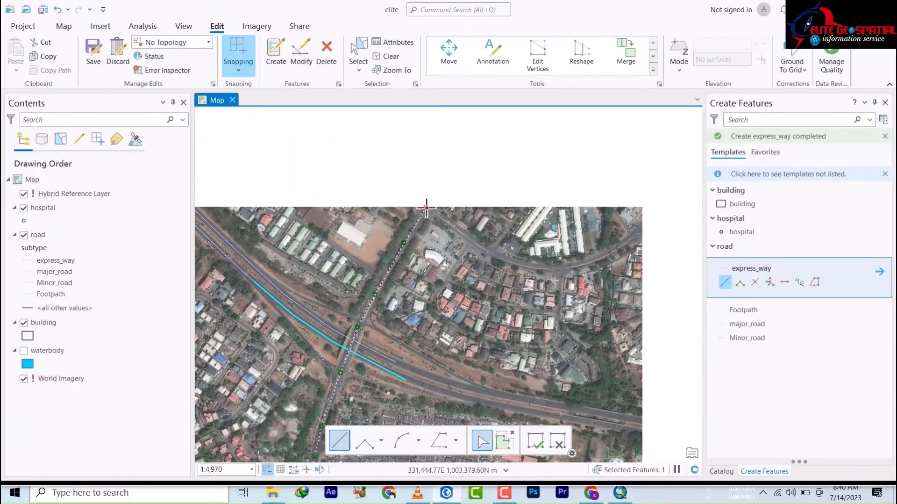
# Examine the imagery around the traced highways and the districts to the south for main roads still lacking an express_way line.
pyautogui.scroll(8, 530, 270)
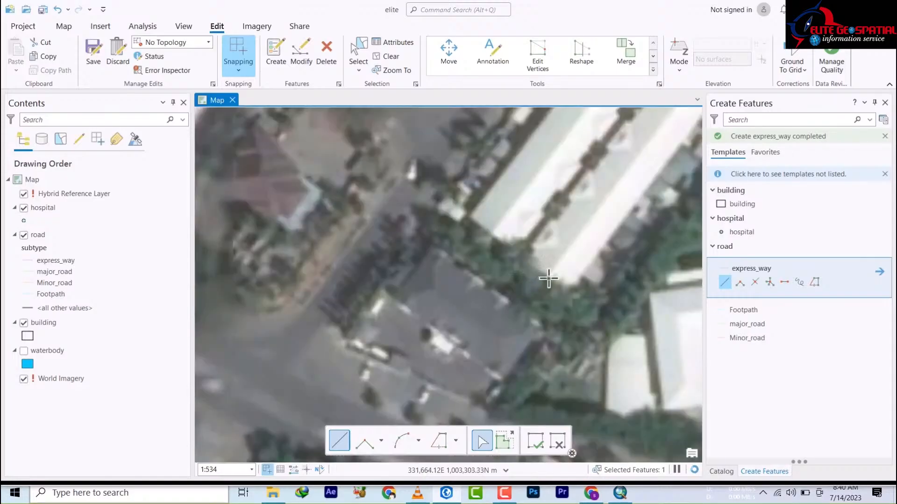
pyautogui.scroll(-10, 549, 278)
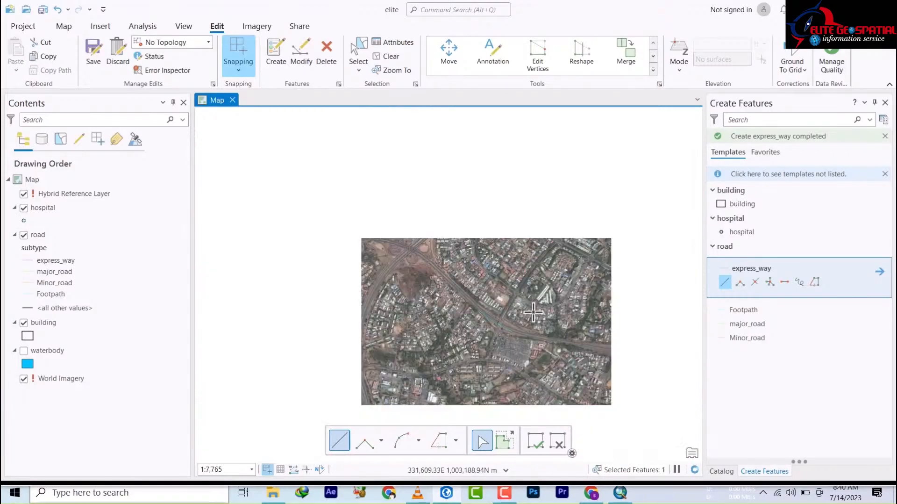
pyautogui.scroll(-5, 462, 319)
pyautogui.moveTo(436, 329); pyautogui.dragTo(618, 136)
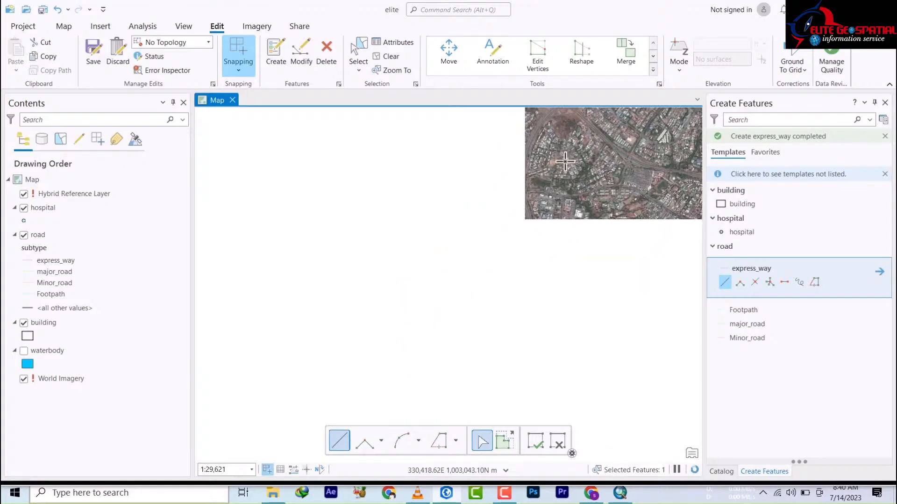
pyautogui.moveTo(566, 162); pyautogui.dragTo(485, 267)
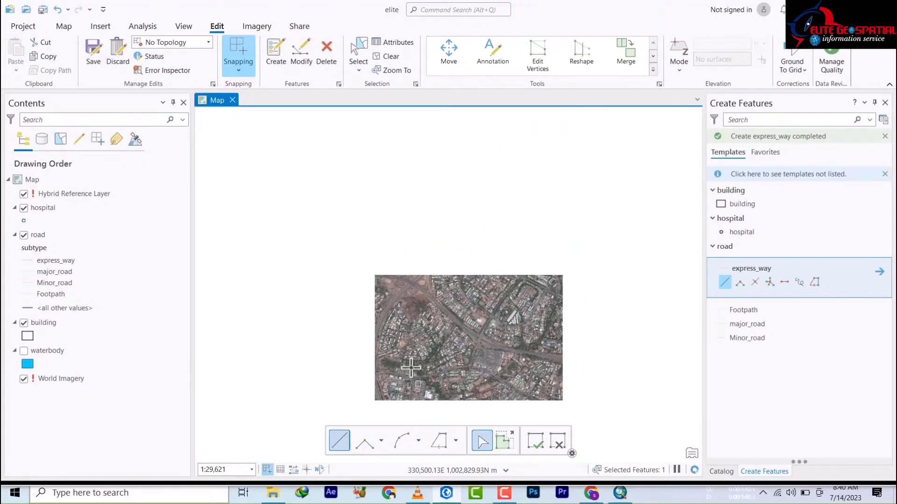
pyautogui.scroll(3, 411, 367)
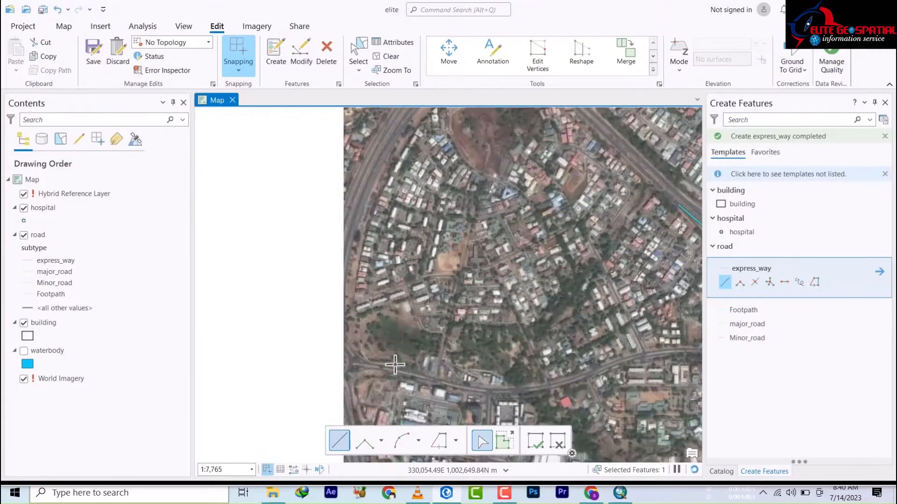
pyautogui.moveTo(398, 363); pyautogui.dragTo(434, 249)
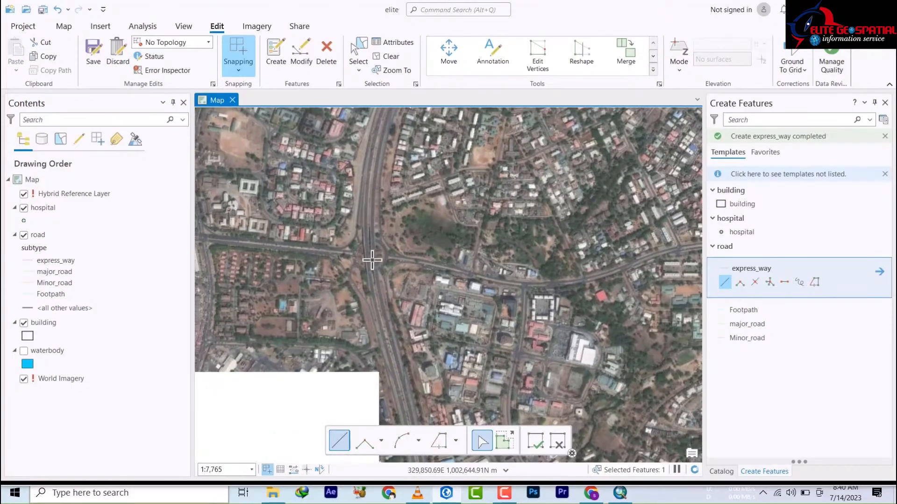
pyautogui.moveTo(417, 283); pyautogui.dragTo(400, 194)
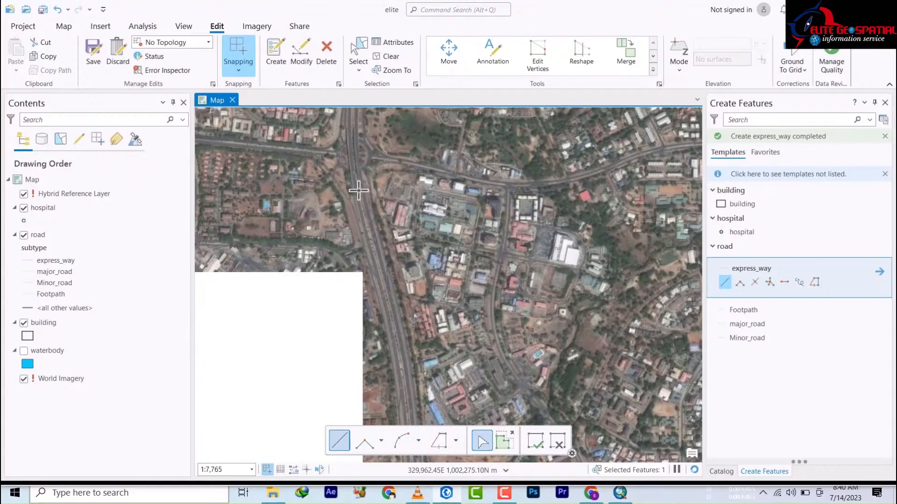
pyautogui.scroll(2, 375, 160)
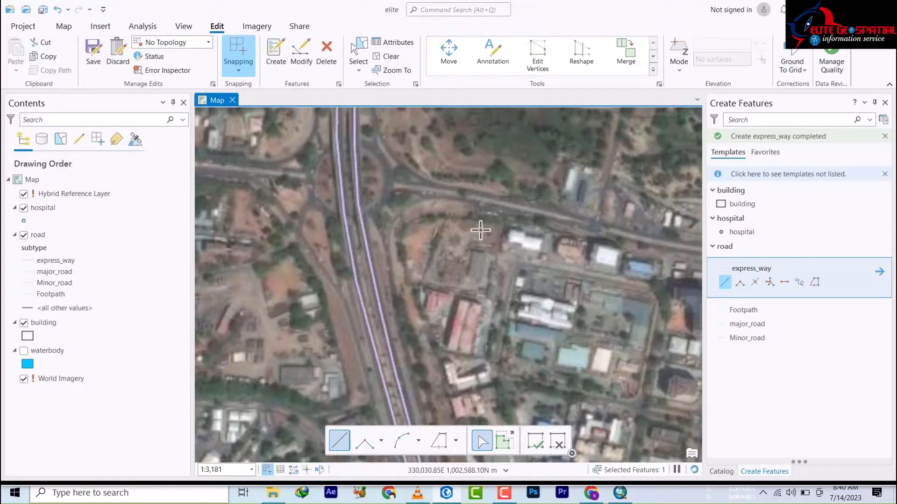
pyautogui.scroll(-5, 480, 229)
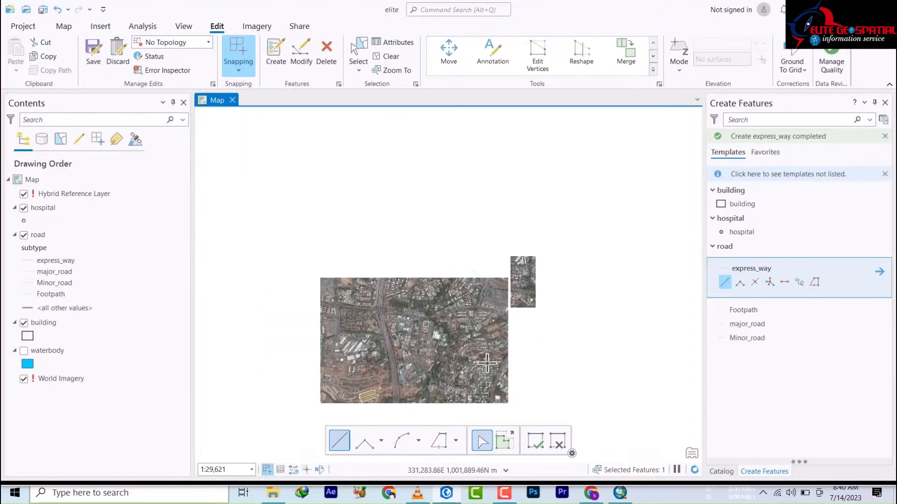
pyautogui.moveTo(487, 363); pyautogui.dragTo(333, 256)
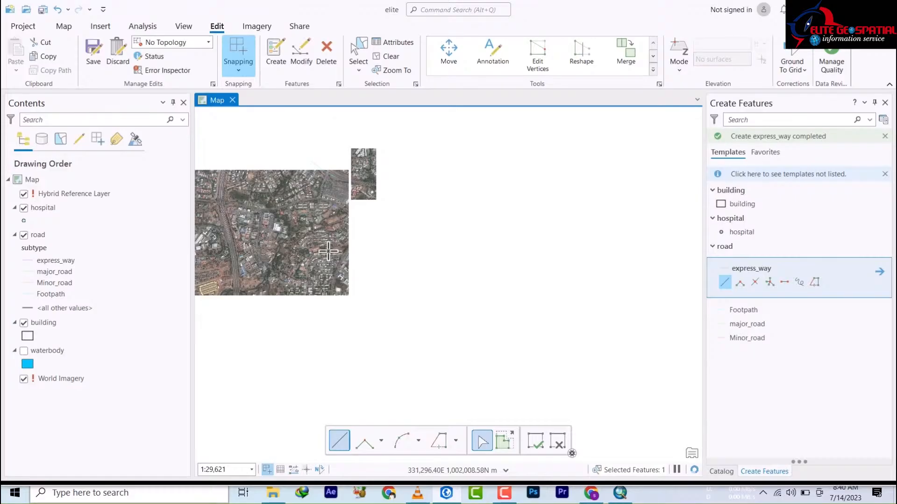
# Start an express_way line on the road west of the large white-roofed building and trace it north-northeast to just past the blue-roofed building.
pyautogui.scroll(2, 329, 254)
pyautogui.scroll(2, 358, 274)
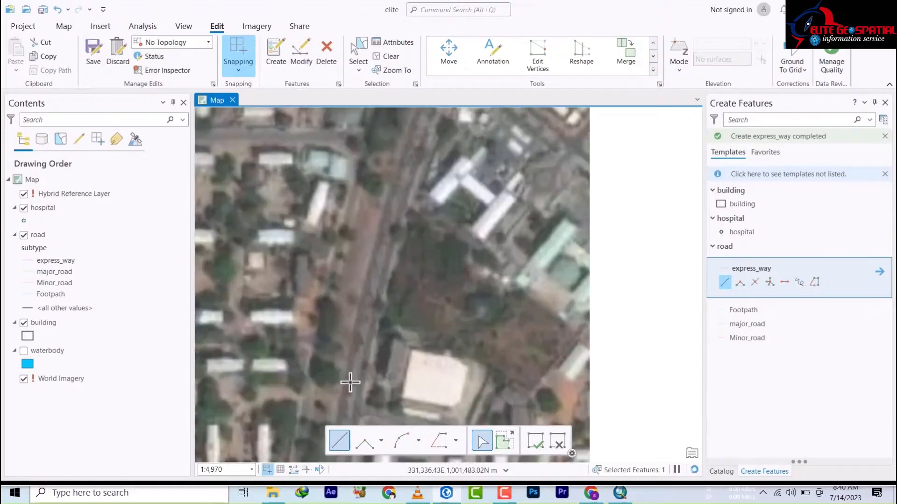
pyautogui.scroll(-1, 358, 358)
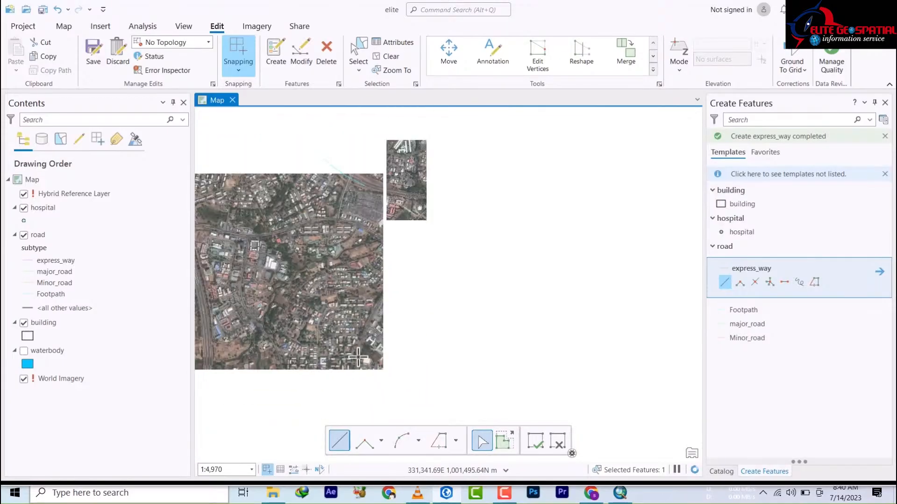
pyautogui.scroll(1, 359, 356)
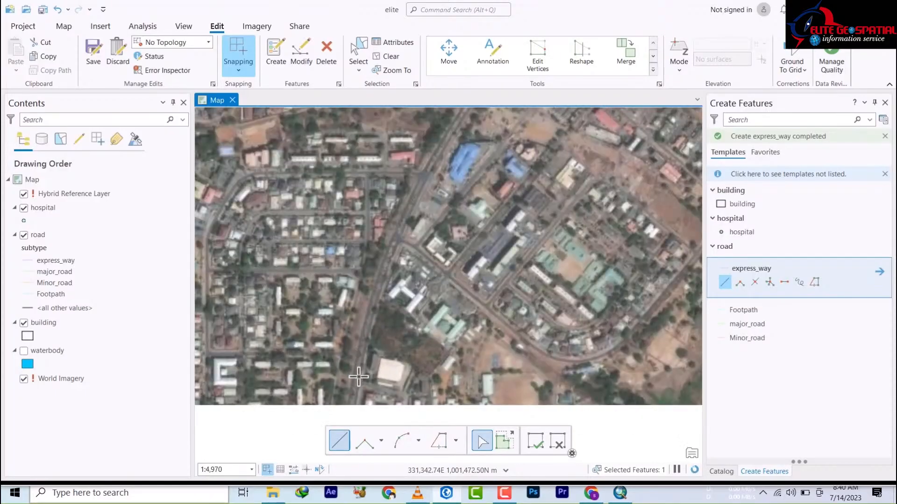
pyautogui.click(356, 380)
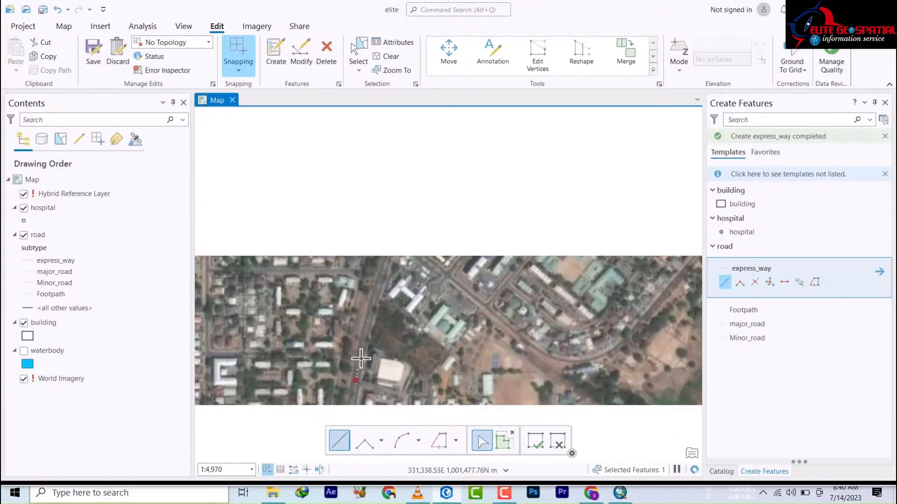
pyautogui.click(369, 316)
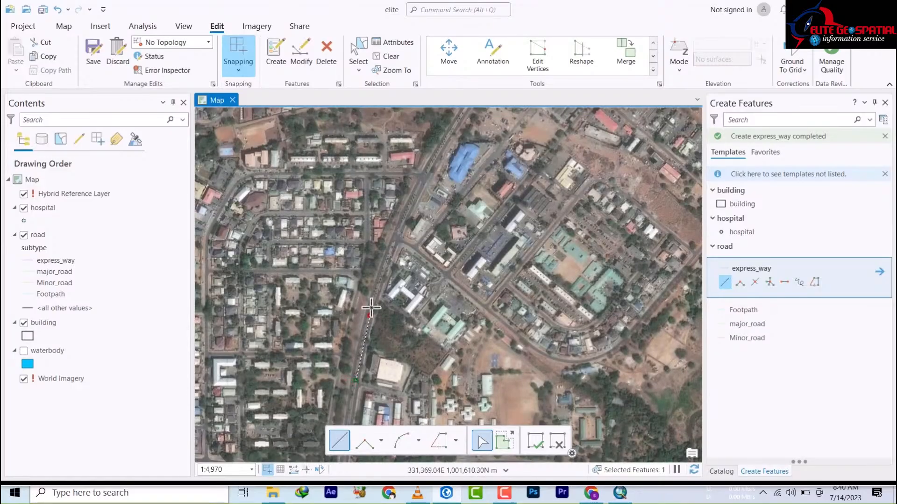
pyautogui.click(383, 275)
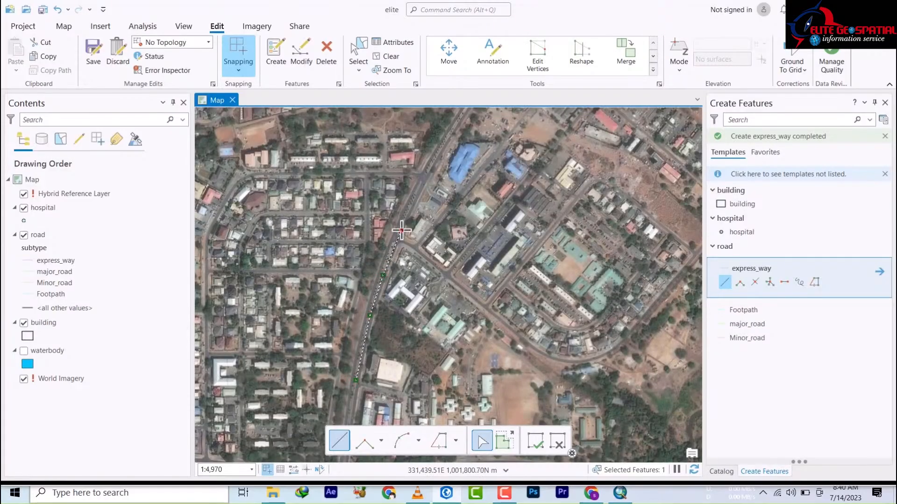
pyautogui.click(451, 133)
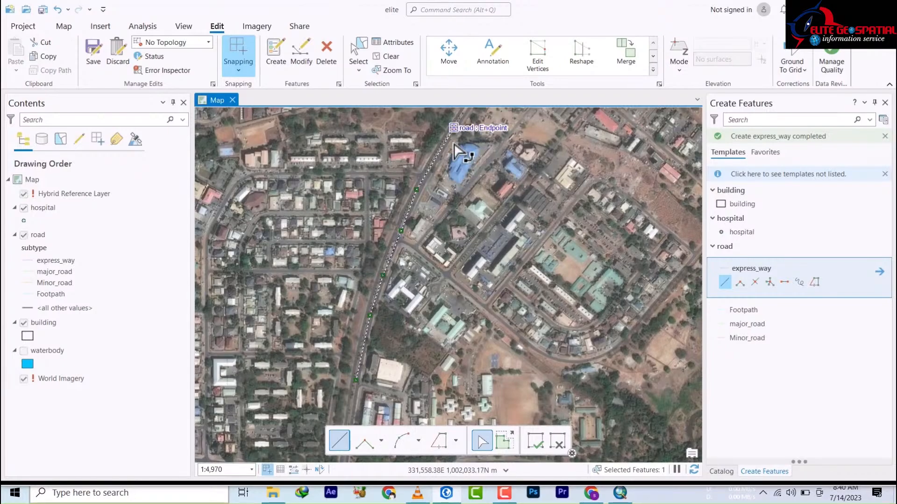
# Continue the express_way line northeast past the white courtyard building and finish it at the junction with the southeast-running road.
pyautogui.moveTo(449, 183); pyautogui.dragTo(416, 217)
pyautogui.moveTo(437, 152); pyautogui.dragTo(382, 299)
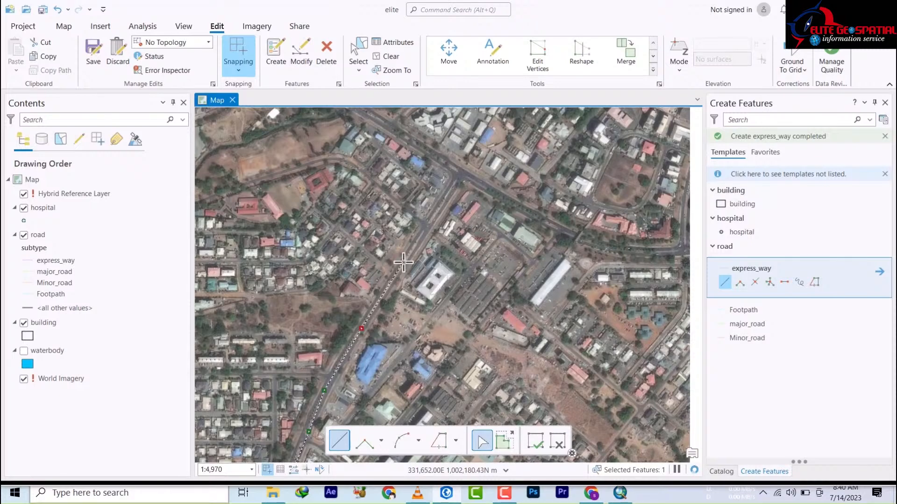
pyautogui.click(449, 199)
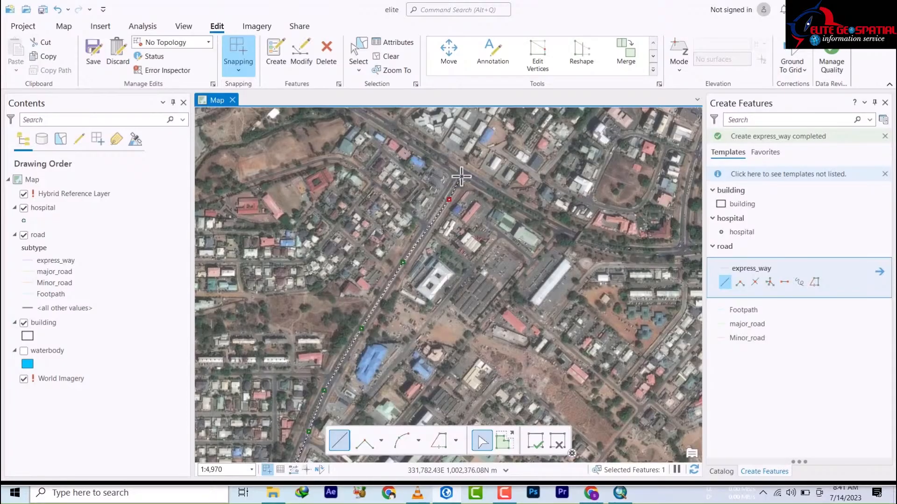
# Start an express_way line on the southeast-running road beside the blue-roofed building and trace it to the endpoint of the previous line.
pyautogui.moveTo(475, 210); pyautogui.dragTo(529, 330)
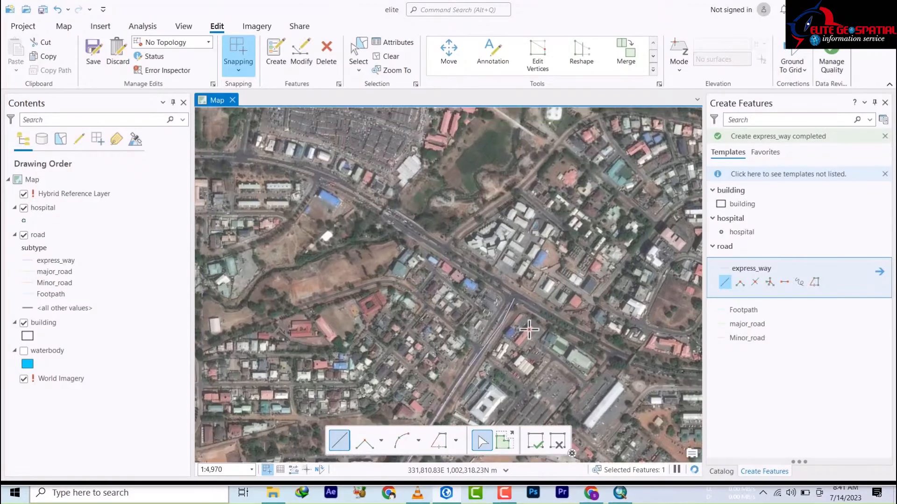
pyautogui.click(323, 177)
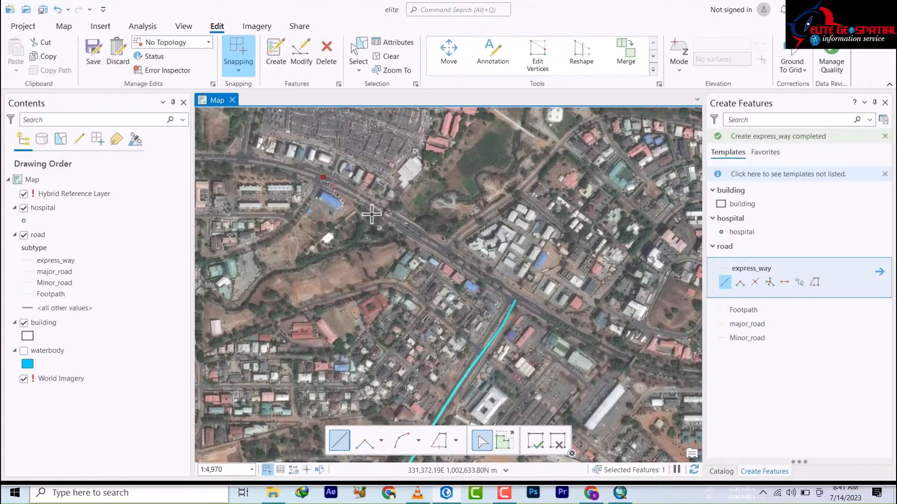
pyautogui.click(373, 206)
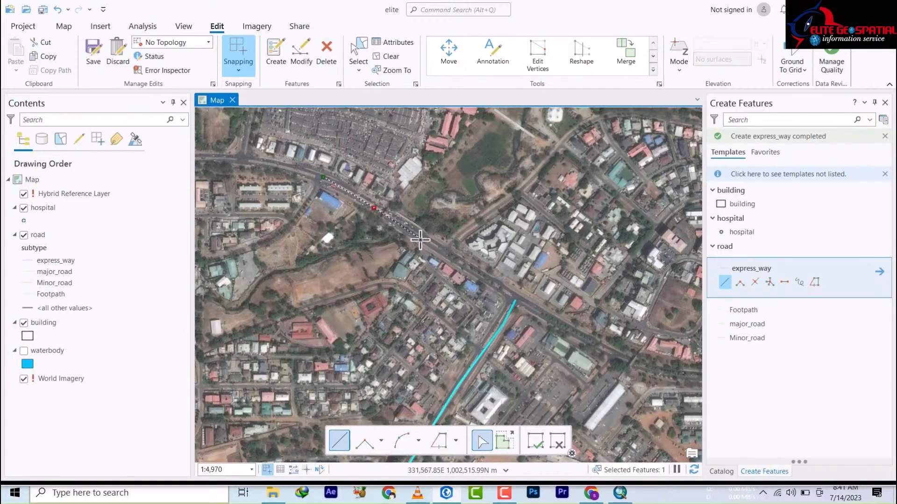
pyautogui.click(463, 265)
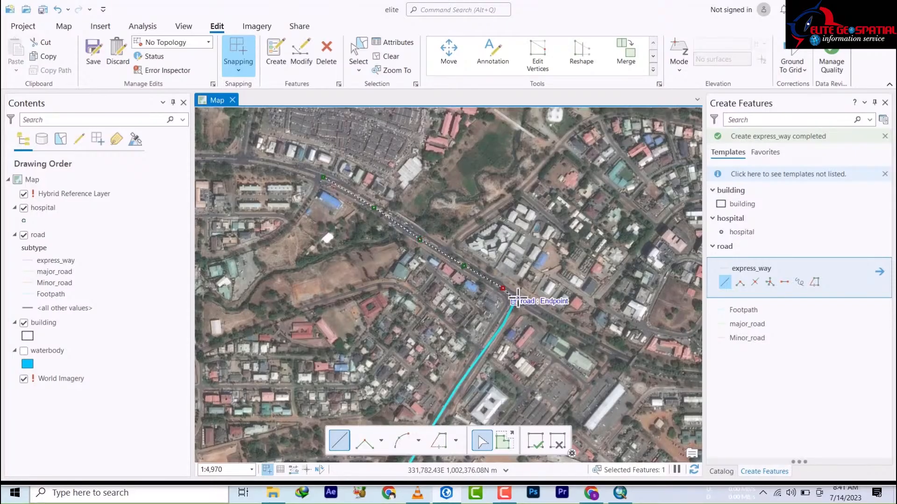
pyautogui.click(517, 299)
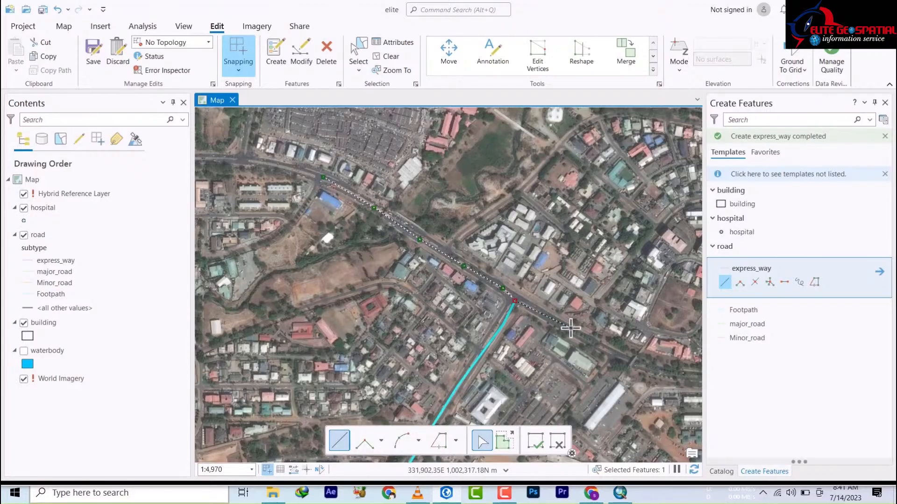
# Extend the express_way line southeast from the junction, past the long white-roofed building, and finish it east of the walled bare field.
pyautogui.moveTo(571, 331)
pyautogui.mouseDown()
pyautogui.moveTo(497, 331)
pyautogui.moveTo(260, 284)
pyautogui.moveTo(417, 341)
pyautogui.mouseUp()
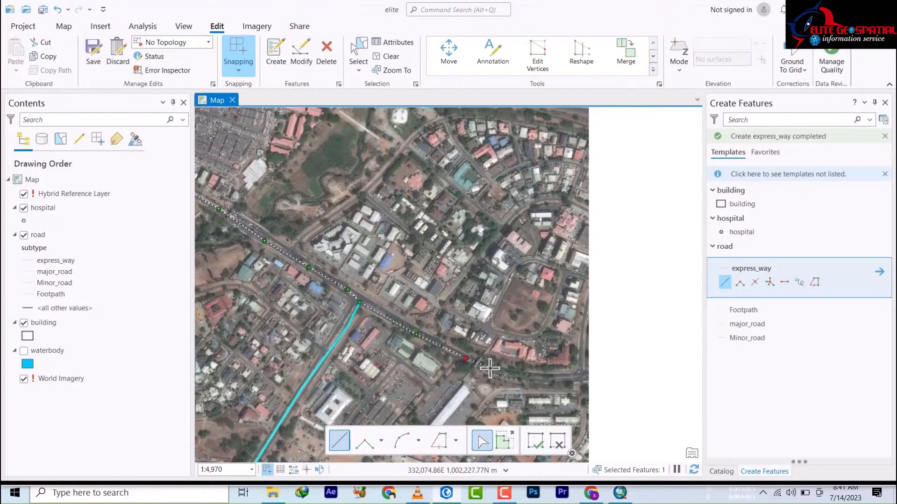
pyautogui.moveTo(474, 372); pyautogui.dragTo(325, 335)
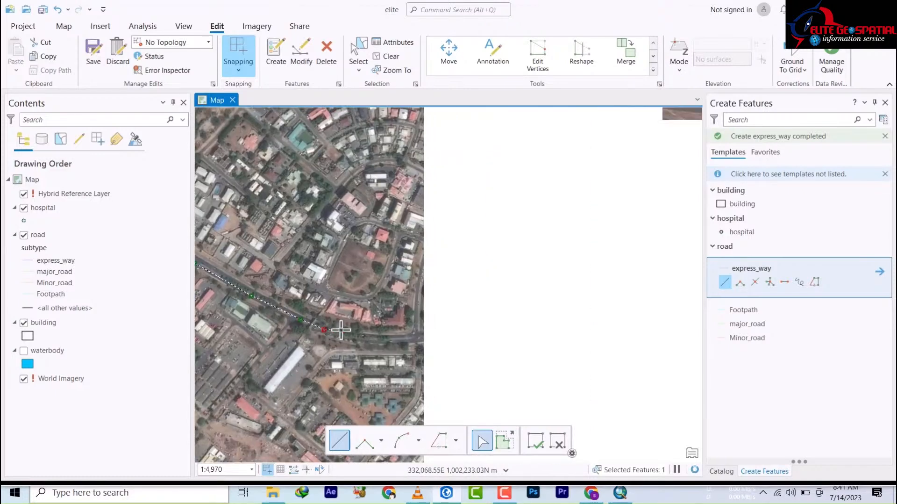
pyautogui.click(341, 335)
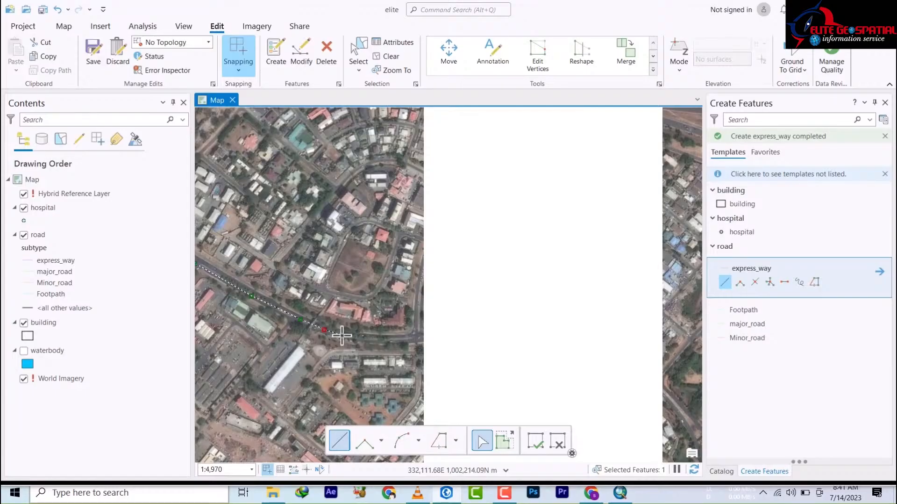
pyautogui.click(377, 339)
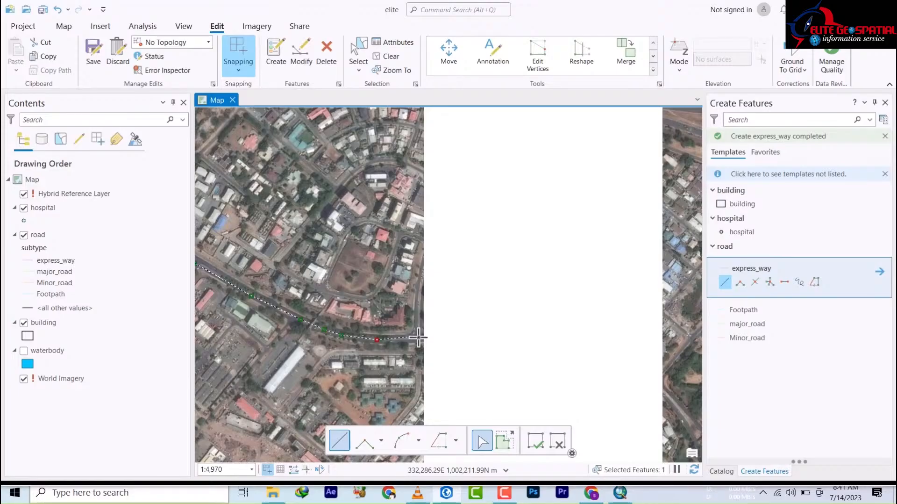
pyautogui.moveTo(421, 344); pyautogui.dragTo(386, 352)
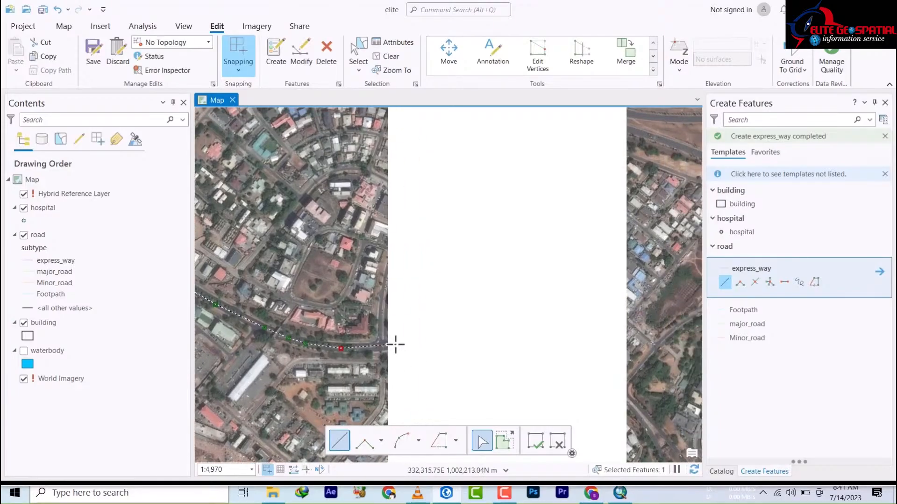
pyautogui.click(396, 344)
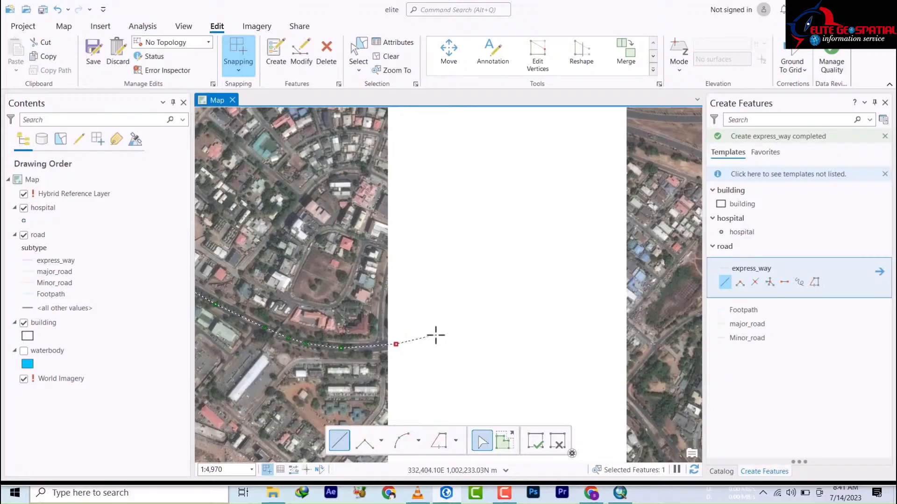
# Start an express_way line on the southeast-running road and trace it northeast along the side road past the cluster of white-roofed buildings.
pyautogui.moveTo(351, 250); pyautogui.dragTo(460, 253)
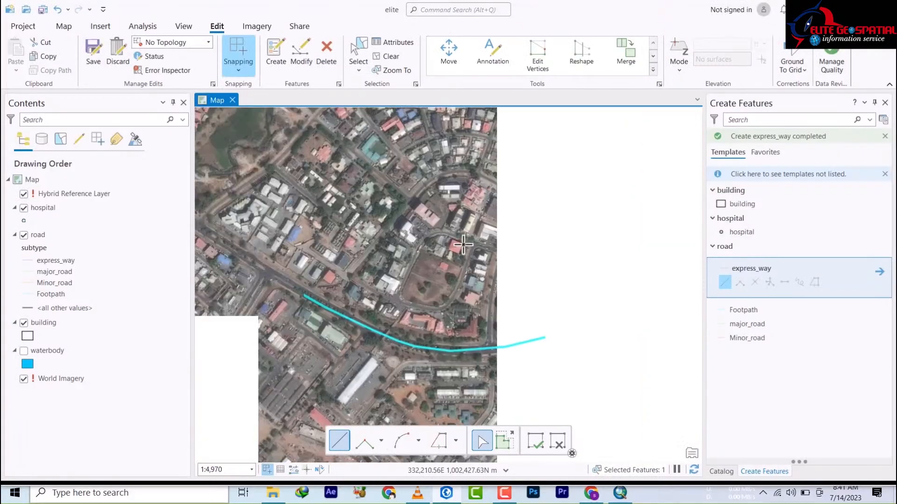
pyautogui.moveTo(300, 346); pyautogui.dragTo(593, 353)
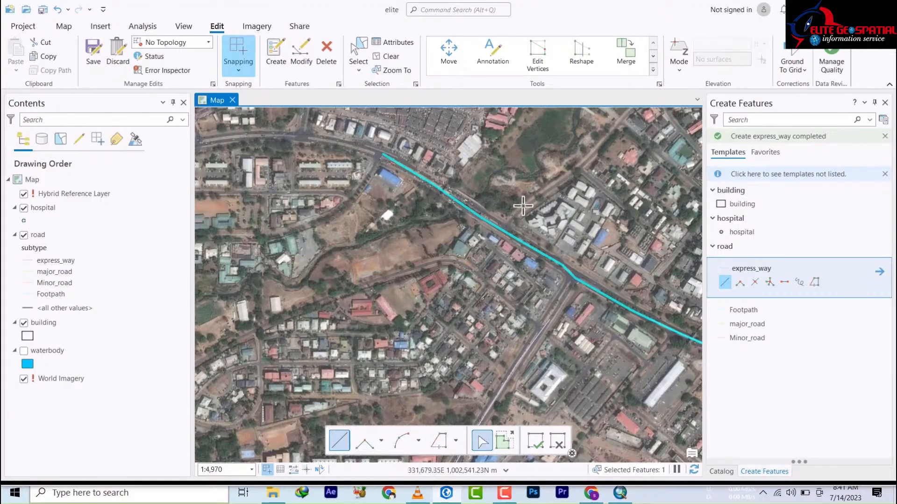
pyautogui.click(499, 228)
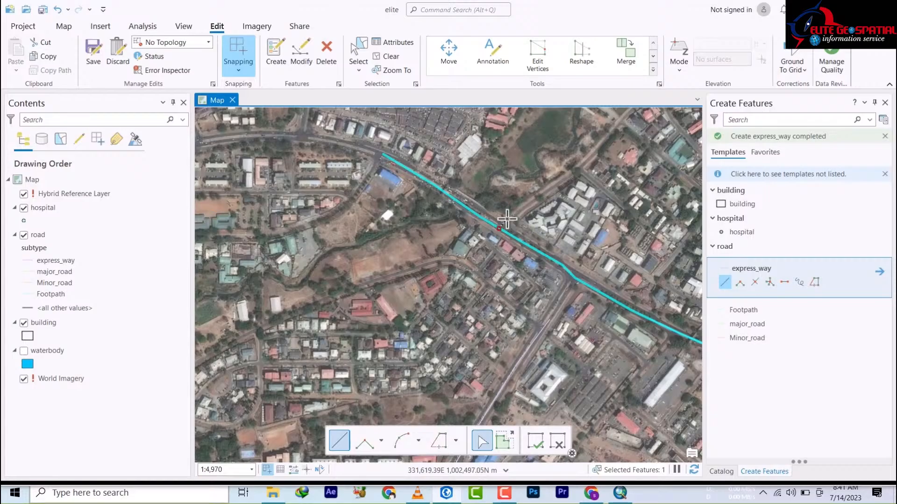
pyautogui.click(514, 216)
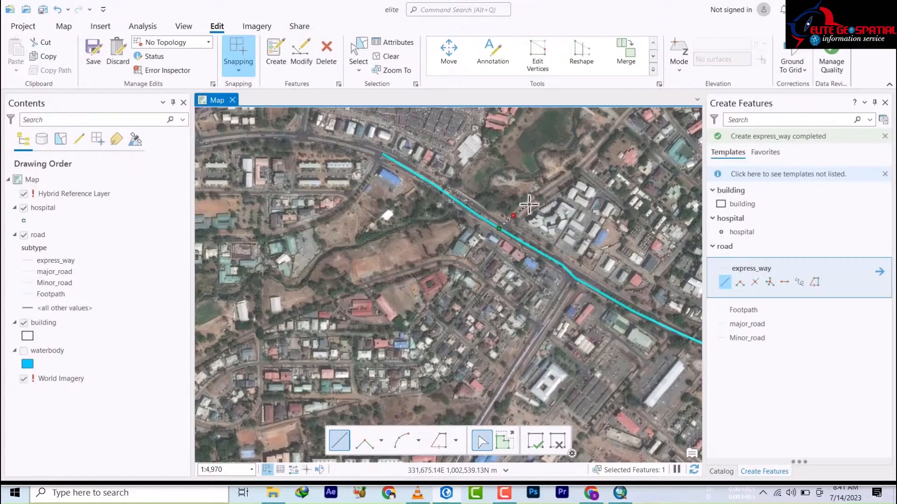
pyautogui.click(528, 204)
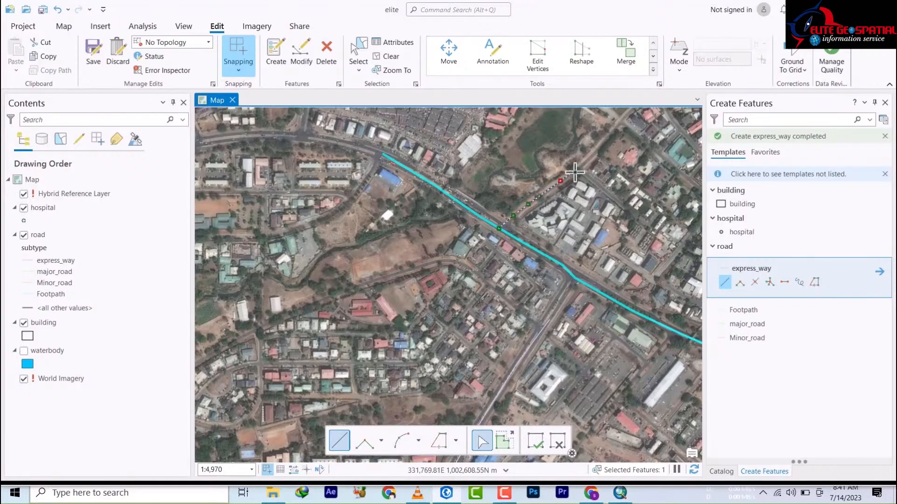
pyautogui.click(582, 168)
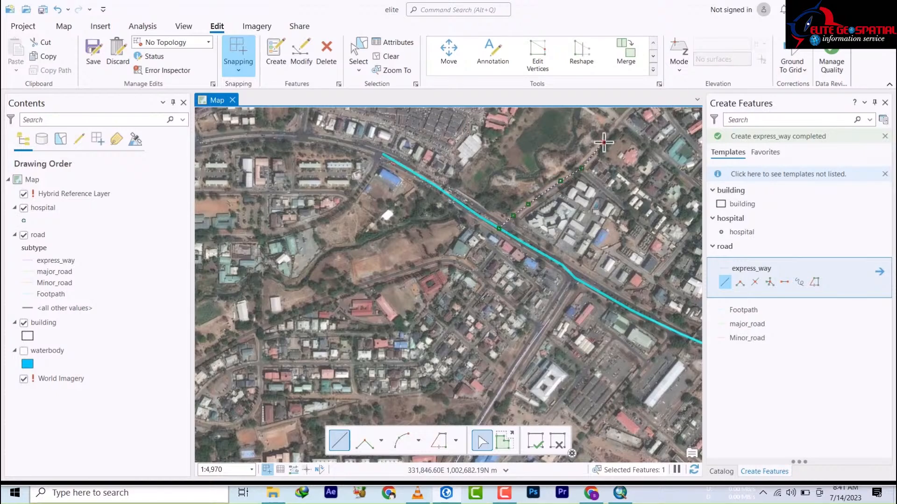
pyautogui.click(603, 142)
# Continue the express_way line northeast, curve it east along the housing estate's northern edge, and finish it just short of the unloaded imagery.
pyautogui.moveTo(648, 142)
pyautogui.mouseDown()
pyautogui.moveTo(552, 241)
pyautogui.moveTo(486, 281)
pyautogui.mouseUp()
pyautogui.click(456, 261)
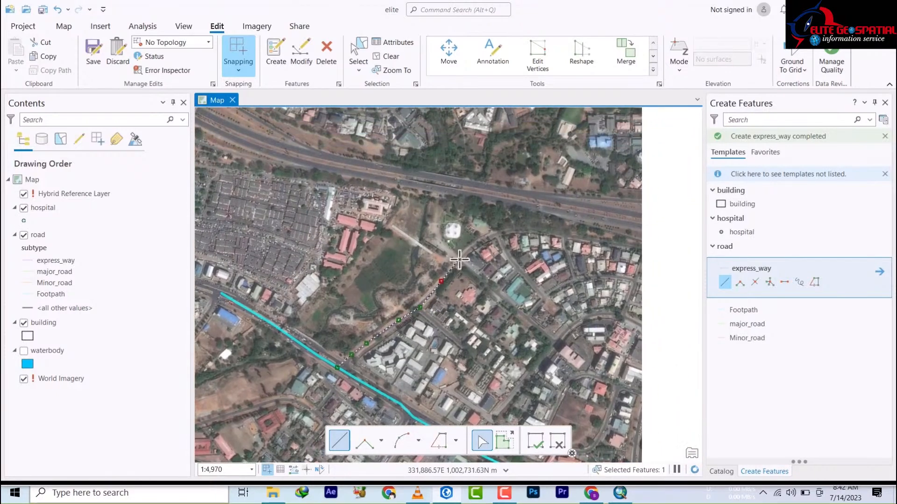
pyautogui.click(477, 242)
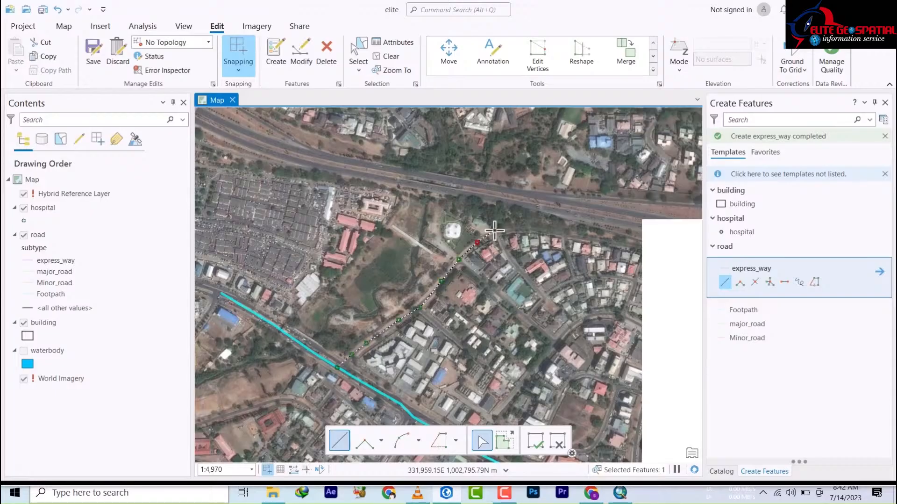
pyautogui.click(498, 234)
pyautogui.click(524, 229)
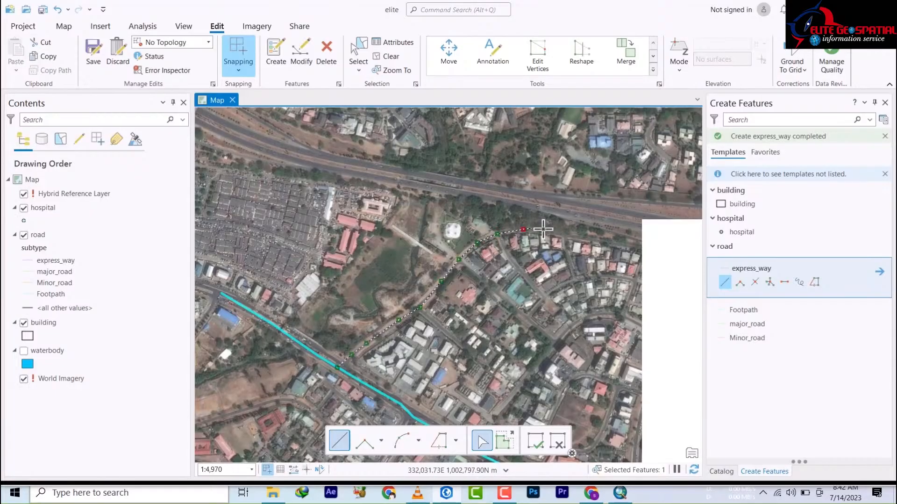
pyautogui.click(557, 232)
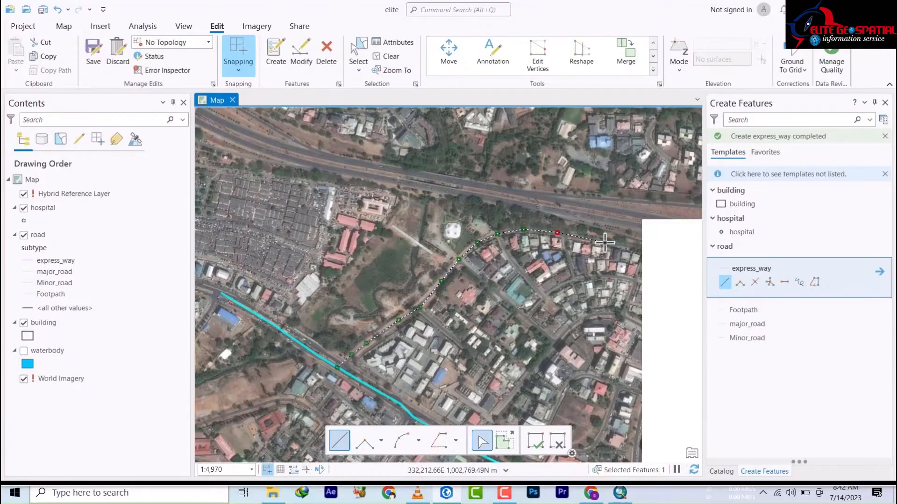
pyautogui.moveTo(567, 264); pyautogui.dragTo(380, 262)
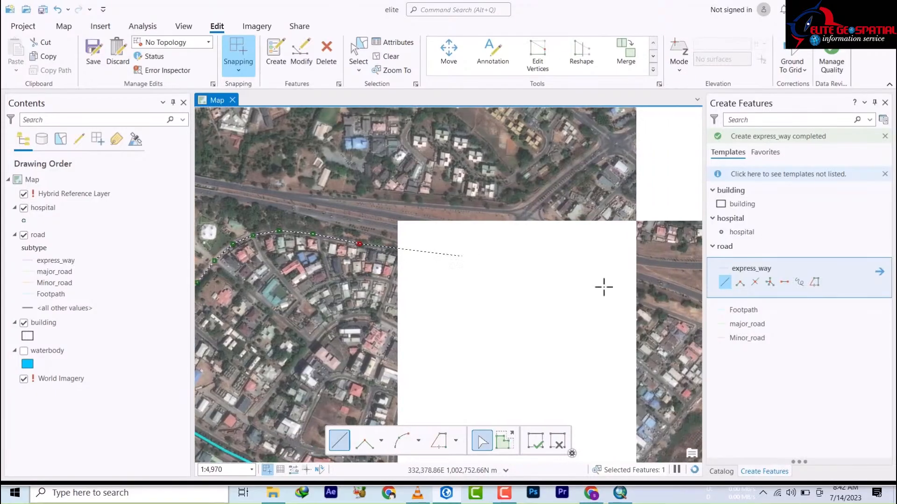
pyautogui.doubleClick(379, 246)
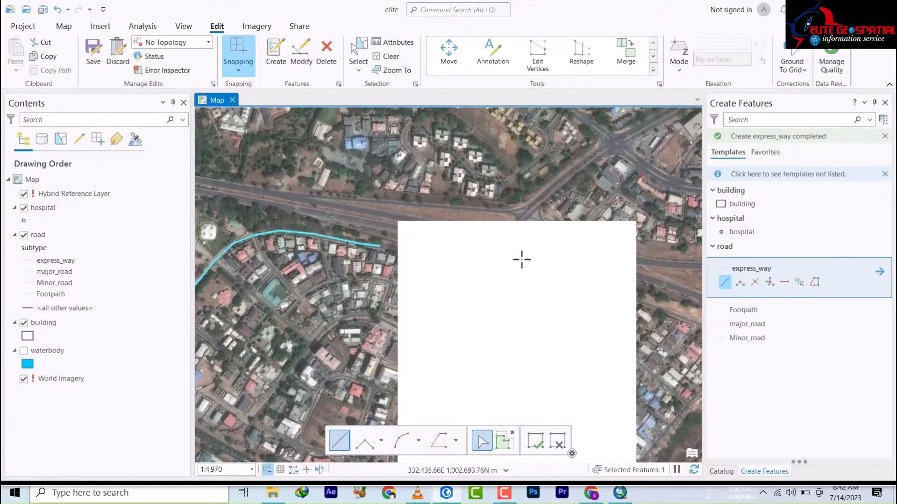
# Start an express_way line on the existing road northwest of the white courtyard building and trace it northwest between the houses.
pyautogui.moveTo(356, 285); pyautogui.dragTo(594, 205)
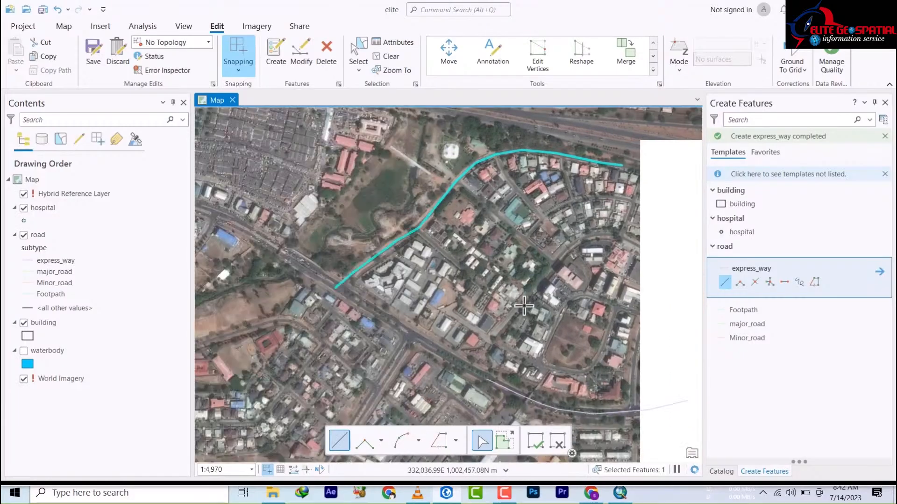
pyautogui.moveTo(522, 306); pyautogui.dragTo(439, 304)
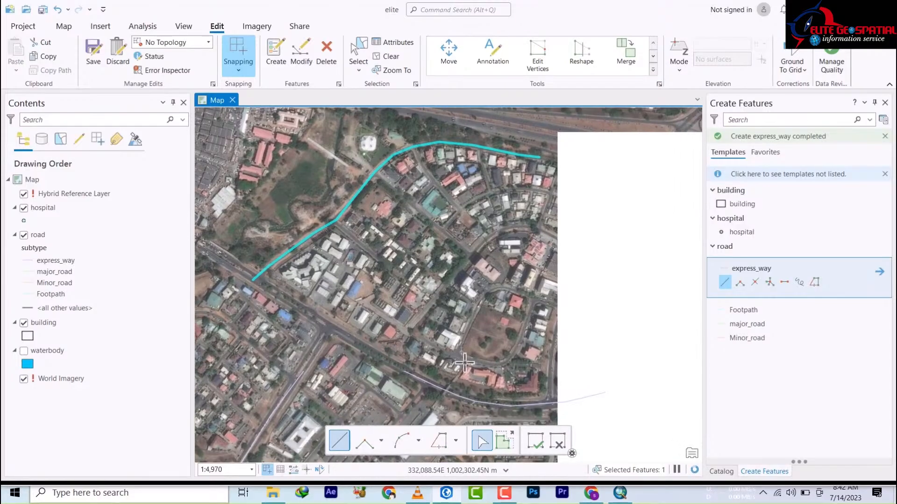
pyautogui.moveTo(457, 350); pyautogui.dragTo(556, 247)
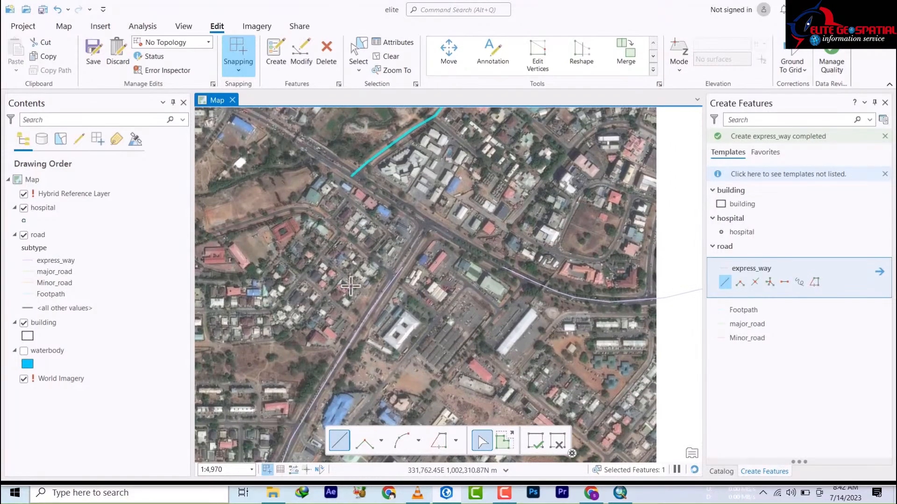
pyautogui.moveTo(360, 235); pyautogui.dragTo(392, 257)
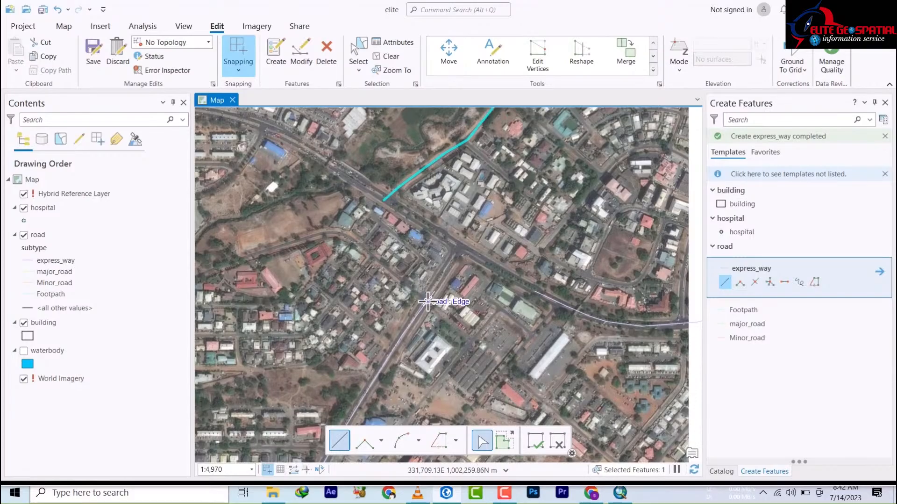
pyautogui.click(427, 301)
pyautogui.click(407, 284)
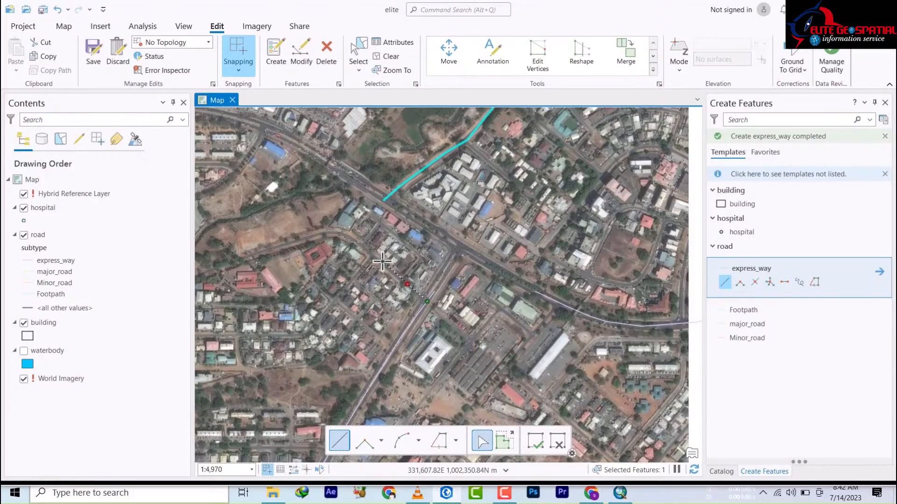
pyautogui.click(379, 261)
pyautogui.click(353, 239)
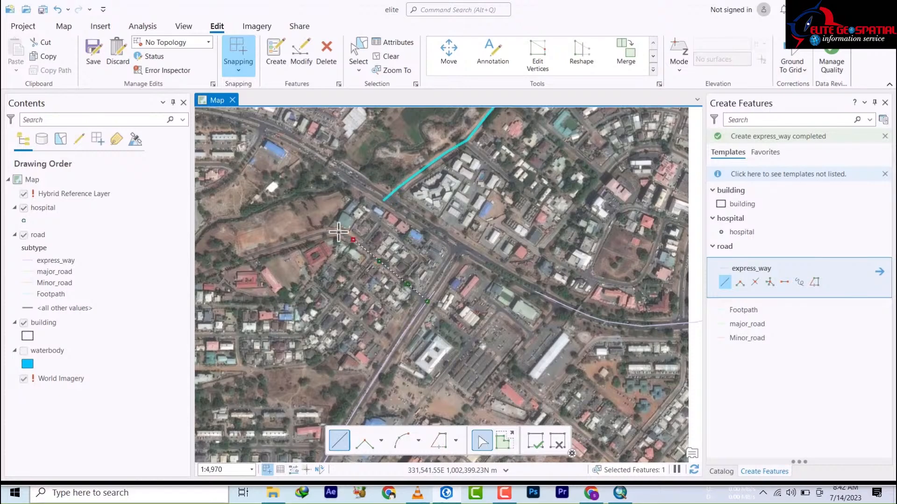
# Curve the express_way line west along the southern edge of the bare field and finish it west of the red-roofed buildings.
pyautogui.click(335, 231)
pyautogui.click(316, 233)
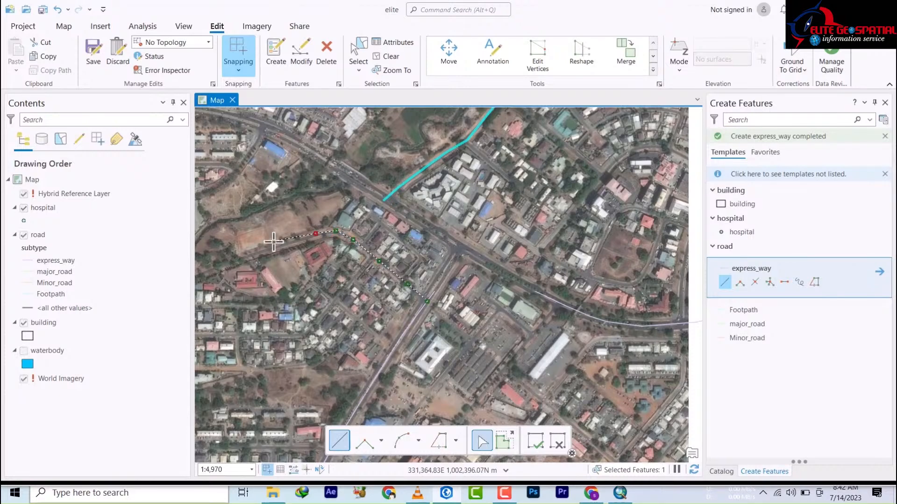
pyautogui.click(269, 249)
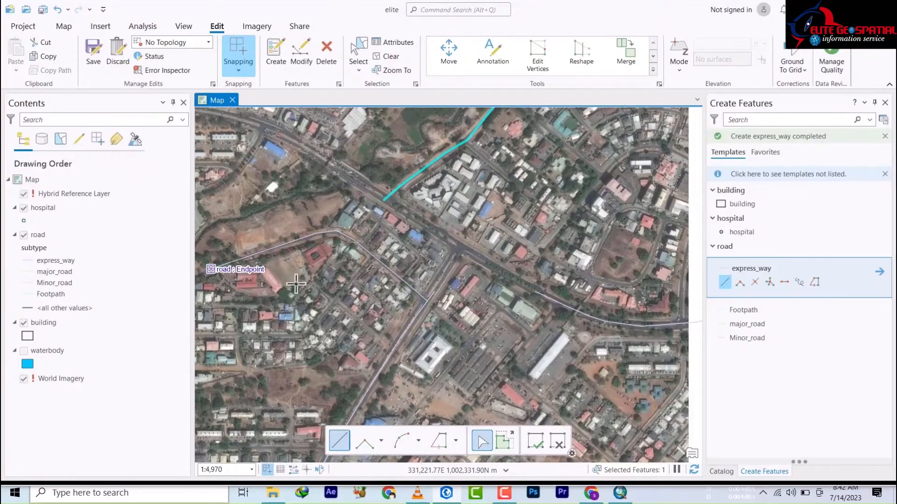
pyautogui.doubleClick(211, 269)
# Draw a short express_way line northeast from near the new road's bend, between the houses toward the parallel street.
pyautogui.click(363, 246)
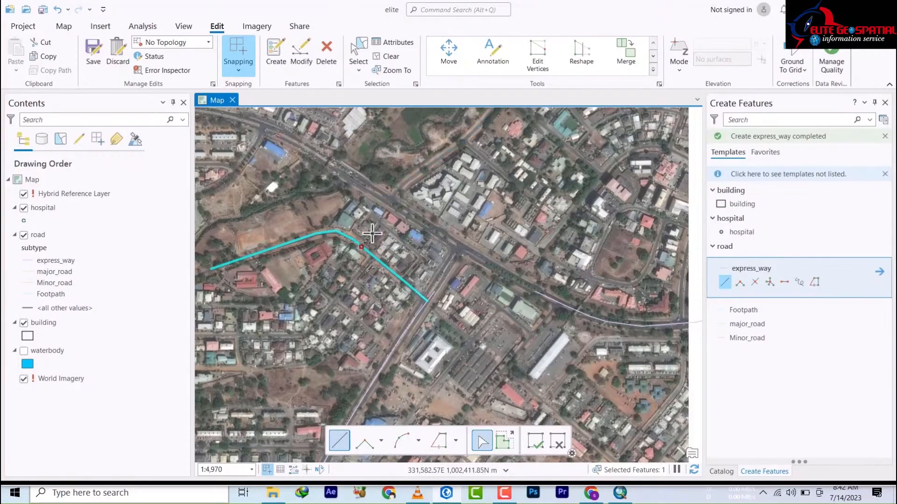
pyautogui.click(373, 229)
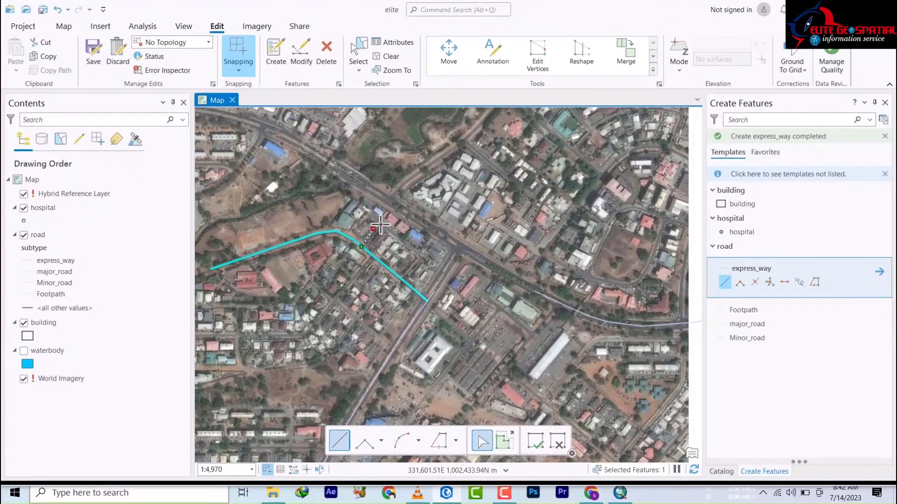
pyautogui.scroll(5, 380, 224)
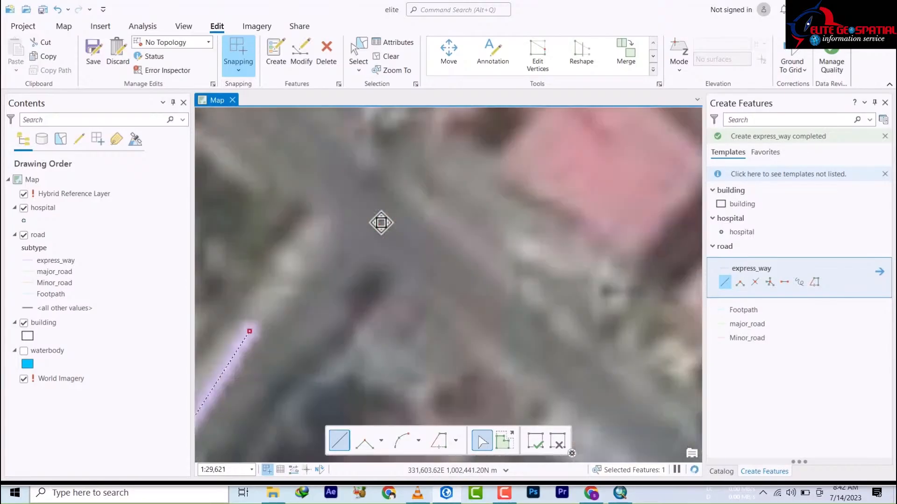
pyautogui.scroll(-2, 360, 241)
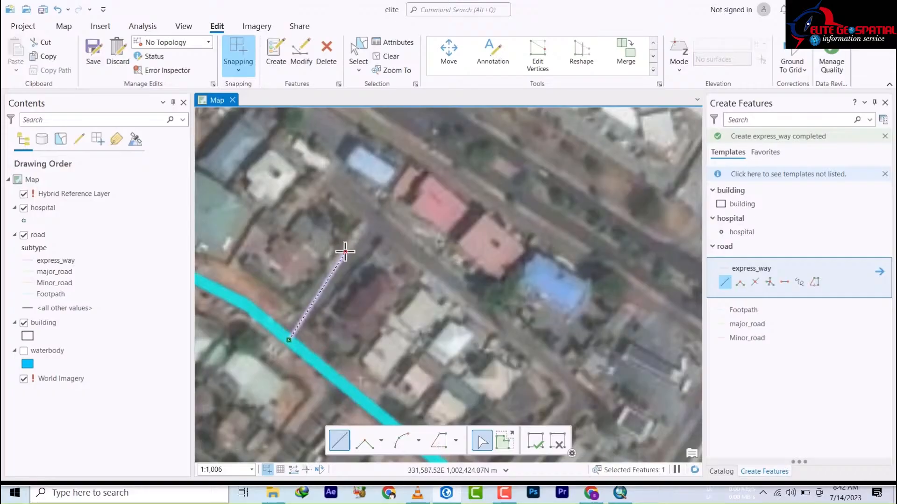
pyautogui.rightClick(346, 251)
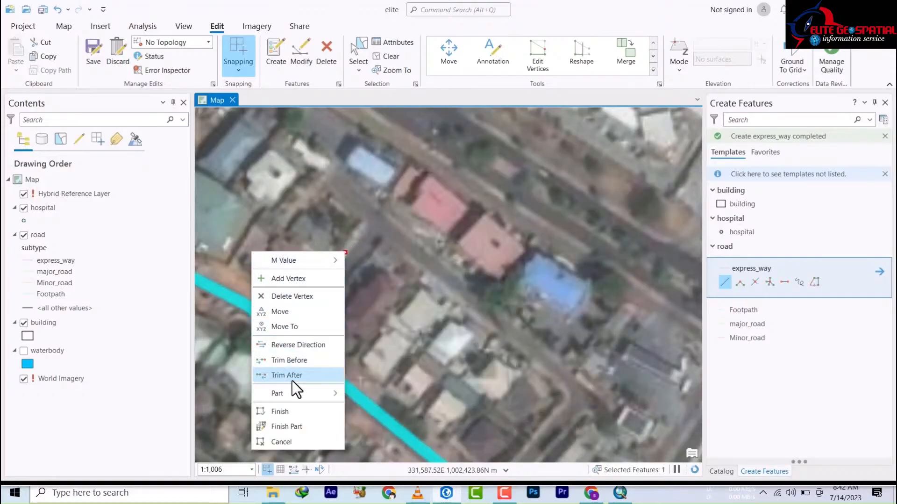
pyautogui.click(298, 295)
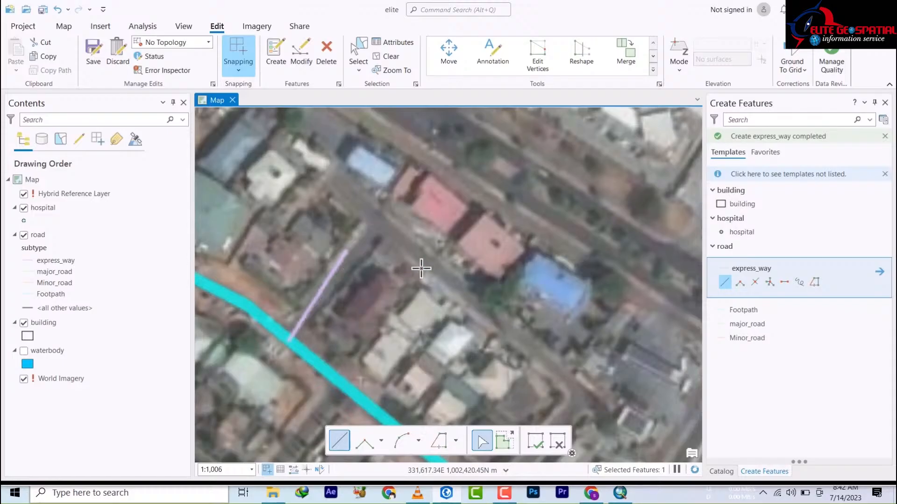
# Start an express_way line farther southeast on the selected road, trace it northeast up the side street and round the corner to the northwest.
pyautogui.moveTo(516, 300); pyautogui.dragTo(453, 203)
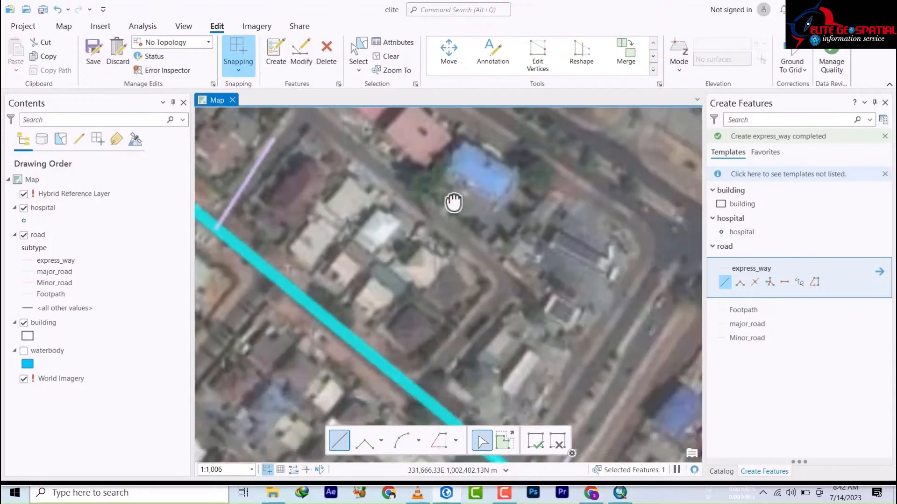
pyautogui.click(387, 350)
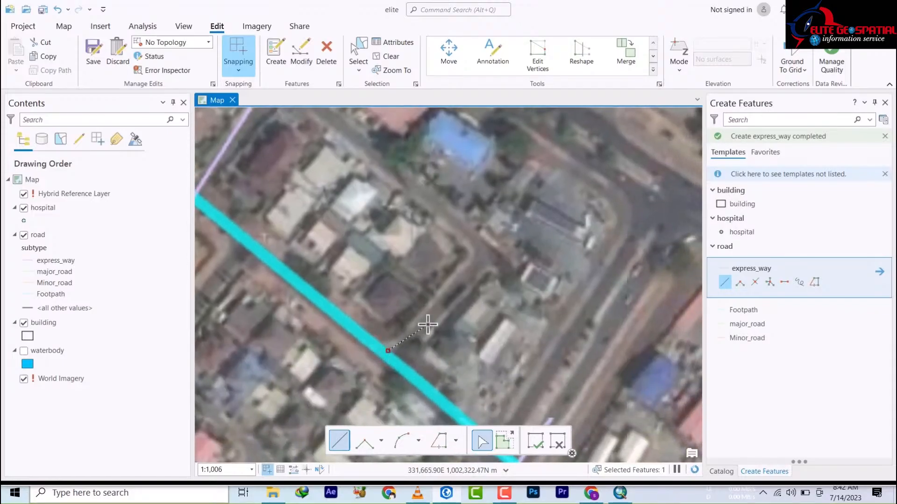
pyautogui.click(435, 304)
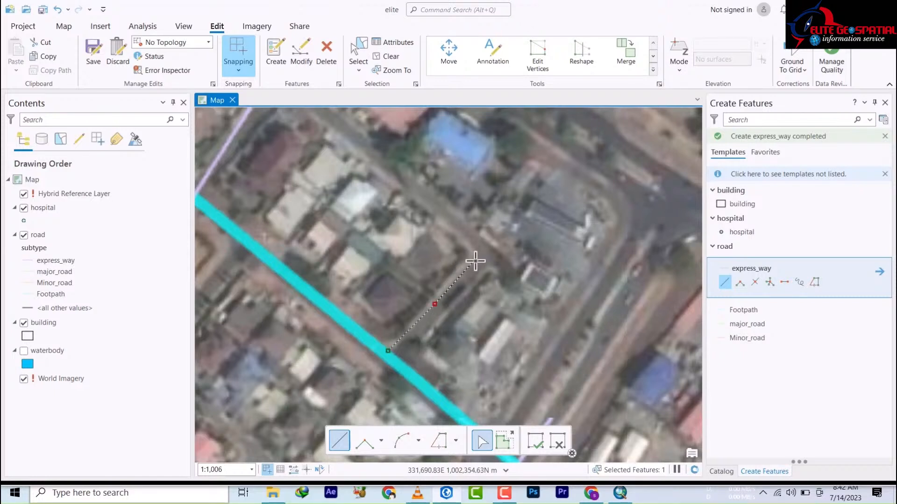
pyautogui.click(451, 218)
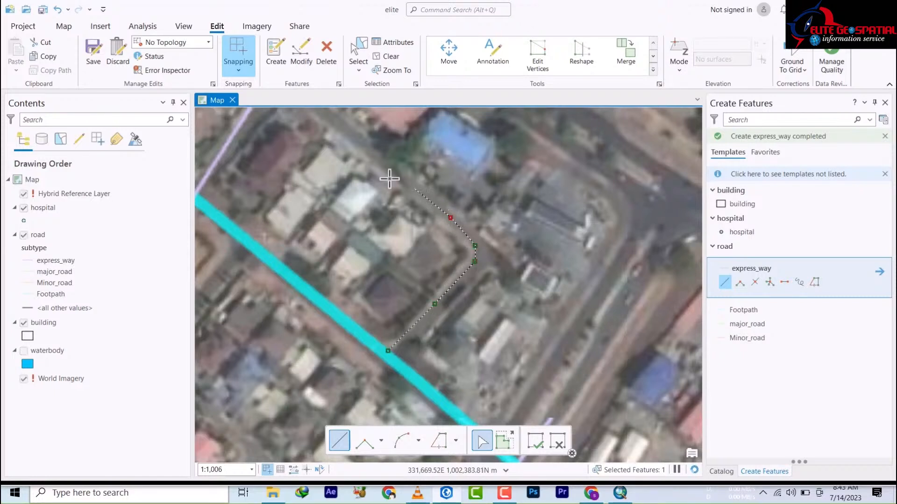
pyautogui.click(375, 160)
# Continue the express_way line northwest behind the red-roofed buildings, through the endpoint of the short side road, and finish it.
pyautogui.moveTo(409, 213); pyautogui.dragTo(476, 328)
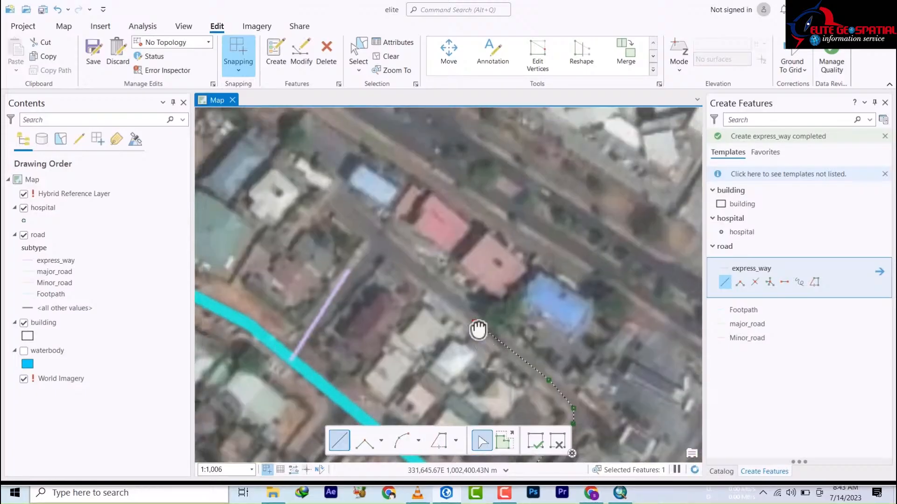
pyautogui.click(408, 260)
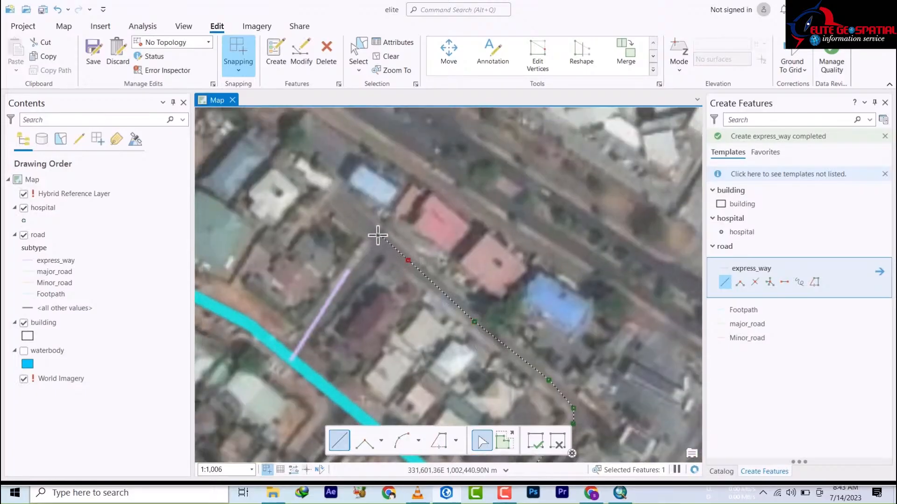
pyautogui.scroll(-5, 385, 242)
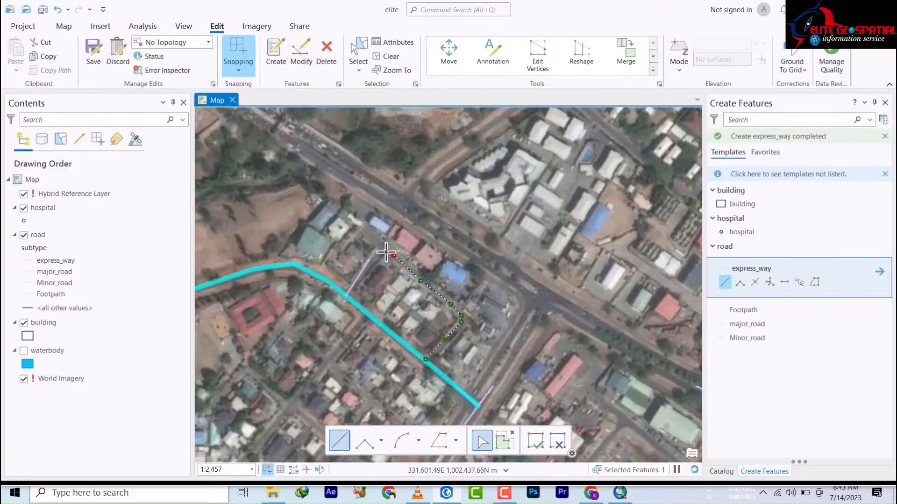
pyautogui.scroll(1, 385, 250)
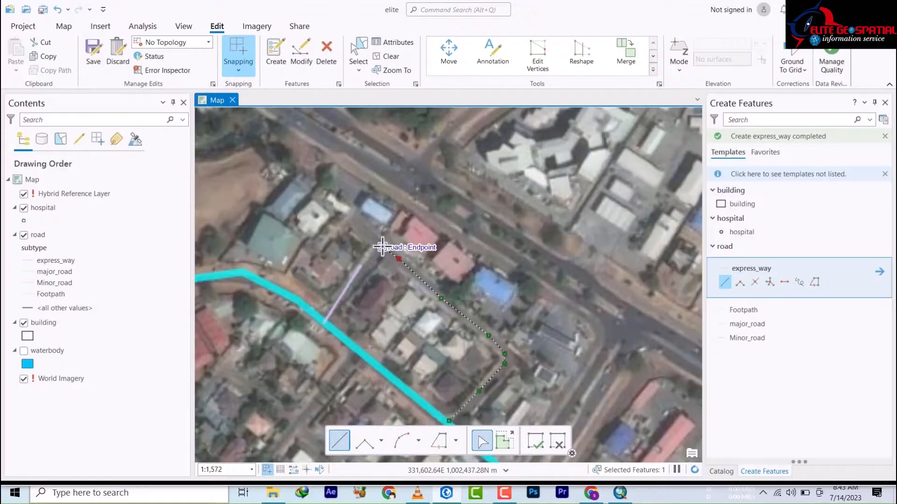
pyautogui.click(382, 246)
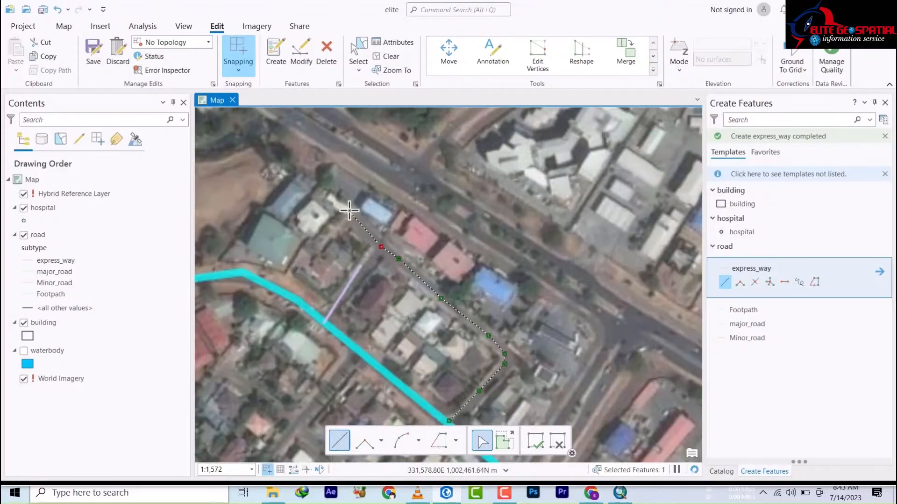
pyautogui.press('Escape')
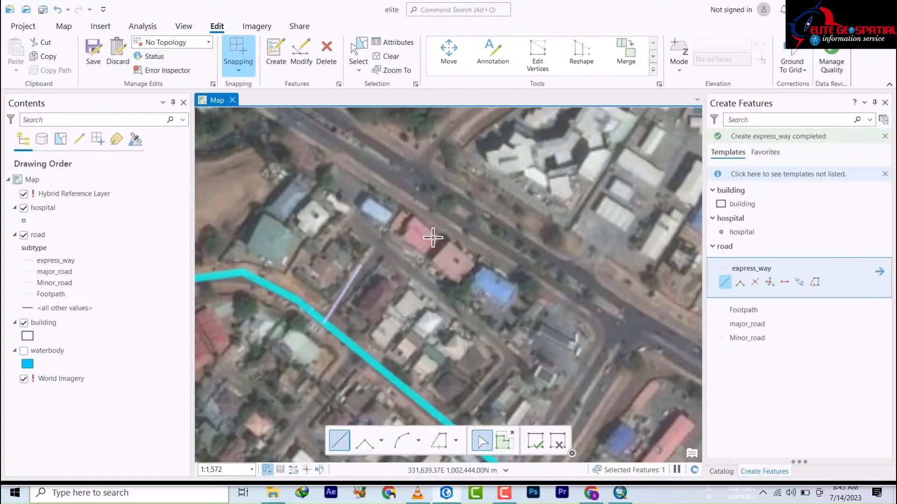
pyautogui.scroll(-6, 432, 237)
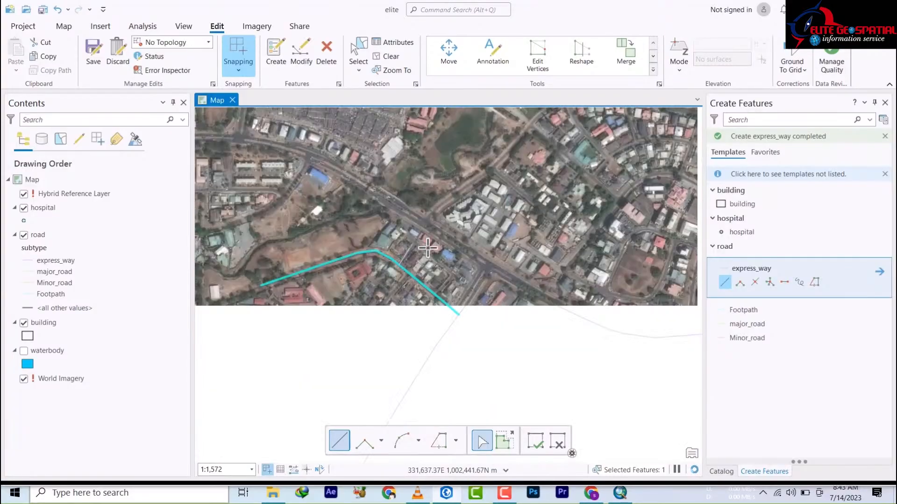
pyautogui.scroll(3, 450, 225)
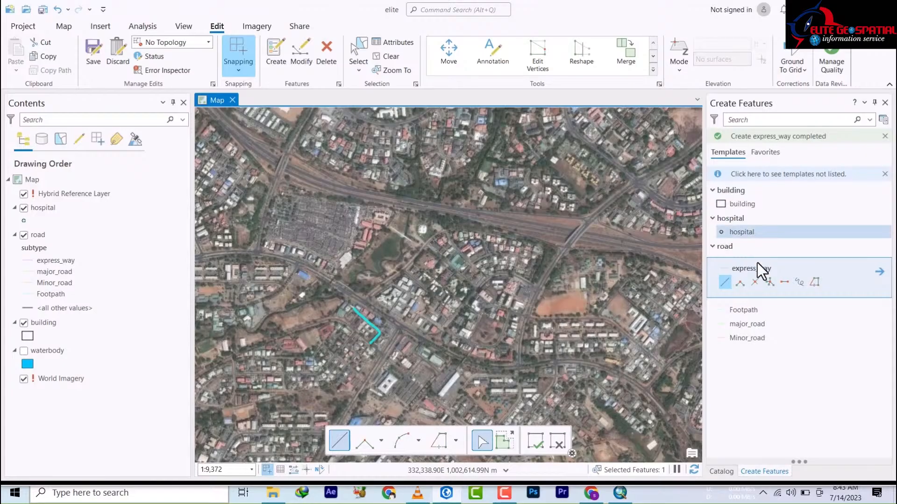
pyautogui.click(736, 313)
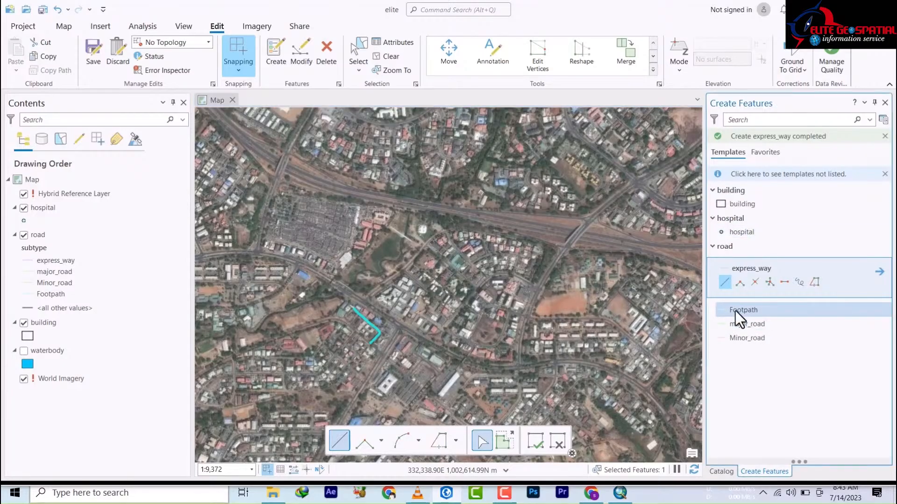
pyautogui.click(746, 326)
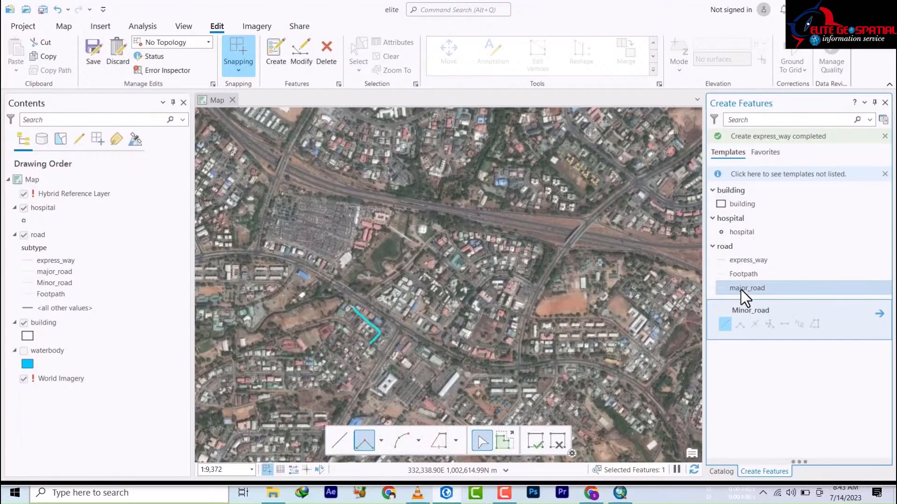
pyautogui.click(741, 276)
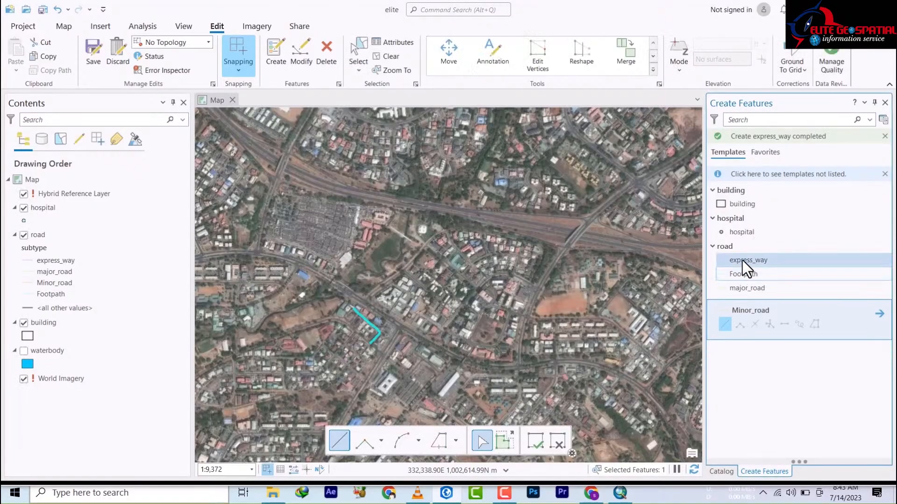
pyautogui.click(743, 261)
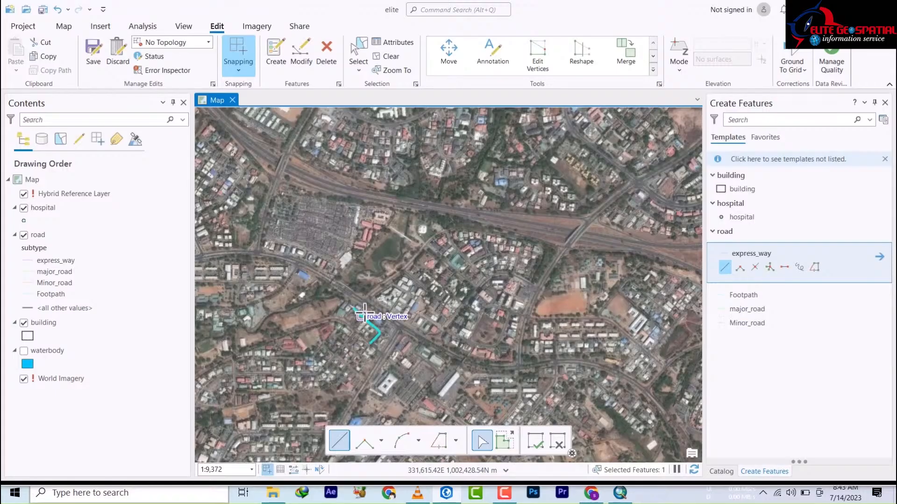
# Start an express_way line on the southern main carriageway of the divided highway farther west and trace it east past the loop junction.
pyautogui.scroll(-4, 554, 293)
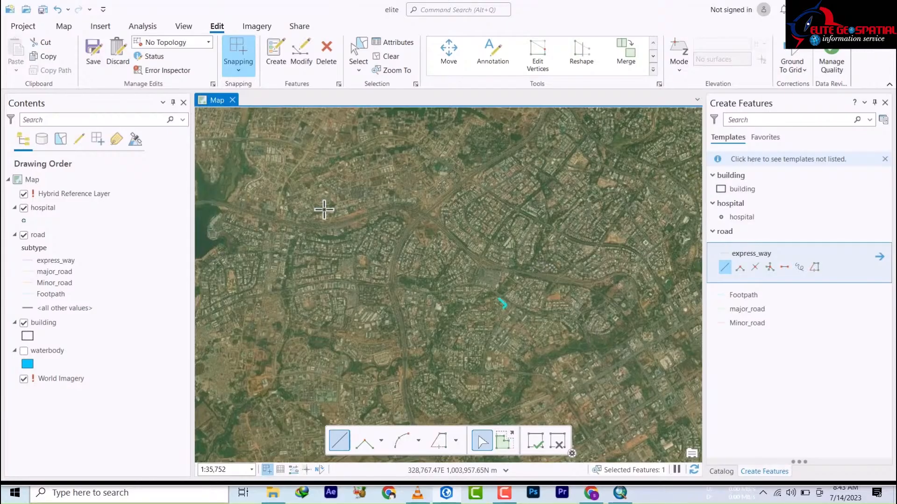
pyautogui.scroll(3, 315, 229)
pyautogui.scroll(3, 314, 230)
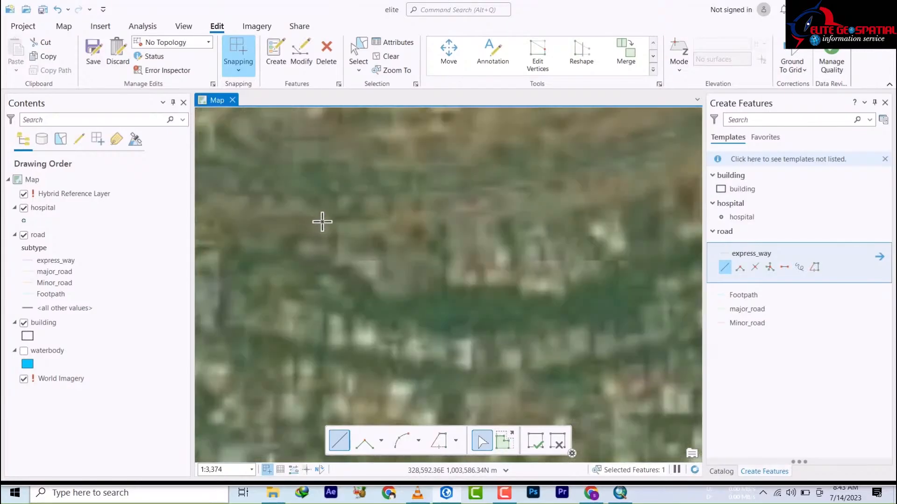
pyautogui.moveTo(352, 200); pyautogui.dragTo(371, 420)
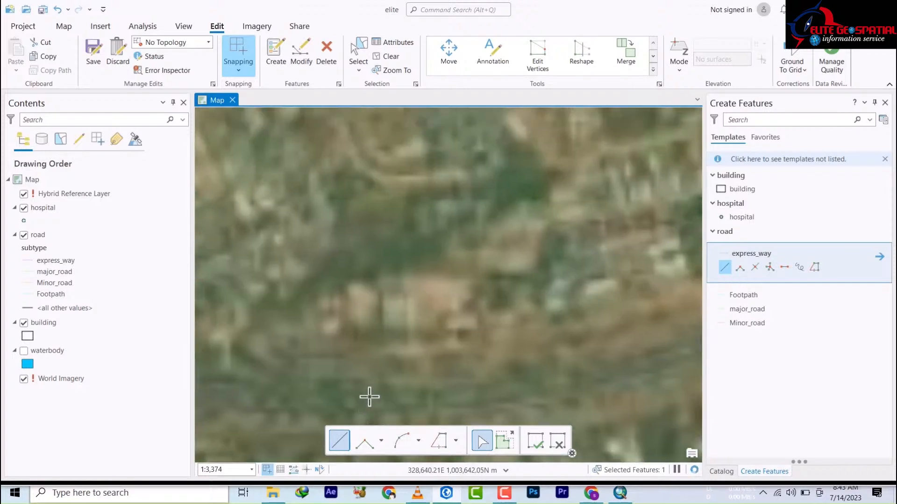
pyautogui.moveTo(380, 372); pyautogui.dragTo(338, 310)
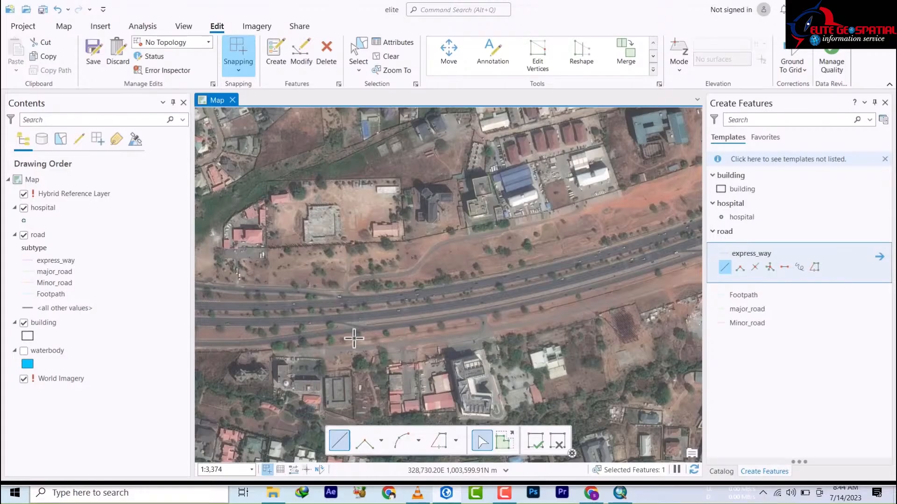
pyautogui.scroll(2, 325, 324)
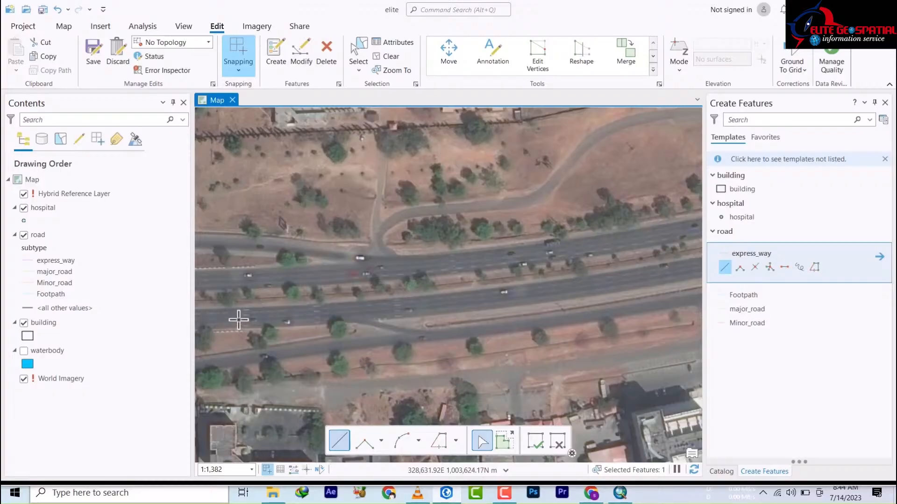
pyautogui.click(330, 312)
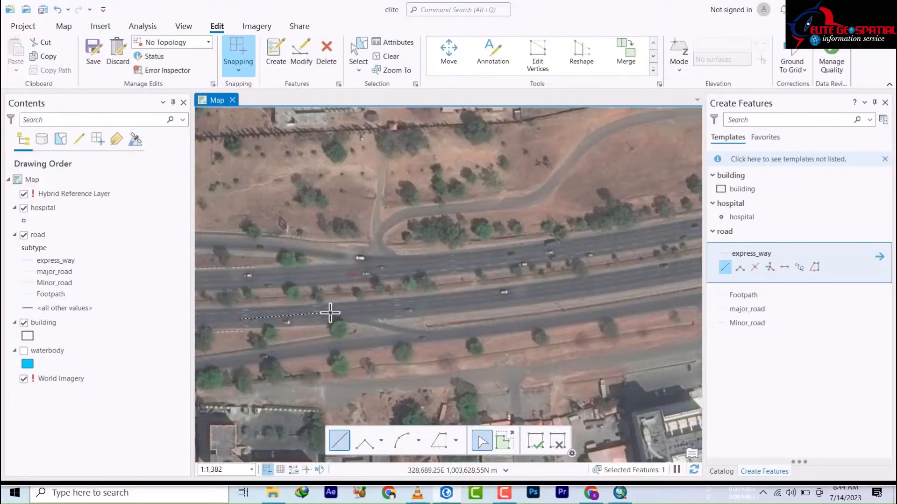
pyautogui.click(453, 301)
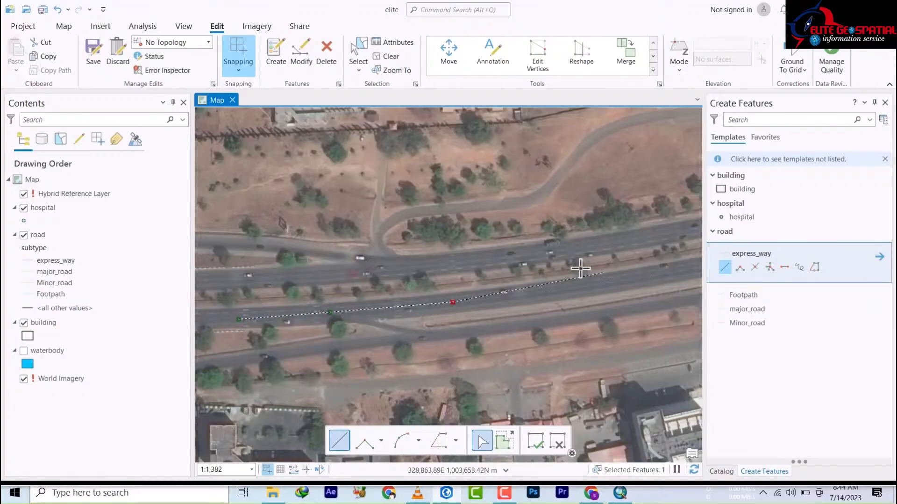
pyautogui.click(626, 280)
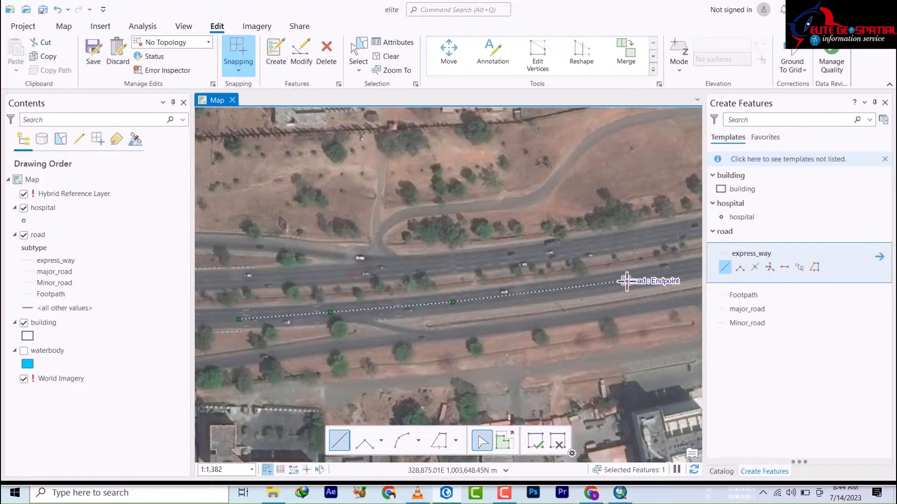
# Continue the express_way line east-northeast along the same carriageway to just north of the fenced yard with parked vehicles.
pyautogui.moveTo(626, 280)
pyautogui.mouseDown()
pyautogui.moveTo(304, 351)
pyautogui.moveTo(230, 357)
pyautogui.mouseUp()
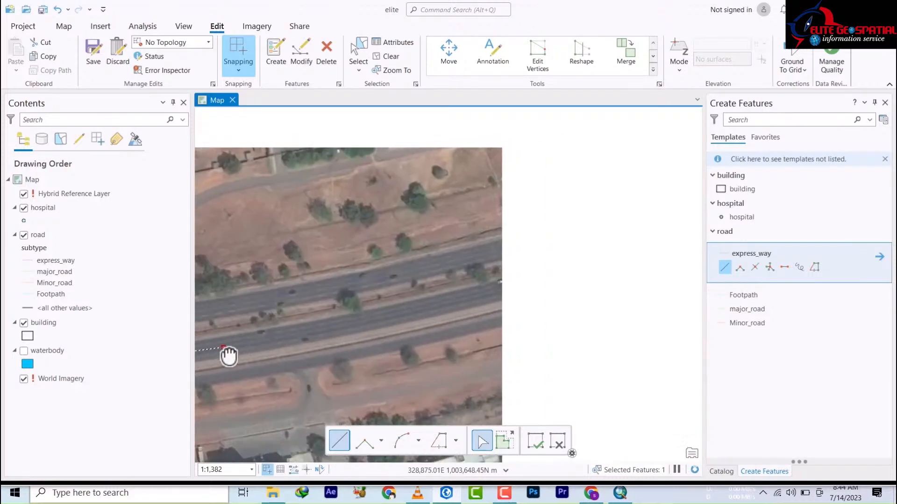
pyautogui.click(290, 335)
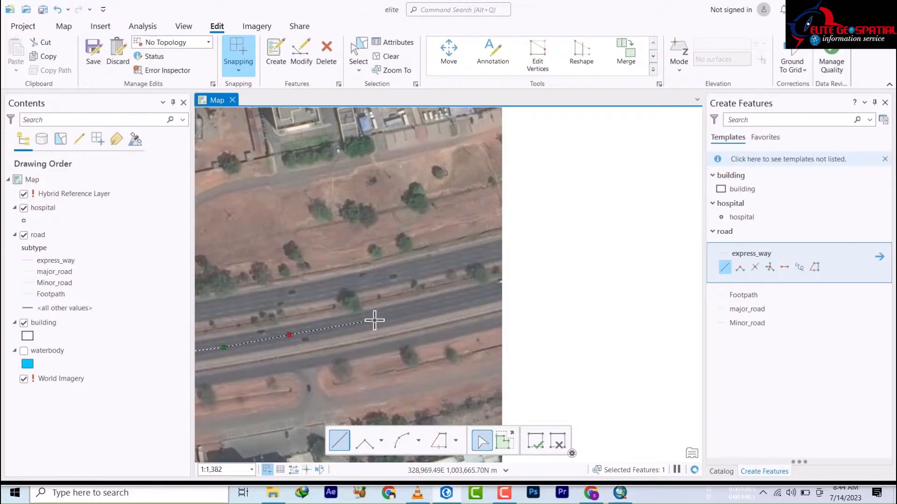
pyautogui.click(374, 318)
pyautogui.click(449, 304)
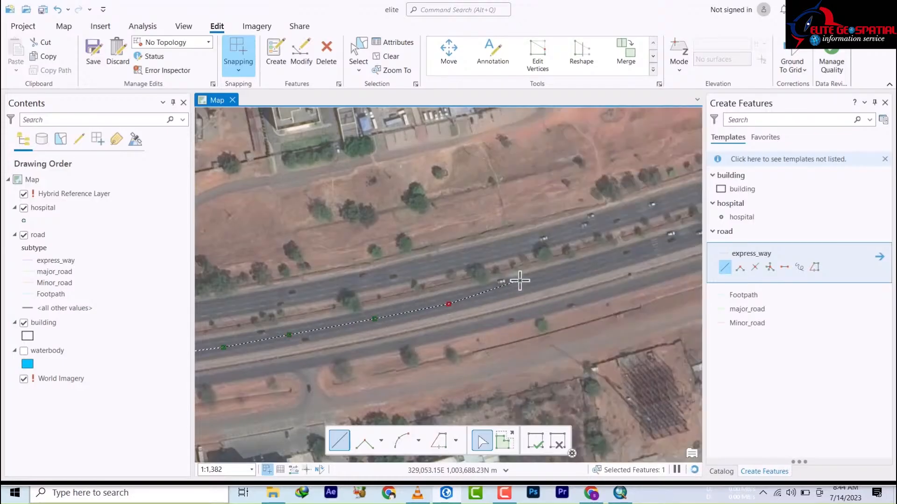
pyautogui.click(637, 253)
pyautogui.moveTo(573, 287)
pyautogui.mouseDown()
pyautogui.moveTo(487, 342)
pyautogui.moveTo(366, 361)
pyautogui.mouseUp()
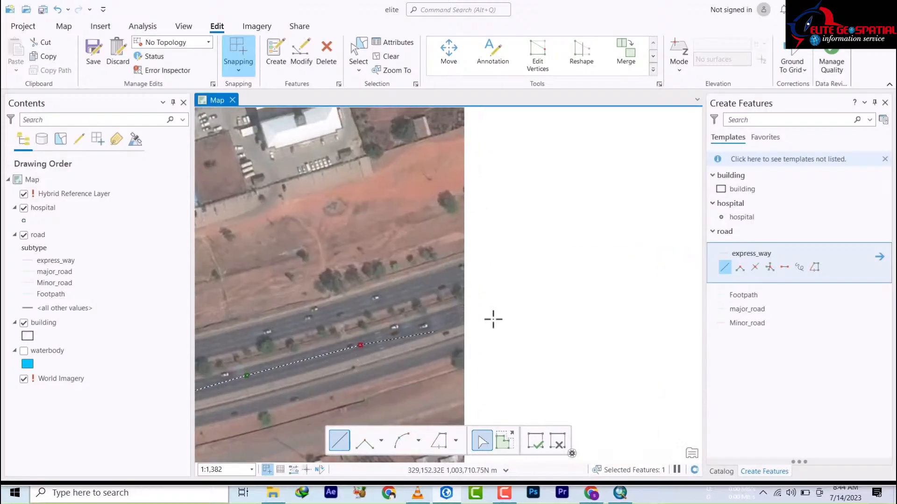
pyautogui.click(458, 314)
pyautogui.click(619, 262)
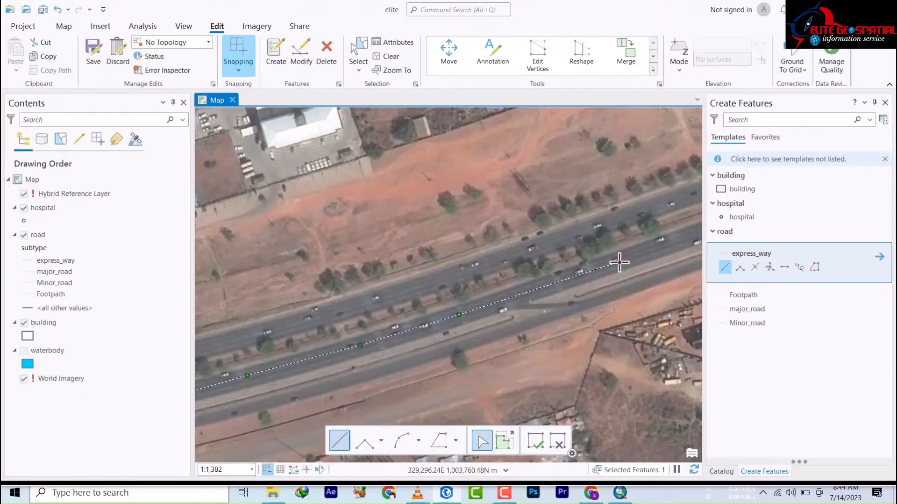
# Extend the express_way line northeast past the side-road junction and finish it on the carriageway north of the white-roofed blocks.
pyautogui.moveTo(618, 263); pyautogui.dragTo(283, 345)
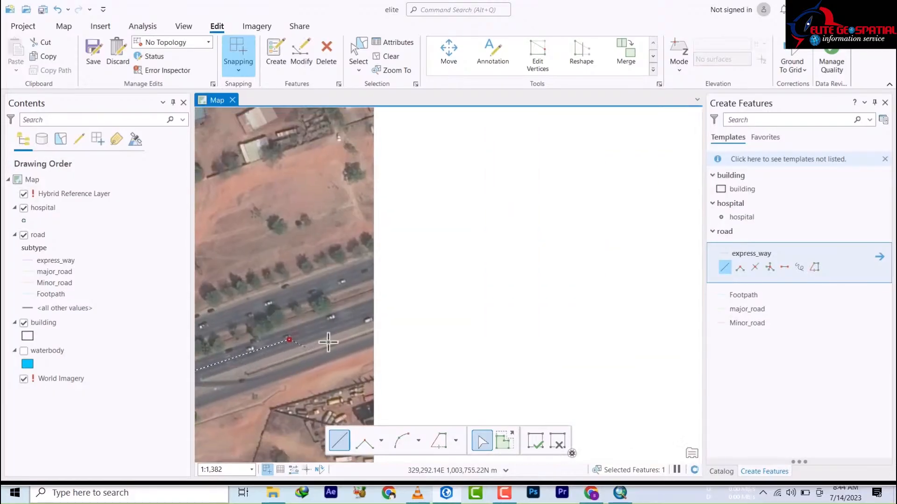
pyautogui.click(384, 305)
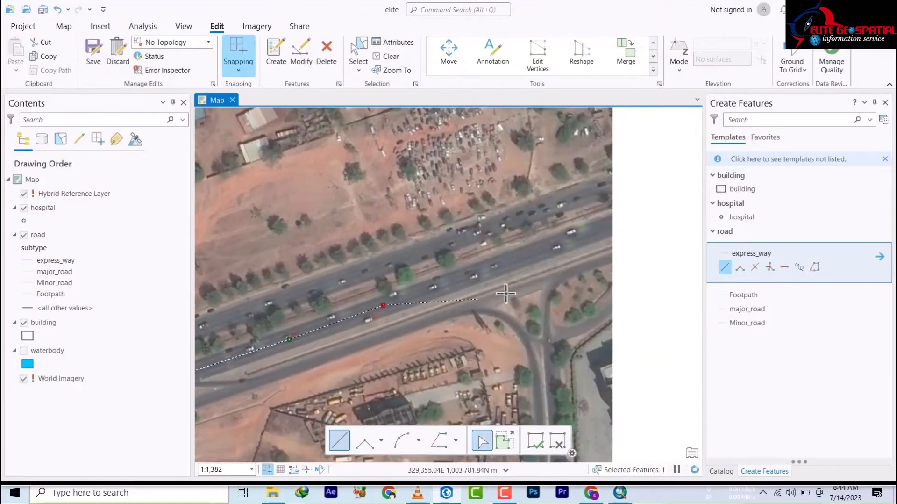
pyautogui.click(544, 249)
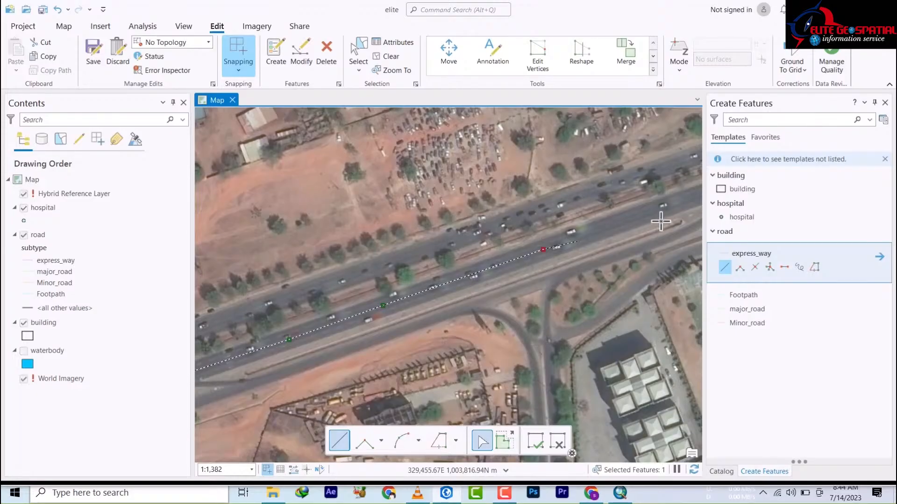
pyautogui.doubleClick(682, 200)
# Draw an express_way line along the southeastern outer lane of the northeast–southwest highway, from the overpass southwest past the slip-road merge.
pyautogui.scroll(4, 481, 345)
pyautogui.scroll(-5, 481, 345)
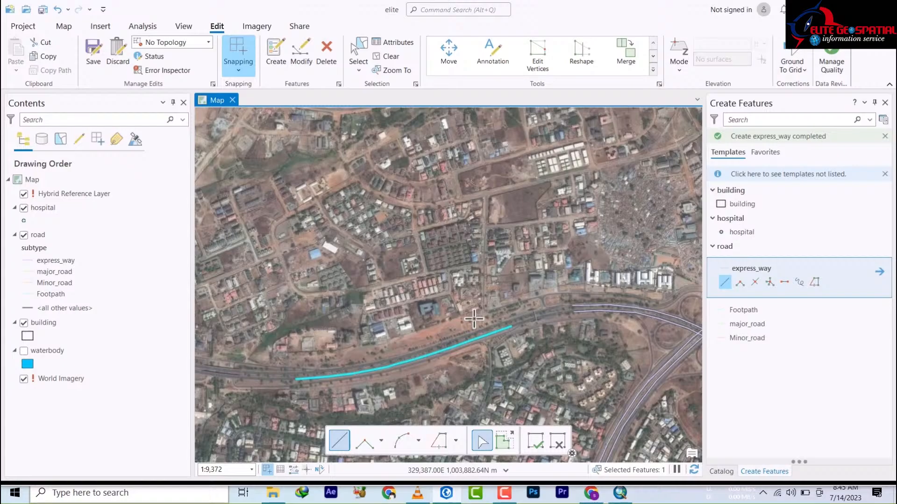
pyautogui.moveTo(659, 387); pyautogui.dragTo(380, 206)
pyautogui.scroll(3, 388, 262)
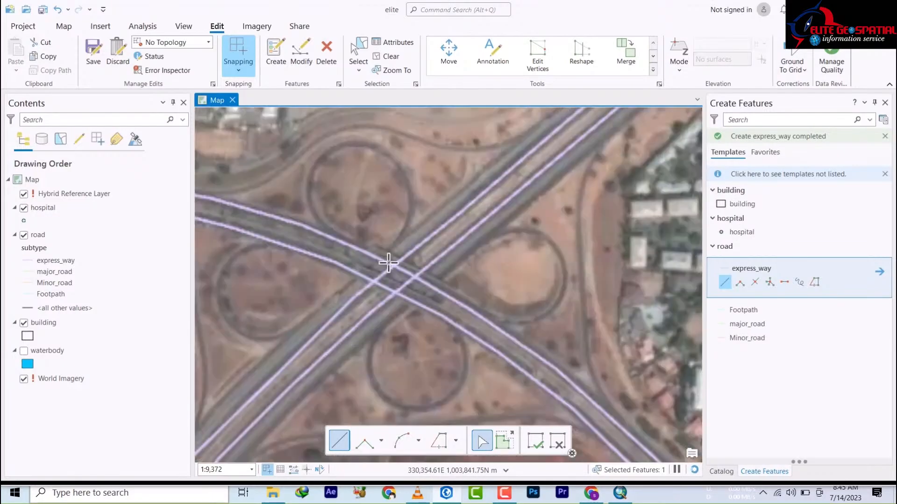
pyautogui.scroll(3, 389, 262)
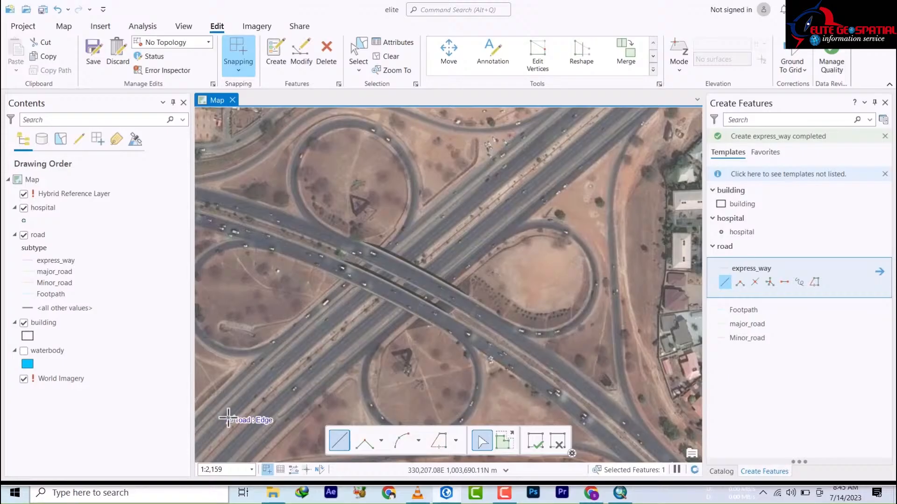
pyautogui.moveTo(231, 414); pyautogui.dragTo(483, 214)
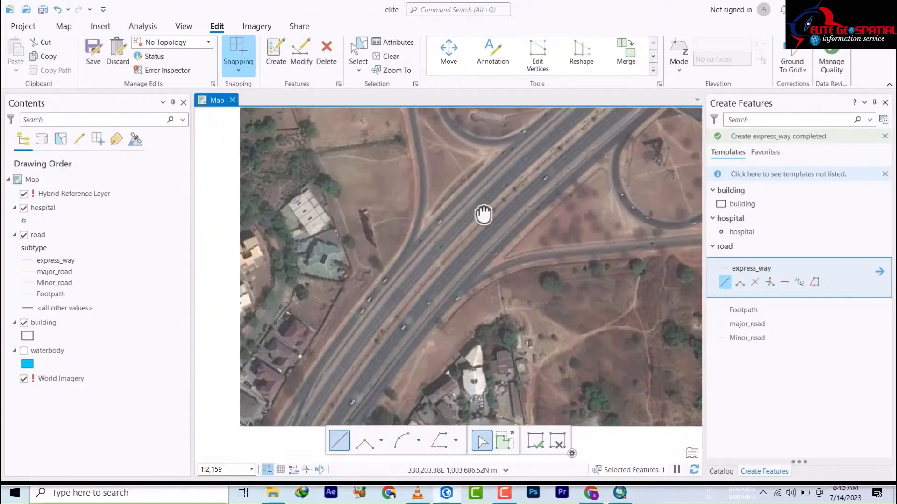
pyautogui.moveTo(419, 361); pyautogui.dragTo(252, 399)
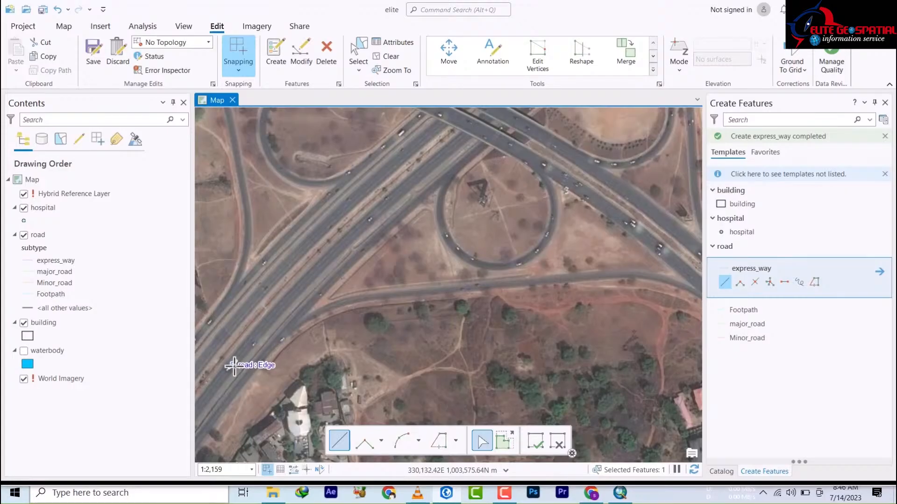
pyautogui.click(482, 147)
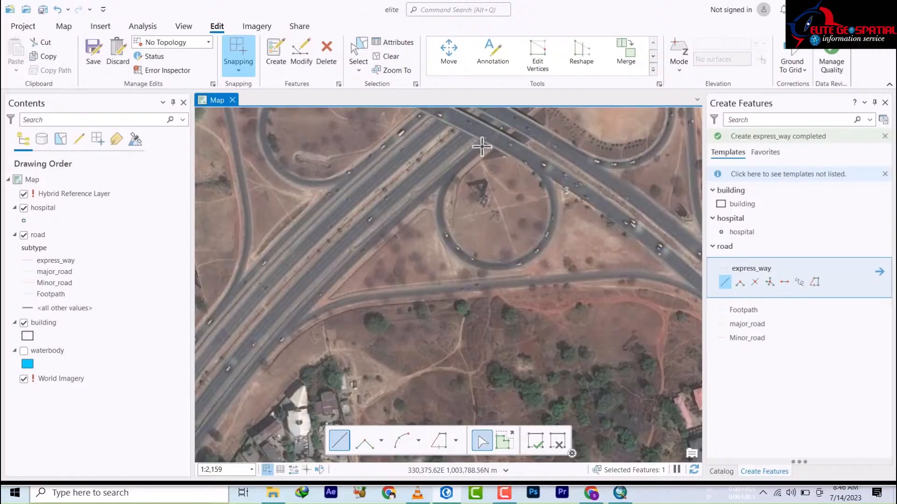
pyautogui.click(387, 228)
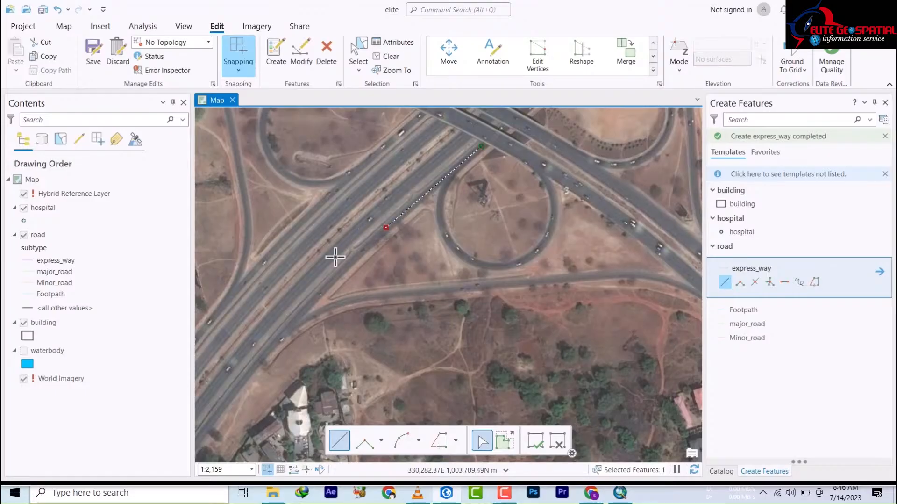
pyautogui.click(304, 306)
pyautogui.click(244, 375)
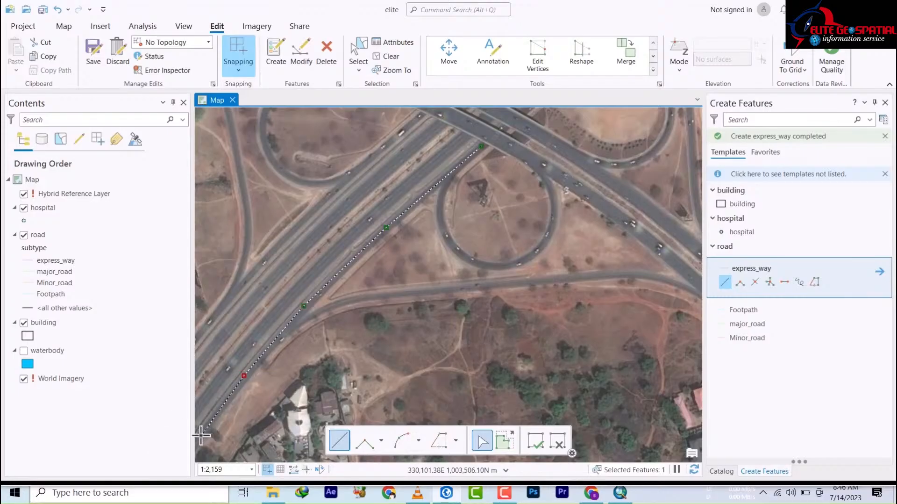
pyautogui.doubleClick(199, 434)
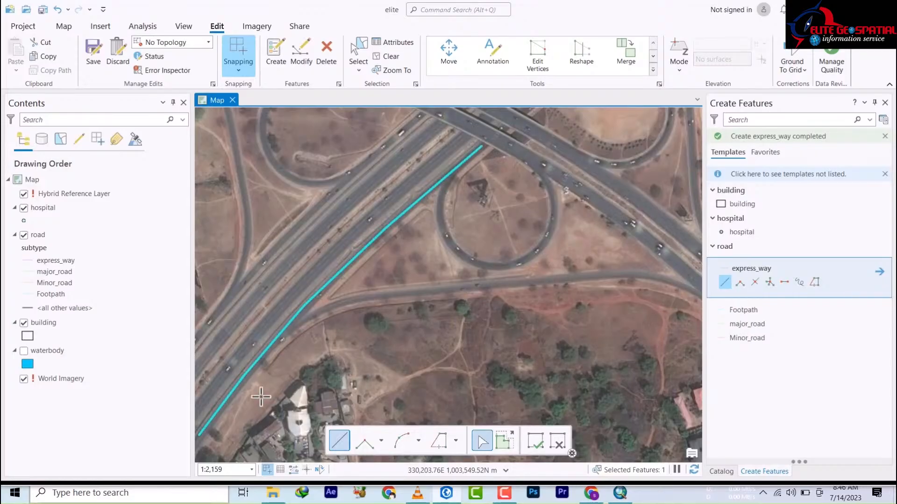
# Start an express_way line at the slip road's merge with the outer lane and trace it east to below the interchange's southern loop.
pyautogui.click(275, 340)
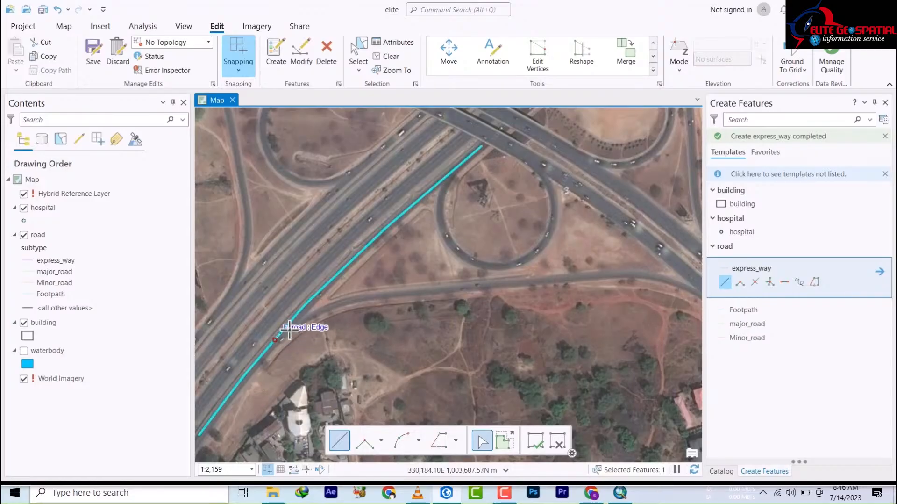
pyautogui.click(303, 319)
pyautogui.click(325, 309)
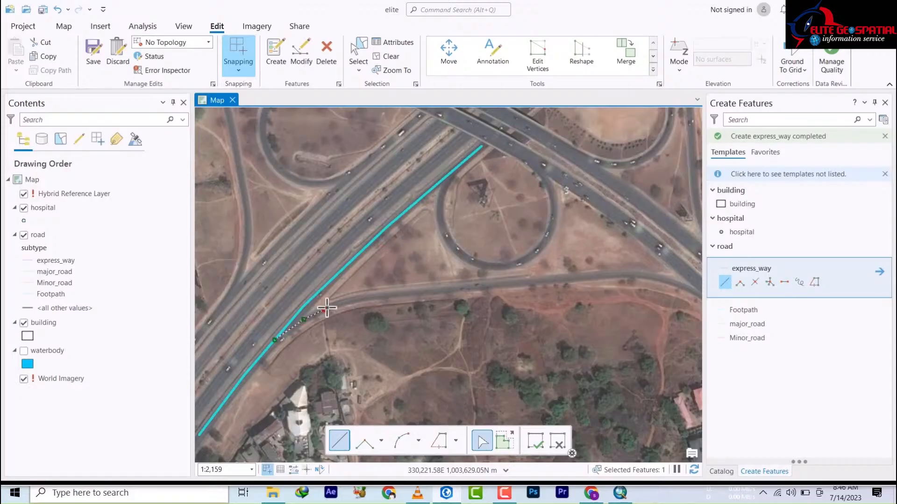
pyautogui.click(342, 302)
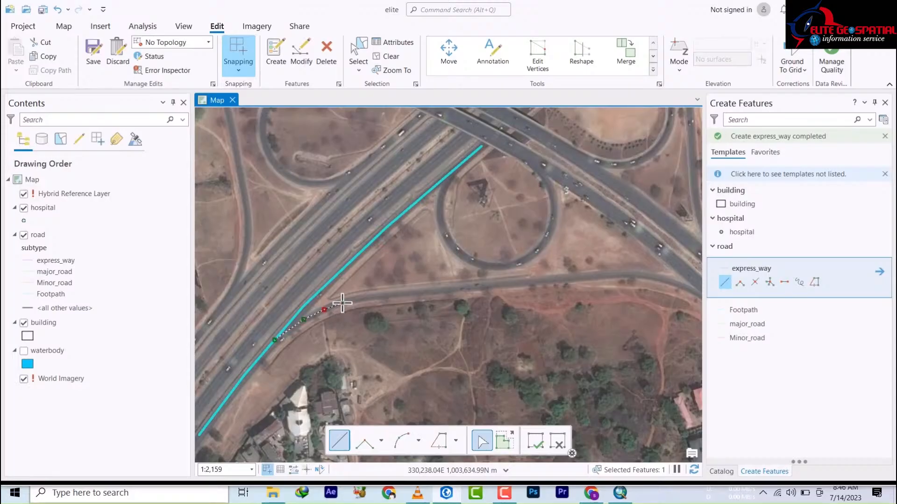
pyautogui.click(394, 295)
pyautogui.click(475, 286)
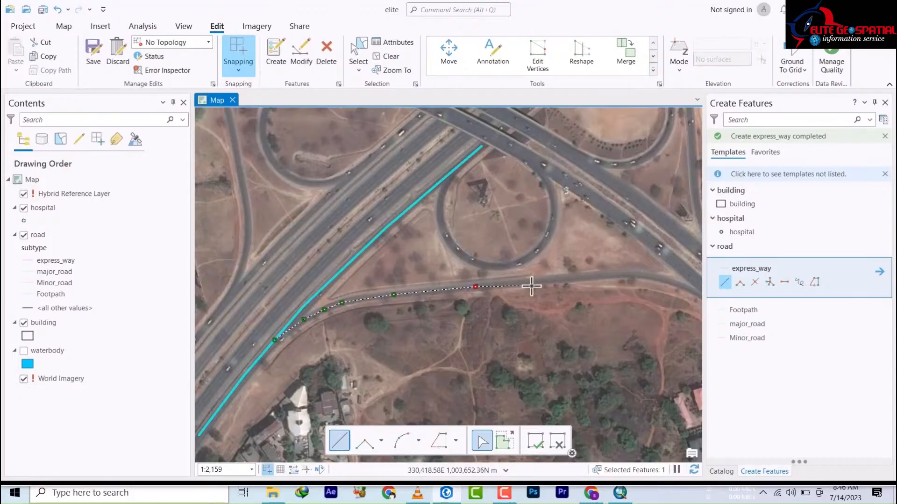
# Continue the express_way line east along the slip road, curve it southeast, and finish it on the crossing highway's edge.
pyautogui.click(588, 276)
pyautogui.moveTo(590, 286); pyautogui.dragTo(393, 301)
pyautogui.scroll(-3, 393, 302)
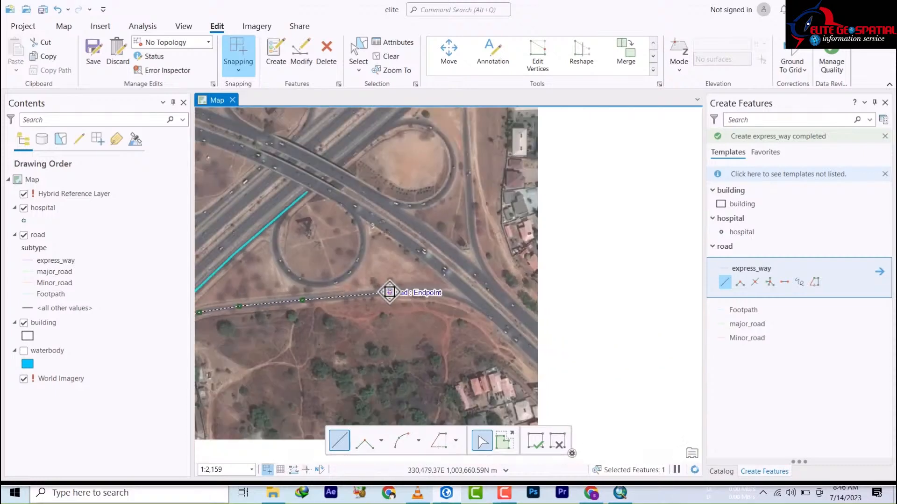
pyautogui.click(419, 290)
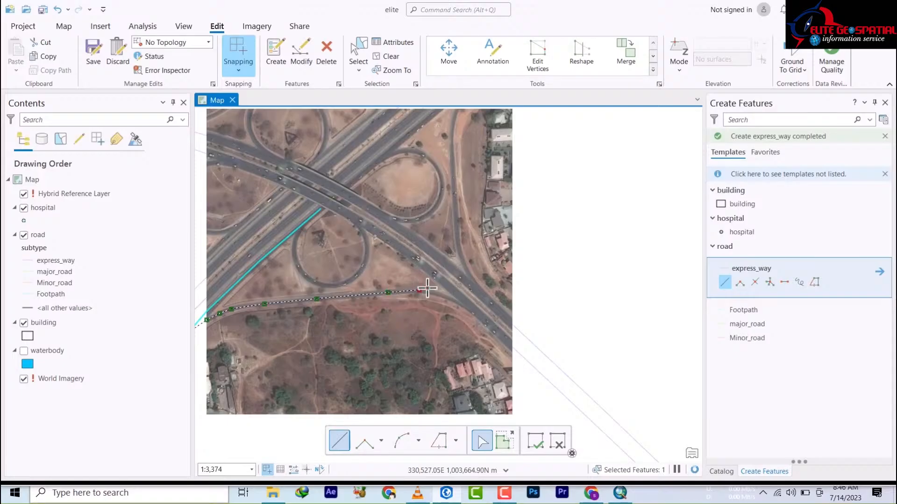
pyautogui.click(448, 296)
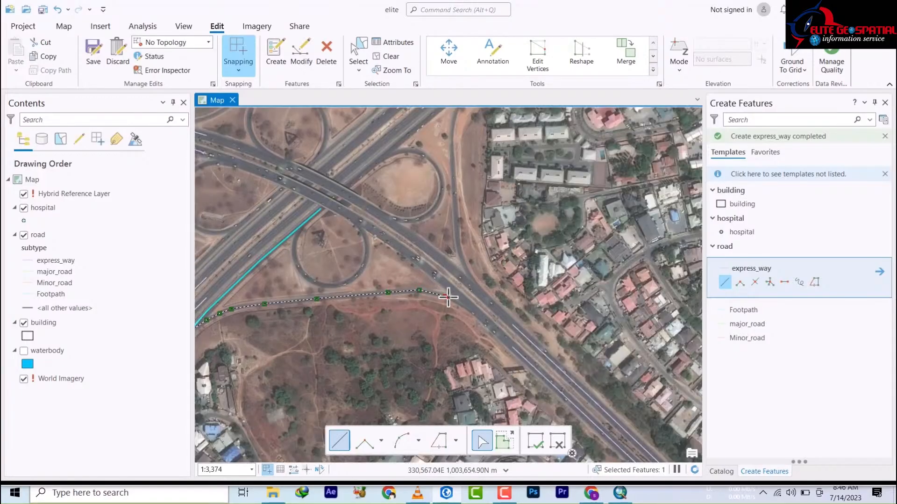
pyautogui.doubleClick(480, 315)
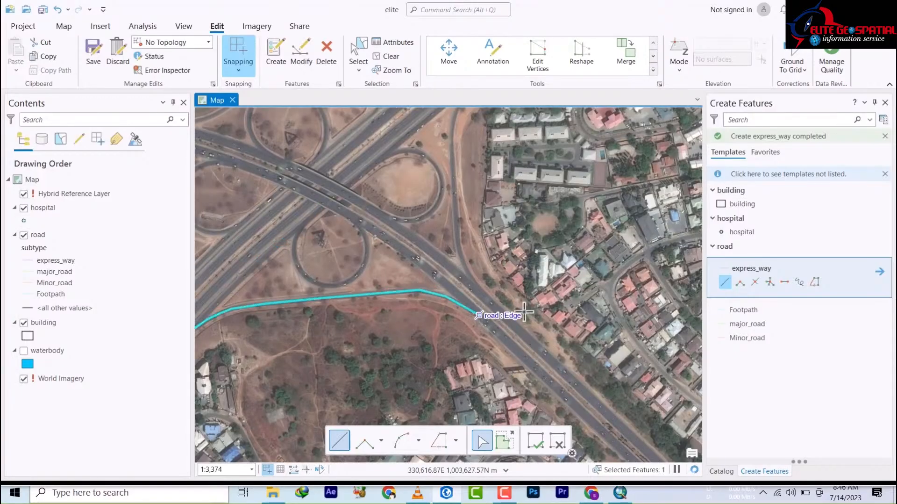
# Examine the highway and its junctions northeast of the cloverleaf interchange.
pyautogui.scroll(10, 555, 306)
pyautogui.scroll(-10, 574, 312)
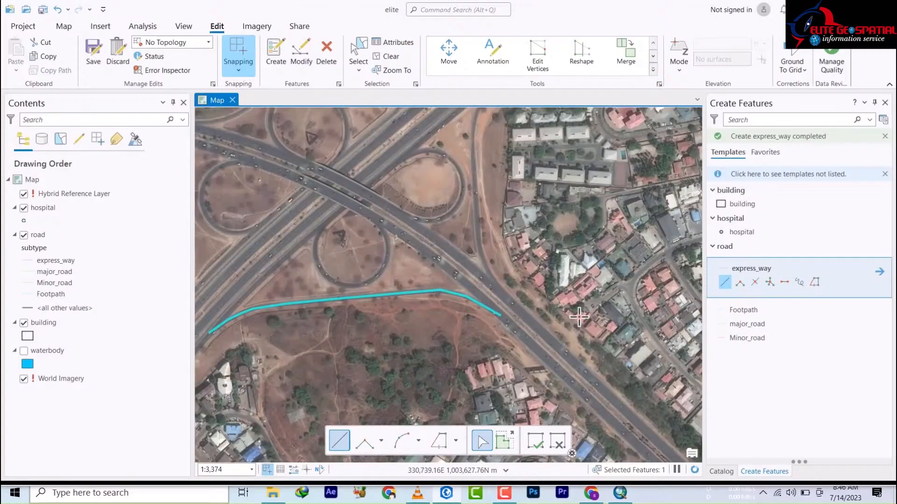
pyautogui.scroll(-3, 572, 335)
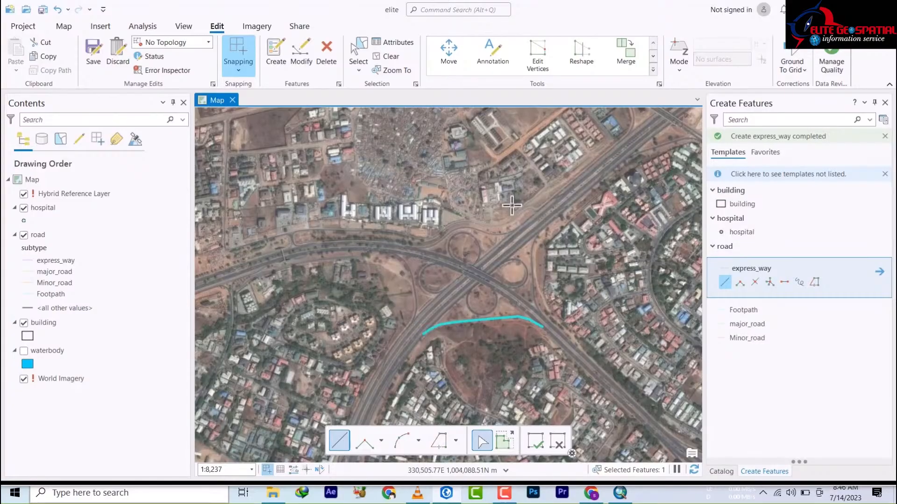
pyautogui.moveTo(456, 243); pyautogui.dragTo(214, 355)
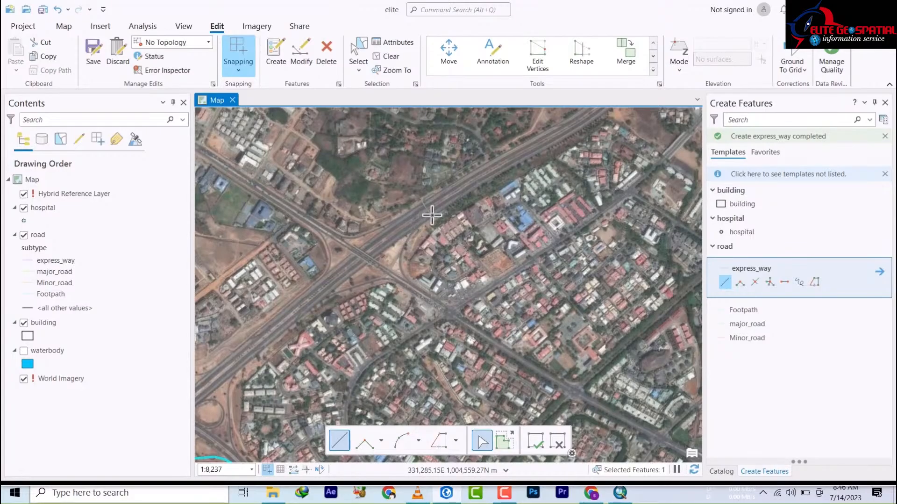
pyautogui.scroll(1, 436, 202)
pyautogui.scroll(4, 436, 202)
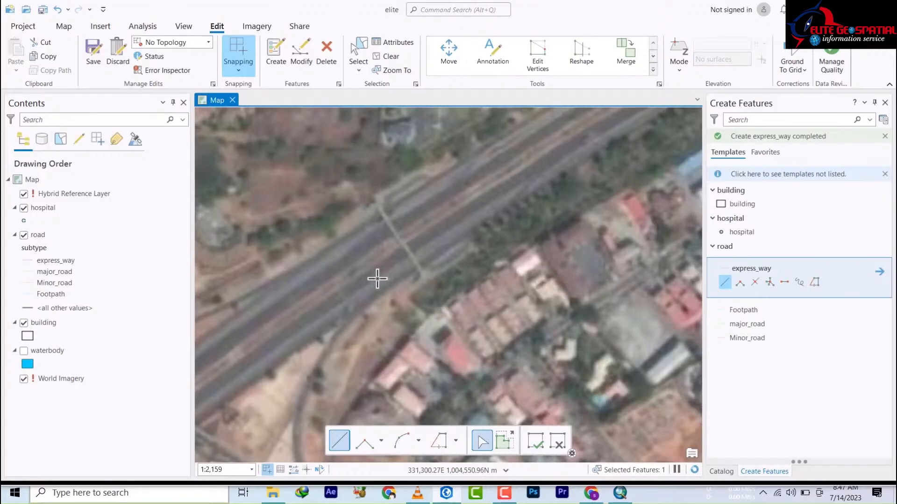
pyautogui.scroll(-2, 377, 280)
pyautogui.scroll(-5, 377, 279)
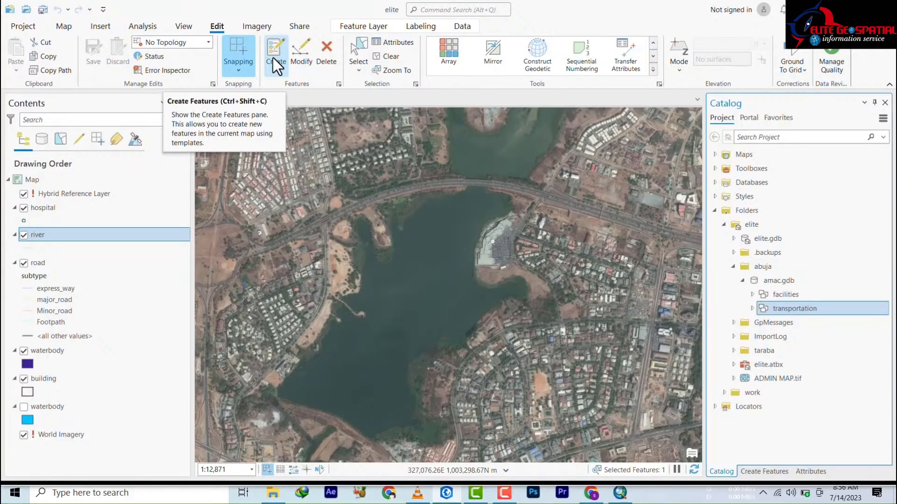
# Set the editing topology to Map Topology and activate the waterbody polygon template for creating features.
pyautogui.click(208, 43)
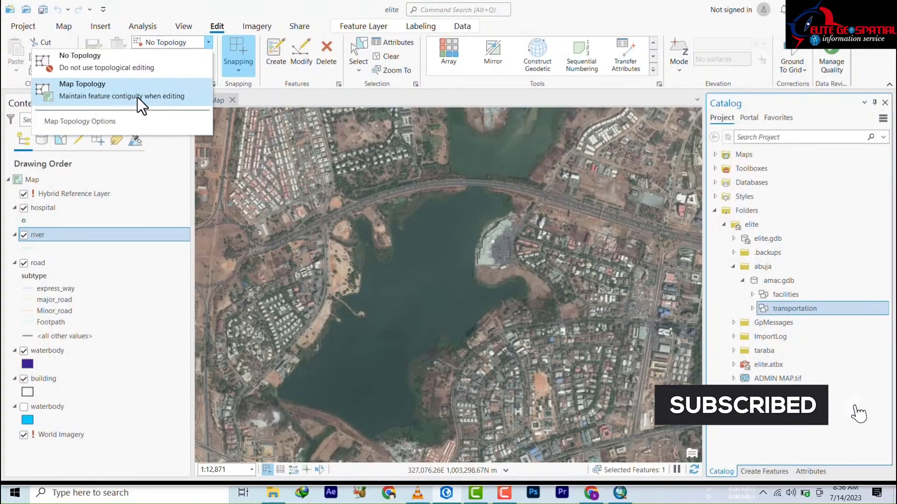
pyautogui.click(160, 100)
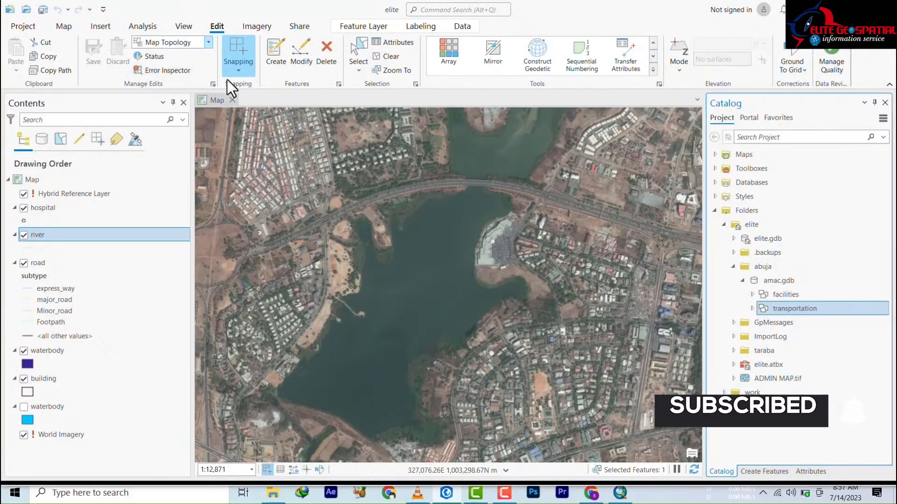
pyautogui.click(274, 60)
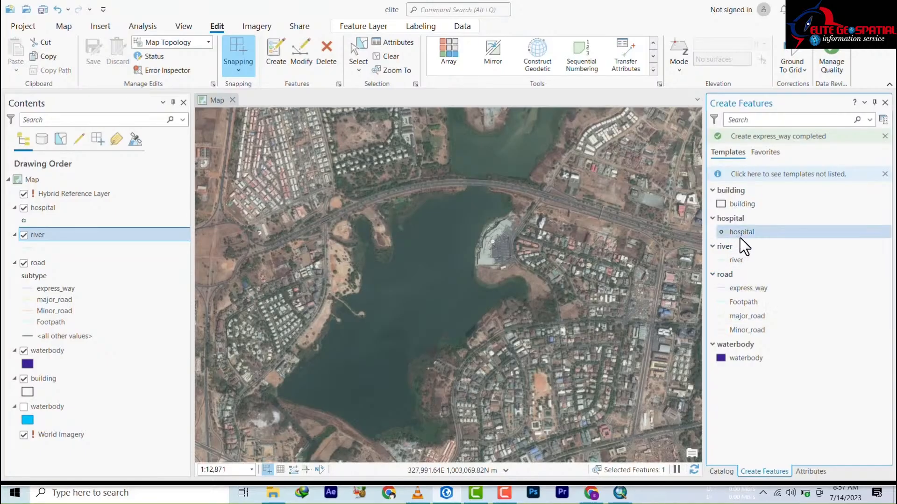
pyautogui.click(741, 358)
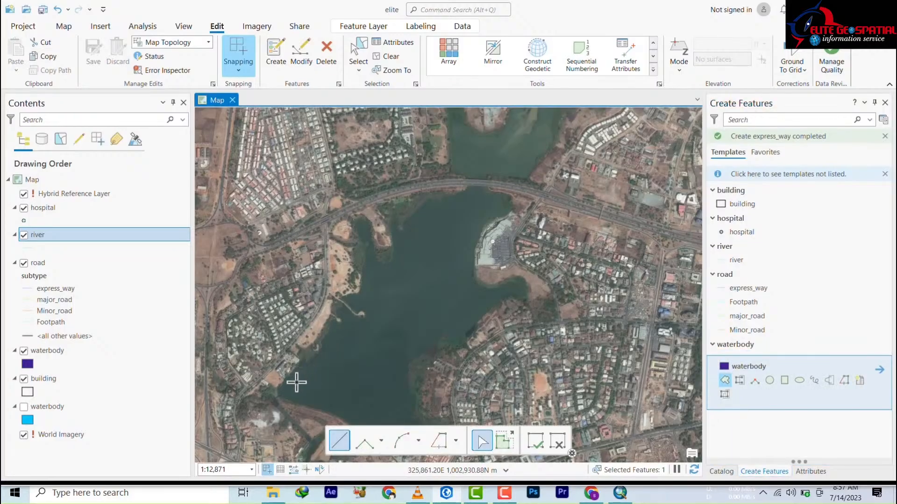
# Start a waterbody polygon at the lake's southwestern corner and trace the western shoreline northeast to just below the small jetty.
pyautogui.scroll(3, 277, 391)
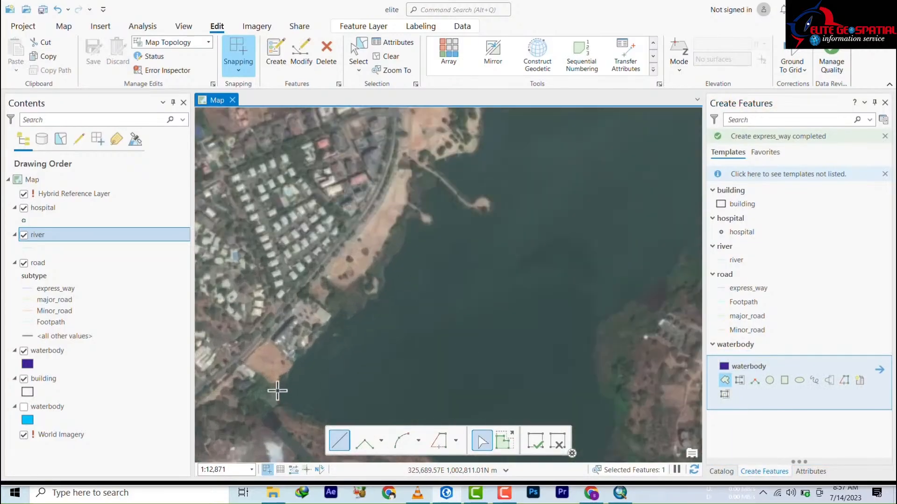
pyautogui.click(299, 357)
pyautogui.click(333, 331)
pyautogui.click(371, 308)
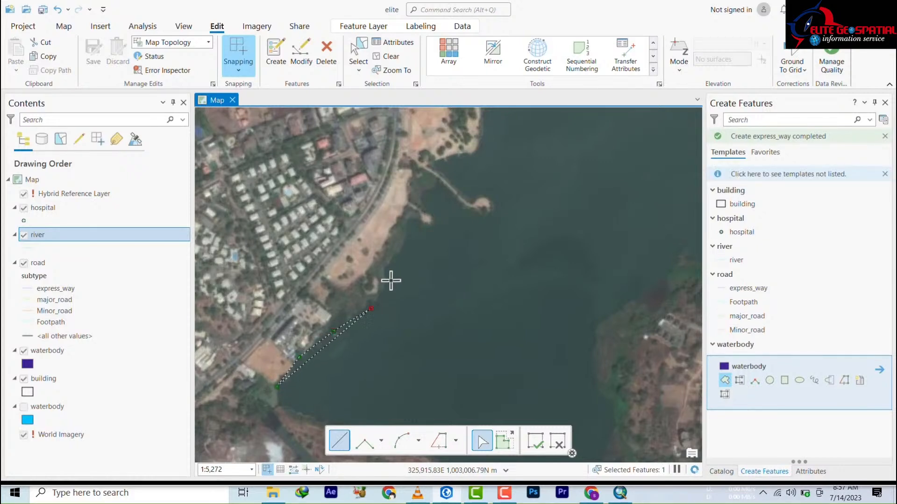
pyautogui.click(391, 277)
pyautogui.click(392, 259)
pyautogui.click(406, 227)
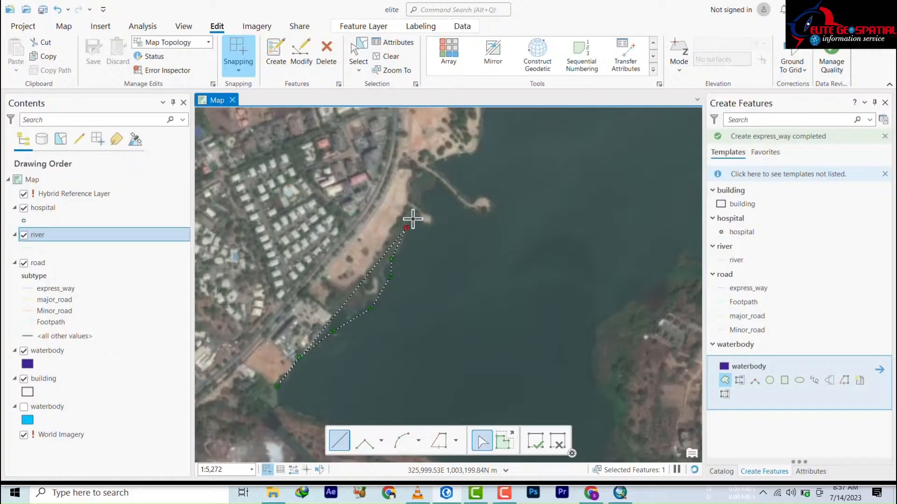
# Extend the waterbody polygon around the small jetty, across the base of the longer pier, and along the sandy shore north of it.
pyautogui.click(412, 217)
pyautogui.click(431, 228)
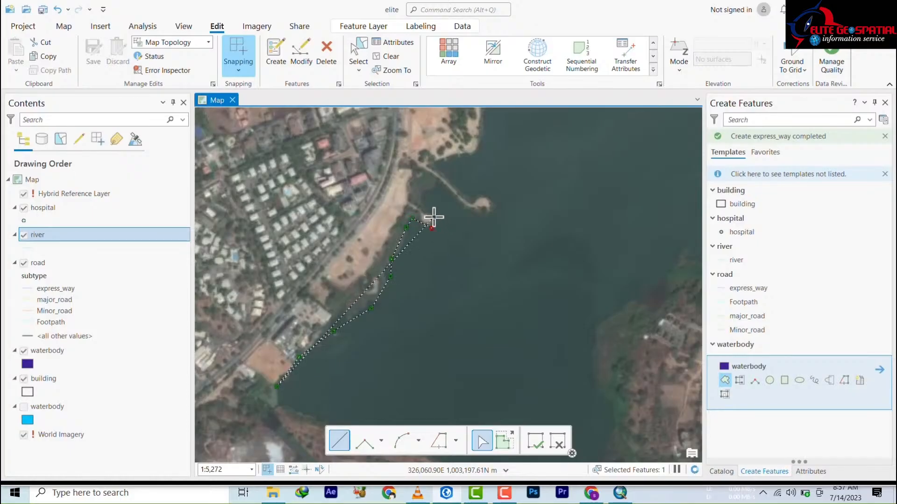
pyautogui.click(433, 217)
pyautogui.click(420, 201)
pyautogui.click(437, 185)
pyautogui.click(435, 167)
pyautogui.click(452, 155)
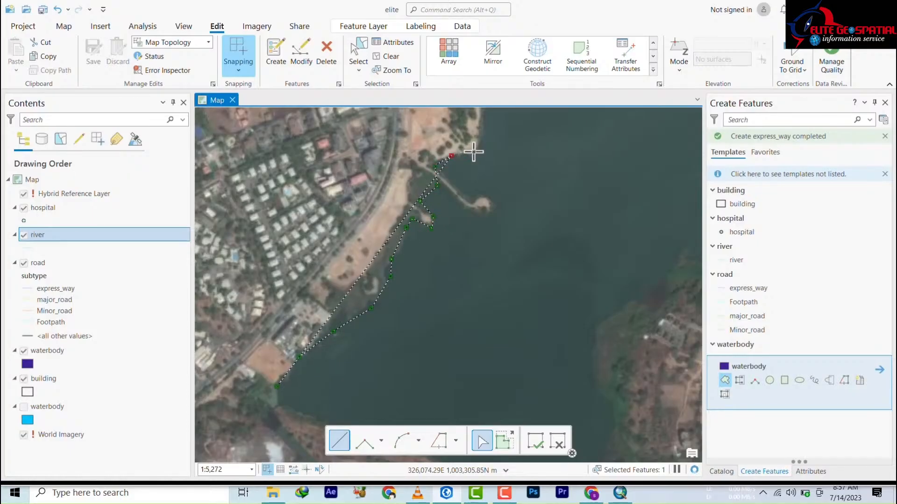
pyautogui.click(473, 152)
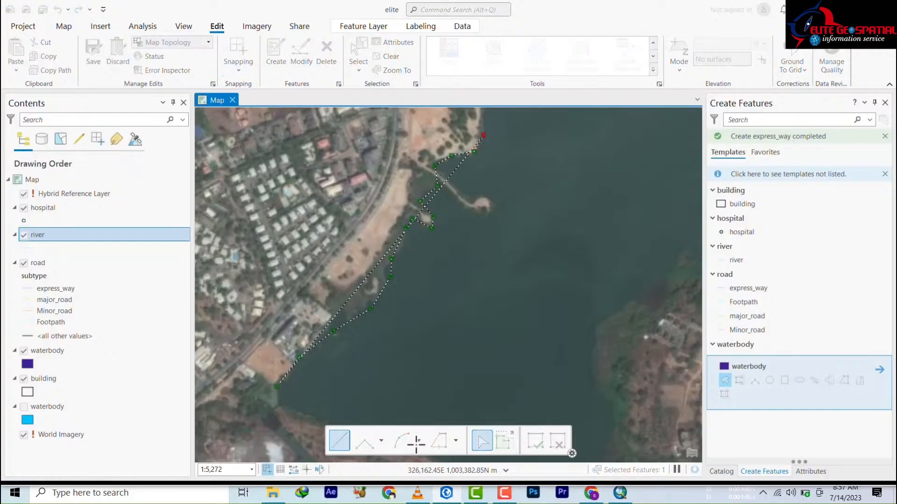
# Extend the waterbody polygon north along the western shore to the mouth of the narrow inlet beside the sandy peninsula.
pyautogui.moveTo(494, 278); pyautogui.dragTo(524, 135)
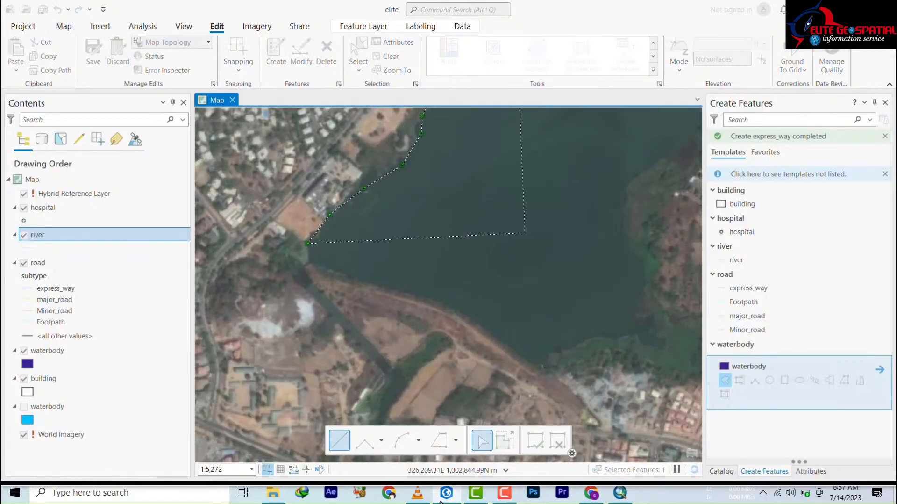
pyautogui.scroll(3, 437, 407)
pyautogui.scroll(-7, 425, 338)
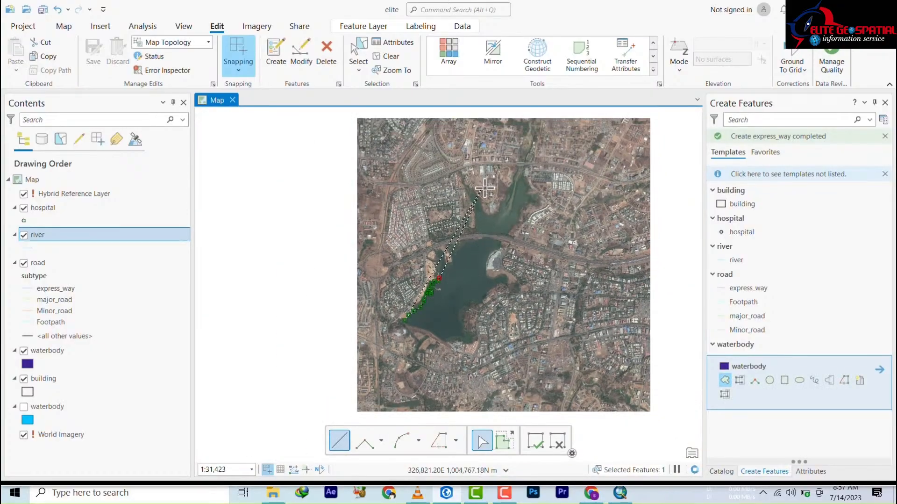
pyautogui.moveTo(483, 205); pyautogui.dragTo(464, 339)
pyautogui.scroll(5, 427, 385)
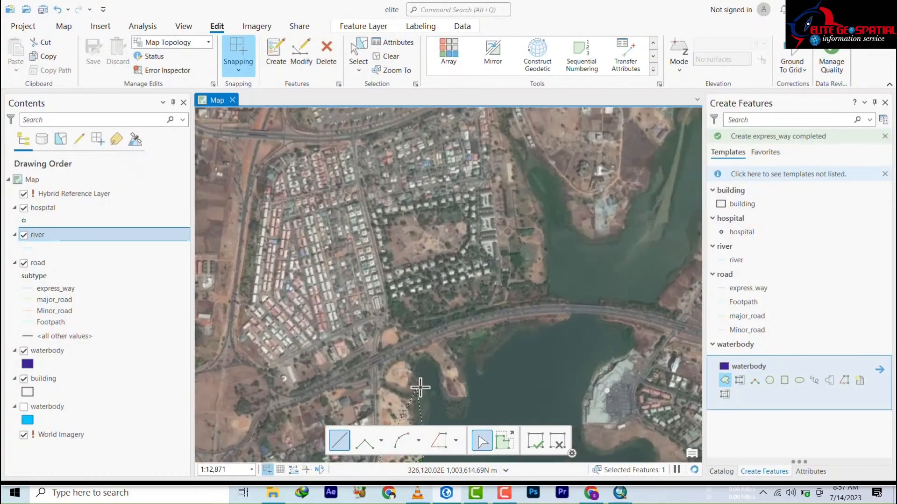
pyautogui.moveTo(427, 385); pyautogui.dragTo(362, 226)
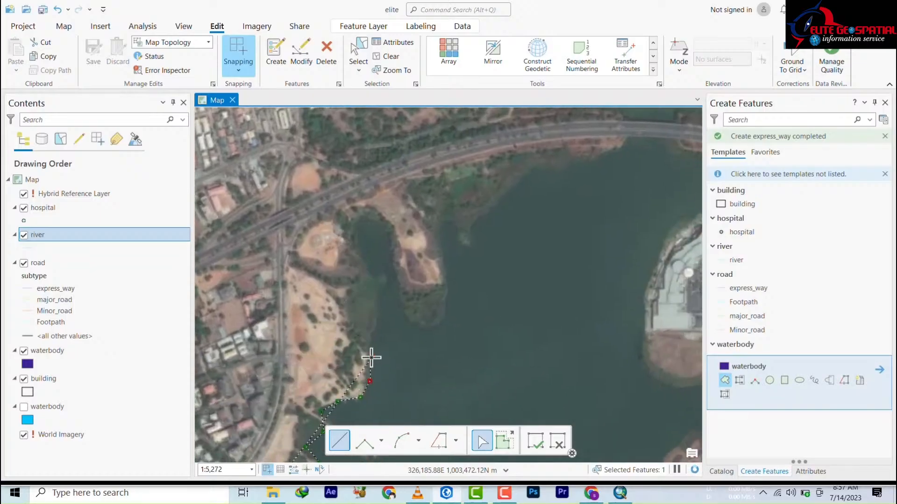
pyautogui.click(370, 346)
pyautogui.click(381, 280)
pyautogui.click(367, 268)
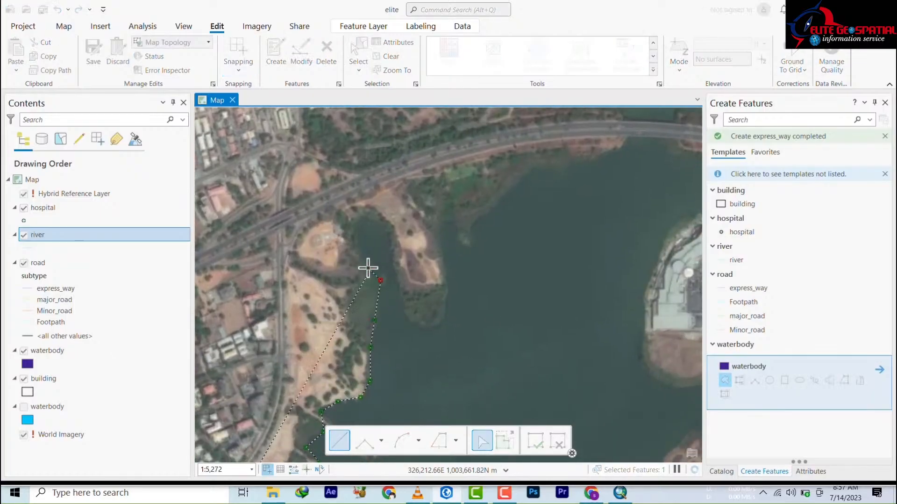
# Trace the waterbody polygon around the head of the narrow inlet and down the peninsula's western side to its southern tip.
pyautogui.click(360, 250)
pyautogui.click(357, 230)
pyautogui.click(380, 216)
pyautogui.click(387, 238)
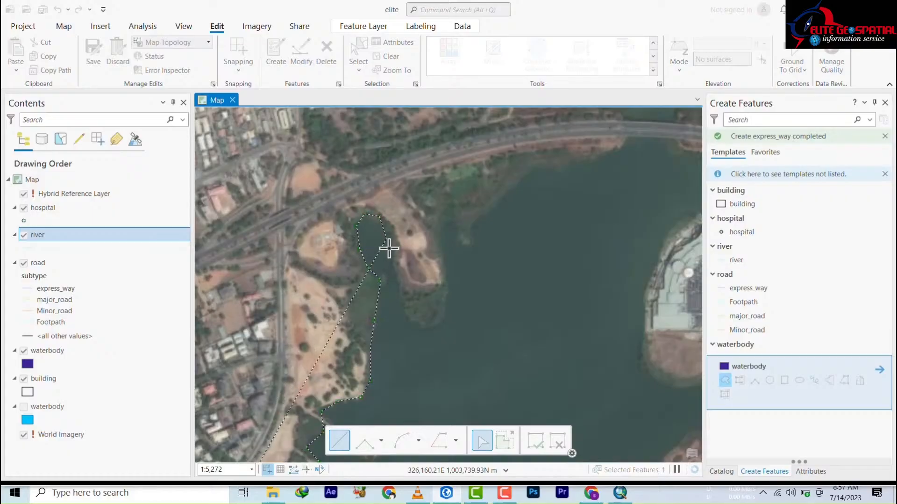
pyautogui.click(395, 273)
pyautogui.click(406, 316)
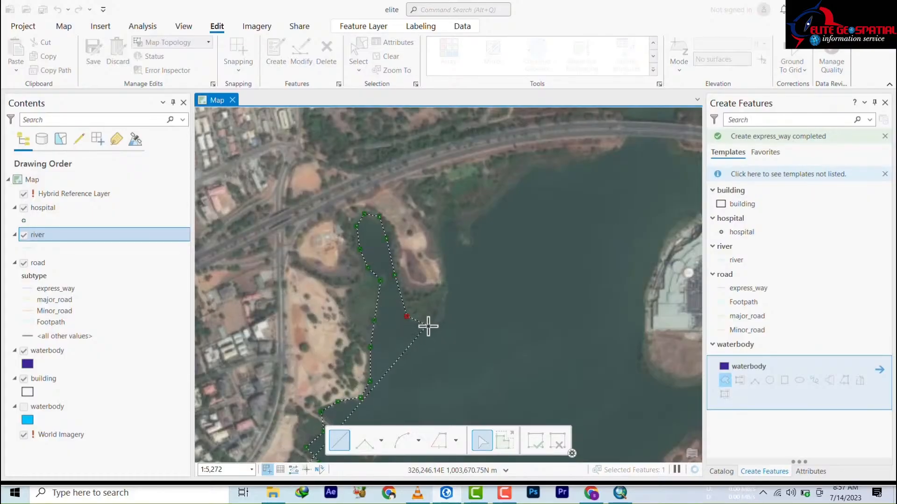
pyautogui.click(428, 327)
# Continue the waterbody polygon up the peninsula's eastern side and around the small vegetated point east of it.
pyautogui.click(440, 219)
pyautogui.click(454, 229)
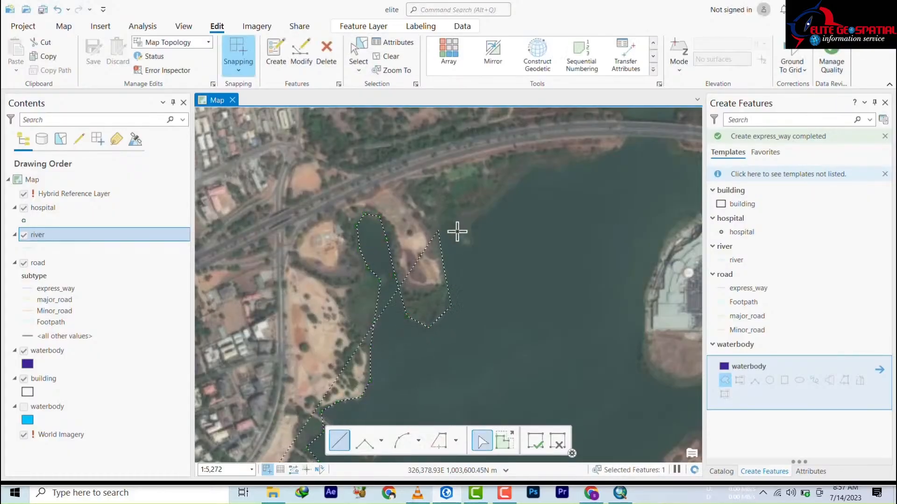
pyautogui.click(461, 245)
pyautogui.click(469, 252)
pyautogui.click(473, 224)
# Extend the waterbody polygon northeast along the vegetated shore to just below the western end of the highway bridge.
pyautogui.click(500, 184)
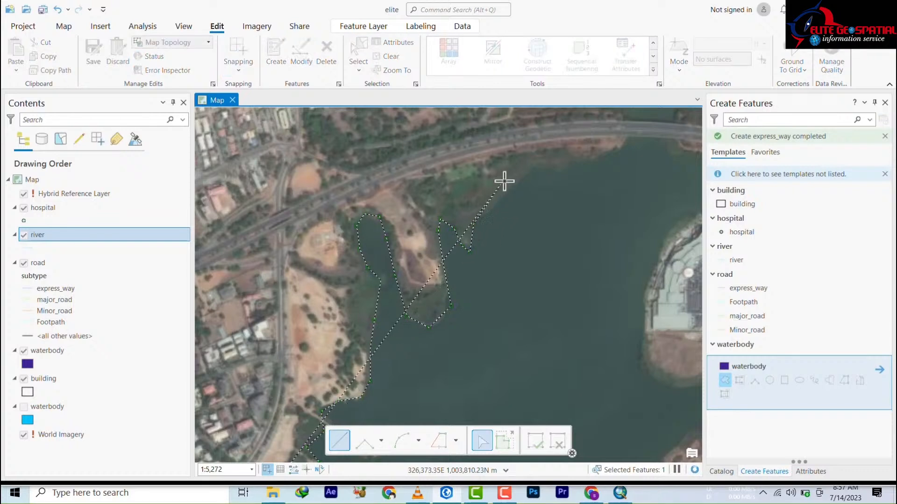
pyautogui.click(528, 174)
pyautogui.click(552, 162)
pyautogui.click(598, 154)
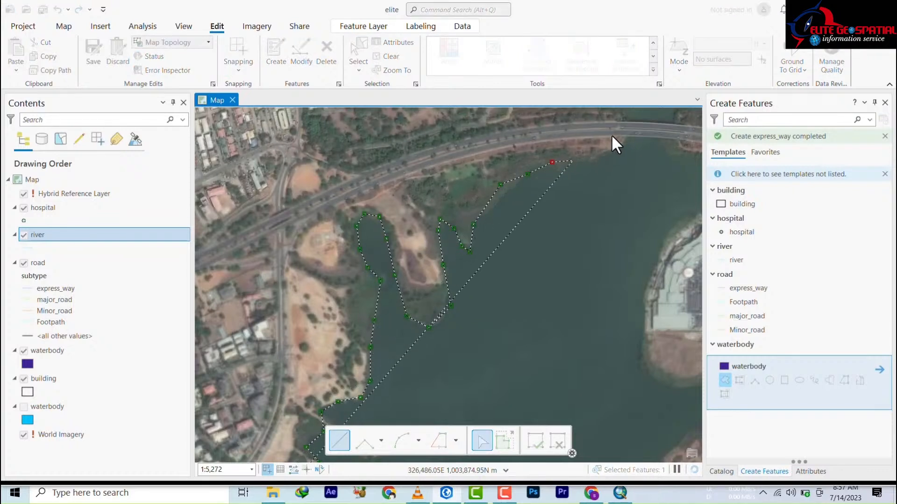
pyautogui.click(620, 149)
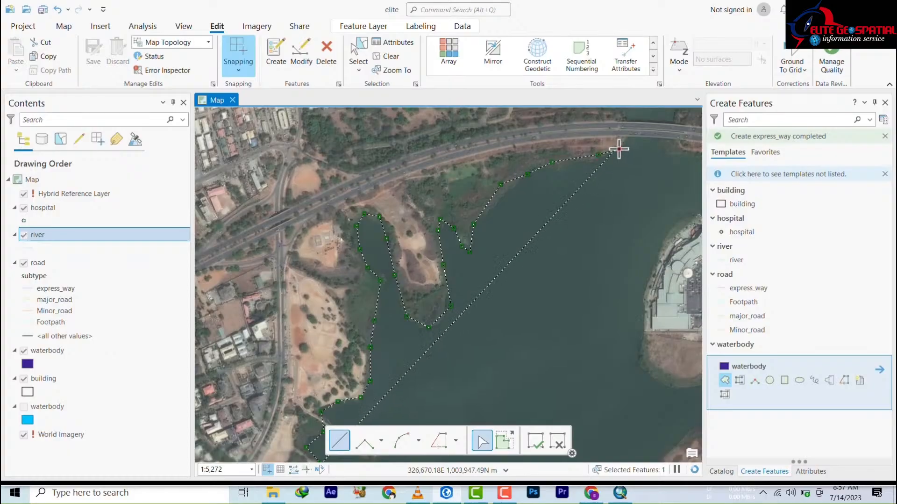
# Carry the waterbody polygon under the bridge's western end and north along the upper lake's western shore to the northwestern arm.
pyautogui.moveTo(616, 151); pyautogui.dragTo(450, 256)
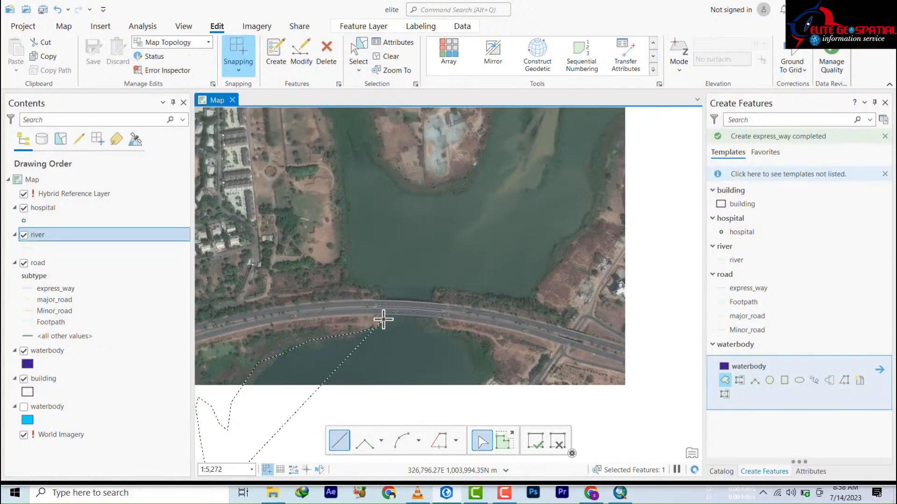
pyautogui.click(383, 319)
pyautogui.click(385, 295)
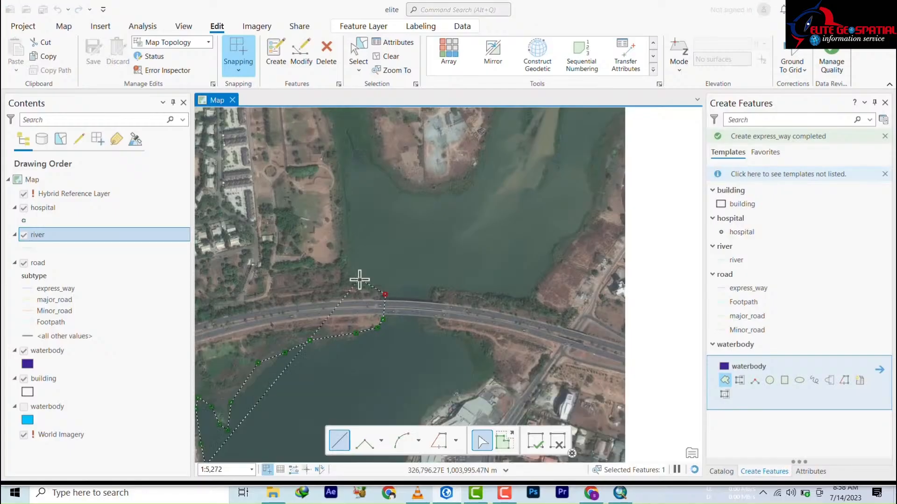
pyautogui.click(350, 260)
pyautogui.click(347, 219)
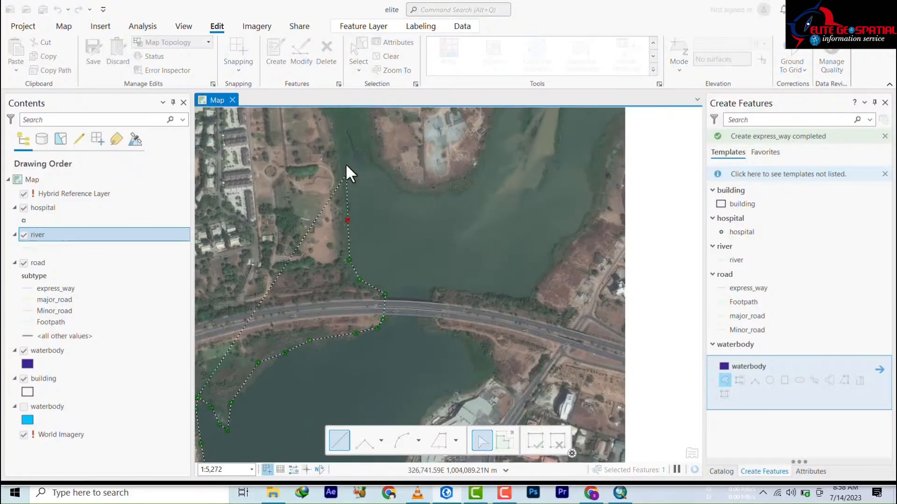
pyautogui.click(342, 126)
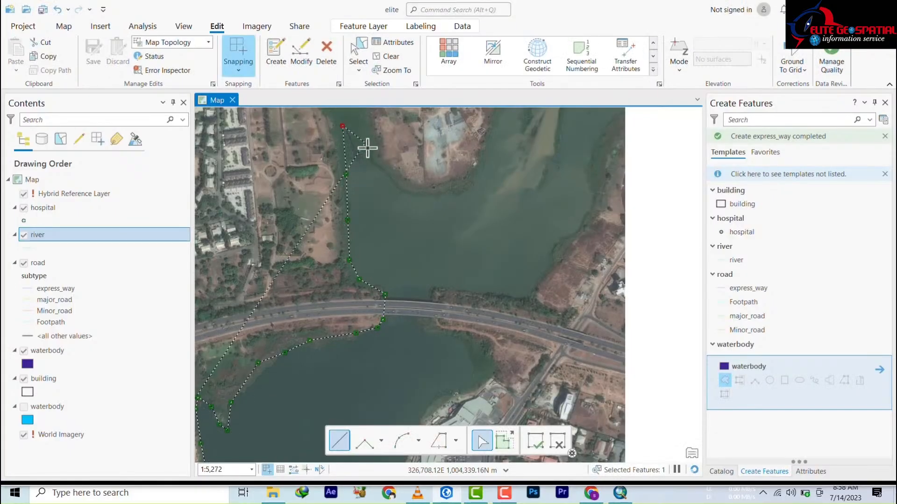
# Cut the waterbody polygon across the northwestern arm's mouth and trace around the southern tip of the central headland.
pyautogui.click(388, 179)
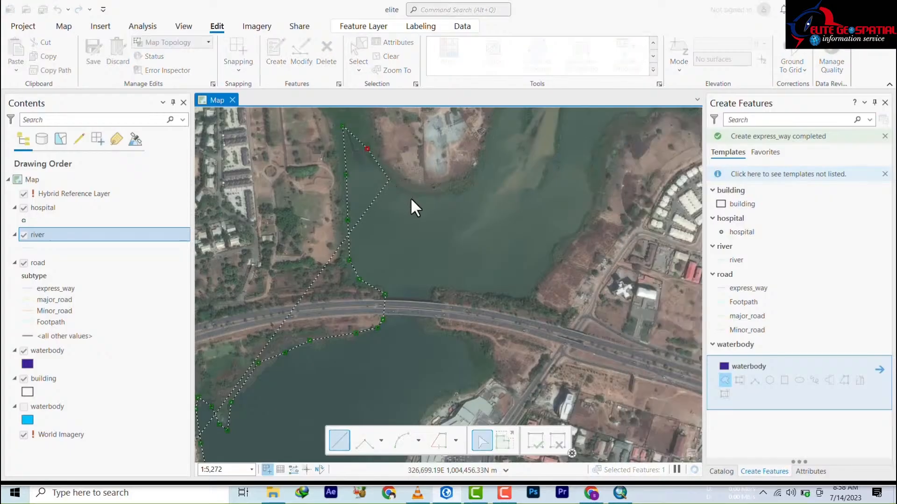
pyautogui.click(410, 190)
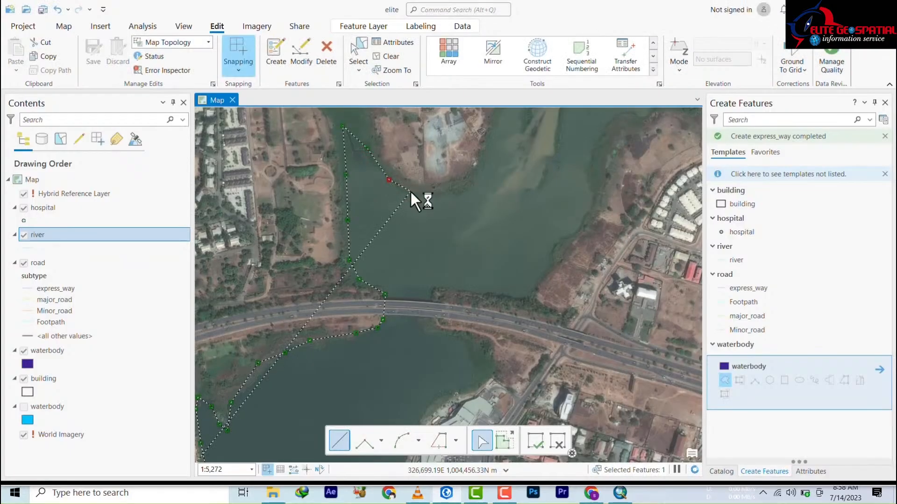
pyautogui.click(449, 192)
pyautogui.click(477, 181)
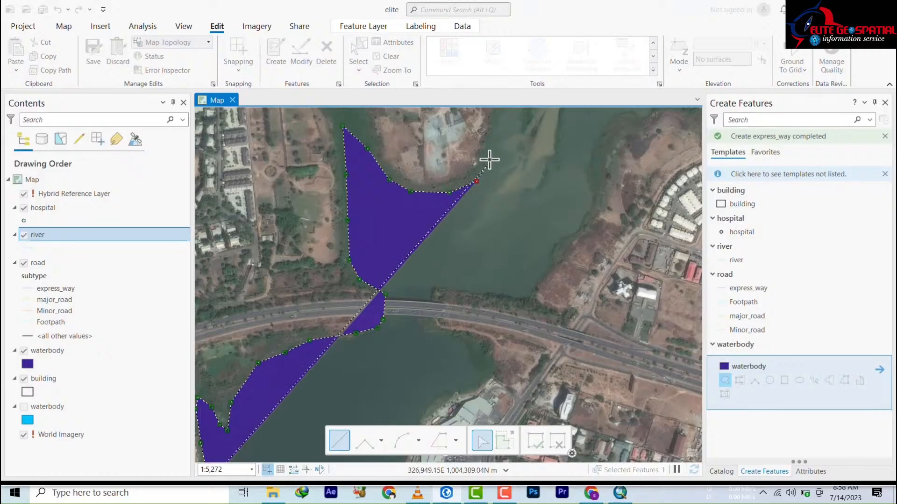
# Trace the waterbody polygon northeast along the headland's eastern shore to where the upper lake narrows.
pyautogui.moveTo(491, 142)
pyautogui.mouseDown()
pyautogui.moveTo(421, 252)
pyautogui.moveTo(373, 301)
pyautogui.mouseUp()
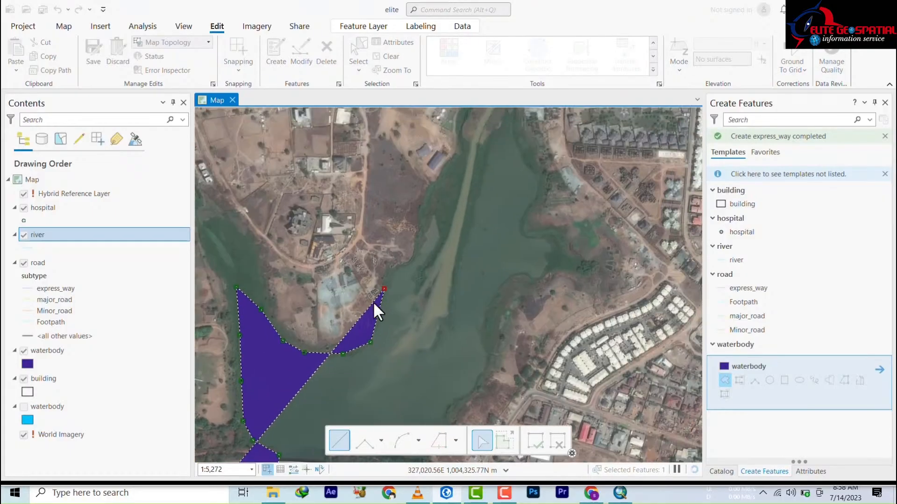
pyautogui.click(394, 272)
pyautogui.click(415, 257)
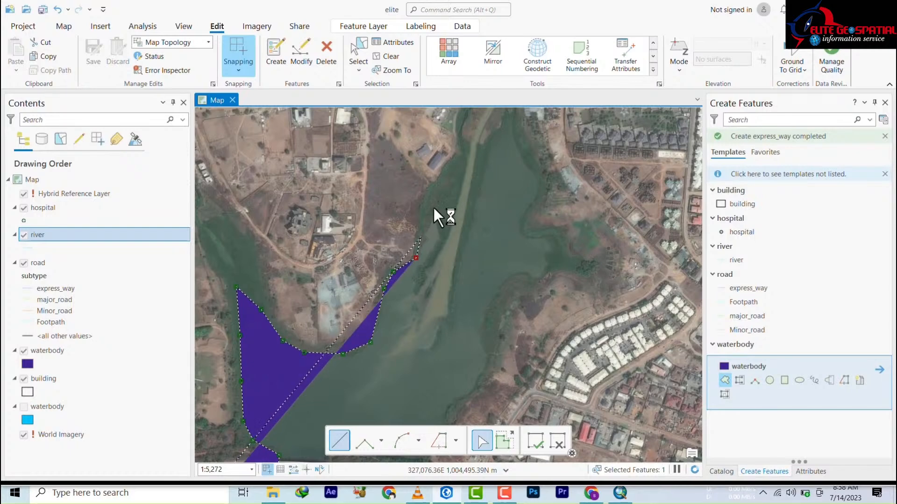
pyautogui.click(421, 234)
pyautogui.click(442, 192)
pyautogui.click(463, 151)
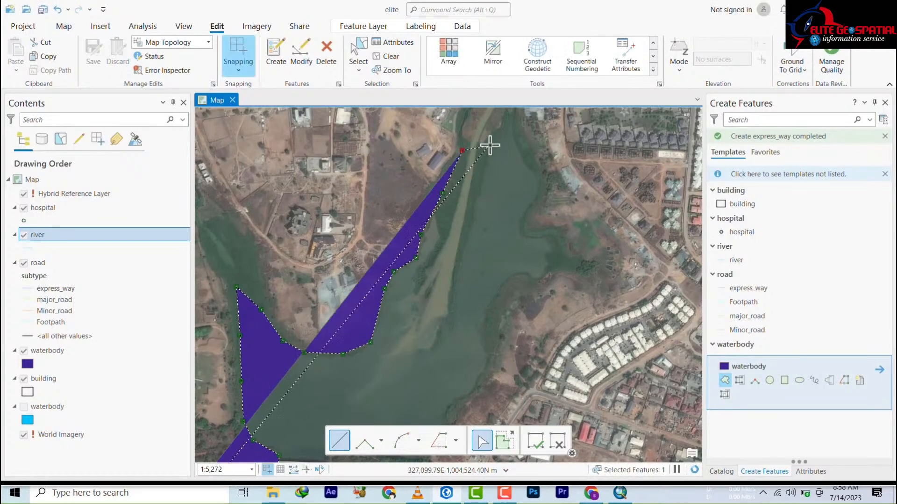
# Extend the waterbody polygon across the narrowing channel and around the open water's northern tip to the eastern bank.
pyautogui.click(492, 143)
pyautogui.moveTo(478, 198); pyautogui.dragTo(422, 282)
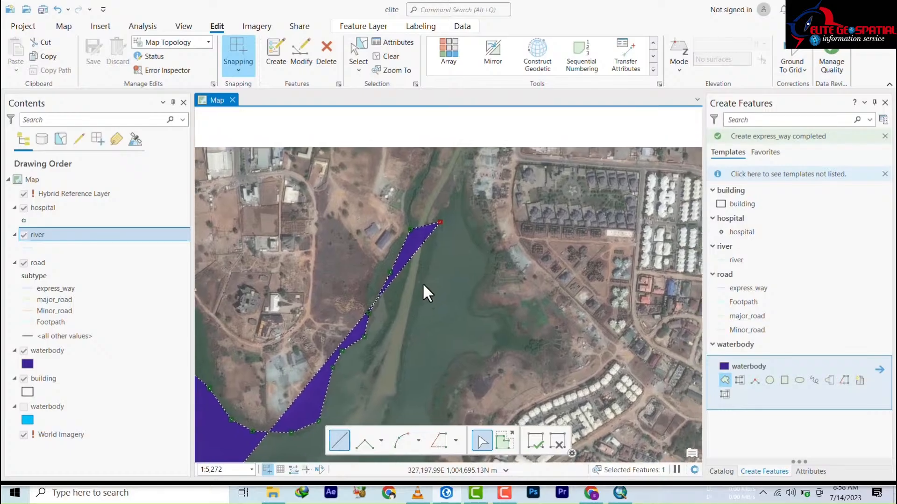
pyautogui.click(452, 196)
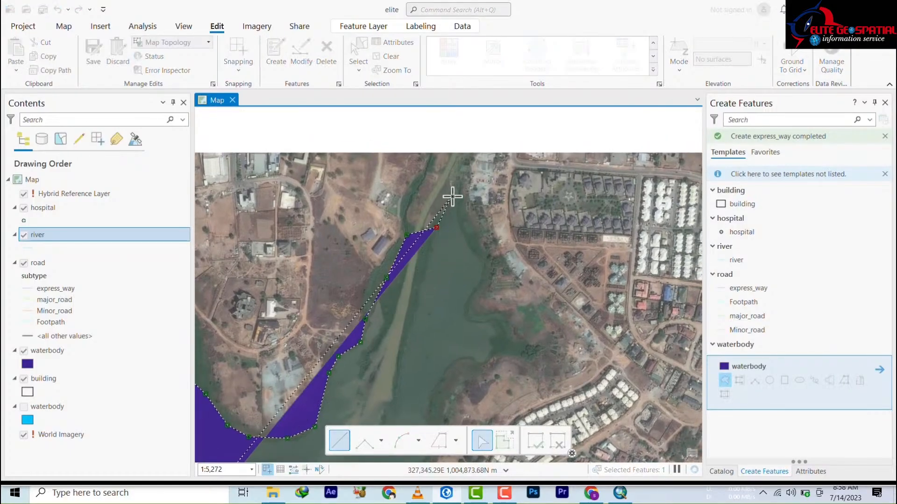
pyautogui.click(457, 204)
pyautogui.click(463, 233)
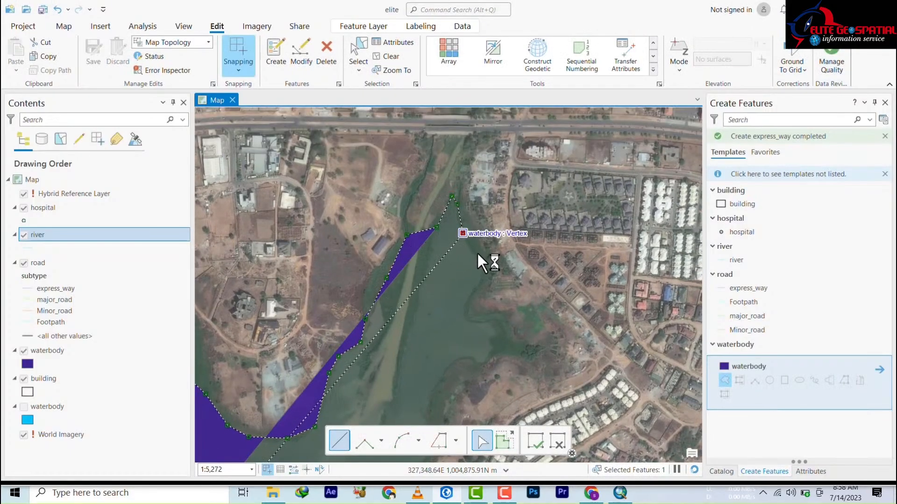
# Trace the waterbody polygon south along the upper lake's eastern shore and around the small bay on that side.
pyautogui.click(479, 254)
pyautogui.click(479, 284)
pyautogui.click(465, 298)
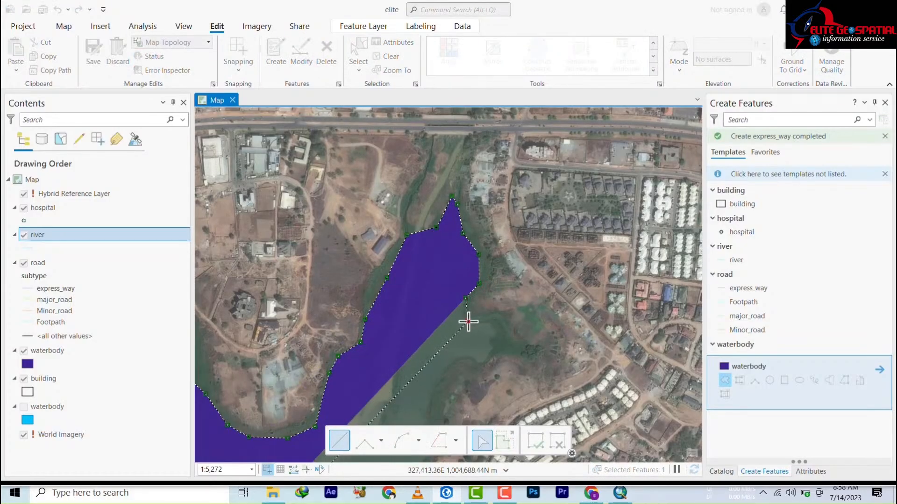
pyautogui.click(468, 321)
pyautogui.click(490, 320)
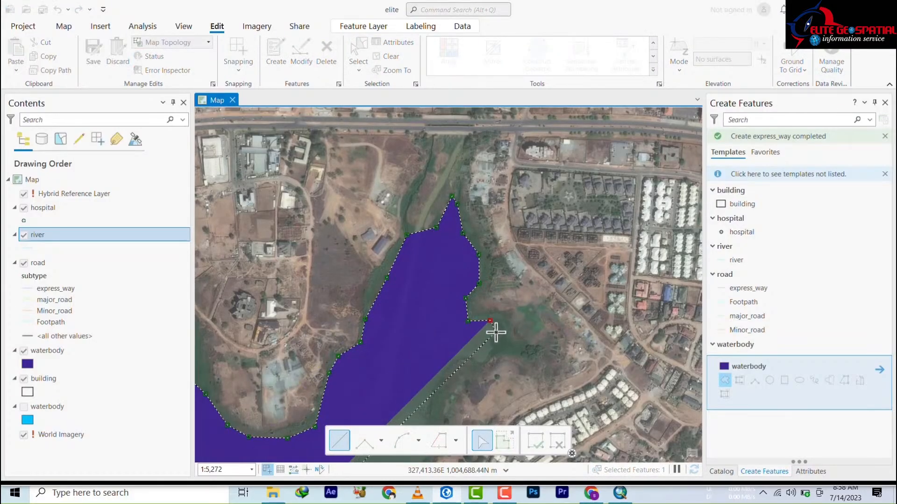
pyautogui.click(492, 355)
pyautogui.click(482, 360)
pyautogui.click(467, 360)
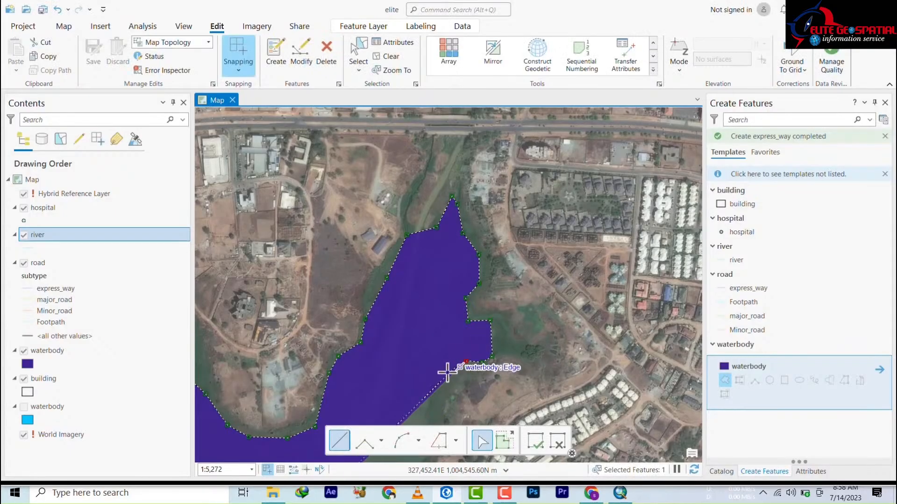
pyautogui.click(444, 373)
# Continue the waterbody polygon southwest along the upper lake's eastern shore to the bank just north of the highway.
pyautogui.moveTo(406, 260)
pyautogui.mouseDown()
pyautogui.moveTo(395, 178)
pyautogui.moveTo(401, 105)
pyautogui.mouseUp()
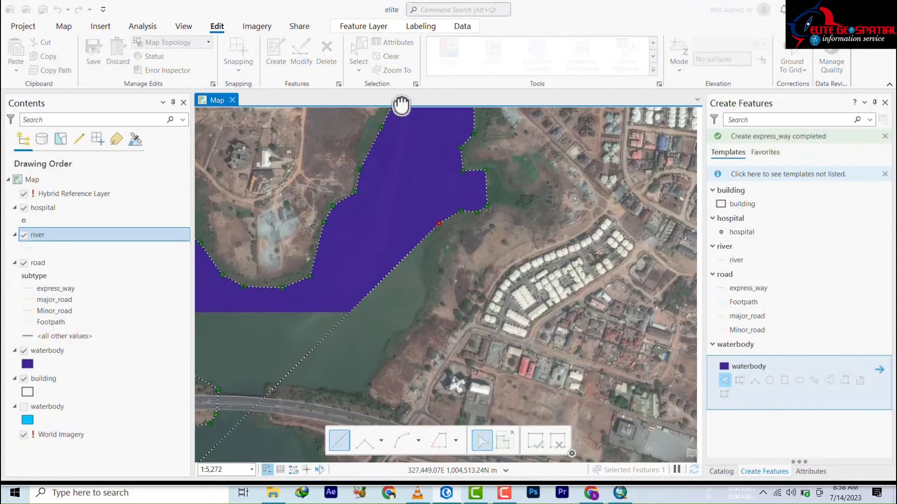
pyautogui.click(435, 237)
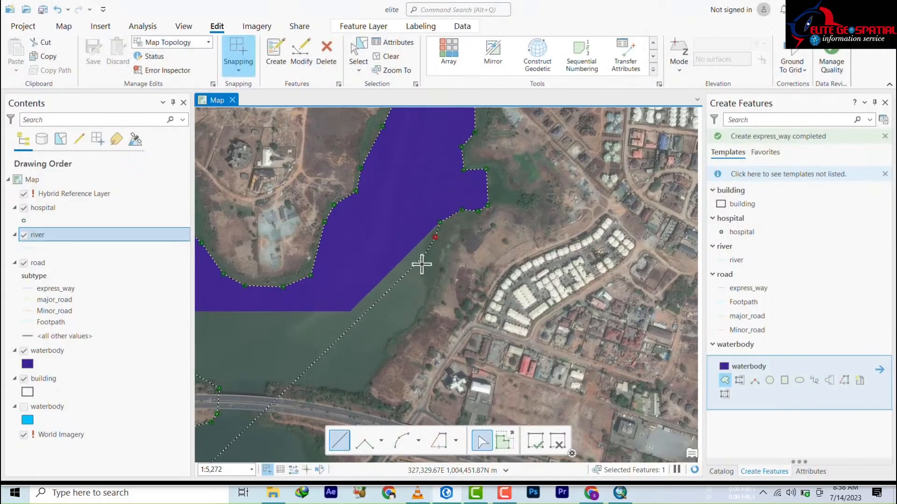
pyautogui.click(429, 294)
pyautogui.click(410, 330)
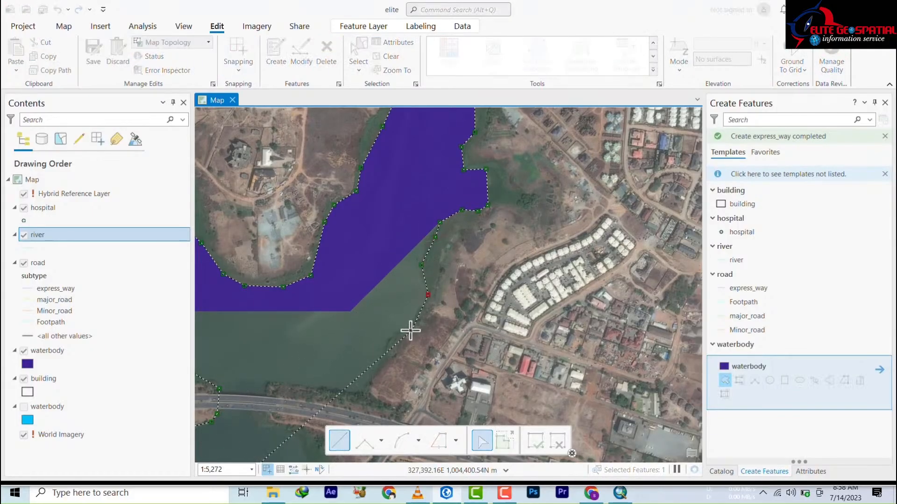
pyautogui.click(391, 345)
pyautogui.click(373, 381)
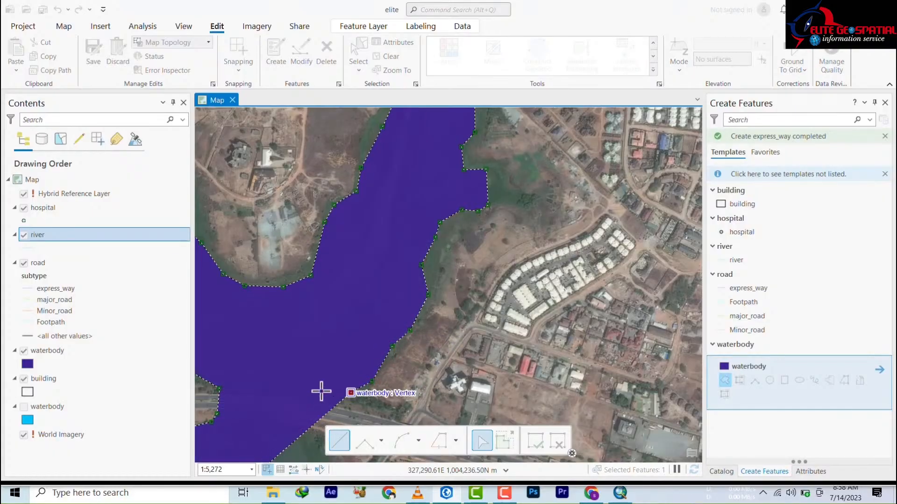
pyautogui.click(299, 394)
# Extend the waterbody polygon under the bridge's eastern end and along the cove to the shore north of the large lakeside building.
pyautogui.moveTo(299, 393)
pyautogui.mouseDown()
pyautogui.moveTo(352, 134)
pyautogui.moveTo(369, 210)
pyautogui.mouseUp()
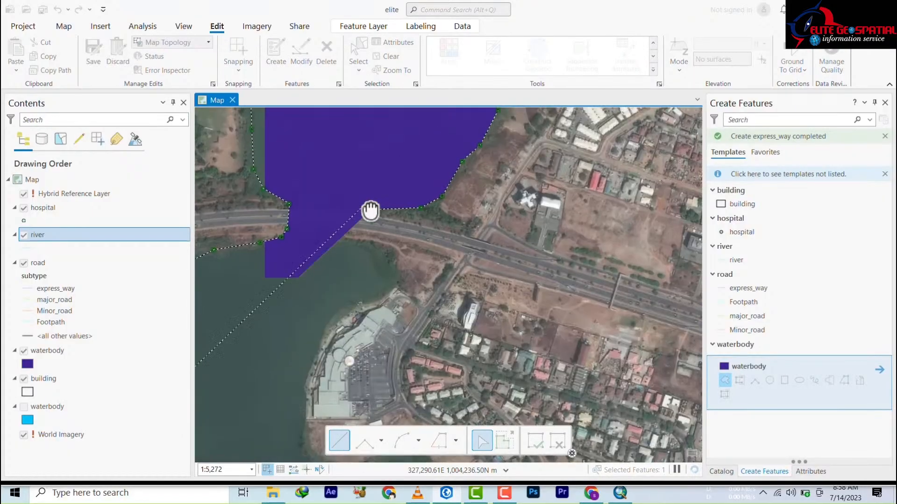
pyautogui.click(341, 196)
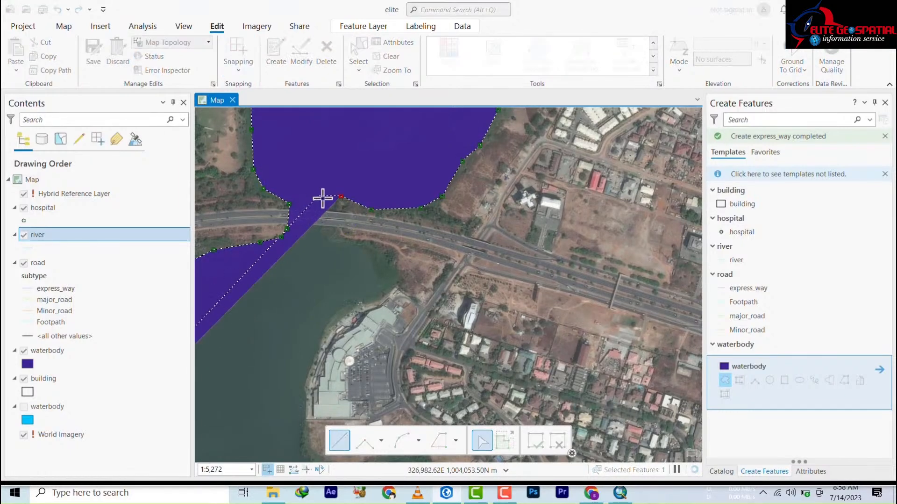
pyautogui.click(328, 201)
pyautogui.click(339, 232)
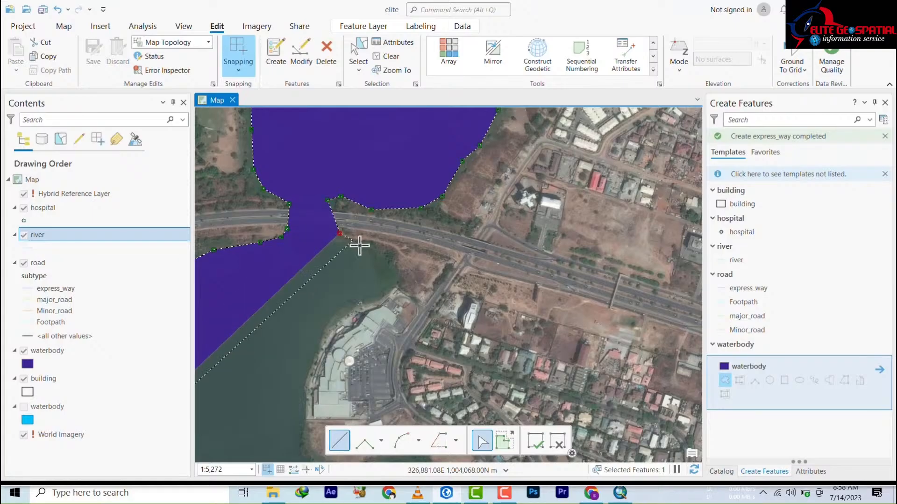
pyautogui.click(364, 248)
pyautogui.click(387, 268)
pyautogui.click(386, 286)
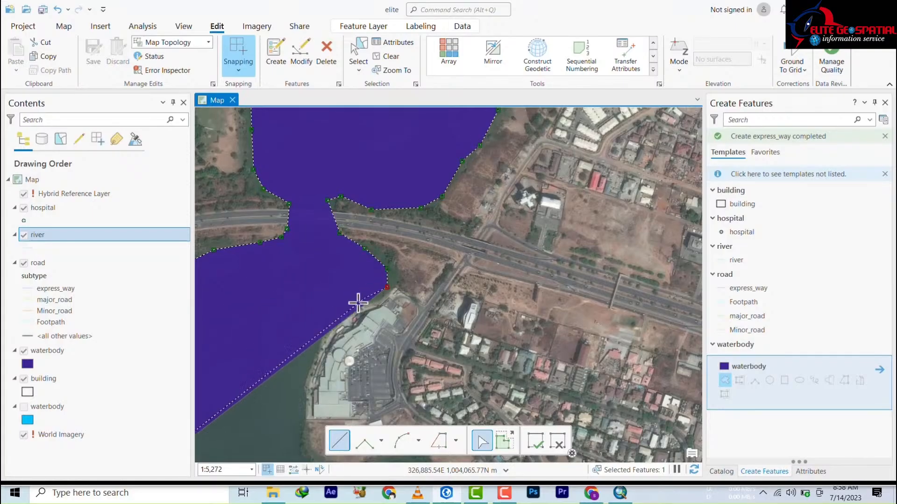
# Extend the waterbody polygon southwest along the waterfront of the large lakeside building to its southwestern corner.
pyautogui.click(355, 303)
pyautogui.click(318, 327)
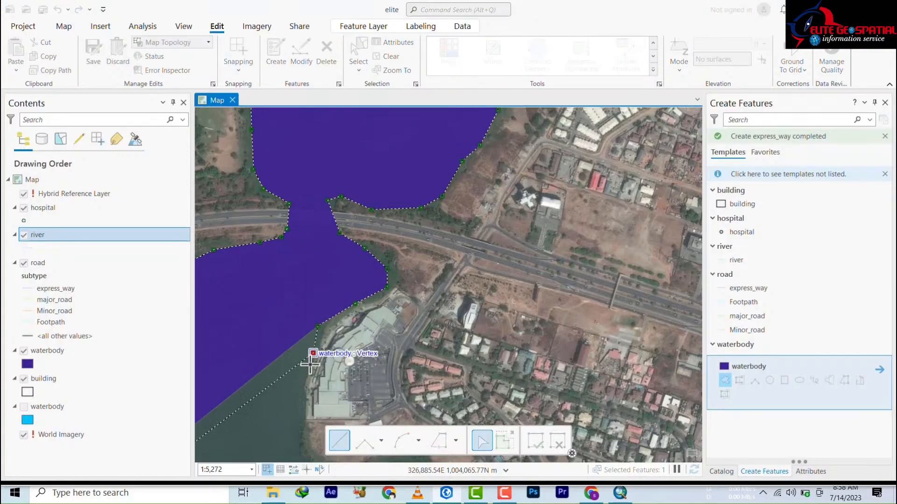
pyautogui.click(313, 353)
pyautogui.moveTo(300, 384)
pyautogui.mouseDown()
pyautogui.moveTo(490, 100)
pyautogui.moveTo(473, 186)
pyautogui.moveTo(414, 284)
pyautogui.moveTo(542, 75)
pyautogui.mouseUp()
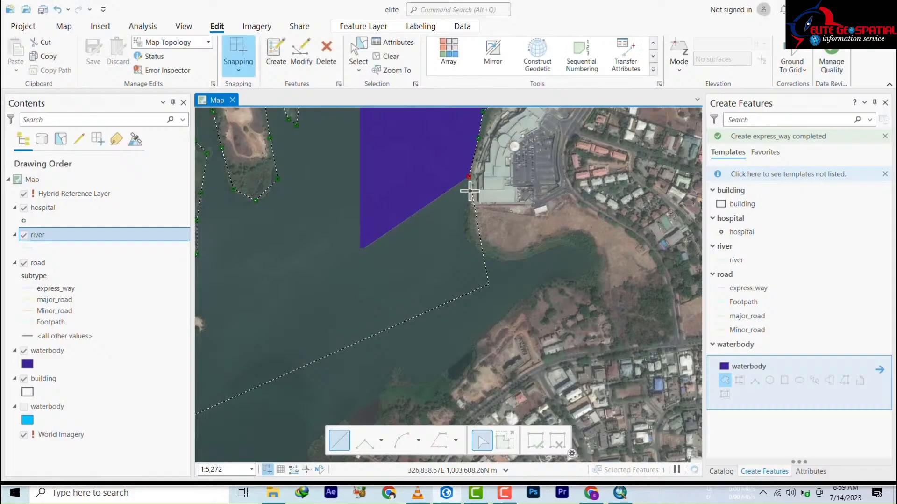
# Trace the waterbody polygon around the bare headland south of the building and along the inlet's northern shore to its eastern end.
pyautogui.scroll(2, 469, 218)
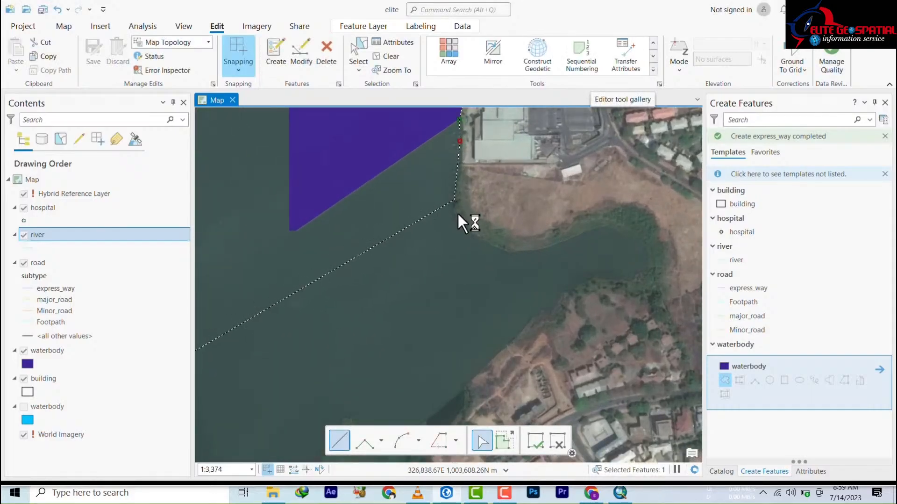
pyautogui.click(454, 201)
pyautogui.click(462, 227)
pyautogui.click(496, 244)
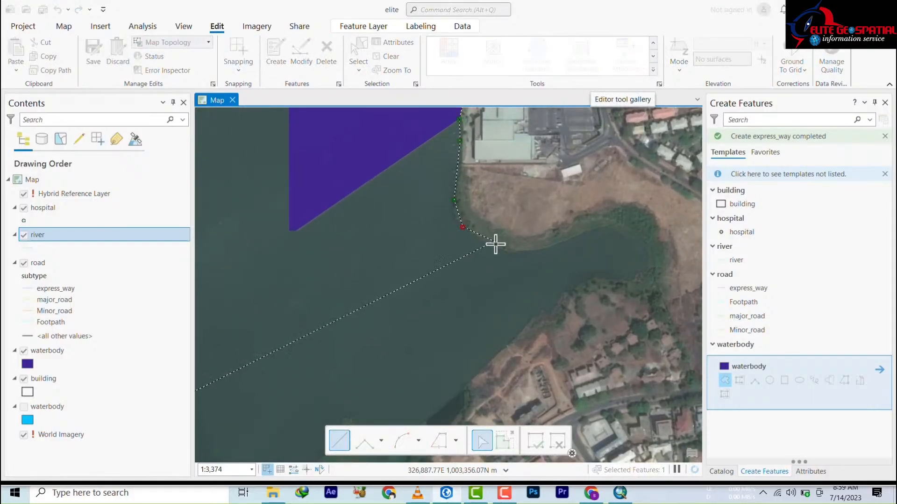
pyautogui.click(555, 243)
pyautogui.click(604, 223)
pyautogui.click(635, 232)
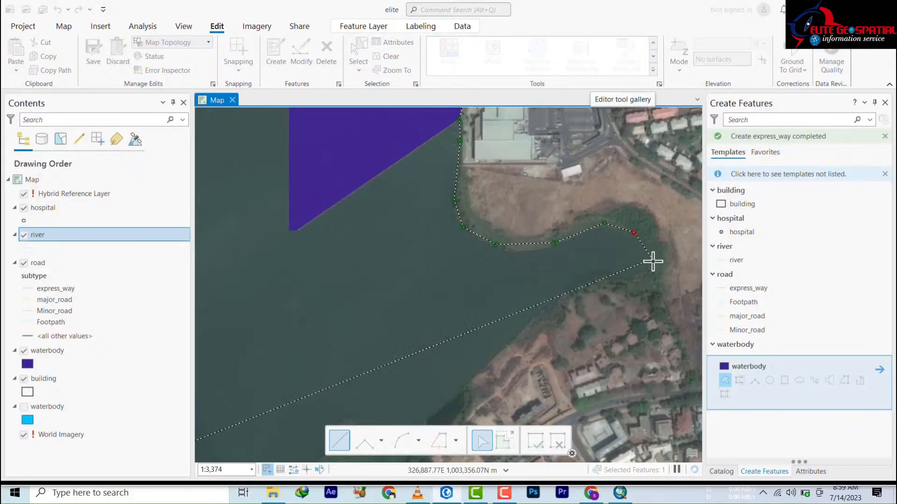
pyautogui.click(652, 261)
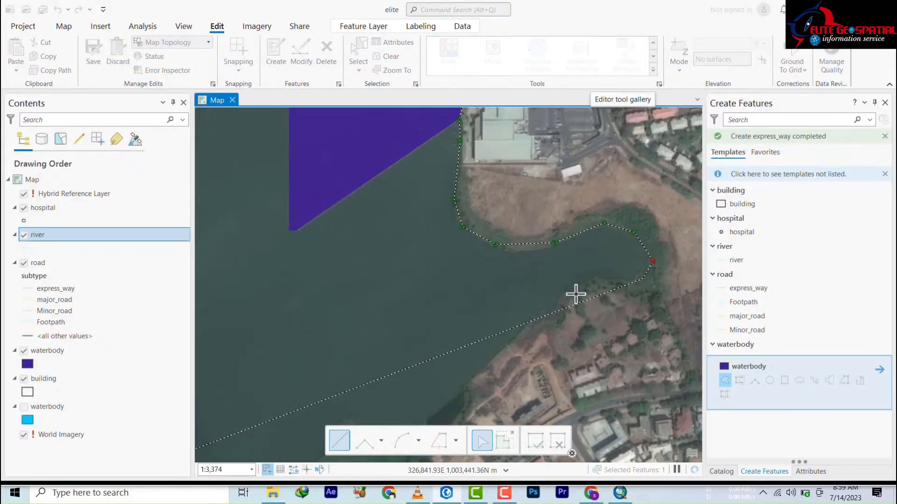
# Continue the waterbody polygon around the head of the inlet and southwest along its southern shore.
pyautogui.click(644, 278)
pyautogui.click(590, 273)
pyautogui.click(547, 311)
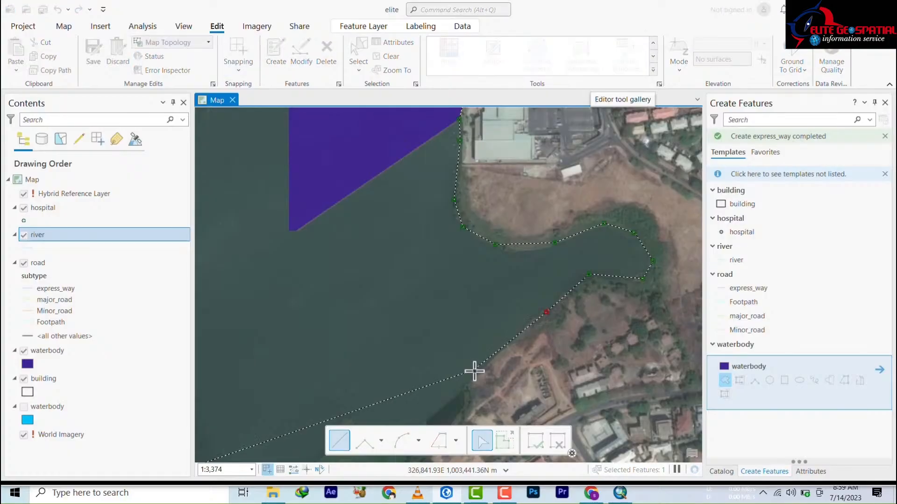
pyautogui.click(476, 373)
# Extend the waterbody polygon southwest along the lower lake's eastern shore to the bend beside the built-up peninsula.
pyautogui.scroll(4, 476, 373)
pyautogui.scroll(-10, 477, 368)
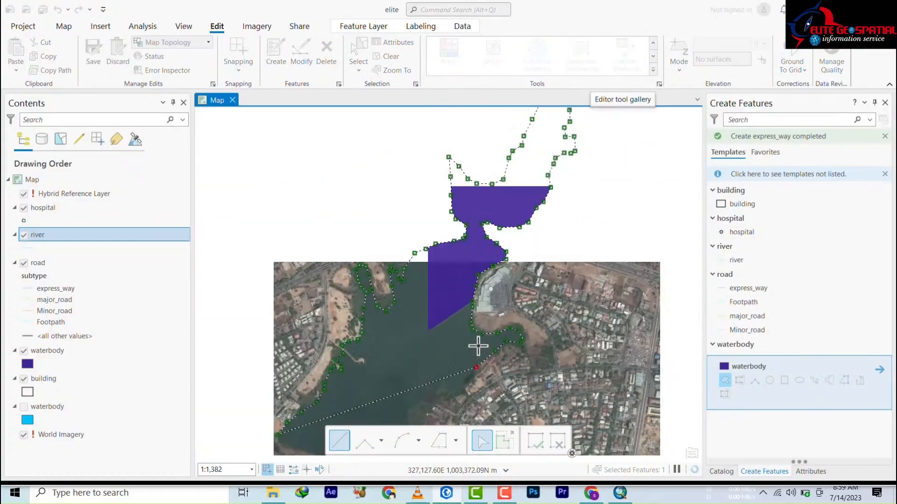
pyautogui.scroll(-3, 478, 346)
pyautogui.moveTo(451, 374); pyautogui.dragTo(459, 180)
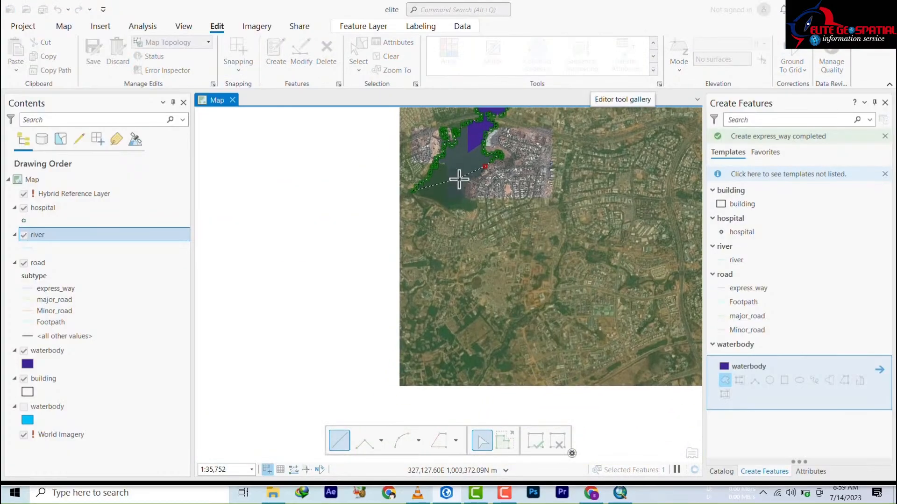
pyautogui.scroll(3, 468, 174)
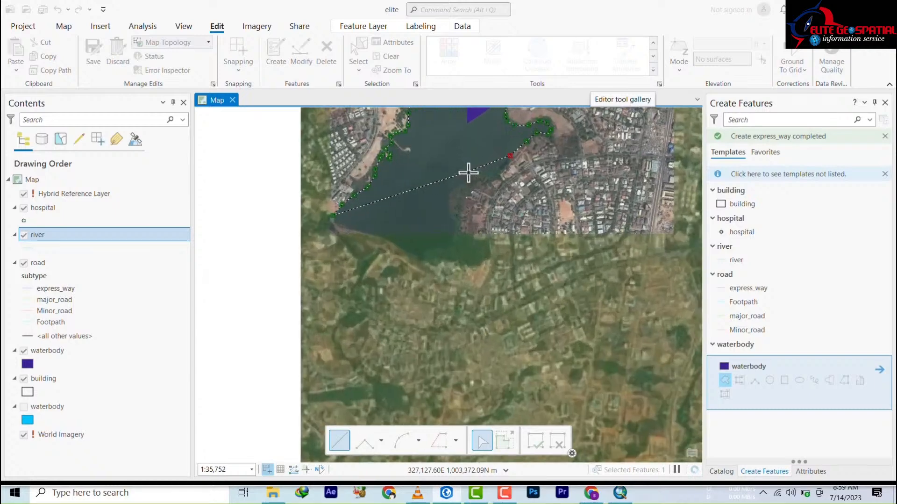
pyautogui.click(500, 167)
pyautogui.click(489, 173)
pyautogui.click(469, 173)
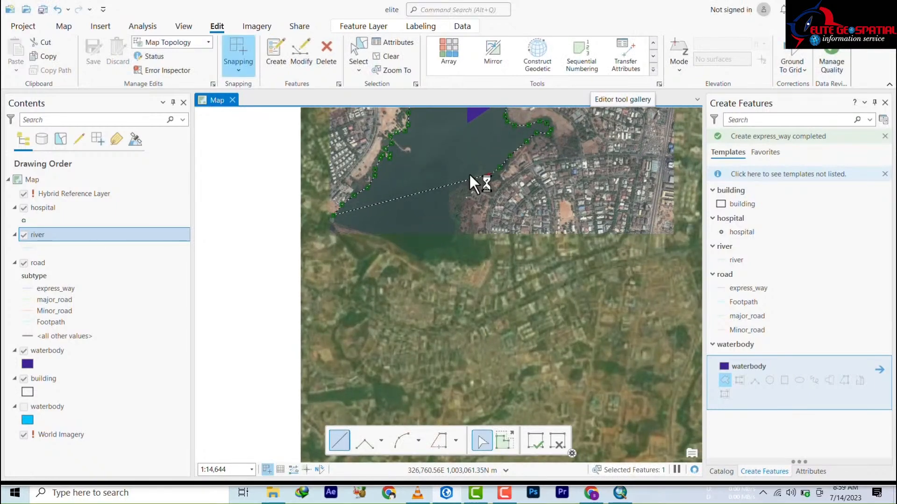
# Trace the waterbody polygon south past the peninsula and around the lake's southeastern corner to its southern bank.
pyautogui.click(456, 228)
pyautogui.click(466, 237)
pyautogui.click(457, 249)
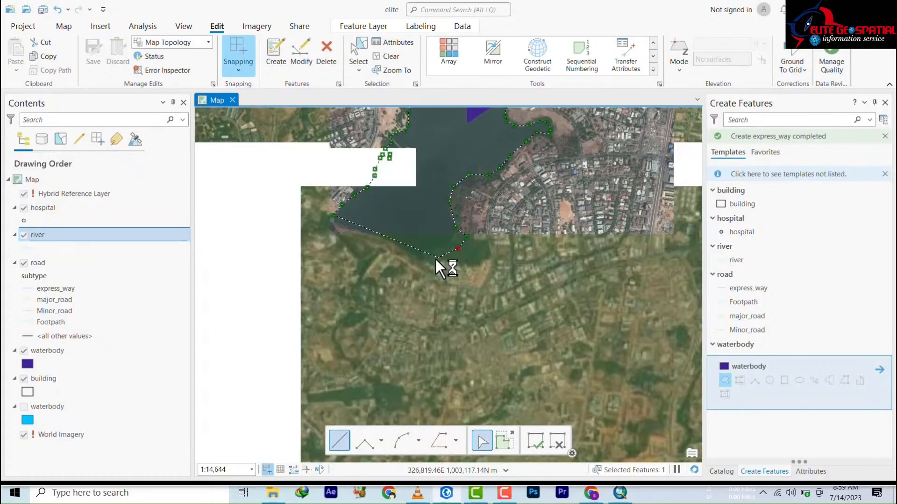
pyautogui.click(437, 258)
pyautogui.click(422, 258)
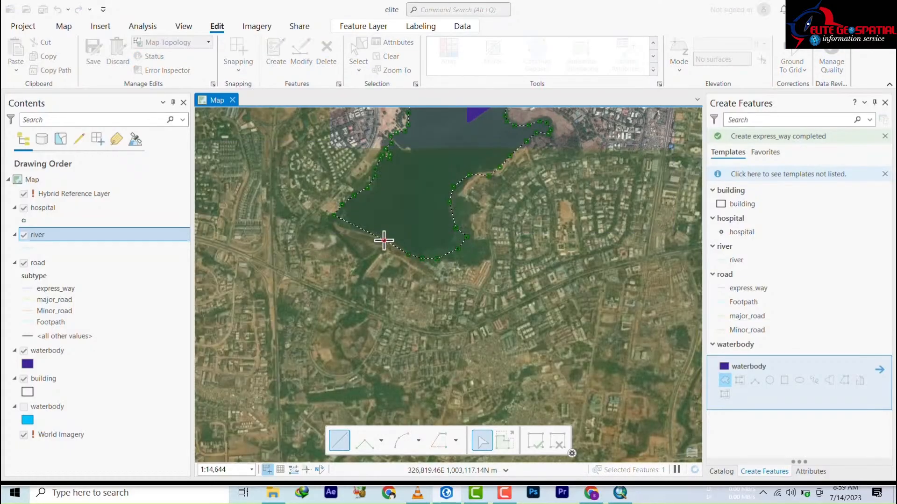
# Run the waterbody polygon northwest along the lake's southern bank to its western corner and finish the polygon.
pyautogui.click(384, 239)
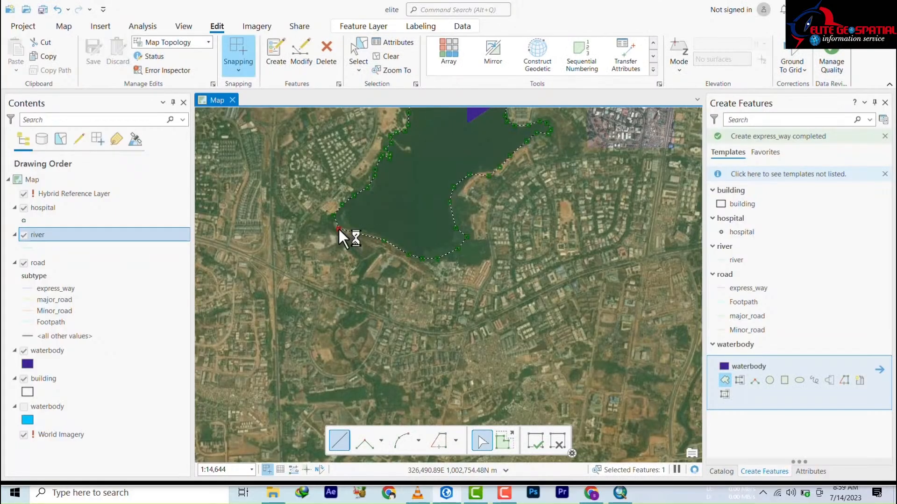
pyautogui.scroll(1, 401, 323)
pyautogui.scroll(1, 401, 323)
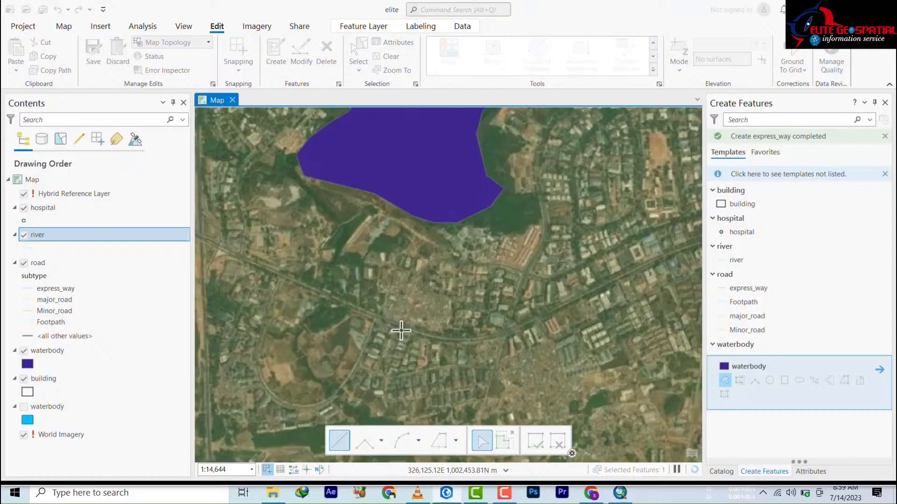
pyautogui.scroll(-5, 442, 234)
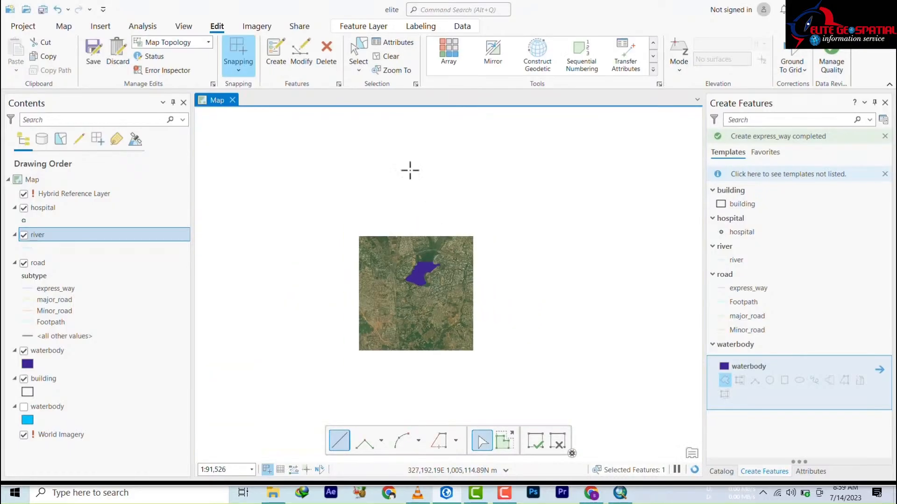
# Set the new waterbody's name attribute to "jabi lake", apply the attribute edit and leave the polygon sketch.
pyautogui.click(395, 43)
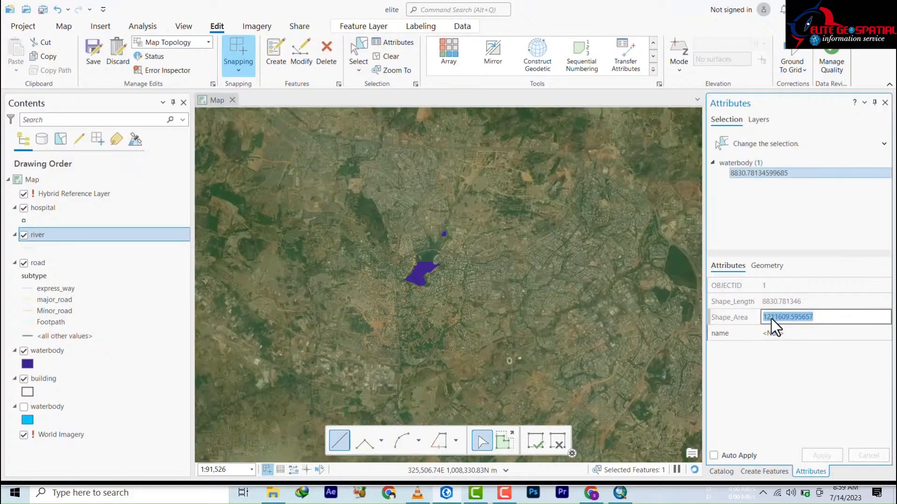
pyautogui.click(774, 333)
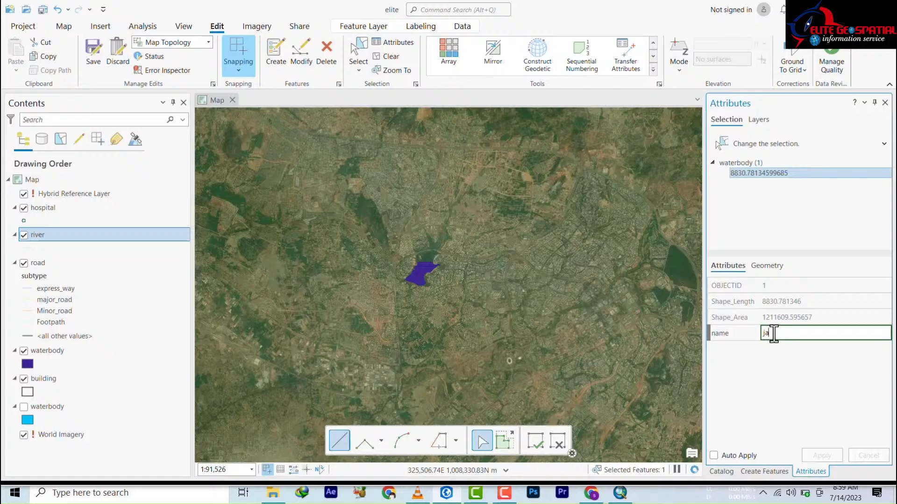
pyautogui.write('bi')
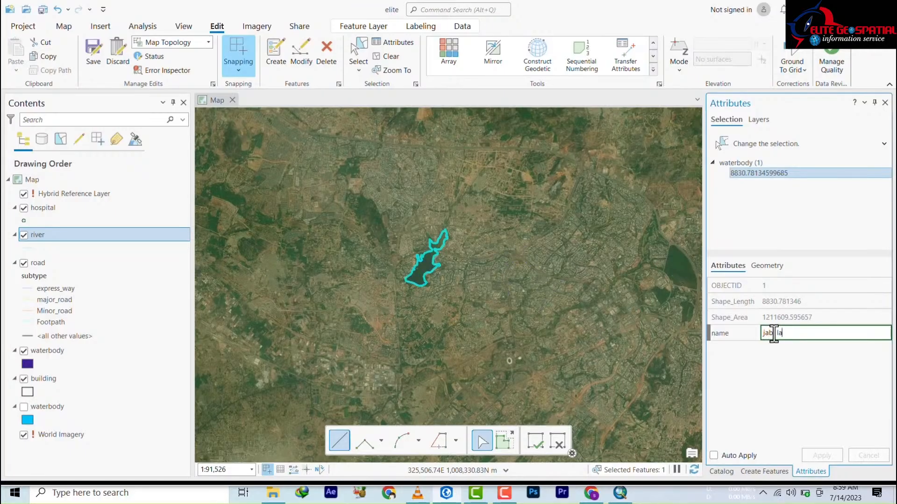
pyautogui.write(' lake')
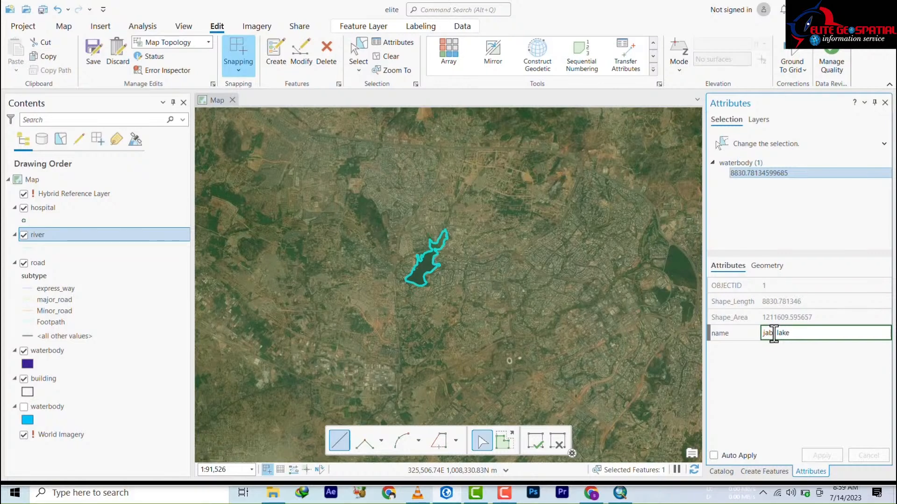
pyautogui.click(773, 332)
pyautogui.write('i')
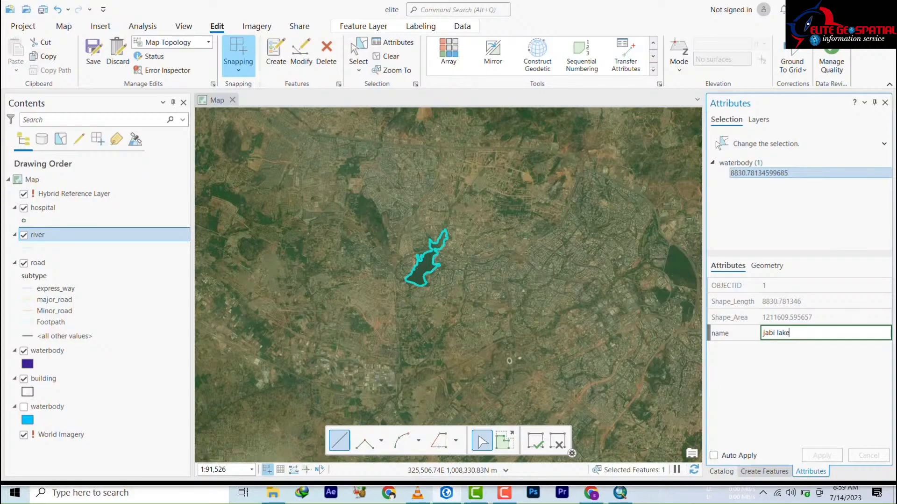
pyautogui.click(764, 471)
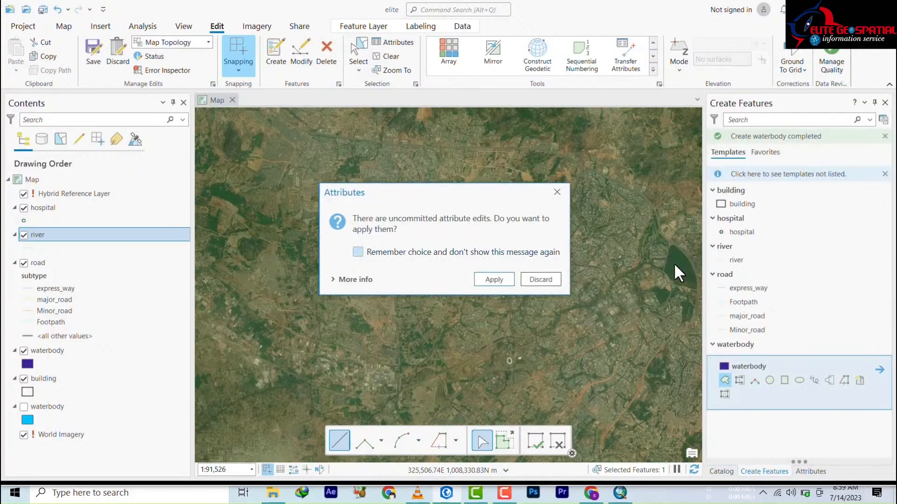
pyautogui.click(491, 281)
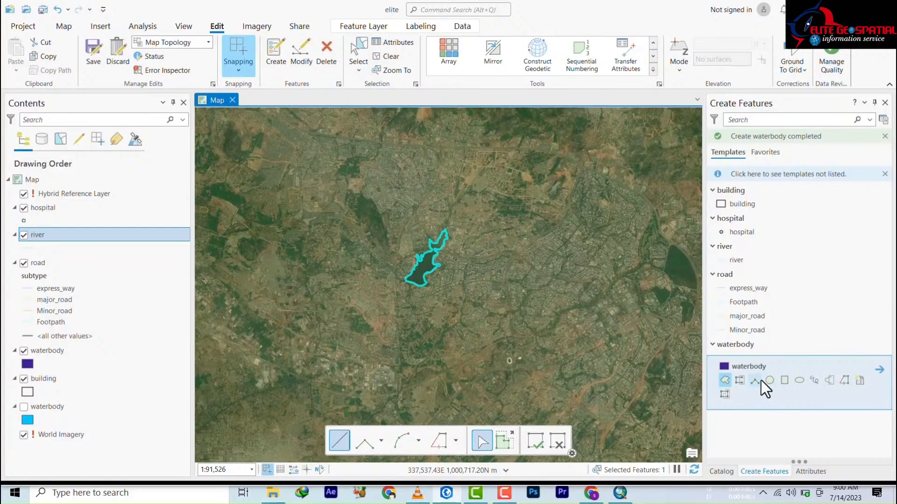
pyautogui.click(534, 445)
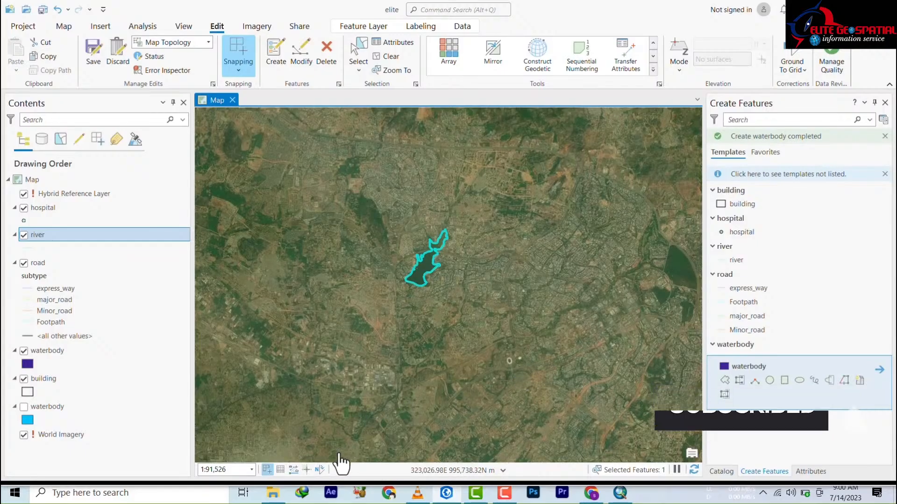
# Save all waterbody edits, choosing not to show the save dialog again and expanding its list of edited layers.
pyautogui.scroll(1, 341, 456)
pyautogui.scroll(1, 357, 418)
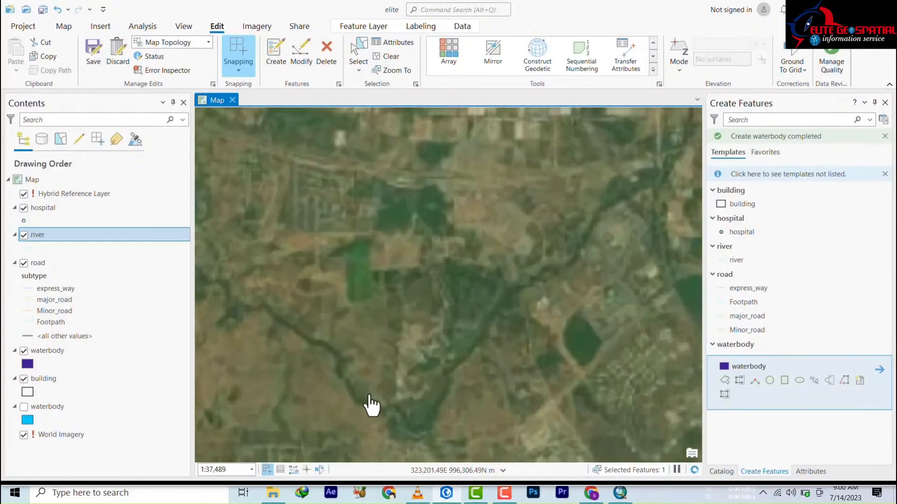
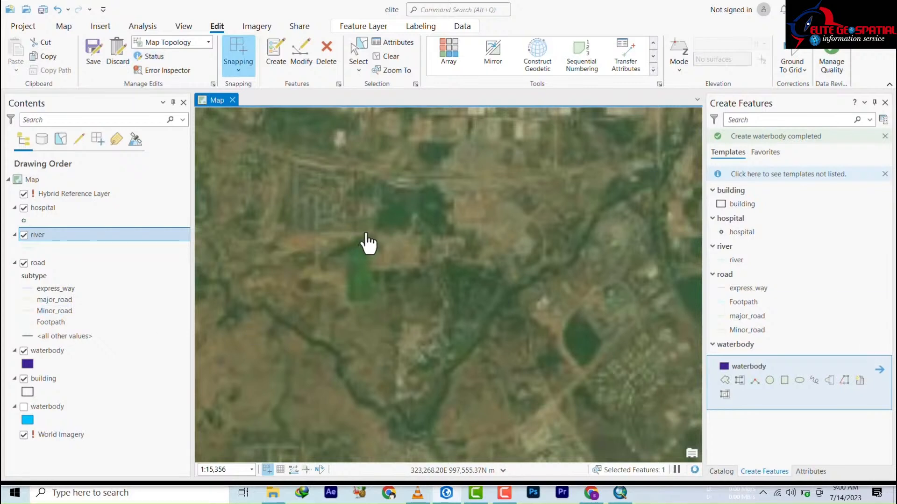
pyautogui.click(92, 63)
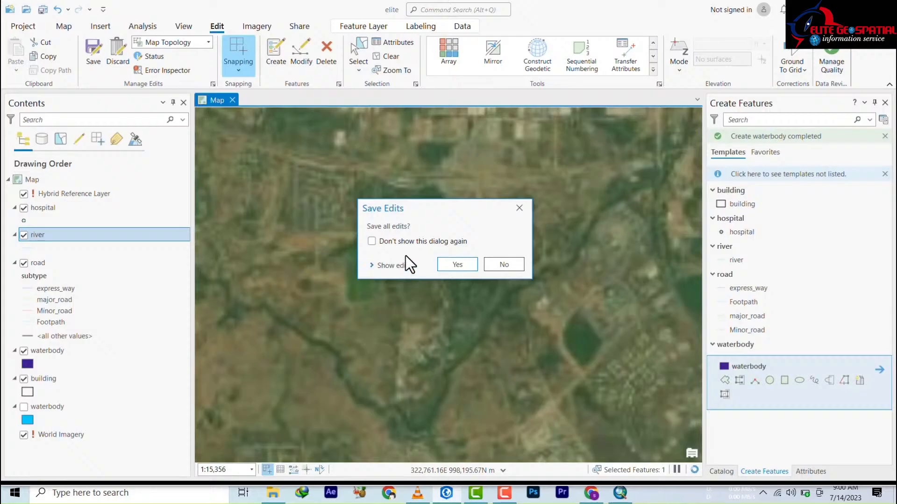
pyautogui.click(370, 241)
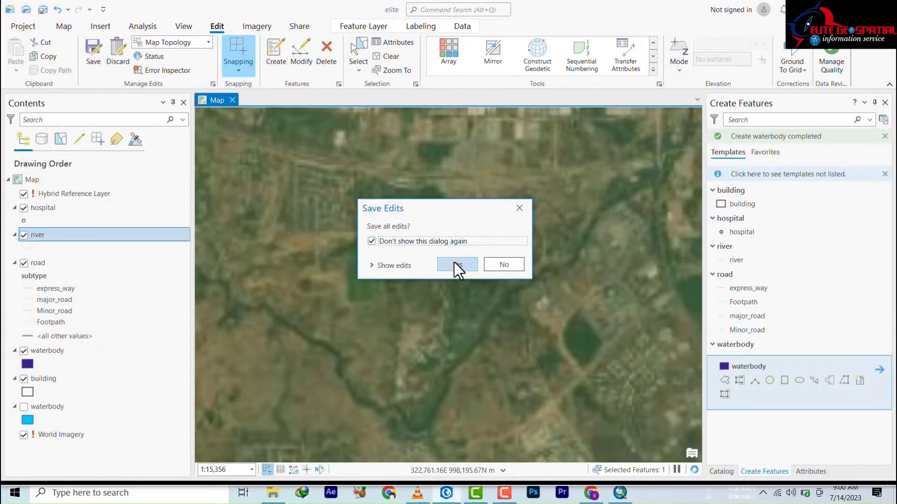
pyautogui.click(371, 265)
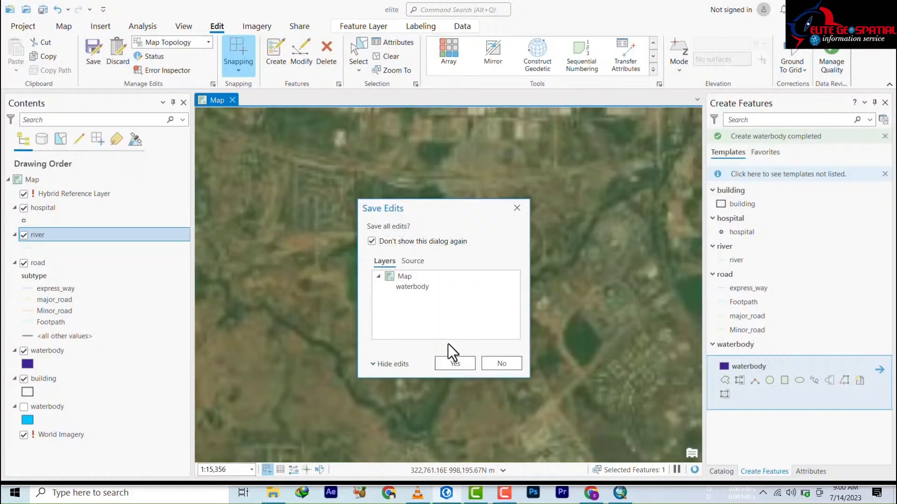
pyautogui.click(454, 364)
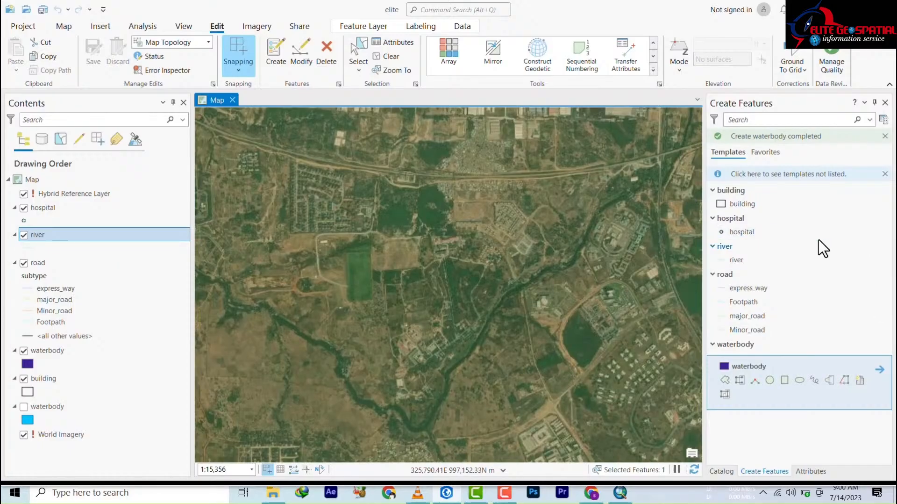
# Start a river line where the river enters the imagery in the northeast and trace it south to the expressway crossing.
pyautogui.click(713, 191)
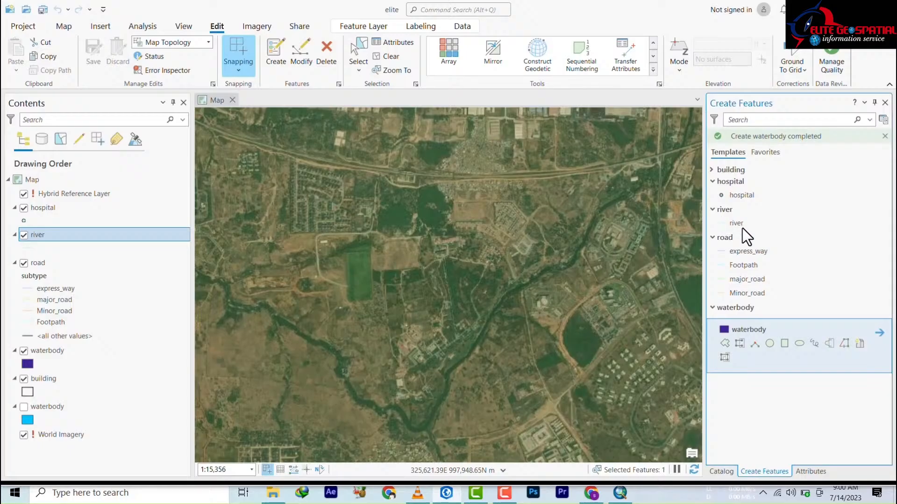
pyautogui.click(737, 247)
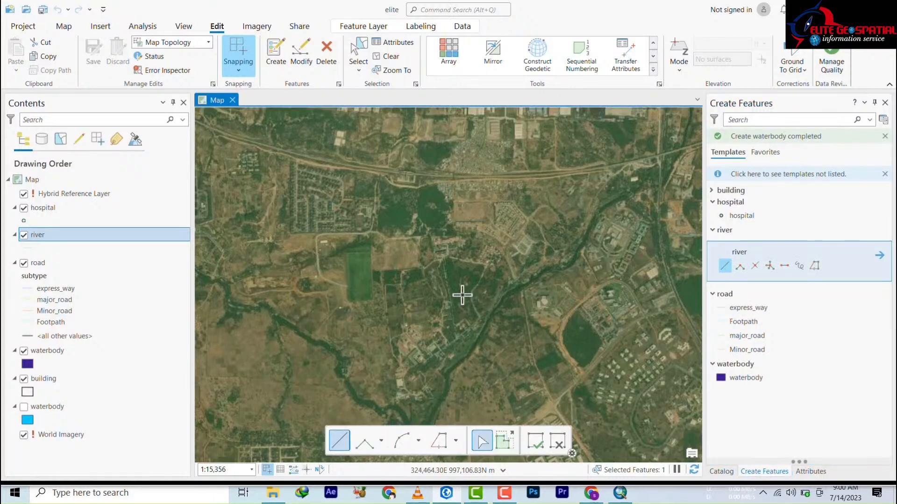
pyautogui.scroll(2, 477, 288)
pyautogui.scroll(-2, 477, 287)
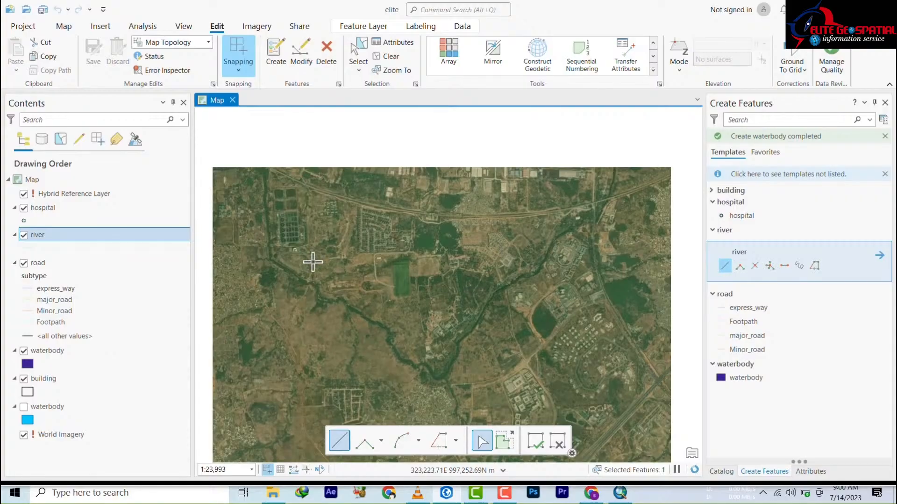
pyautogui.scroll(-2, 635, 244)
pyautogui.moveTo(635, 244); pyautogui.dragTo(446, 394)
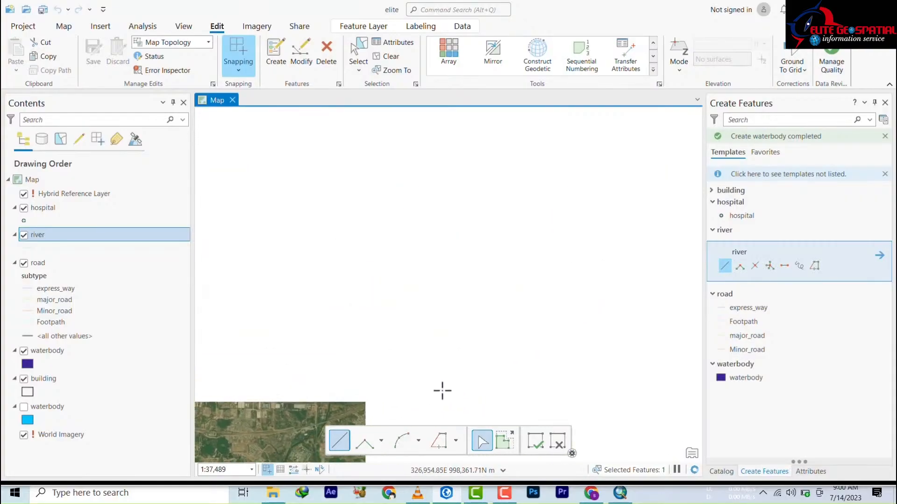
pyautogui.moveTo(306, 375); pyautogui.dragTo(500, 218)
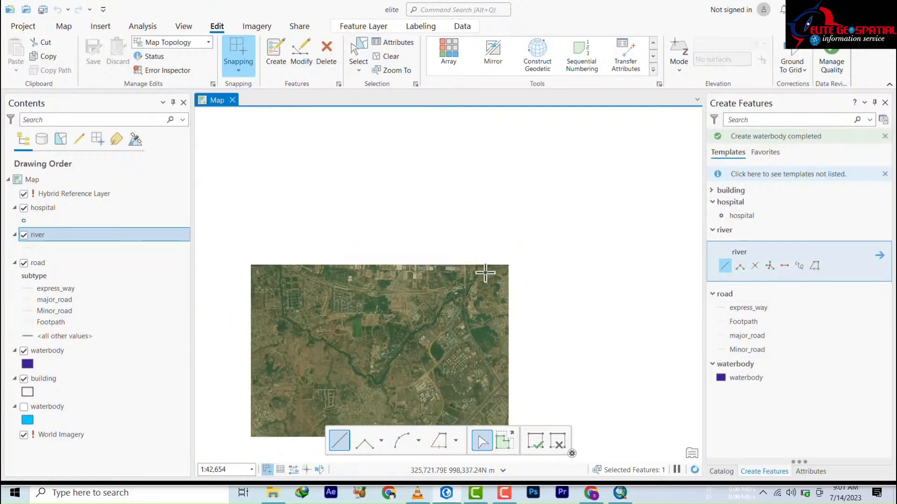
pyautogui.scroll(3, 485, 273)
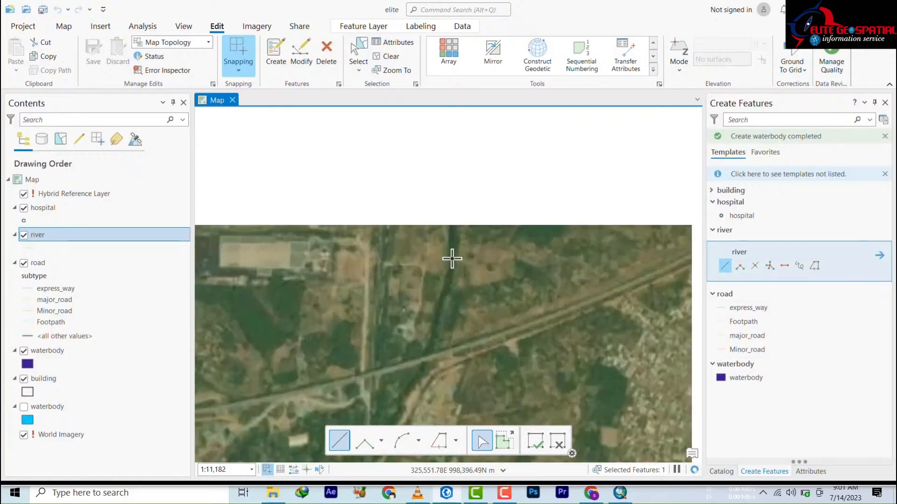
pyautogui.scroll(2, 452, 257)
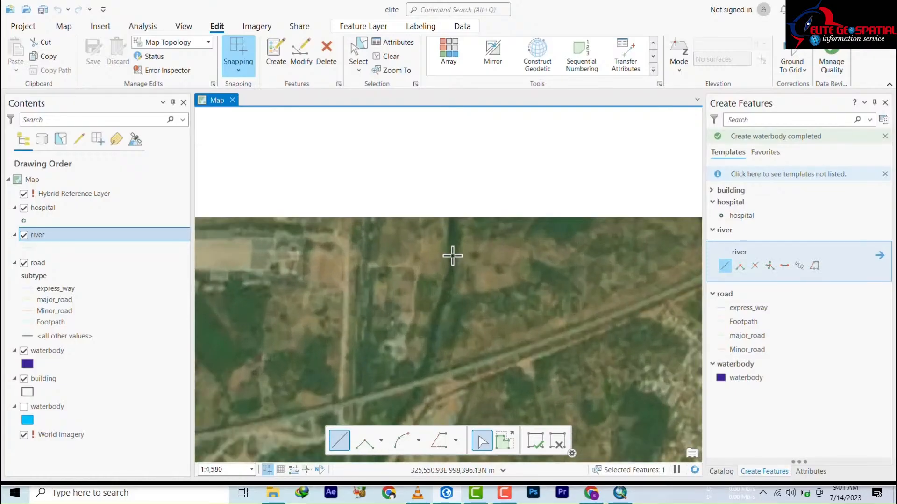
pyautogui.click(453, 226)
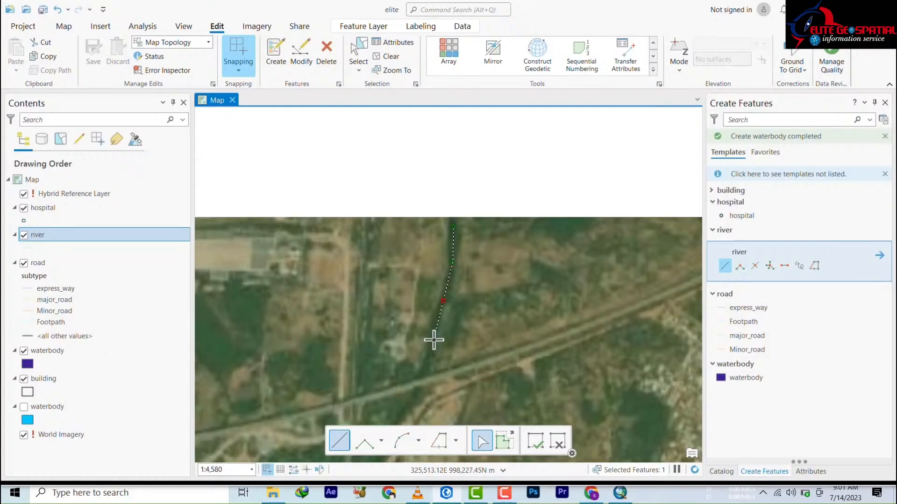
pyautogui.moveTo(430, 336); pyautogui.dragTo(551, 178)
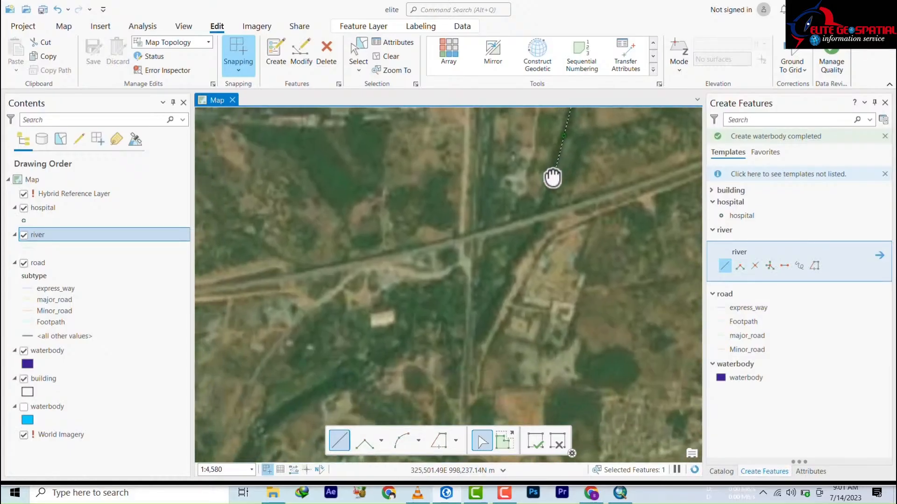
pyautogui.click(547, 201)
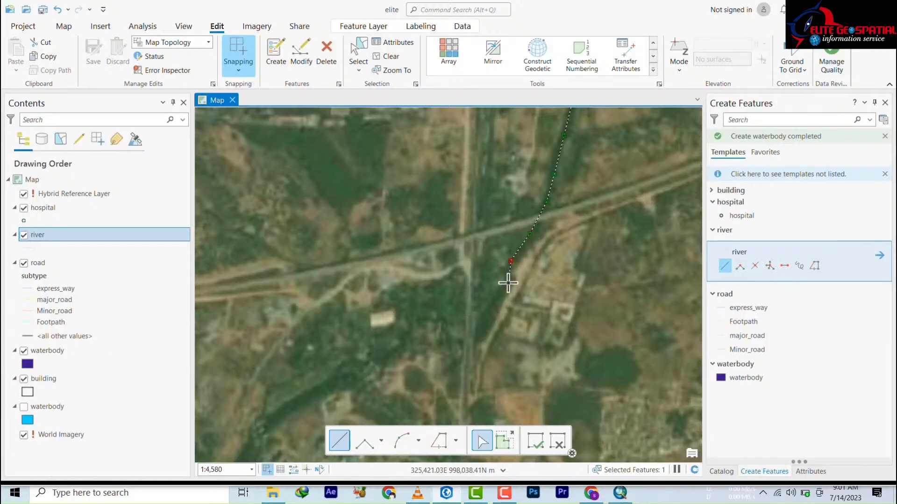
# Continue the river line southwest past the expressway and around the large curved building complex, dismissing the low-battery notice.
pyautogui.scroll(-5, 508, 282)
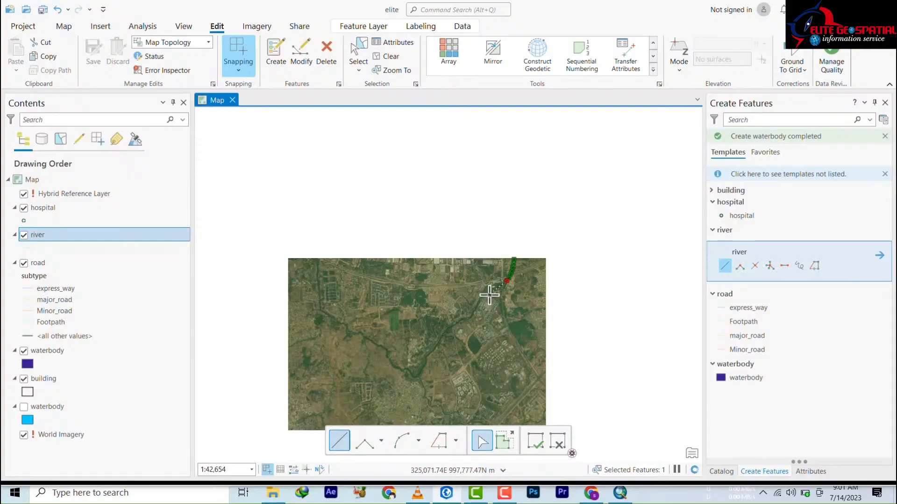
pyautogui.scroll(2, 490, 292)
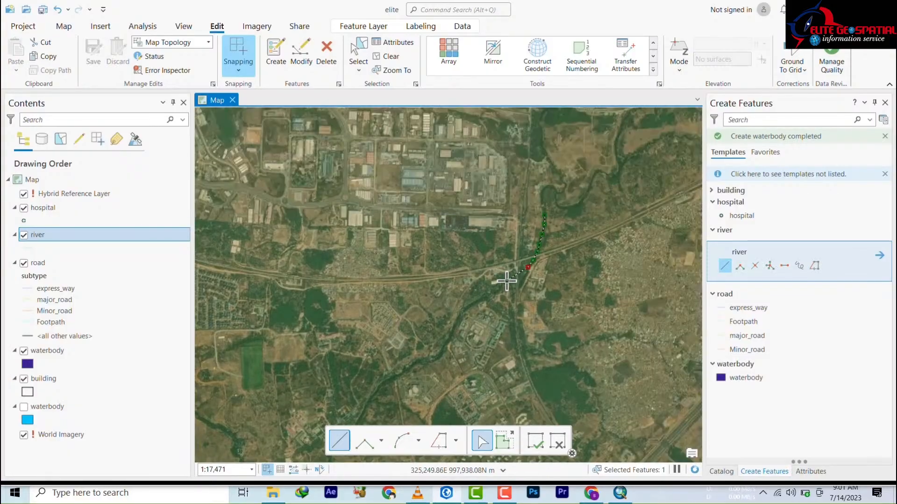
pyautogui.scroll(-2, 507, 283)
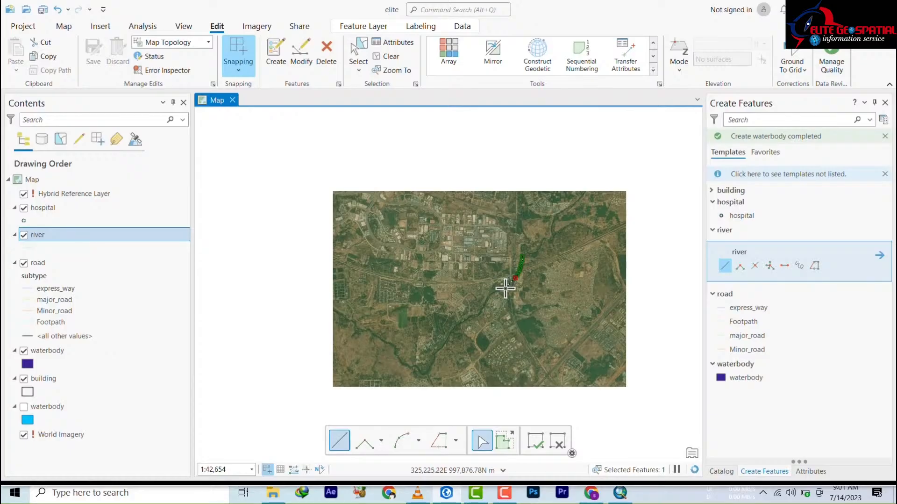
pyautogui.scroll(4, 507, 282)
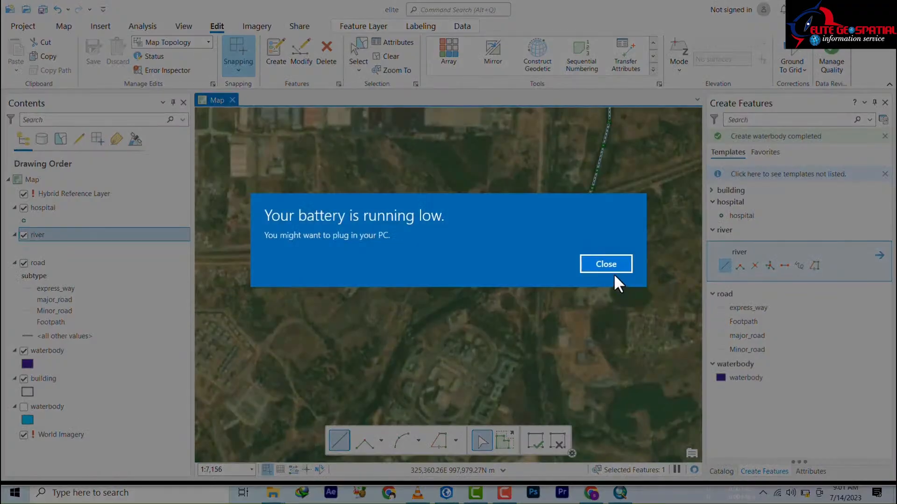
pyautogui.click(606, 264)
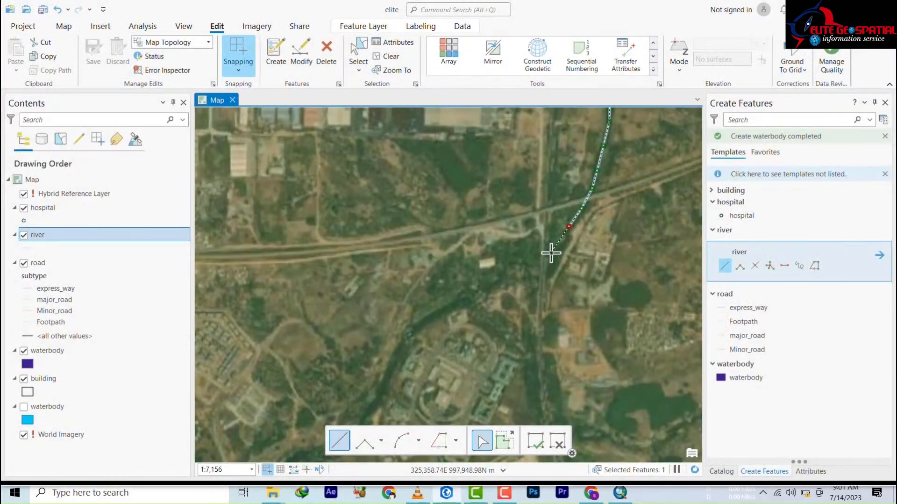
pyautogui.click(516, 277)
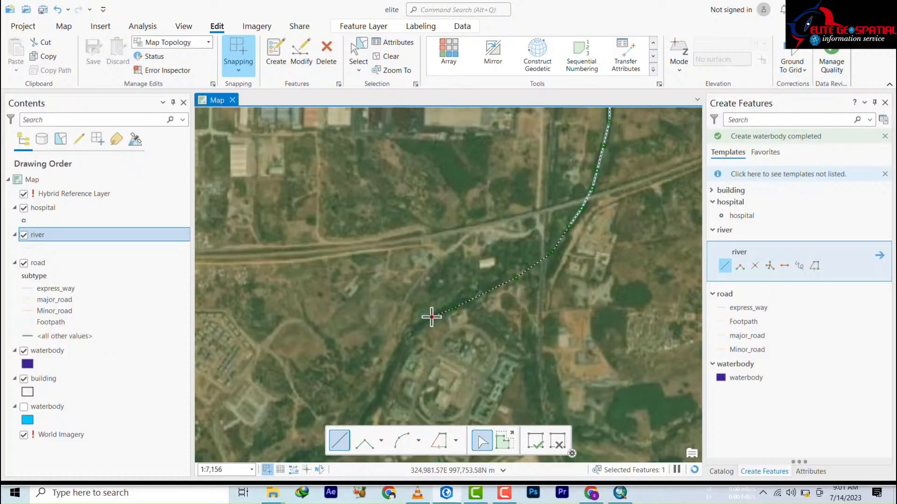
pyautogui.click(413, 331)
# Trace the river line through the westward bend to the cleared building site on its south bank.
pyautogui.moveTo(390, 375); pyautogui.dragTo(556, 140)
pyautogui.click(542, 163)
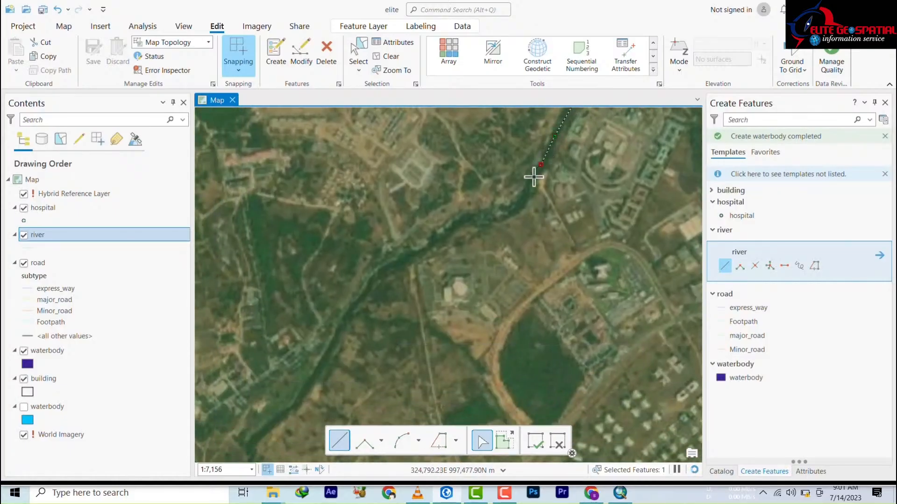
pyautogui.click(524, 200)
pyautogui.click(512, 214)
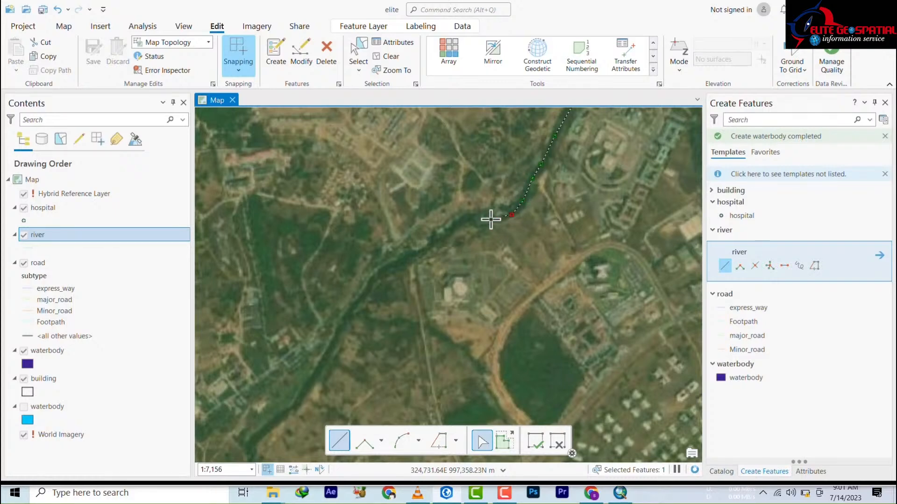
pyautogui.click(455, 221)
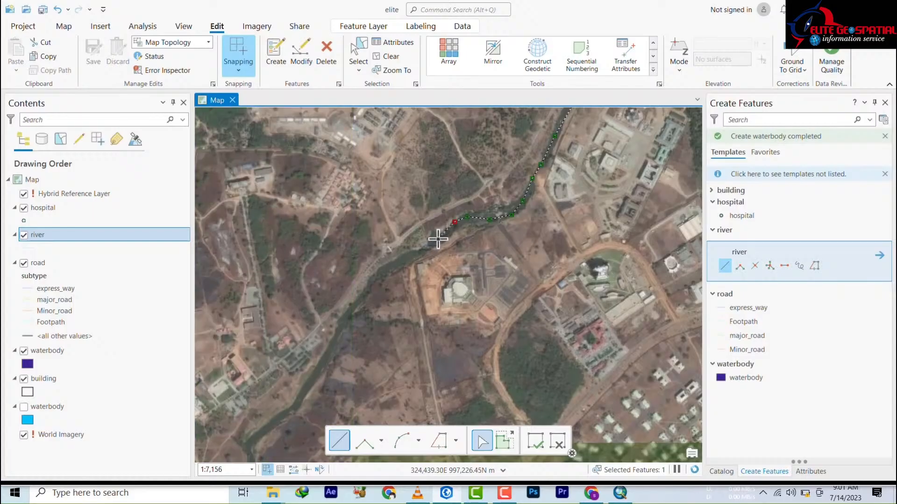
pyautogui.click(437, 239)
pyautogui.click(410, 256)
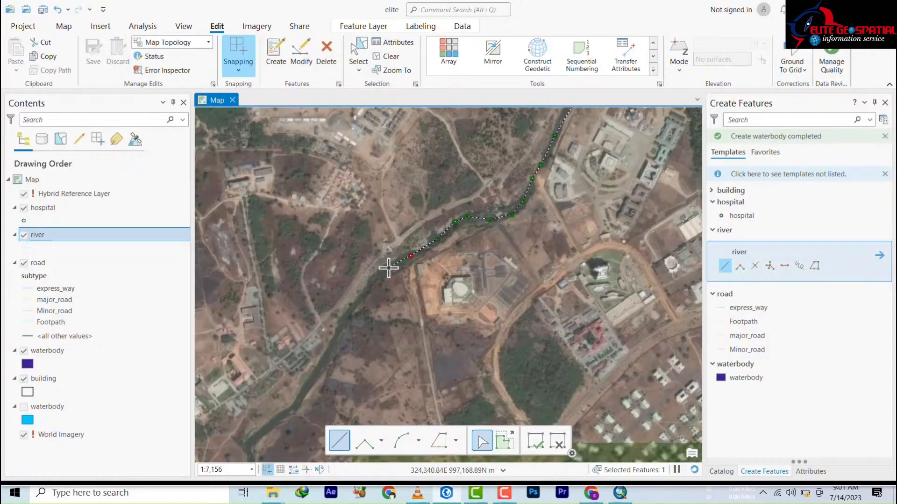
# Trace the remaining river stretch southwest past the riverside building compound and finish the line.
pyautogui.click(369, 282)
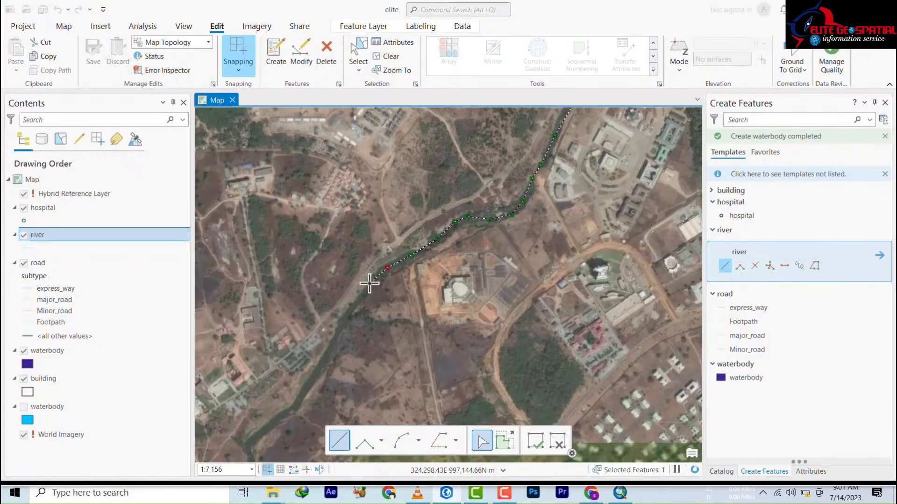
pyautogui.click(346, 317)
pyautogui.click(327, 353)
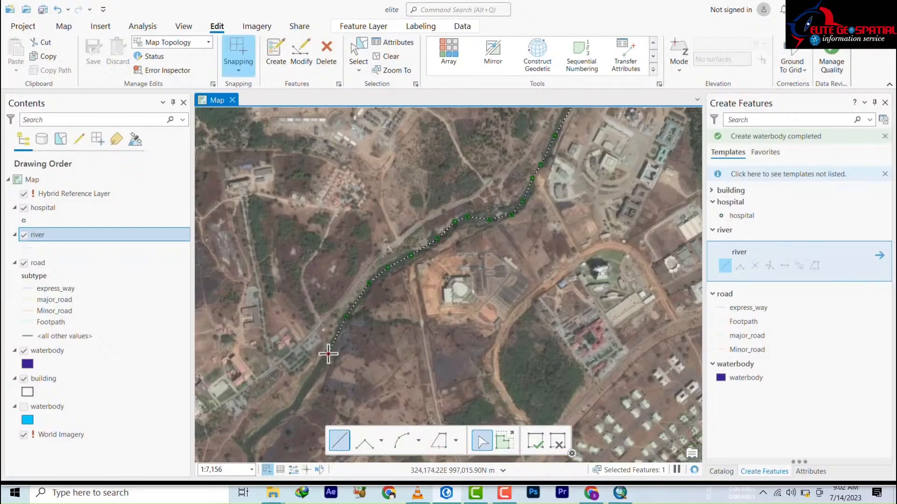
pyautogui.click(309, 380)
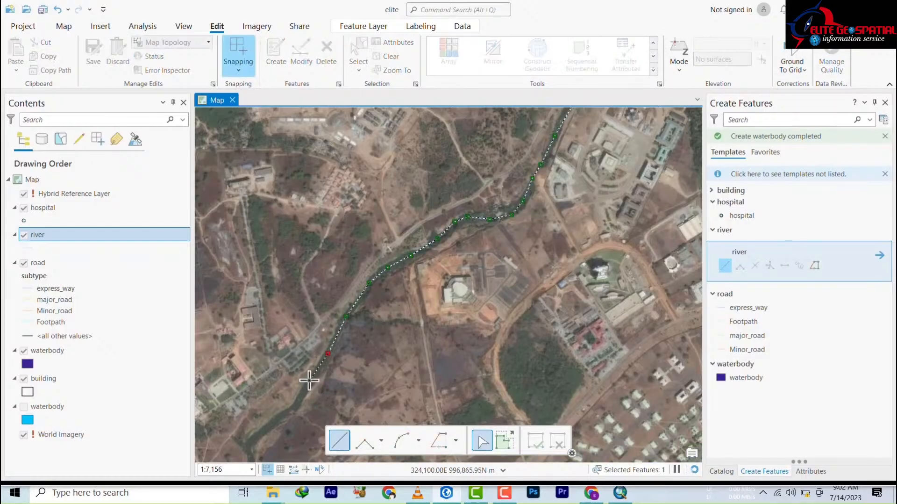
pyautogui.doubleClick(294, 406)
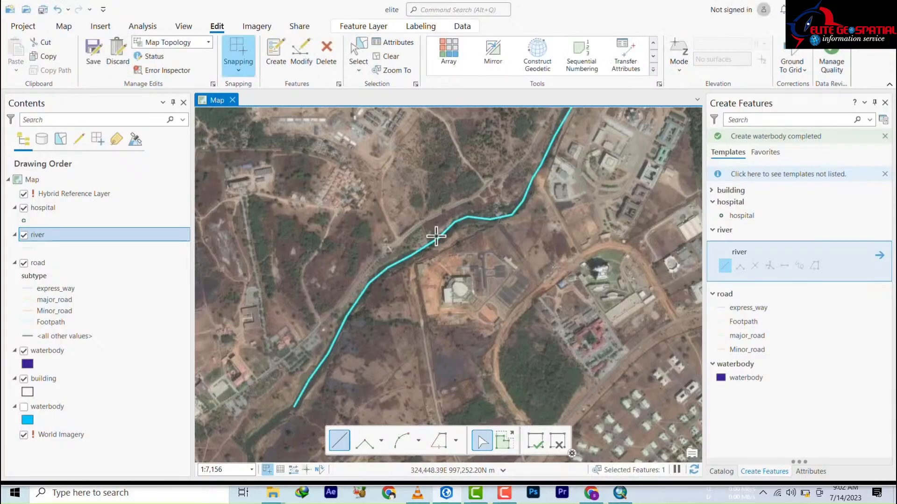
pyautogui.scroll(3, 431, 235)
pyautogui.scroll(-2, 436, 239)
pyautogui.scroll(-3, 436, 239)
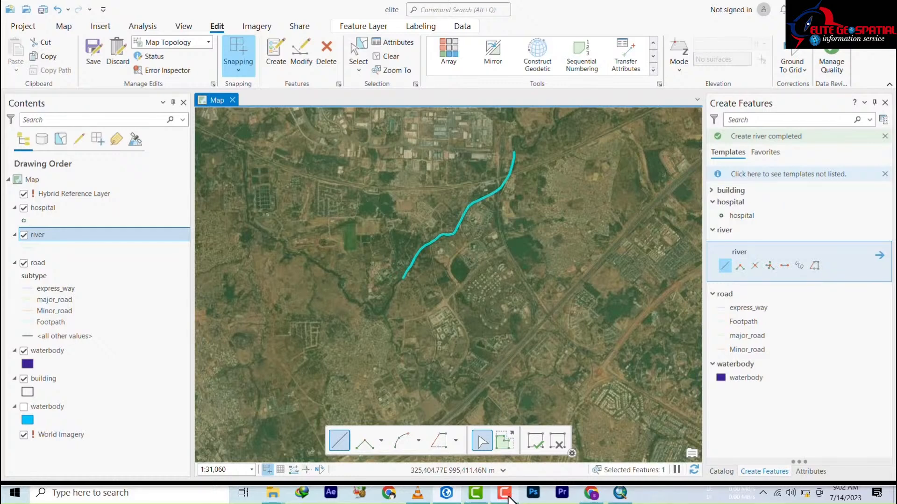
pyautogui.moveTo(509, 498)
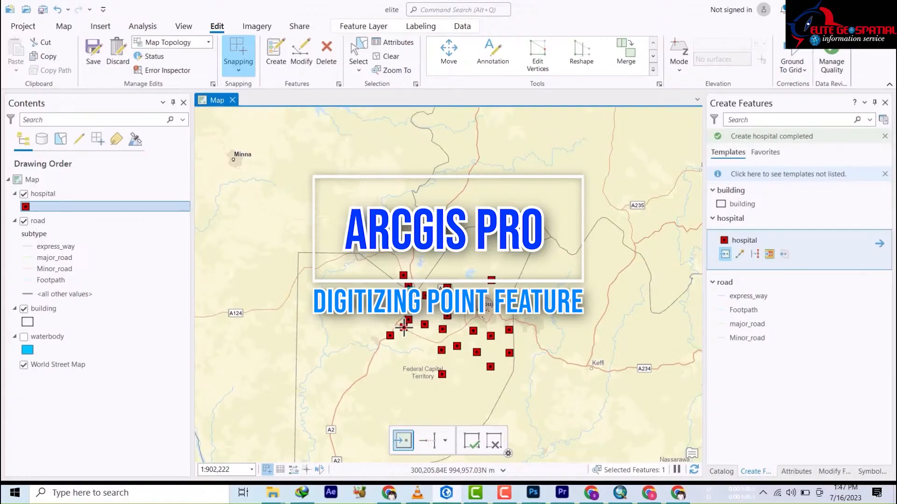
# Add another hospital point among the existing ones southwest of Abuja.
pyautogui.click(495, 394)
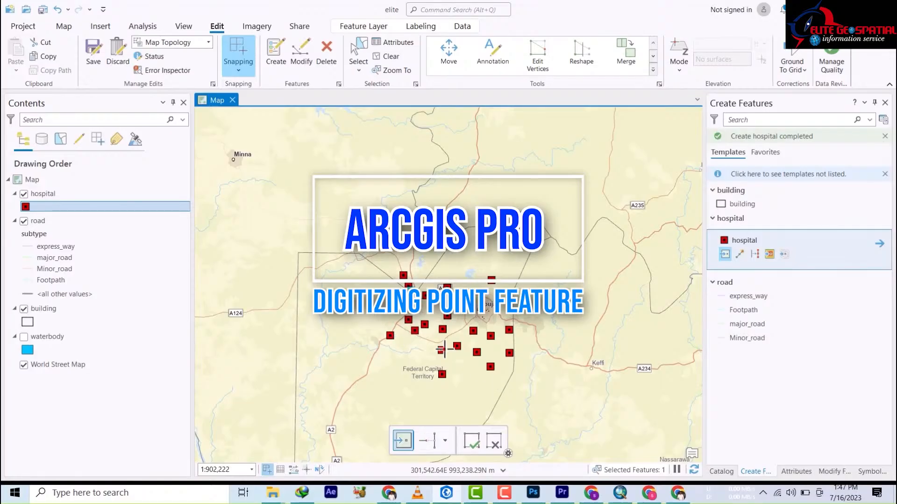
pyautogui.scroll(3, 468, 369)
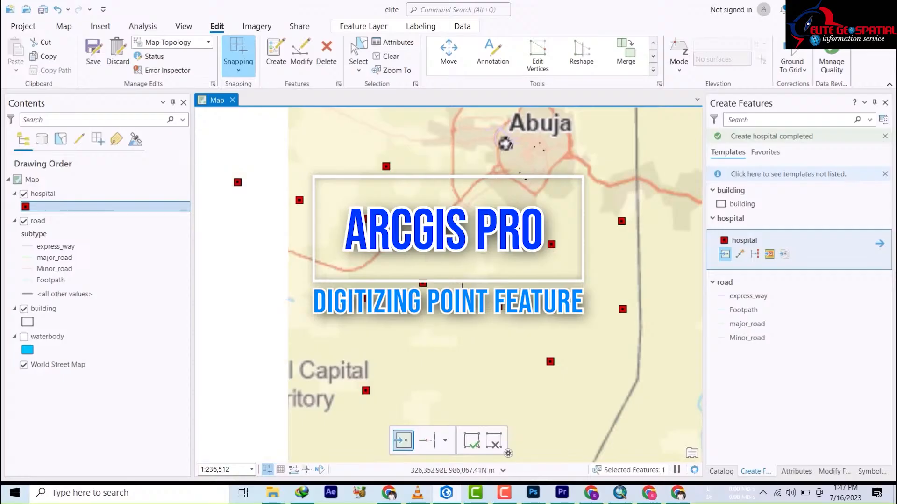
# Save the edits made to the hospital points.
pyautogui.scroll(-3, 467, 327)
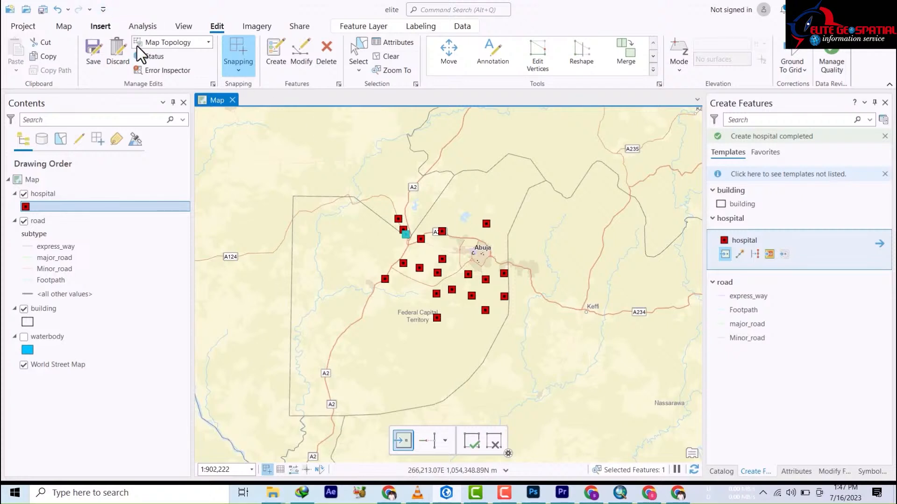
pyautogui.click(96, 59)
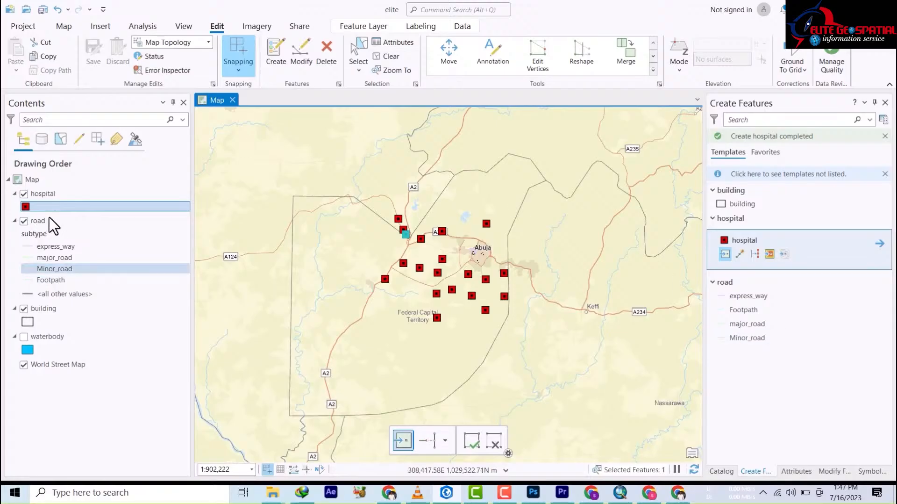
# Open the hospital layer's attribute table, examine the name, ownership and types fields of all records, and close the table.
pyautogui.click(44, 194)
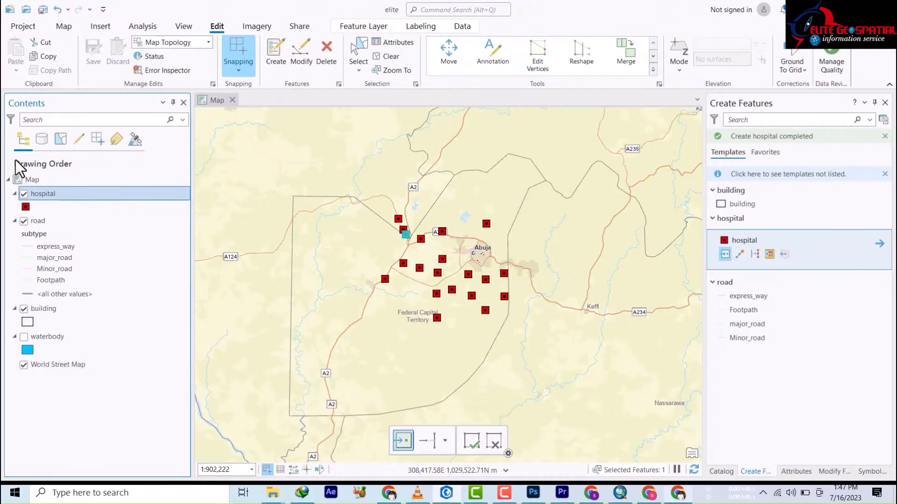
pyautogui.rightClick(41, 194)
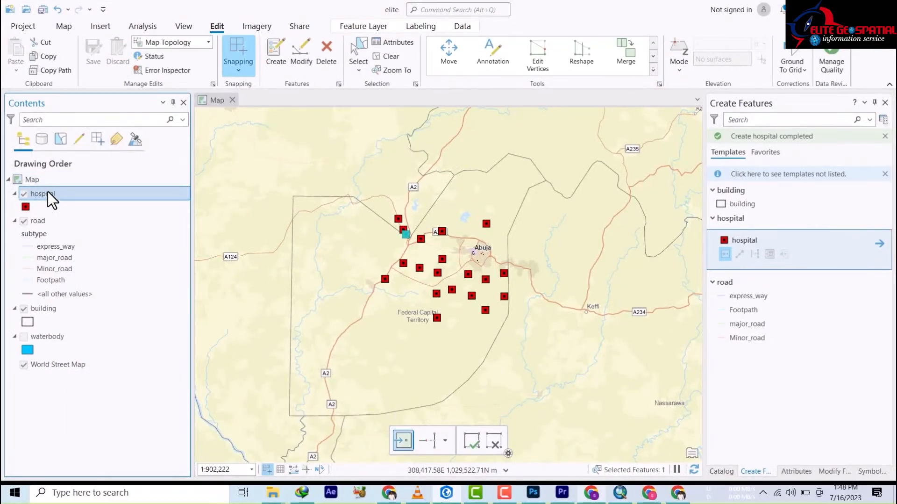
pyautogui.click(49, 194)
pyautogui.rightClick(57, 196)
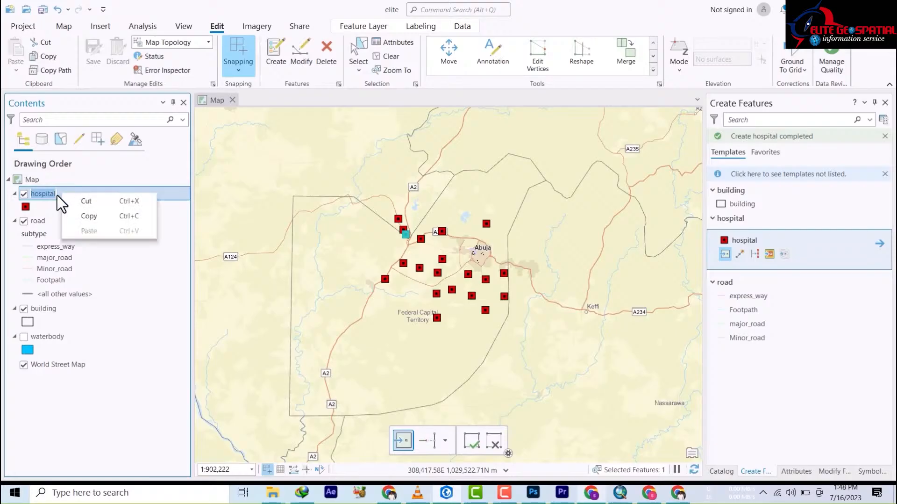
pyautogui.click(46, 236)
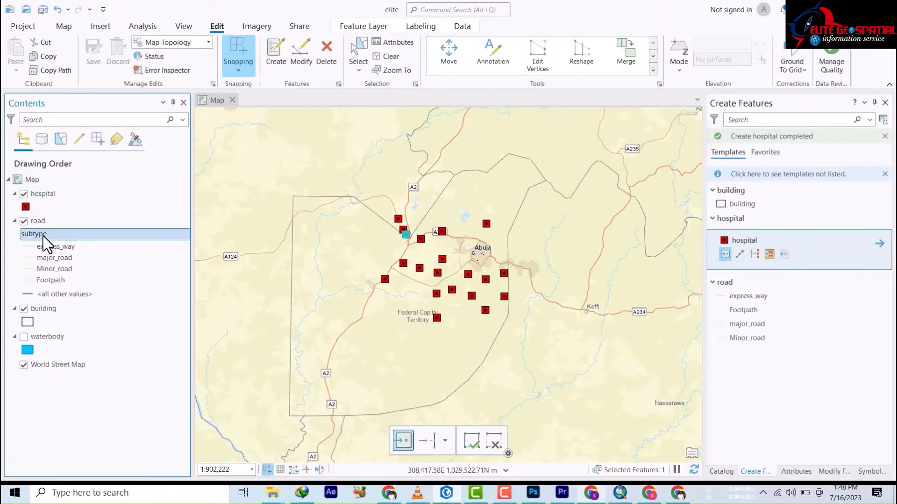
pyautogui.click(51, 198)
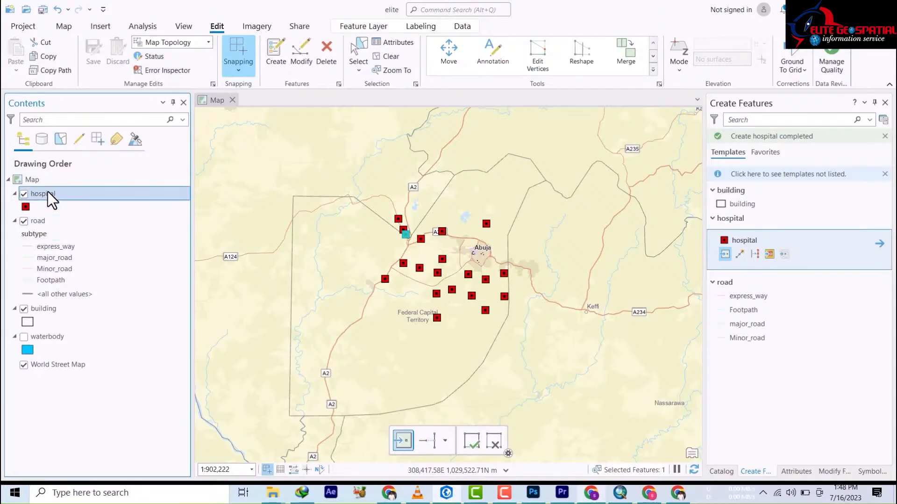
pyautogui.rightClick(49, 194)
pyautogui.click(94, 130)
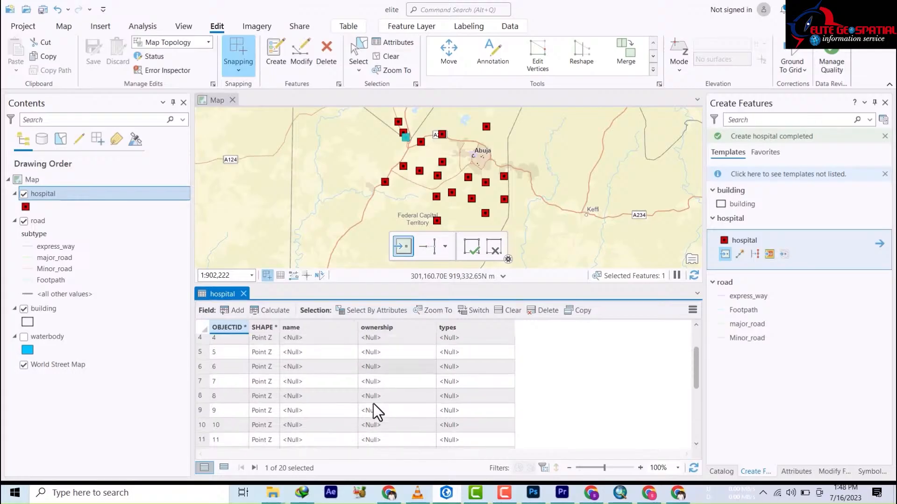
pyautogui.scroll(-5, 372, 411)
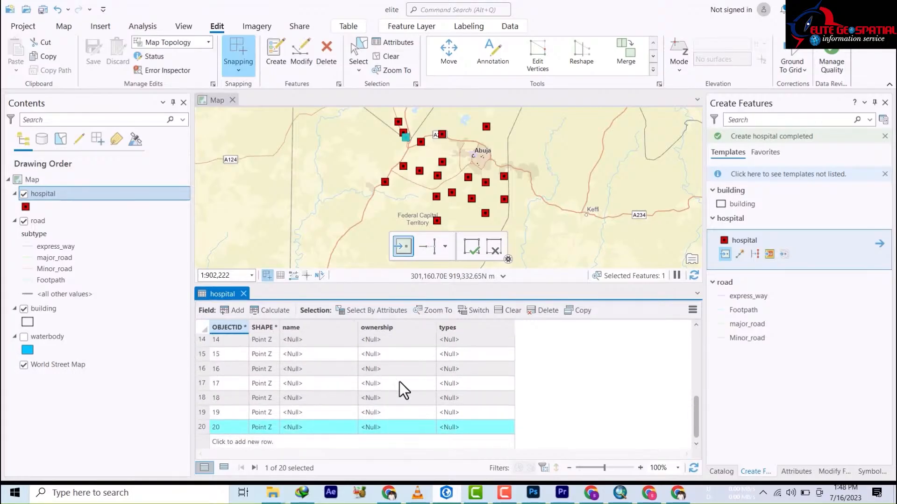
pyautogui.scroll(3, 406, 394)
pyautogui.scroll(2, 407, 396)
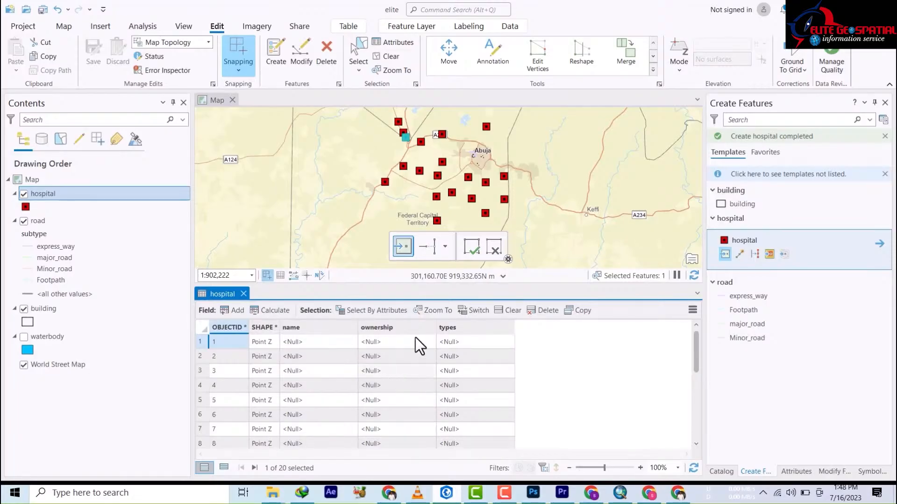
pyautogui.click(243, 293)
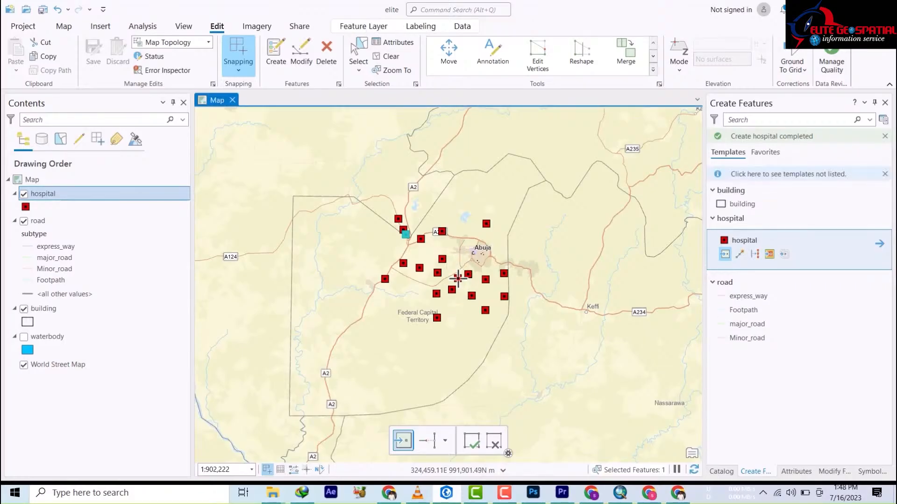
# Select the hospital point beside Dushekoro on the map for attribute editing.
pyautogui.scroll(4, 458, 279)
pyautogui.scroll(-5, 447, 291)
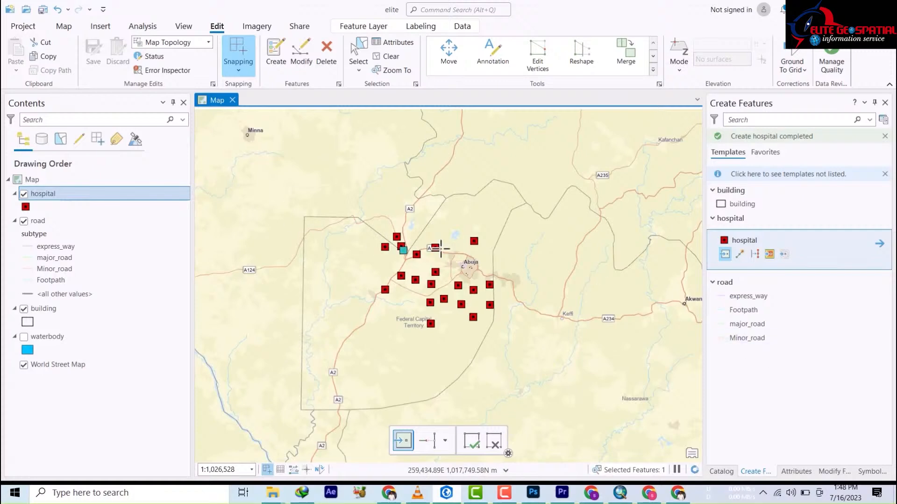
pyautogui.click(468, 257)
pyautogui.scroll(4, 461, 284)
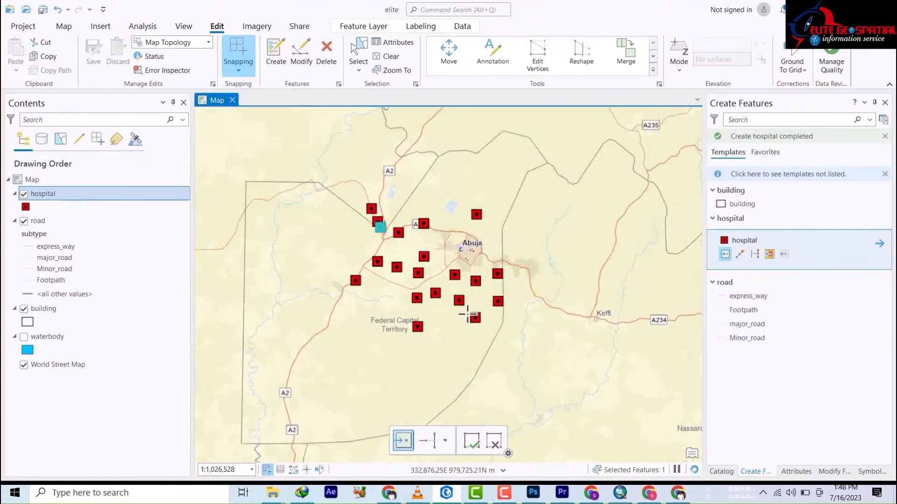
pyautogui.moveTo(464, 186); pyautogui.dragTo(503, 350)
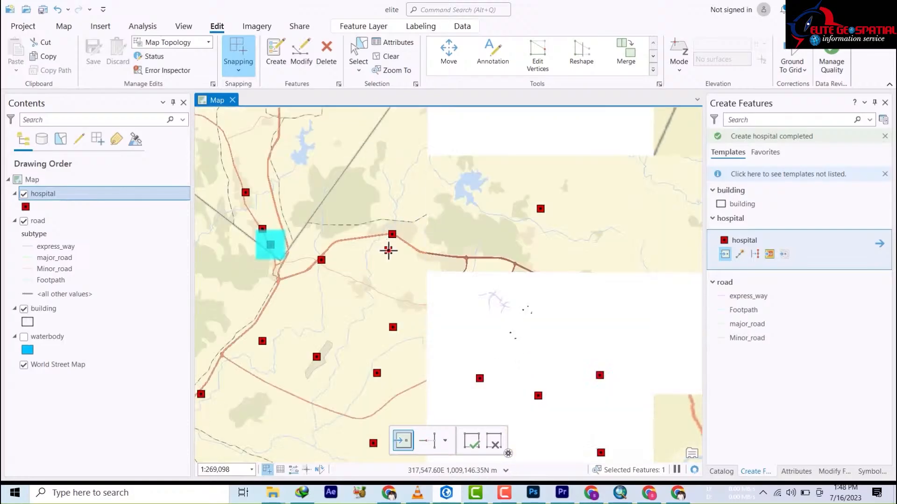
pyautogui.scroll(4, 387, 238)
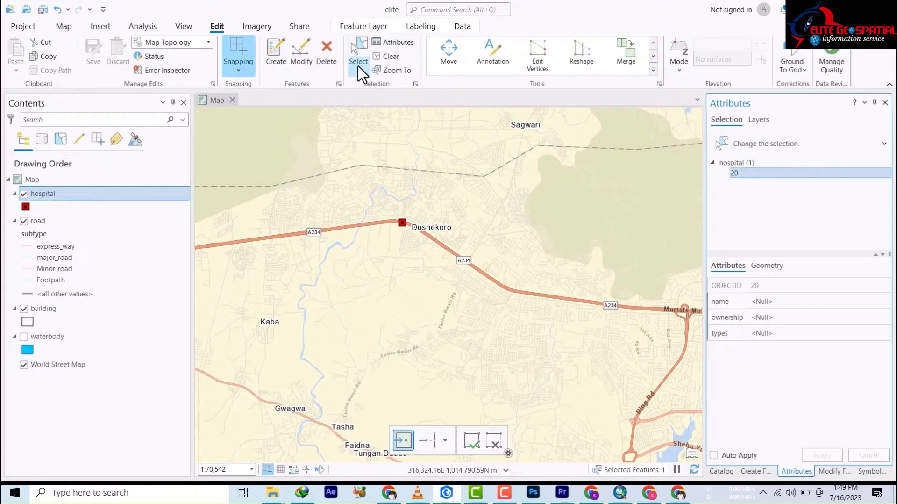
pyautogui.click(358, 51)
pyautogui.click(402, 223)
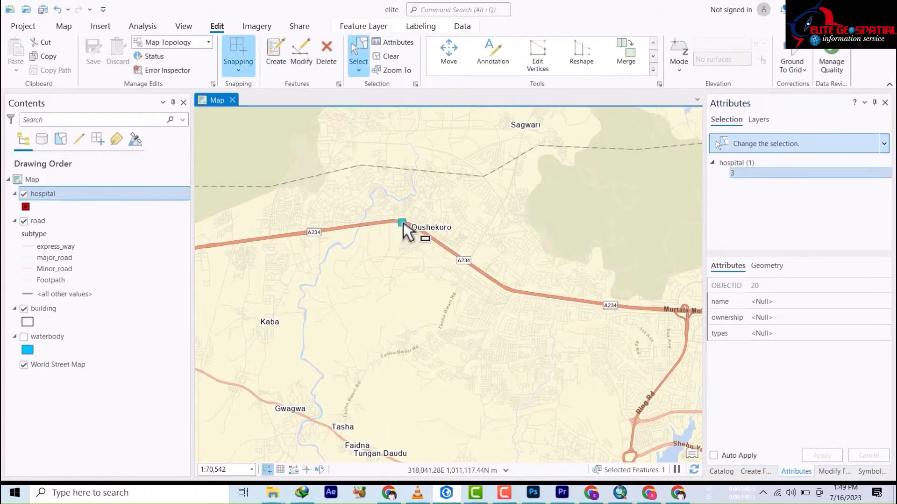
# Set the selected hospital's name to Dushekoro, ownership to FG and types to public, and apply the edits while selecting the point at Durumi.
pyautogui.click(779, 301)
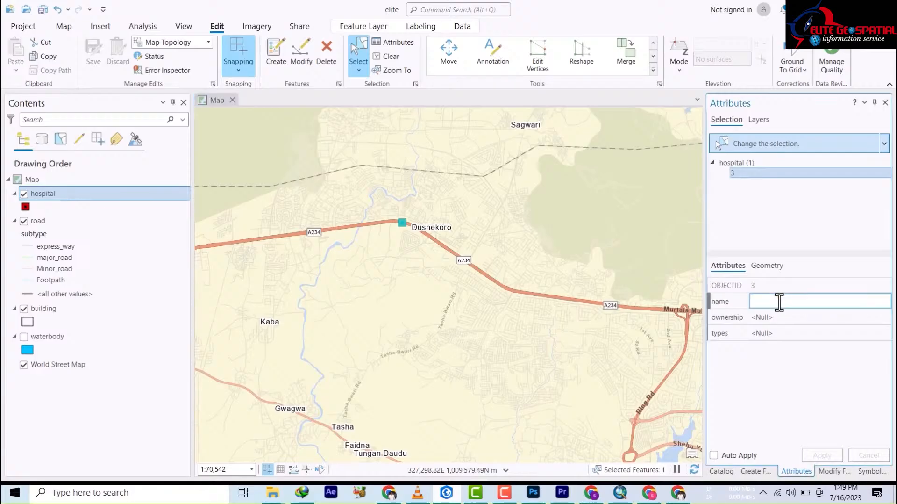
pyautogui.hotkey('alt', 'Tab')
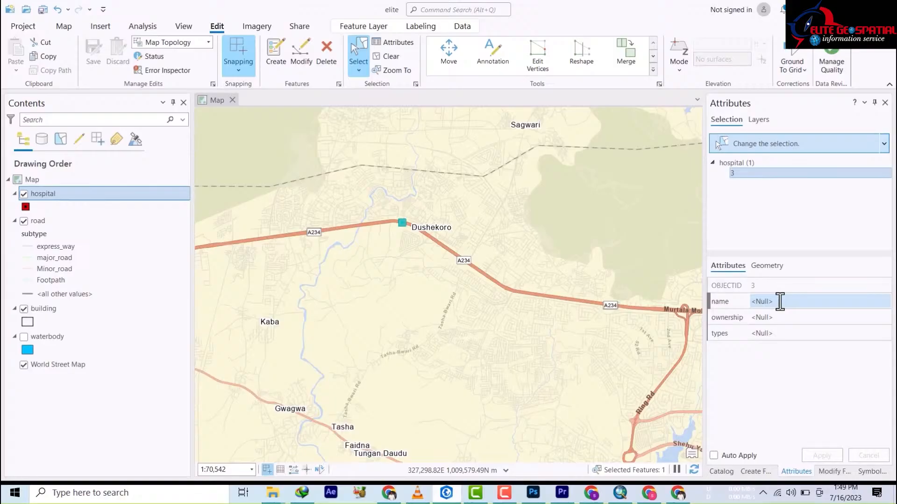
pyautogui.click(769, 302)
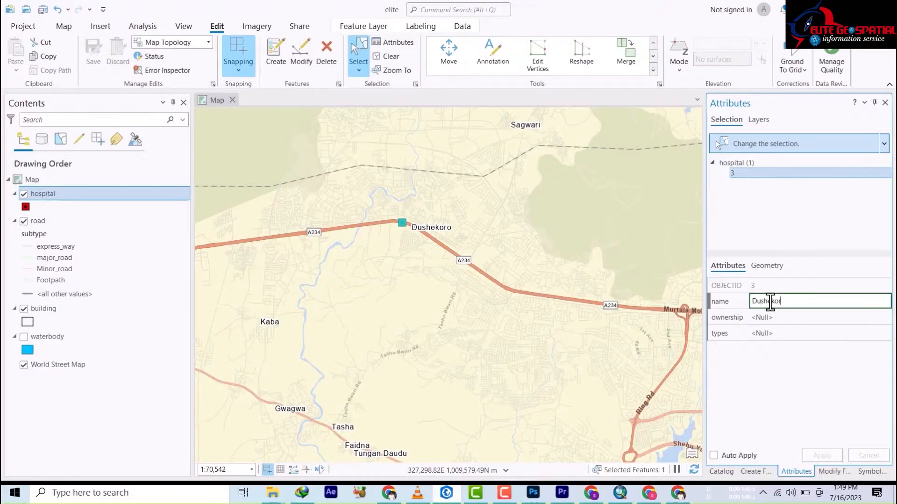
pyautogui.click(788, 321)
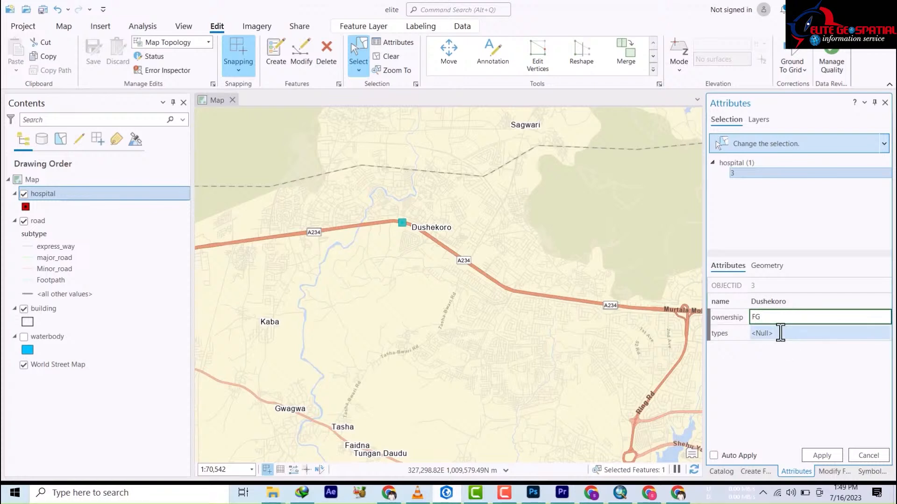
pyautogui.click(781, 332)
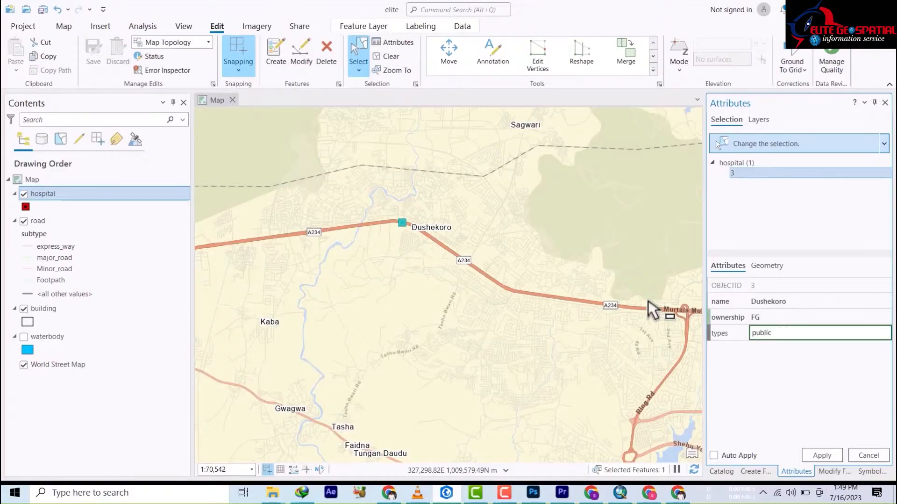
pyautogui.scroll(-4, 467, 375)
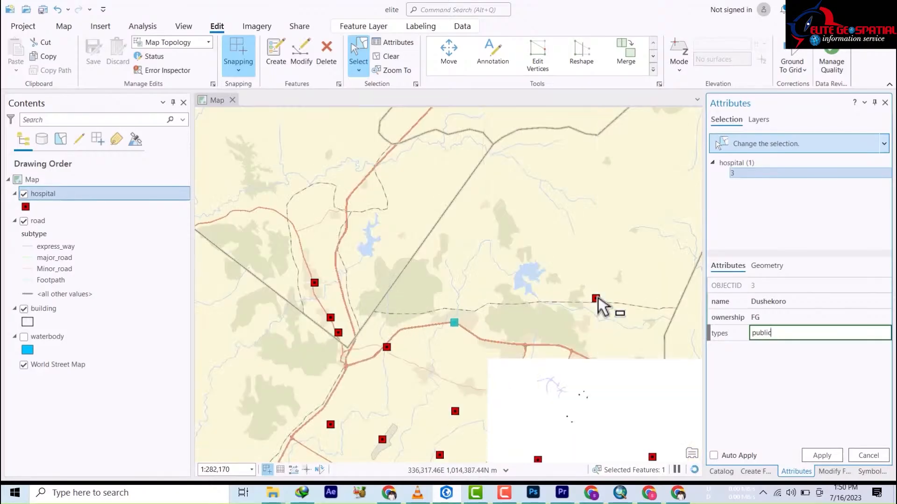
pyautogui.click(597, 298)
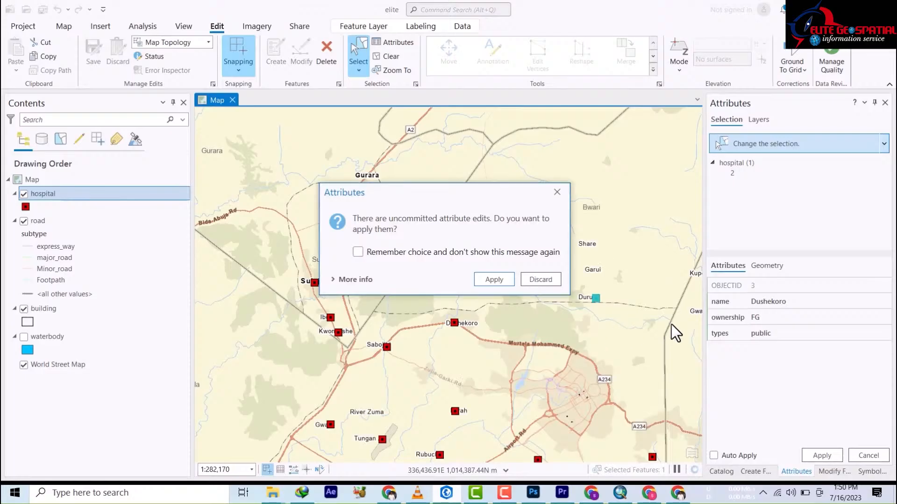
pyautogui.click(488, 279)
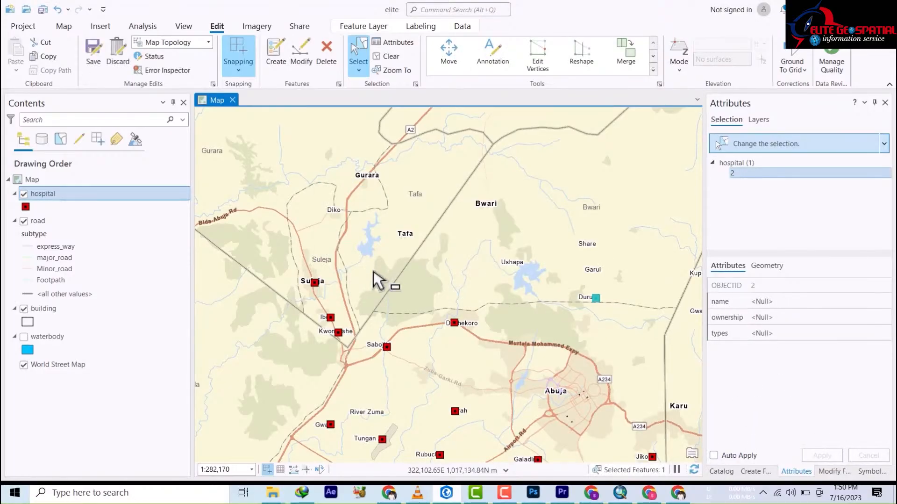
# Set the selected hospital's name to Durumi, ownership to FG and types to public, and apply the edits with Auto Apply turned on.
pyautogui.click(762, 301)
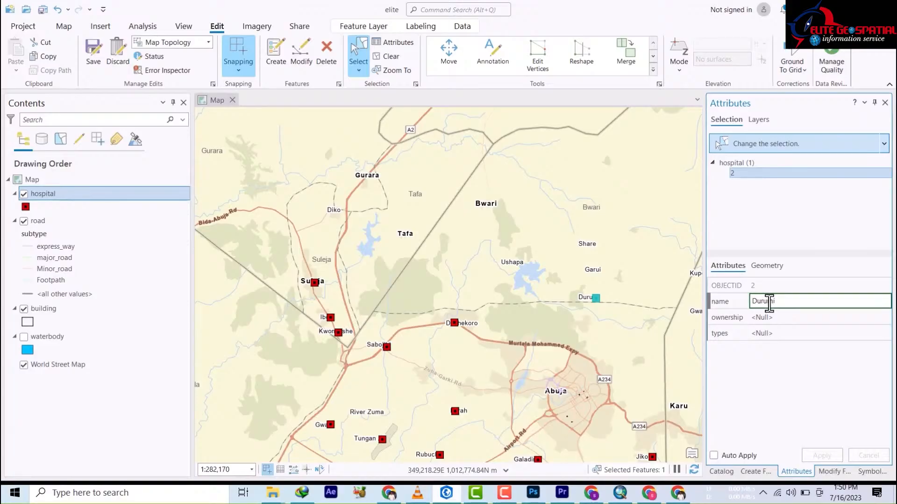
pyautogui.write('Durumi')
pyautogui.click(770, 317)
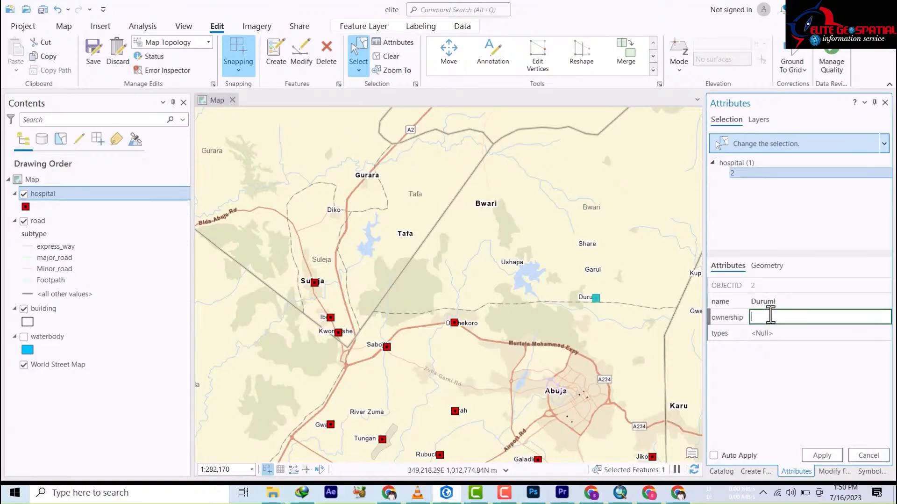
pyautogui.write('FFFFFG')
pyautogui.write('F')
pyautogui.write('G')
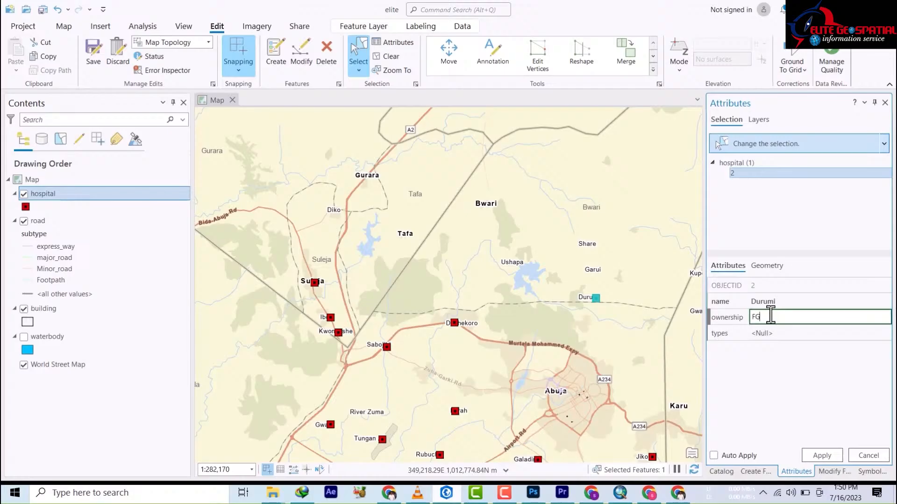
pyautogui.click(770, 333)
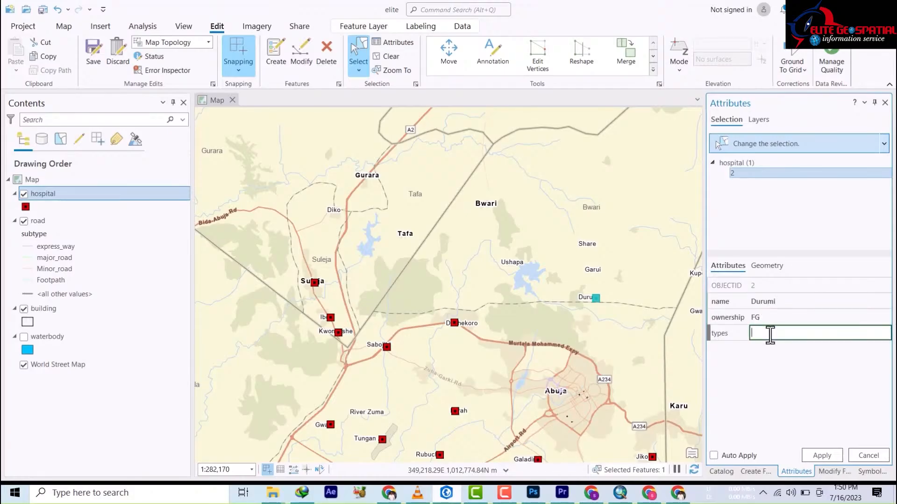
pyautogui.write('public')
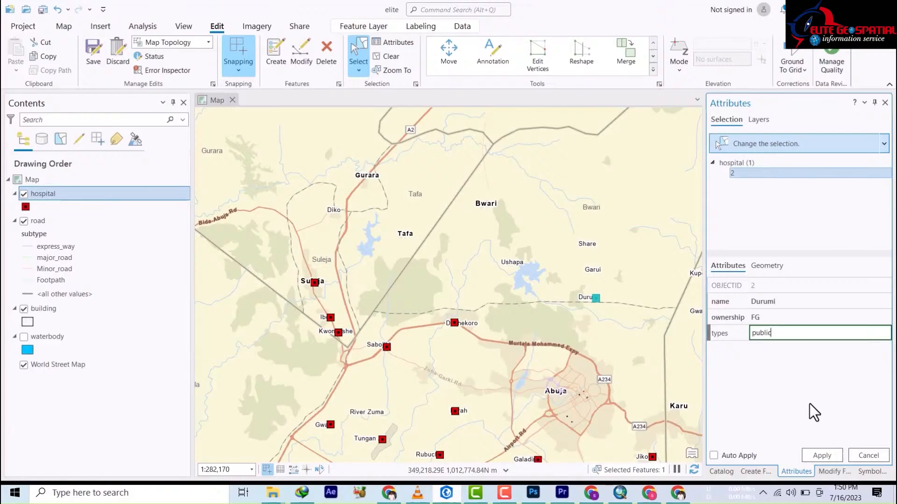
pyautogui.click(823, 455)
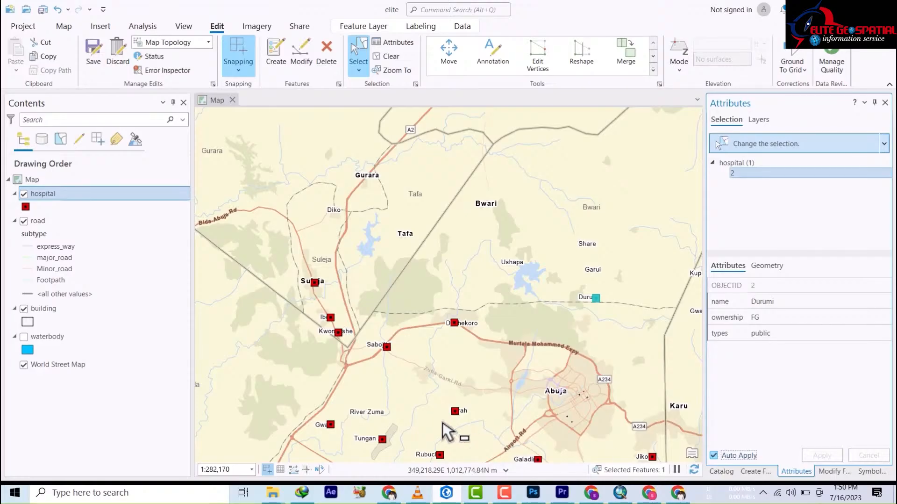
# Select the hospital point at Furah on the map and set its name attribute to Furah.
pyautogui.click(457, 411)
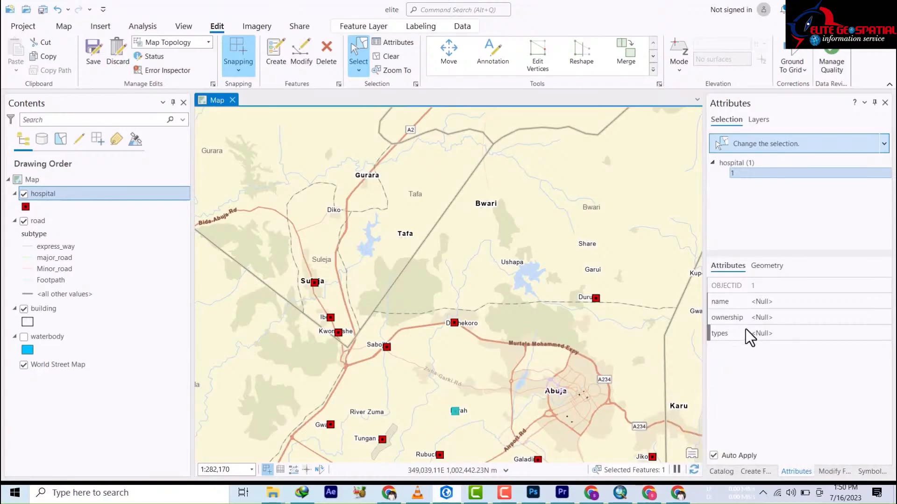
pyautogui.click(761, 303)
pyautogui.click(763, 303)
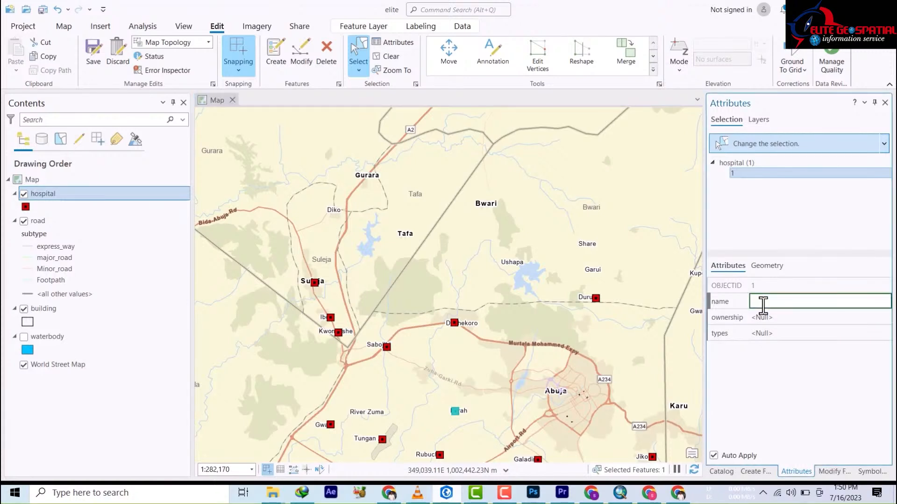
pyautogui.write('Fu')
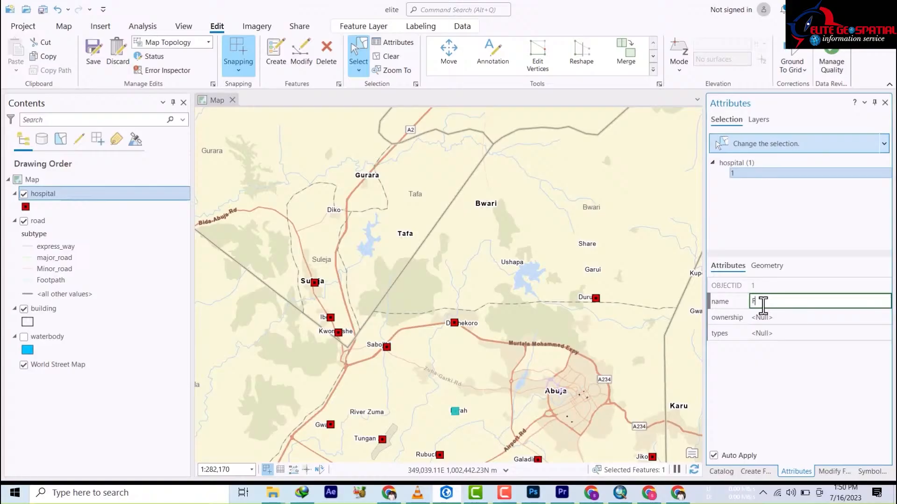
pyautogui.write('r')
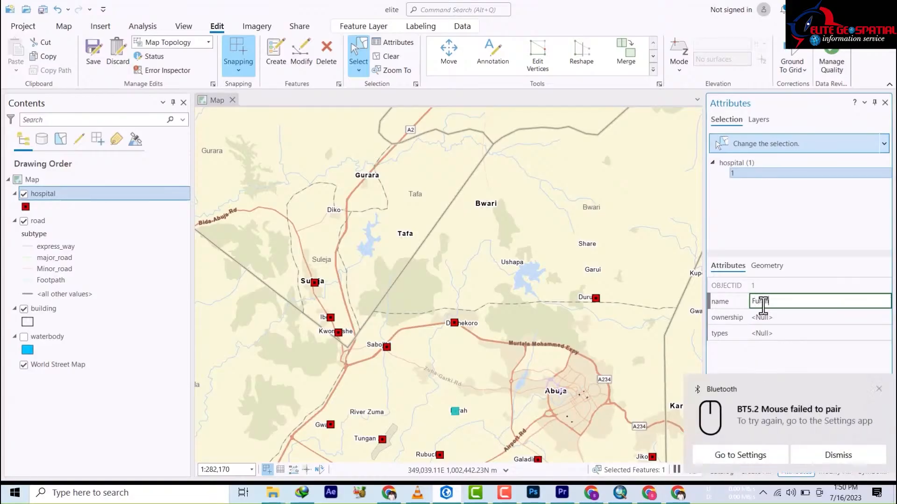
pyautogui.write('ah')
# Set the Furah hospital's ownership to FG and types to public, and save the edits with the selection cleared.
pyautogui.click(769, 320)
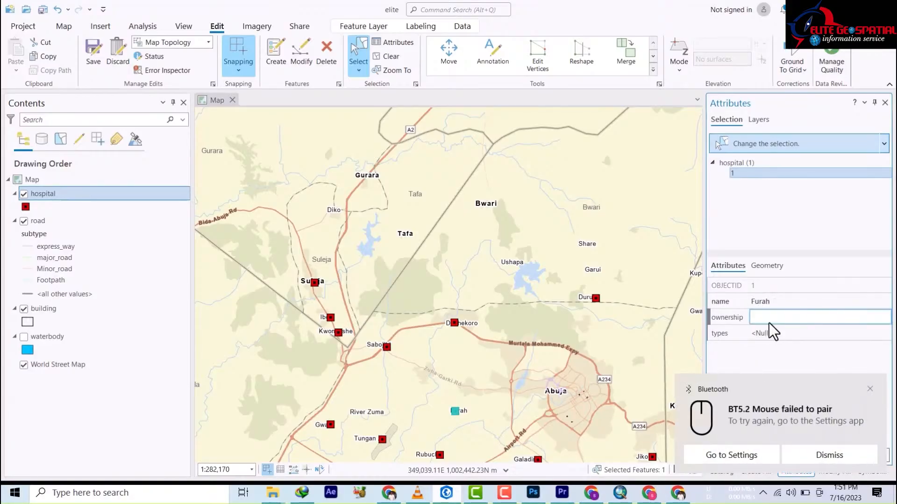
pyautogui.click(869, 390)
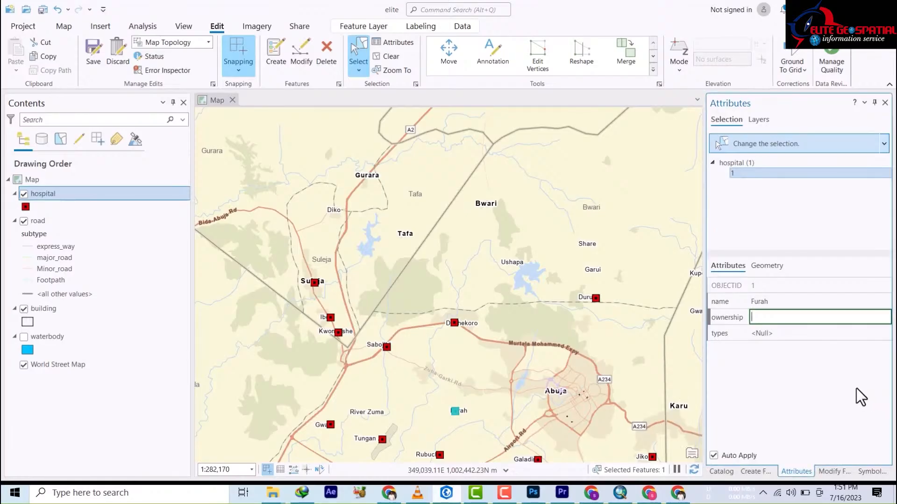
pyautogui.write('F')
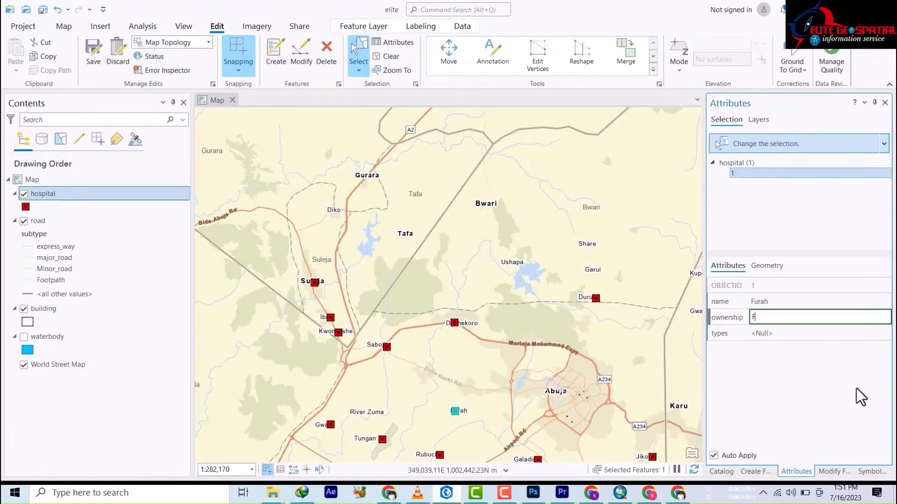
pyautogui.write('G')
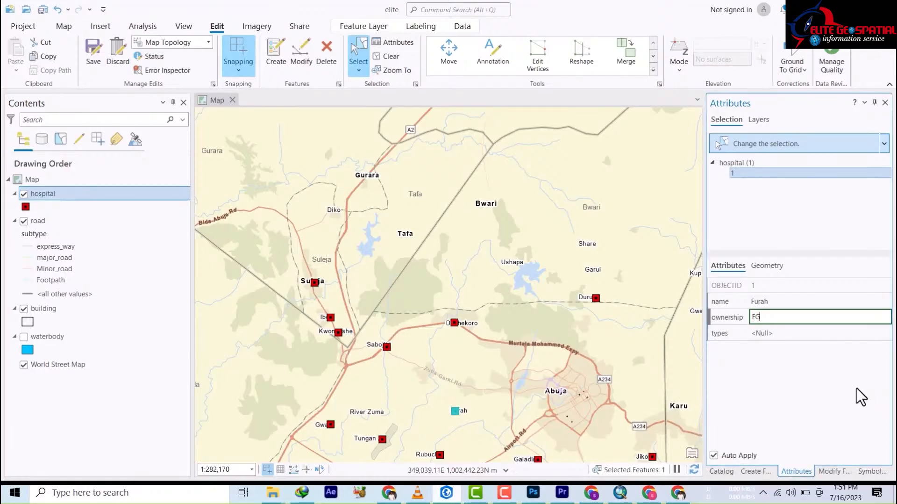
pyautogui.click(810, 333)
pyautogui.write('p')
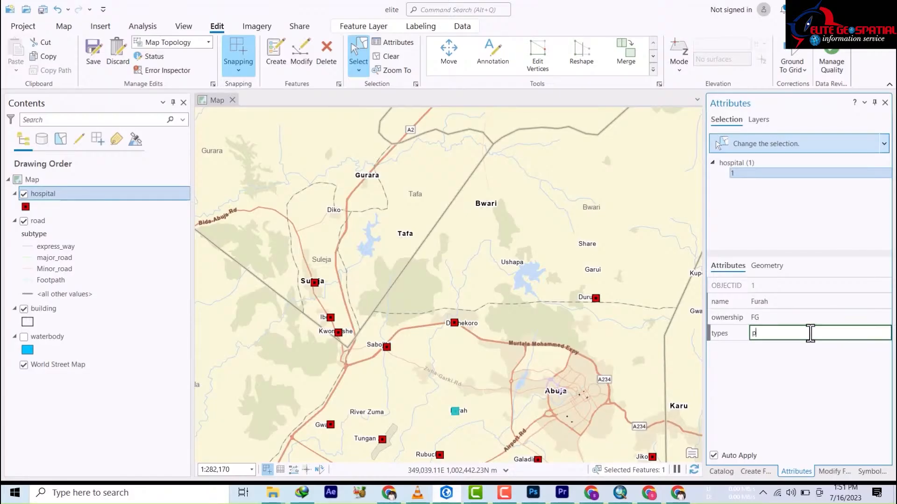
pyautogui.write('ublic')
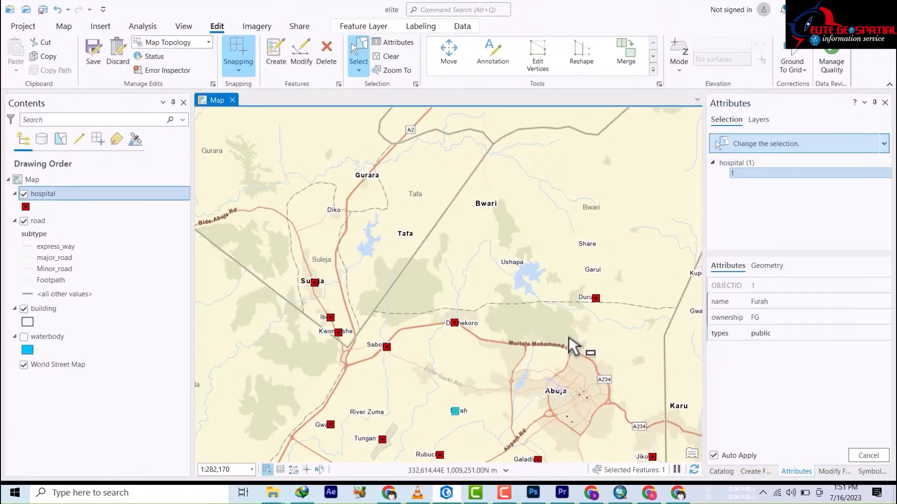
pyautogui.click(573, 347)
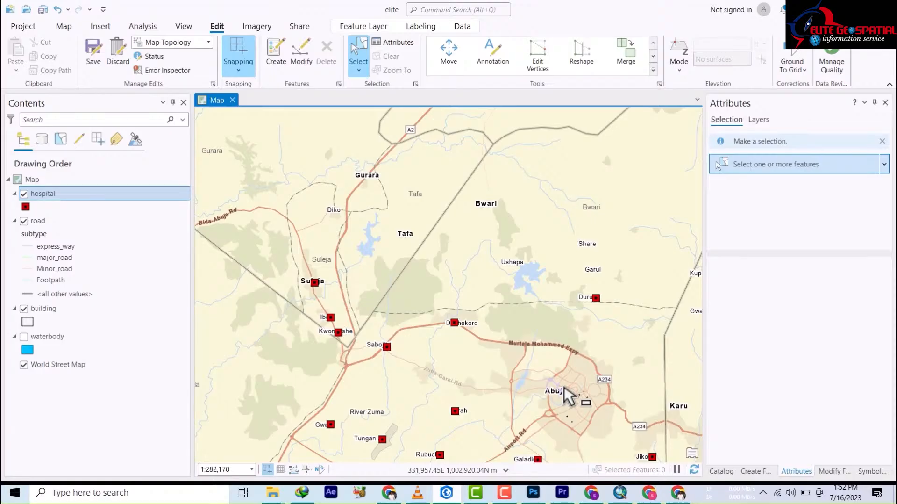
pyautogui.click(93, 59)
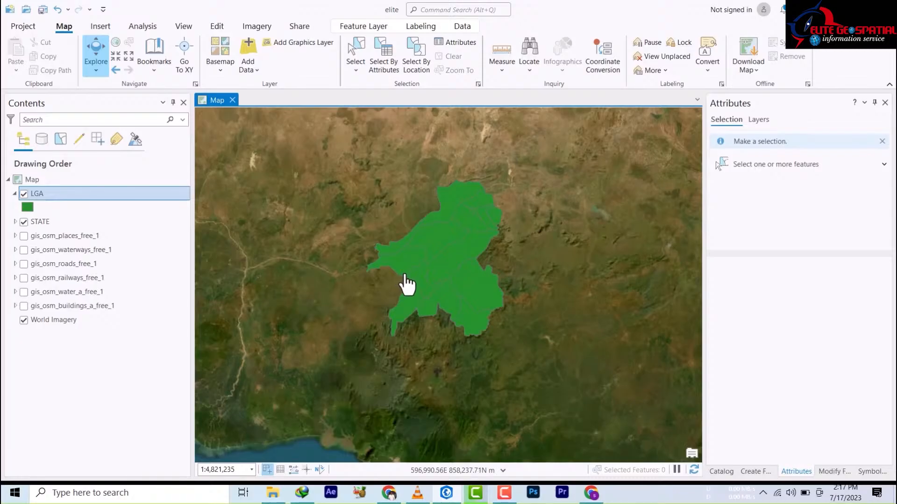
# Identify an LGA polygon in the central part of the state on the map and close its pop-up.
pyautogui.scroll(3, 446, 264)
pyautogui.scroll(-3, 443, 261)
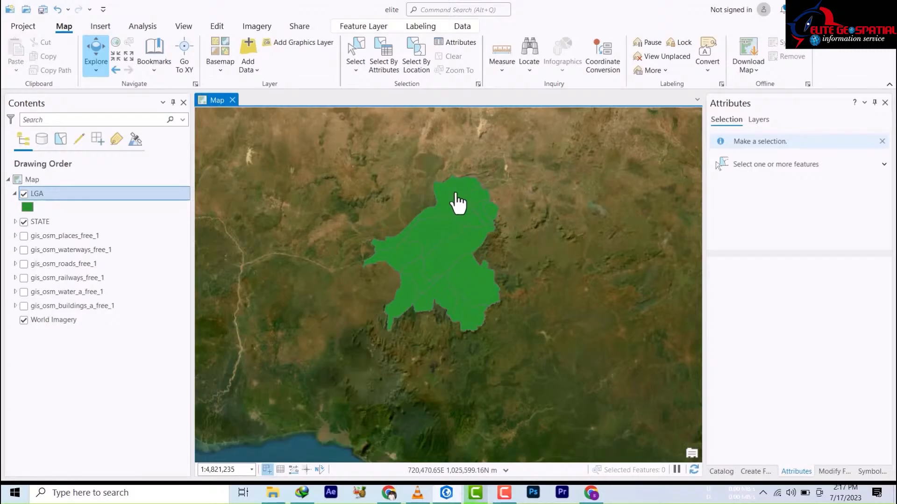
pyautogui.scroll(2, 457, 203)
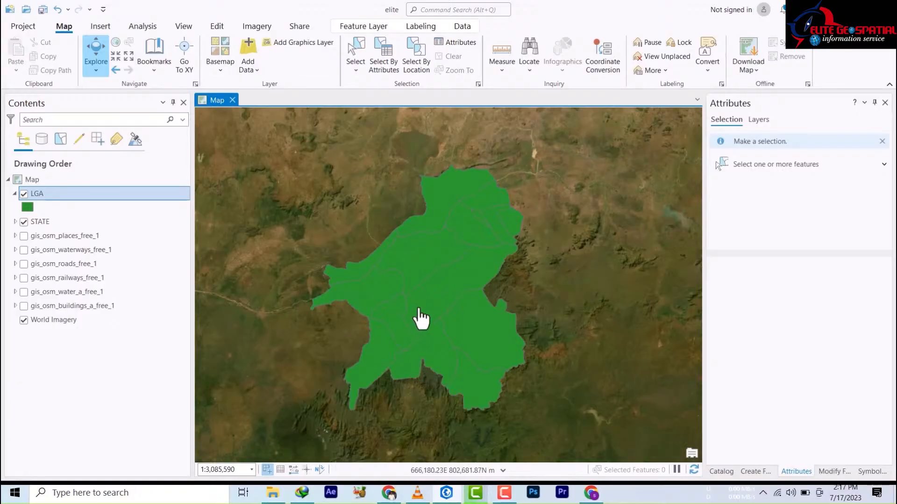
pyautogui.click(425, 257)
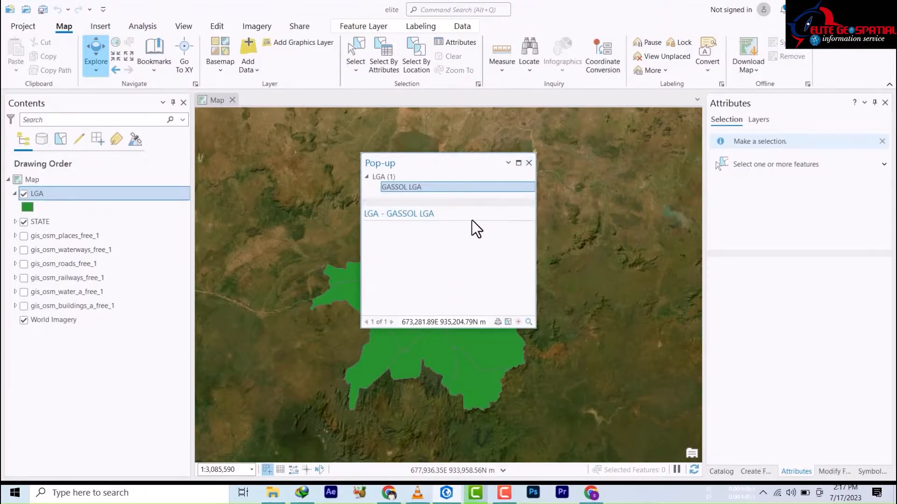
pyautogui.click(529, 163)
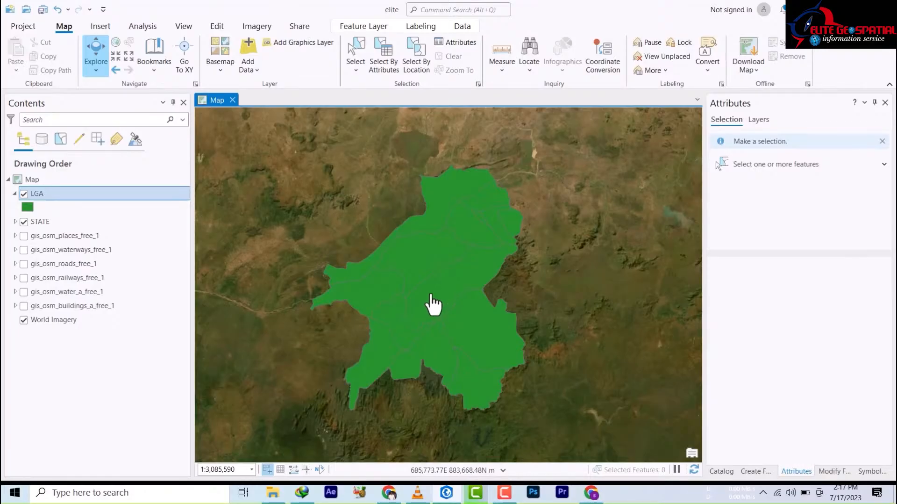
# Open the LGA layer's attribute table and select the ZING LGA record.
pyautogui.rightClick(40, 195)
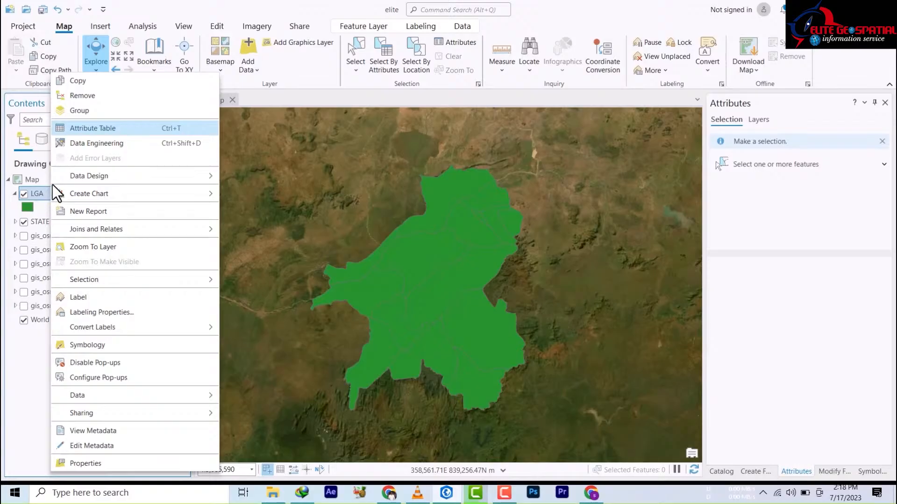
pyautogui.click(88, 133)
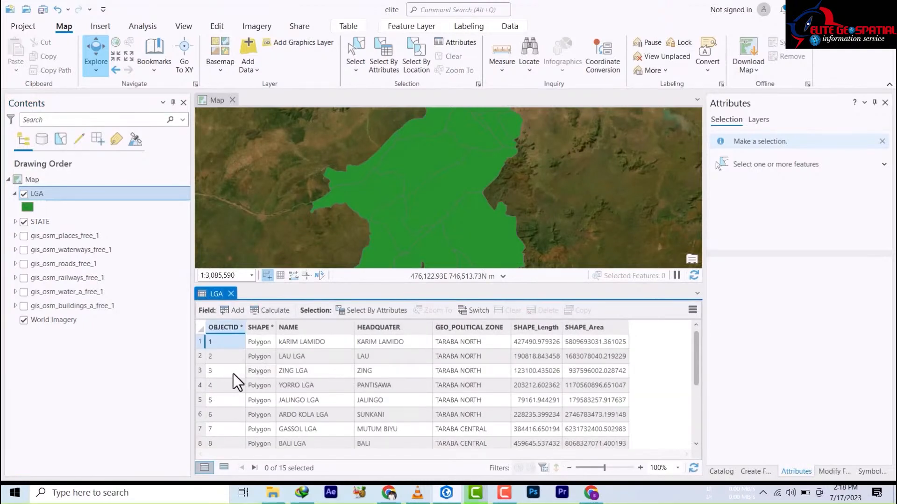
pyautogui.click(200, 370)
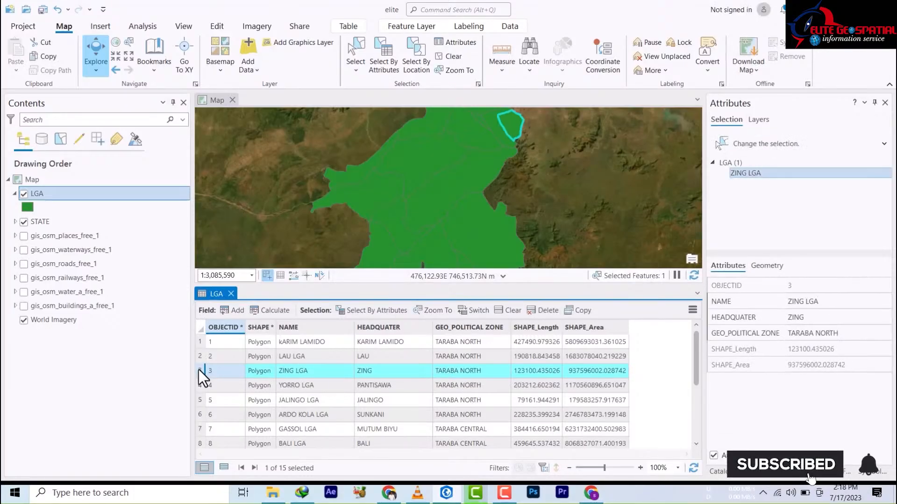
# Extend the table selection from ZING LGA down to SARDUNA LGA, and replace it with the LAU LGA record alone.
pyautogui.moveTo(202, 376); pyautogui.dragTo(201, 411)
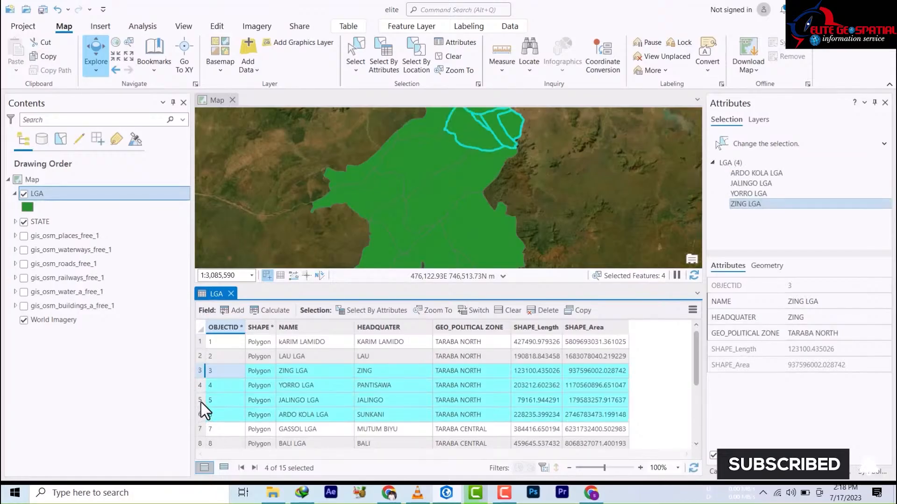
pyautogui.moveTo(200, 370); pyautogui.dragTo(198, 426)
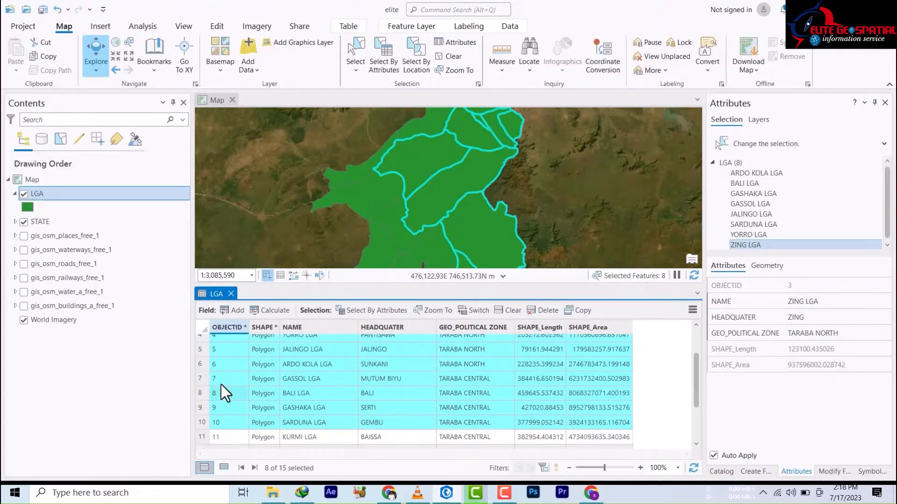
pyautogui.scroll(2, 226, 393)
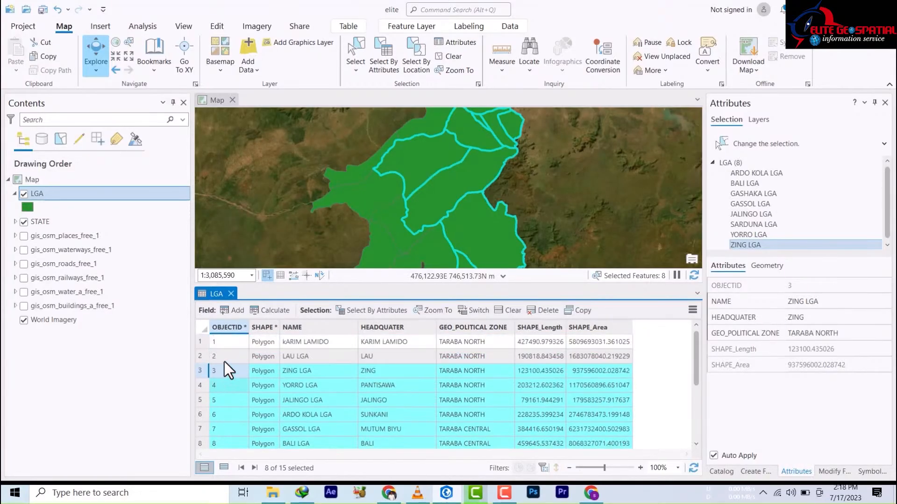
pyautogui.click(200, 356)
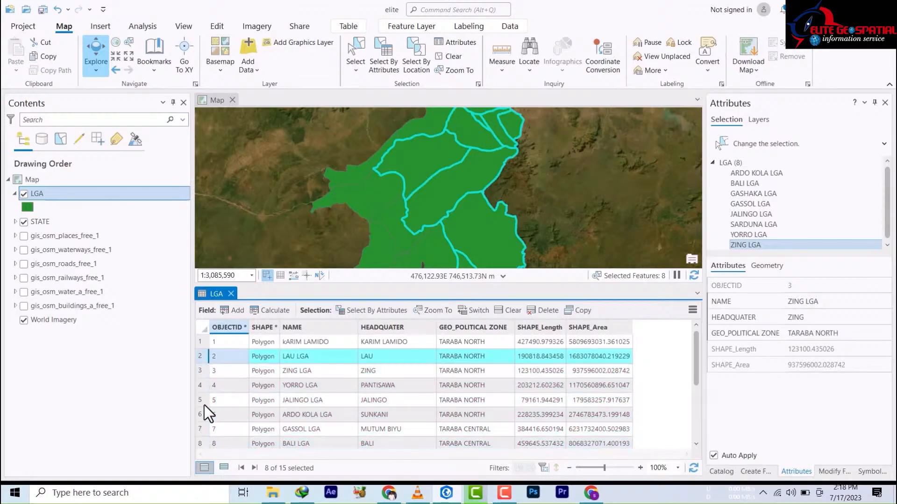
# Select only the TAKUM record in the LGA attribute table and close the table.
pyautogui.scroll(-3, 215, 421)
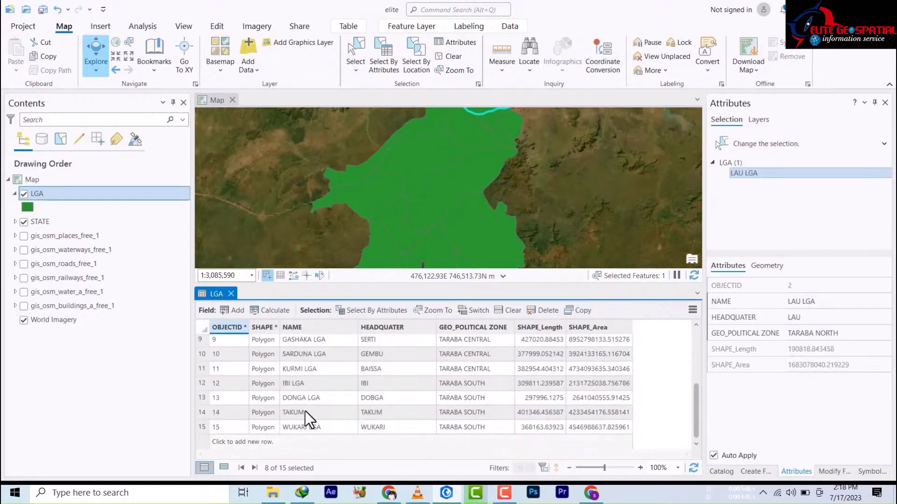
pyautogui.click(201, 411)
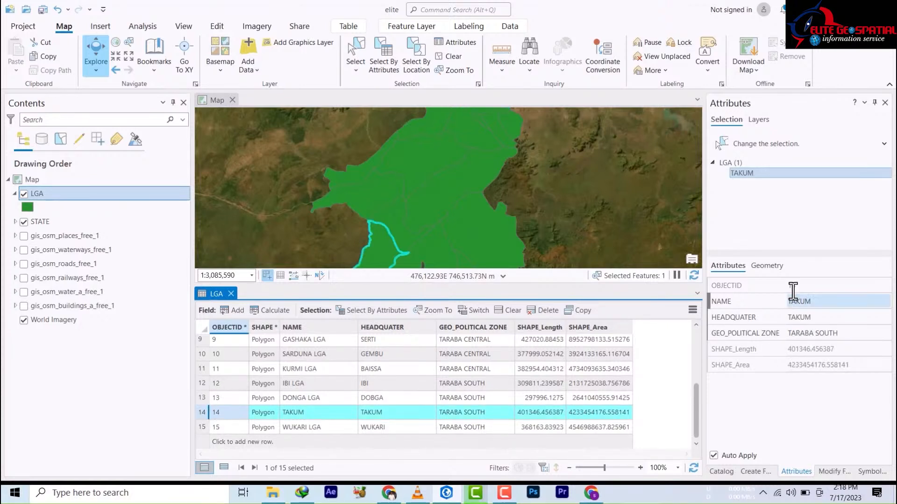
pyautogui.click(231, 293)
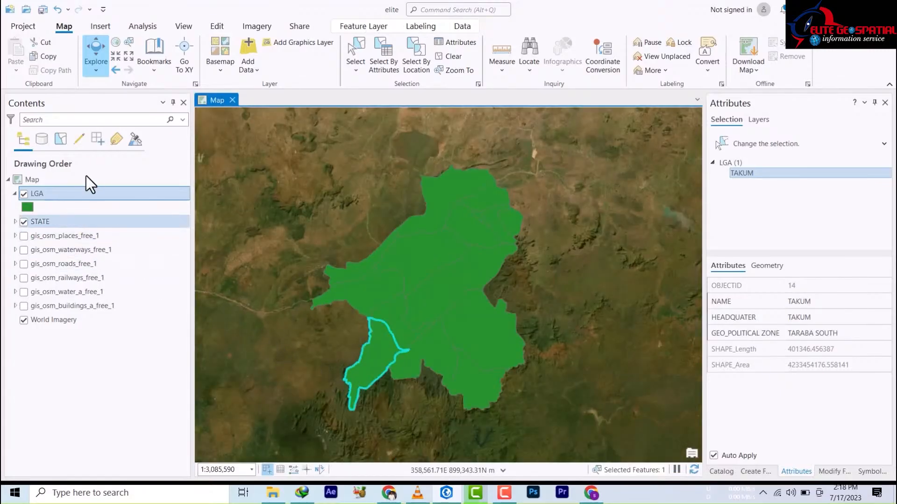
# Start exporting the selected feature of the LGA layer with Export Features and examine the output field map.
pyautogui.rightClick(70, 193)
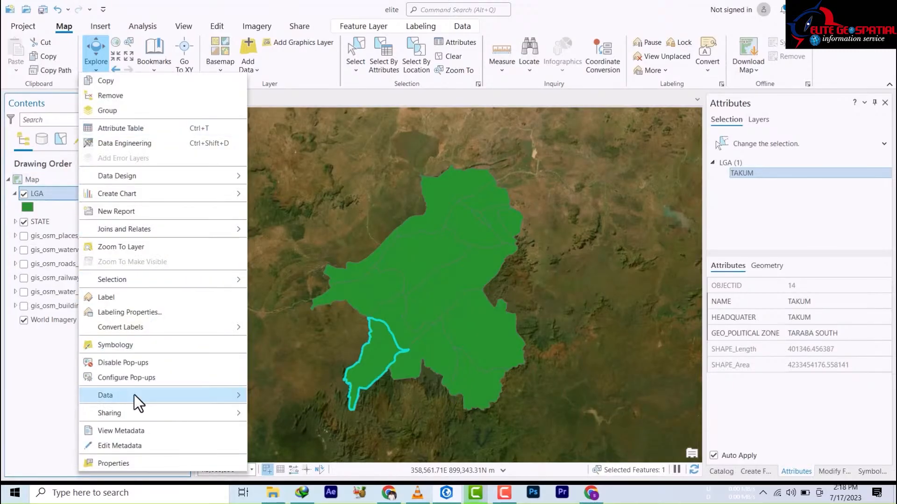
pyautogui.moveTo(139, 402)
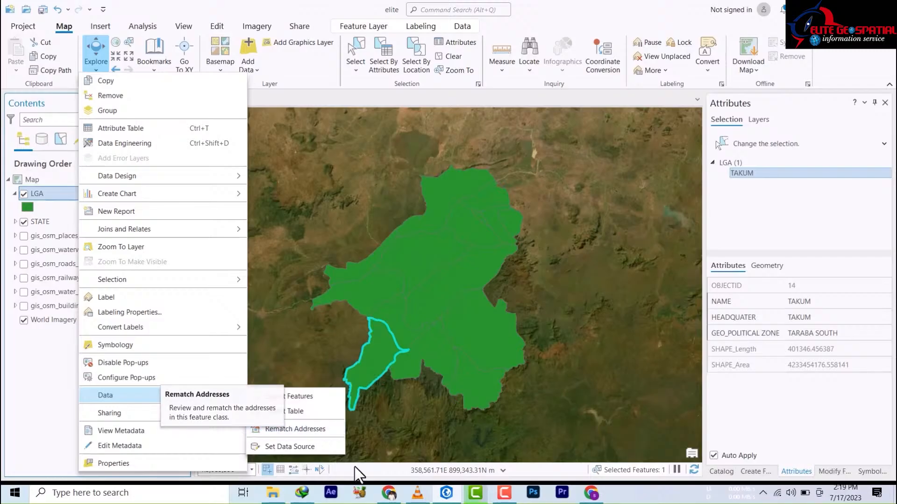
pyautogui.click(290, 397)
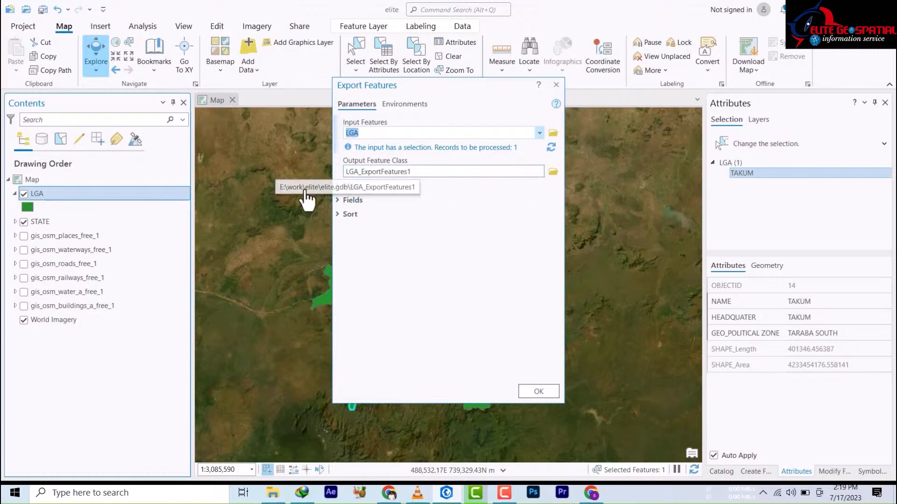
pyautogui.click(340, 200)
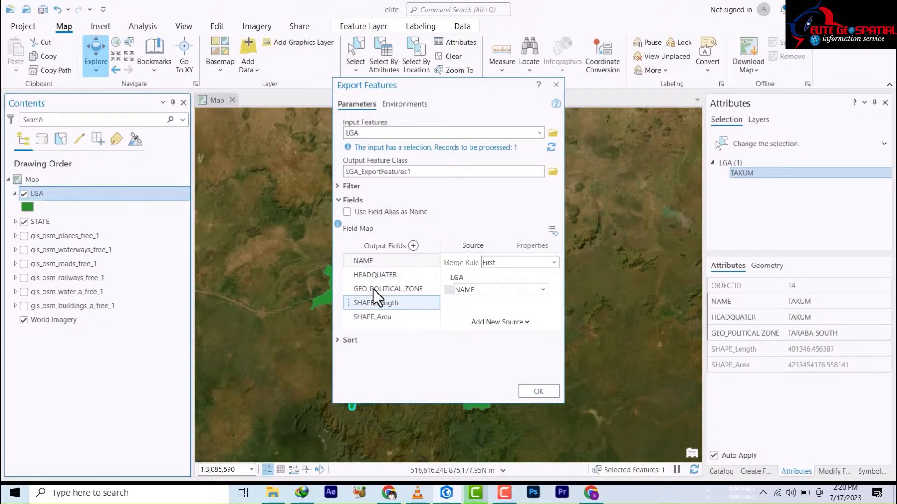
pyautogui.click(338, 200)
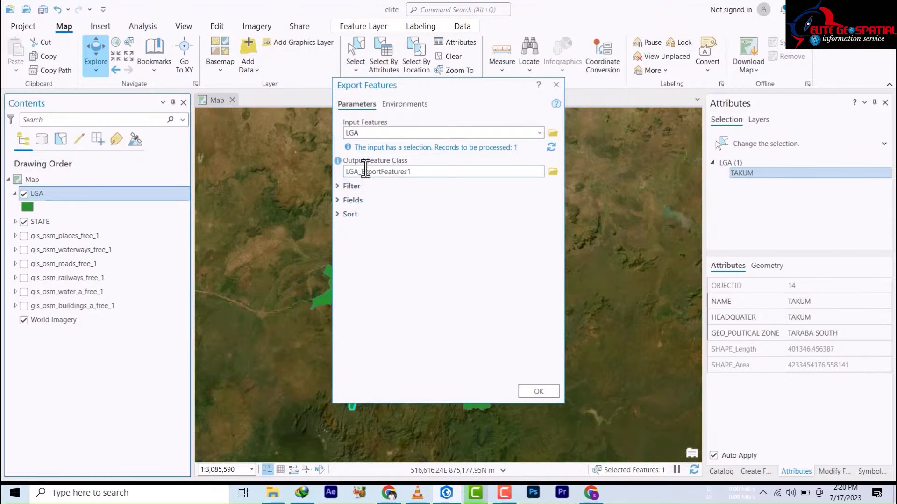
# Browse to the New Folder inside elite's taraba folder as the location for the output feature class.
pyautogui.click(553, 173)
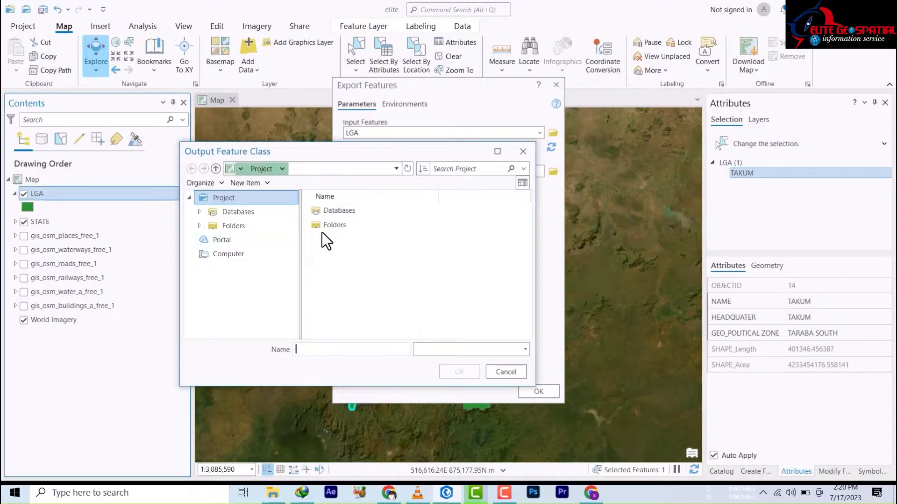
pyautogui.click(323, 224)
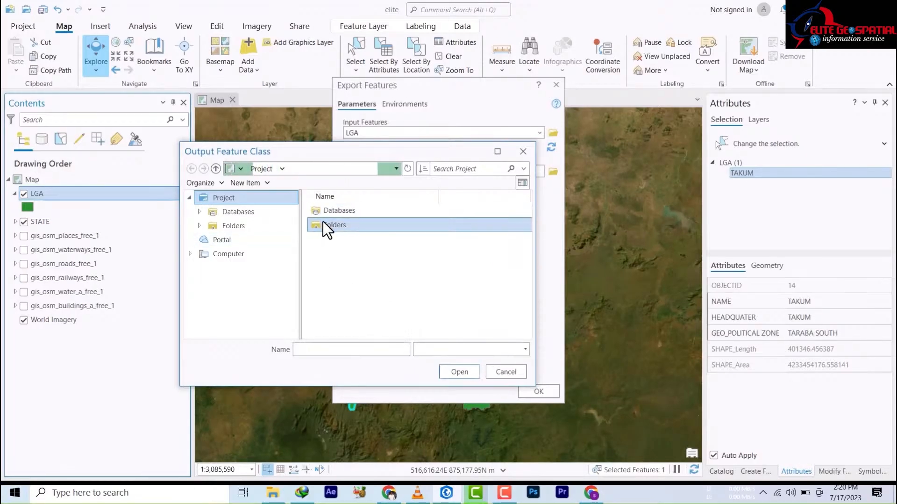
pyautogui.doubleClick(337, 226)
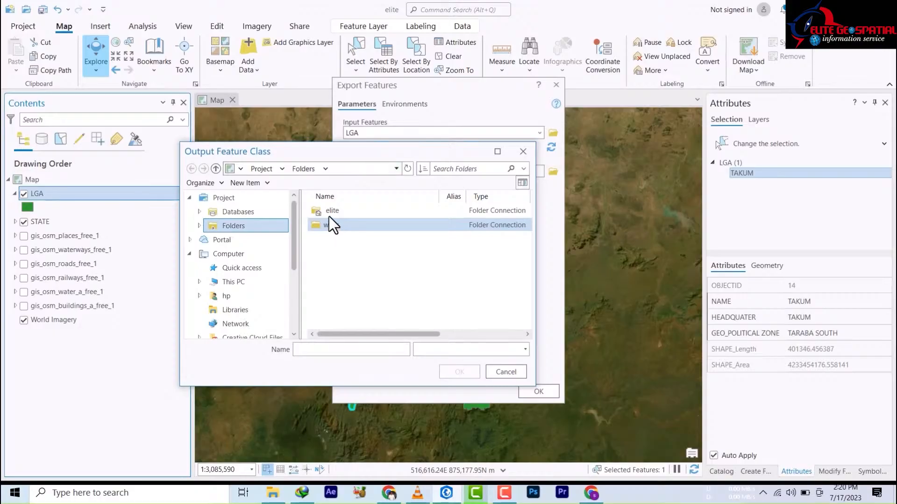
pyautogui.doubleClick(332, 211)
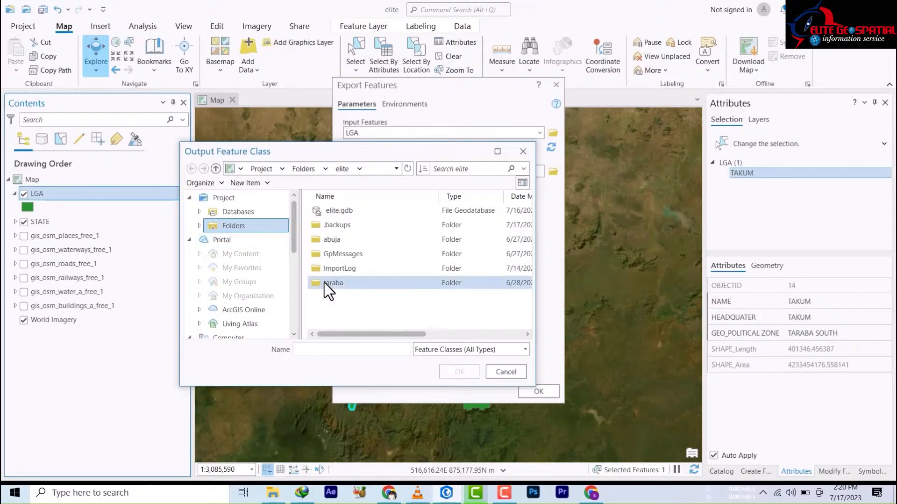
pyautogui.click(325, 284)
pyautogui.doubleClick(327, 283)
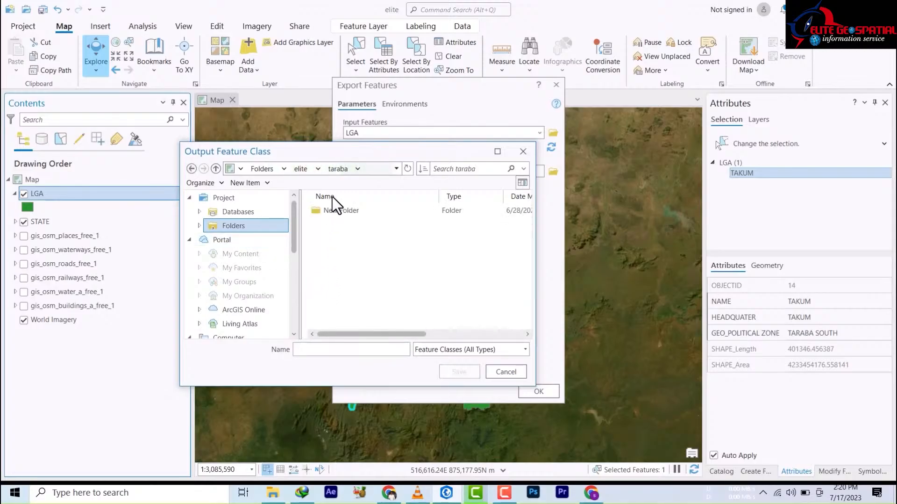
pyautogui.doubleClick(335, 212)
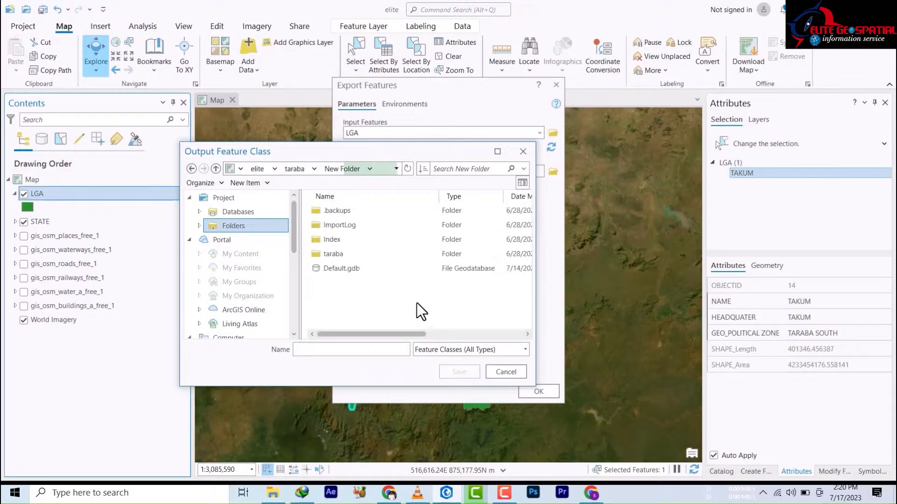
# Name the output takum with the type Feature Classes (All Types), save it, and run the export.
pyautogui.click(463, 355)
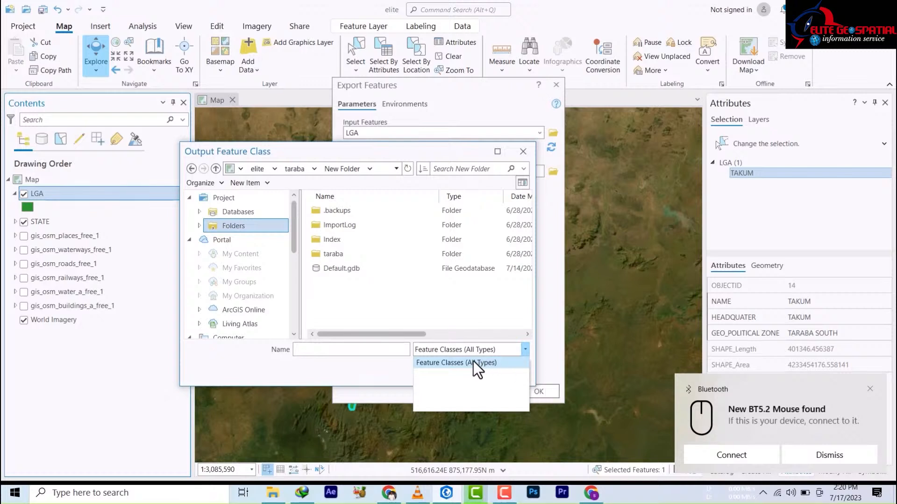
pyautogui.click(474, 362)
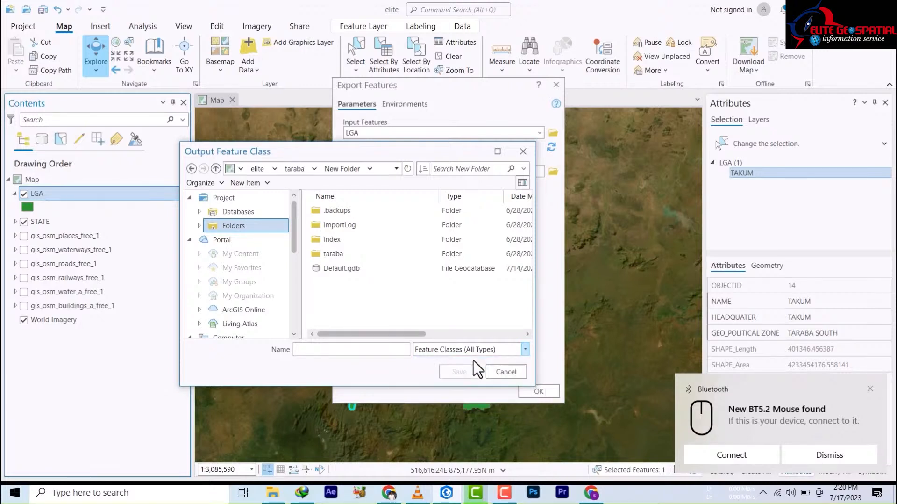
pyautogui.click(369, 352)
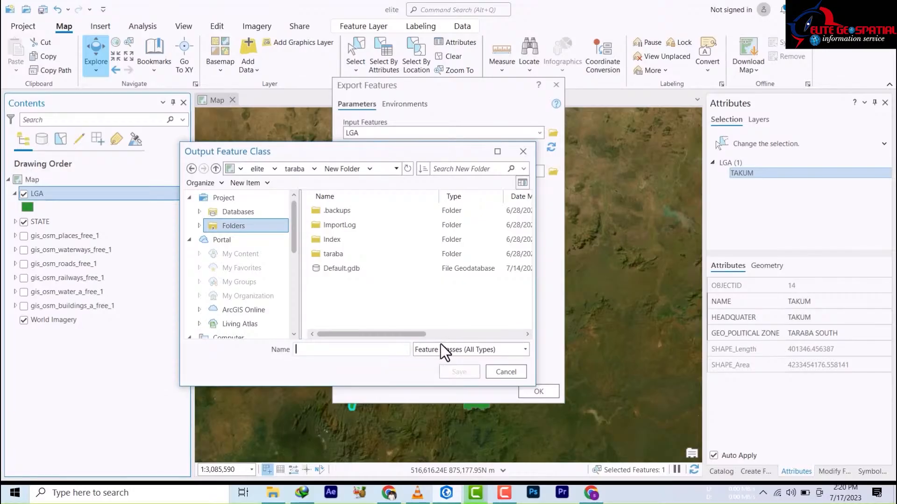
pyautogui.click(509, 351)
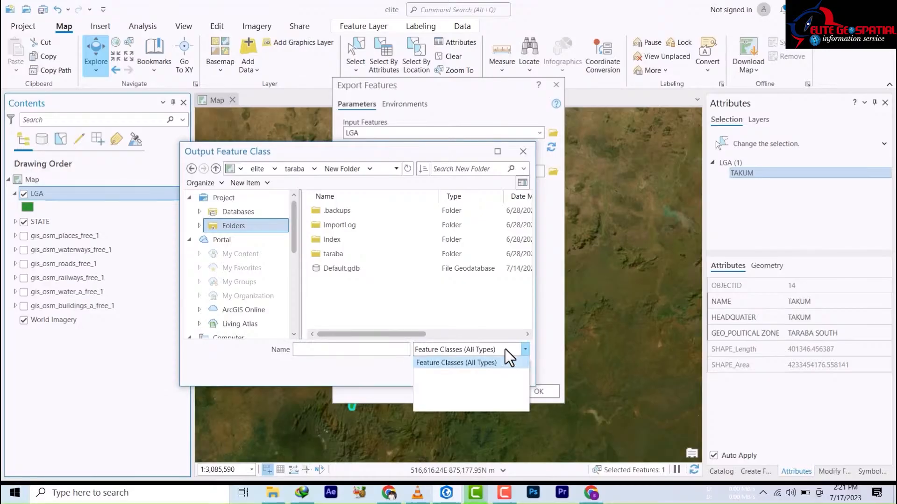
pyautogui.click(509, 359)
pyautogui.click(354, 348)
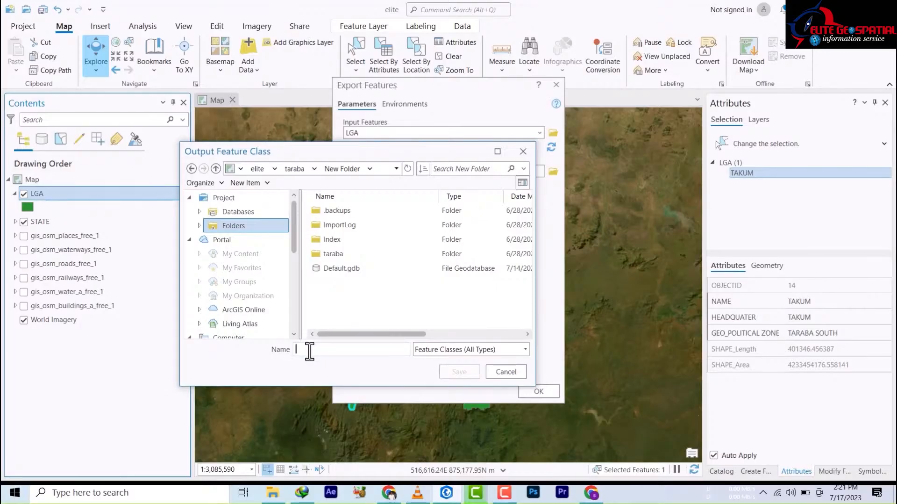
pyautogui.write('takum')
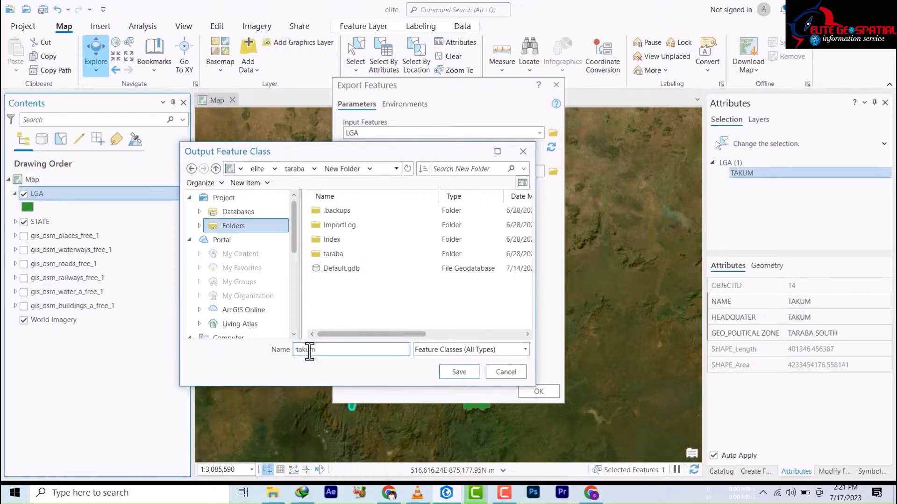
pyautogui.click(453, 371)
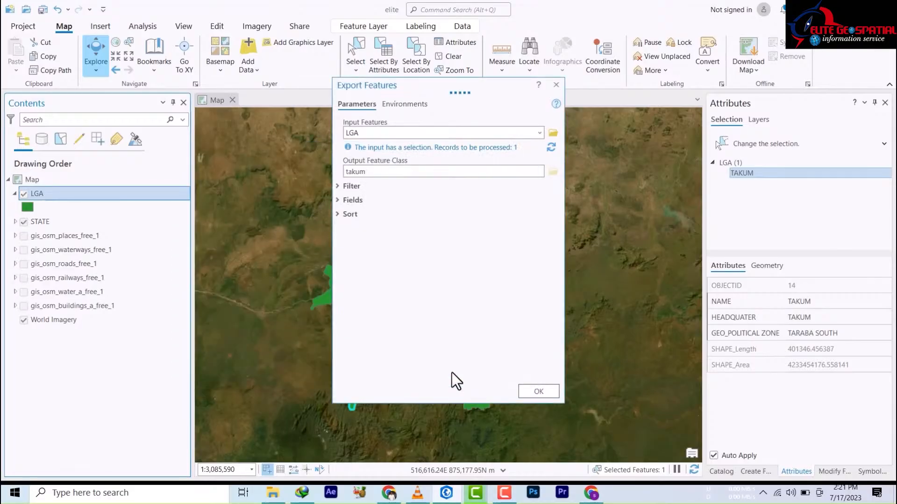
pyautogui.click(537, 396)
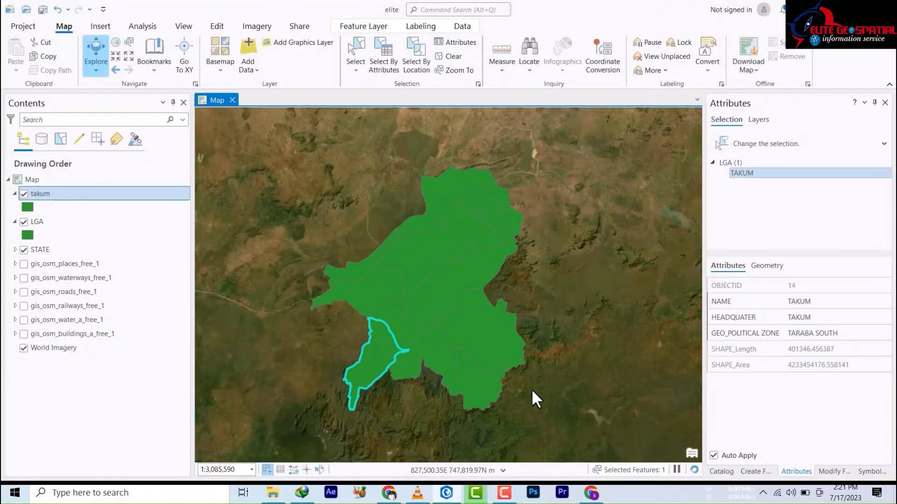
# Hide the LGA and STATE layers so that the exported takum polygon stands alone on the imagery.
pyautogui.click(25, 223)
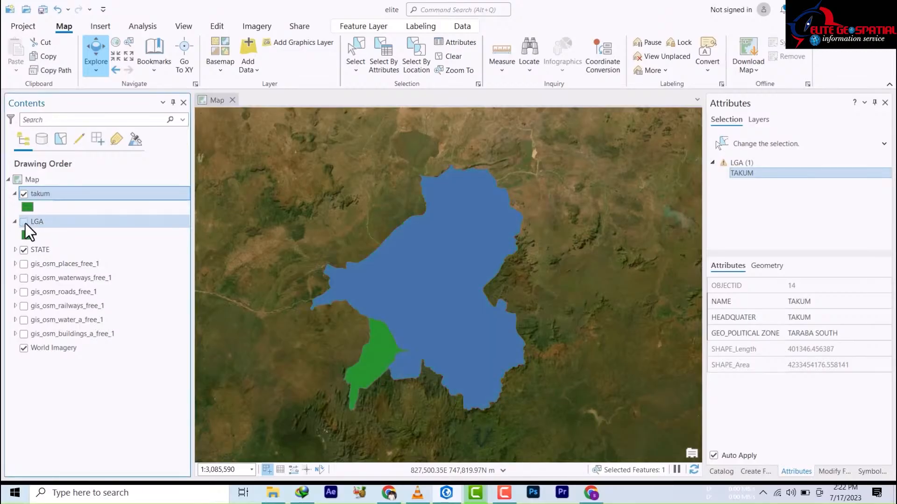
pyautogui.click(23, 250)
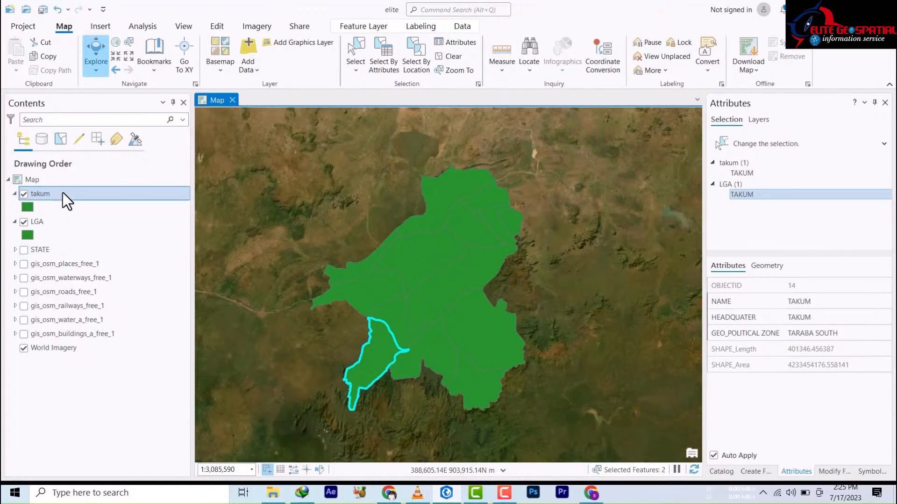
# Open the LGA layer's attribute table and look through its records for the selected one.
pyautogui.click(42, 224)
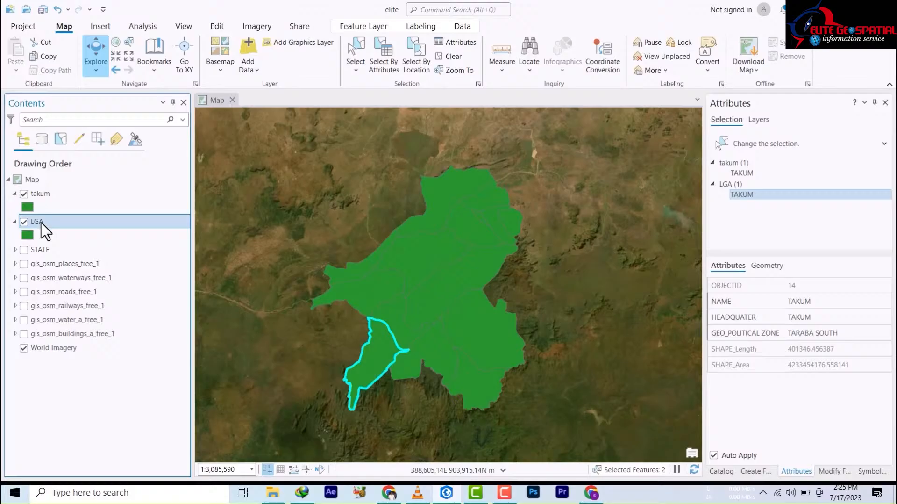
pyautogui.rightClick(42, 223)
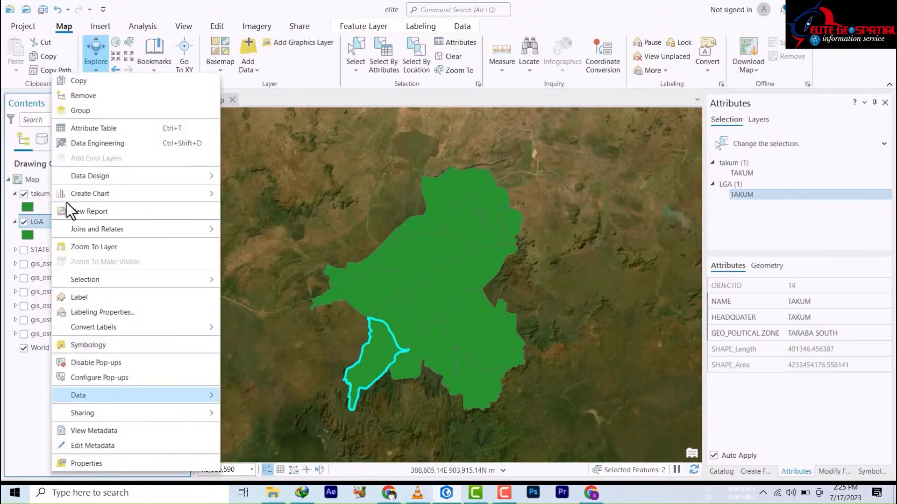
pyautogui.click(91, 130)
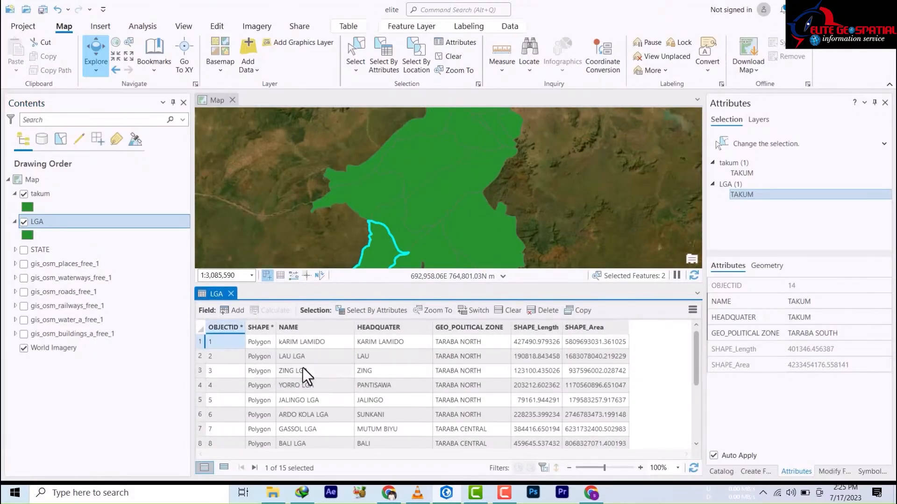
pyautogui.scroll(-3, 305, 377)
pyautogui.scroll(3, 313, 425)
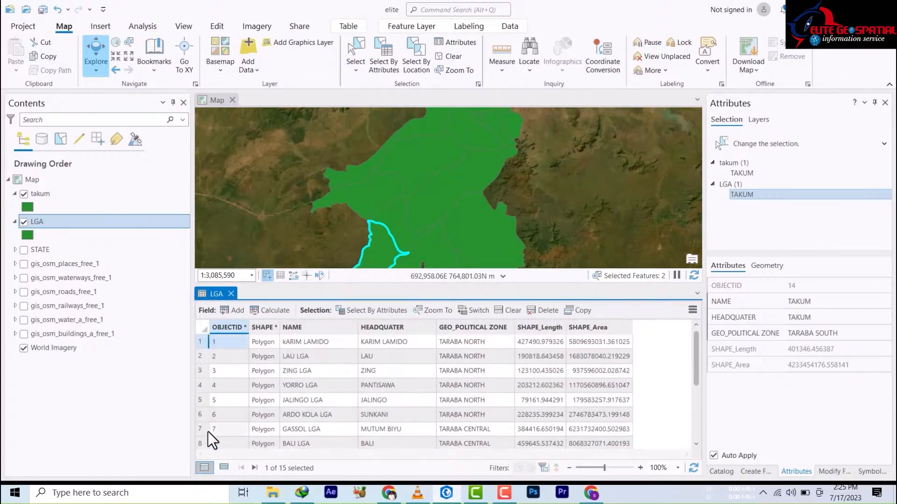
pyautogui.scroll(-3, 234, 427)
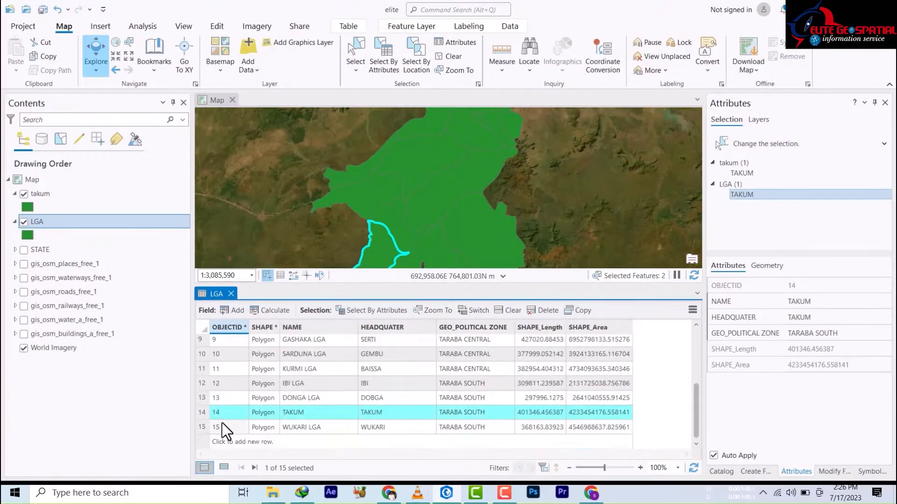
# Clear the TAKUM record selection in the LGA attribute table and review the records.
pyautogui.scroll(1, 203, 348)
pyautogui.scroll(2, 203, 341)
pyautogui.click(204, 341)
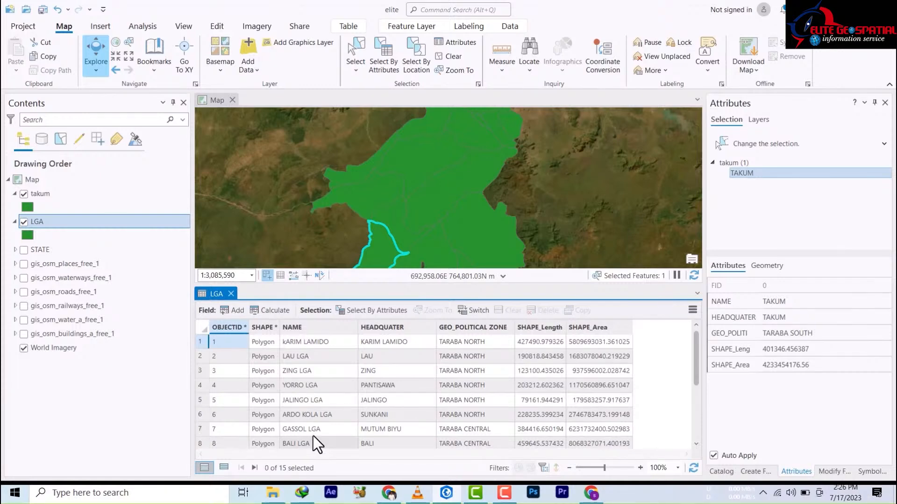
pyautogui.scroll(-3, 313, 430)
pyautogui.scroll(3, 215, 335)
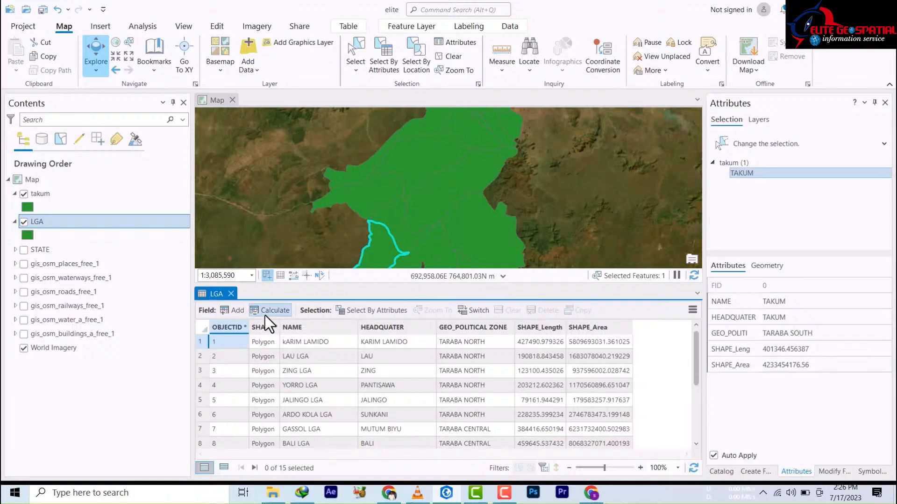
# Start a Select By Attributes query on LGA with the field GEO_POLITICAL ZONE and the operator contains the text.
pyautogui.click(376, 310)
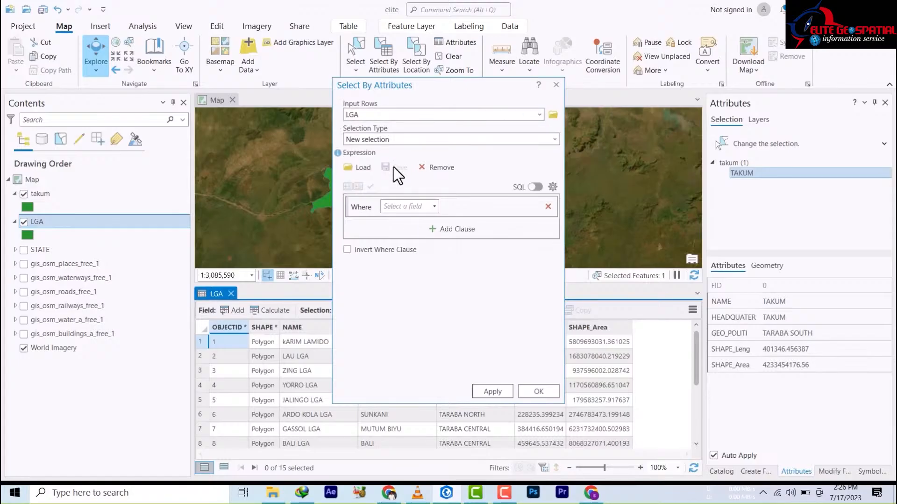
pyautogui.click(435, 206)
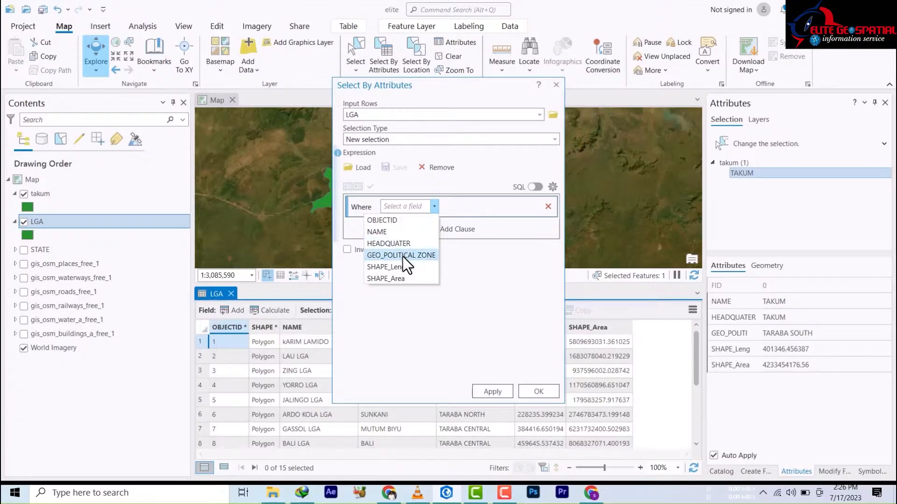
pyautogui.click(403, 256)
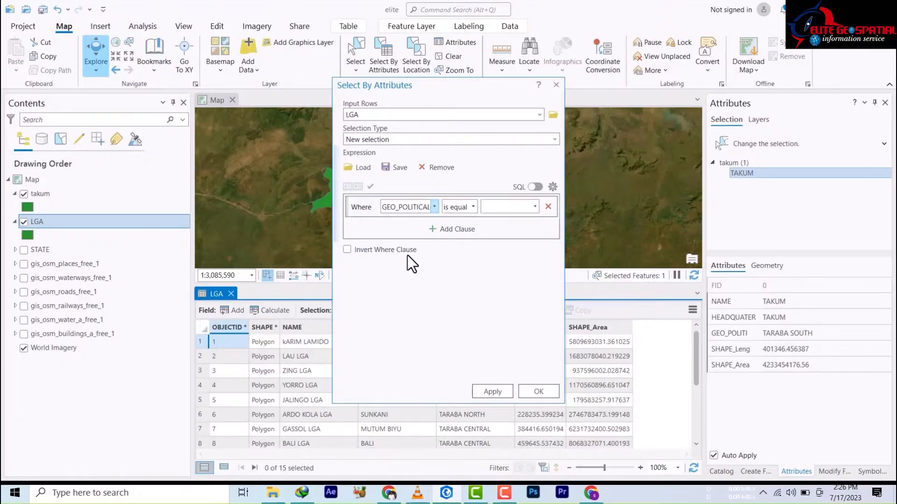
pyautogui.click(535, 207)
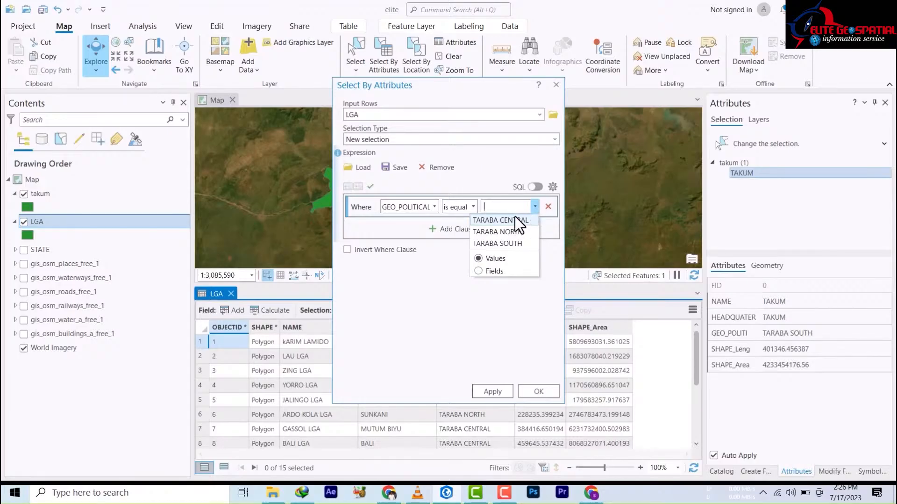
pyautogui.click(468, 206)
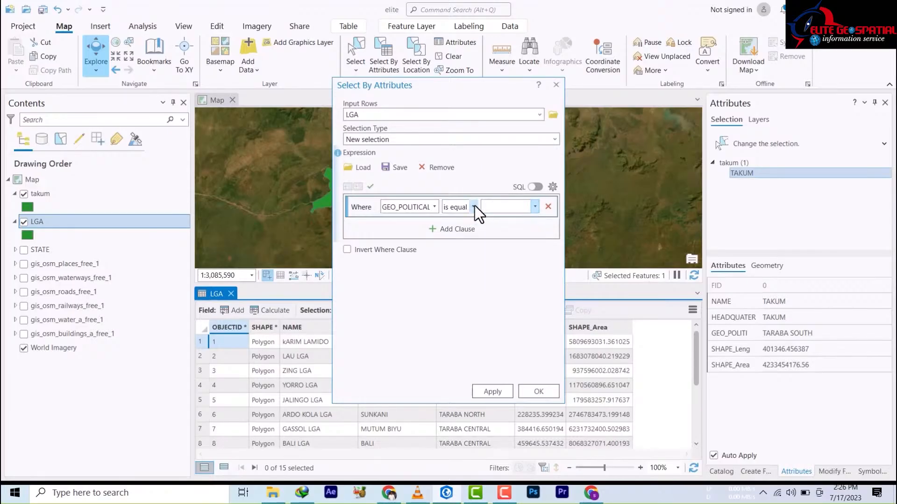
pyautogui.click(474, 207)
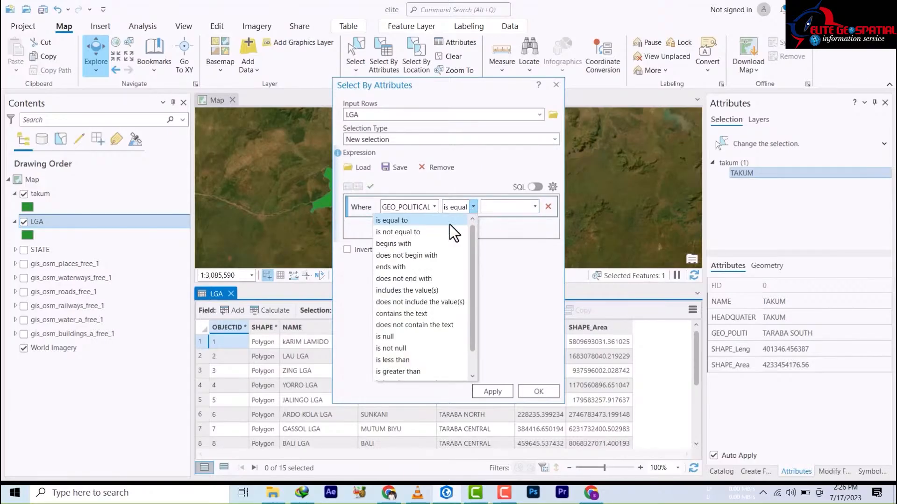
pyautogui.click(406, 313)
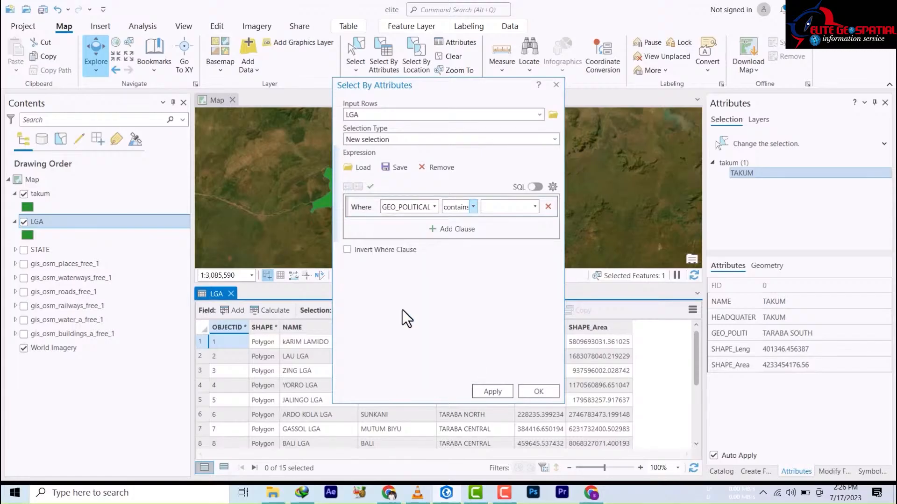
# Verify the query expression with its comparison set to fields, and switch the comparison back to values.
pyautogui.click(536, 207)
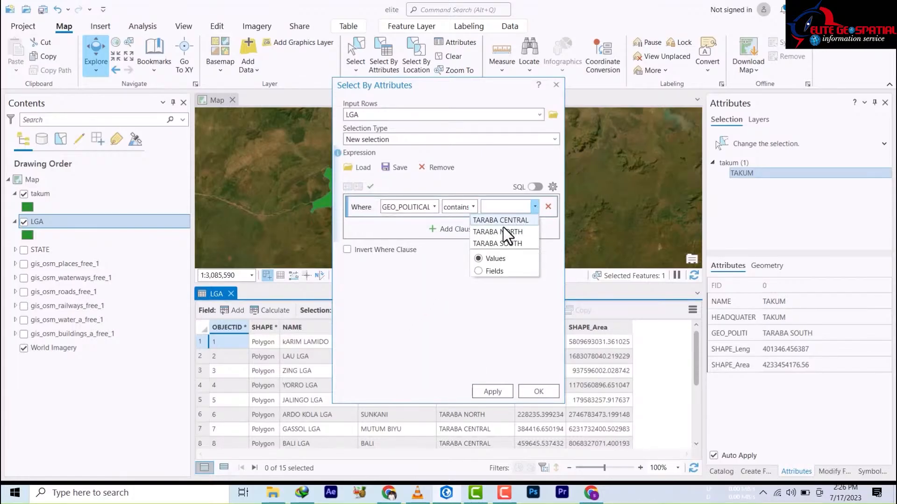
pyautogui.click(482, 275)
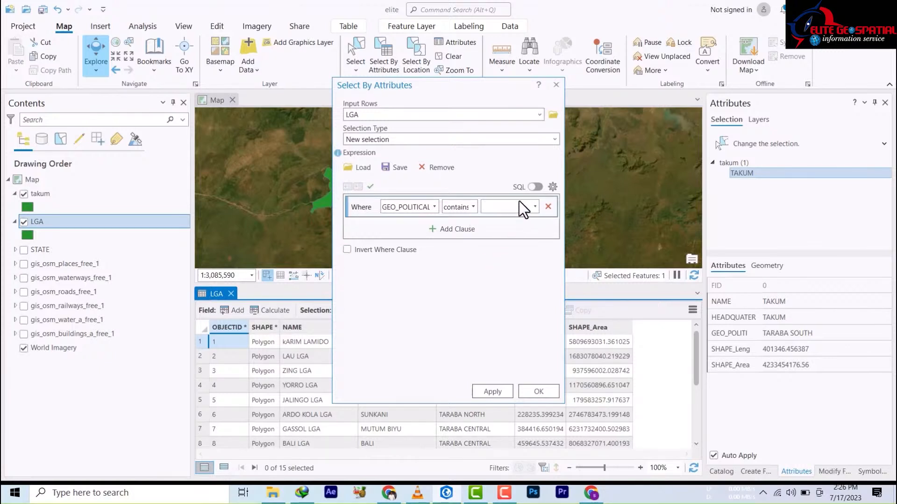
pyautogui.click(370, 186)
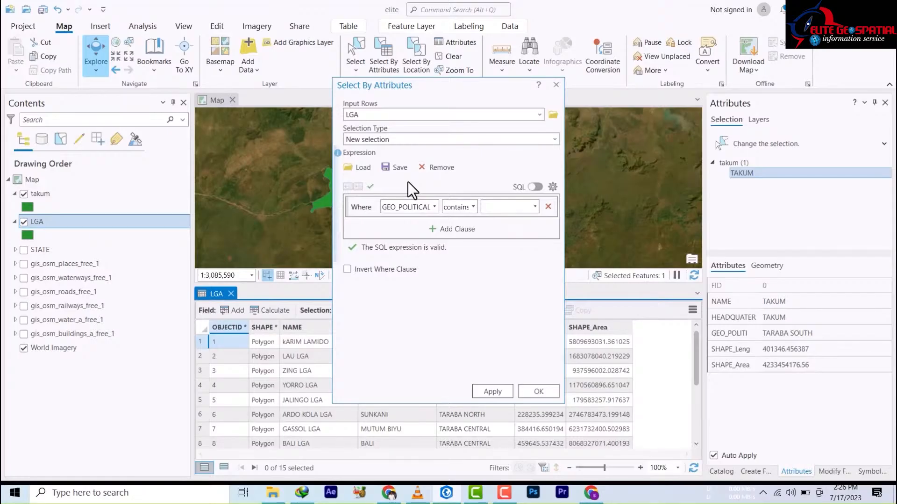
pyautogui.click(535, 206)
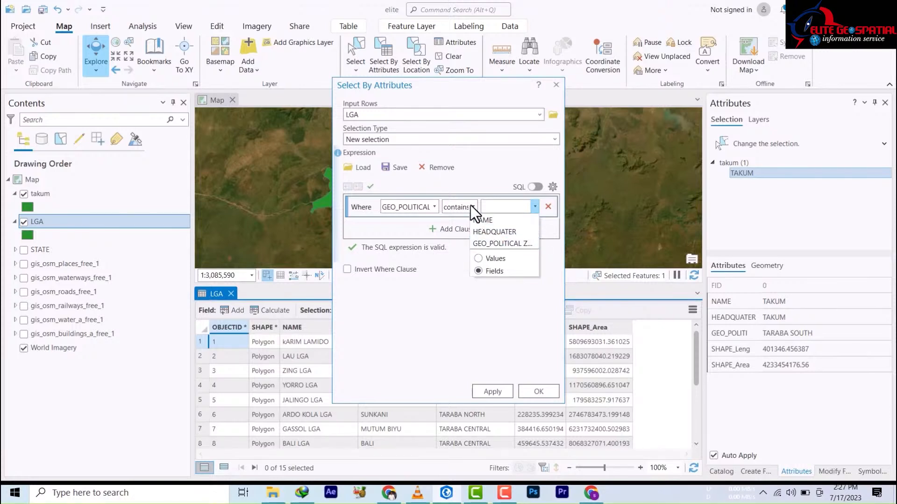
pyautogui.click(478, 258)
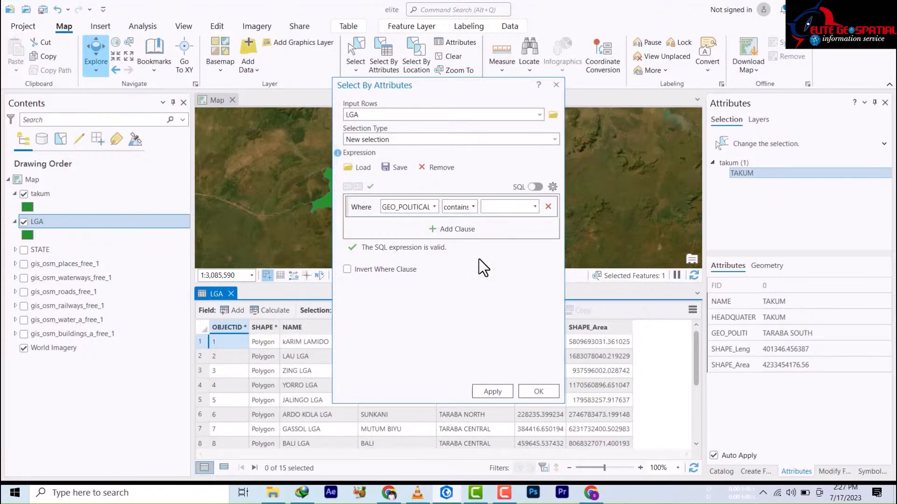
# Select the LGA records whose GEO_POLITICAL ZONE contains TARABA CENTRAL, and review the selected rows in the attribute table.
pyautogui.click(535, 207)
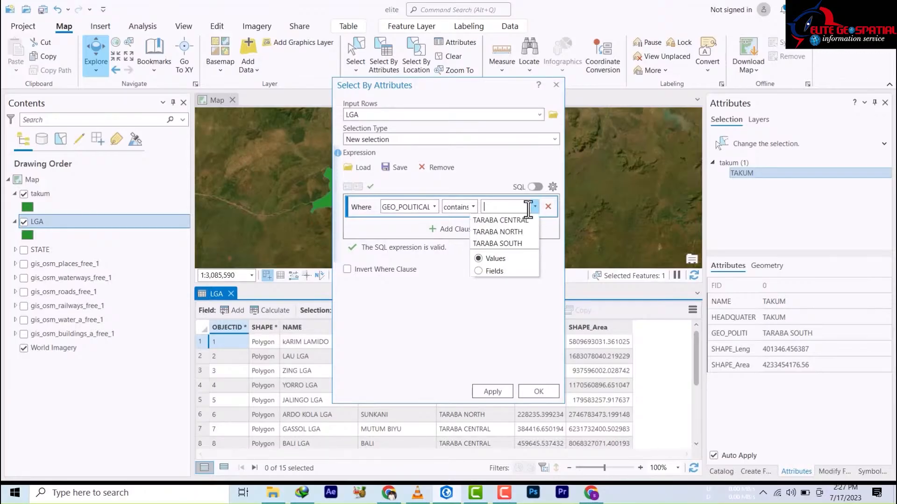
pyautogui.click(501, 219)
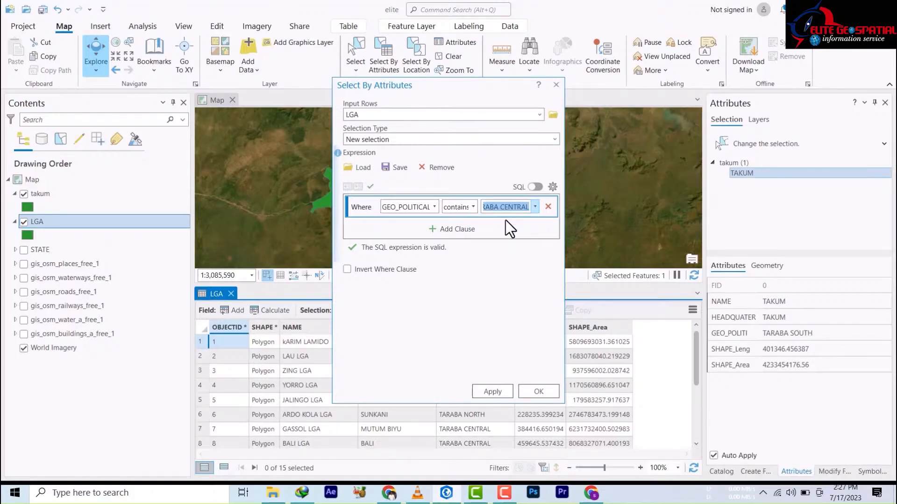
pyautogui.click(371, 187)
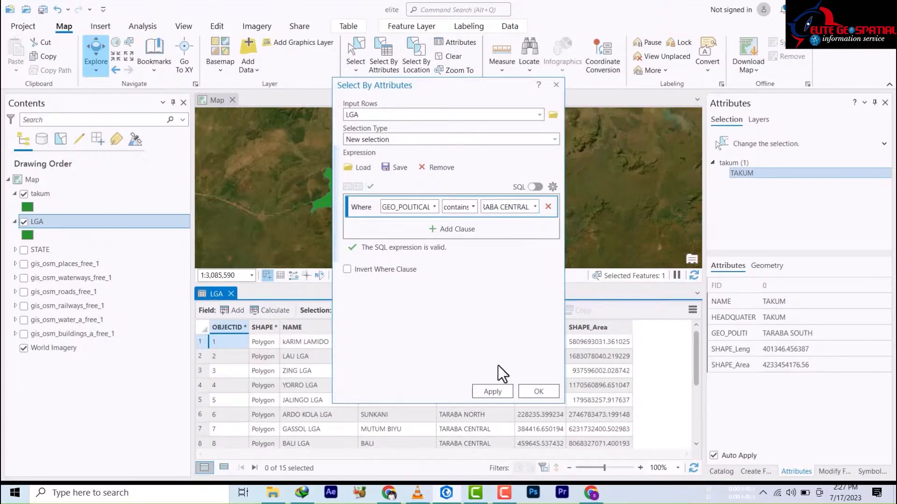
pyautogui.click(495, 391)
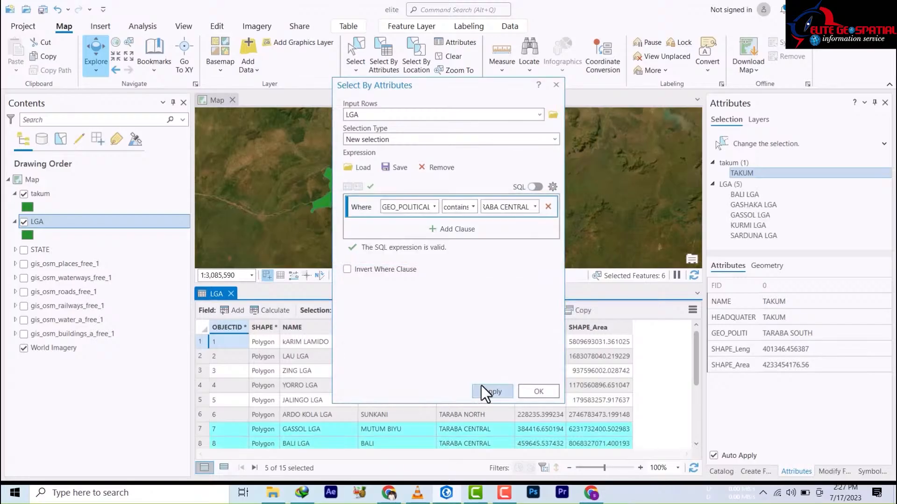
pyautogui.scroll(-3, 274, 444)
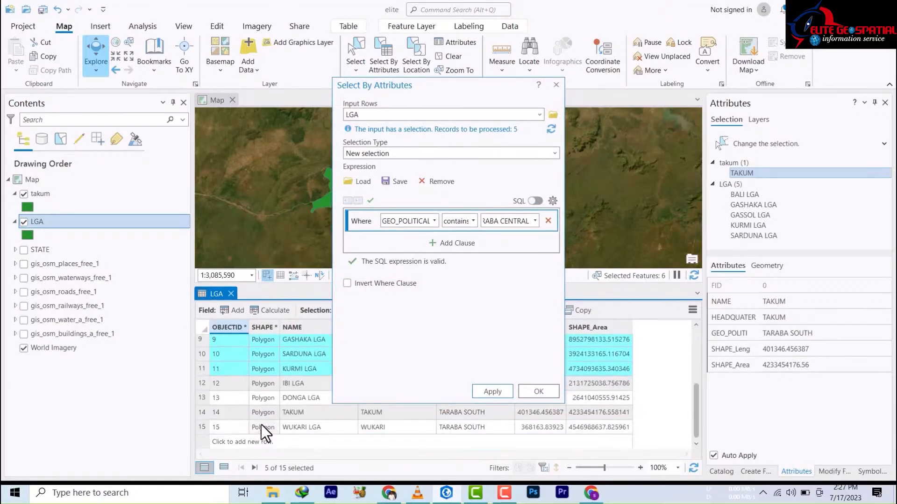
pyautogui.scroll(2, 264, 432)
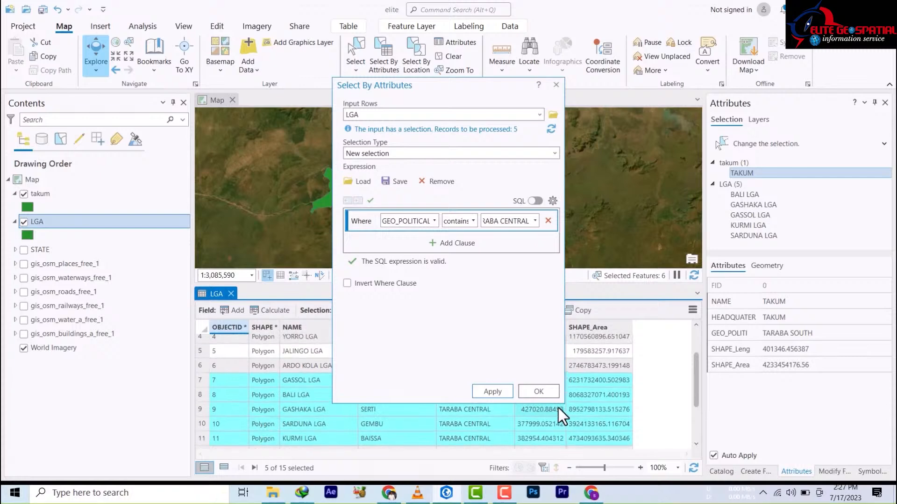
pyautogui.click(540, 391)
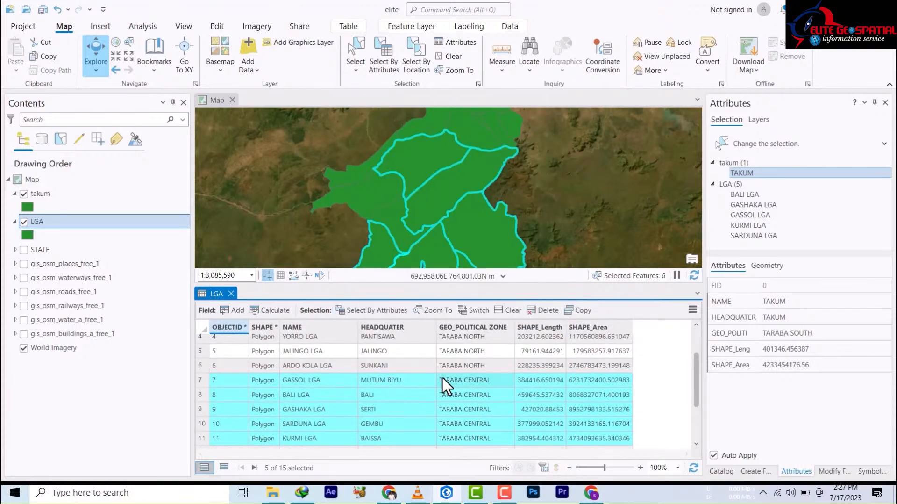
pyautogui.scroll(-2, 458, 395)
pyautogui.scroll(2, 459, 396)
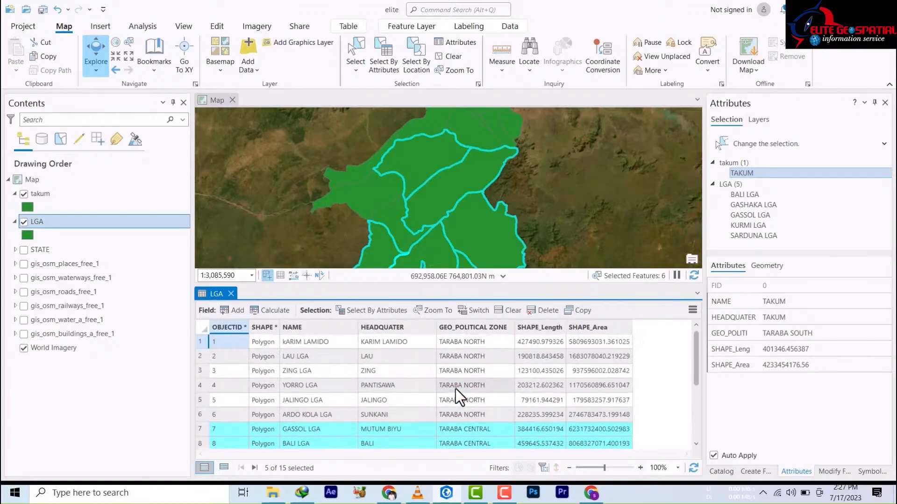
pyautogui.scroll(-2, 469, 432)
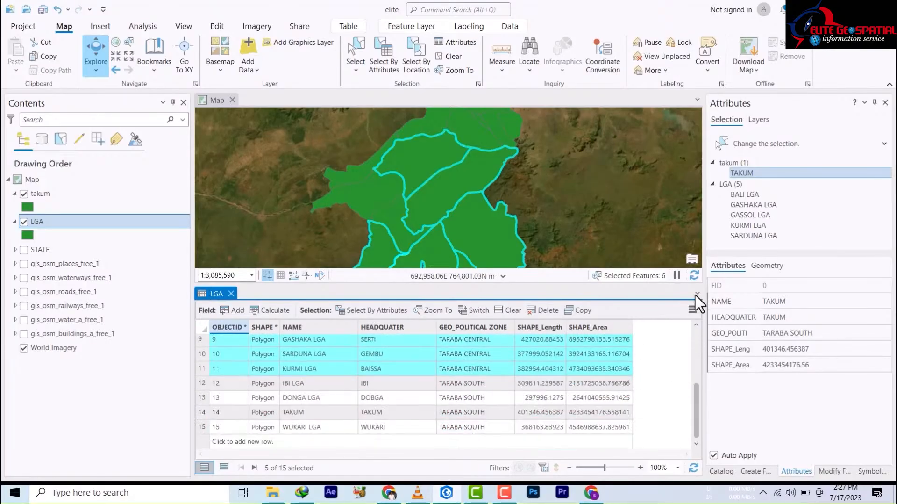
pyautogui.click(231, 293)
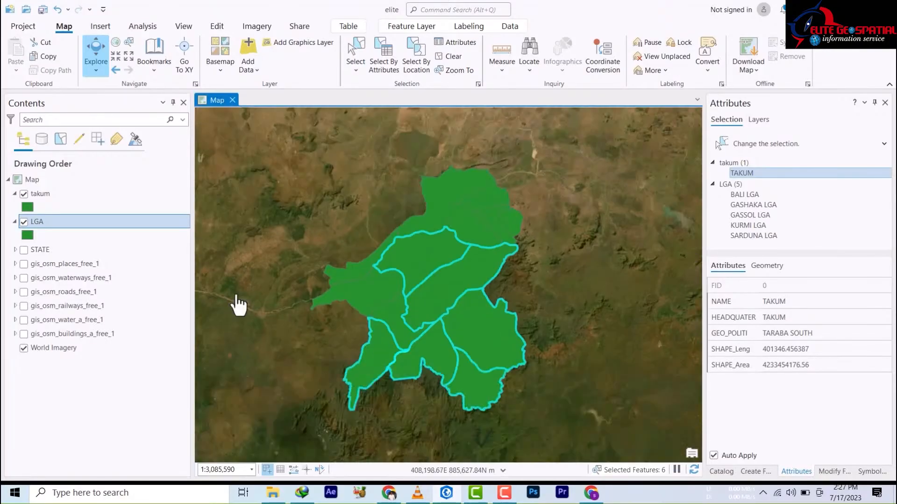
# Export the selected LGA features as a shapefile named taraba_central in the New Folder inside the taraba folder.
pyautogui.rightClick(53, 229)
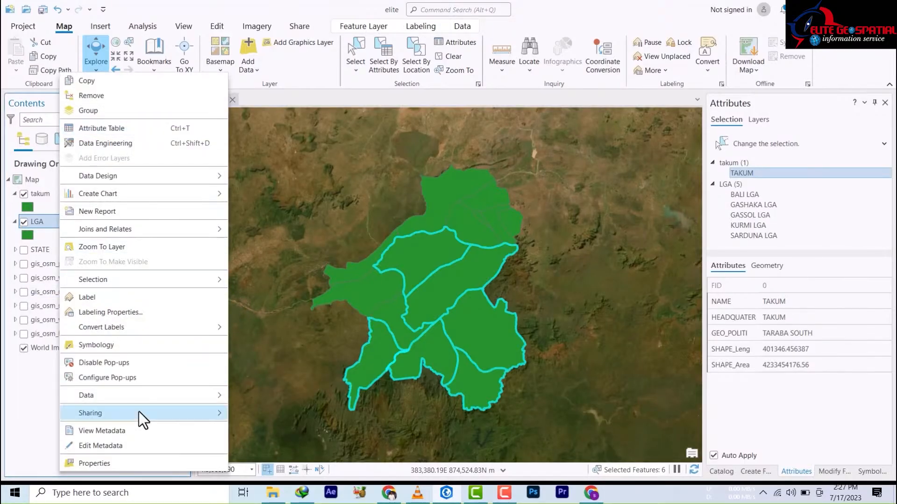
pyautogui.moveTo(129, 404)
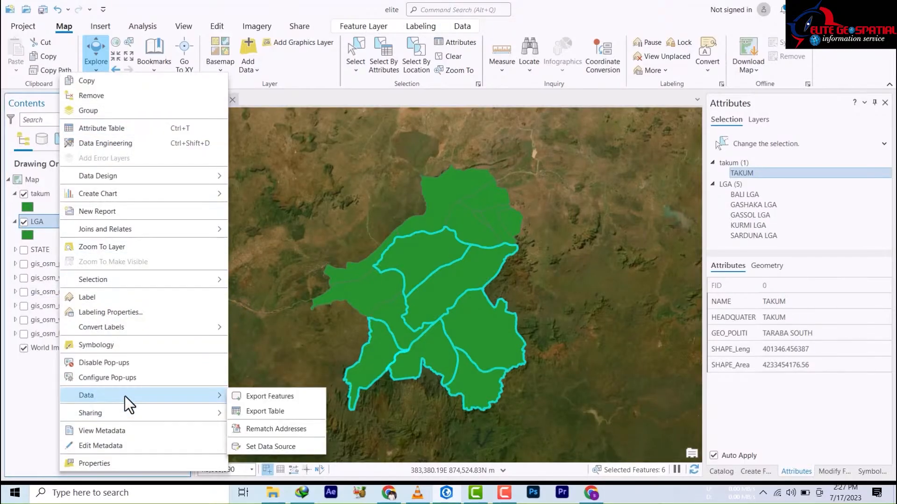
pyautogui.click(267, 396)
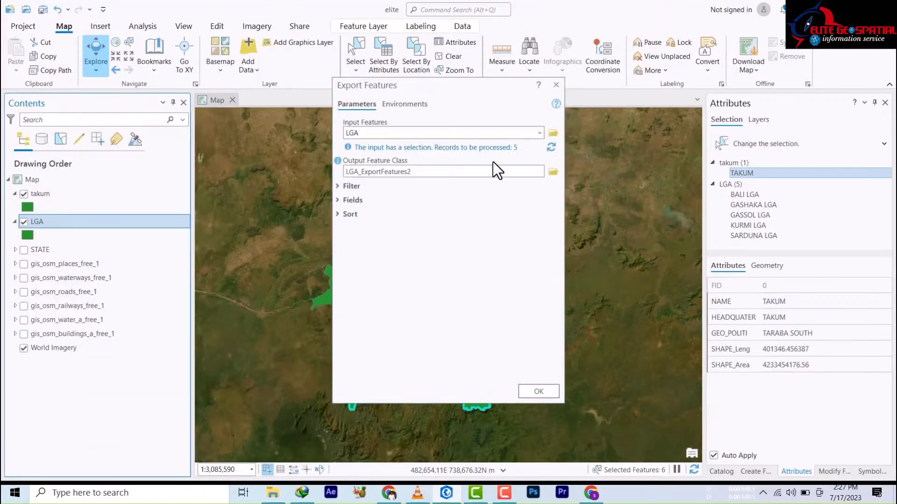
pyautogui.click(554, 172)
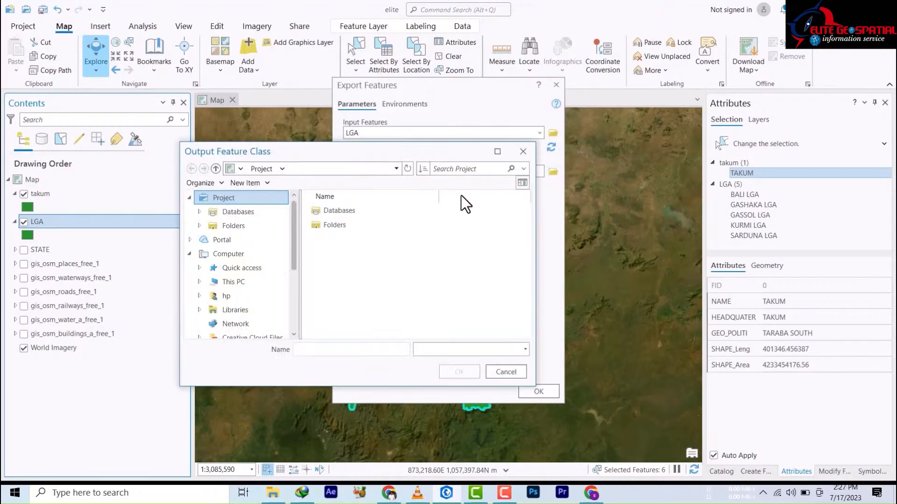
pyautogui.click(381, 349)
pyautogui.write('tara')
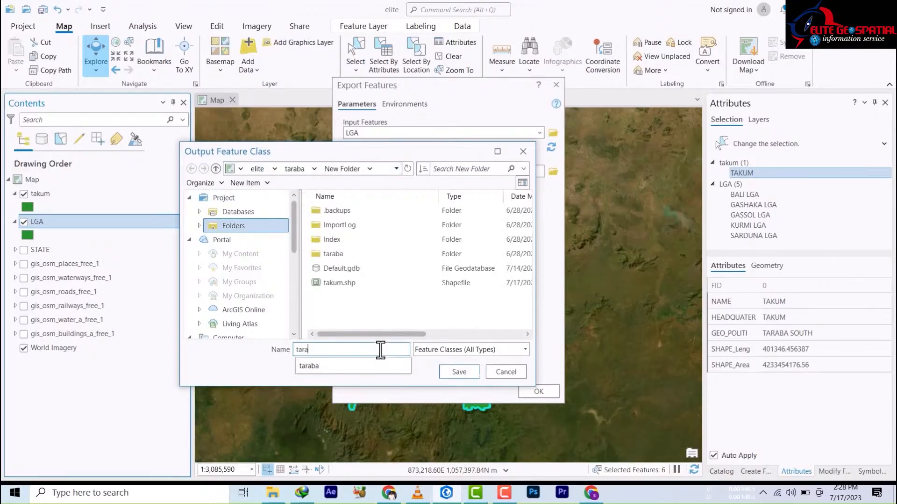
pyautogui.write('ba_')
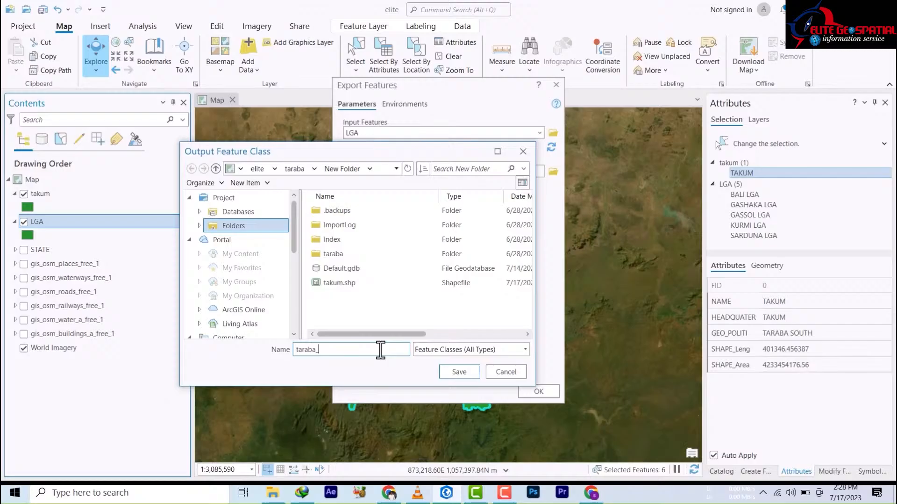
pyautogui.write('tral')
pyautogui.click(447, 370)
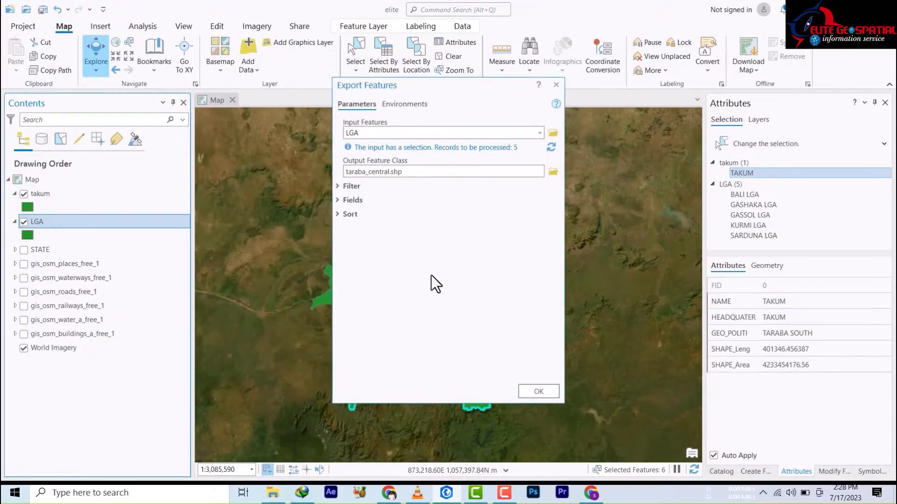
pyautogui.click(537, 391)
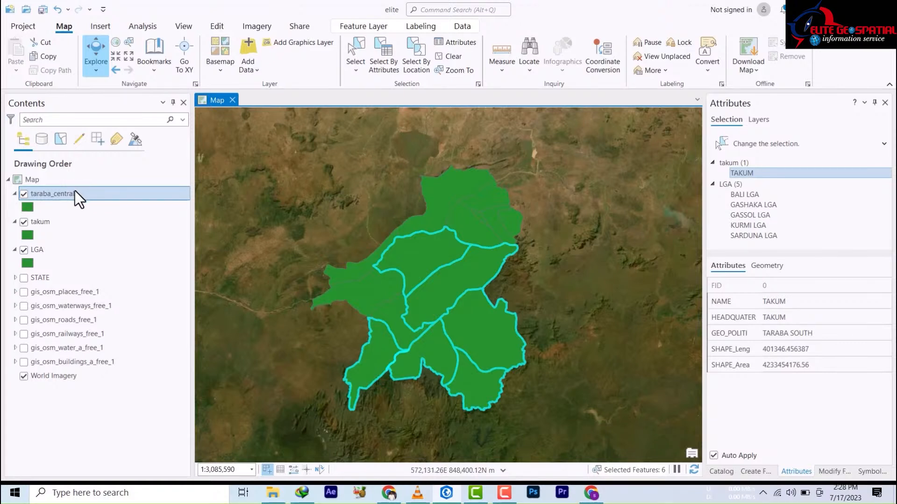
# Clear the TARABA CENTRAL record selection in the LGA layer's attribute table, look through the records and close the table.
pyautogui.rightClick(37, 252)
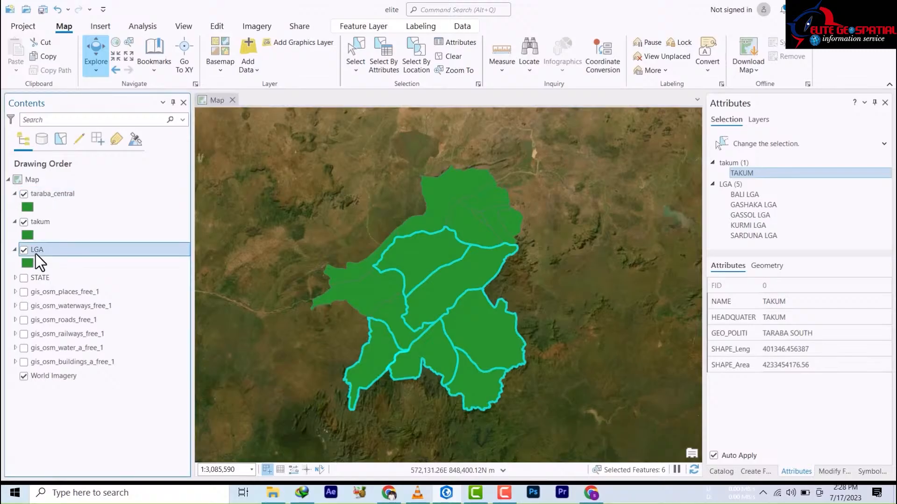
pyautogui.click(76, 57)
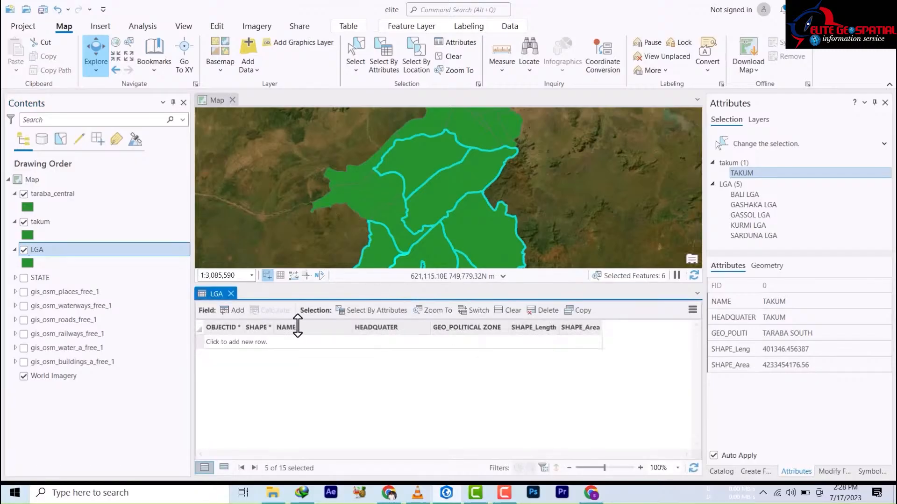
pyautogui.scroll(-3, 351, 414)
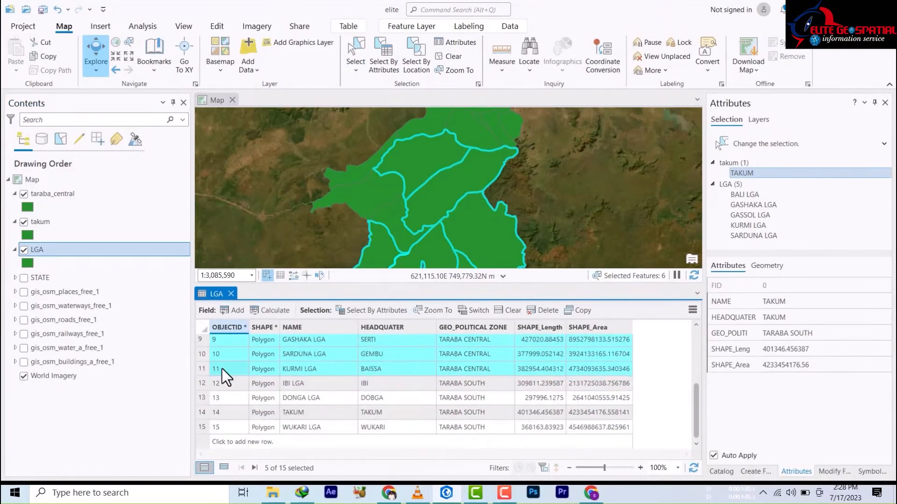
pyautogui.scroll(3, 203, 346)
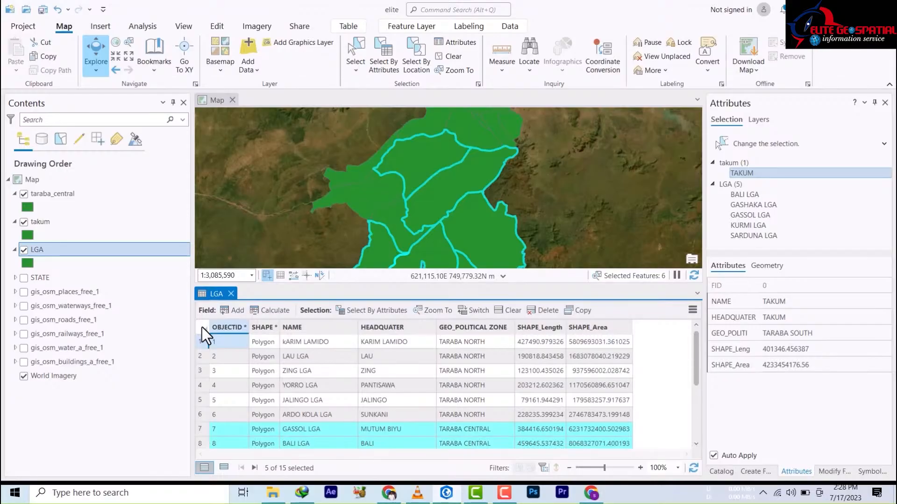
pyautogui.click(204, 330)
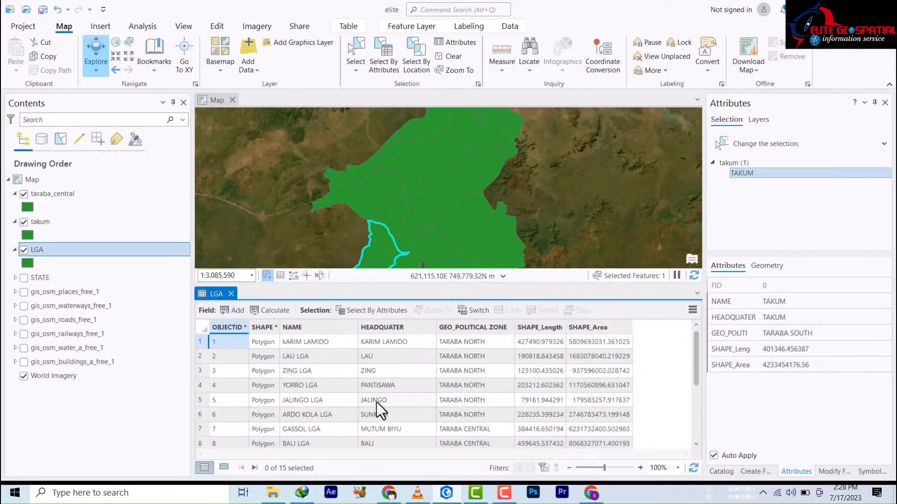
pyautogui.scroll(-3, 385, 397)
pyautogui.scroll(3, 376, 387)
pyautogui.click(231, 293)
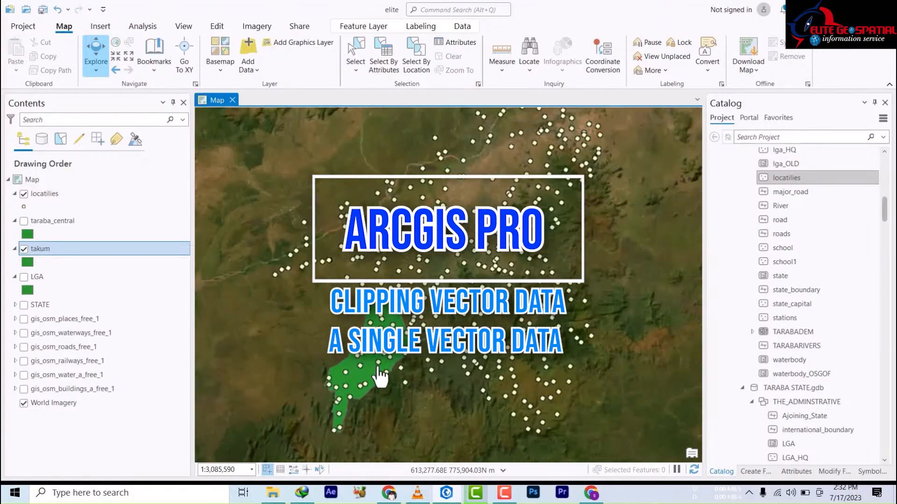
# Search the geoprocessing tools for clip and open the Clip tool from Analysis Tools.
pyautogui.scroll(5, 376, 366)
pyautogui.scroll(-3, 379, 364)
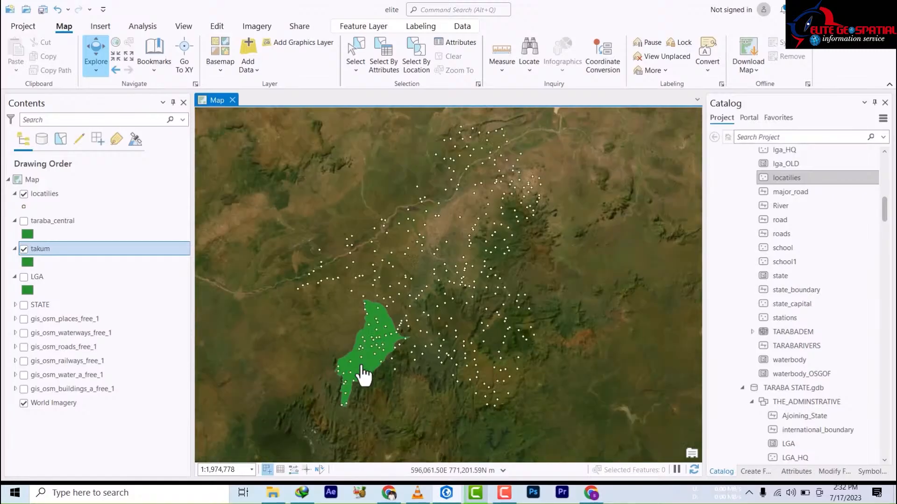
pyautogui.scroll(4, 363, 375)
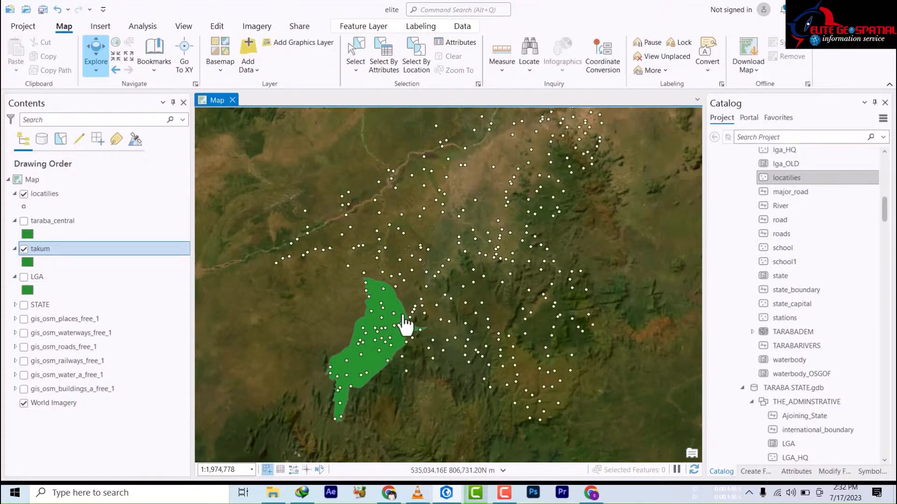
pyautogui.scroll(2, 367, 364)
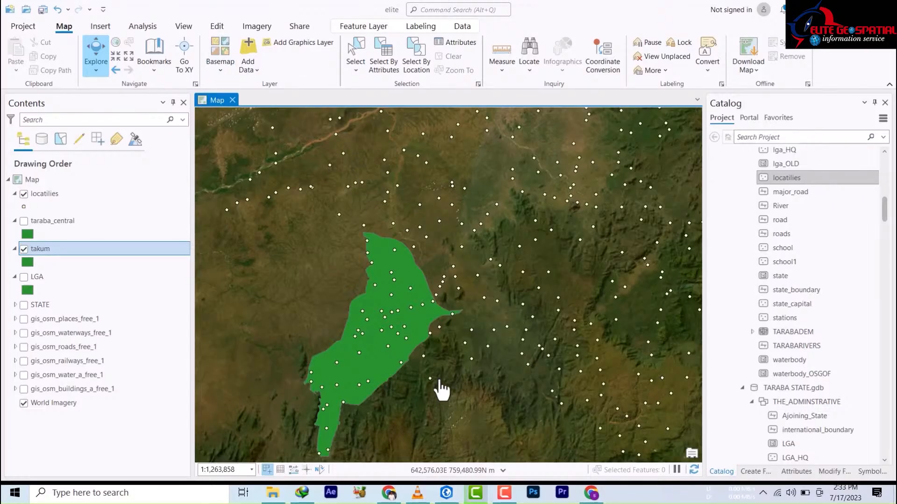
pyautogui.click(143, 28)
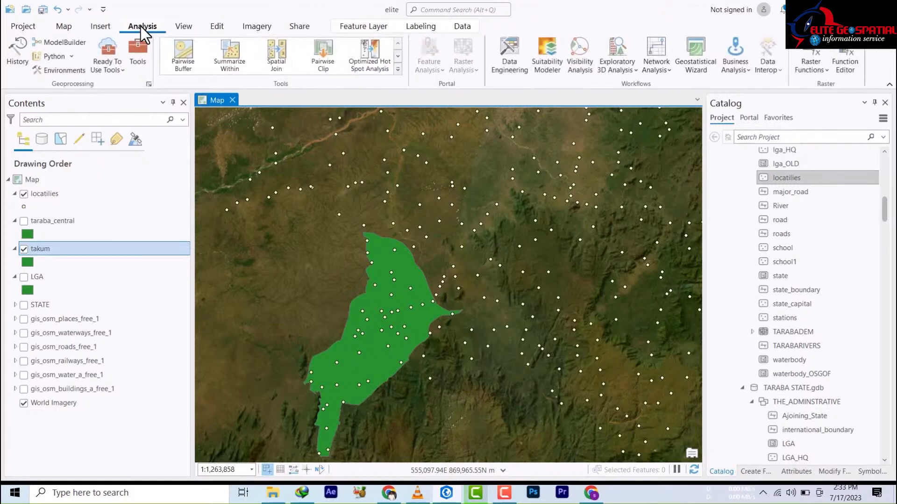
pyautogui.click(139, 56)
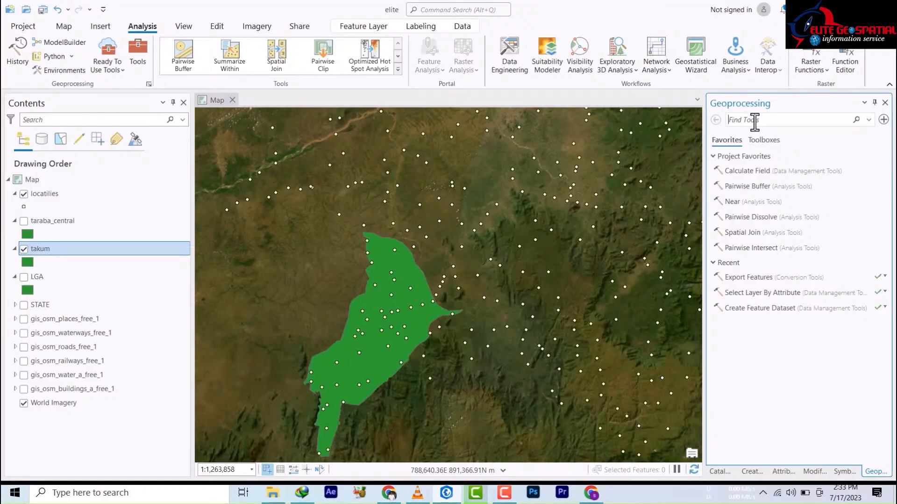
pyautogui.click(754, 120)
pyautogui.write('cl')
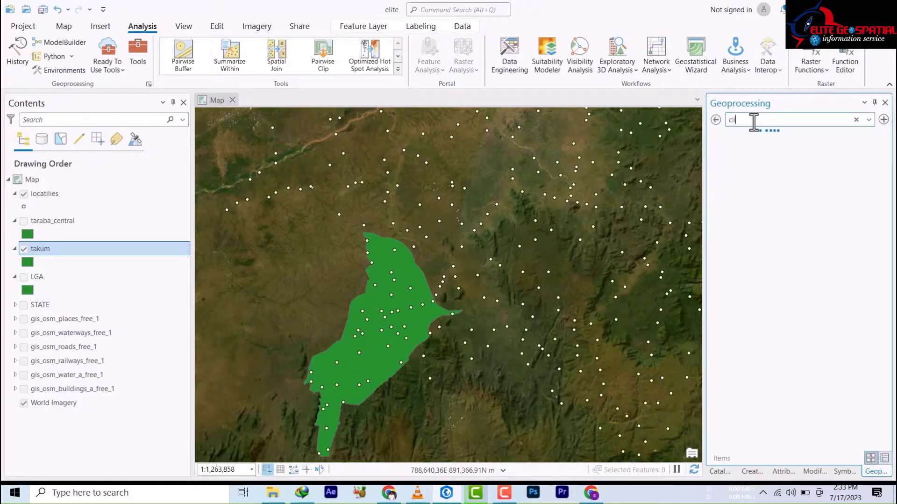
pyautogui.write('i')
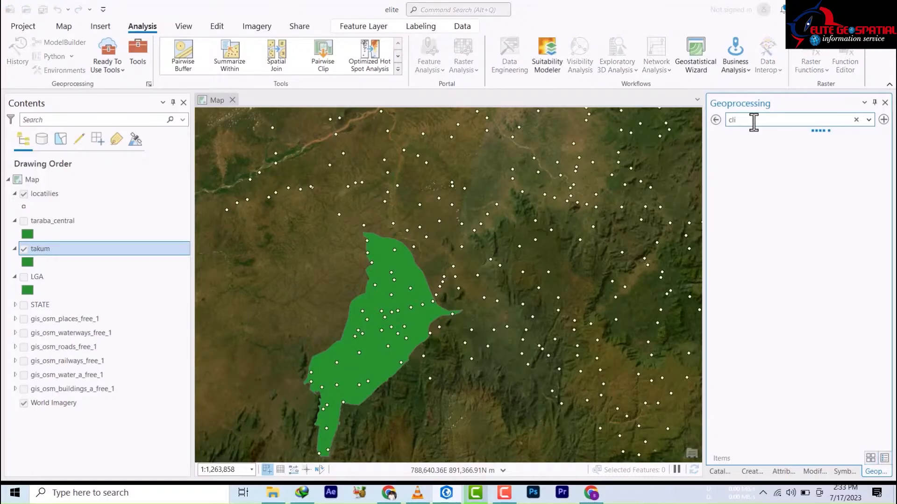
pyautogui.write('p')
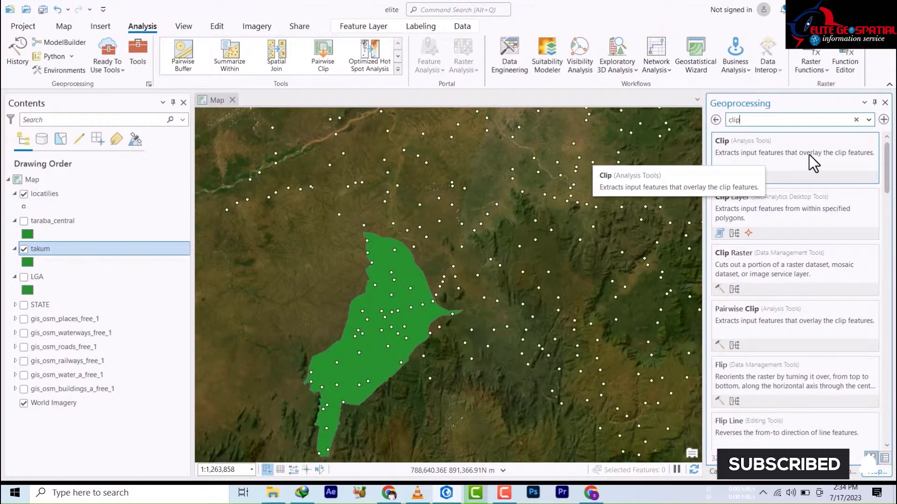
pyautogui.click(728, 152)
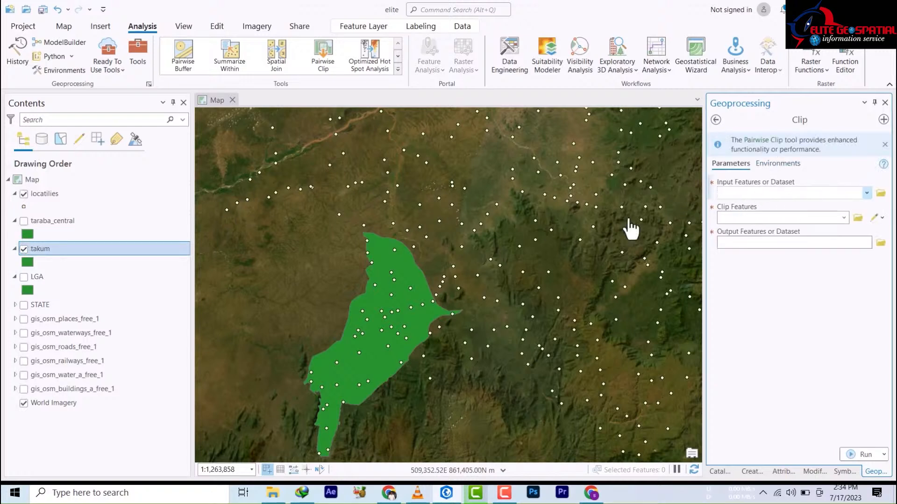
# Set locatilies as the input features and takum as the clip features for the Clip tool.
pyautogui.click(868, 193)
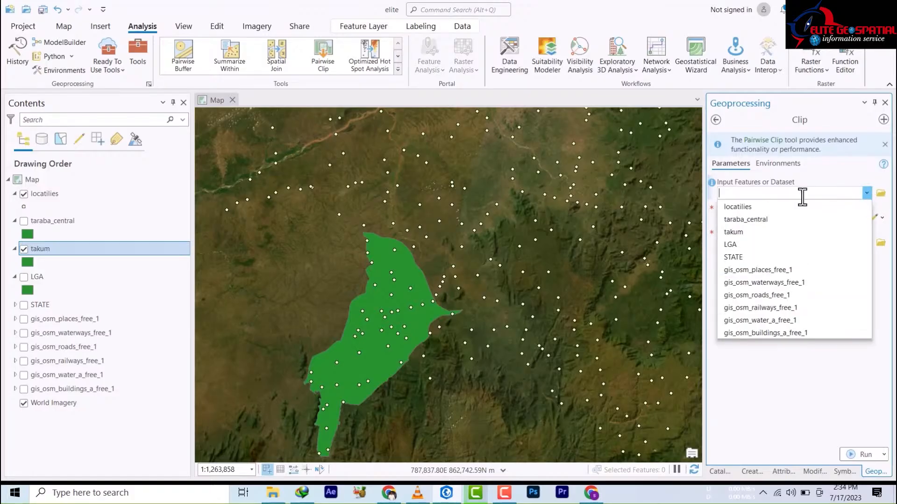
pyautogui.click(747, 212)
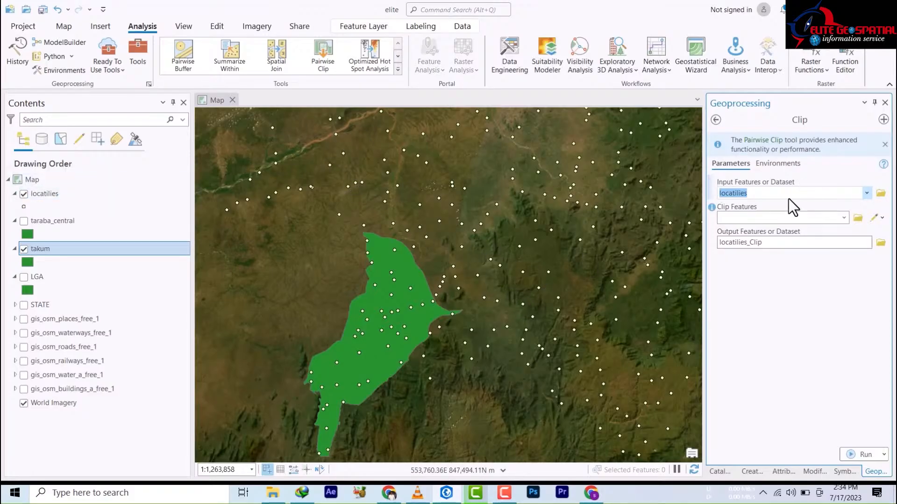
pyautogui.click(845, 219)
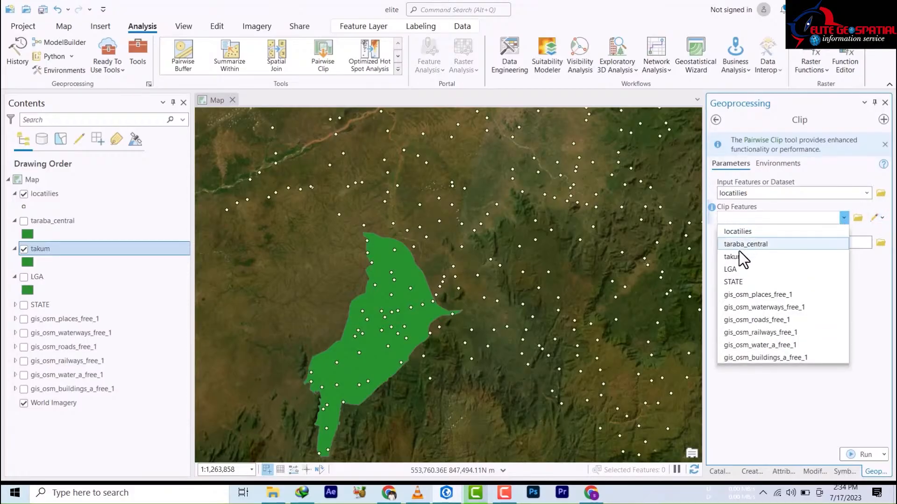
pyautogui.click(732, 256)
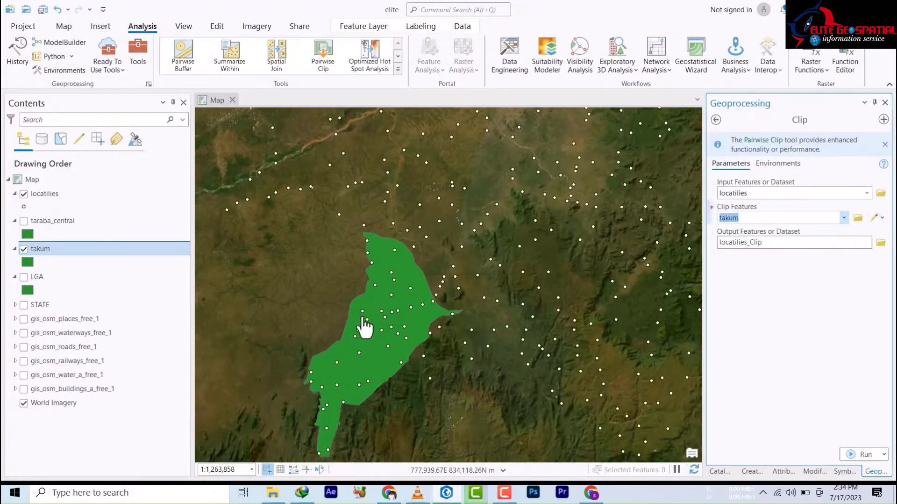
# Set the clip output to a feature class named takum_localities in the New Folder inside taraba, and run the Clip tool.
pyautogui.click(883, 241)
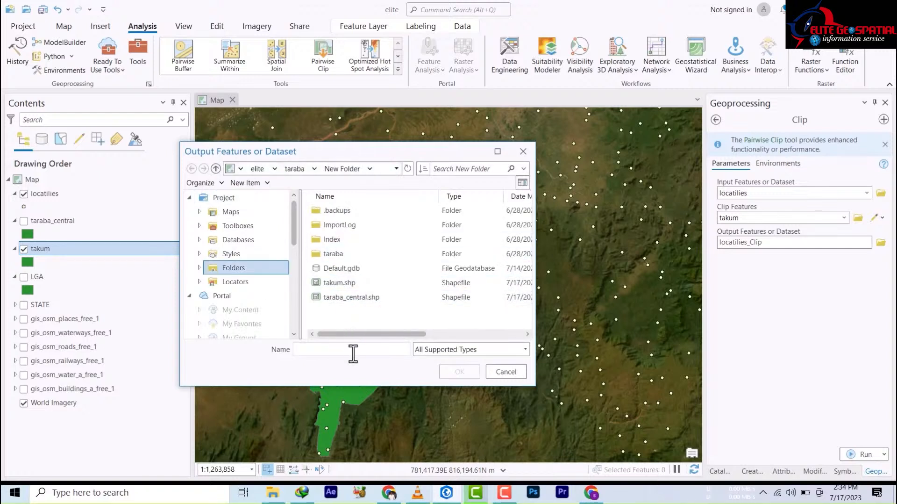
pyautogui.click(451, 351)
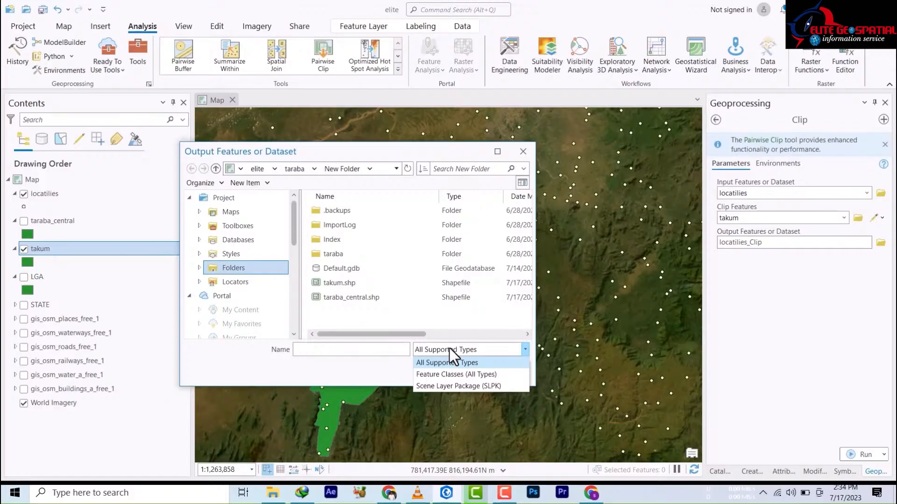
pyautogui.click(448, 376)
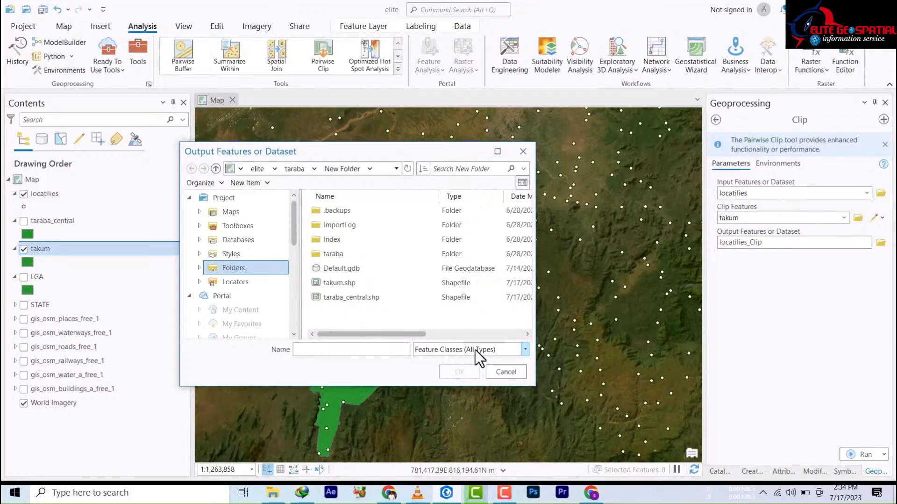
pyautogui.click(317, 349)
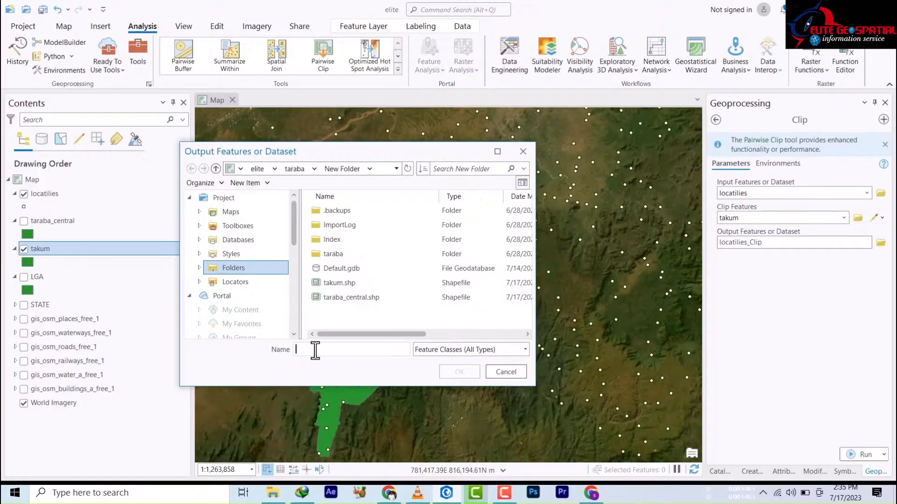
pyautogui.write('taku')
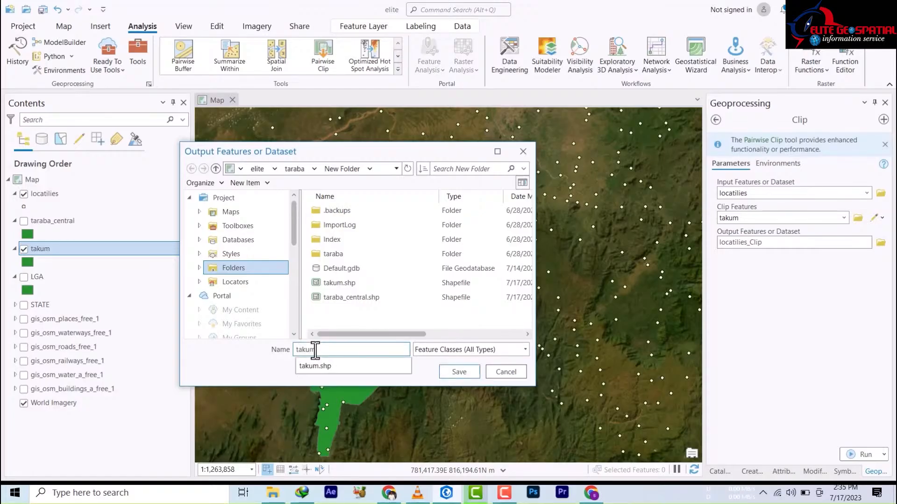
pyautogui.write('m')
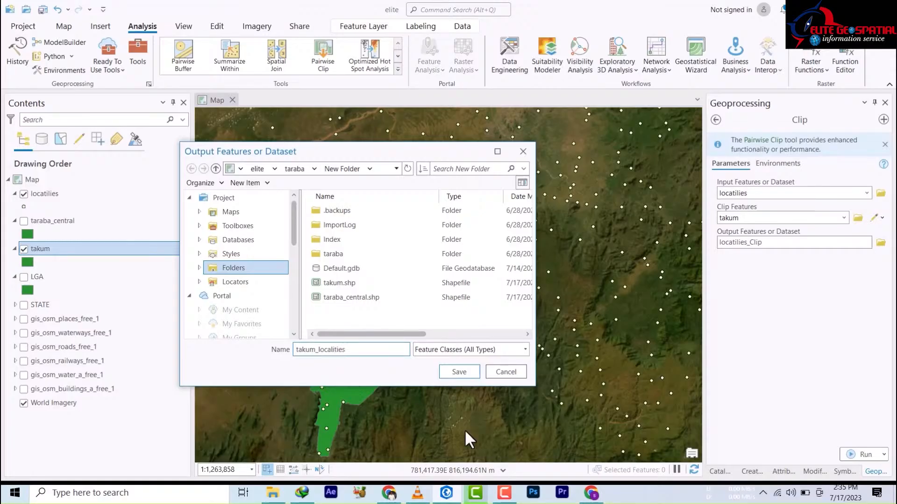
pyautogui.click(460, 373)
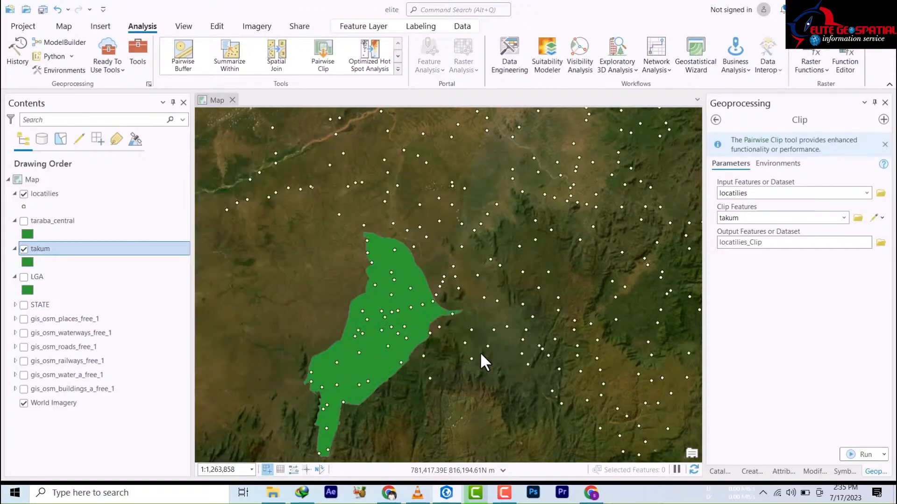
pyautogui.click(865, 454)
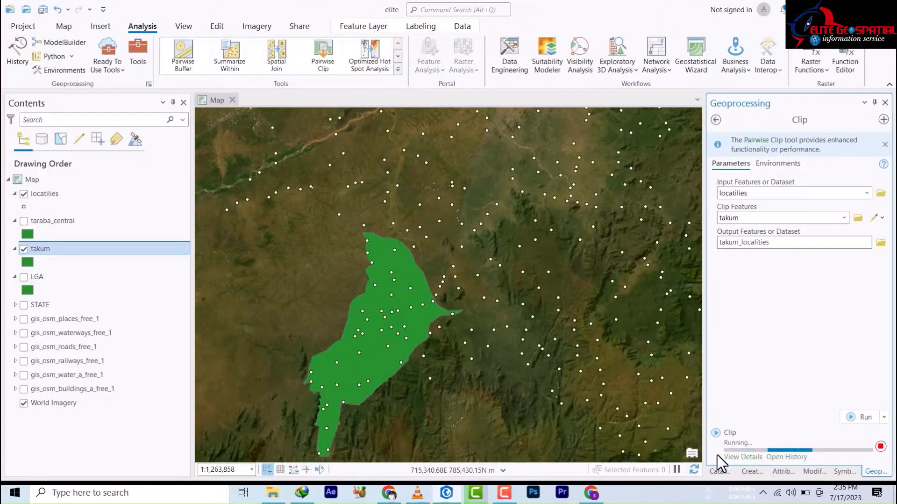
pyautogui.moveTo(795, 456)
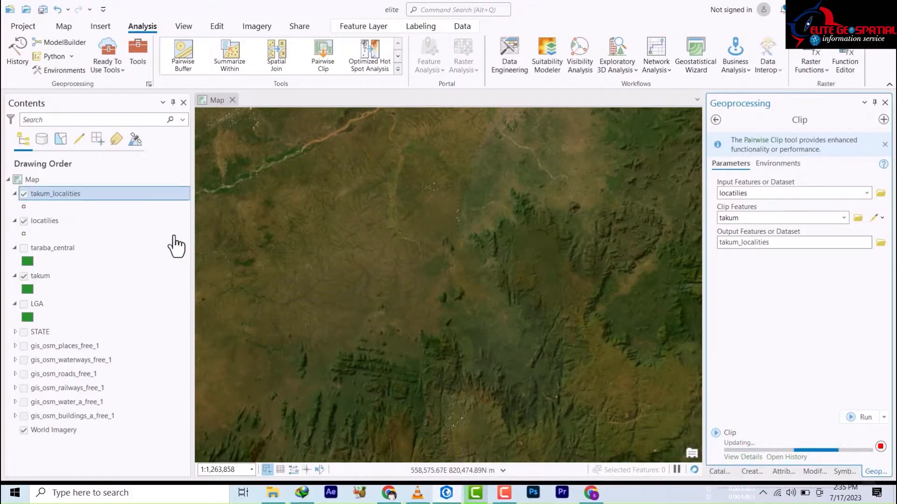
# Hide the original locatilies layer and inspect the clipped takum_localities points over the takum polygon.
pyautogui.click(23, 220)
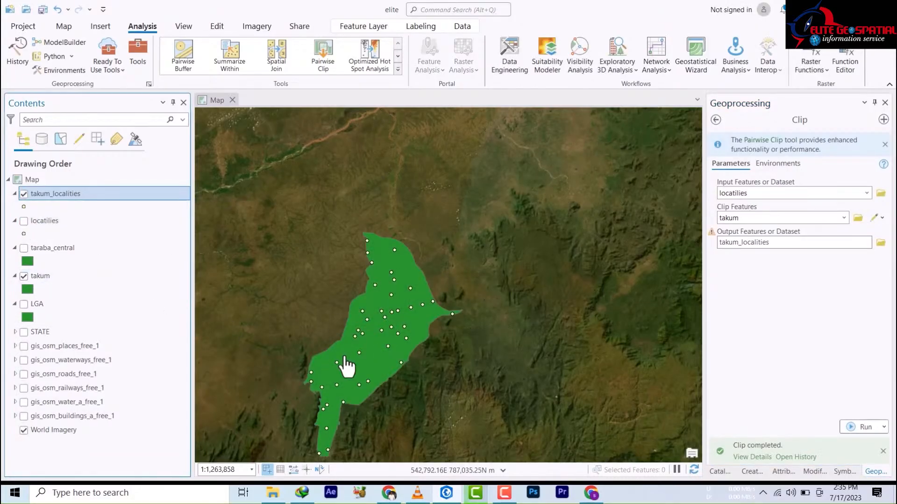
pyautogui.scroll(-4, 354, 350)
pyautogui.scroll(8, 353, 348)
pyautogui.scroll(4, 354, 350)
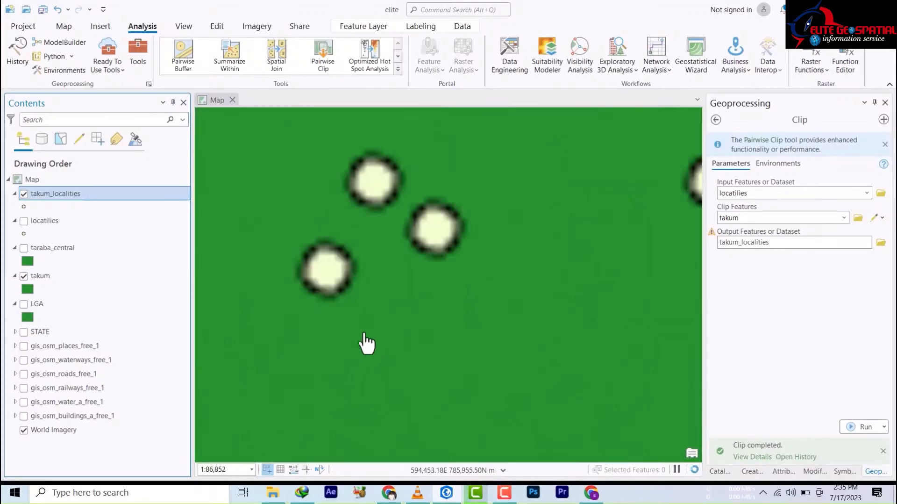
pyautogui.scroll(-5, 367, 342)
pyautogui.scroll(-6, 401, 287)
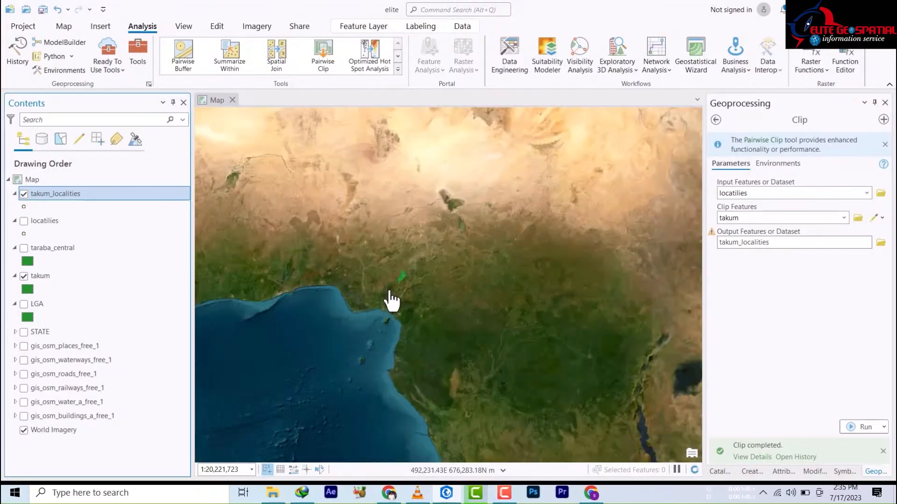
pyautogui.scroll(3, 400, 290)
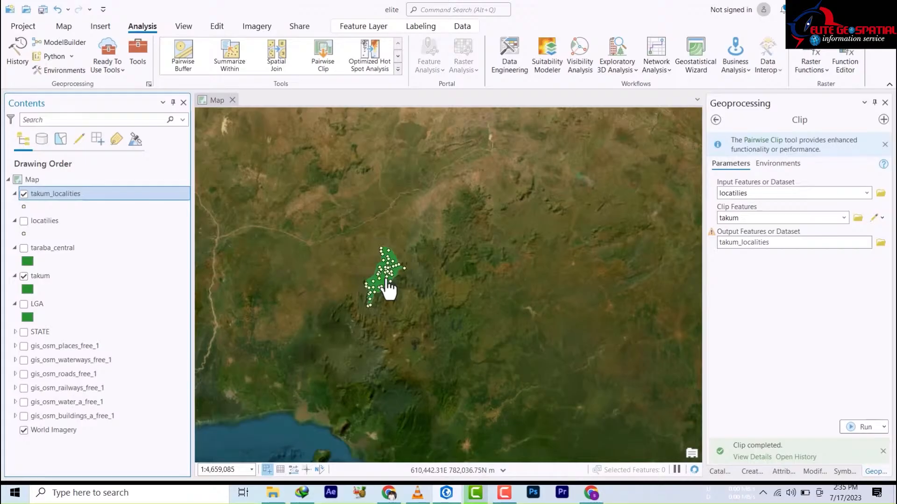
pyautogui.scroll(3, 379, 283)
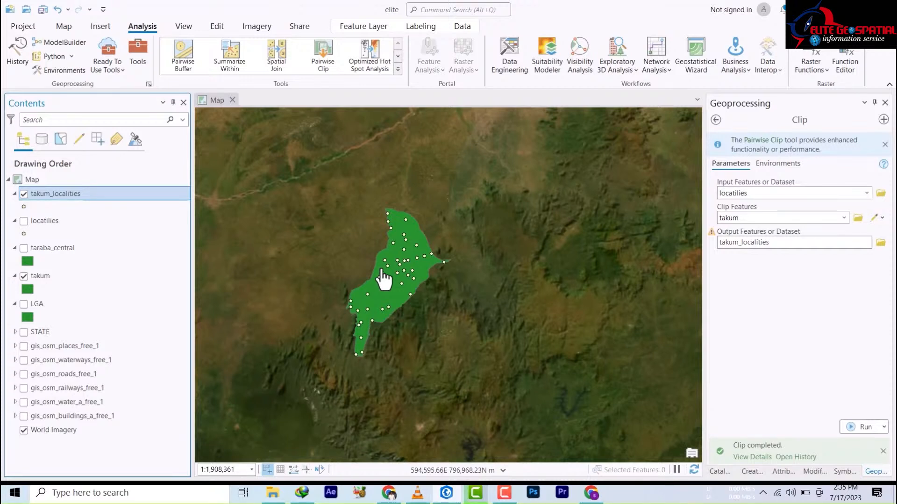
pyautogui.scroll(3, 402, 233)
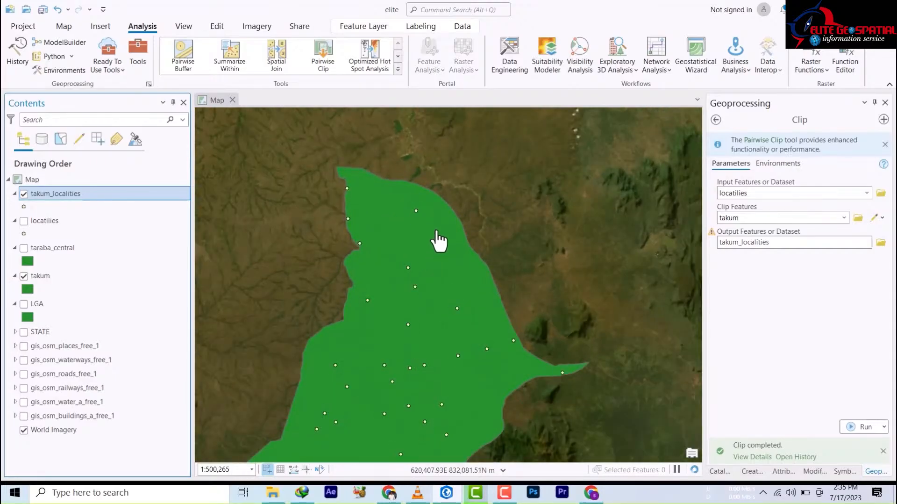
pyautogui.scroll(-2, 439, 241)
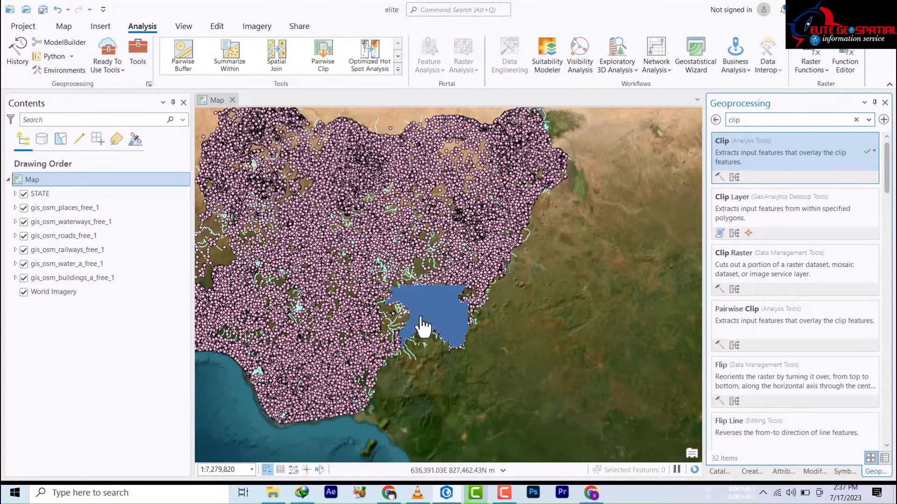
# Switch the STATE layer off and on again to compare its extent with the OSM layers.
pyautogui.scroll(2, 423, 326)
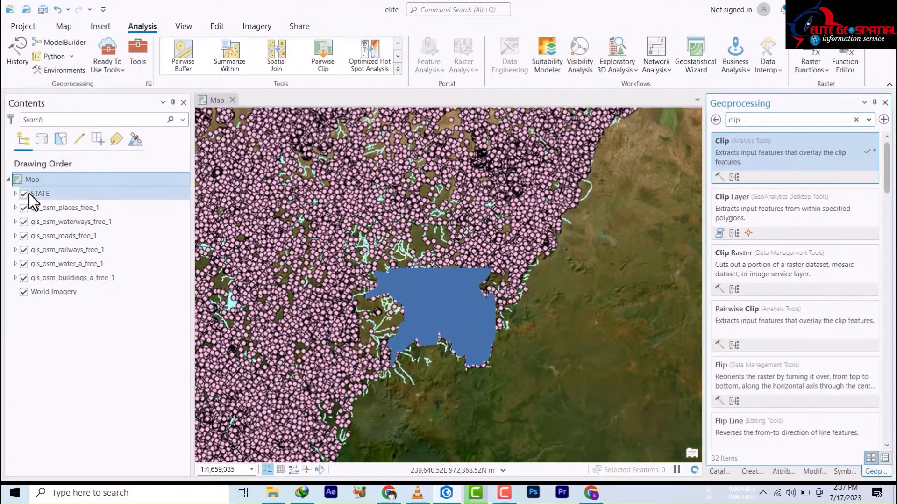
pyautogui.click(23, 194)
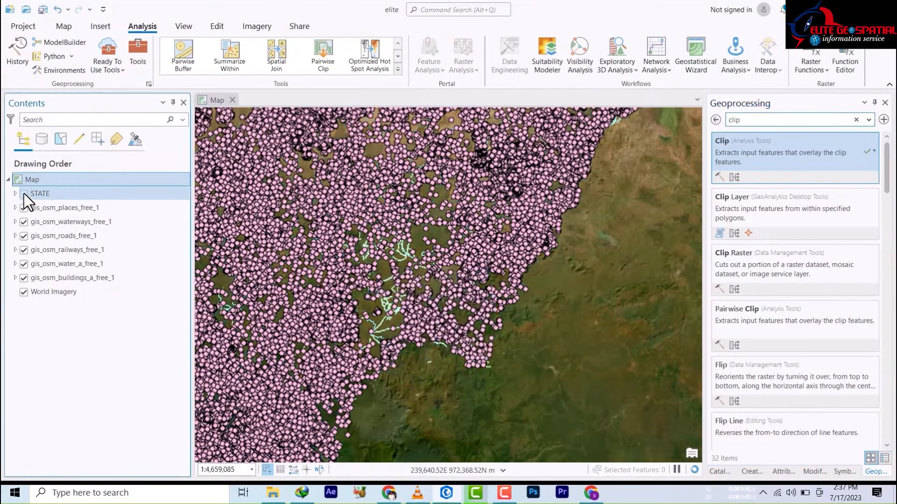
pyautogui.click(24, 193)
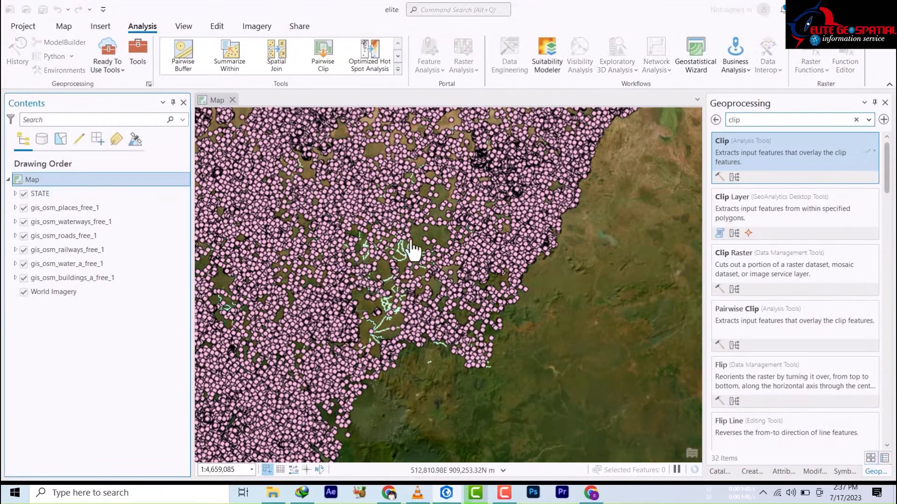
pyautogui.scroll(-5, 444, 282)
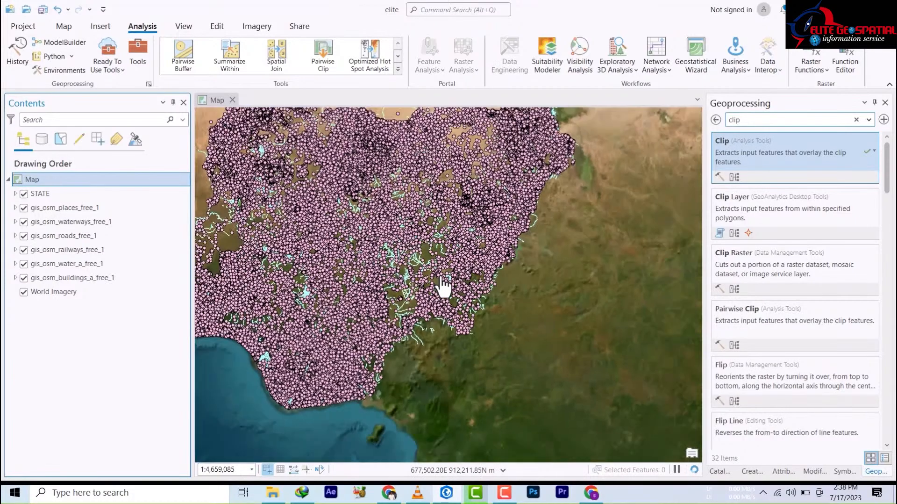
pyautogui.scroll(3, 430, 265)
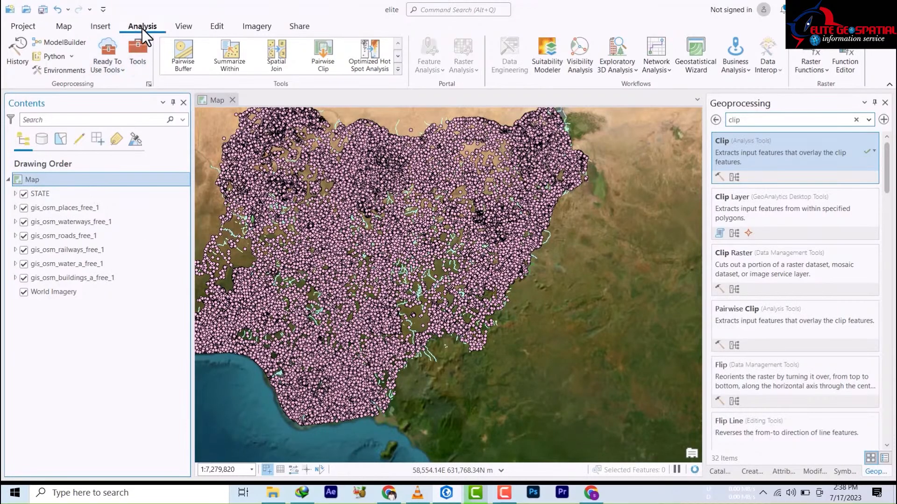
# Search the geoprocessing tools for clip and open the Analysis Tools Clip tool in batch mode.
pyautogui.click(137, 55)
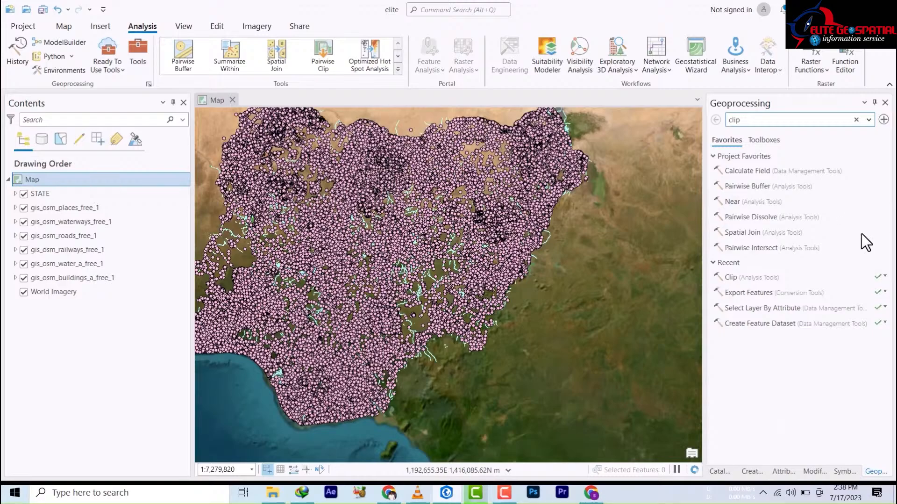
pyautogui.click(750, 119)
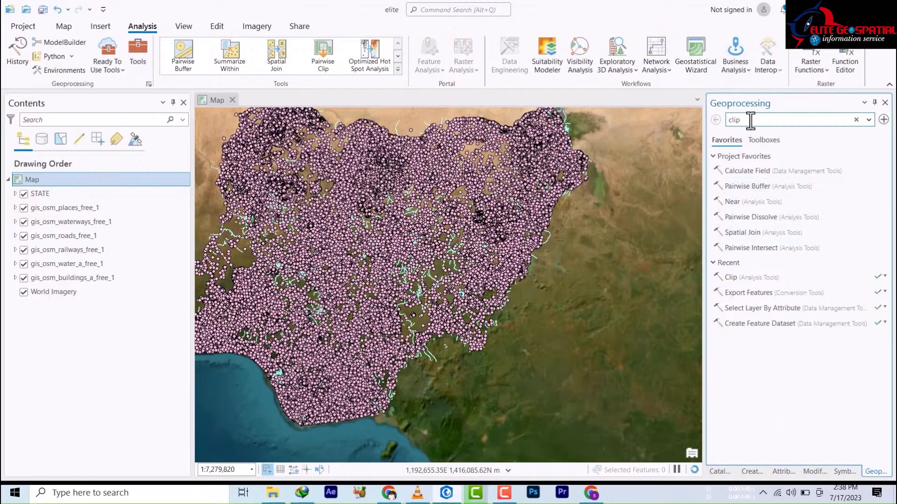
pyautogui.press('Return')
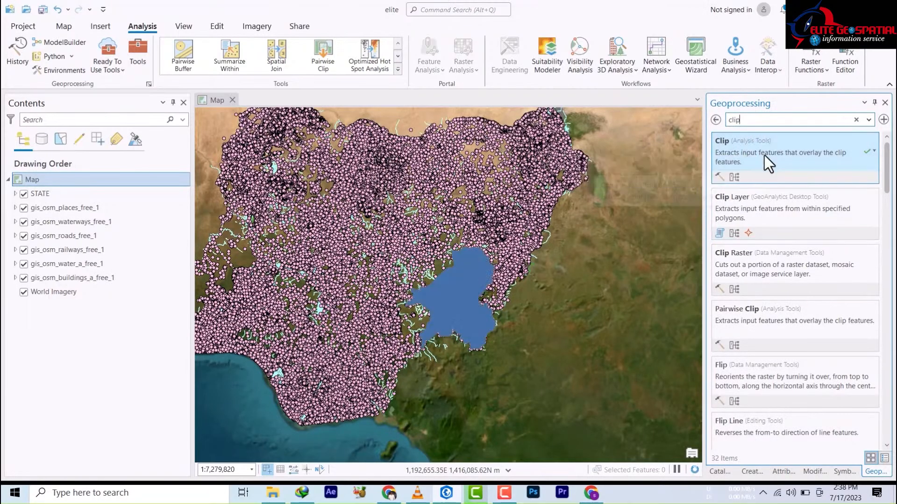
pyautogui.rightClick(732, 152)
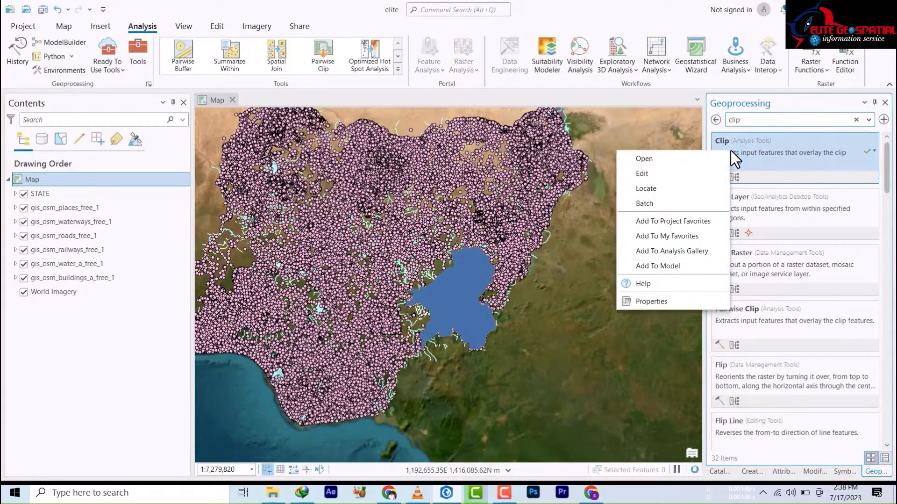
pyautogui.click(660, 202)
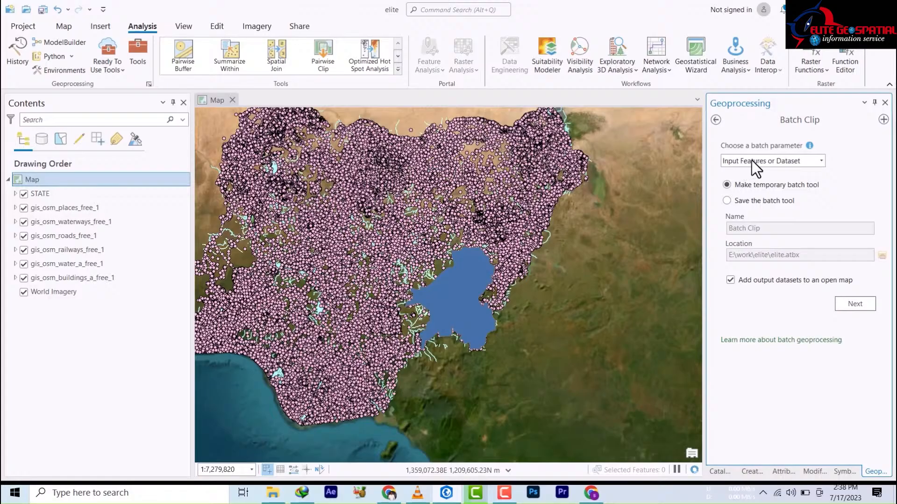
# Choose Input Features or Dataset as the batch parameter and set the batch tool to be saved under the name elite.
pyautogui.click(777, 162)
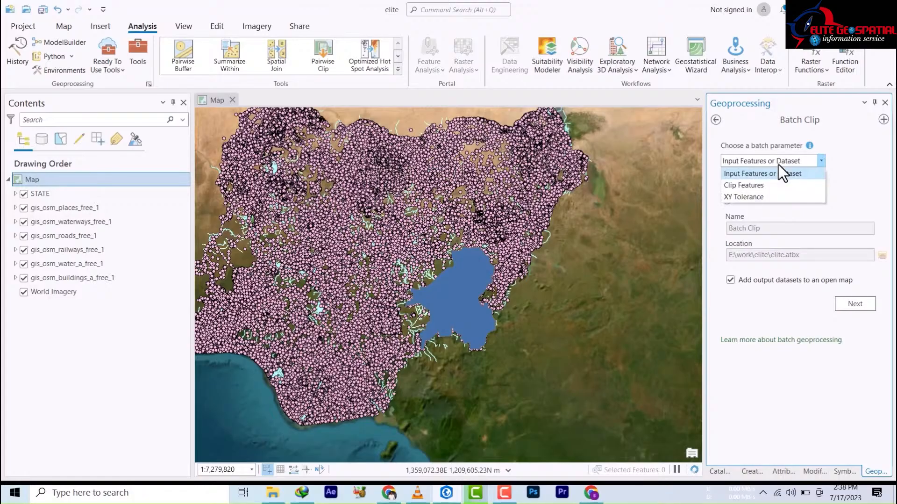
pyautogui.click(748, 173)
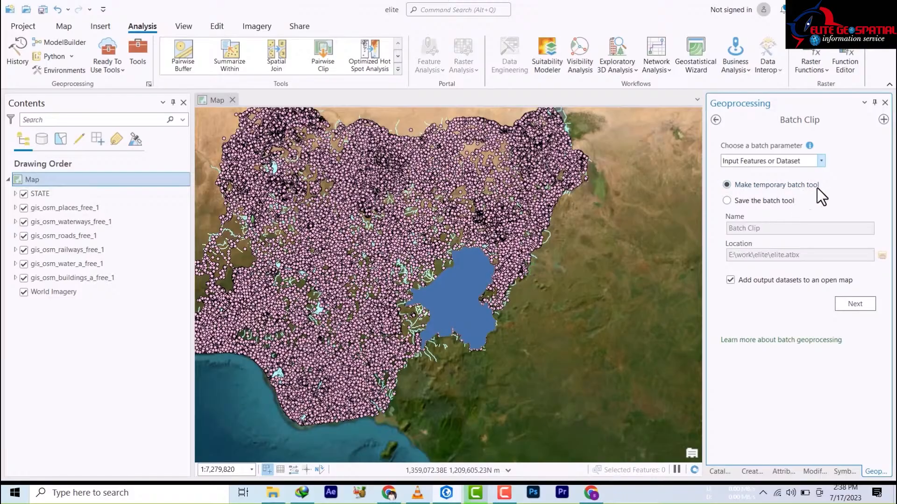
pyautogui.click(732, 204)
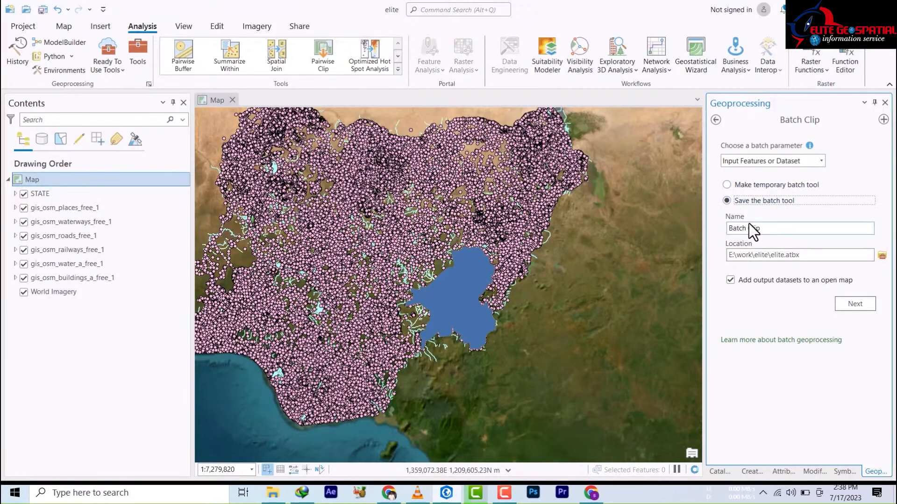
pyautogui.tripleClick(760, 227)
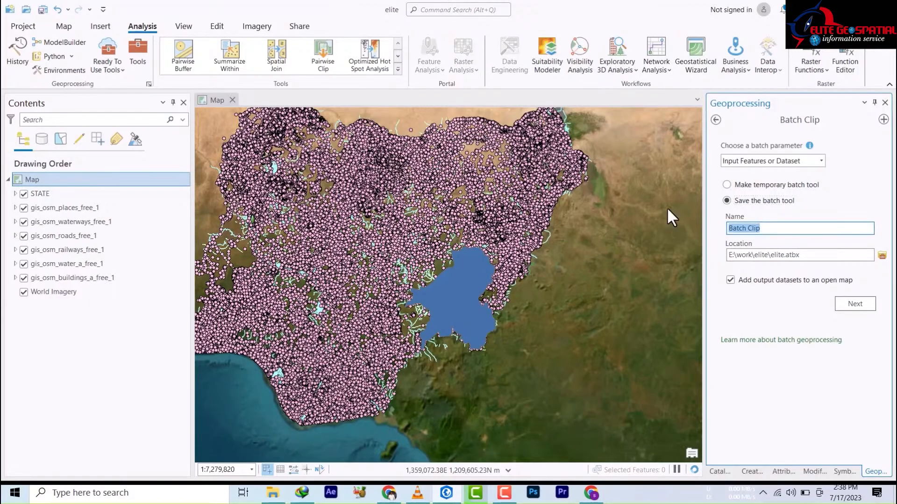
pyautogui.write('gh')
pyautogui.press('BackSpace')
pyautogui.press('BackSpace')
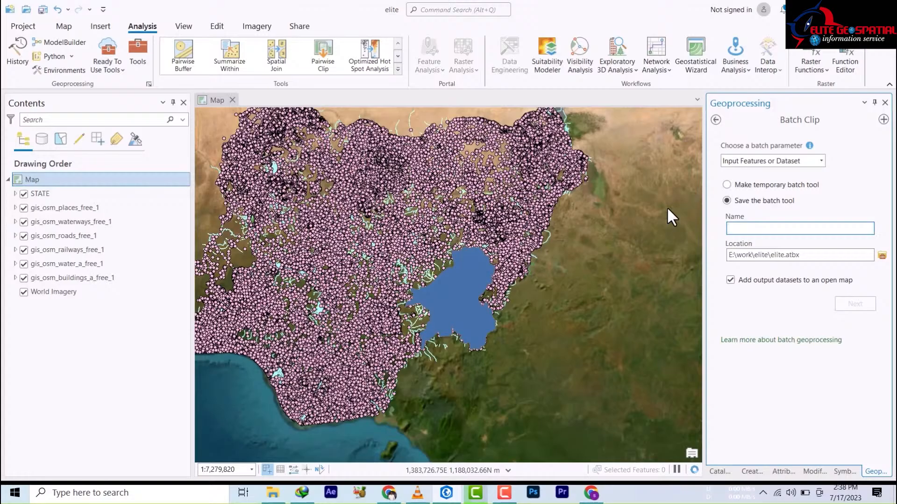
pyautogui.write('elite')
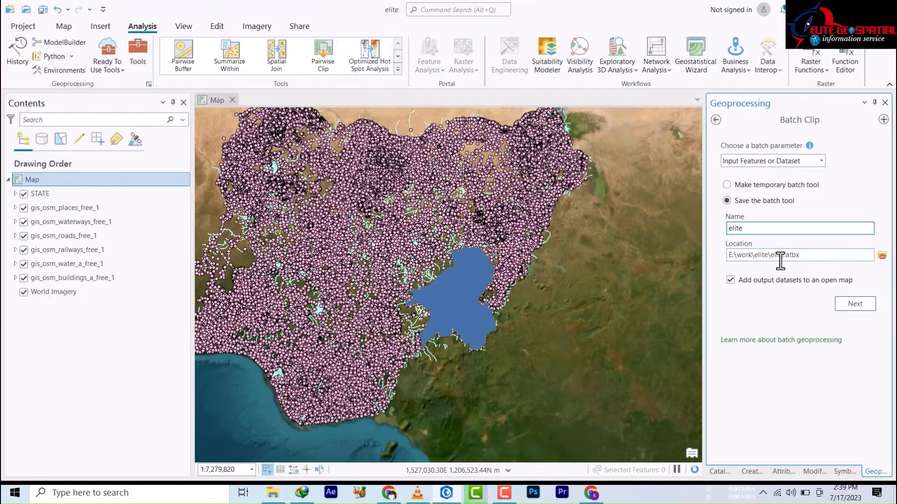
pyautogui.click(883, 255)
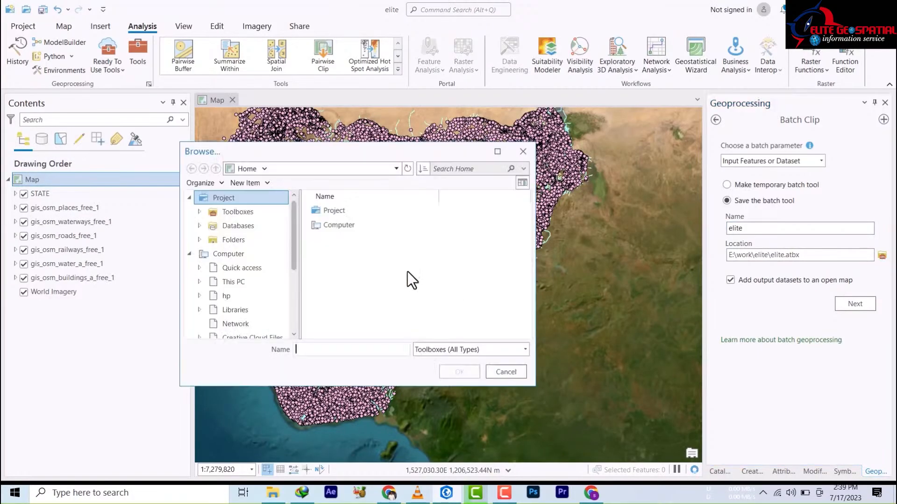
pyautogui.doubleClick(340, 298)
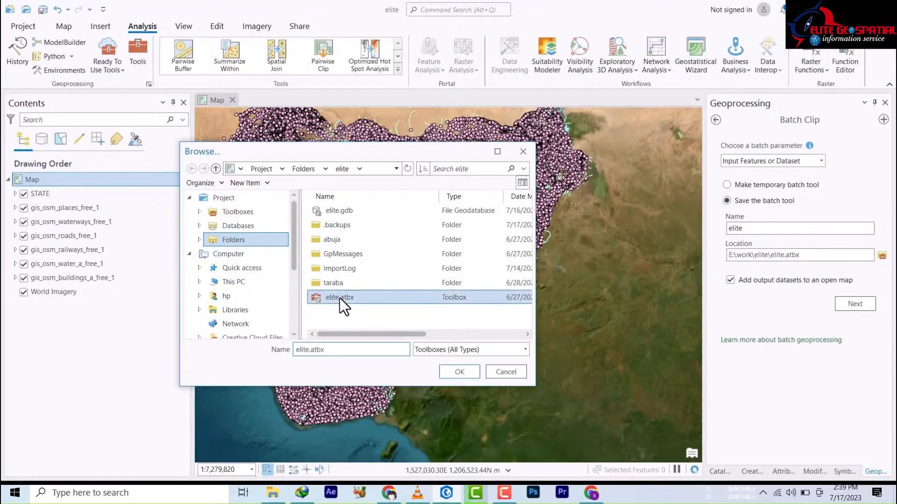
pyautogui.click(503, 374)
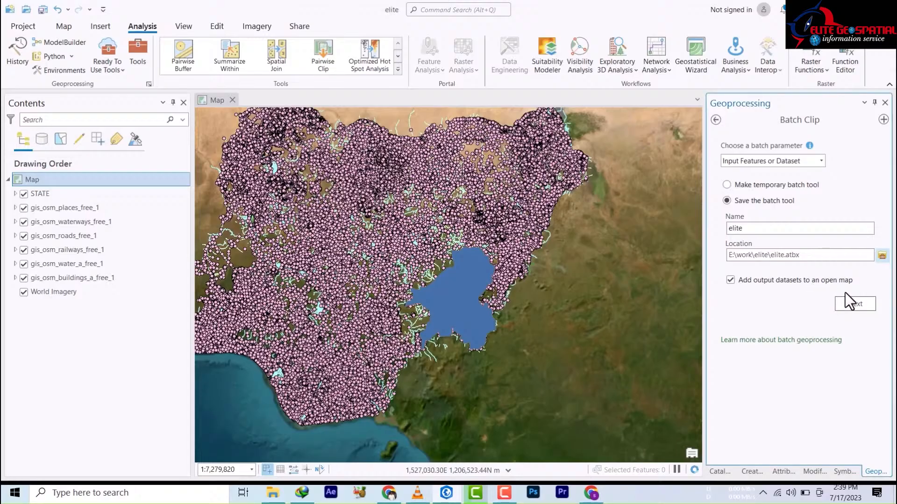
# Proceed to the elite batch tool's parameters and choose gis_osm_places_free_1 as the first batch input.
pyautogui.click(853, 306)
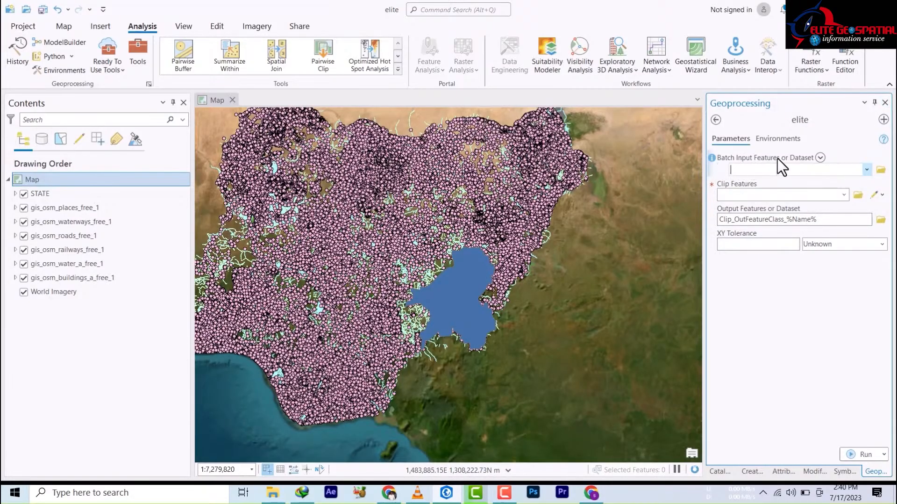
pyautogui.click(867, 170)
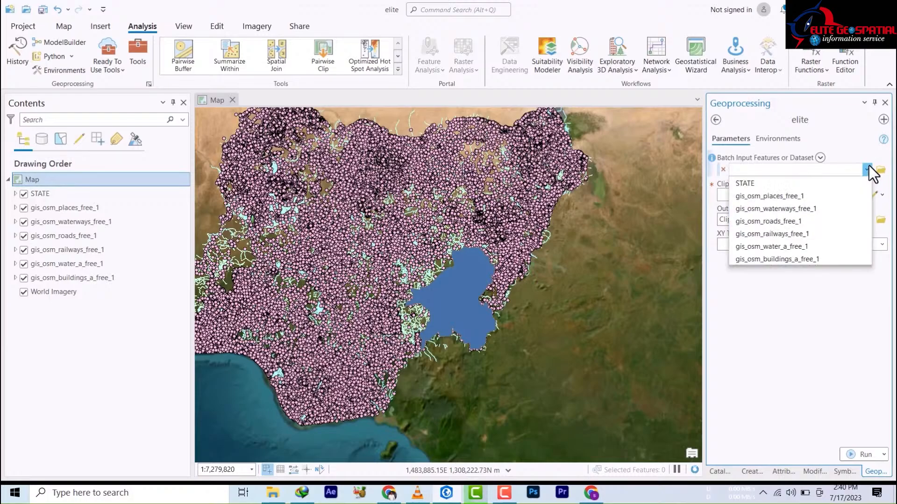
pyautogui.click(771, 197)
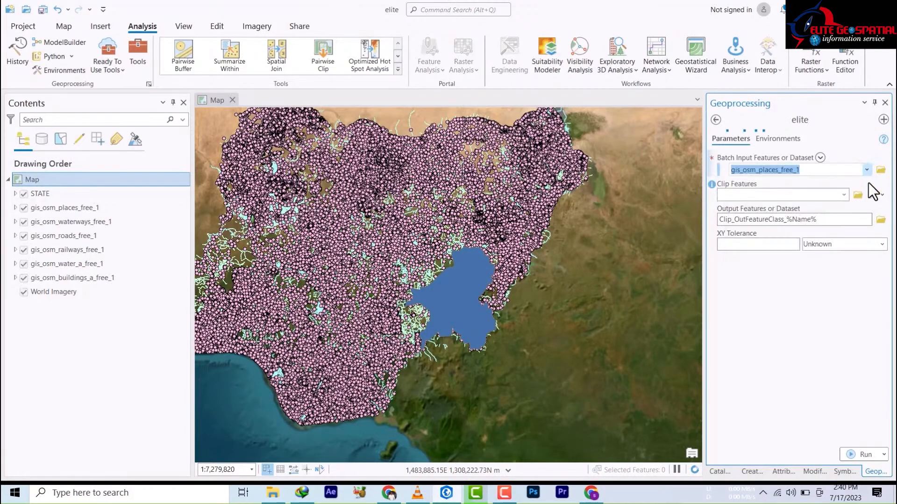
pyautogui.click(867, 169)
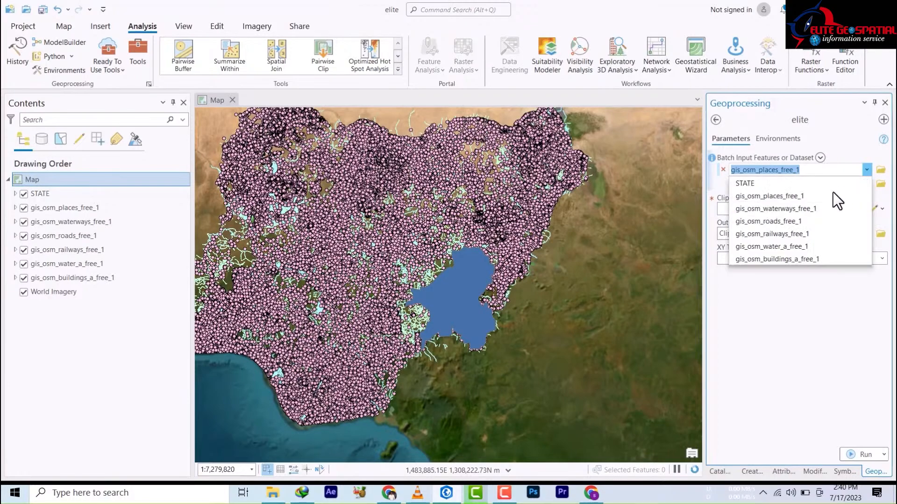
pyautogui.click(799, 208)
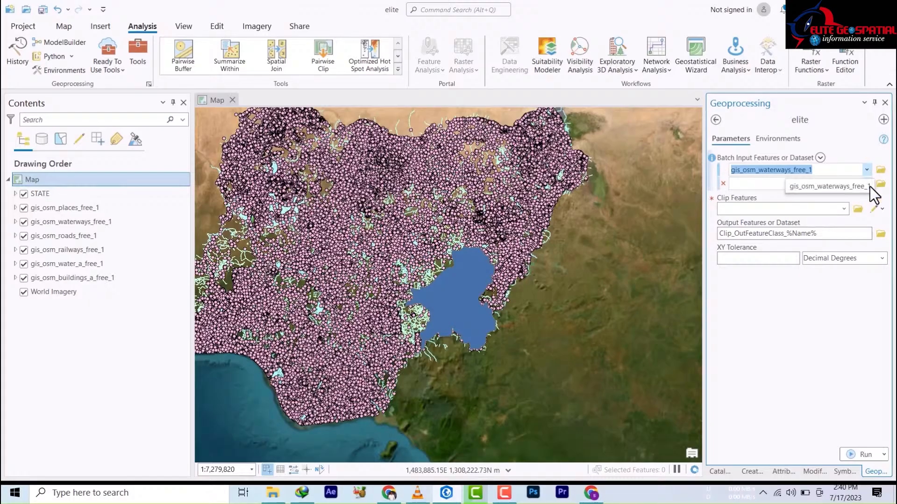
pyautogui.click(867, 170)
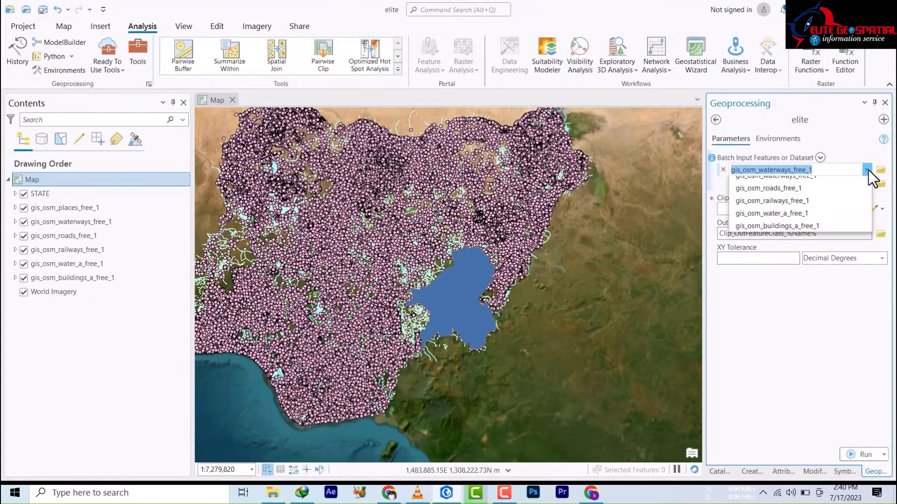
pyautogui.click(771, 196)
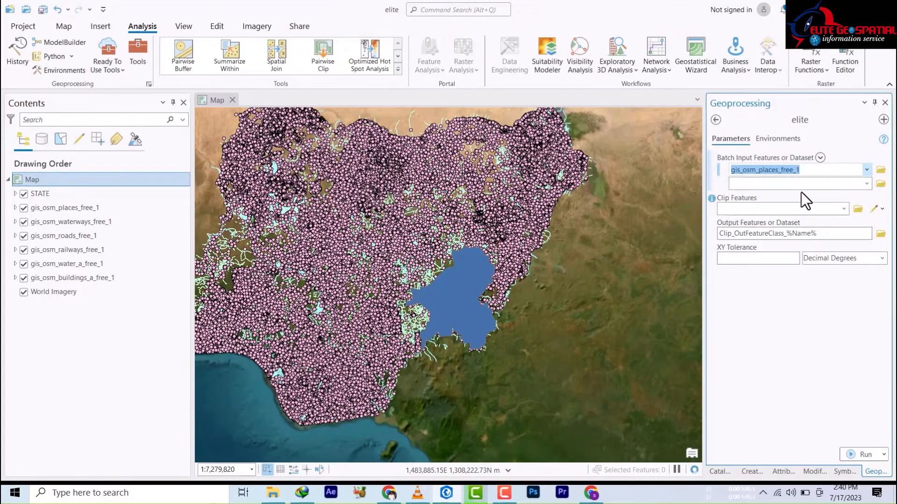
# Add gis_osm_waterways_free_1, gis_osm_roads_free_1, gis_osm_railways_free_1, gis_osm_water_a_free_1 and gis_osm_buildings_a_free_1 as further batch inputs.
pyautogui.click(867, 183)
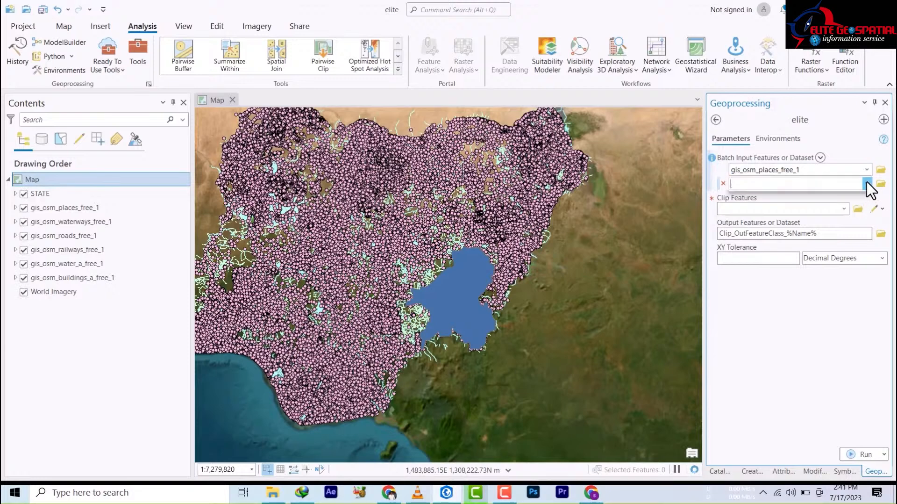
pyautogui.click(793, 223)
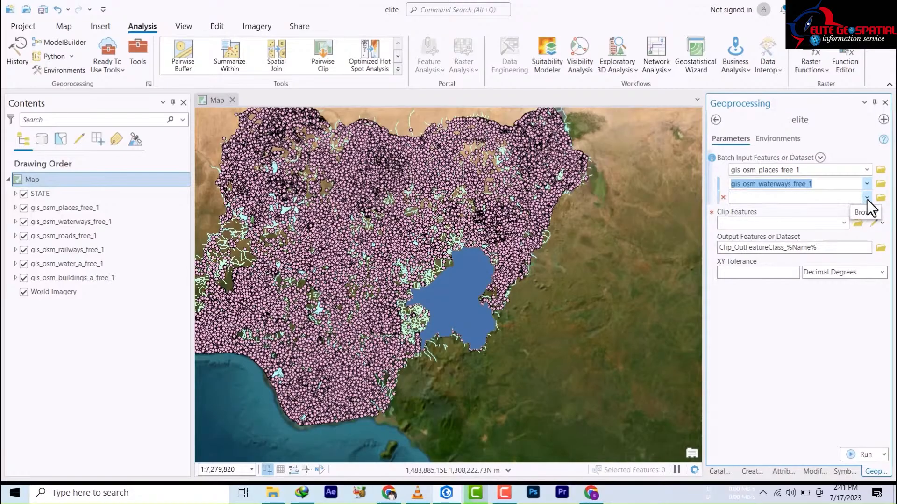
pyautogui.click(867, 197)
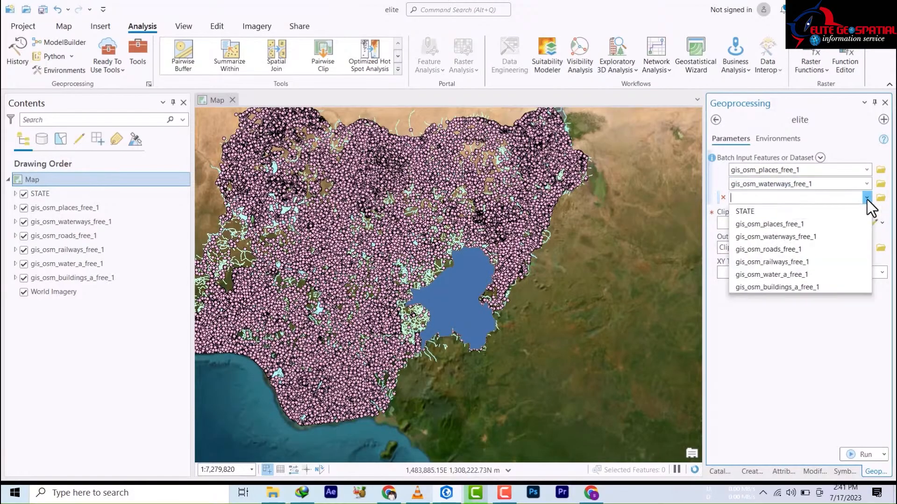
pyautogui.click(797, 249)
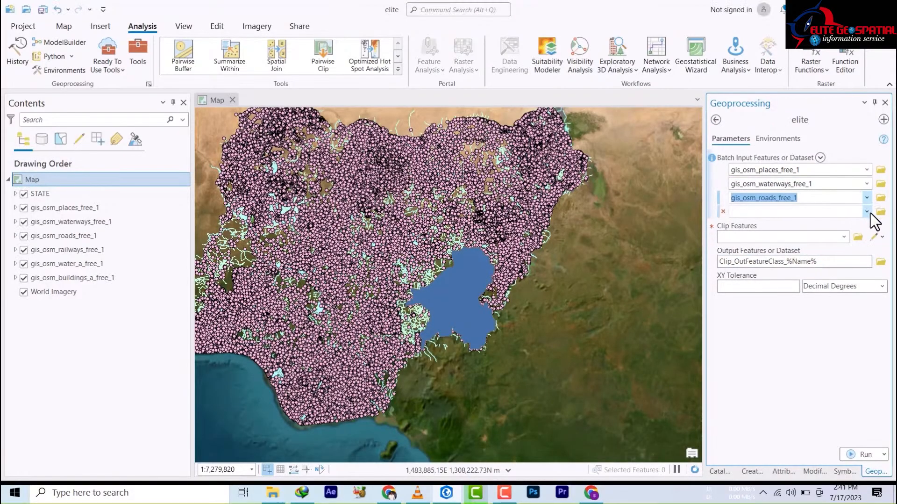
pyautogui.click(866, 211)
pyautogui.click(799, 276)
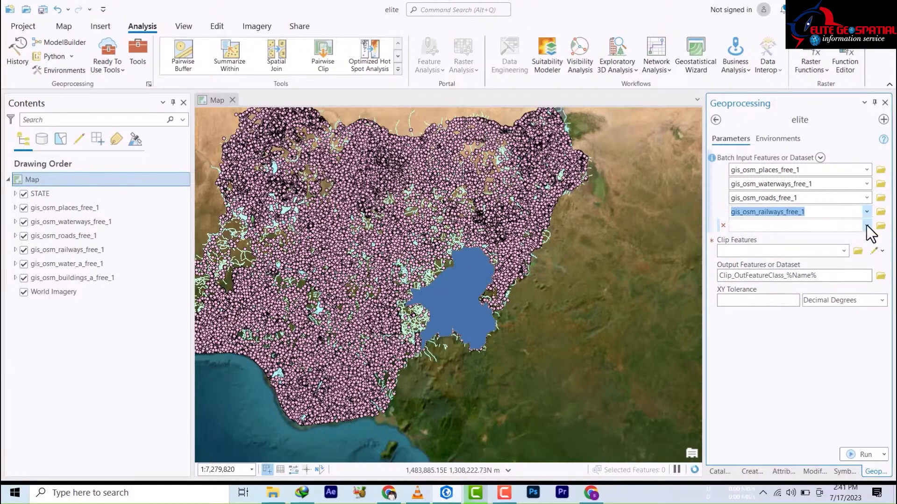
pyautogui.click(866, 225)
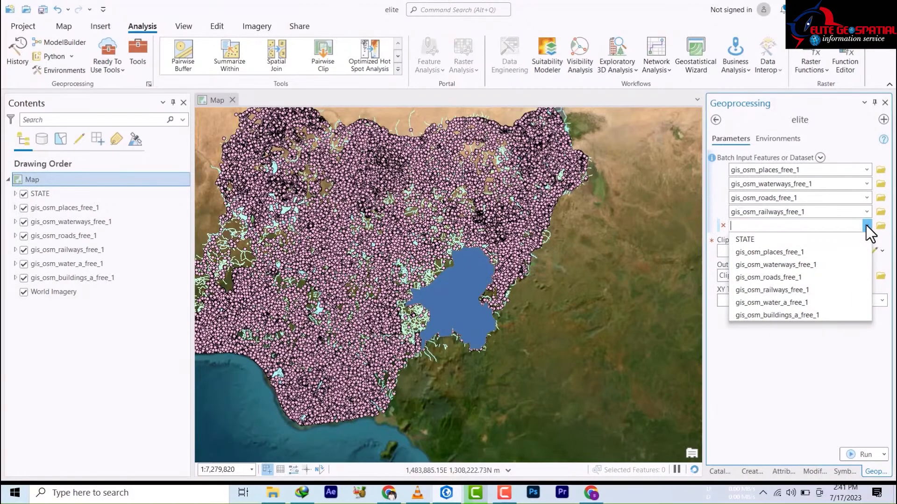
pyautogui.click(793, 304)
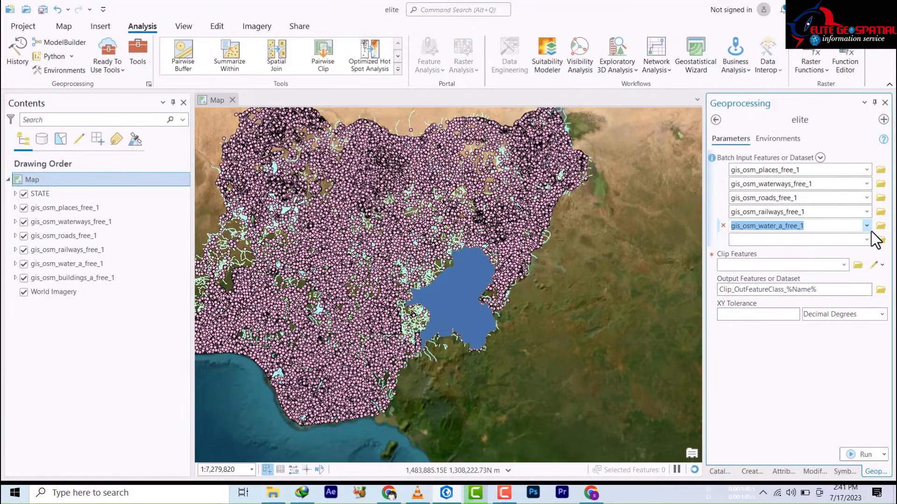
pyautogui.click(867, 239)
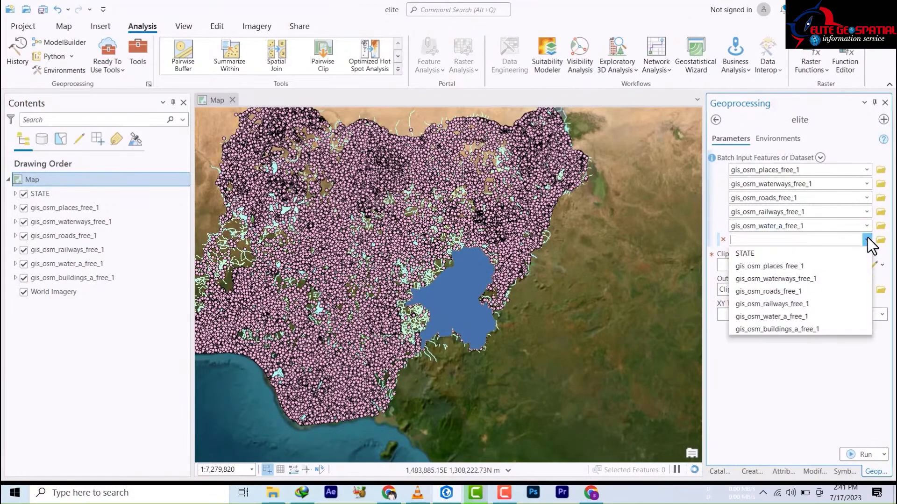
pyautogui.click(800, 329)
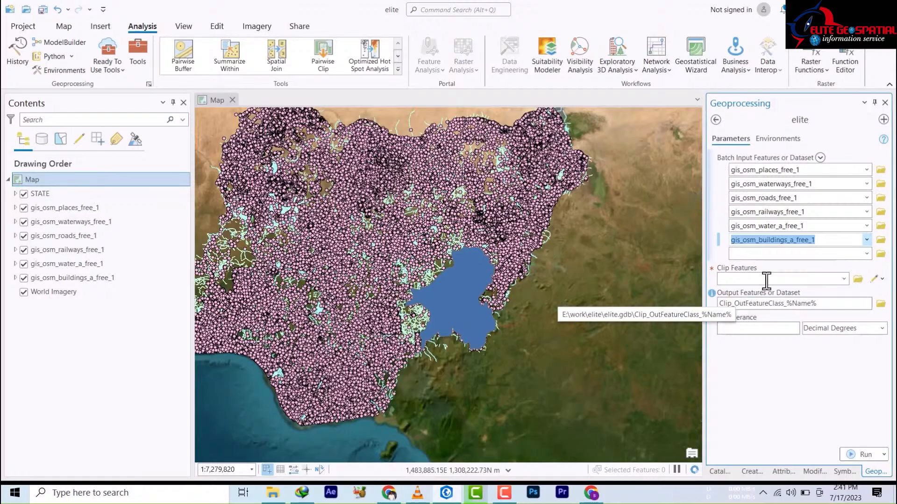
# Set STATE as the clip features, keep the default output name Clip_OutFeatureClass_%Name%, and run the elite batch clip.
pyautogui.click(844, 279)
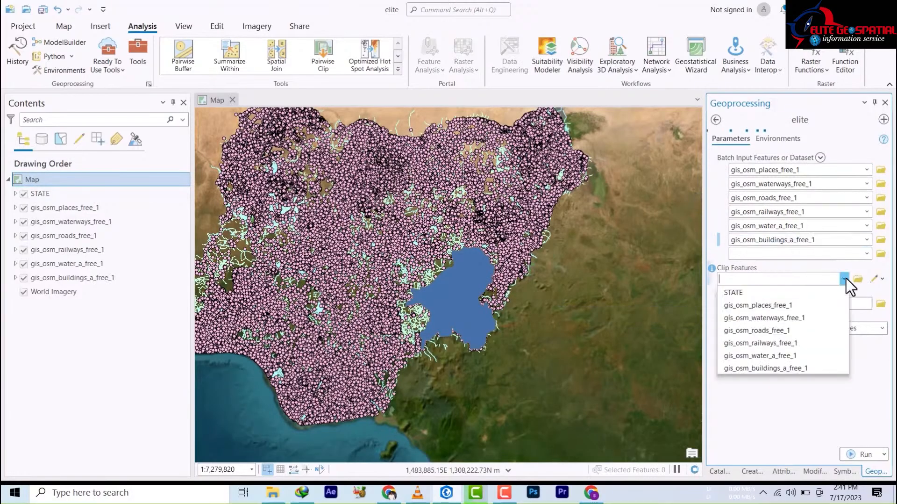
pyautogui.click(739, 294)
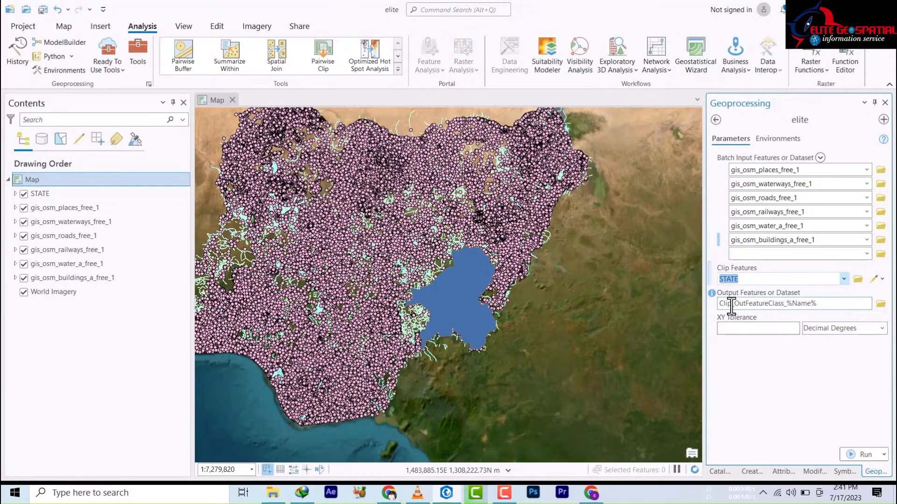
pyautogui.click(884, 306)
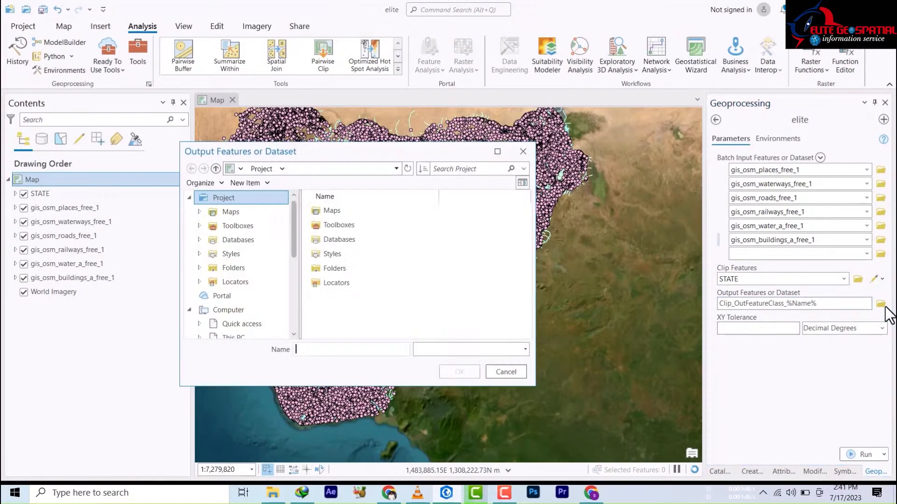
pyautogui.click(506, 372)
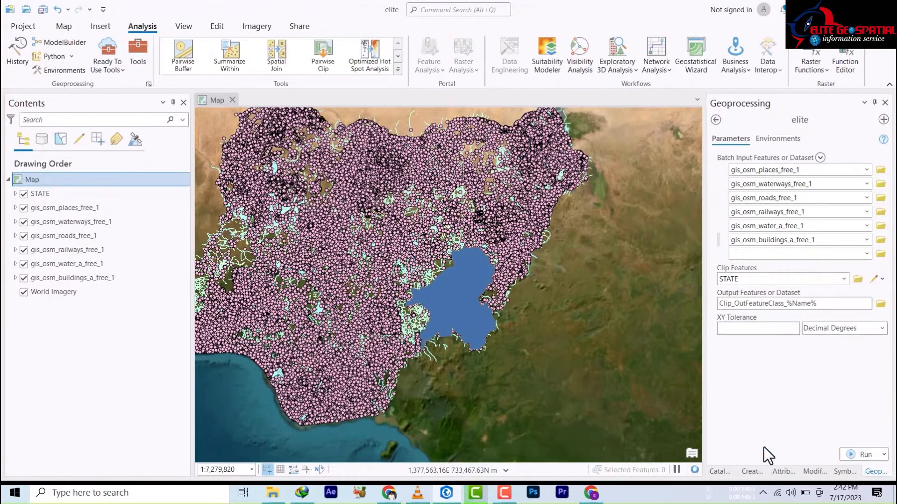
pyautogui.click(859, 453)
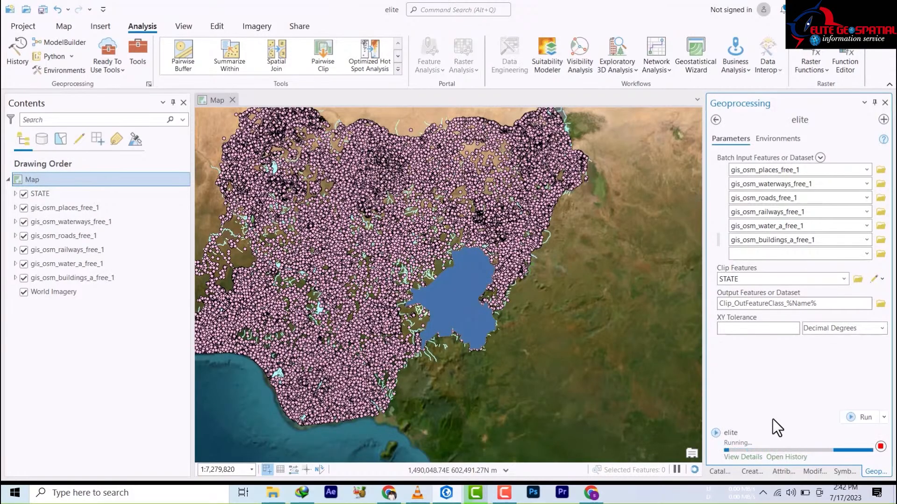
pyautogui.click(49, 208)
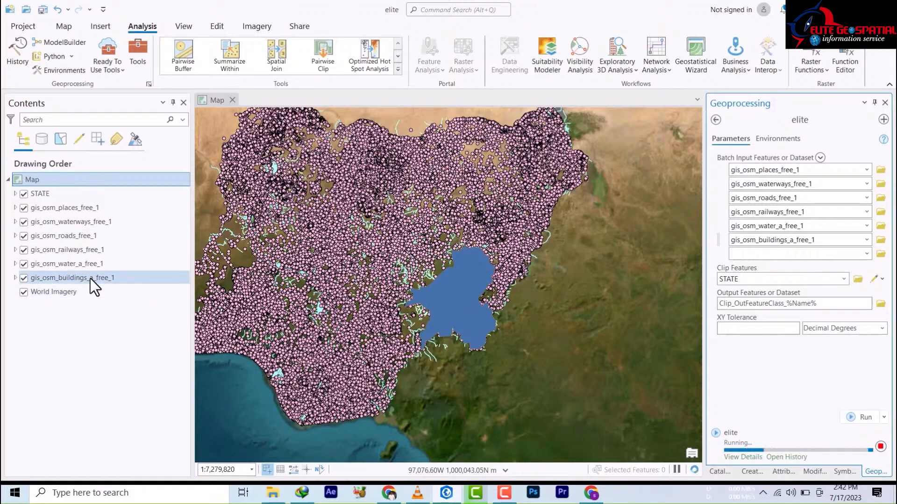
pyautogui.click(100, 250)
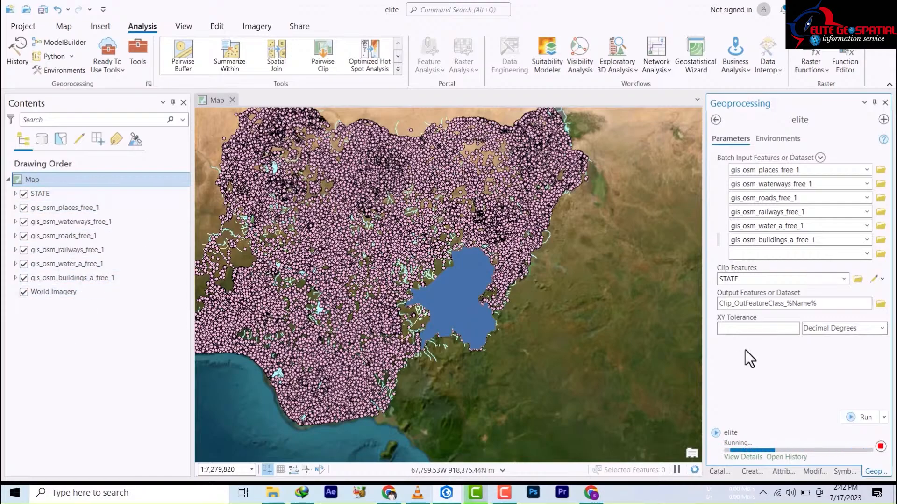
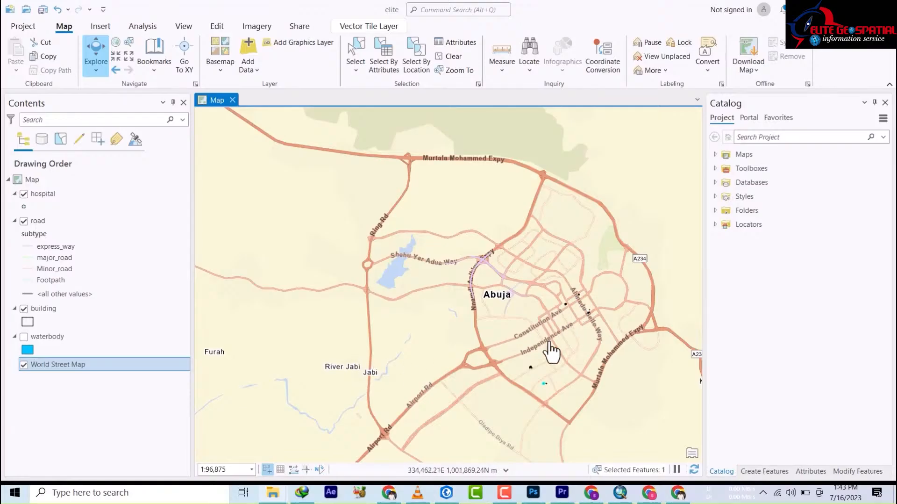
pyautogui.scroll(-2, 477, 369)
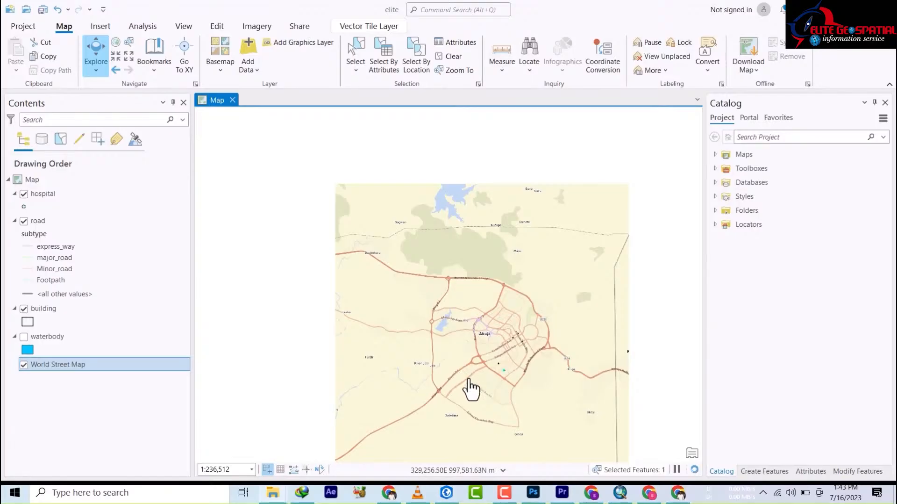
pyautogui.scroll(1, 471, 388)
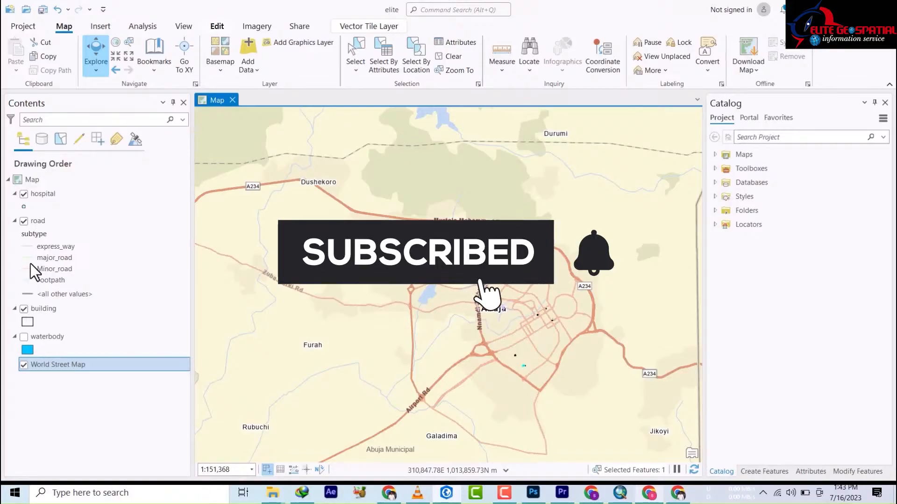
# Enable Map Topology for editing and change the hospital layer's point symbol to Square 4.
pyautogui.click(24, 208)
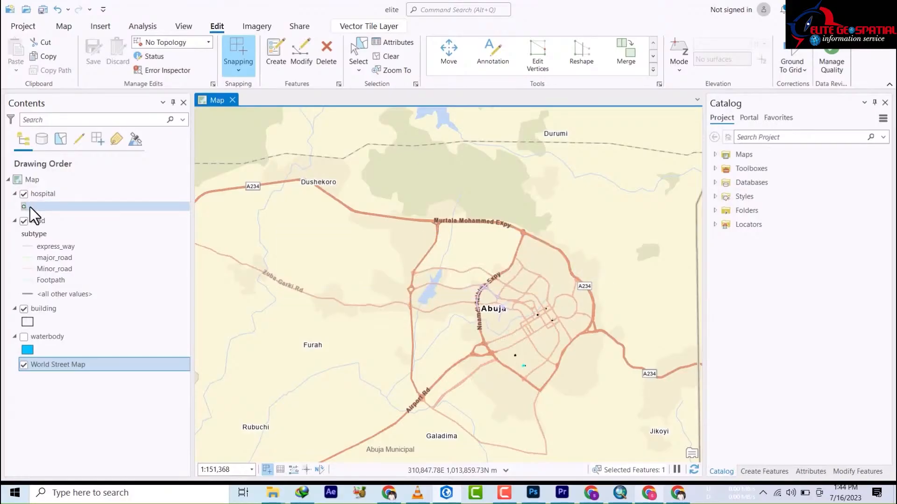
pyautogui.click(25, 209)
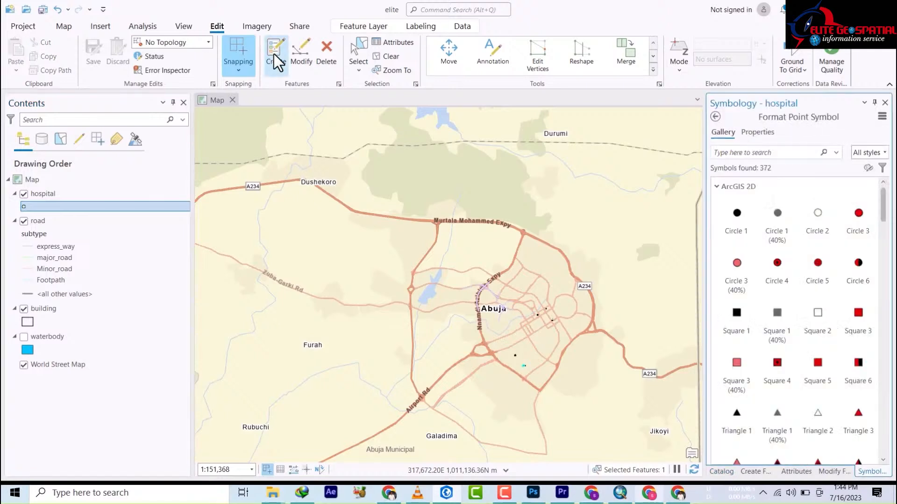
pyautogui.click(208, 43)
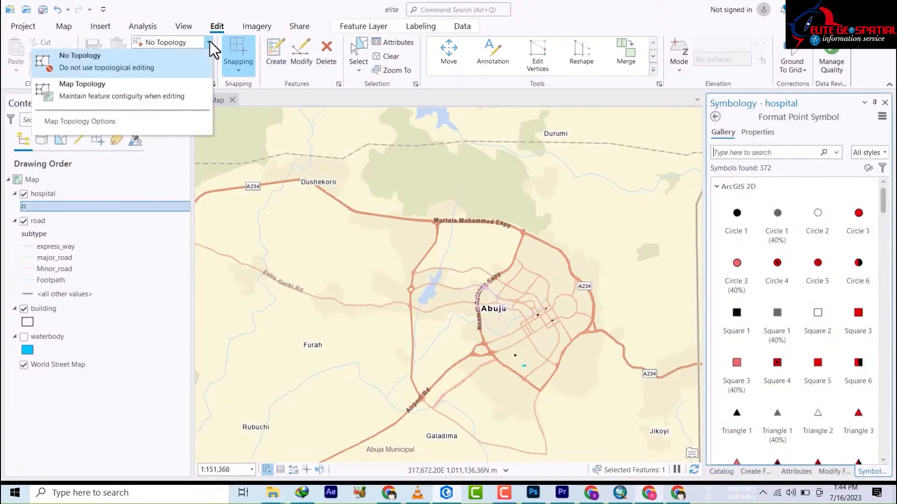
pyautogui.click(74, 91)
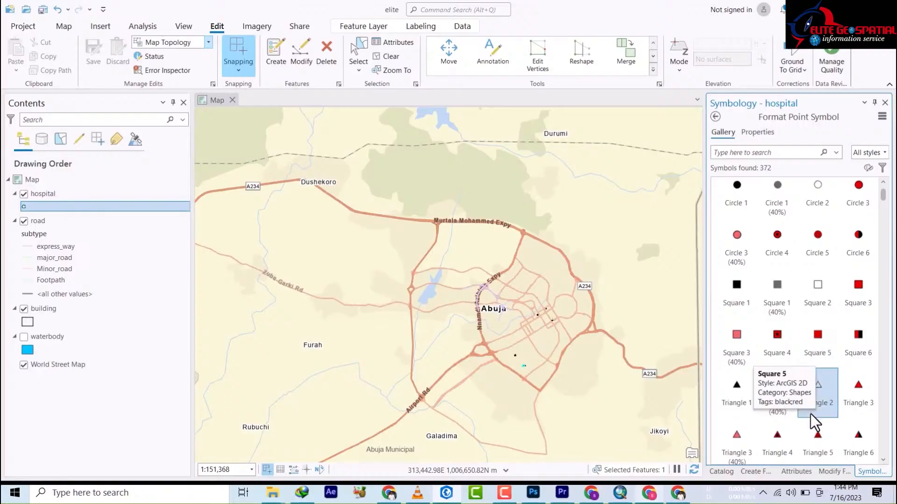
pyautogui.scroll(-2, 816, 411)
pyautogui.scroll(-1, 818, 411)
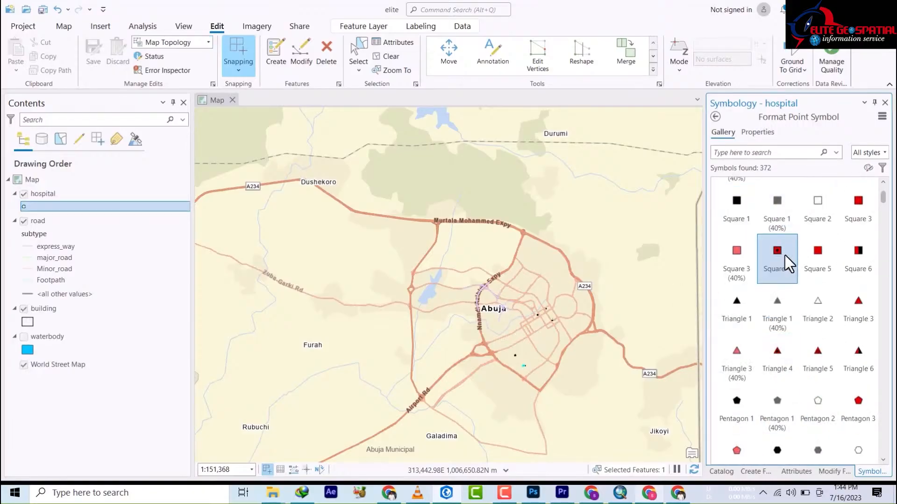
pyautogui.click(788, 264)
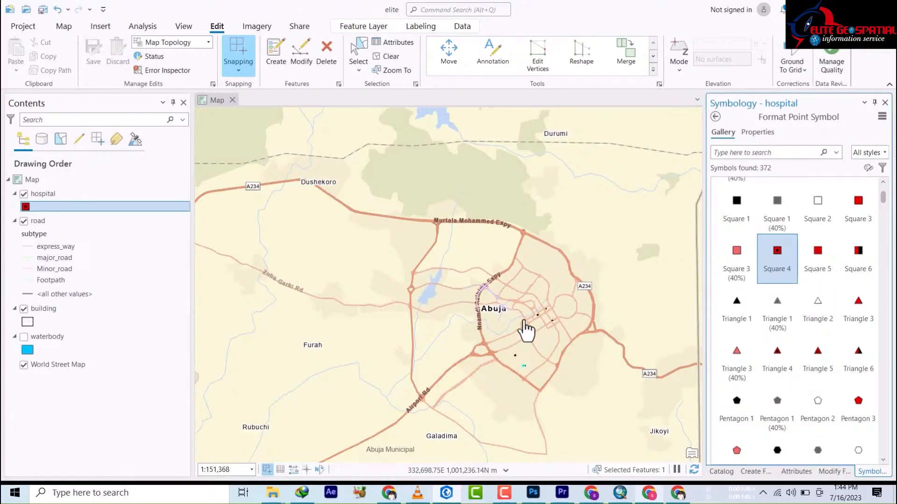
# Using the hospital template, create hospital points beside Furah, Durumi, Dushekoro and Jikoyi.
pyautogui.click(277, 57)
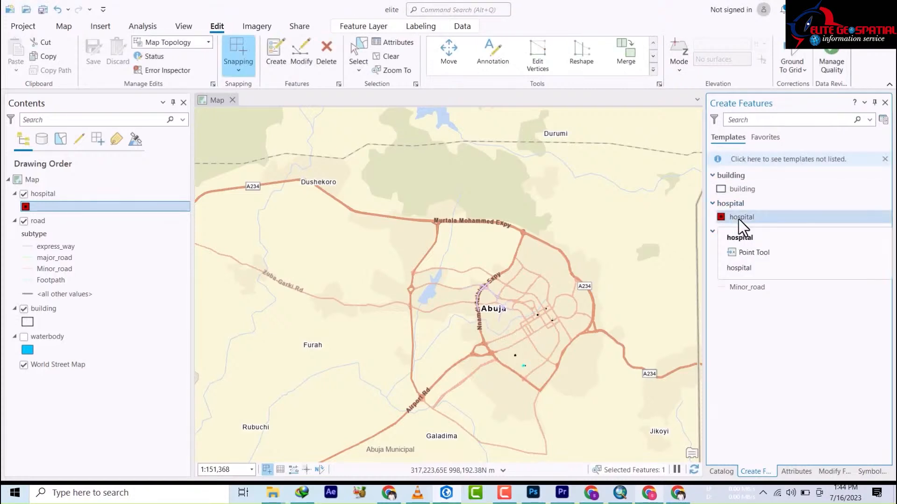
pyautogui.click(740, 220)
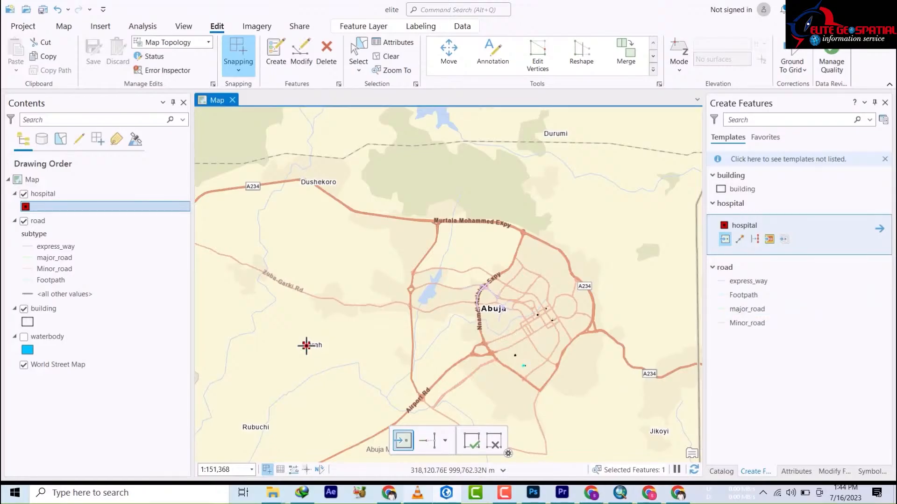
pyautogui.click(307, 345)
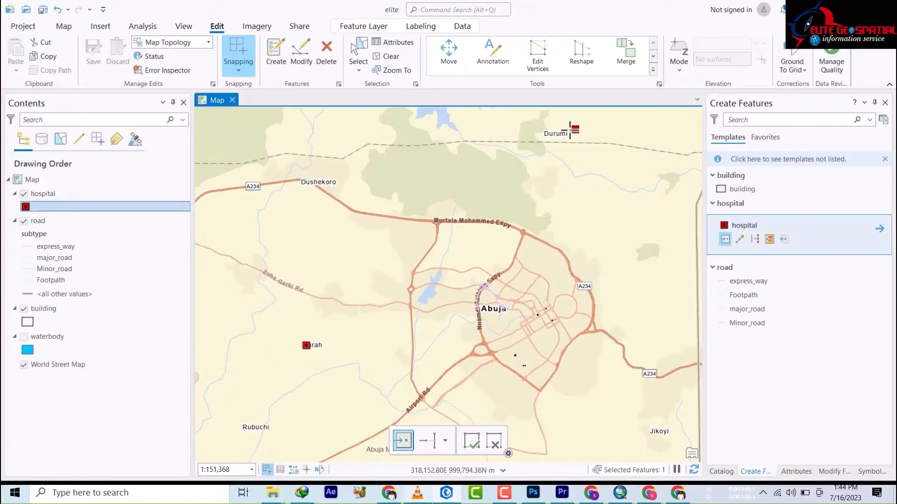
pyautogui.click(552, 133)
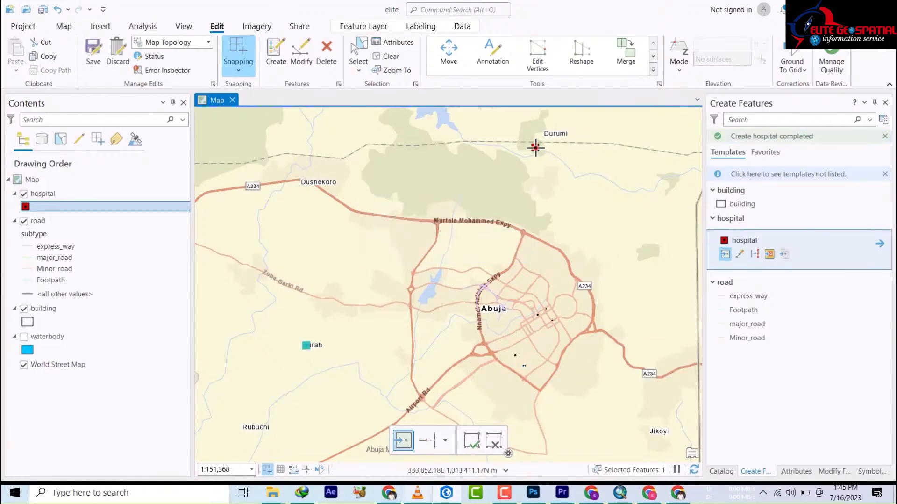
pyautogui.click(567, 136)
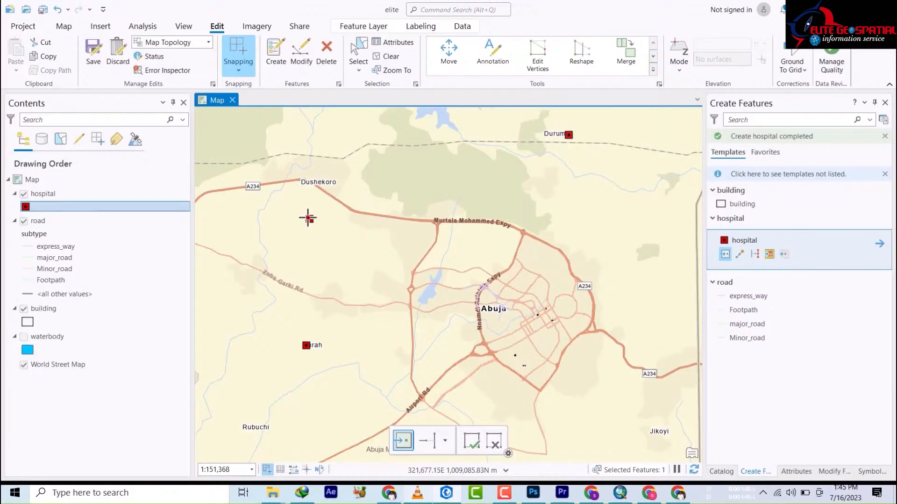
pyautogui.click(304, 180)
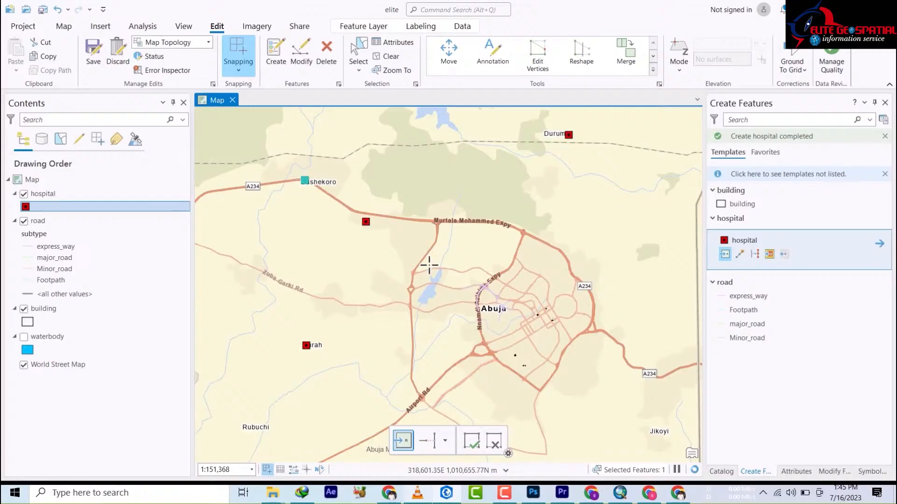
pyautogui.click(674, 430)
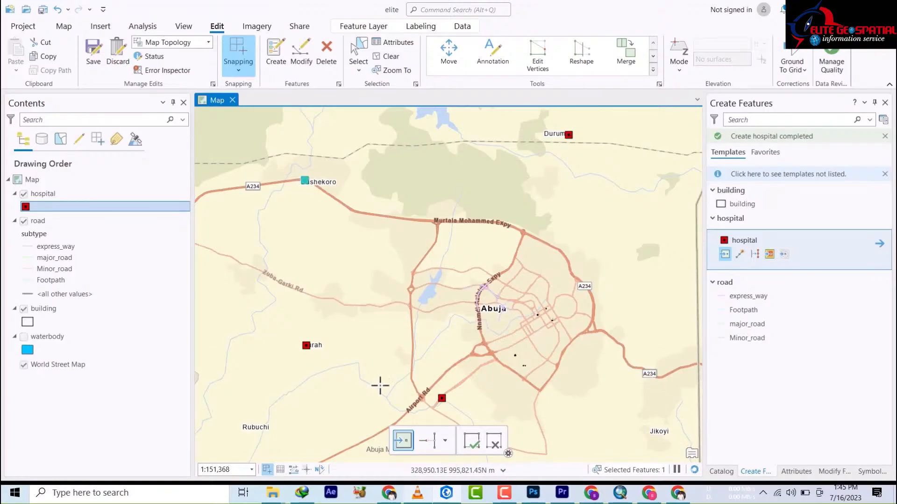
# Add hospital points beside Galadima, Ginda and Ligwai, plus one between Abuja Municipal and Ligwai.
pyautogui.moveTo(378, 350); pyautogui.dragTo(390, 248)
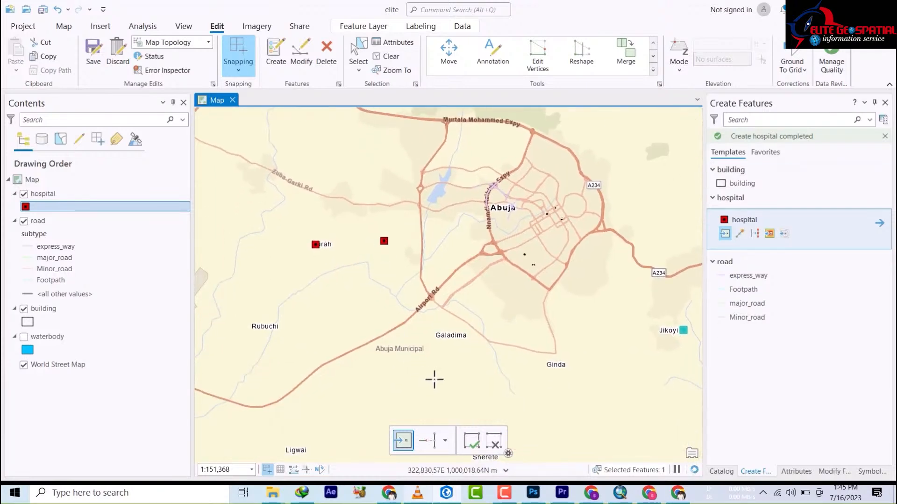
pyautogui.click(421, 356)
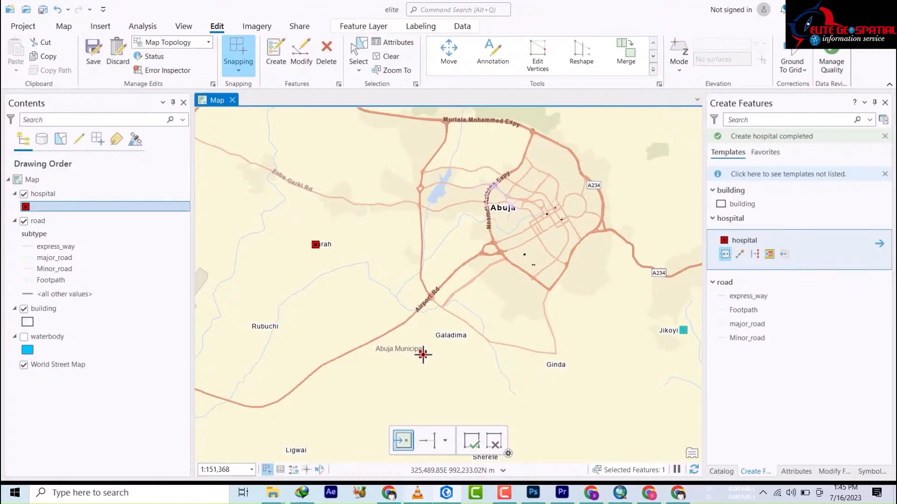
pyautogui.click(374, 425)
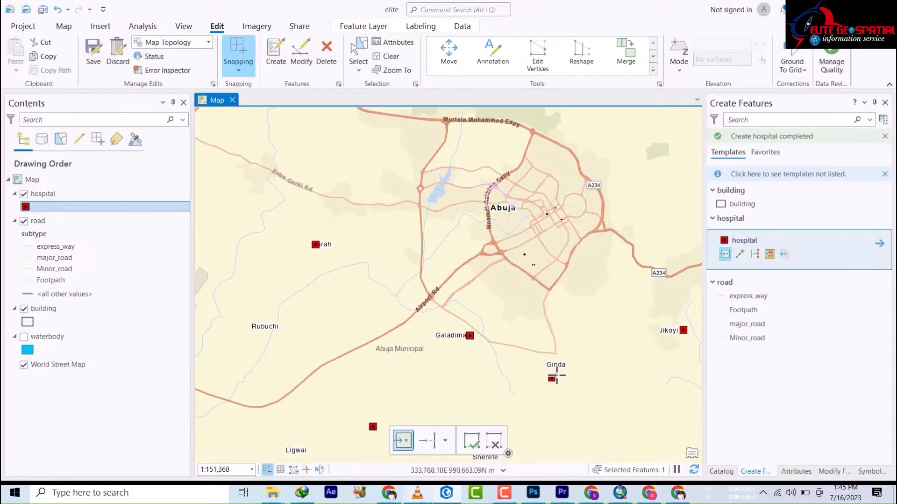
pyautogui.click(575, 366)
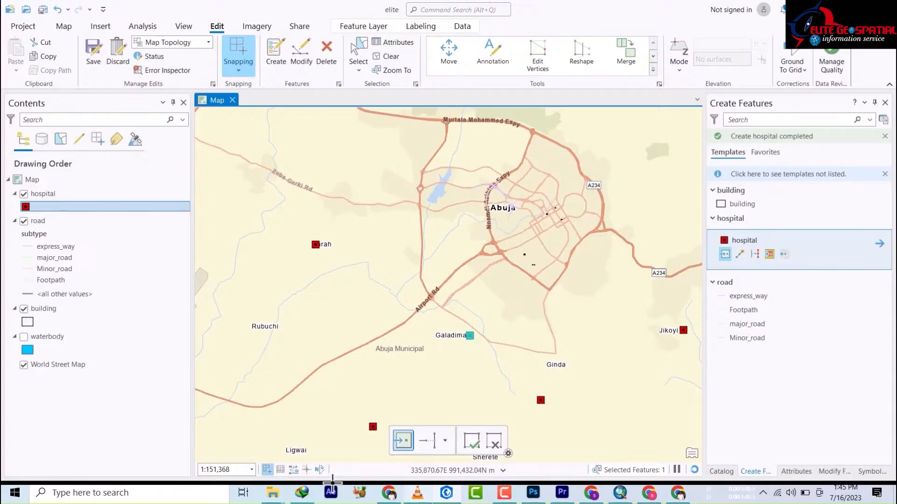
pyautogui.click(281, 450)
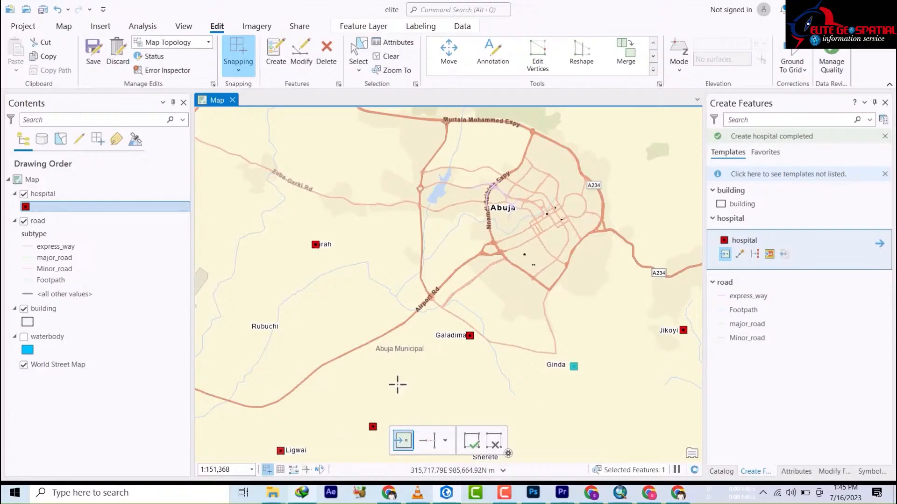
# Add hospital points beside Sherete, Ashata, Kwaye and Gaubi in the southern part of the map.
pyautogui.moveTo(411, 363); pyautogui.dragTo(406, 187)
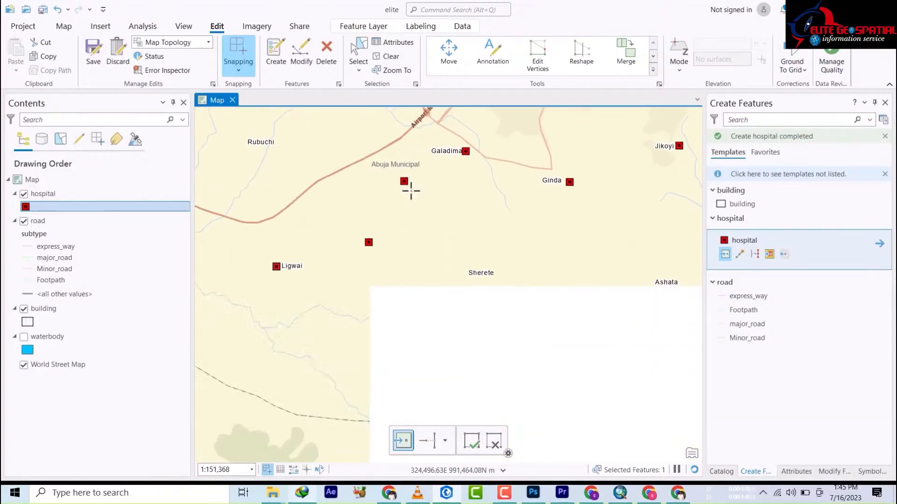
pyautogui.click(489, 270)
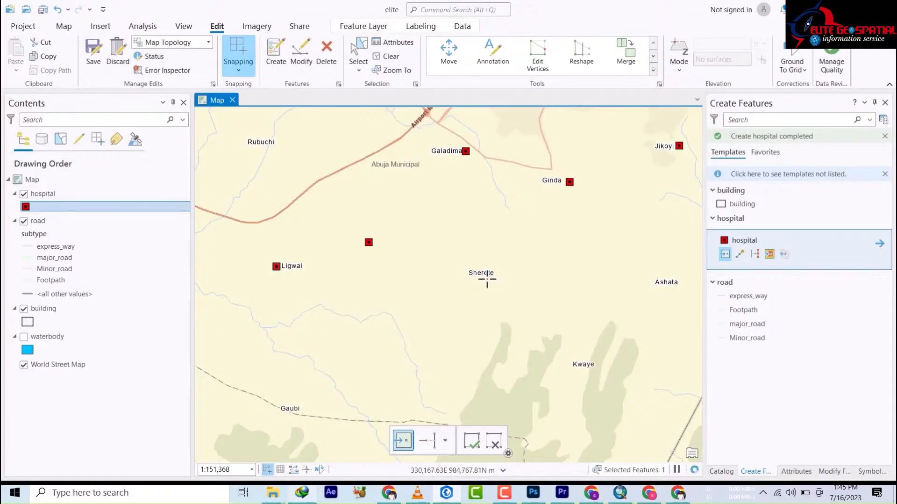
pyautogui.click(667, 295)
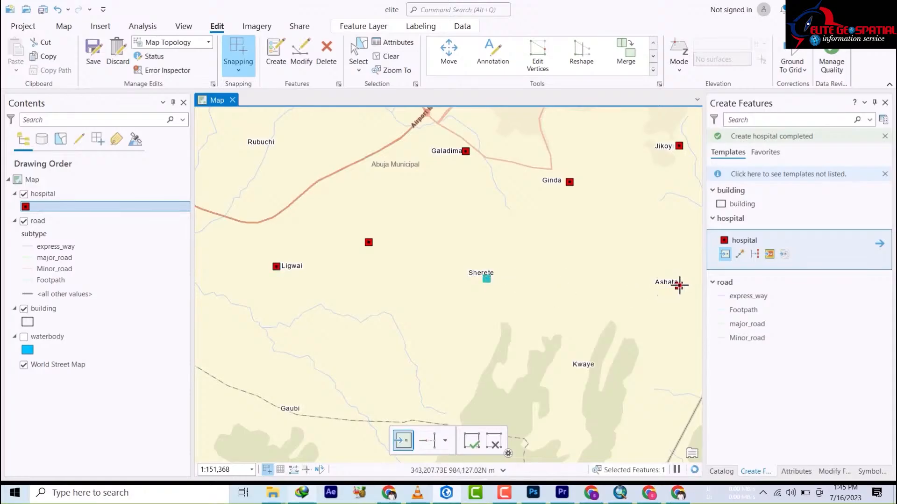
pyautogui.click(569, 391)
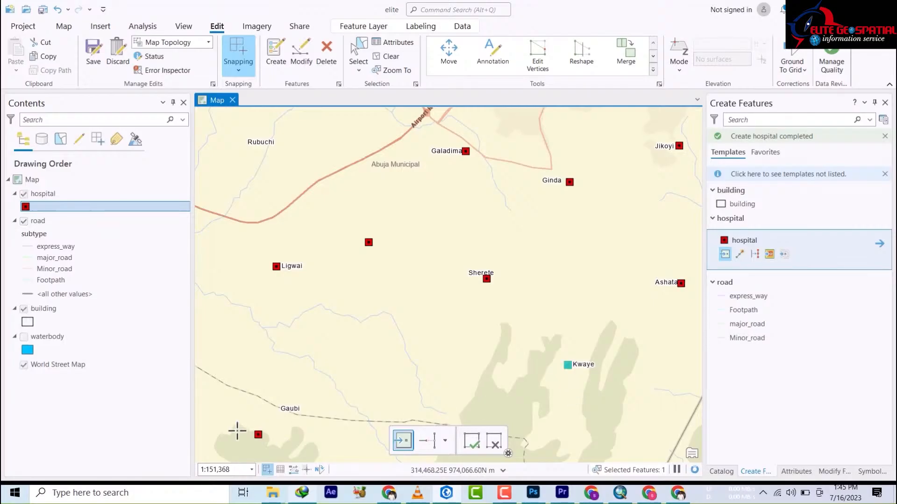
pyautogui.click(278, 403)
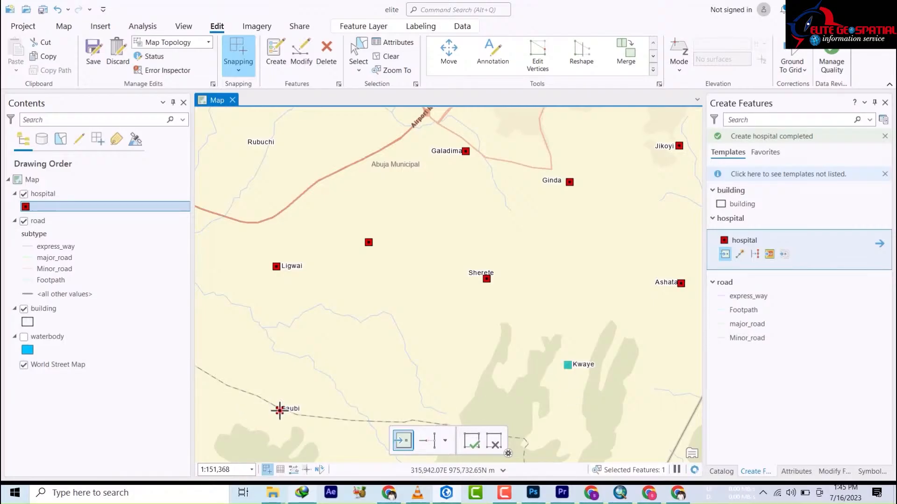
# Add hospital points beside Tungan Ali, Rubuchi, Bassa, Gwari, Sabojibi, Ibo, Suleja and Kwonkashe.
pyautogui.moveTo(391, 294); pyautogui.dragTo(695, 461)
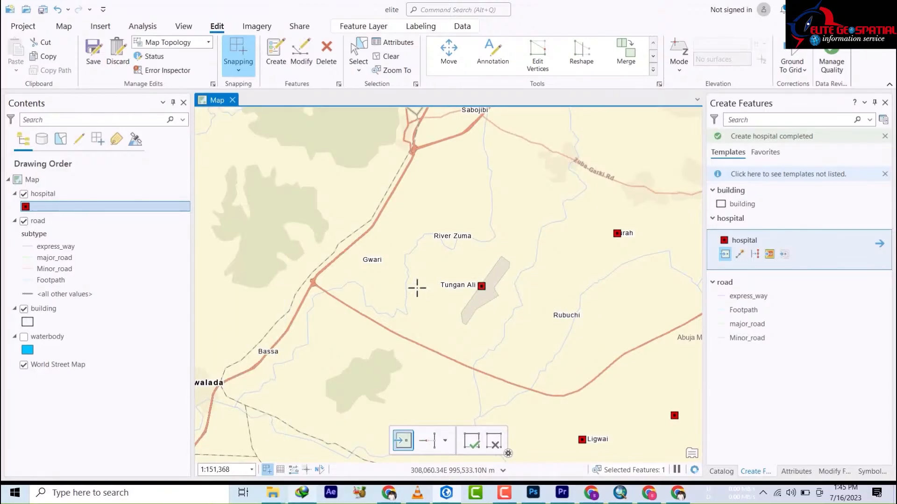
pyautogui.click(385, 258)
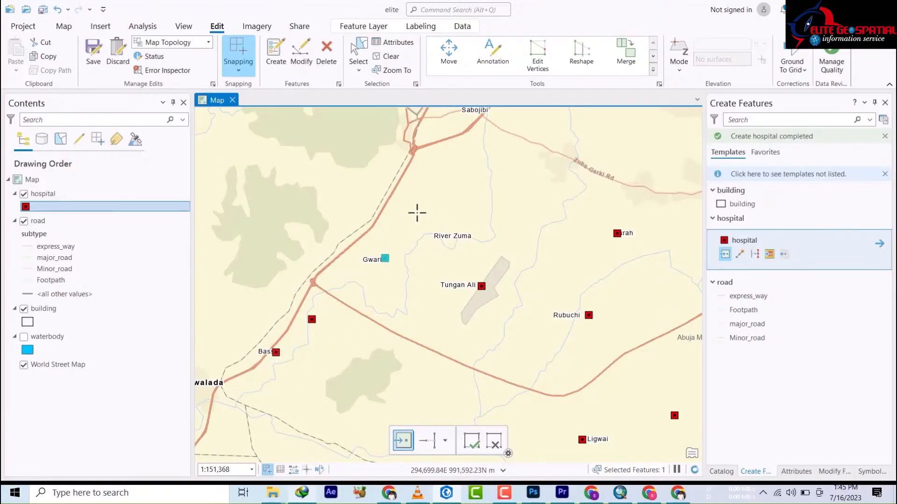
pyautogui.moveTo(438, 193); pyautogui.dragTo(411, 330)
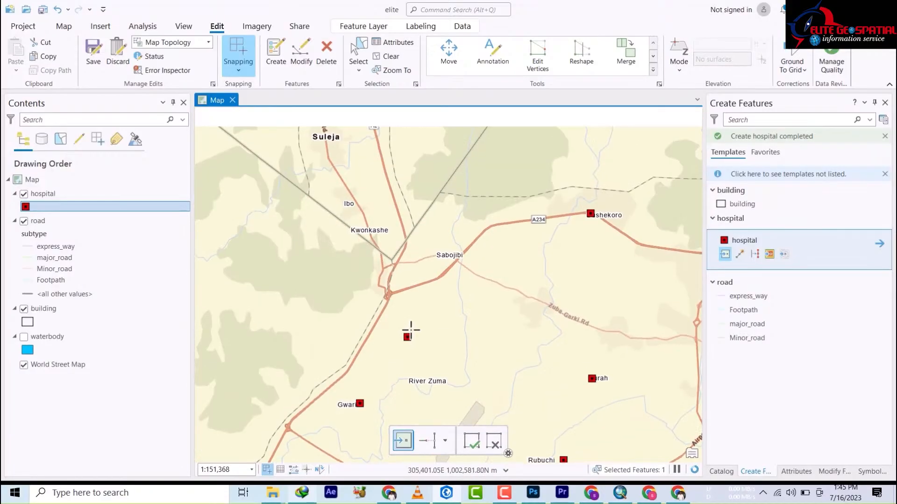
pyautogui.click(463, 258)
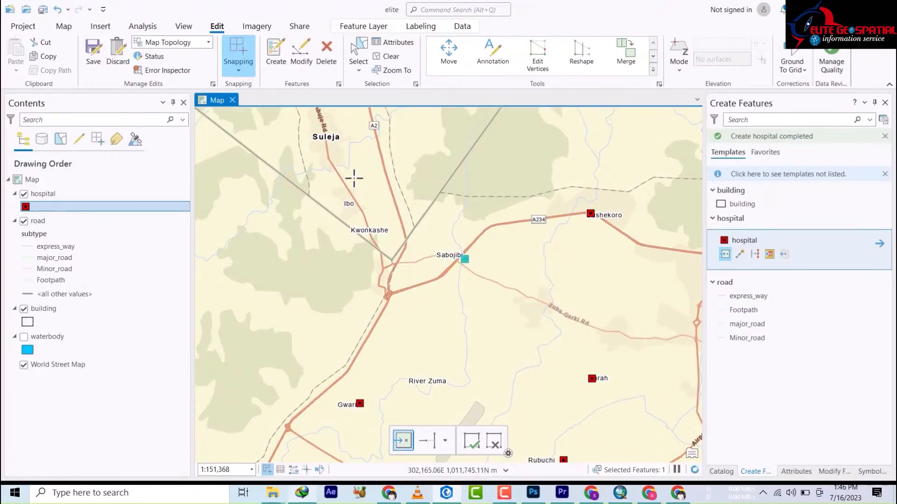
pyautogui.click(360, 203)
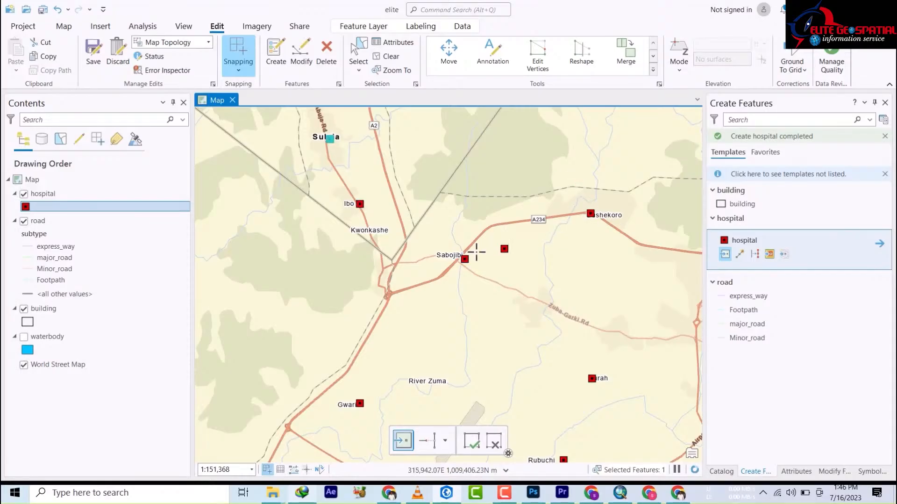
pyautogui.click(374, 231)
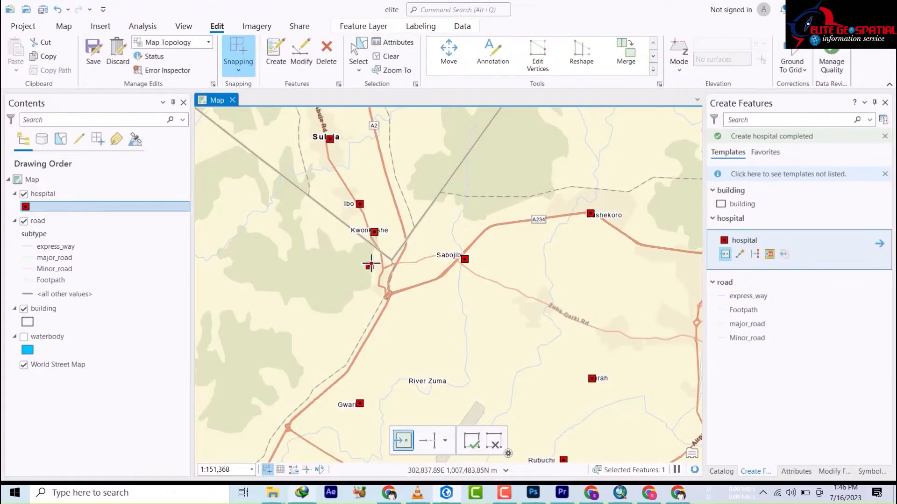
pyautogui.scroll(-4, 369, 215)
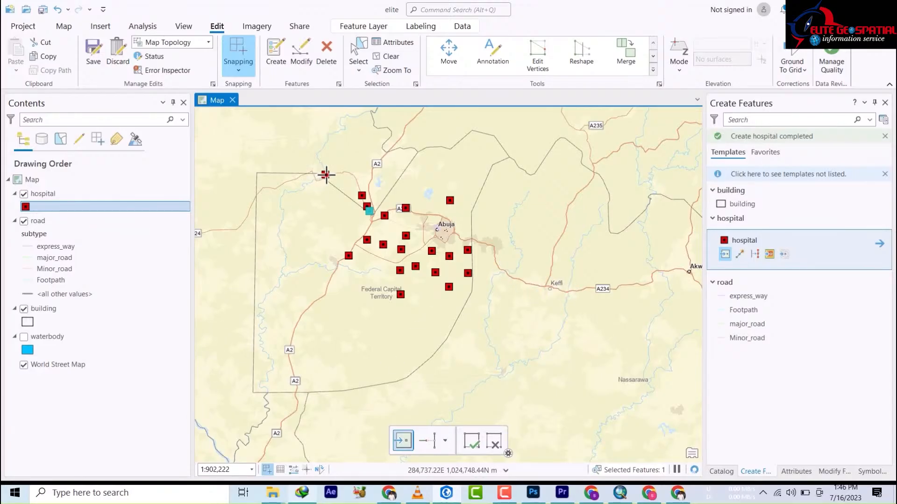
pyautogui.moveTo(327, 175); pyautogui.dragTo(370, 260)
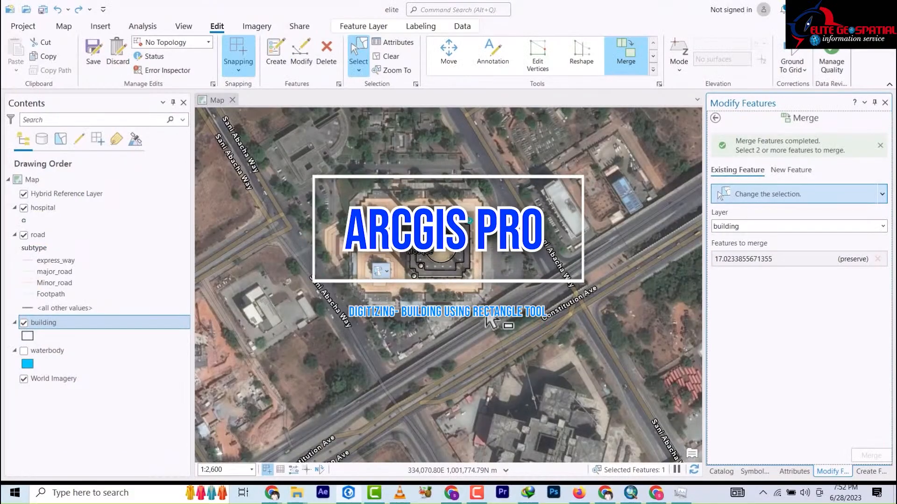
# Activate the building feature template with the Rectangle construction tool.
pyautogui.scroll(-3, 490, 317)
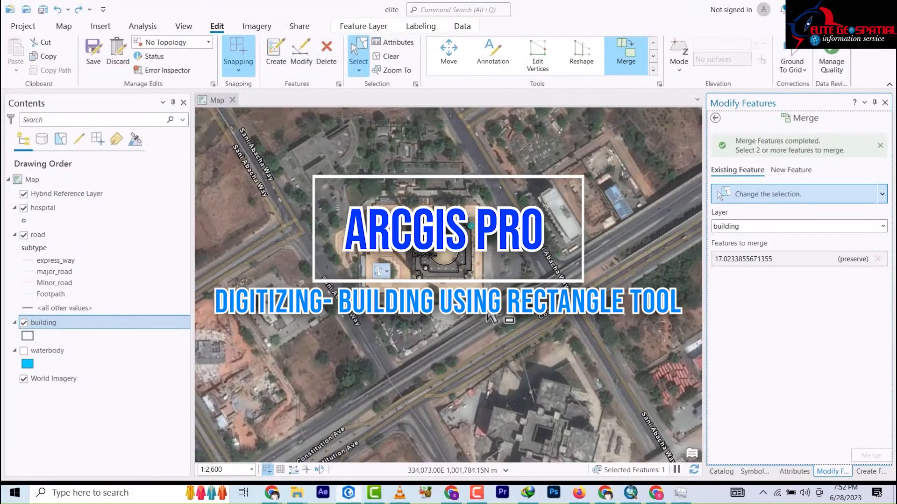
pyautogui.scroll(-5, 327, 257)
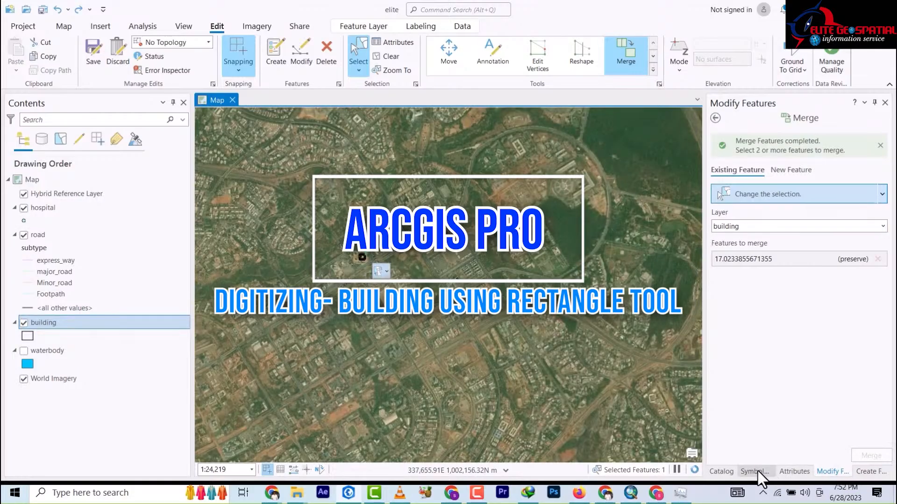
pyautogui.click(871, 470)
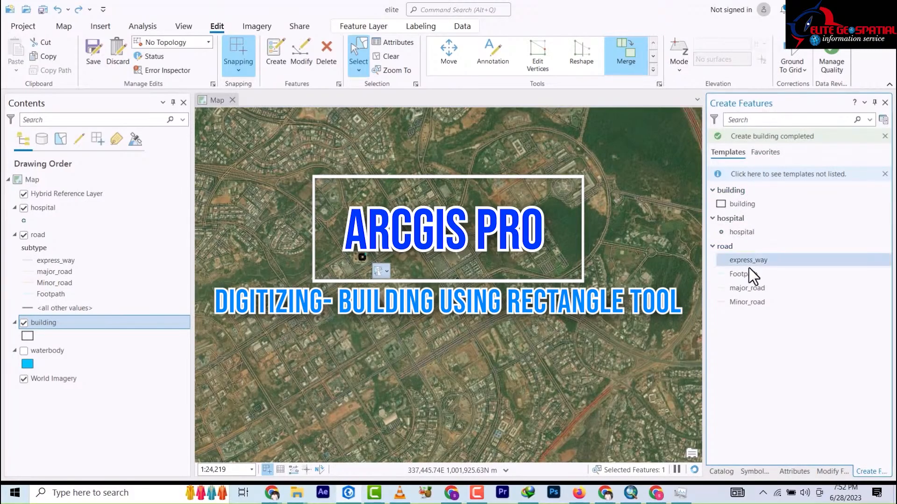
pyautogui.click(741, 206)
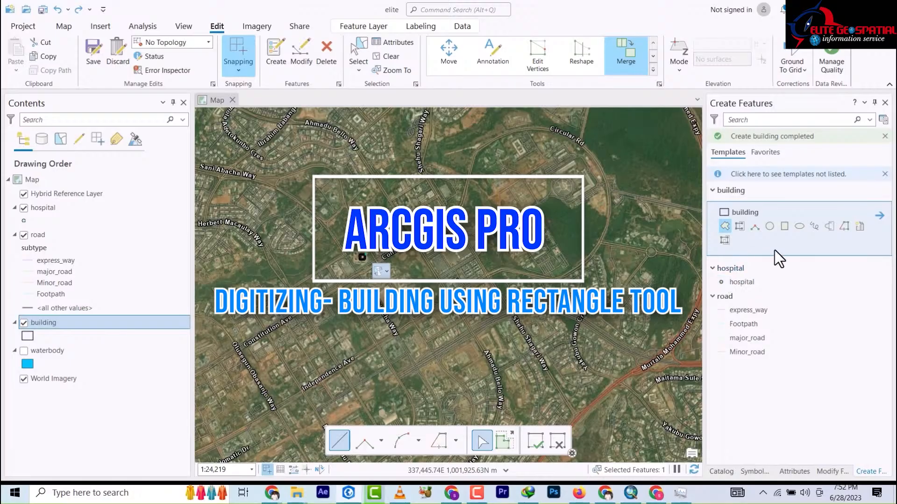
pyautogui.click(785, 227)
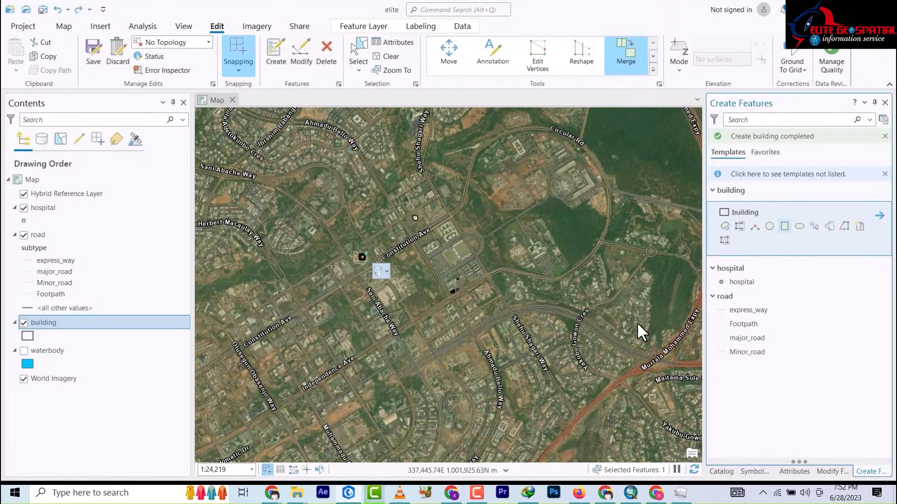
# Digitize rectangles over the long building north of Bendel St between Kazaure St and Yenegoa St and the narrow building behind it beside Yenegoa St.
pyautogui.moveTo(460, 315); pyautogui.dragTo(519, 197)
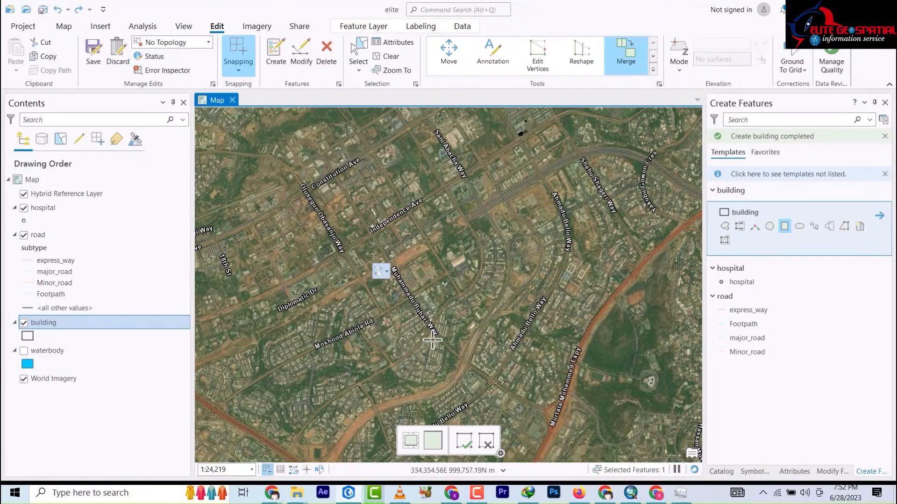
pyautogui.scroll(-4, 458, 320)
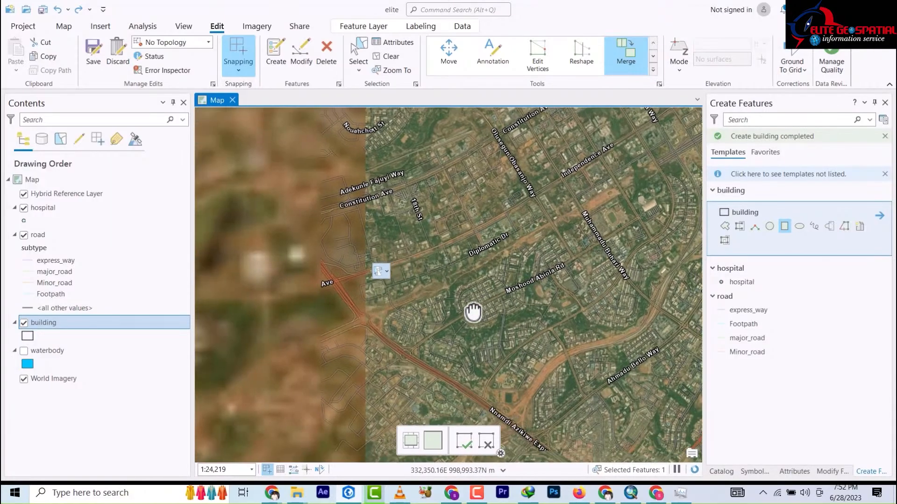
pyautogui.scroll(4, 470, 304)
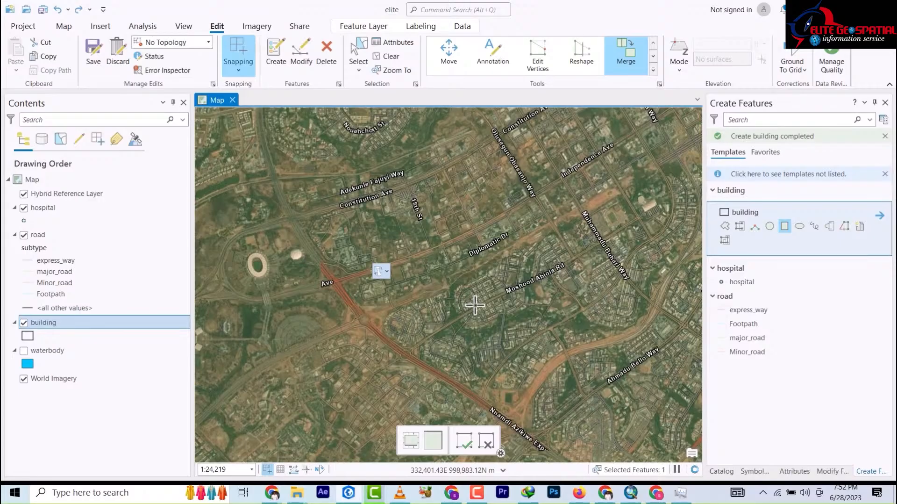
pyautogui.scroll(10, 475, 305)
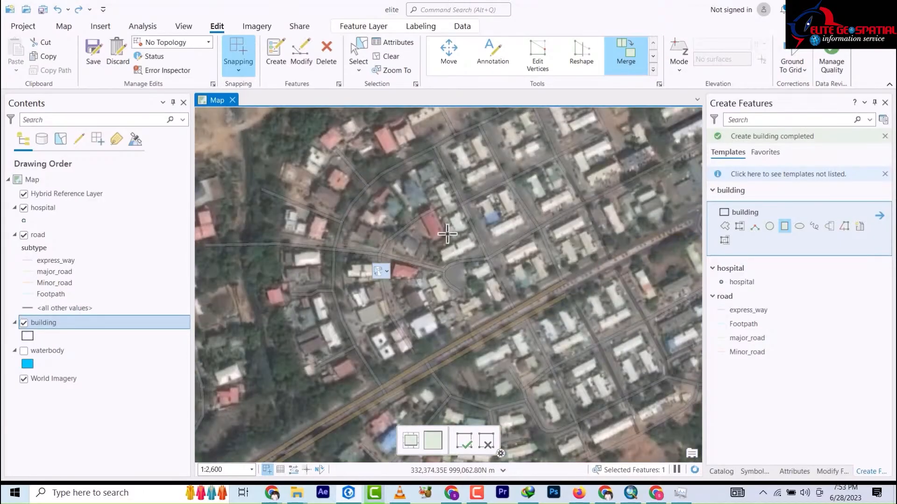
pyautogui.scroll(4, 518, 200)
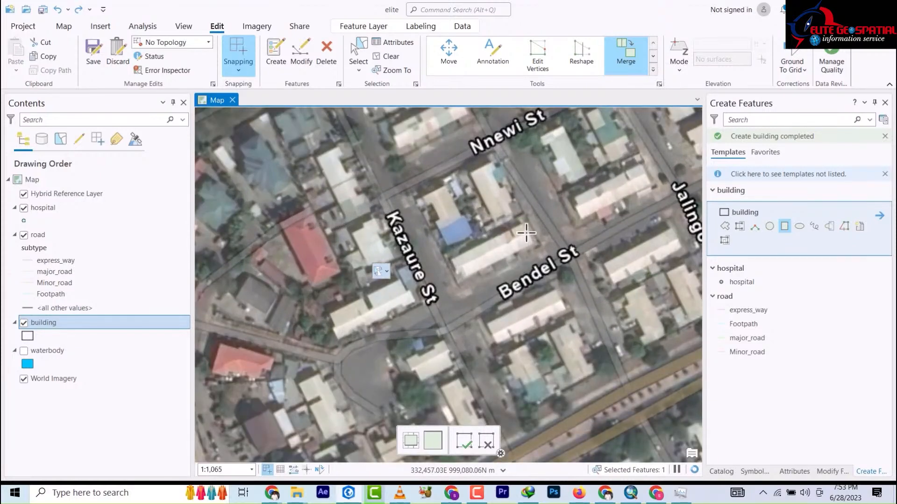
pyautogui.scroll(2, 526, 232)
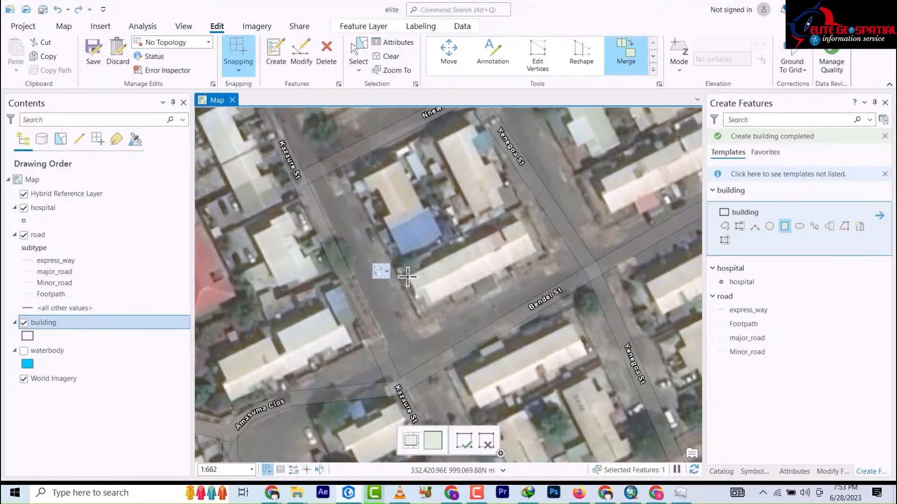
pyautogui.click(407, 276)
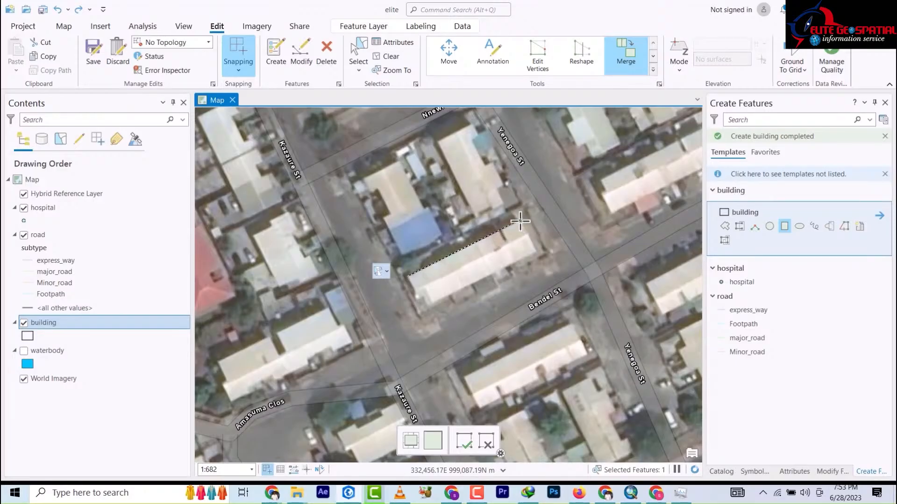
pyautogui.click(537, 252)
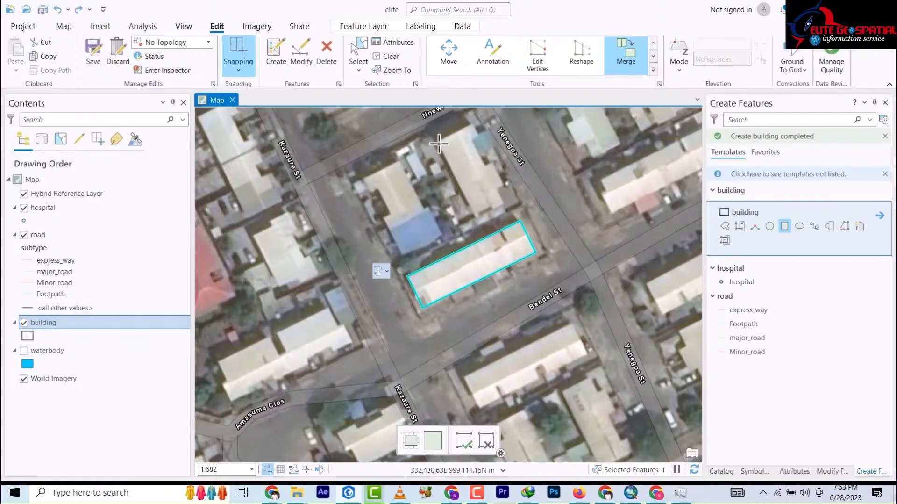
pyautogui.click(478, 214)
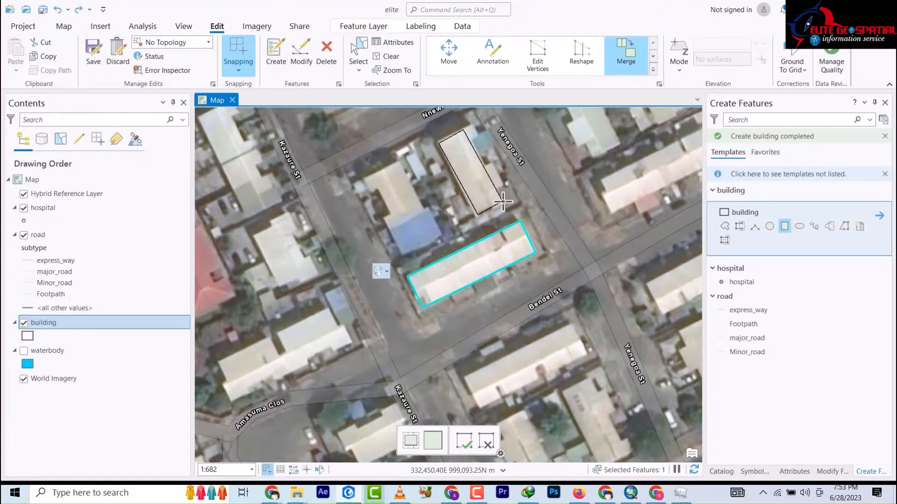
# Draw two small overlapping rectangles over the extensions on the Yenegoa St side of the narrow building.
pyautogui.scroll(-5, 479, 127)
pyautogui.scroll(11, 480, 127)
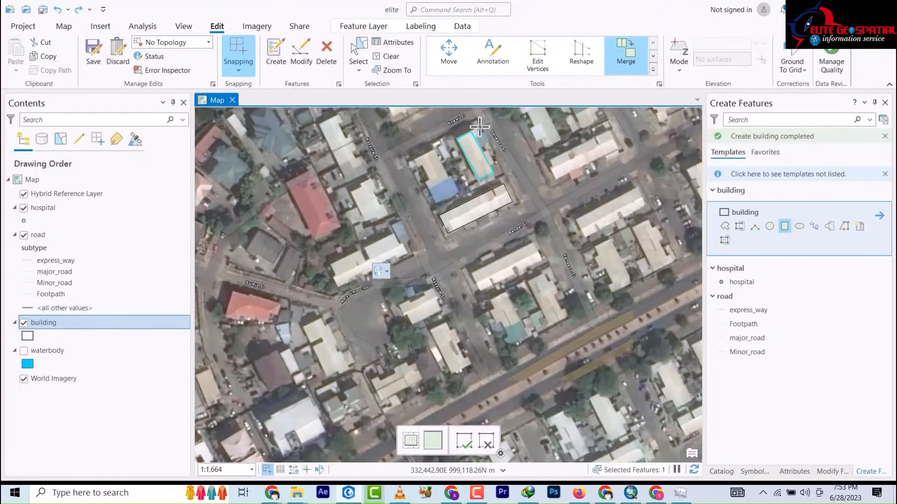
pyautogui.scroll(10, 480, 127)
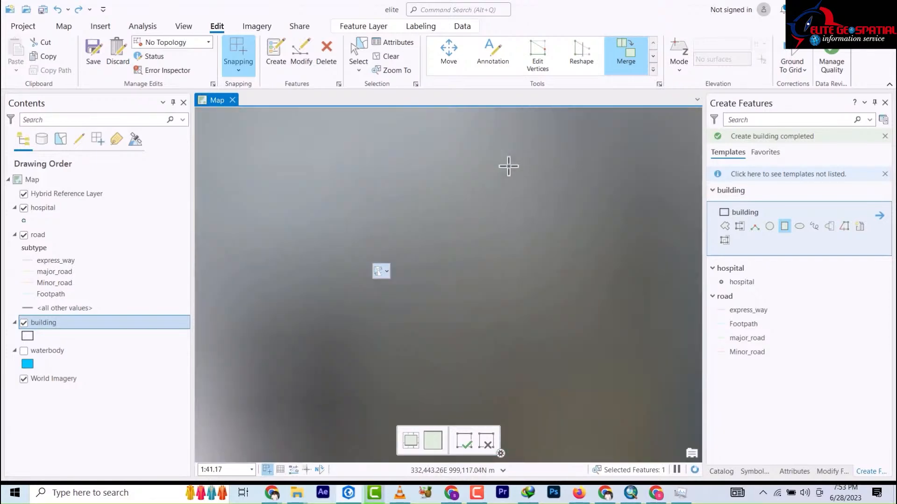
pyautogui.scroll(-6, 508, 166)
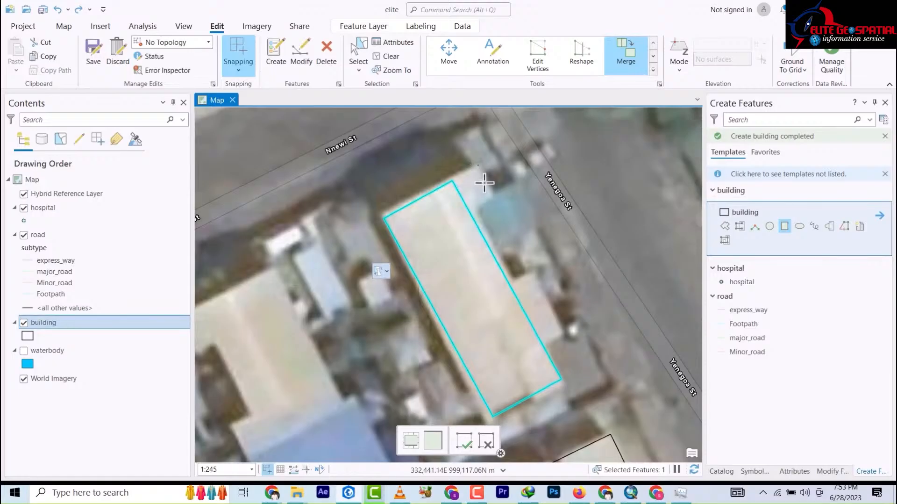
pyautogui.click(467, 218)
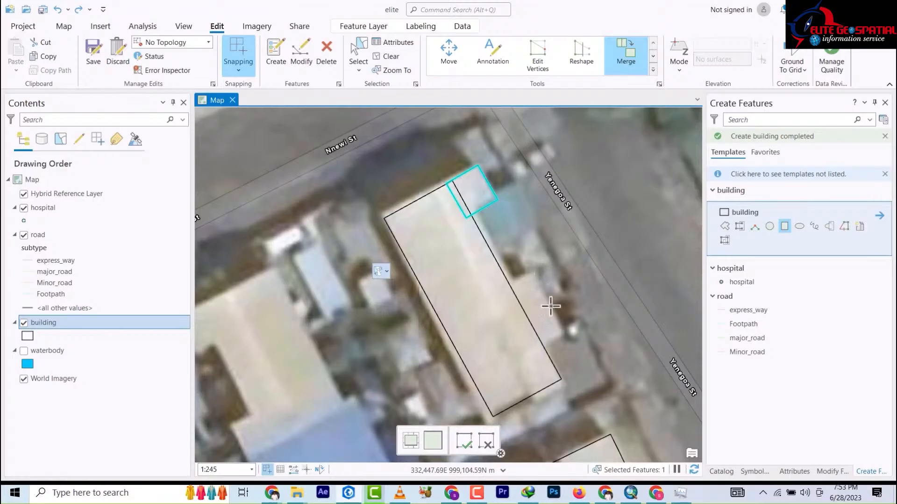
pyautogui.click(562, 334)
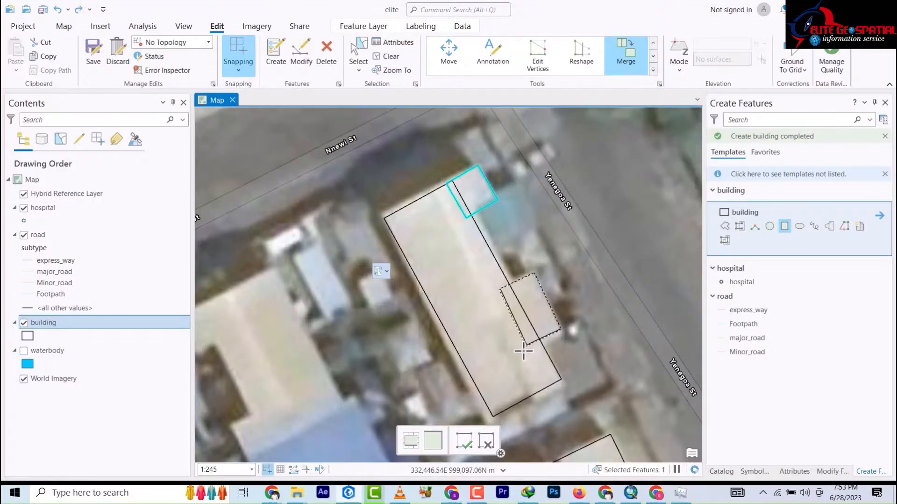
pyautogui.click(524, 350)
# Select the narrow building's main rectangle and its two extension rectangles and merge them into one building feature.
pyautogui.scroll(2, 488, 198)
pyautogui.scroll(-5, 488, 198)
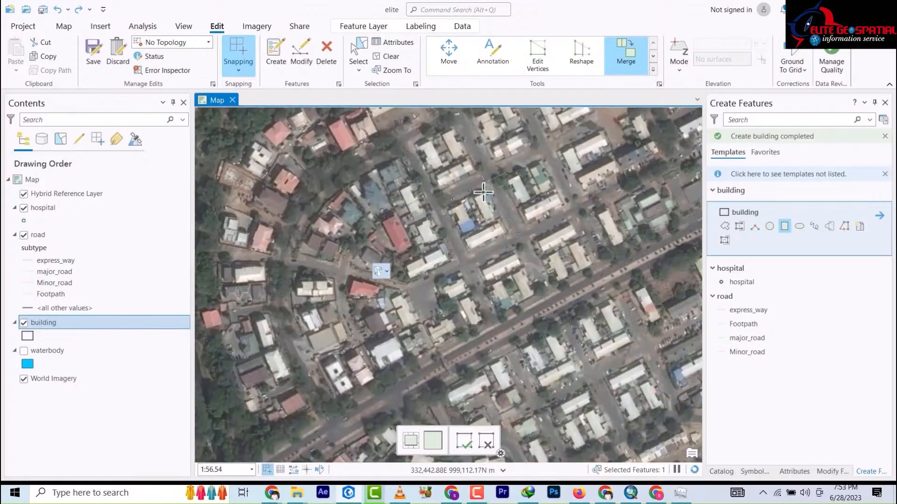
pyautogui.scroll(2, 484, 193)
pyautogui.scroll(4, 483, 192)
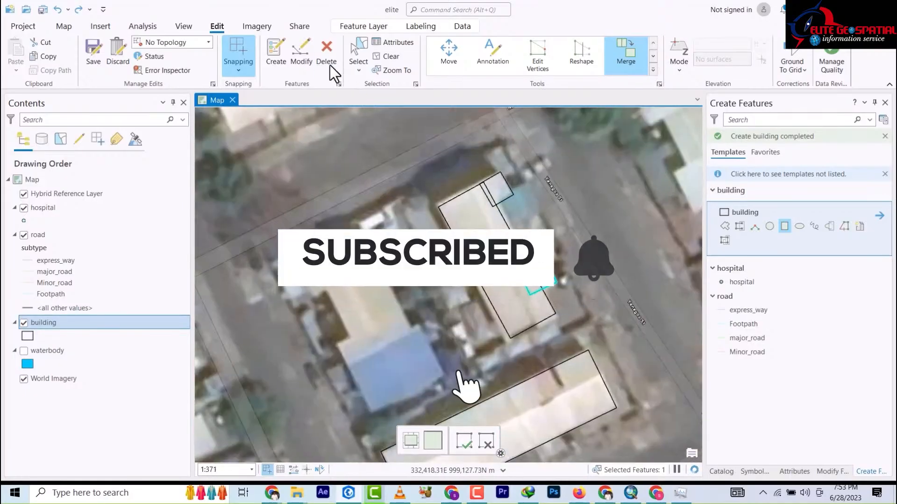
pyautogui.click(359, 55)
pyautogui.moveTo(446, 172); pyautogui.dragTo(533, 298)
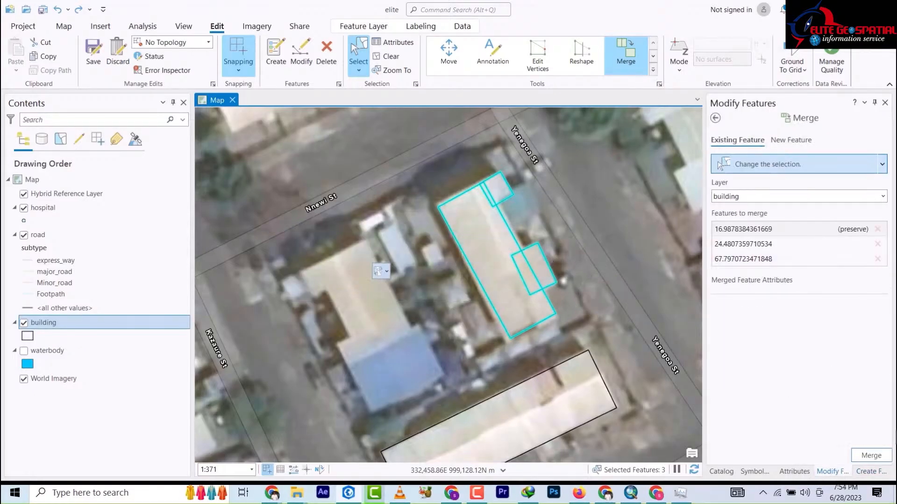
pyautogui.click(871, 455)
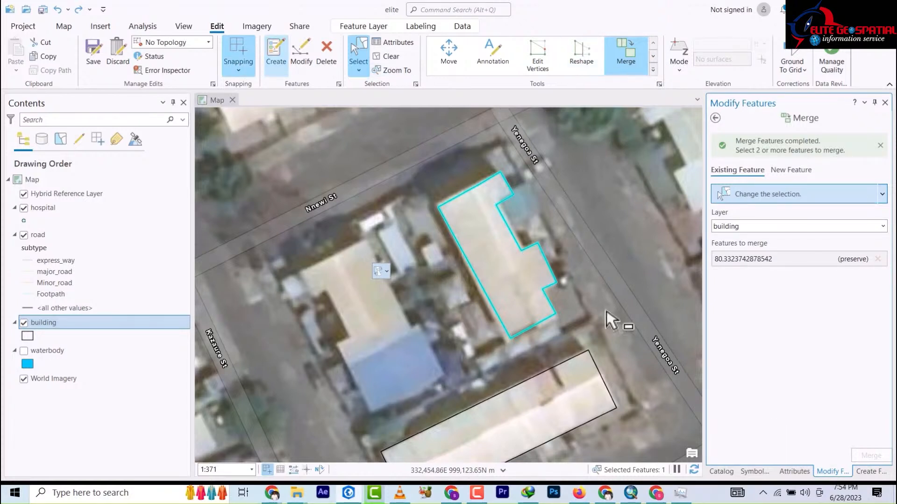
# Digitize a rectangle over the long building north of Bendel St between Yenegoa St and Jalingo St.
pyautogui.click(276, 55)
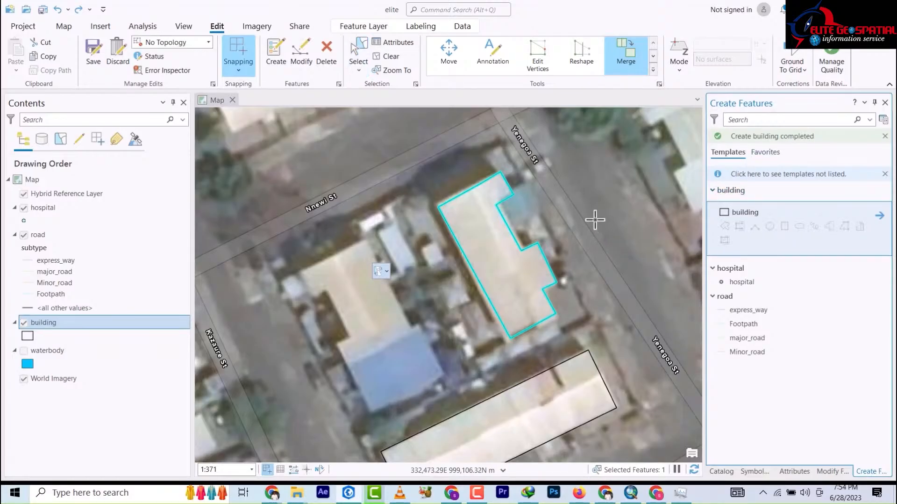
pyautogui.scroll(-3, 589, 210)
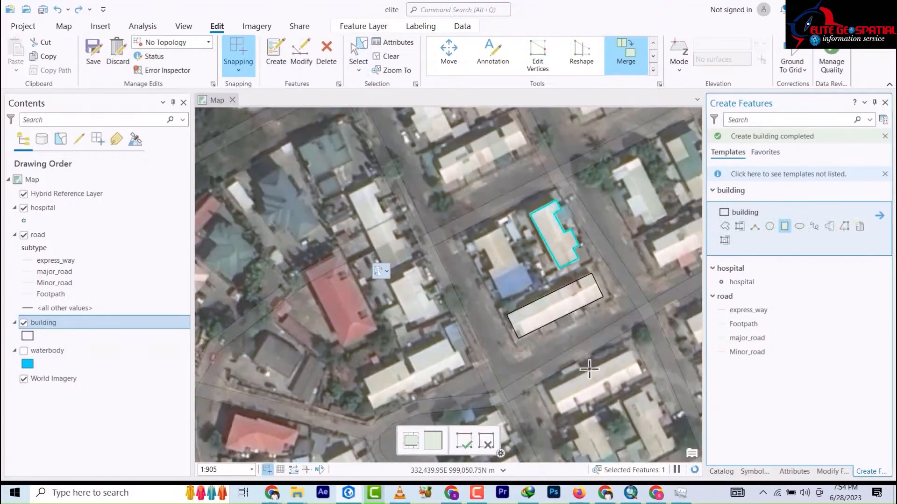
pyautogui.moveTo(617, 220); pyautogui.dragTo(462, 212)
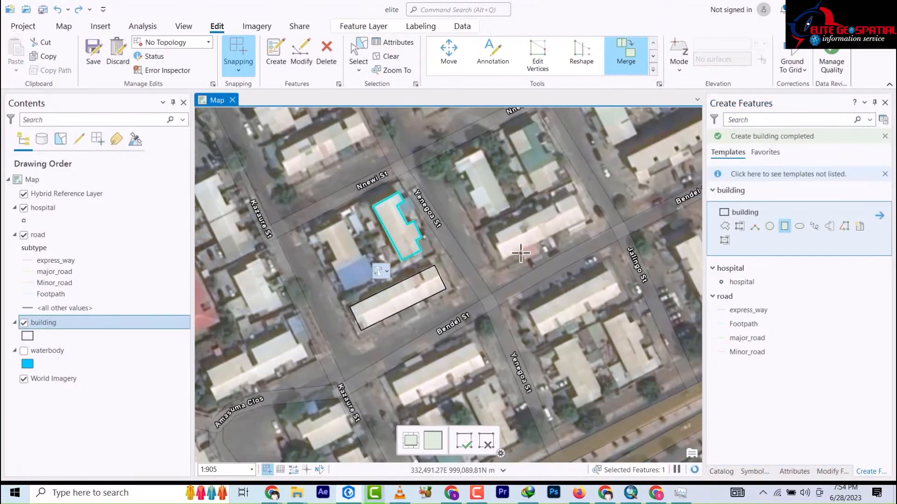
pyautogui.scroll(4, 566, 217)
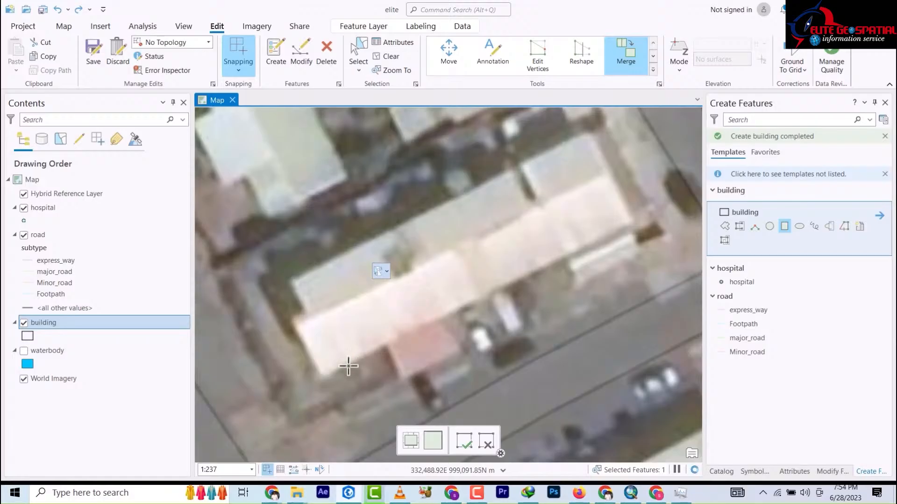
pyautogui.click(324, 374)
pyautogui.click(641, 205)
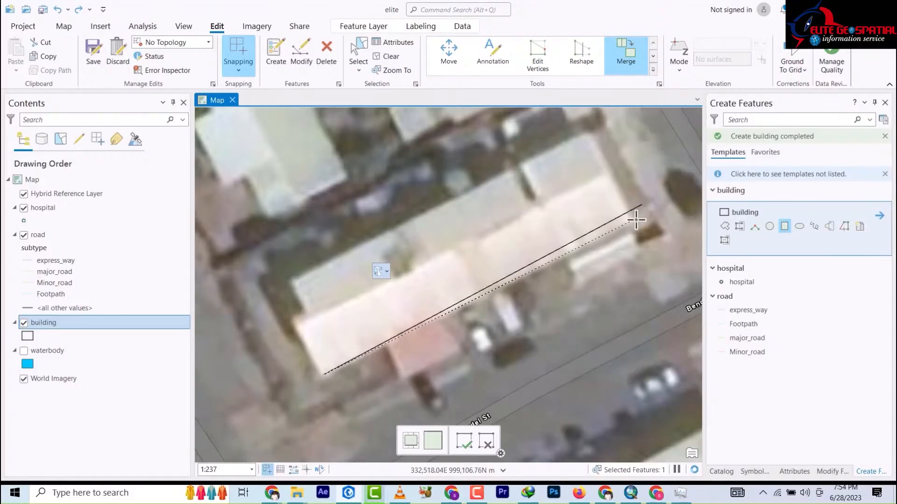
pyautogui.click(585, 136)
# Digitize rectangles over the two narrow buildings behind it, between Yenegoa St and Jalingo St.
pyautogui.scroll(-4, 603, 198)
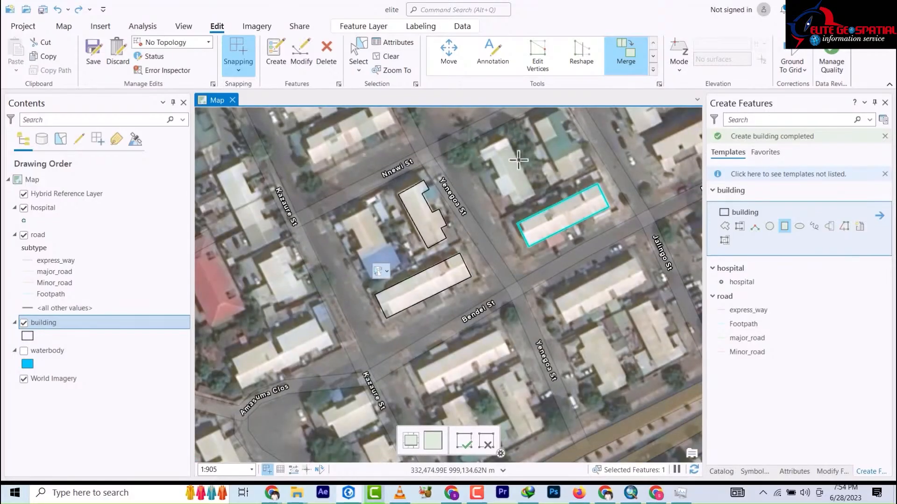
pyautogui.click(514, 207)
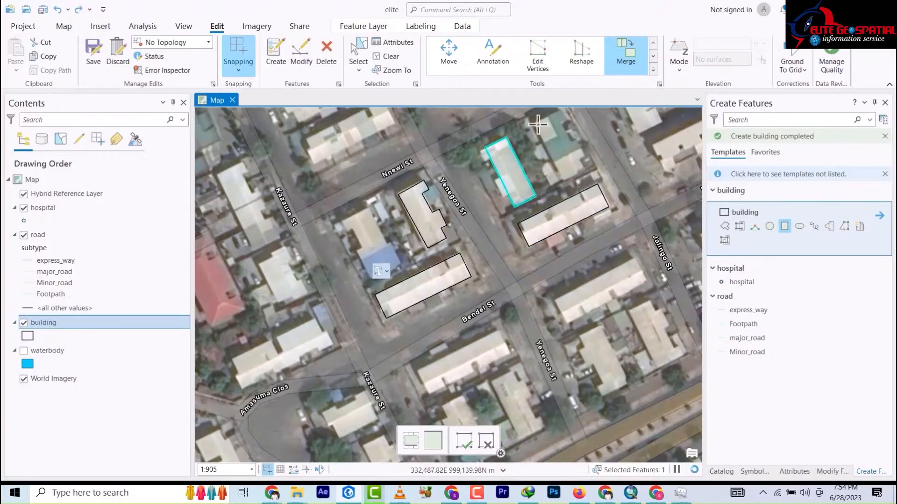
pyautogui.click(581, 170)
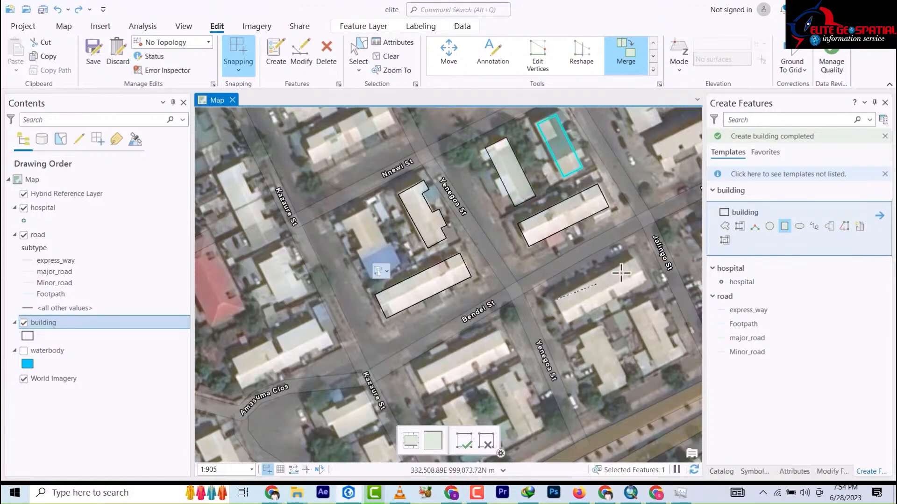
# Digitize rectangles over the two long buildings south of Bendel St and the two narrow buildings behind the one between Yenegoa St and Jalingo St.
pyautogui.click(634, 258)
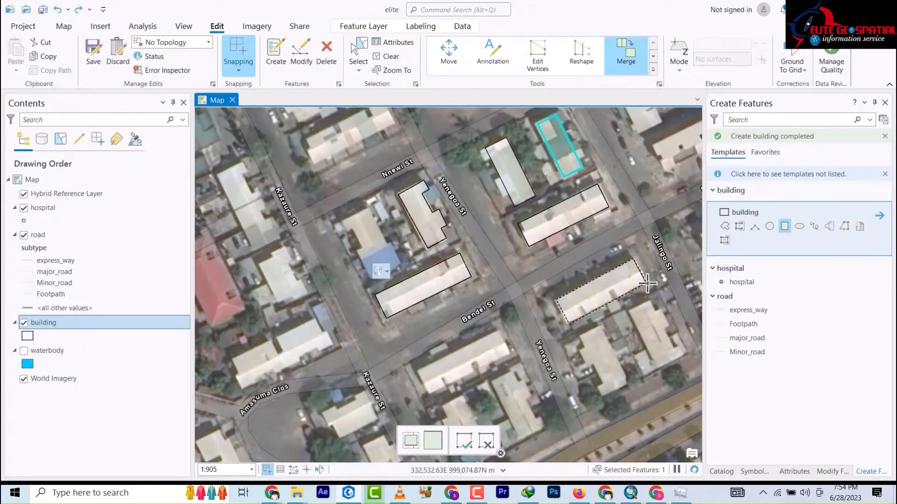
pyautogui.click(648, 283)
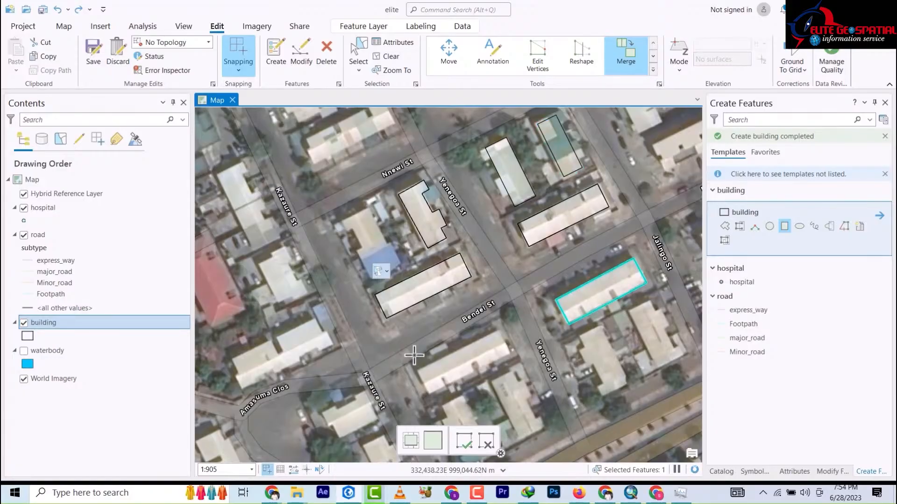
pyautogui.click(419, 369)
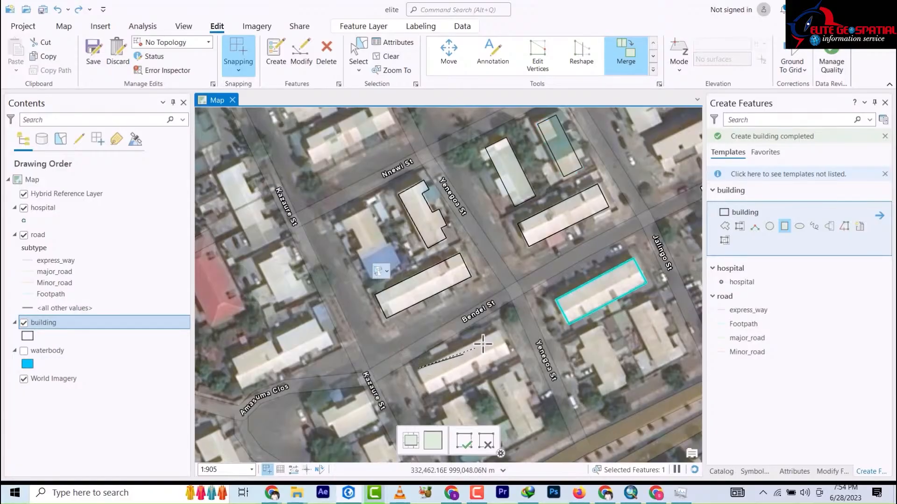
pyautogui.click(500, 329)
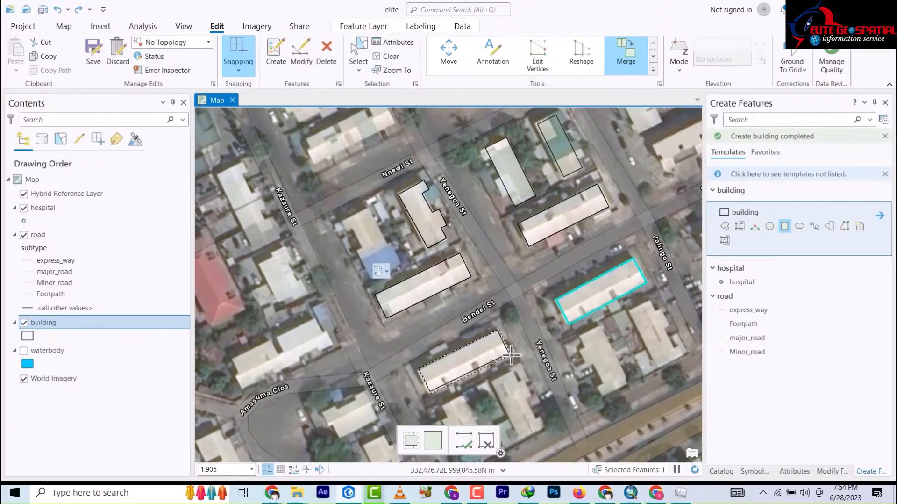
pyautogui.click(512, 356)
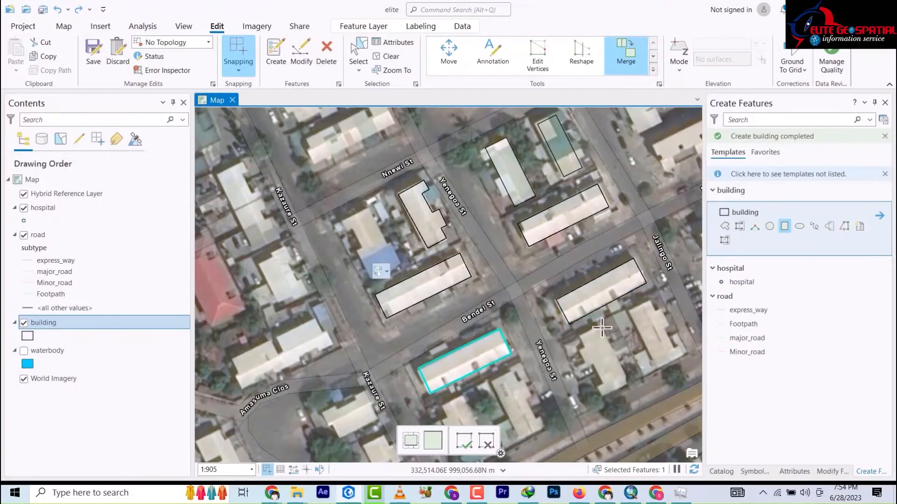
pyautogui.click(608, 393)
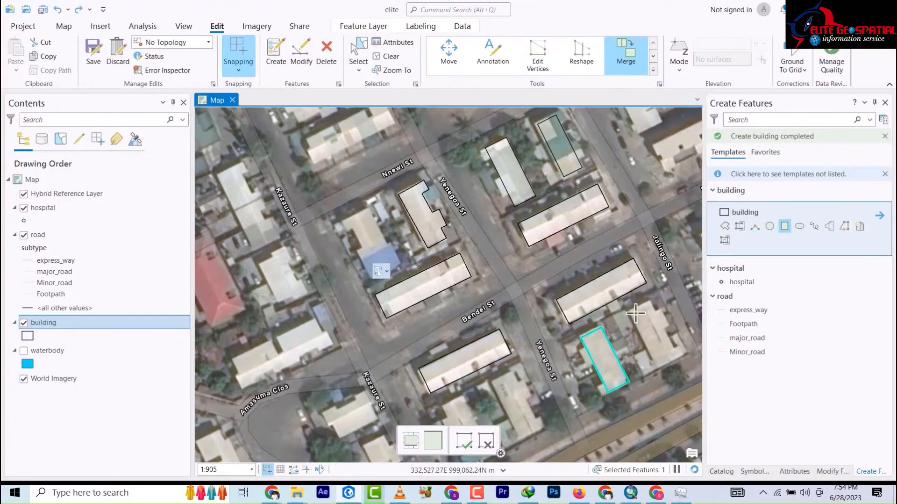
pyautogui.click(683, 354)
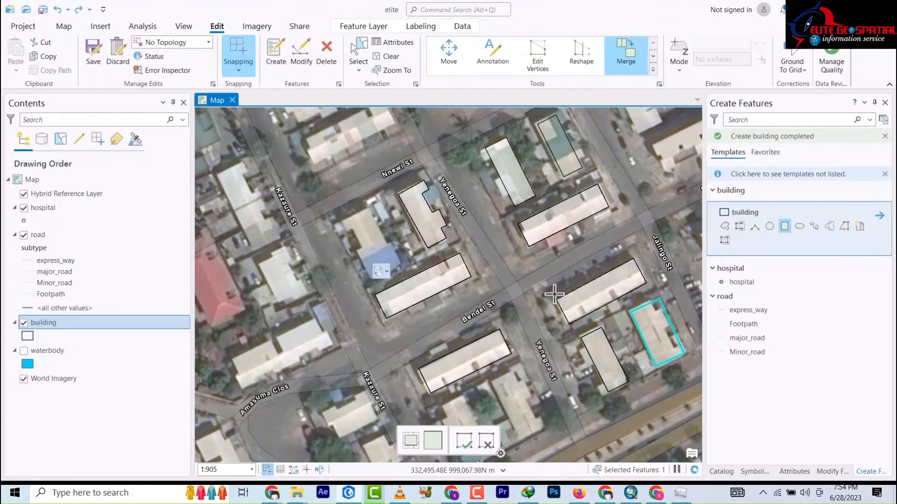
# Digitize a rectangle over the north-east wing of the courtyard building between Ibadan St and the cleared red-earth corridor.
pyautogui.scroll(5, 542, 262)
pyautogui.scroll(-10, 552, 254)
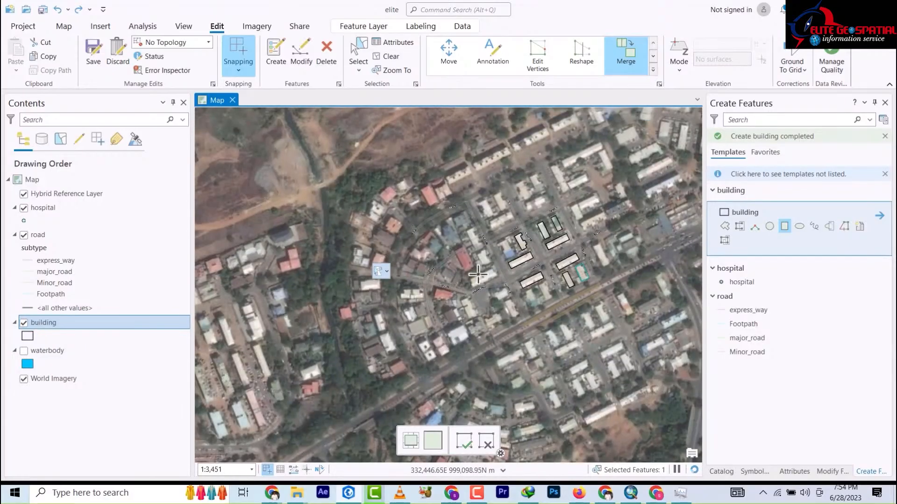
pyautogui.moveTo(565, 321); pyautogui.dragTo(485, 219)
pyautogui.moveTo(562, 239); pyautogui.dragTo(498, 194)
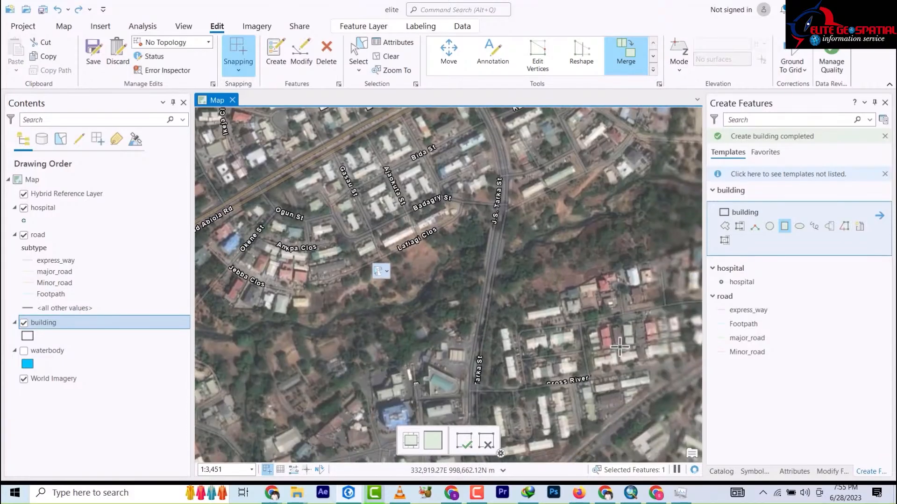
pyautogui.moveTo(621, 348); pyautogui.dragTo(500, 205)
pyautogui.moveTo(594, 274); pyautogui.dragTo(473, 202)
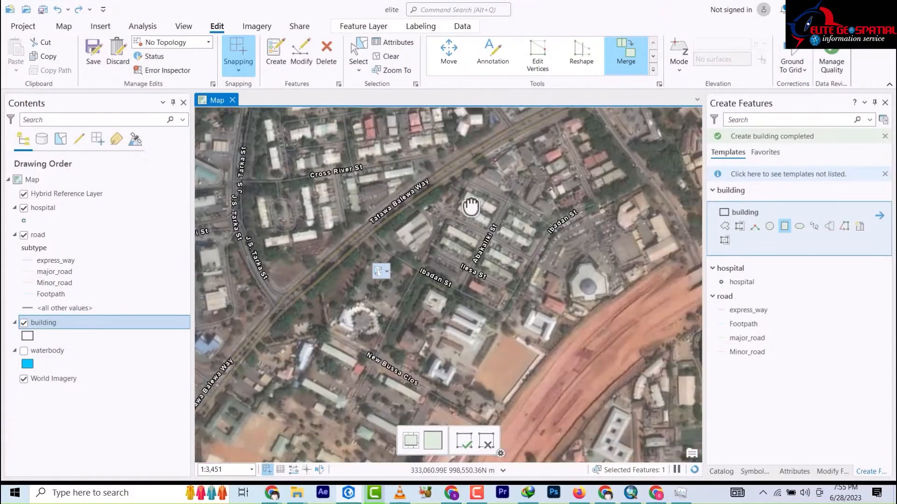
pyautogui.scroll(-1, 544, 335)
pyautogui.scroll(1, 545, 336)
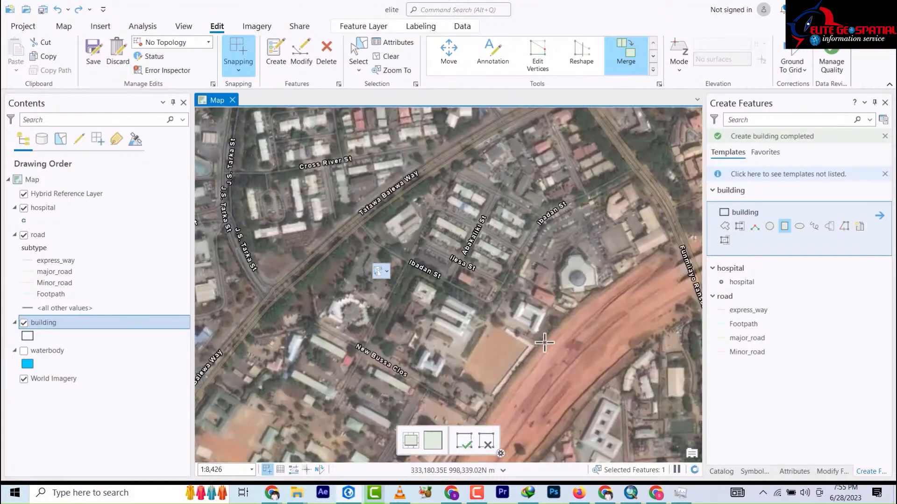
pyautogui.scroll(1, 538, 345)
pyautogui.scroll(4, 536, 346)
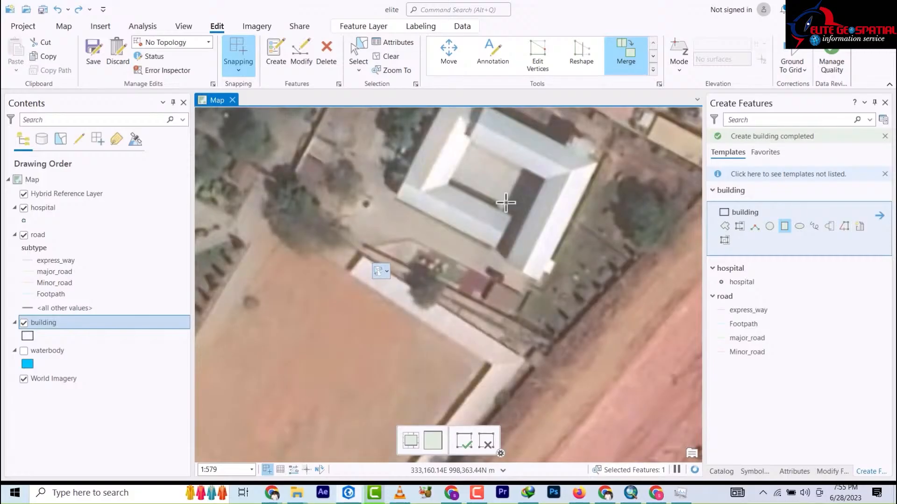
pyautogui.moveTo(507, 212); pyautogui.dragTo(492, 237)
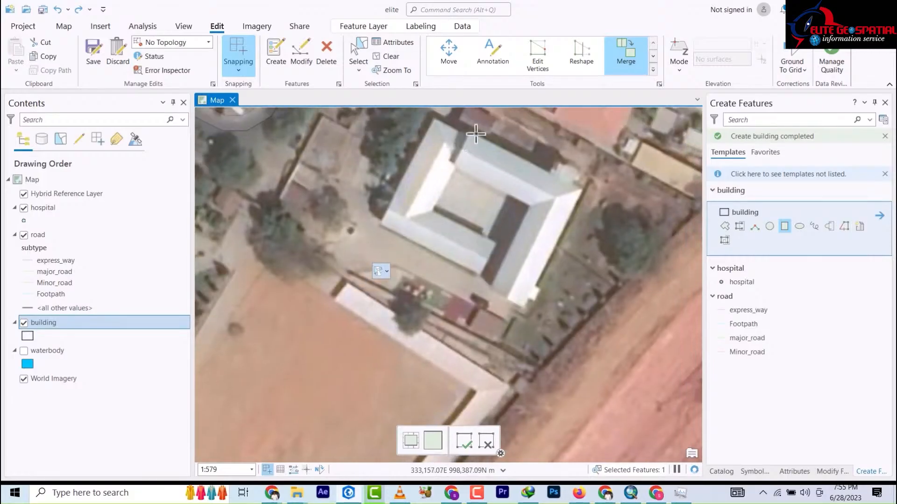
pyautogui.click(585, 190)
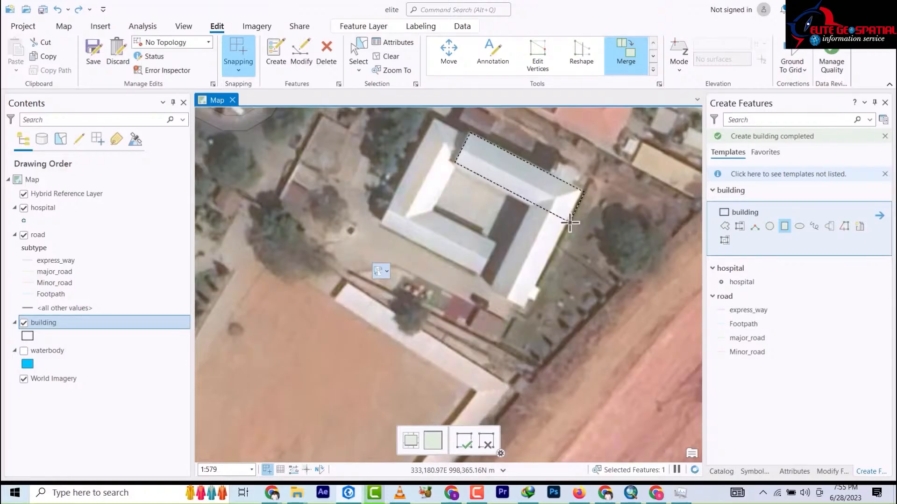
pyautogui.click(580, 212)
# Digitize rectangles over the courtyard building's south-east and north-west wings, starting the south-east one at the existing rectangle's corner.
pyautogui.click(584, 192)
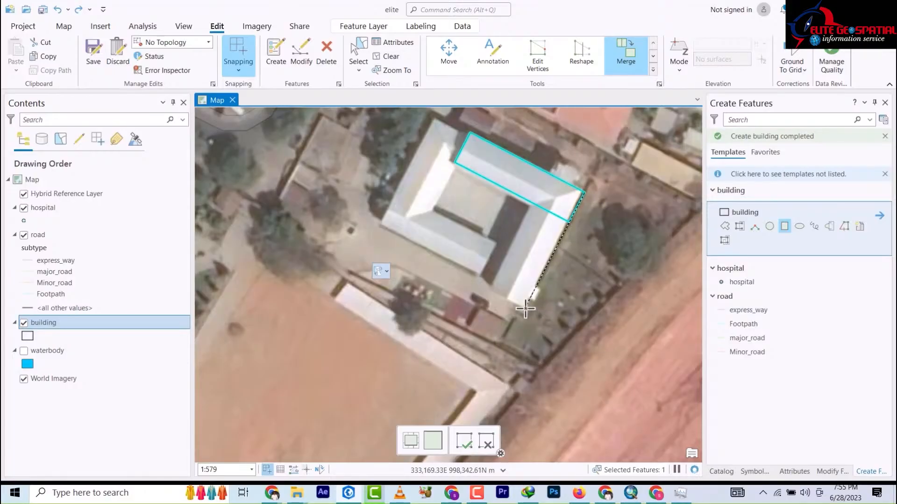
pyautogui.press('Escape')
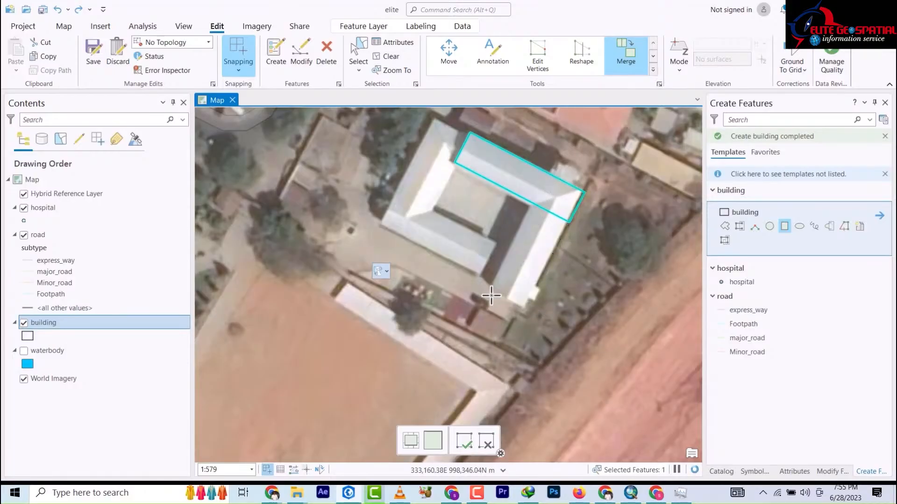
pyautogui.click(492, 295)
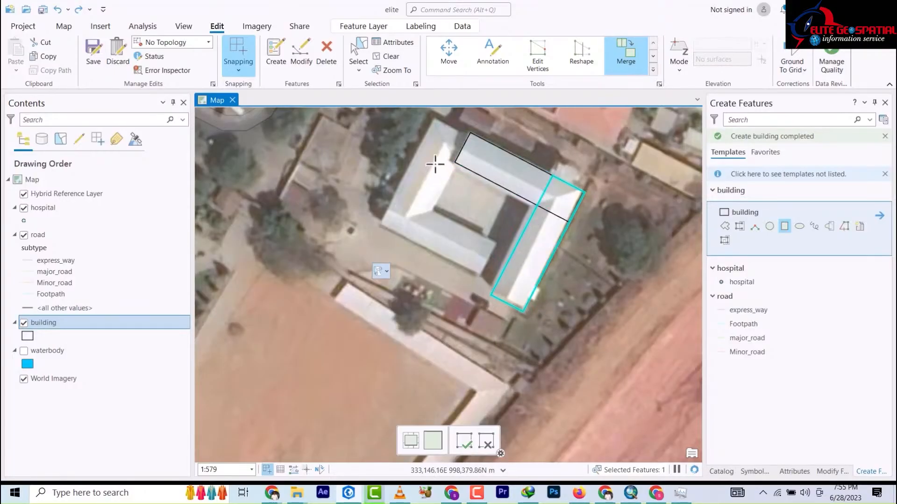
pyautogui.click(434, 120)
pyautogui.click(410, 240)
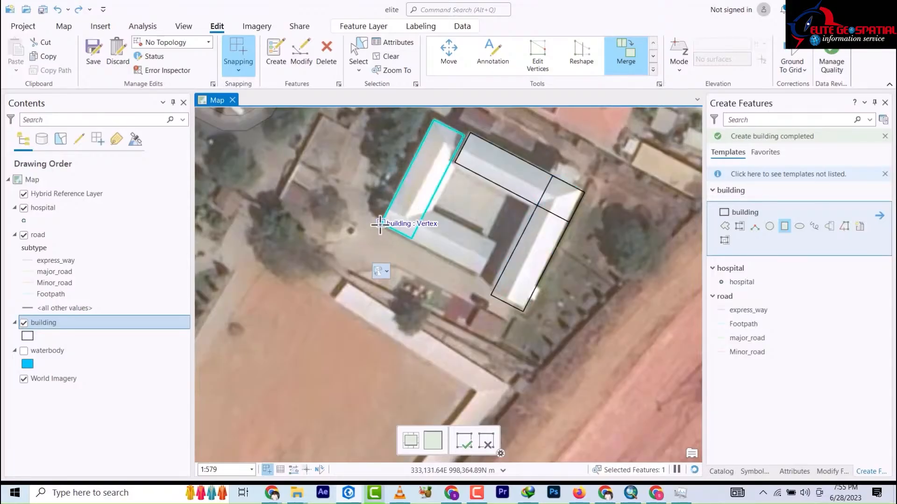
# Digitize rectangles over the courtyard building's south-west wing and its inner block, overlapping the north-west wing.
pyautogui.click(382, 223)
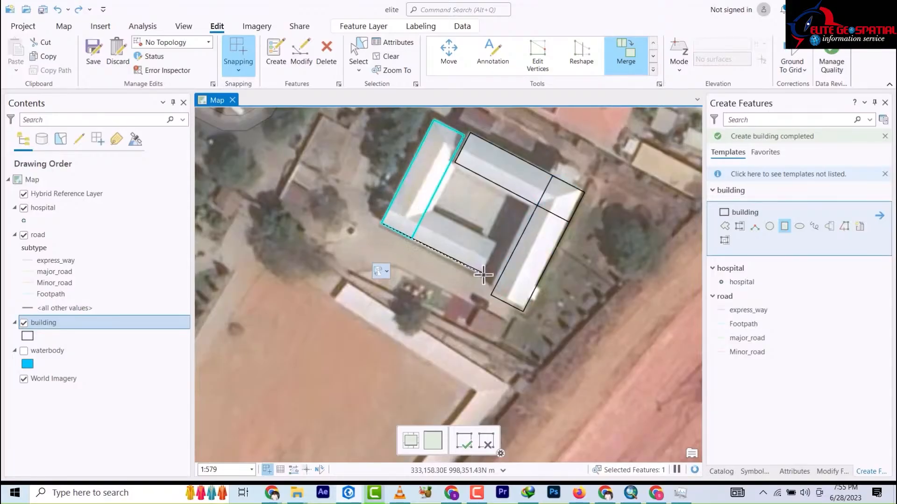
pyautogui.click(481, 272)
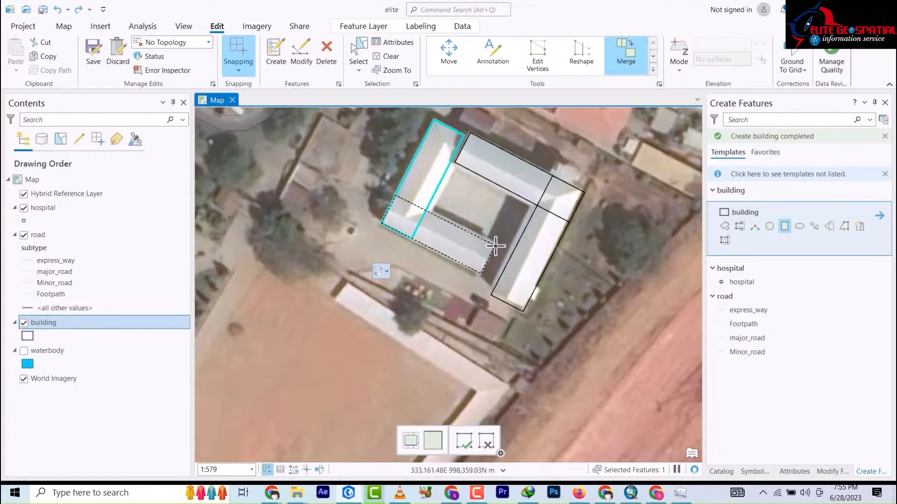
pyautogui.click(491, 240)
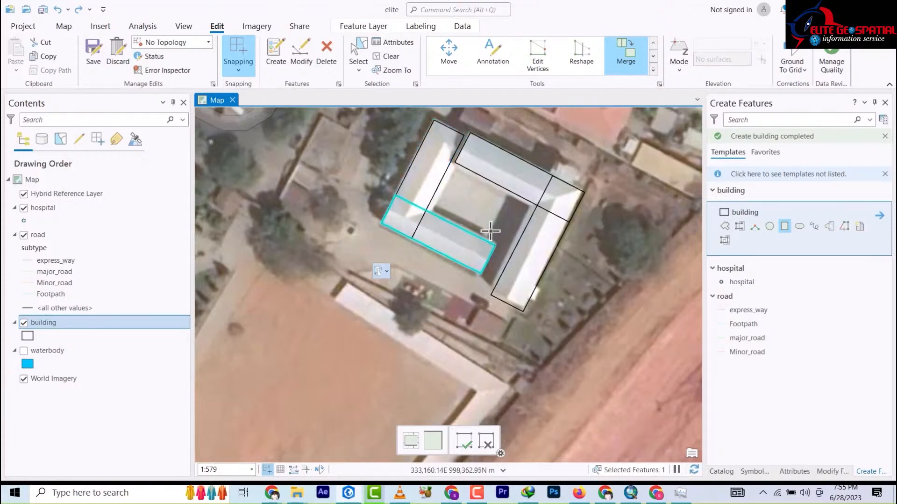
pyautogui.click(428, 204)
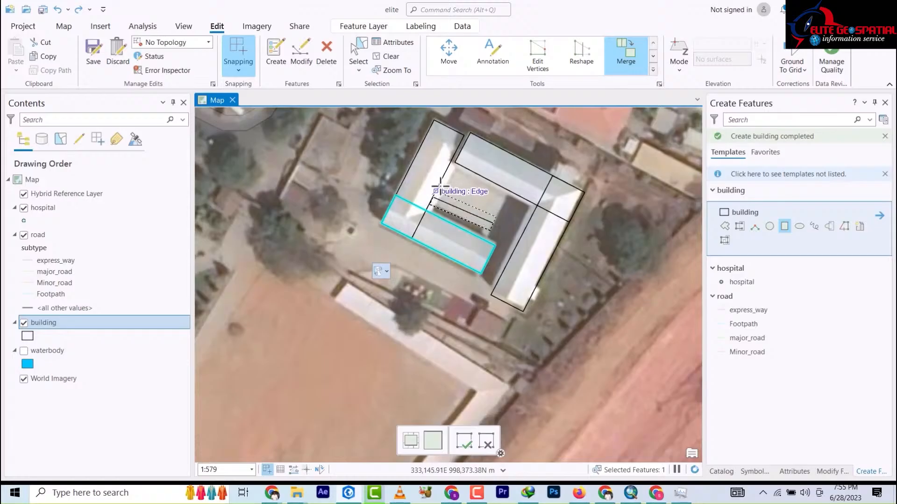
pyautogui.click(445, 158)
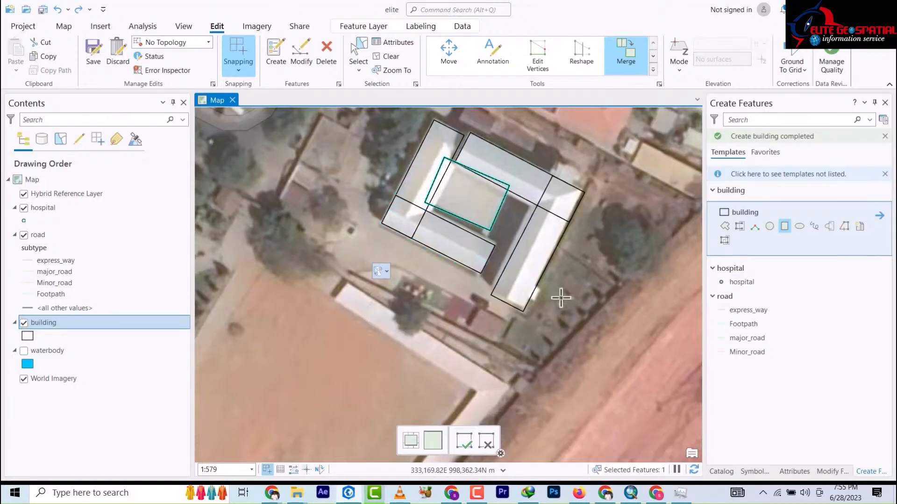
# Select all five rectangles of the courtyard building and merge them into one building feature.
pyautogui.scroll(-3, 506, 259)
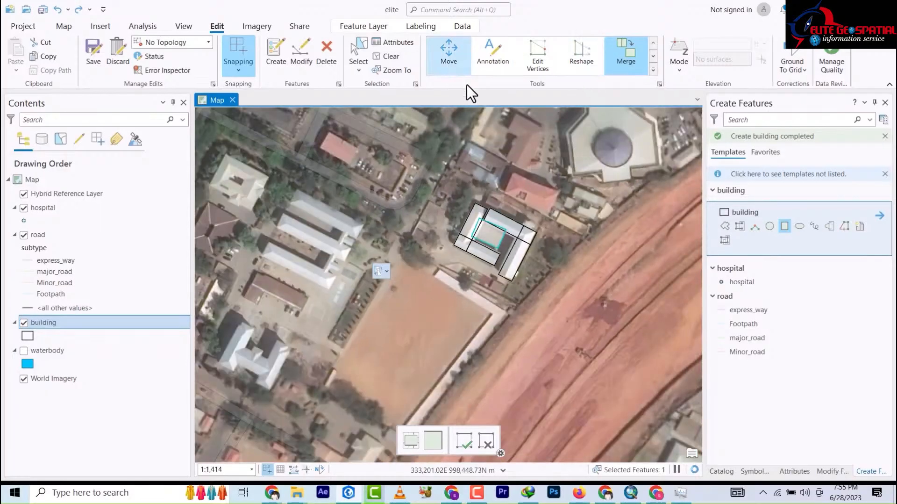
pyautogui.click(358, 58)
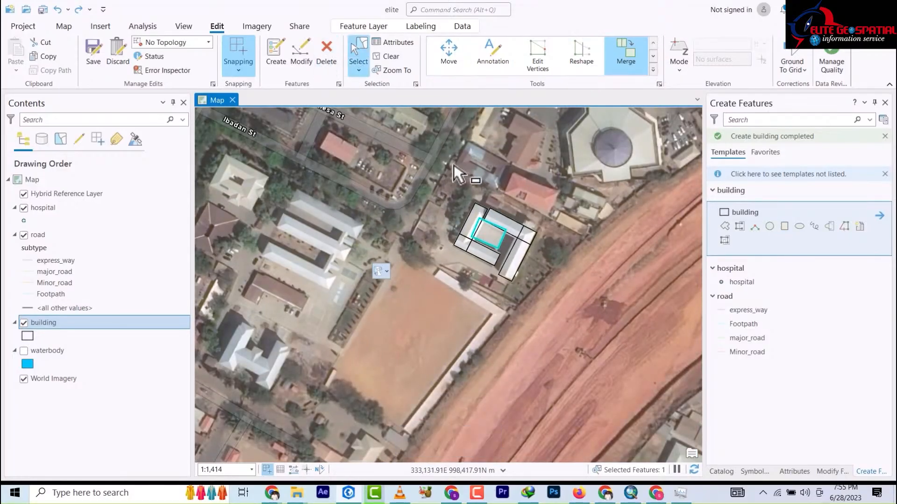
pyautogui.moveTo(452, 182); pyautogui.dragTo(524, 281)
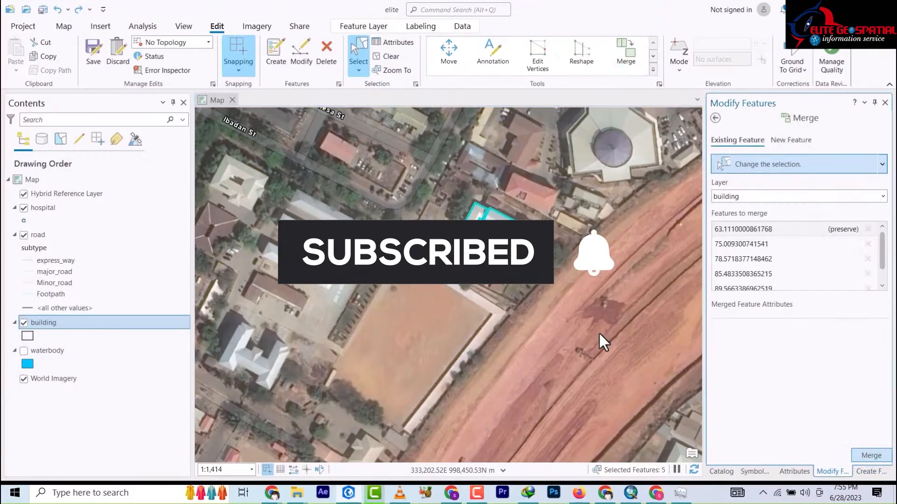
pyautogui.click(871, 455)
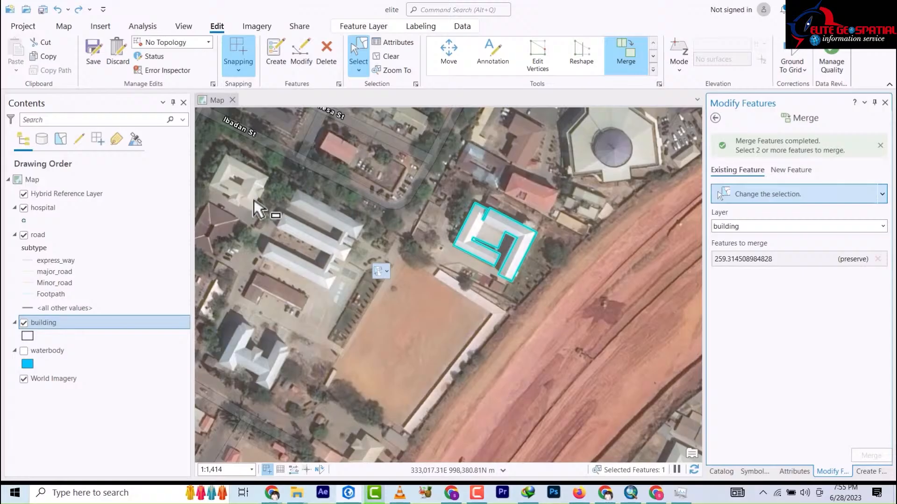
# Digitize a rectangle over the northernmost of the three parallel long white-roofed blocks south of Ibadan St.
pyautogui.scroll(-4, 255, 206)
pyautogui.scroll(6, 252, 205)
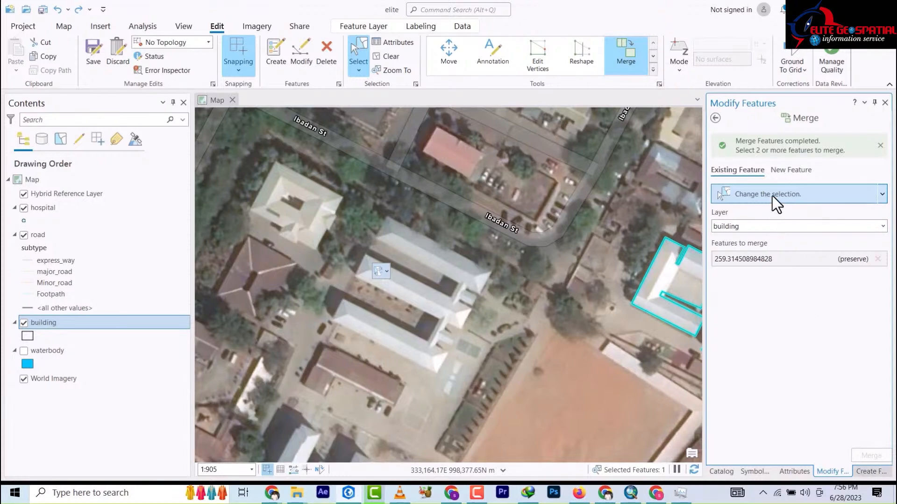
pyautogui.click(870, 471)
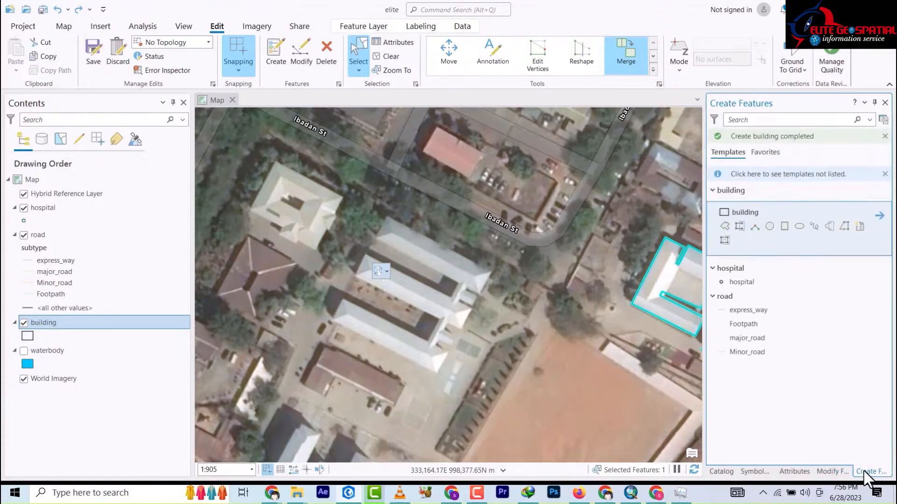
pyautogui.click(785, 228)
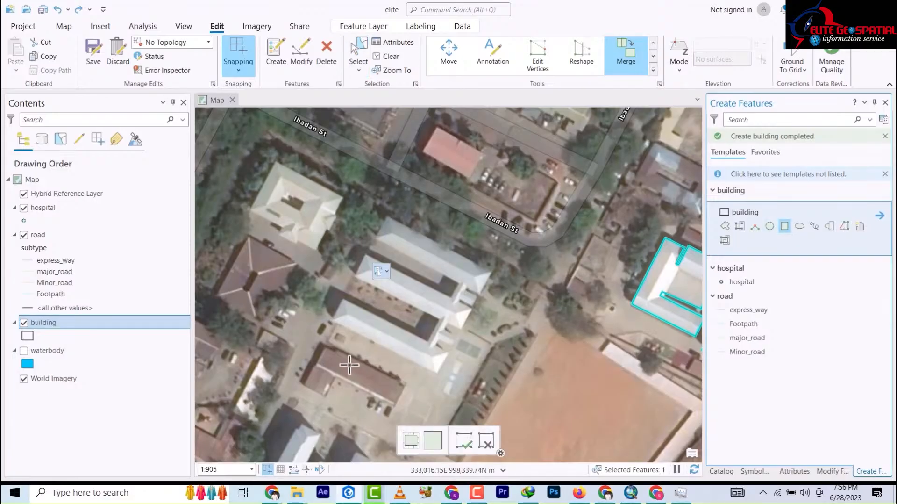
pyautogui.scroll(-1, 349, 364)
pyautogui.scroll(4, 349, 364)
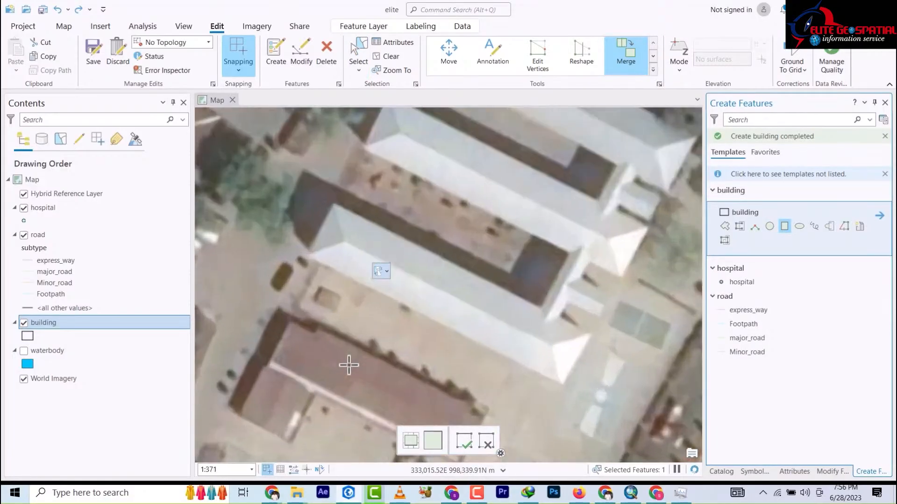
pyautogui.scroll(-2, 348, 364)
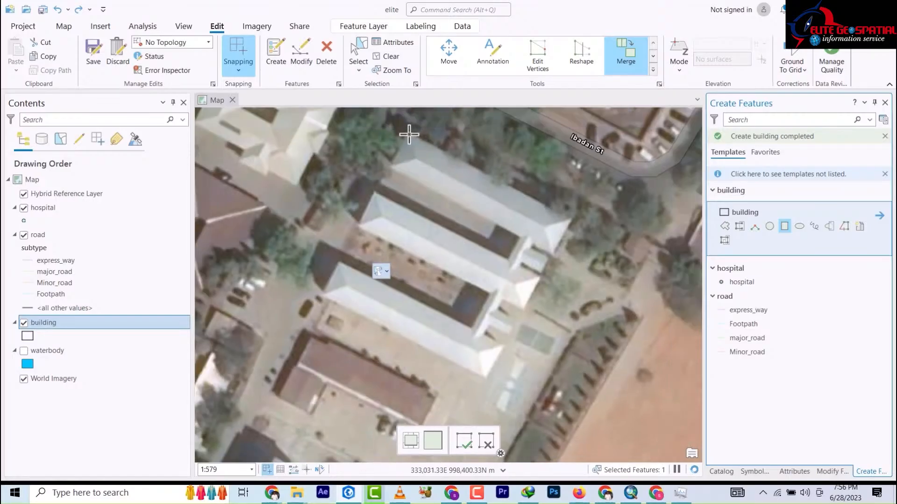
pyautogui.click(409, 135)
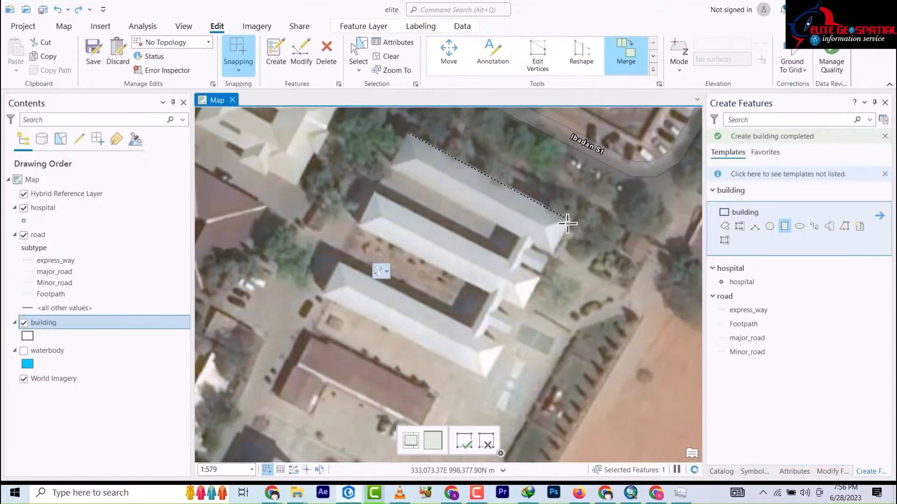
pyautogui.click(570, 220)
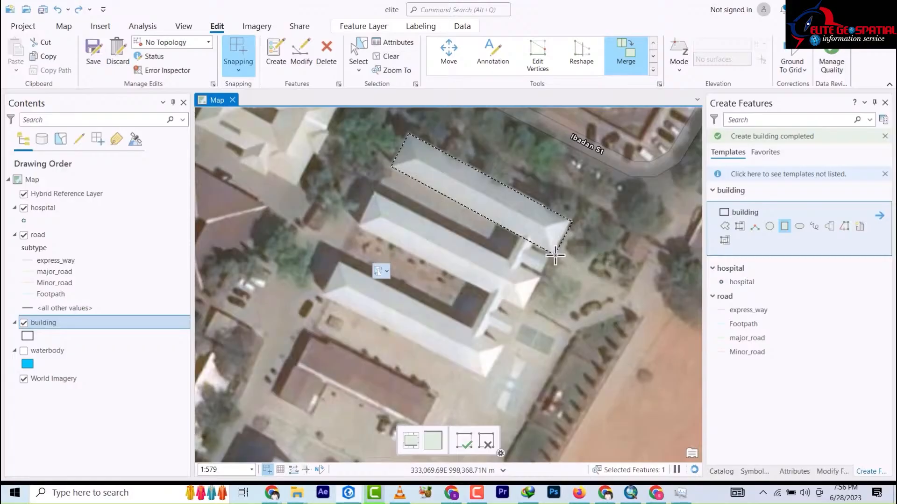
pyautogui.click(555, 254)
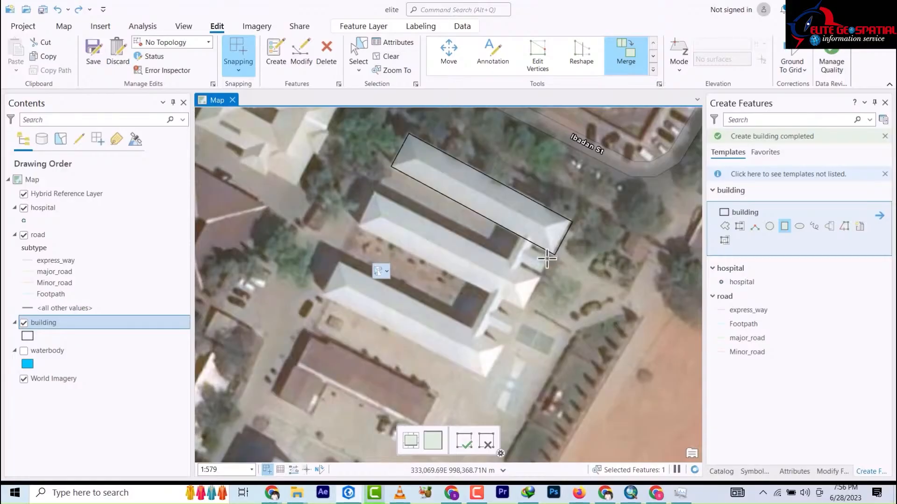
# Digitize rectangles over the southernmost and the middle of the three parallel long white-roofed blocks south of Ibadan St.
pyautogui.click(320, 296)
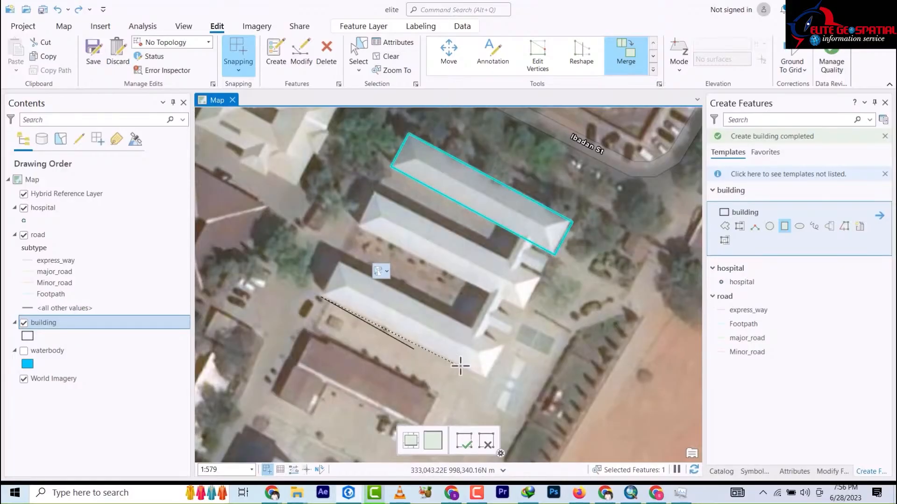
pyautogui.click(485, 375)
pyautogui.click(500, 345)
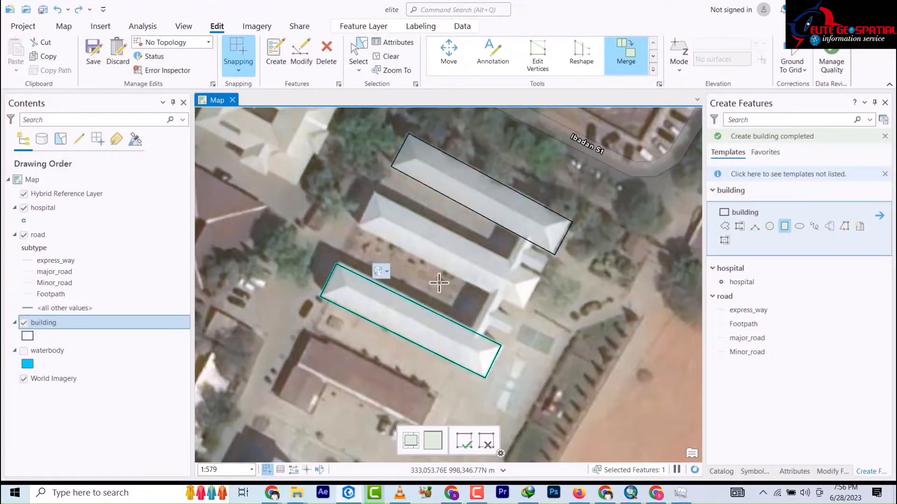
pyautogui.click(528, 307)
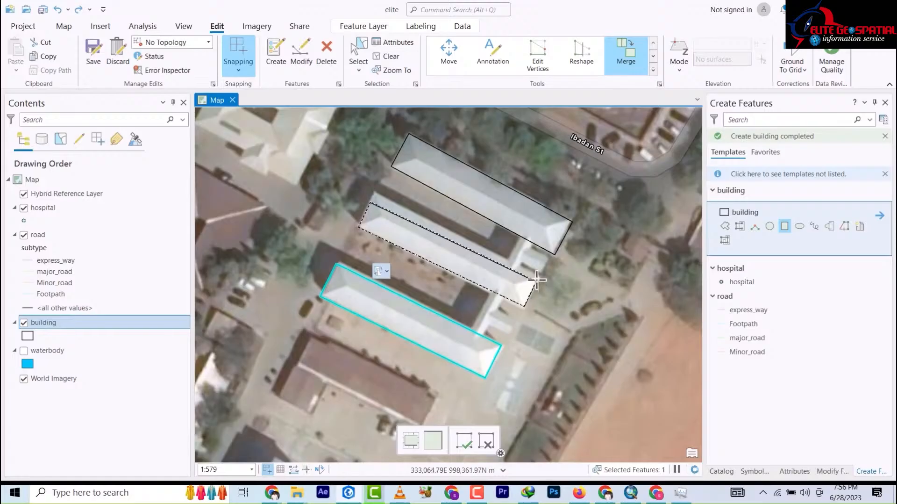
pyautogui.click(539, 278)
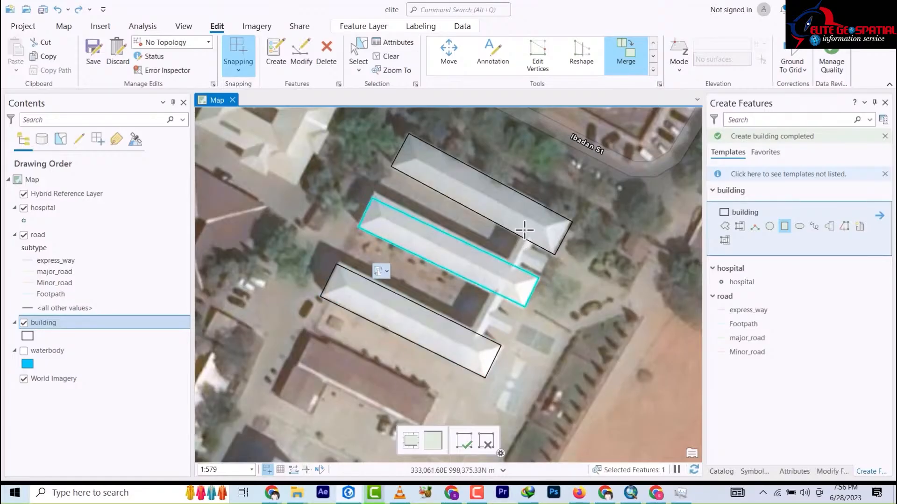
# Digitize a narrow rectangle over the walkway crossing the middle block, overlapping the northernmost and southernmost blocks at its ends.
pyautogui.click(522, 229)
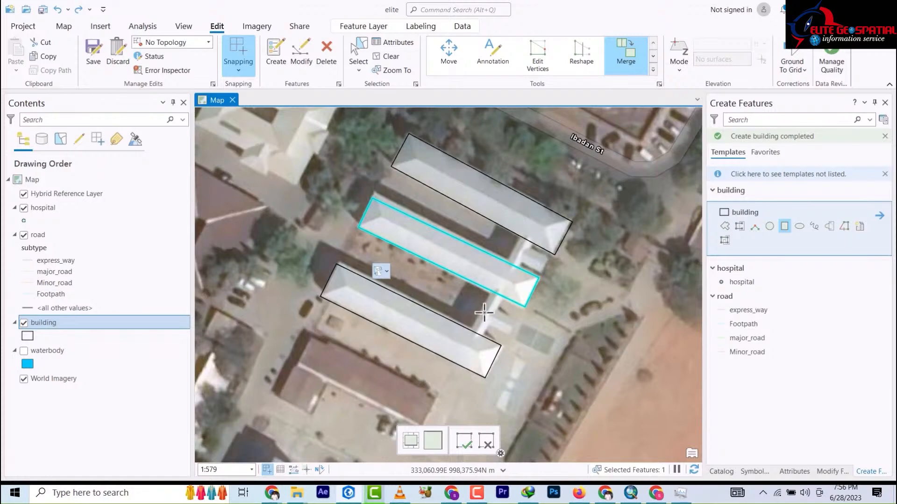
pyautogui.click(467, 339)
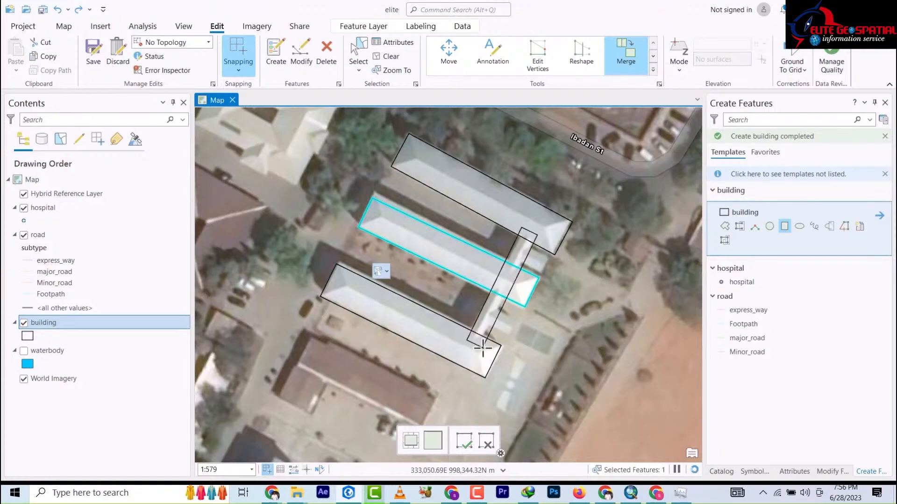
pyautogui.click(483, 347)
# Digitize a small rectangle over the annex east of the walkway, between the northernmost and middle blocks, overlapping the walkway rectangle.
pyautogui.scroll(-5, 547, 234)
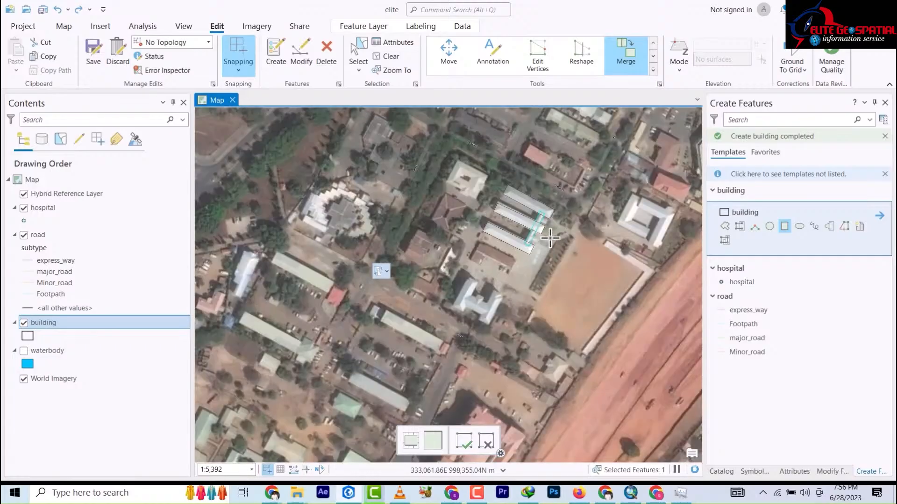
pyautogui.scroll(7, 550, 237)
pyautogui.moveTo(539, 183); pyautogui.dragTo(588, 366)
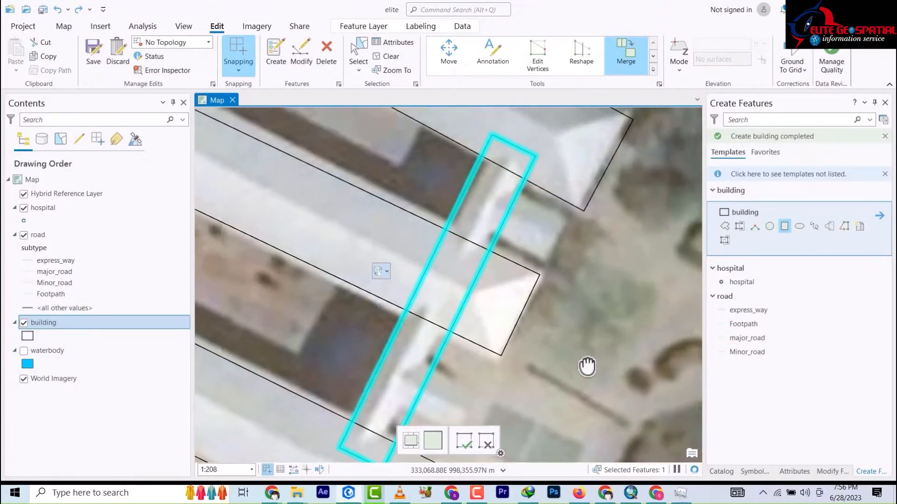
pyautogui.click(566, 219)
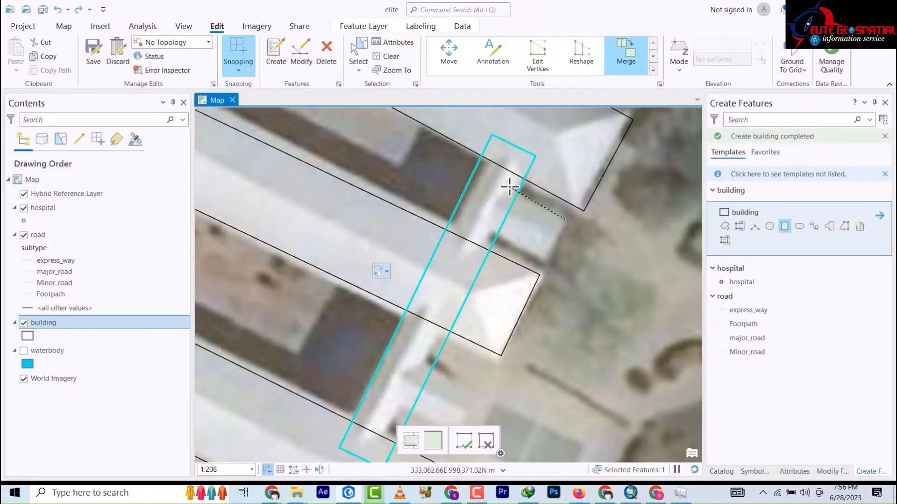
pyautogui.click(514, 190)
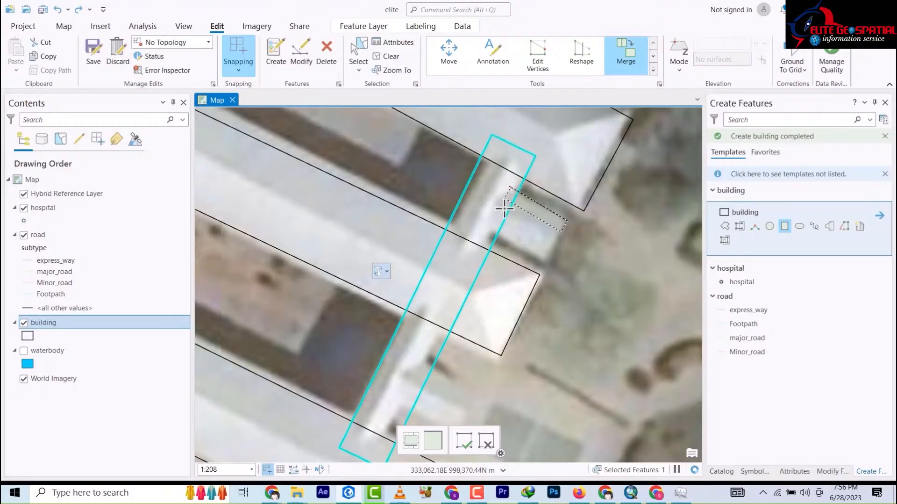
pyautogui.click(493, 248)
# Digitize a small rectangle over the annex east of the walkway, between the middle and southernmost blocks, overlapping the walkway rectangle.
pyautogui.moveTo(487, 357); pyautogui.dragTo(474, 205)
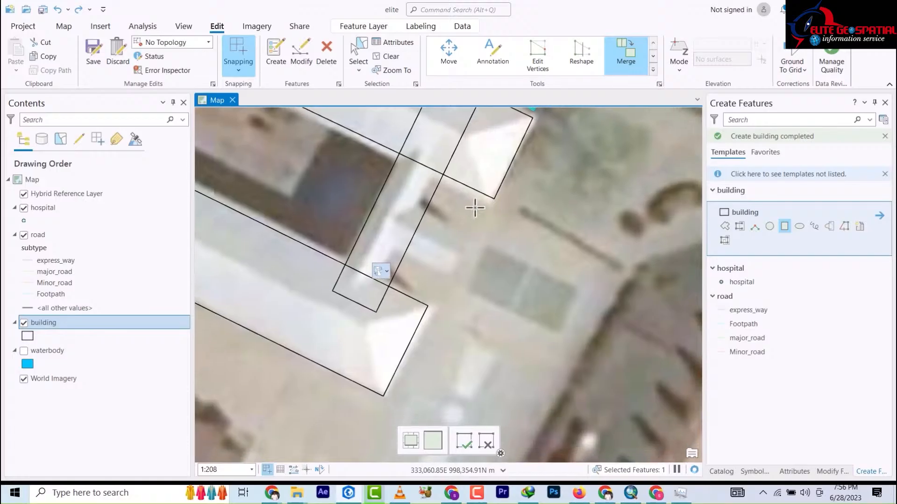
pyautogui.click(407, 205)
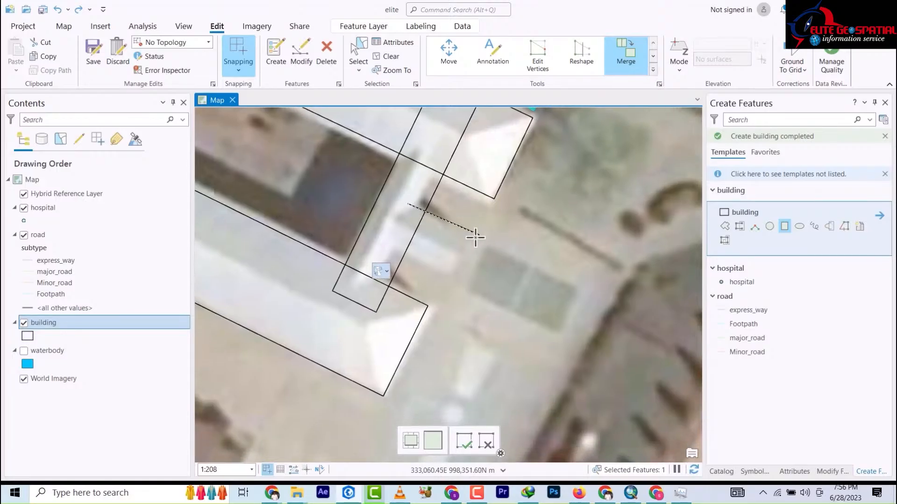
pyautogui.click(468, 236)
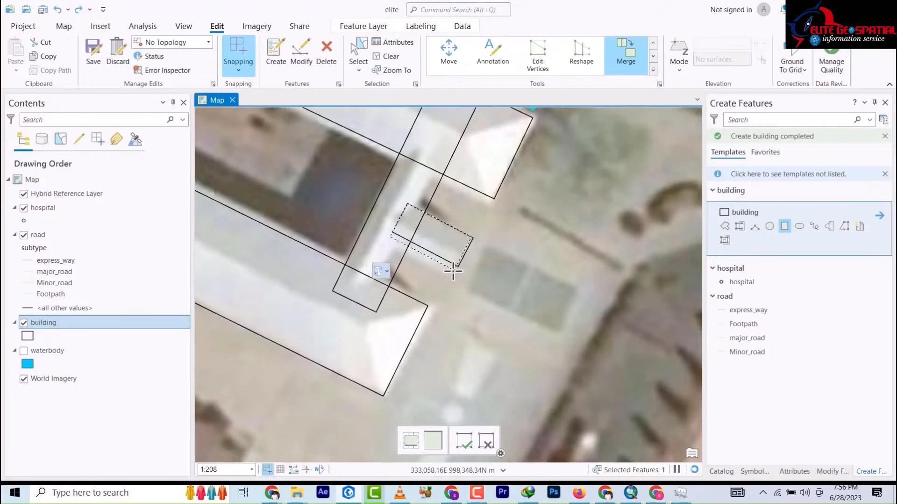
pyautogui.click(450, 274)
pyautogui.scroll(4, 509, 269)
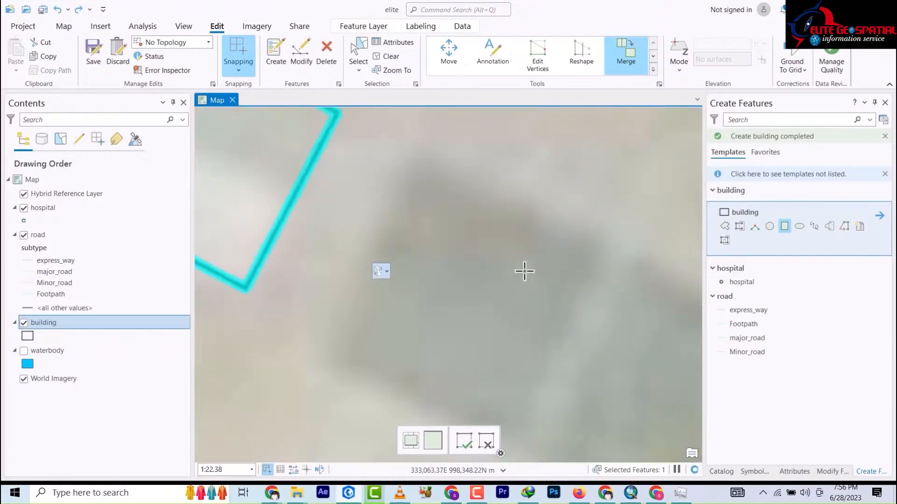
pyautogui.scroll(-8, 524, 272)
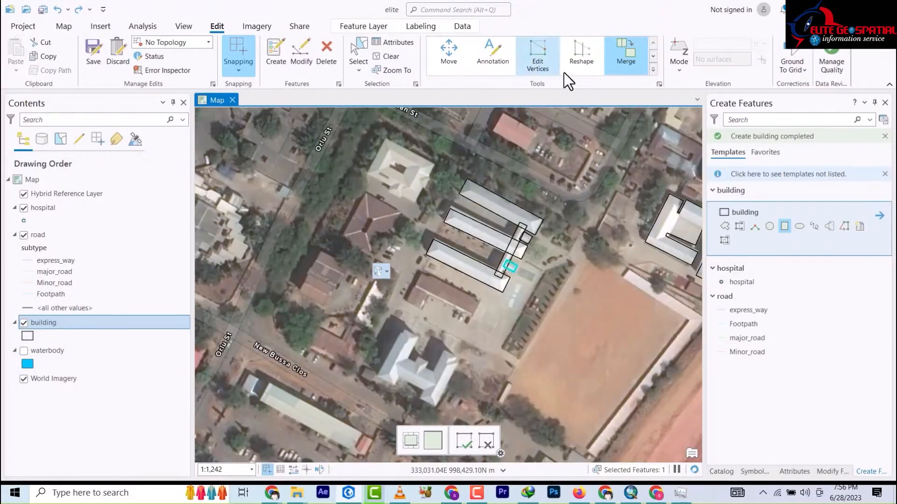
# Select the overlapping building polygons drawn over the long parallel roofs and merge them into one building feature.
pyautogui.click(359, 56)
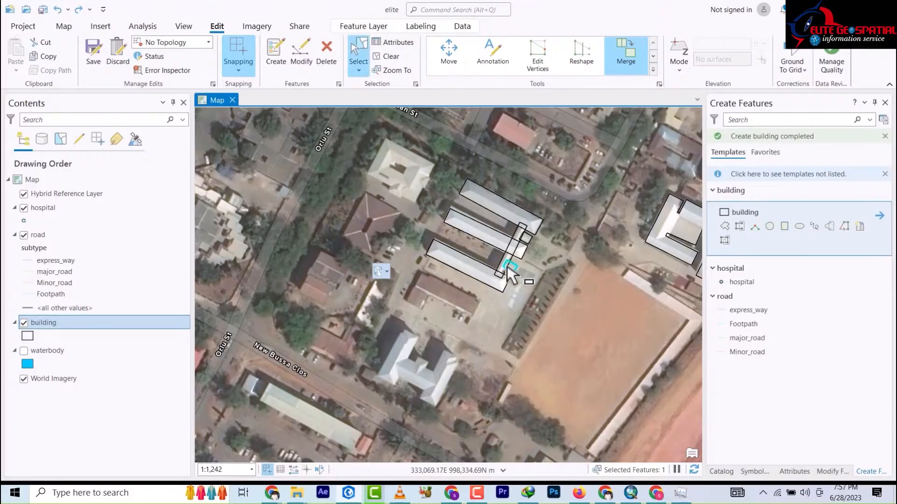
pyautogui.moveTo(507, 267); pyautogui.dragTo(438, 180)
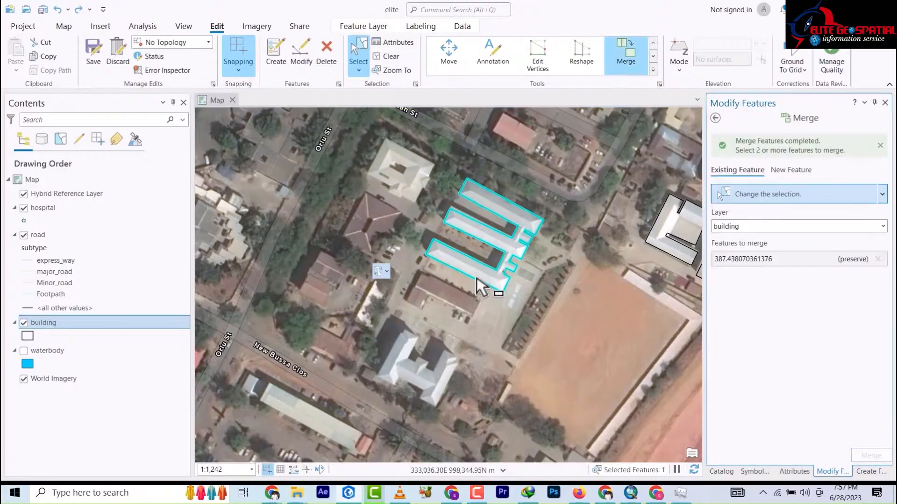
pyautogui.moveTo(483, 331); pyautogui.dragTo(525, 250)
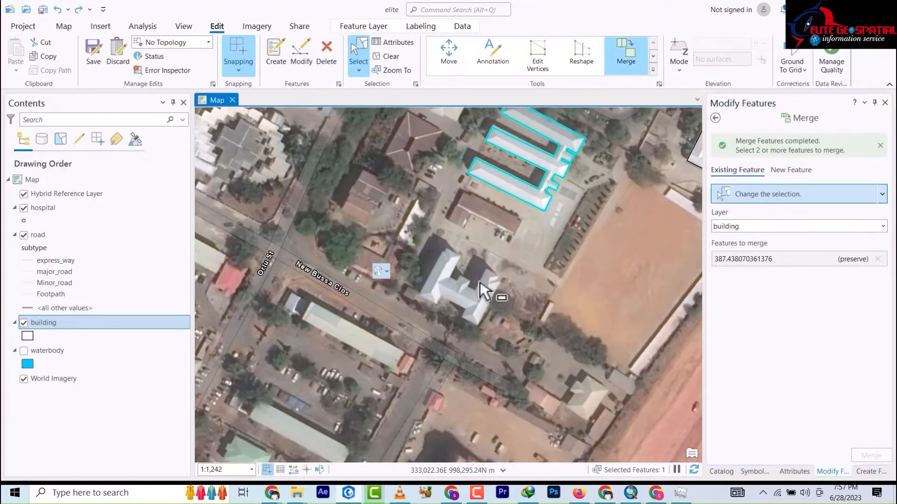
pyautogui.scroll(-1, 479, 278)
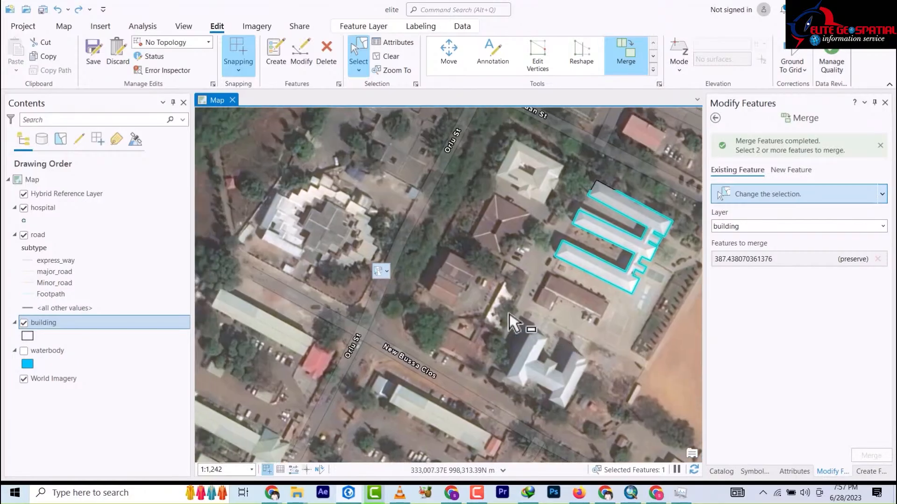
pyautogui.scroll(-2, 304, 215)
pyautogui.scroll(6, 304, 243)
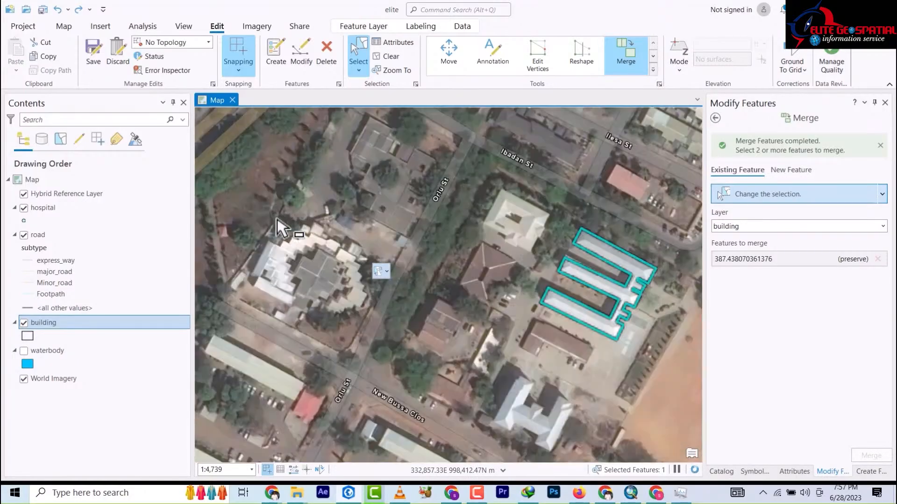
pyautogui.moveTo(366, 316); pyautogui.dragTo(404, 154)
pyautogui.scroll(-3, 487, 256)
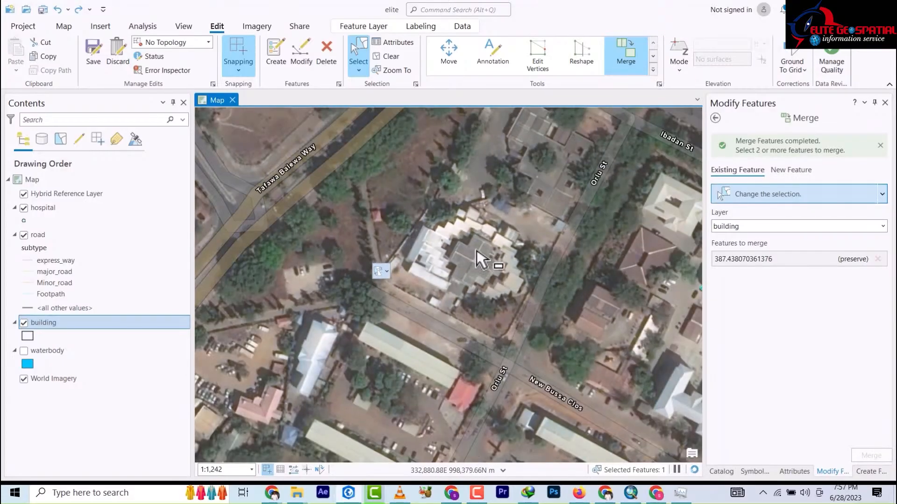
pyautogui.scroll(-2, 481, 260)
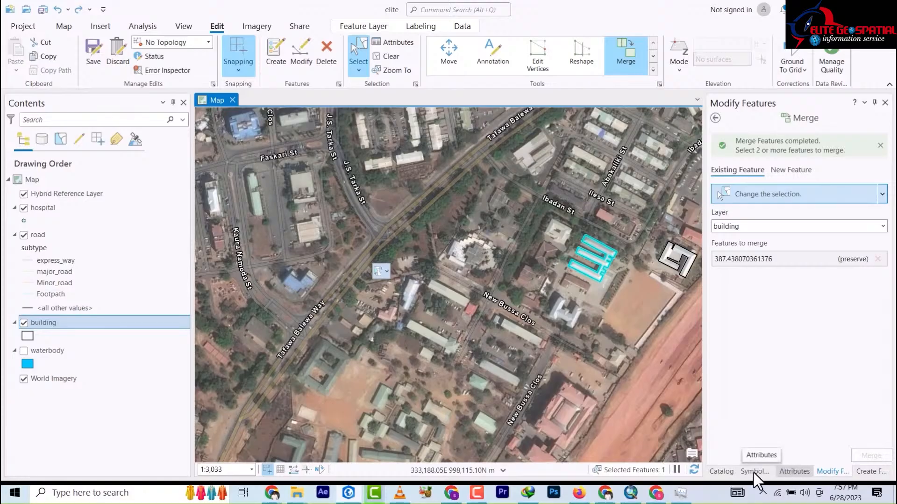
# Save all edits made to the building layer and confirm the save.
pyautogui.click(720, 471)
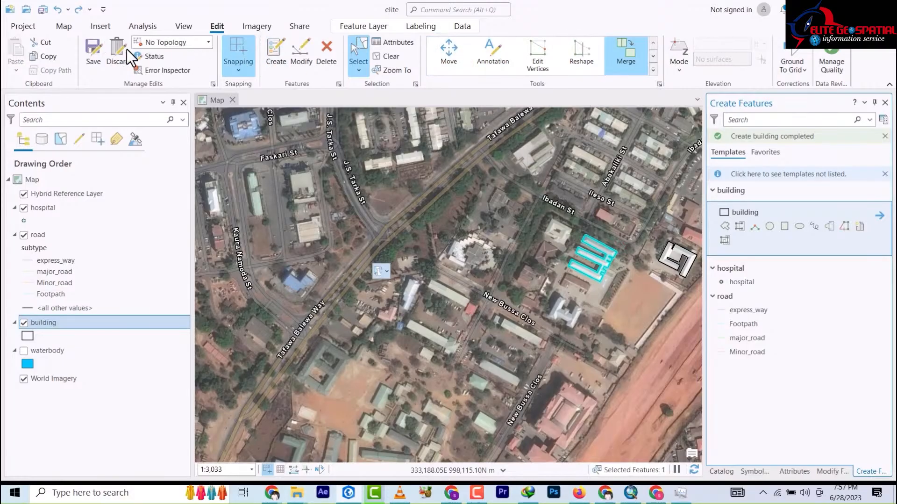
pyautogui.click(100, 66)
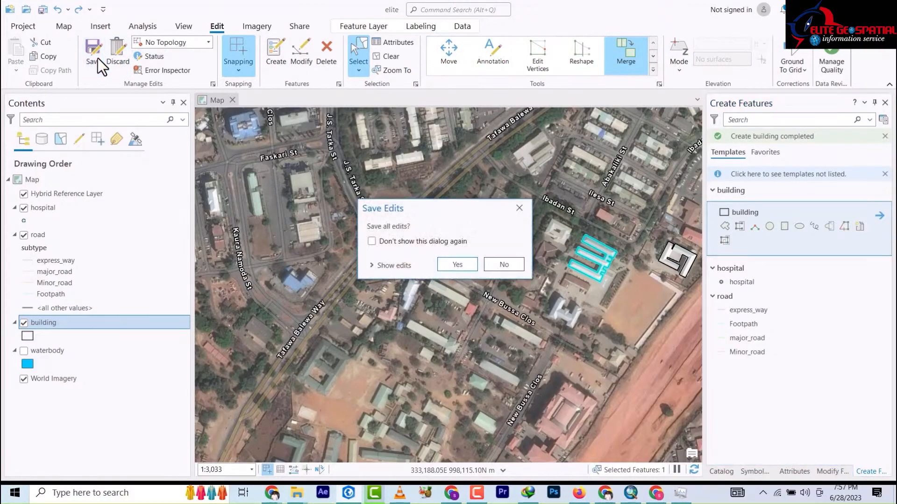
pyautogui.click(454, 267)
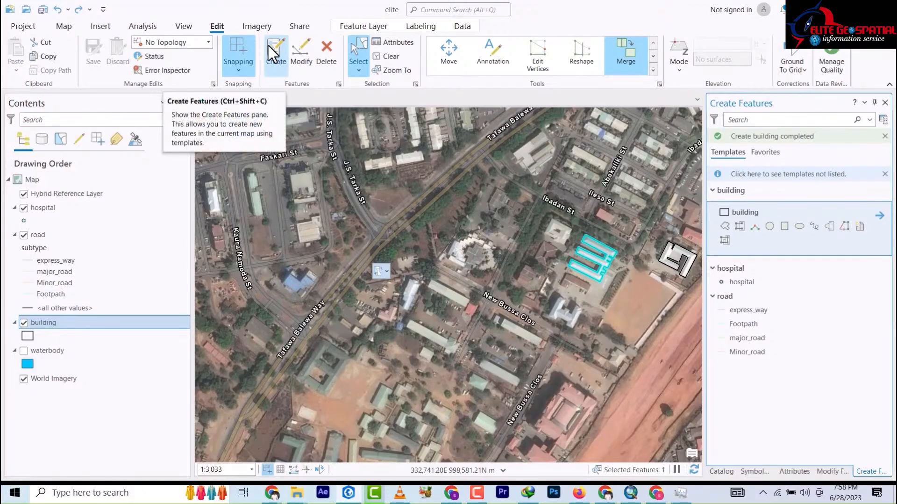
pyautogui.scroll(3, 369, 205)
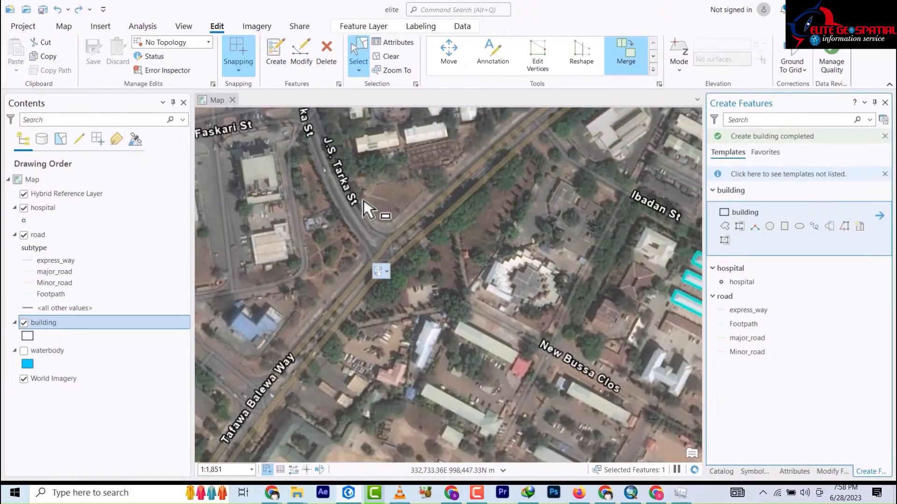
pyautogui.scroll(-5, 364, 202)
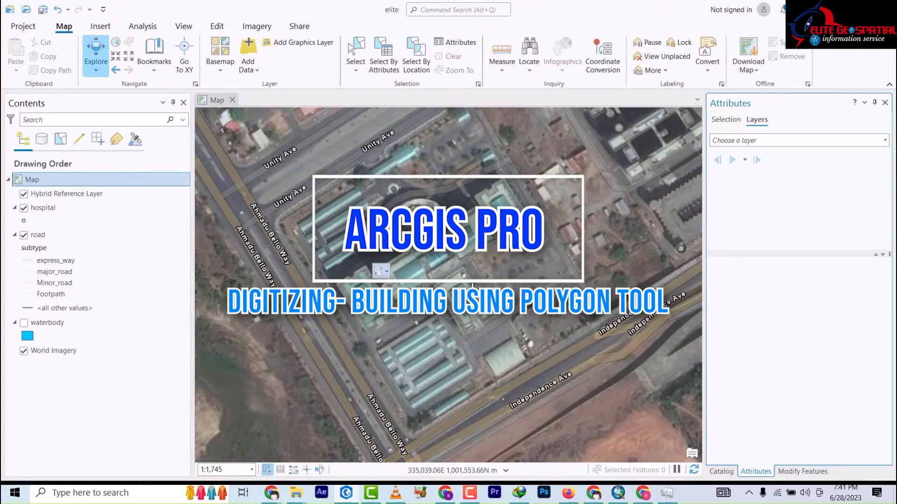
pyautogui.scroll(-2, 472, 285)
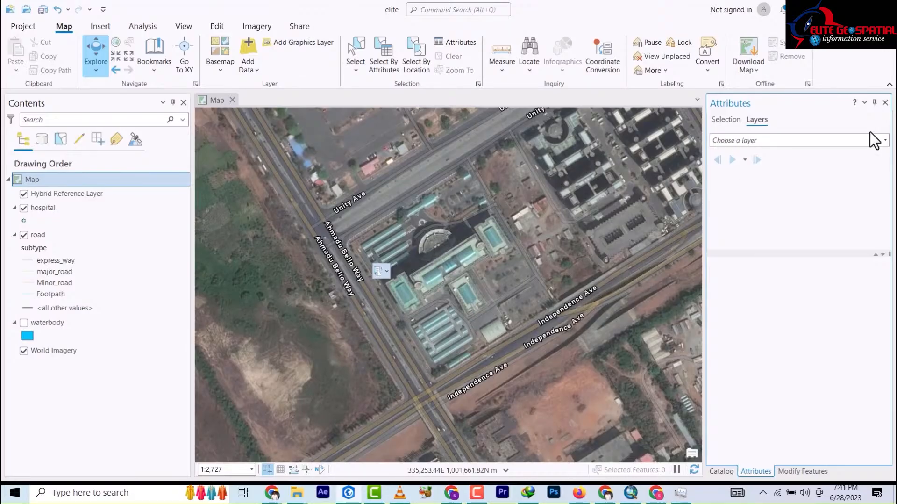
# Browse the project folders in the catalog through elite and abuja, and expand the amac.gdb geodatabase.
pyautogui.click(721, 471)
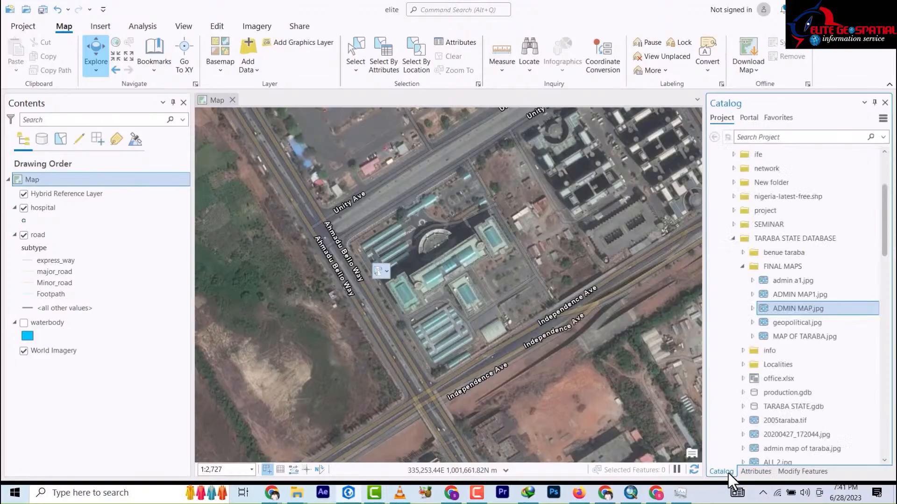
pyautogui.click(734, 238)
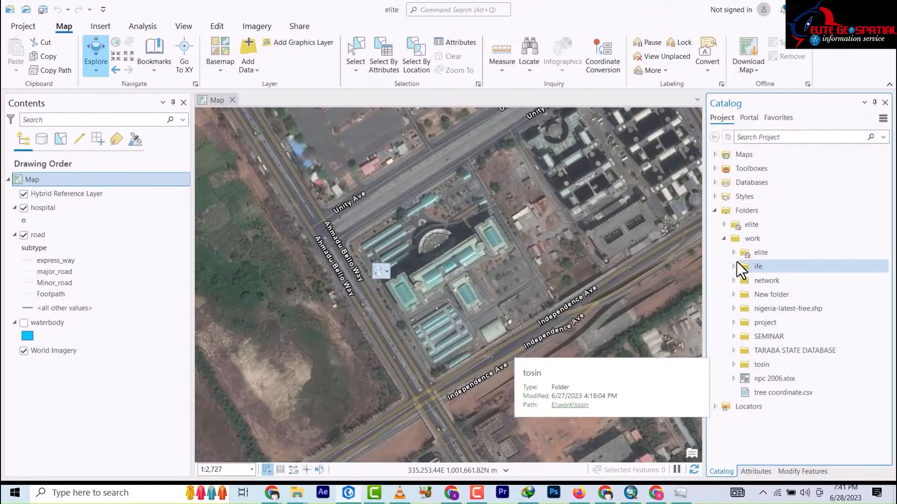
pyautogui.click(724, 225)
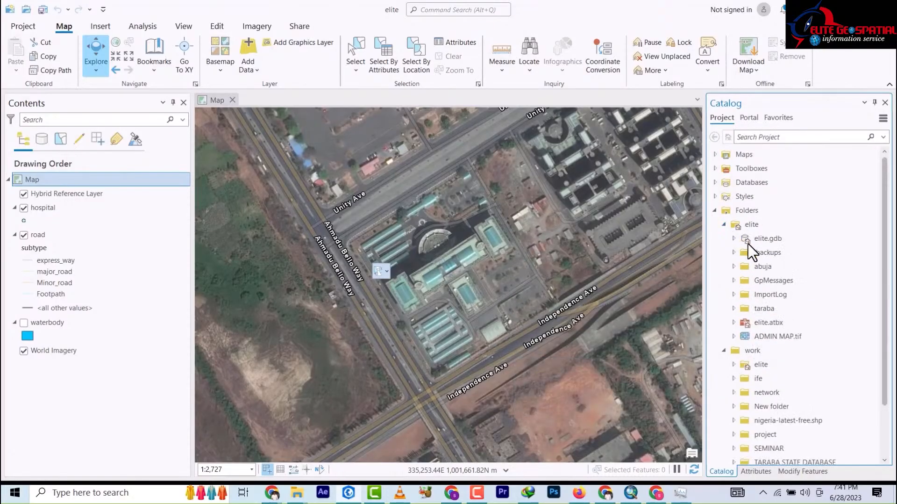
pyautogui.doubleClick(742, 266)
pyautogui.click(755, 280)
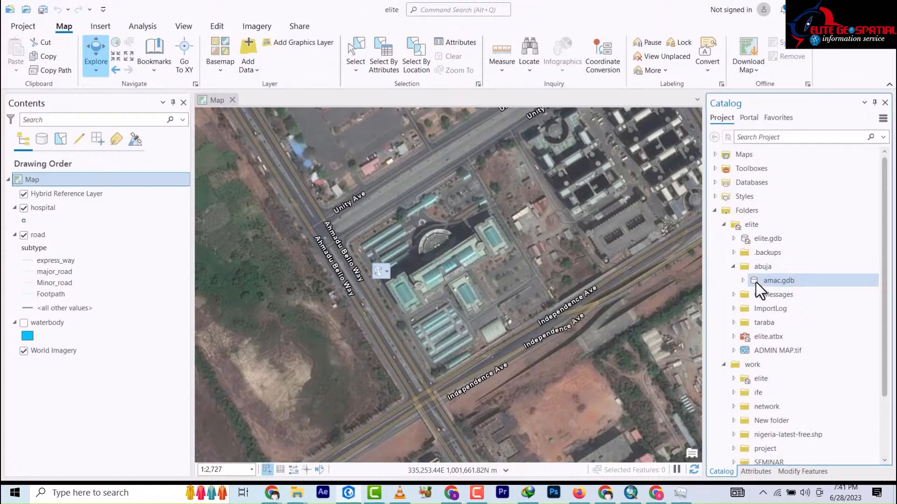
pyautogui.click(744, 281)
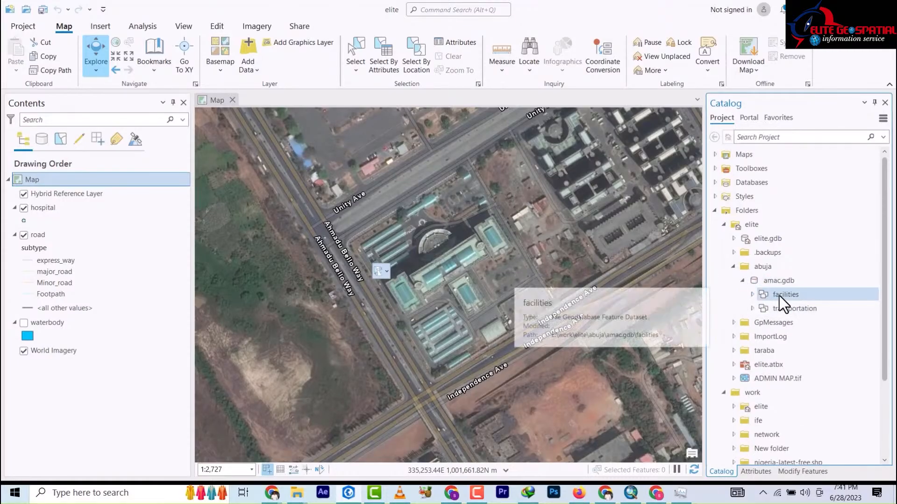
# Start a new polygon feature class in the facilities dataset of amac.gdb and name it building.
pyautogui.rightClick(779, 296)
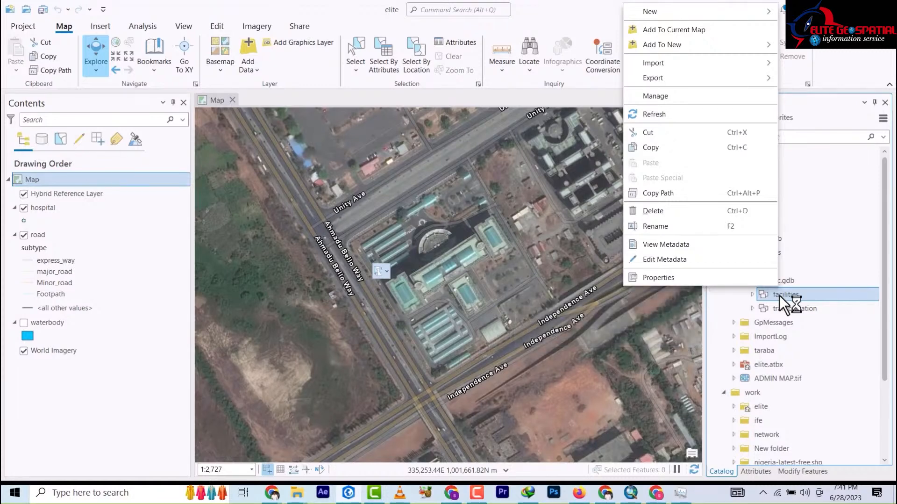
pyautogui.rightClick(796, 298)
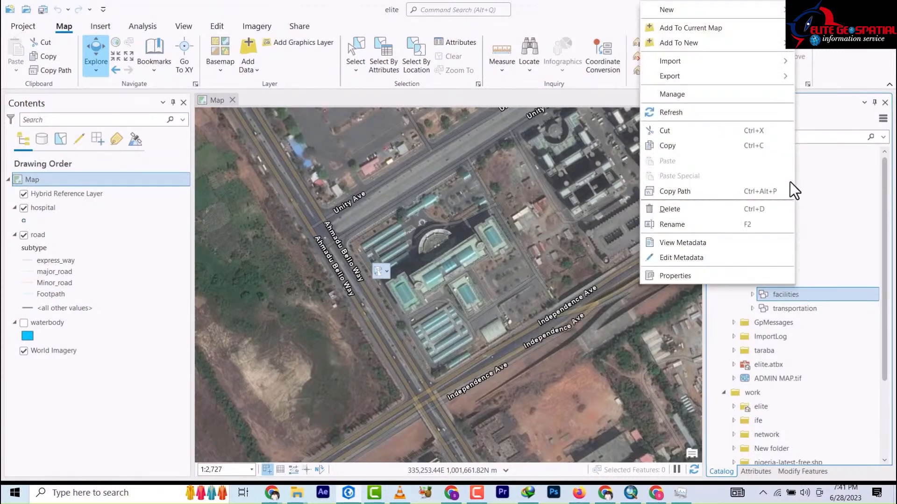
pyautogui.moveTo(686, 9)
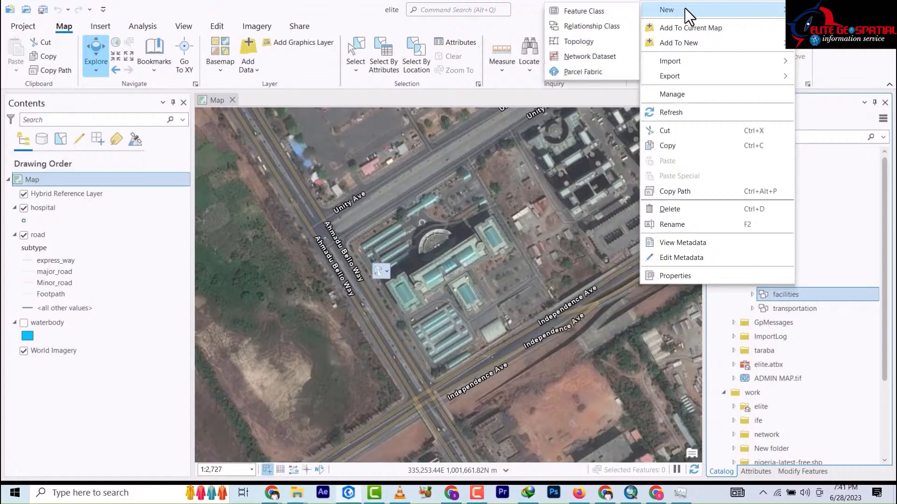
pyautogui.click(589, 20)
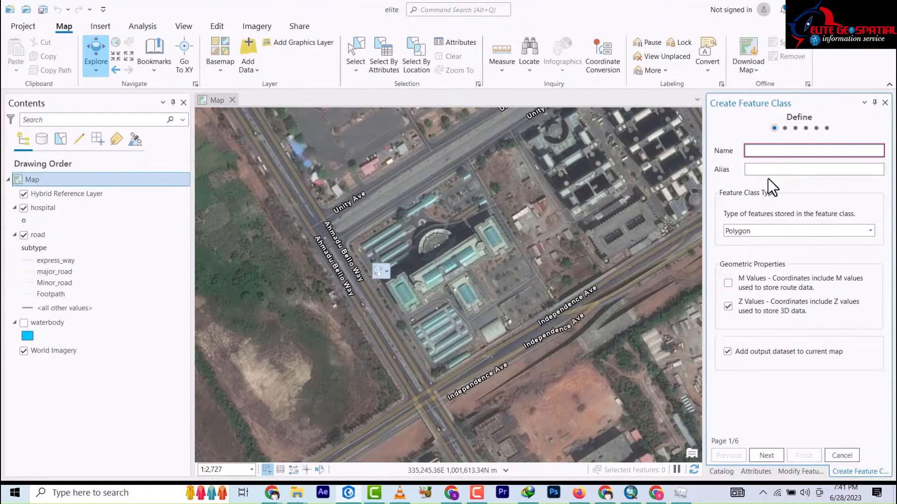
pyautogui.write('building')
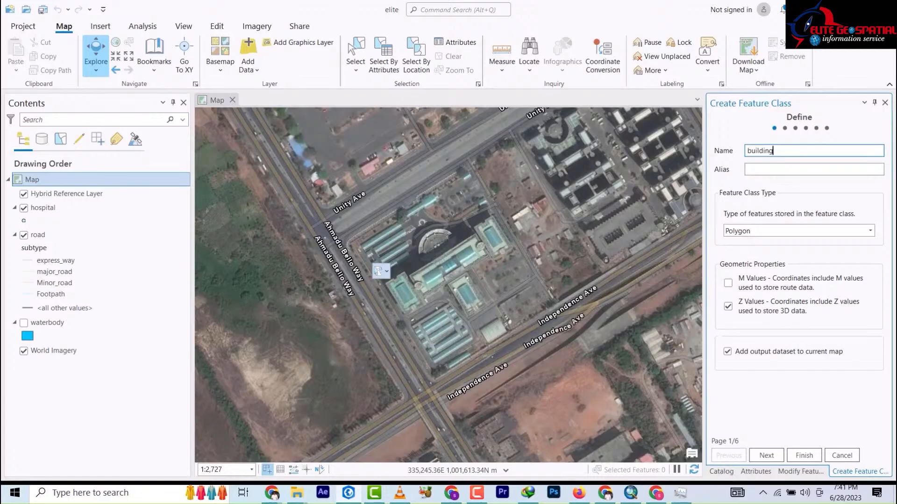
pyautogui.click(476, 493)
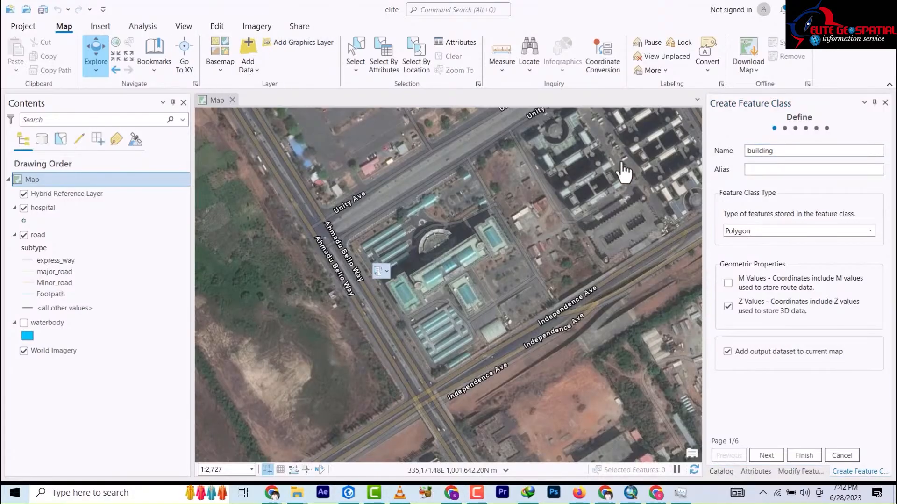
pyautogui.click(782, 155)
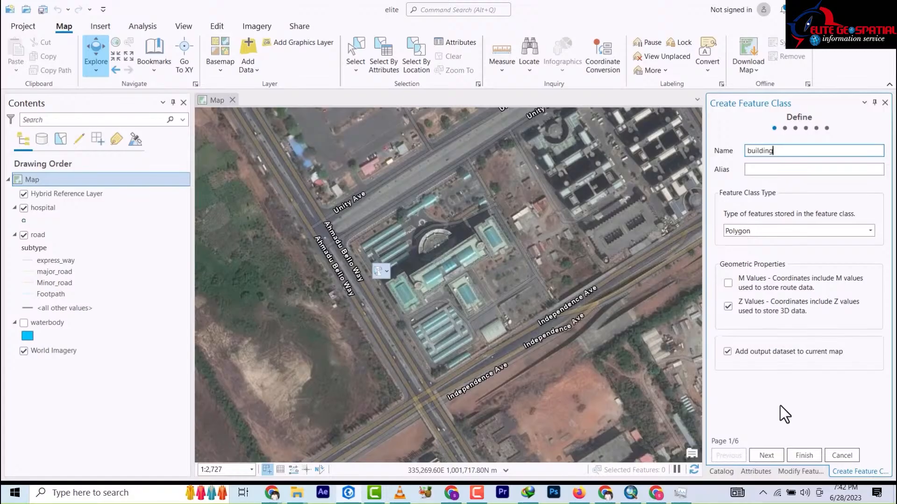
# Accept the default fields, spatial reference, tolerance, resolution and storage settings, and finish creating the building feature class.
pyautogui.click(766, 456)
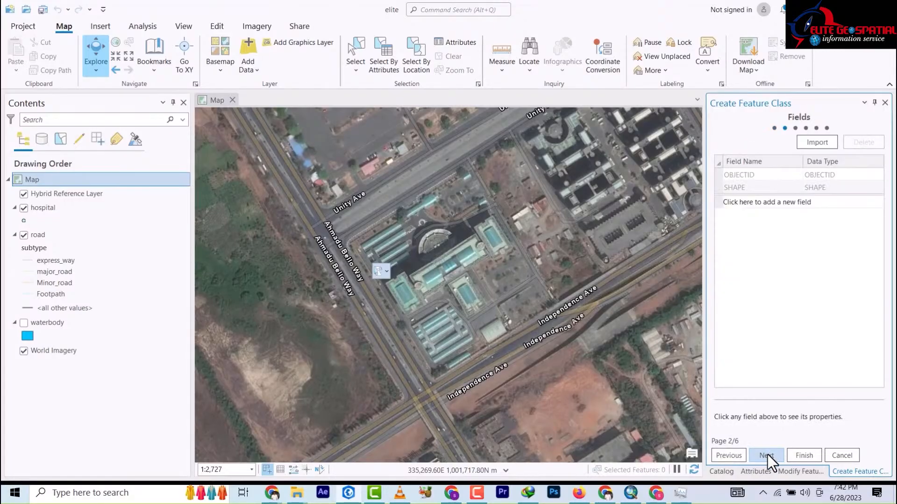
pyautogui.click(766, 455)
pyautogui.click(766, 455)
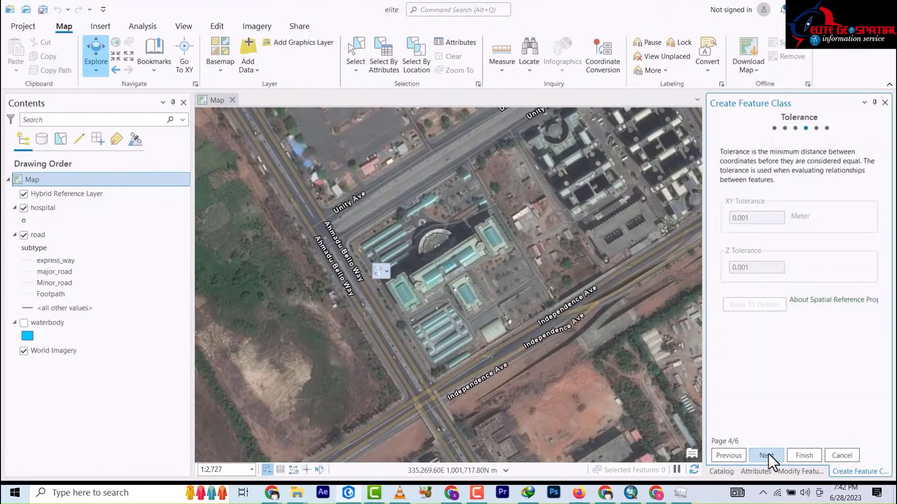
pyautogui.click(766, 455)
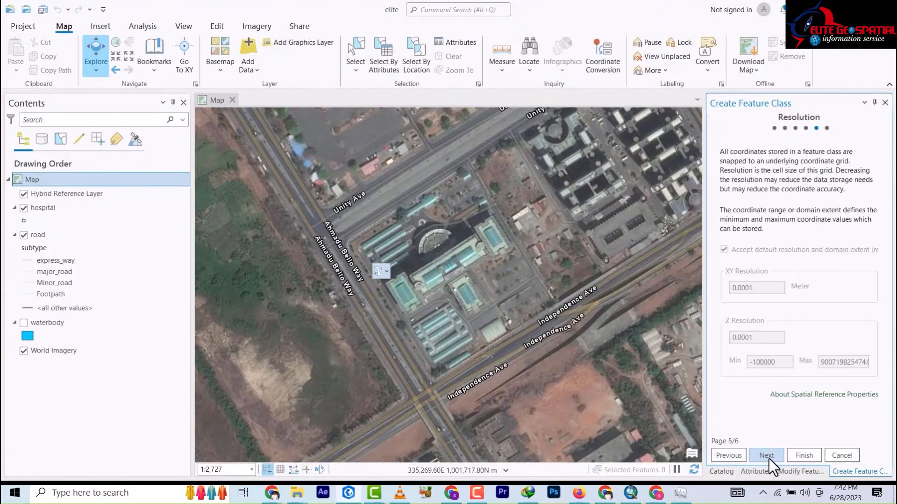
pyautogui.click(767, 455)
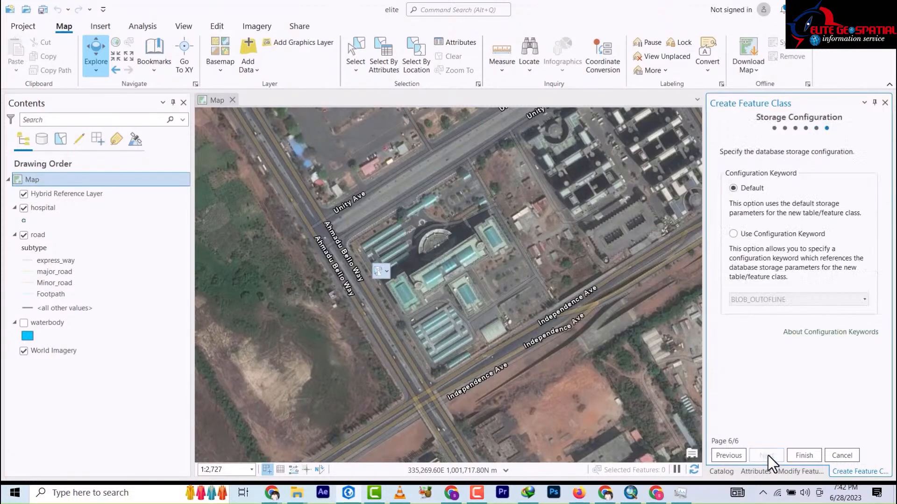
pyautogui.click(812, 454)
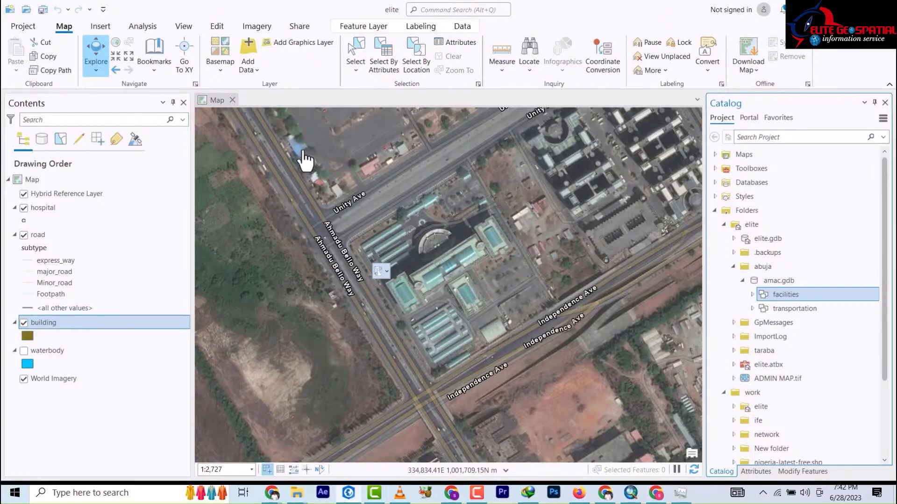
# Check the snapping options and activate the building template for creating new polygon features around the office complex.
pyautogui.click(217, 28)
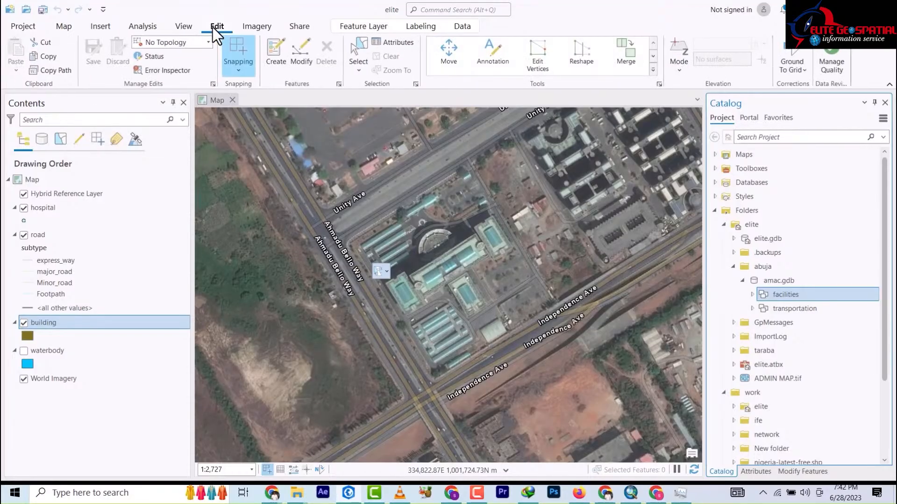
pyautogui.click(241, 73)
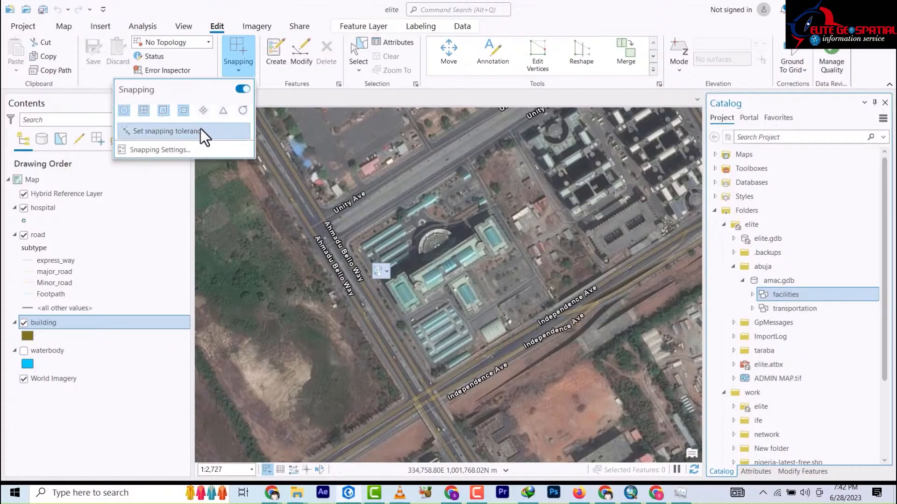
pyautogui.click(276, 61)
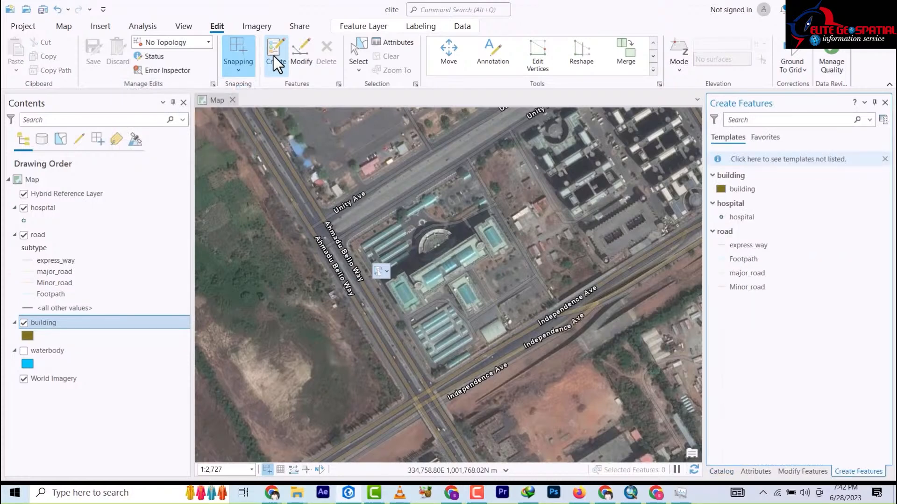
pyautogui.click(742, 192)
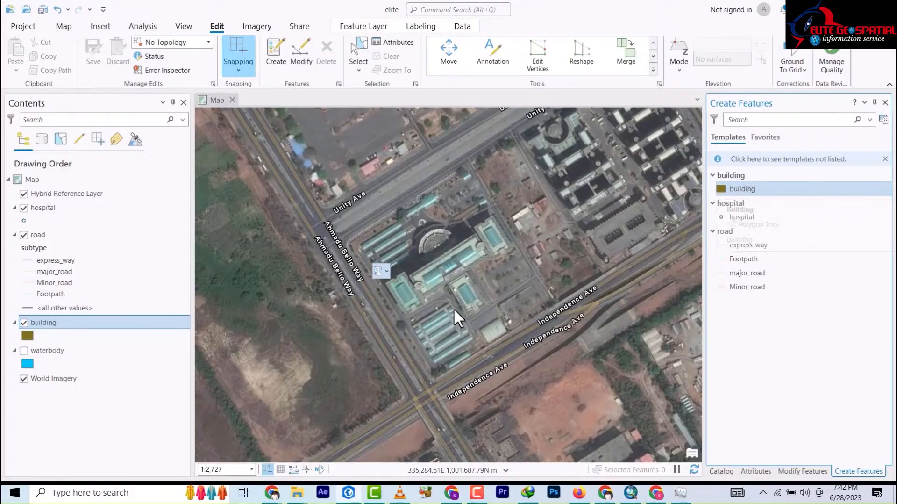
pyautogui.scroll(-2, 428, 356)
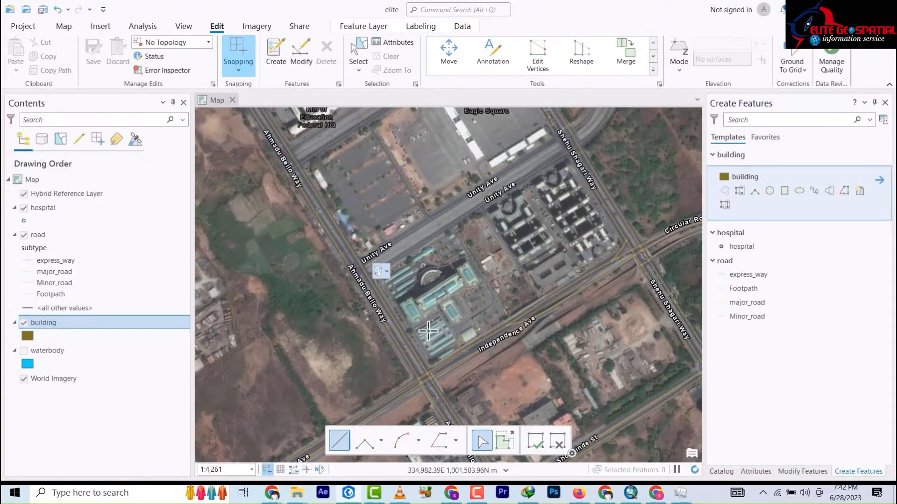
# Digitize a four-corner building polygon around the teal roof of the office complex's northeastern block.
pyautogui.scroll(2, 431, 334)
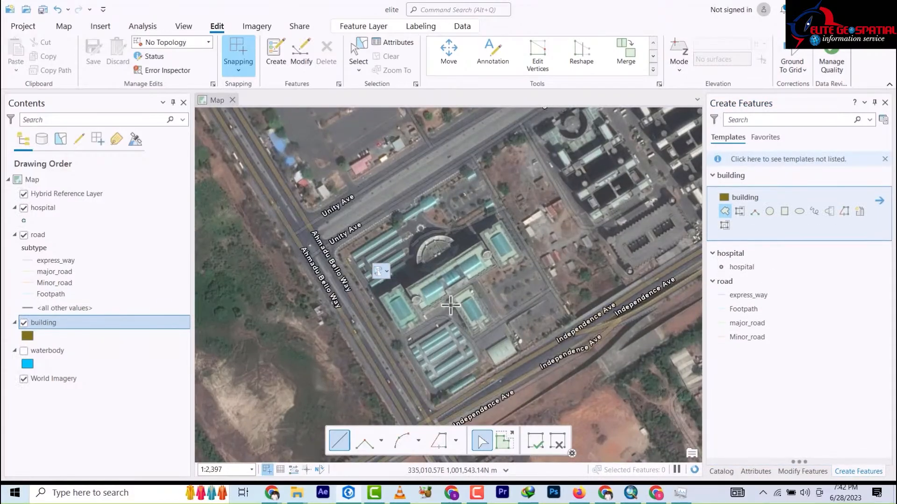
pyautogui.scroll(3, 501, 254)
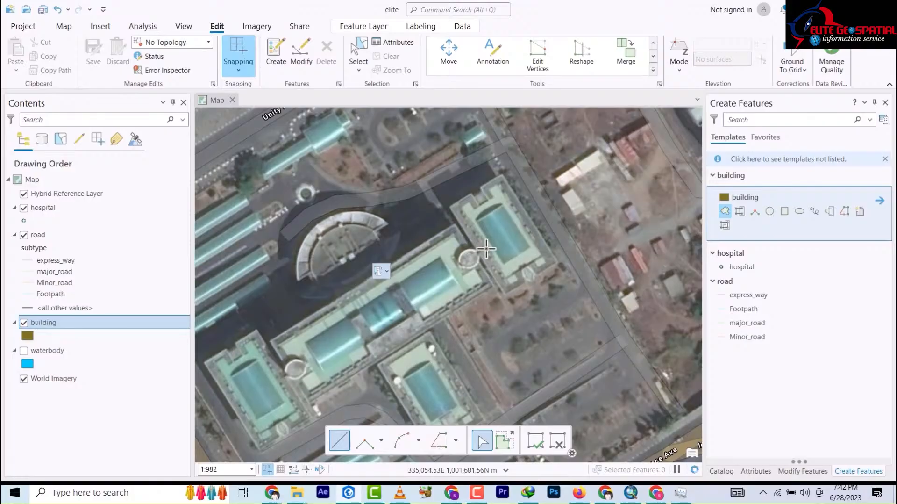
pyautogui.scroll(2, 492, 244)
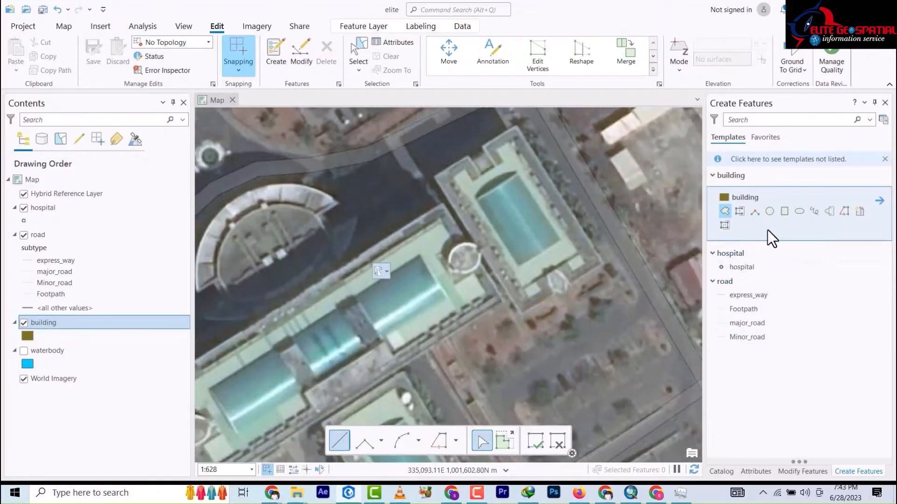
pyautogui.click(726, 212)
pyautogui.click(725, 211)
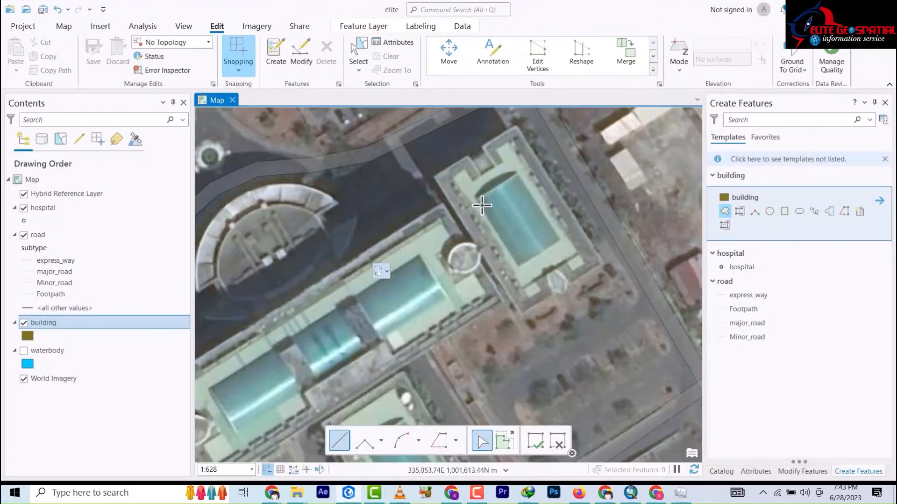
pyautogui.scroll(-3, 486, 209)
pyautogui.scroll(4, 485, 209)
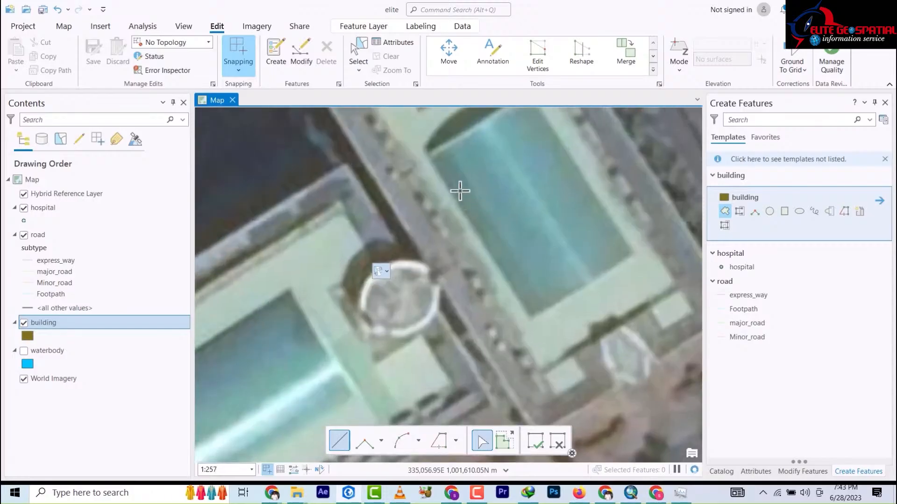
pyautogui.click(429, 156)
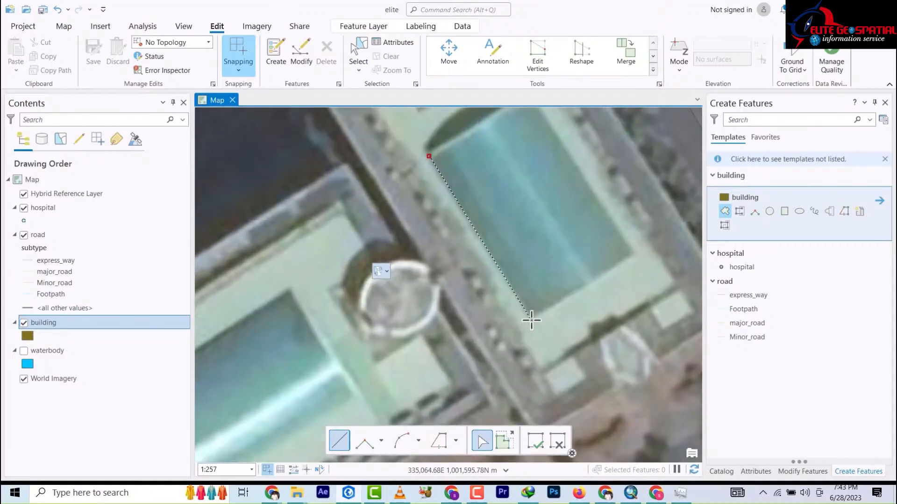
pyautogui.click(531, 320)
pyautogui.click(633, 255)
pyautogui.moveTo(604, 193); pyautogui.dragTo(614, 256)
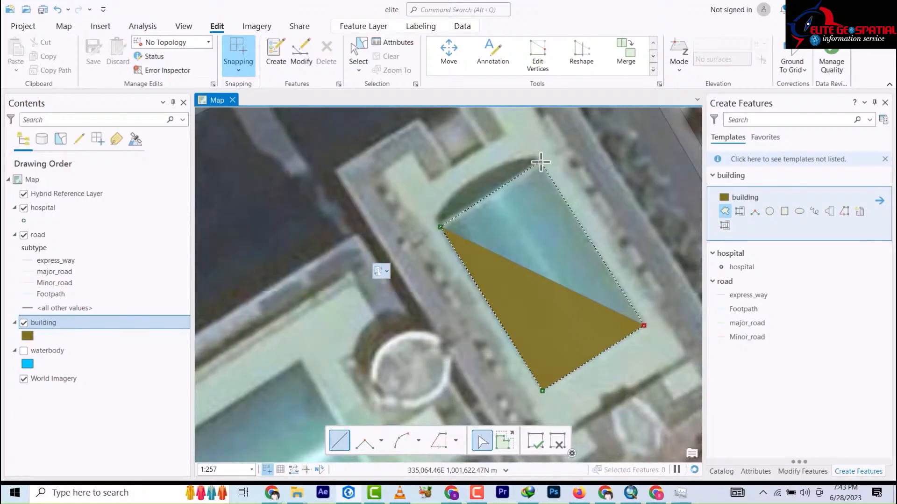
pyautogui.click(540, 162)
pyautogui.press('F2')
# Digitize a four-corner building polygon over the pale-roofed hall beside Independence Ave, southeast of the parking sheds.
pyautogui.scroll(5, 526, 164)
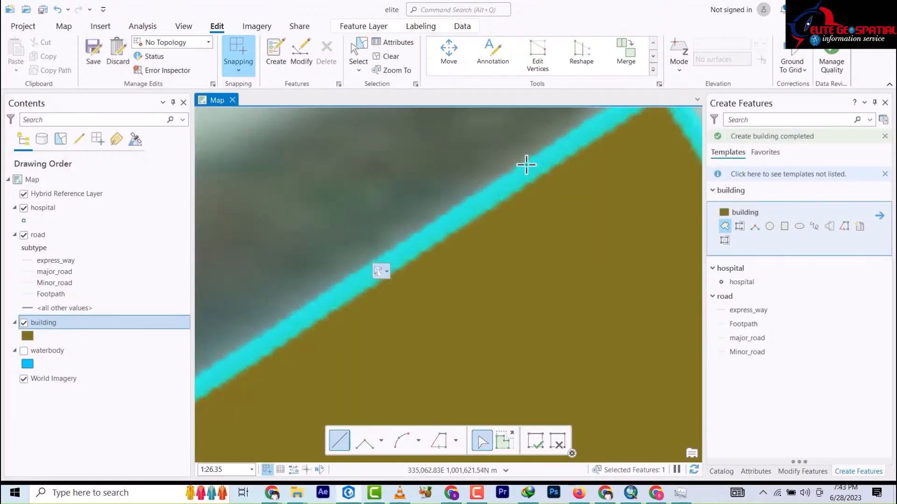
pyautogui.scroll(-8, 521, 164)
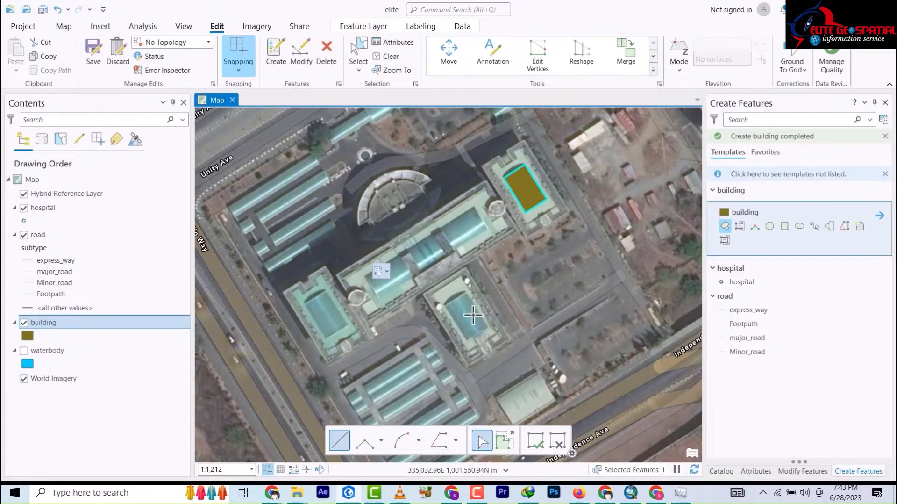
pyautogui.moveTo(492, 361); pyautogui.dragTo(481, 214)
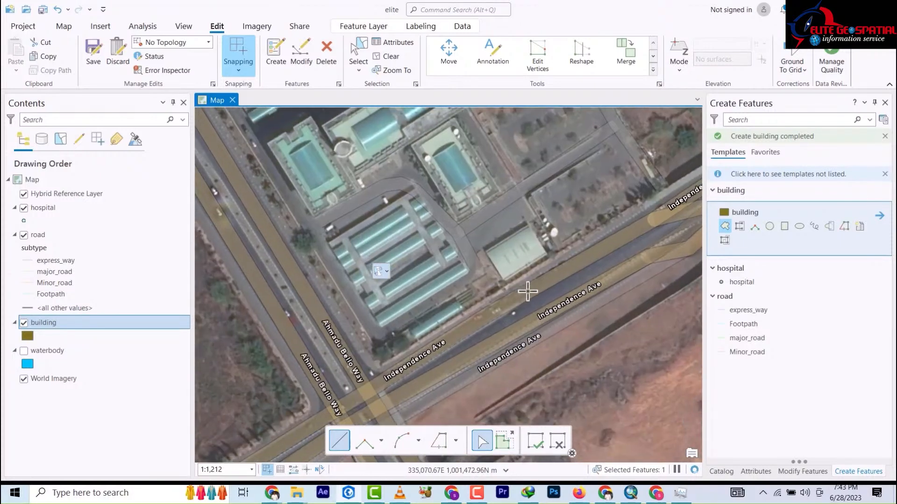
pyautogui.scroll(-5, 527, 288)
pyautogui.scroll(7, 523, 285)
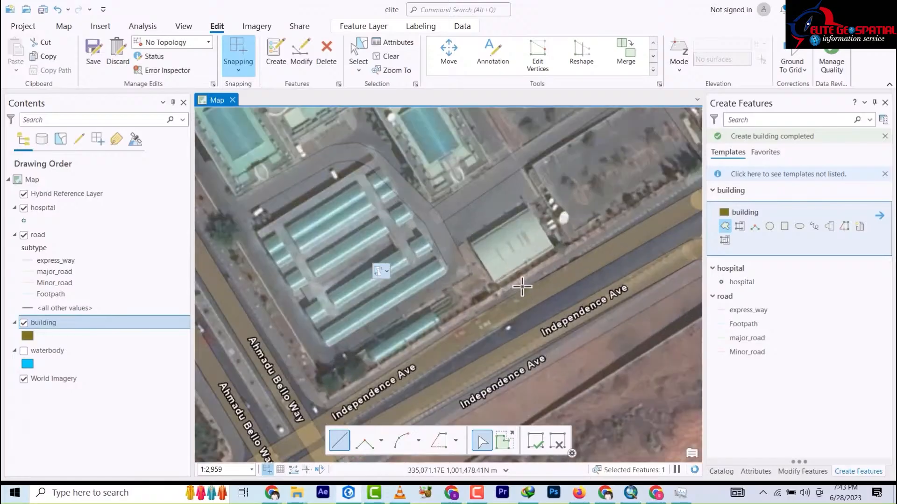
pyautogui.scroll(7, 522, 286)
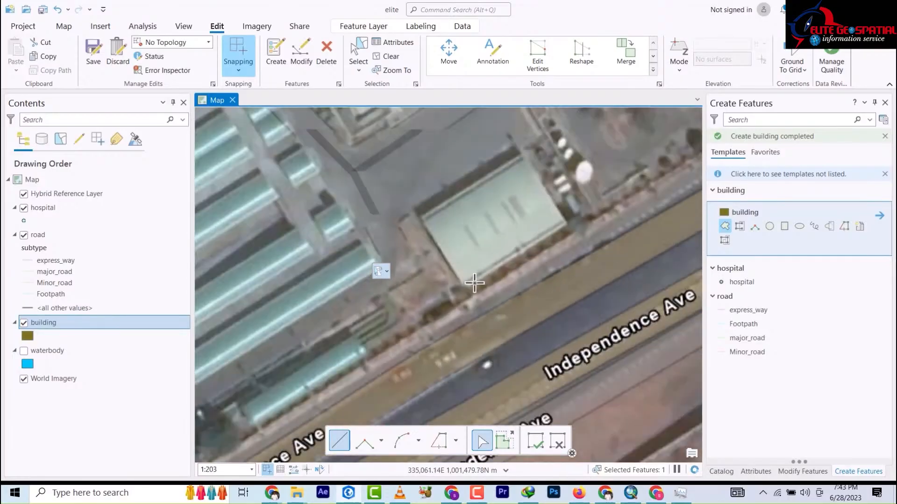
pyautogui.click(567, 222)
pyautogui.click(522, 155)
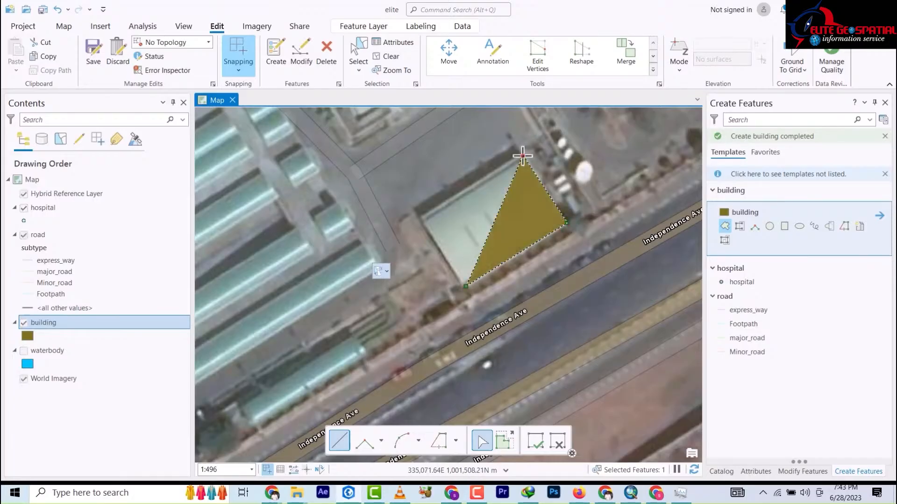
pyautogui.doubleClick(416, 218)
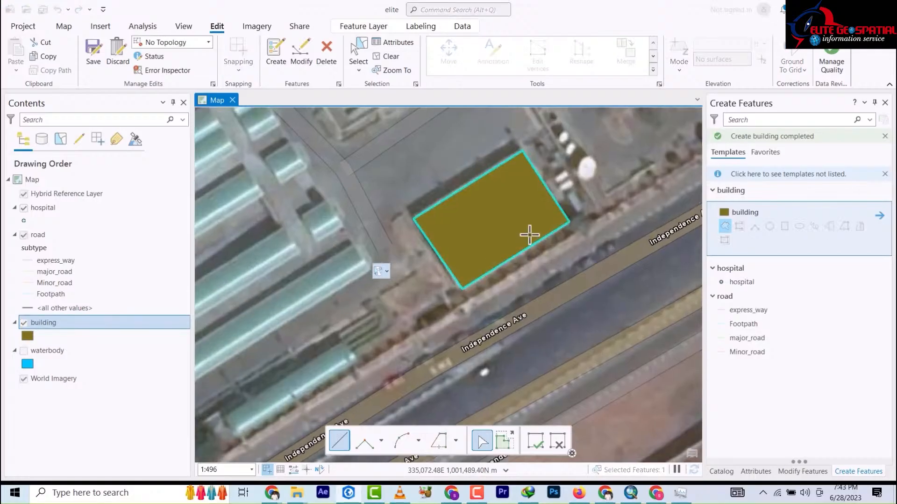
# Digitize the narrow teal-roofed building running along Independence Ave as a four-corner building polygon.
pyautogui.scroll(2, 514, 228)
pyautogui.scroll(-8, 515, 226)
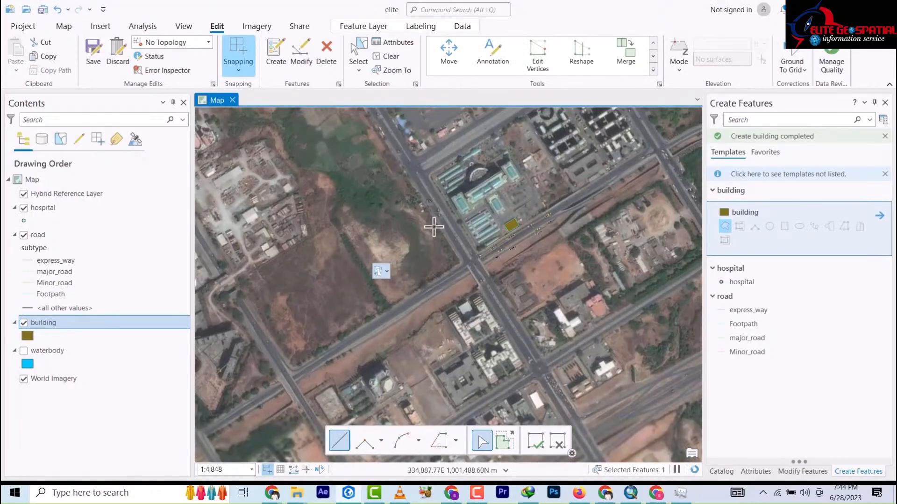
pyautogui.scroll(2, 434, 227)
pyautogui.scroll(3, 574, 274)
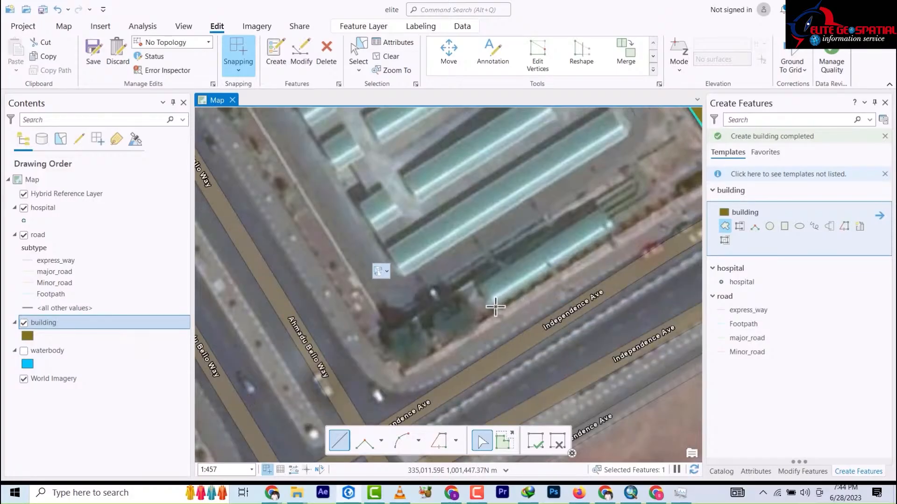
pyautogui.click(616, 229)
pyautogui.click(599, 211)
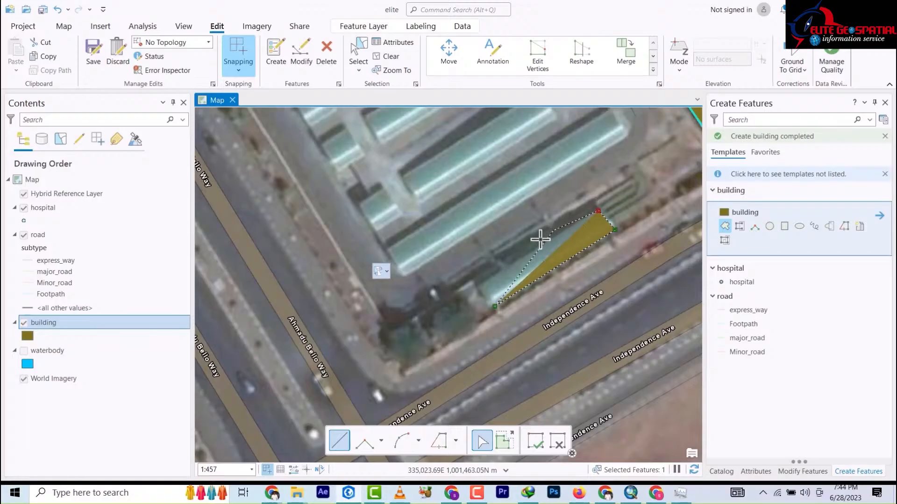
pyautogui.doubleClick(477, 286)
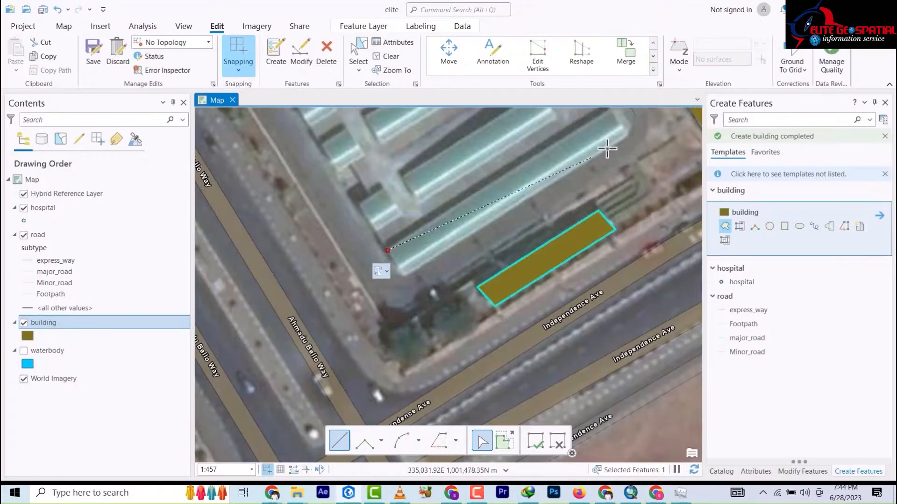
# Trace the long southernmost roof of the parking sheds as a four-corner building polygon.
pyautogui.moveTo(617, 122); pyautogui.dragTo(612, 146)
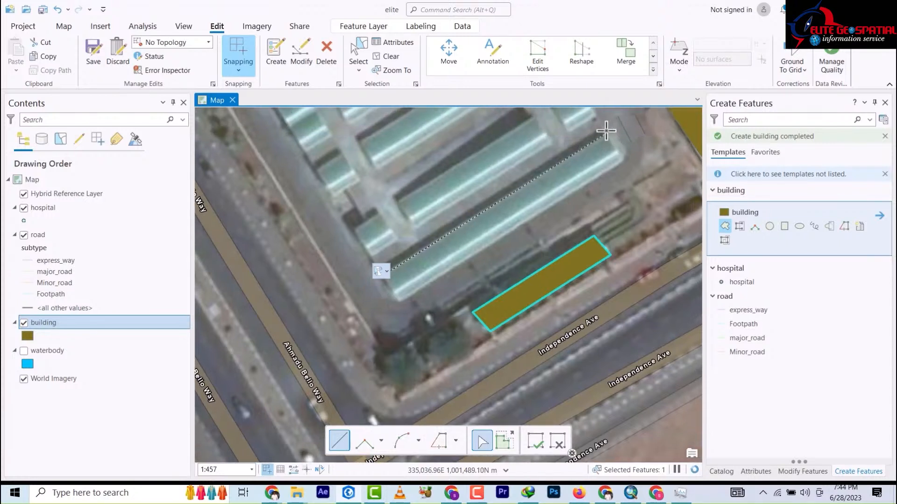
pyautogui.click(607, 134)
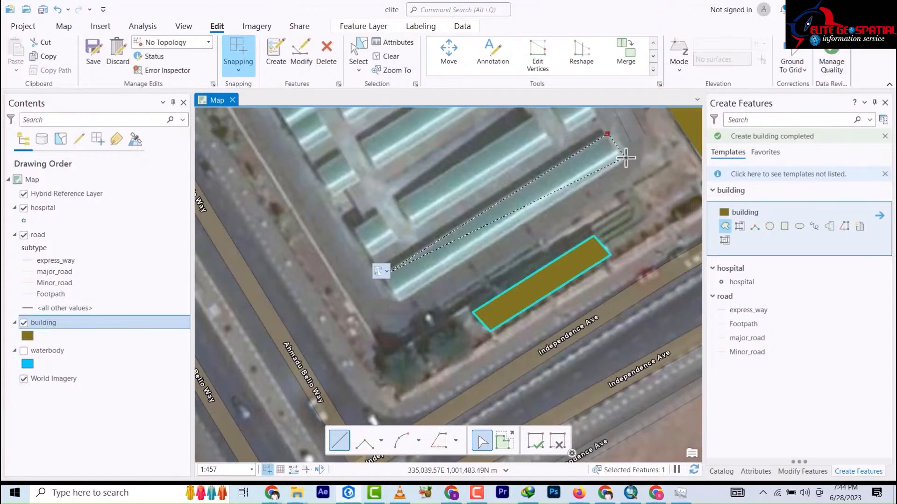
pyautogui.click(625, 158)
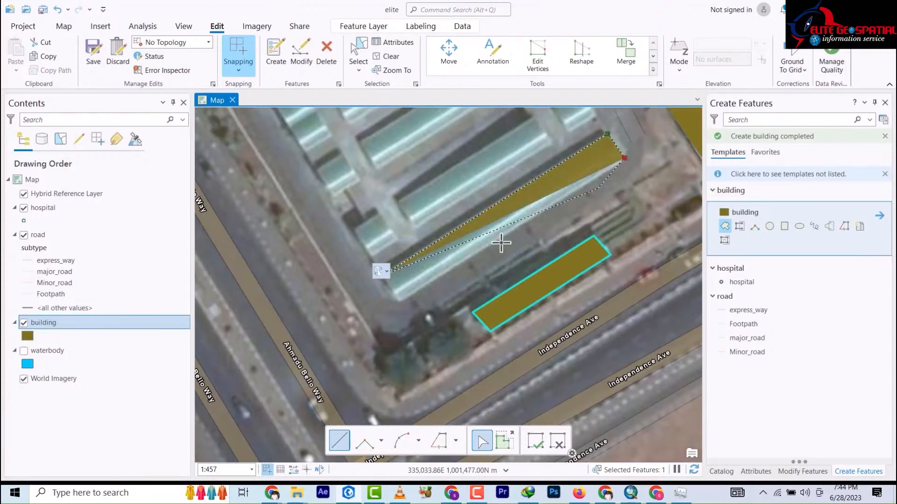
pyautogui.doubleClick(398, 304)
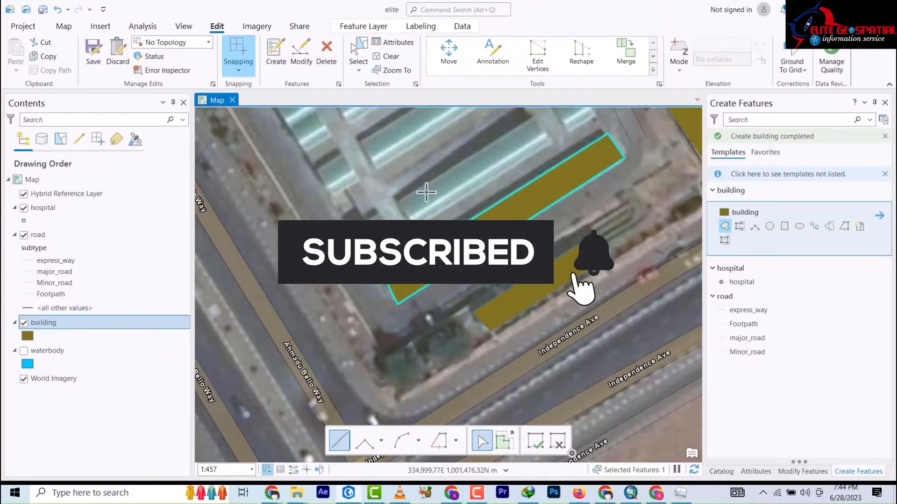
# Trace the shorter roof just north of the long shed as a four-corner building polygon.
pyautogui.click(398, 201)
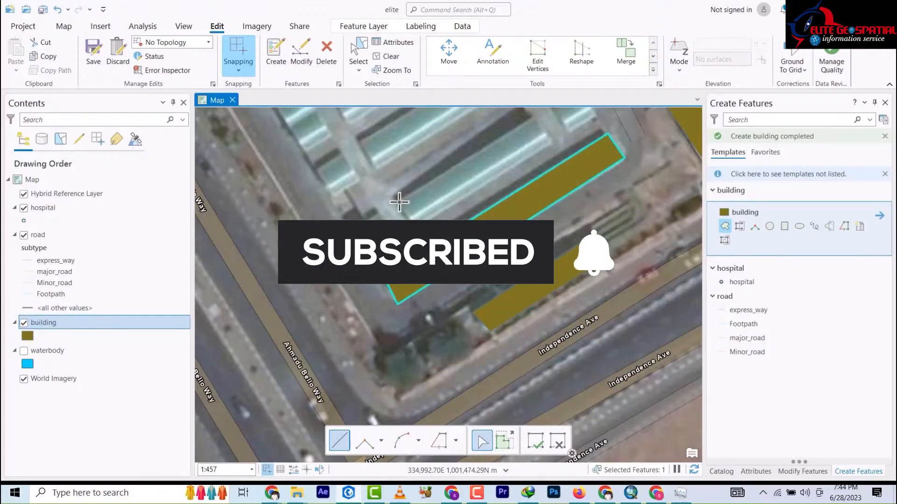
pyautogui.click(537, 116)
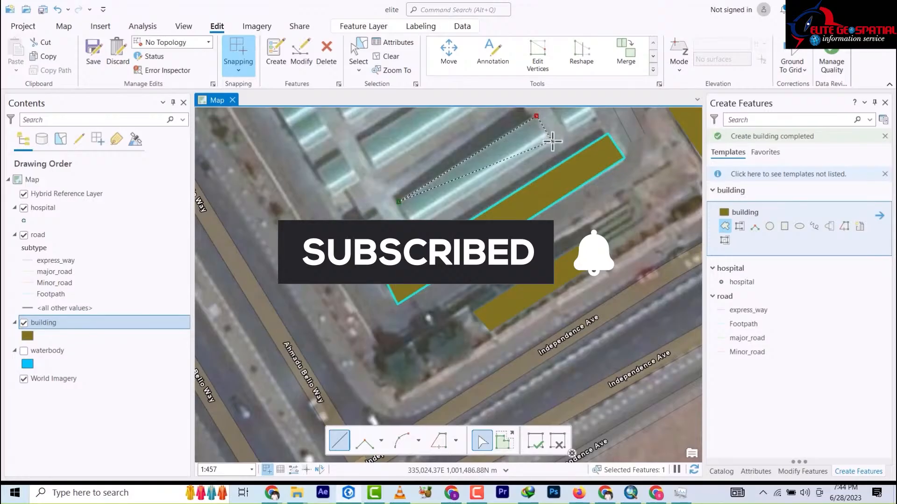
pyautogui.click(552, 141)
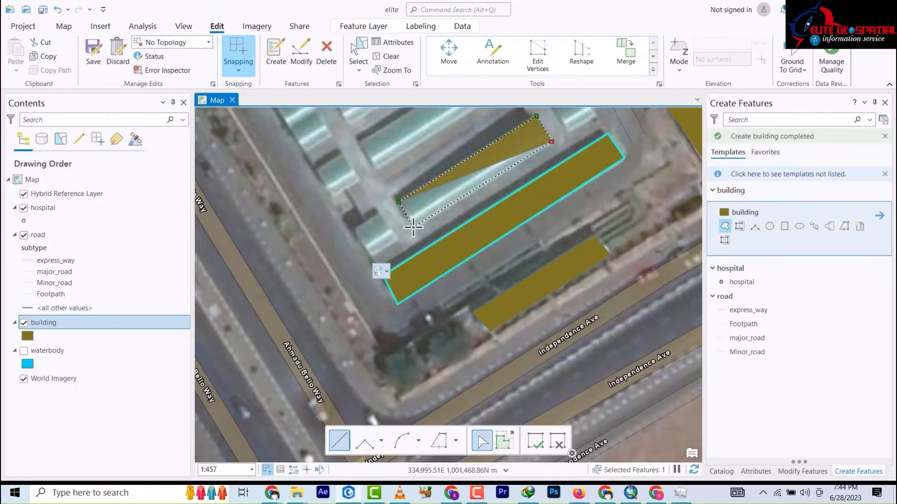
pyautogui.doubleClick(413, 227)
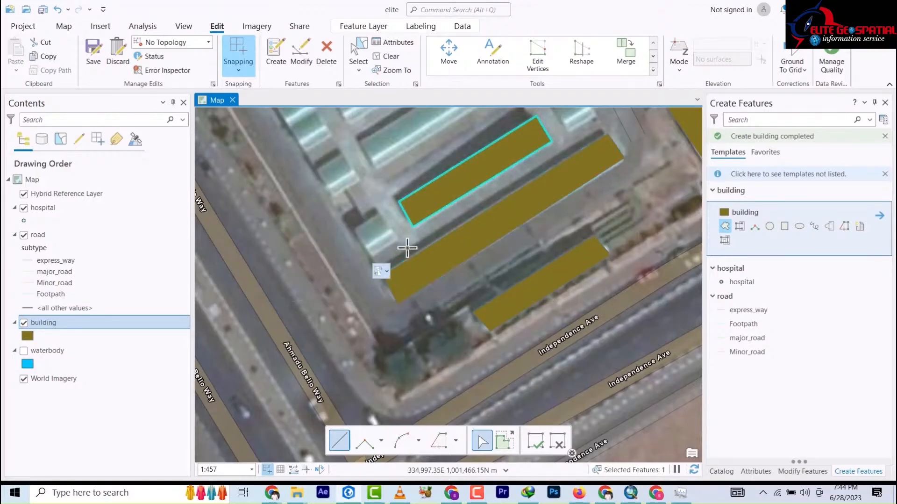
# Digitize the small square roof at the western end of the sheds as a four-corner building polygon.
pyautogui.click(355, 229)
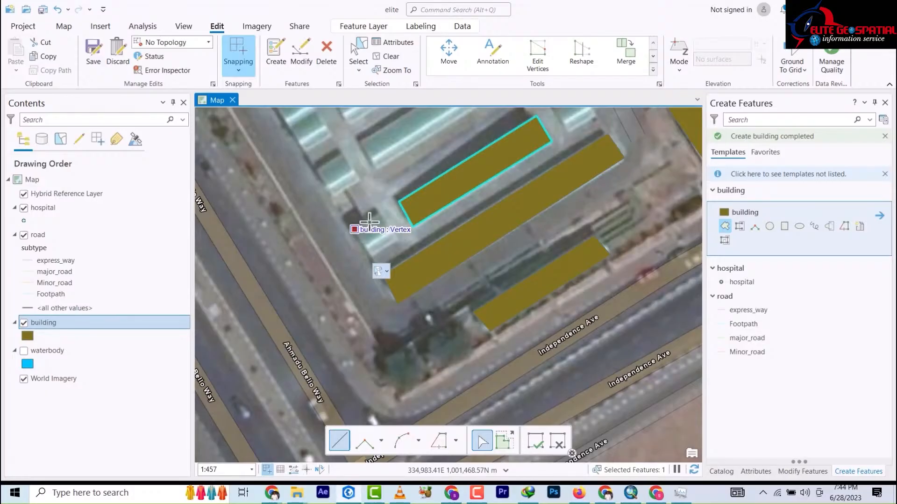
pyautogui.click(397, 237)
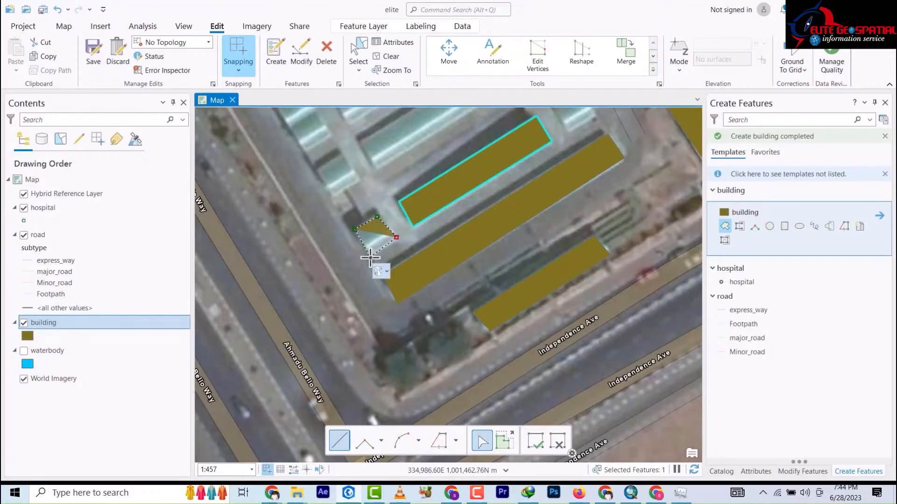
pyautogui.scroll(3, 411, 259)
# Digitize the large round white roof between Kur Mohammed Ave and Constitution Ave as a circular building polygon from its centre to its edge.
pyautogui.scroll(-5, 411, 258)
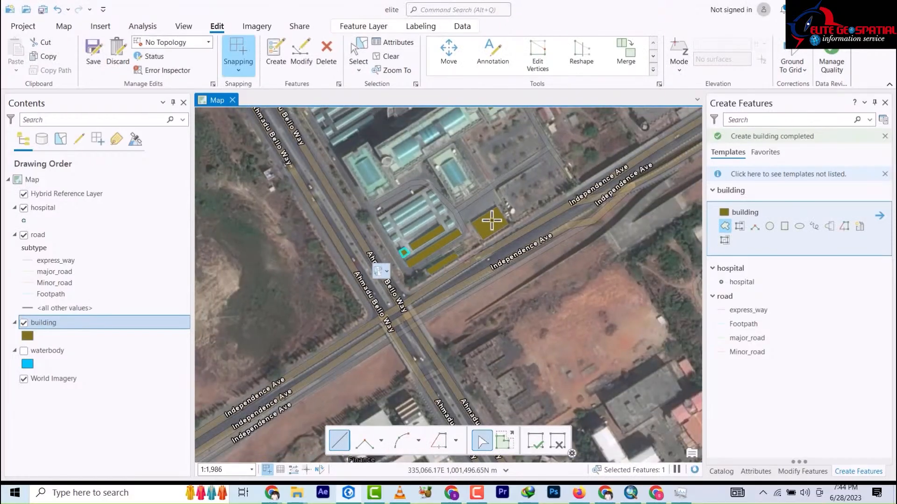
pyautogui.scroll(-4, 510, 211)
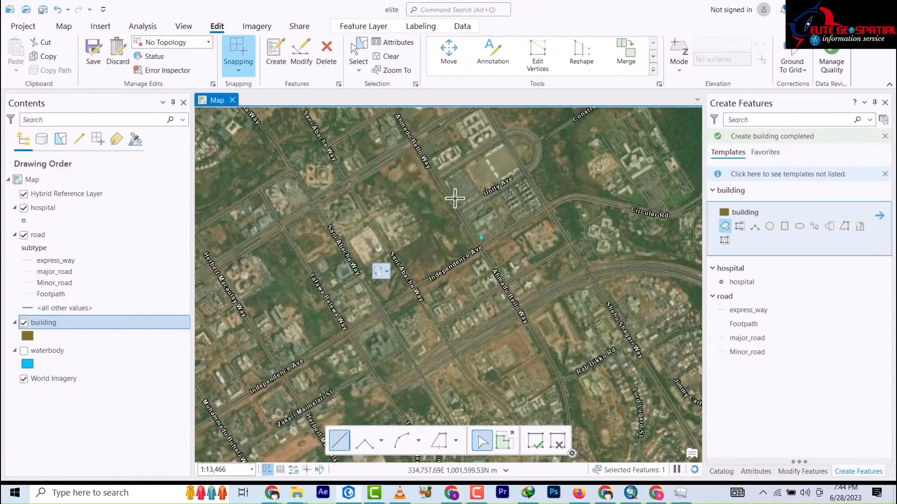
pyautogui.scroll(3, 495, 210)
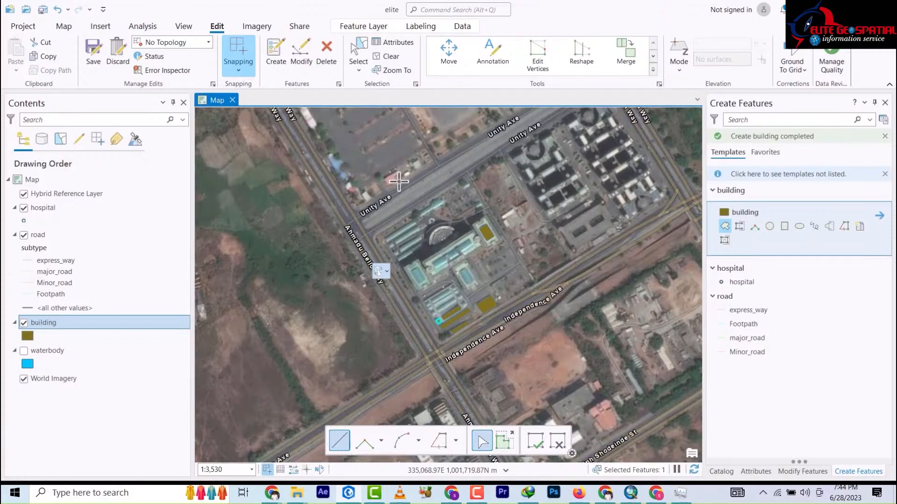
pyautogui.moveTo(466, 159); pyautogui.dragTo(461, 271)
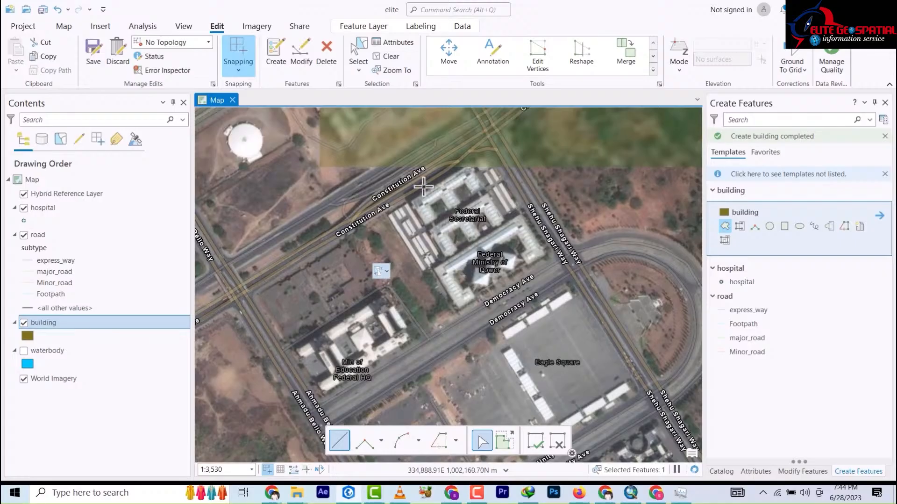
pyautogui.moveTo(253, 200); pyautogui.dragTo(485, 285)
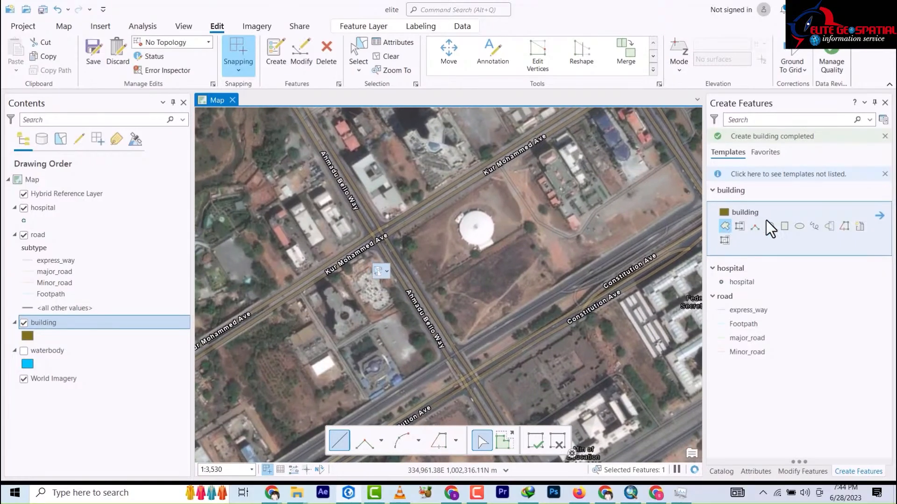
pyautogui.click(769, 226)
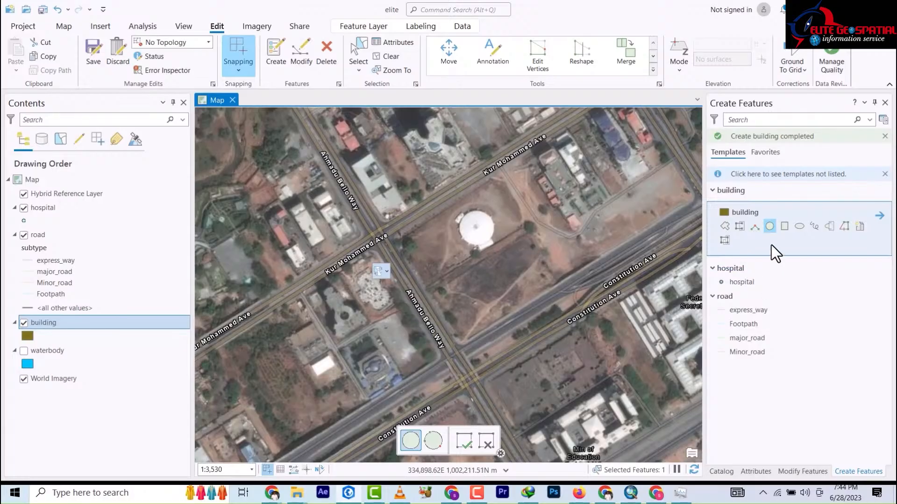
pyautogui.scroll(5, 498, 243)
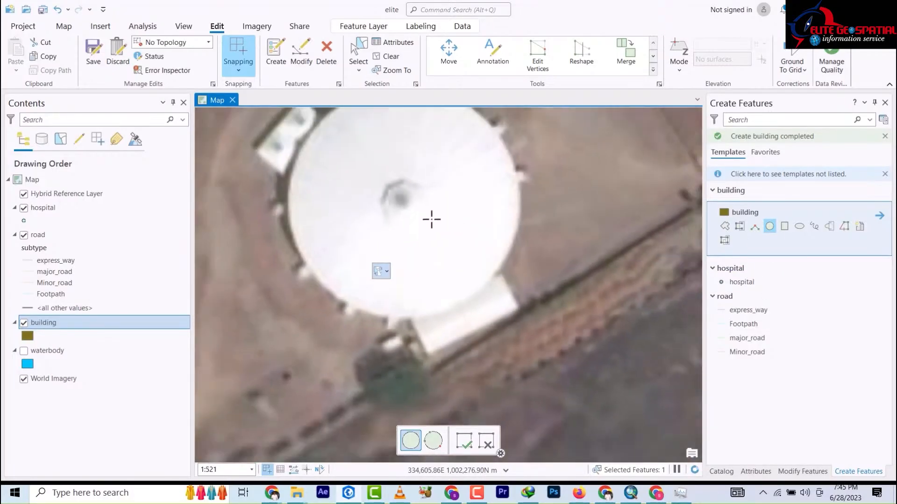
pyautogui.scroll(-1, 431, 218)
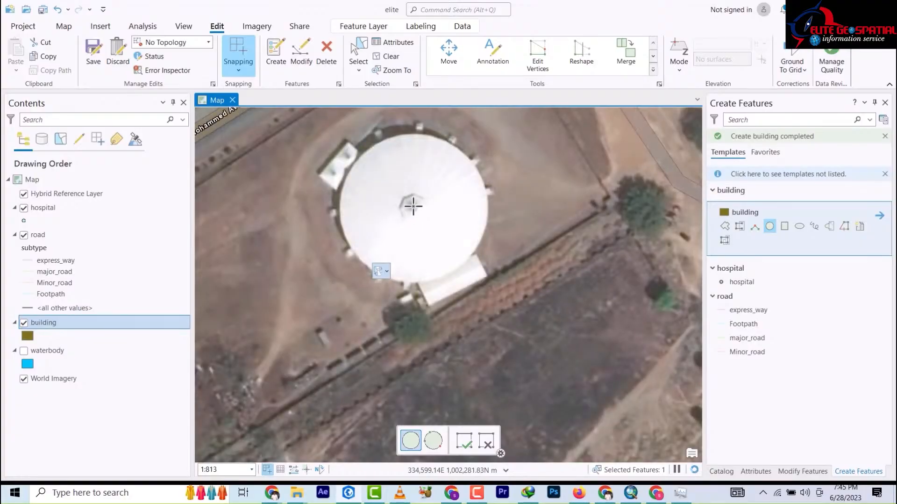
pyautogui.click(414, 206)
pyautogui.click(452, 269)
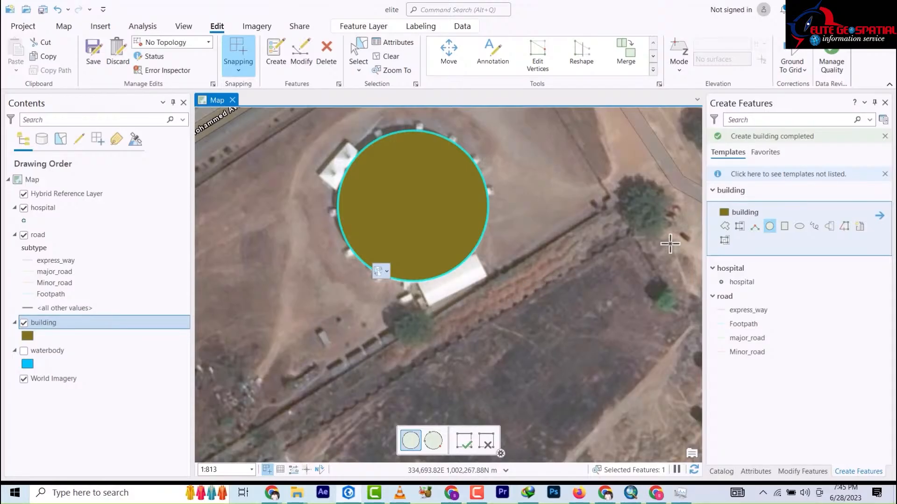
# Trace the rectangular annex on the southeast side of the round building as a four-corner polygon overlapping the circle.
pyautogui.click(725, 226)
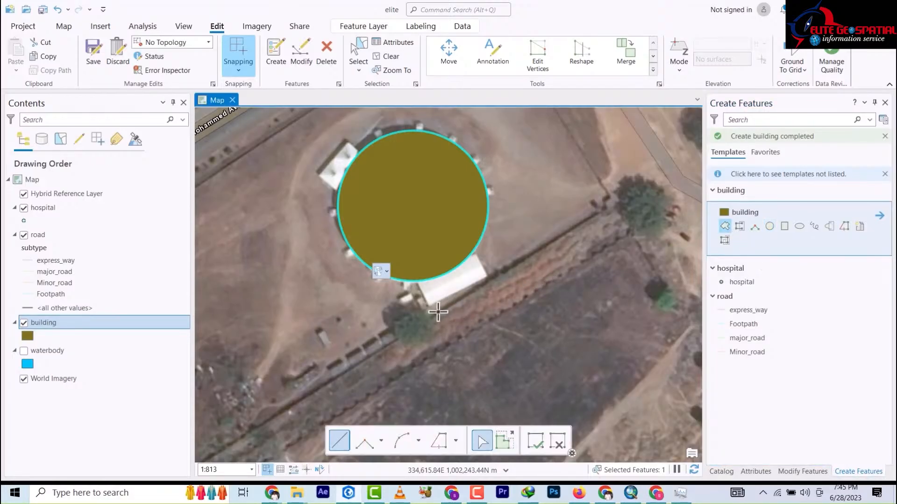
pyautogui.scroll(-5, 439, 312)
pyautogui.scroll(6, 439, 312)
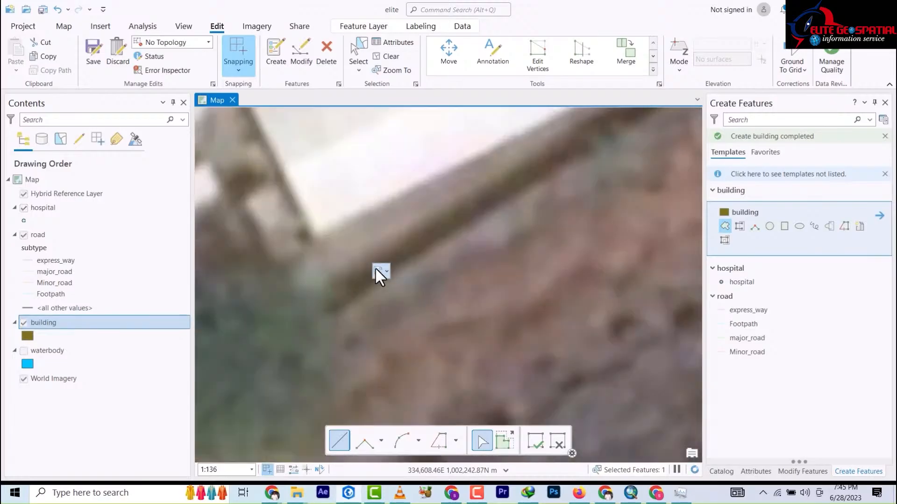
pyautogui.scroll(-4, 438, 282)
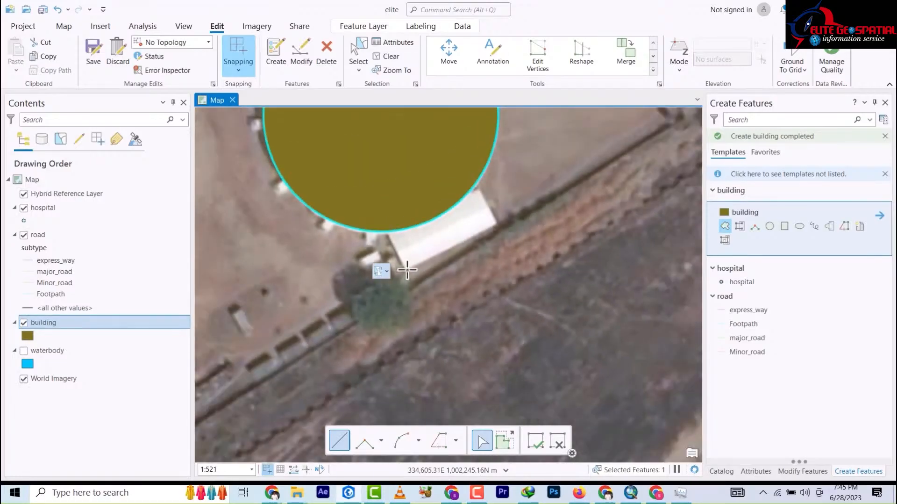
pyautogui.click(498, 223)
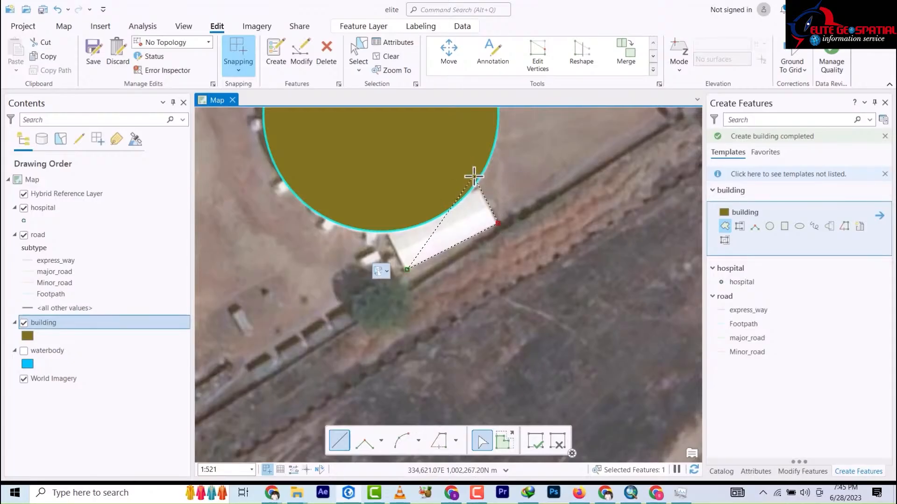
pyautogui.click(473, 176)
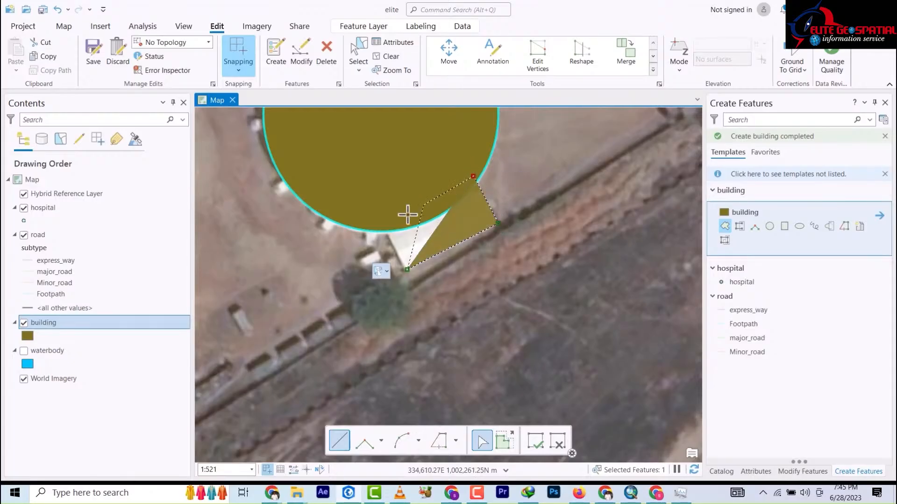
pyautogui.doubleClick(383, 226)
# Trace the smaller annex on the northwest side of the round building as a four-corner polygon overlapping the circle.
pyautogui.moveTo(434, 203); pyautogui.dragTo(540, 384)
pyautogui.click(387, 203)
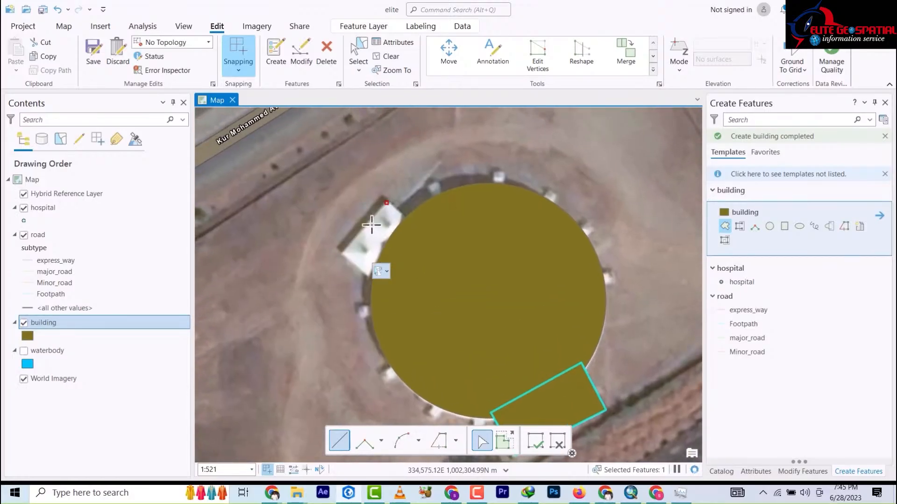
pyautogui.click(382, 284)
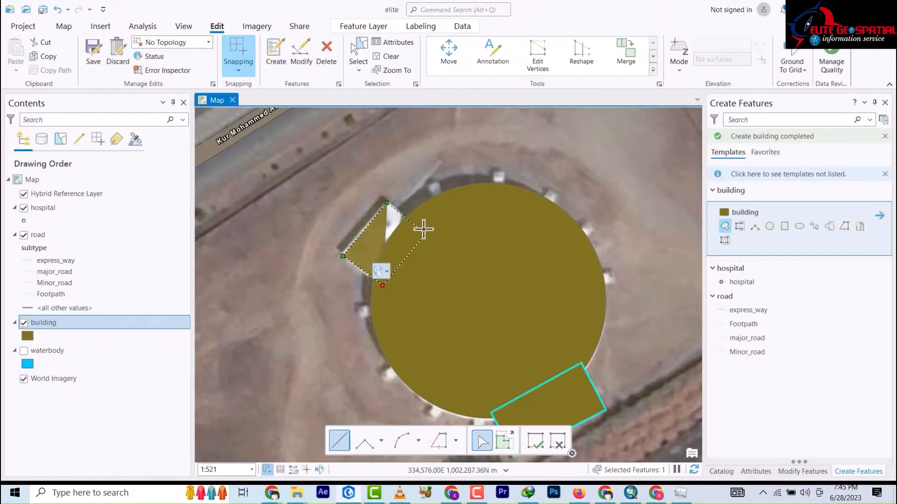
pyautogui.doubleClick(420, 224)
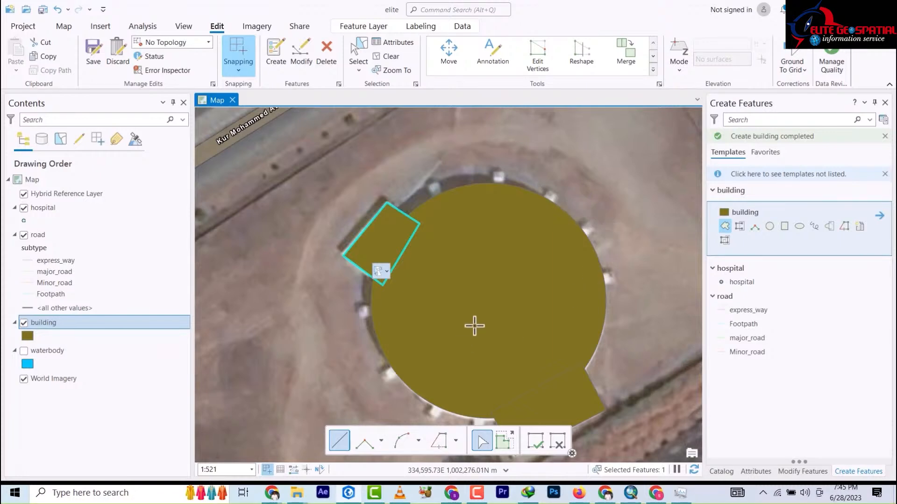
# Digitize the small white projection on the round building's southern edge, just west of the southeast annex, as a four-corner building polygon.
pyautogui.scroll(-4, 476, 378)
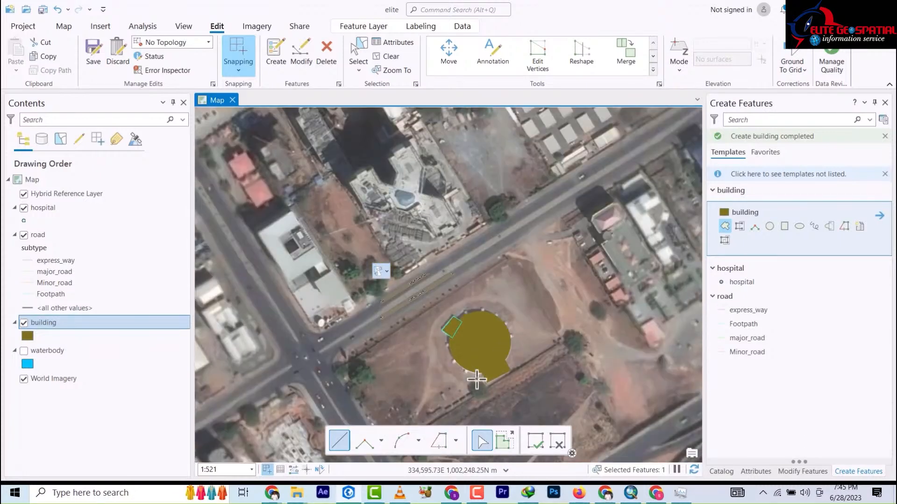
pyautogui.scroll(5, 476, 378)
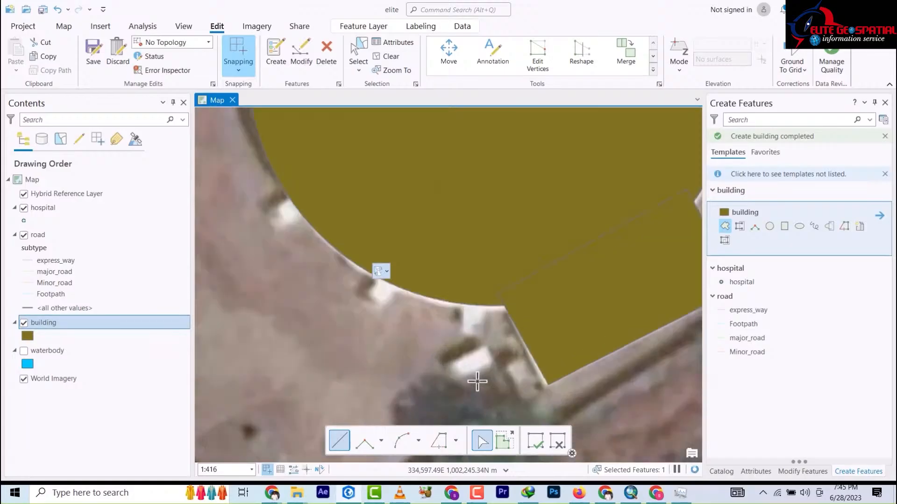
pyautogui.scroll(2, 474, 369)
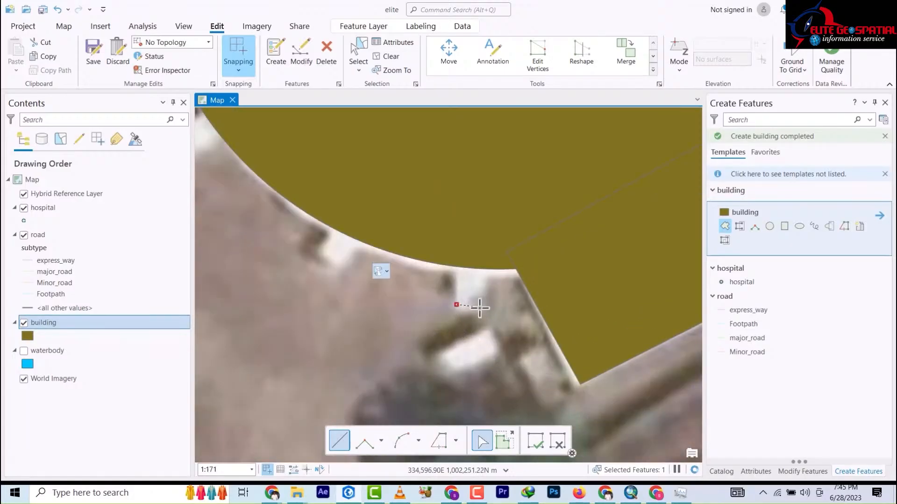
pyautogui.click(491, 257)
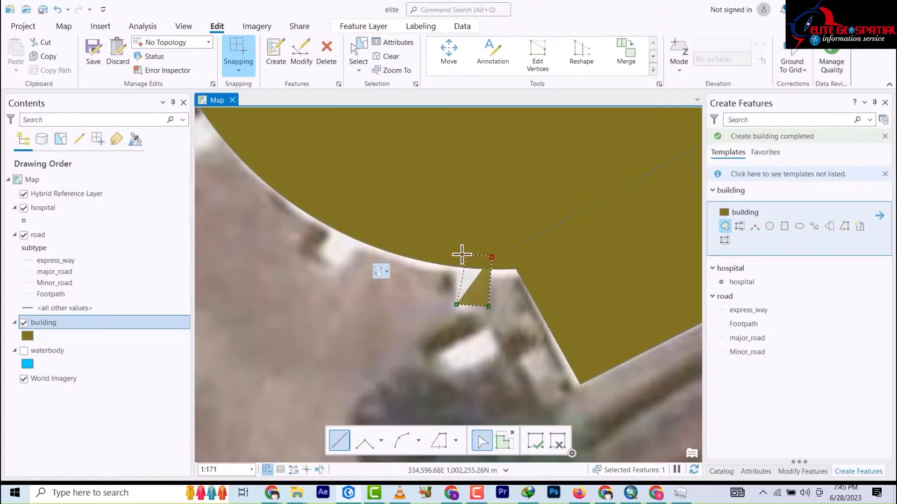
pyautogui.doubleClick(456, 255)
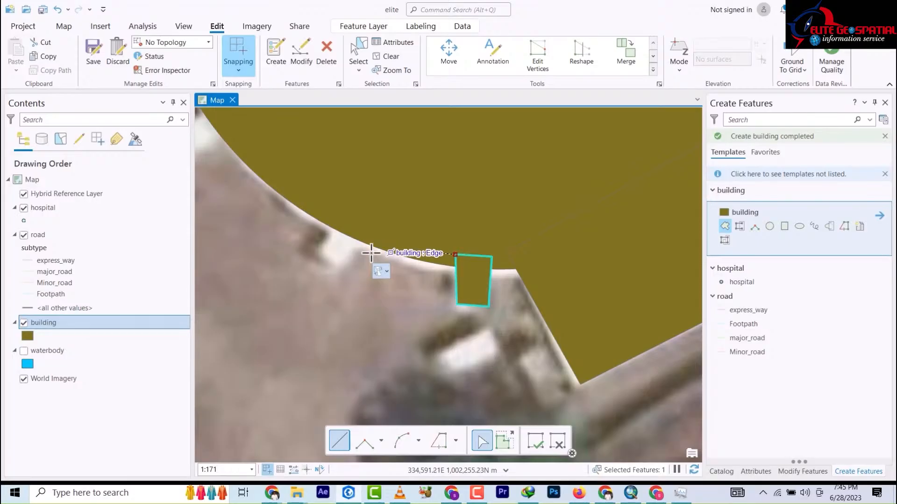
pyautogui.rightClick(459, 244)
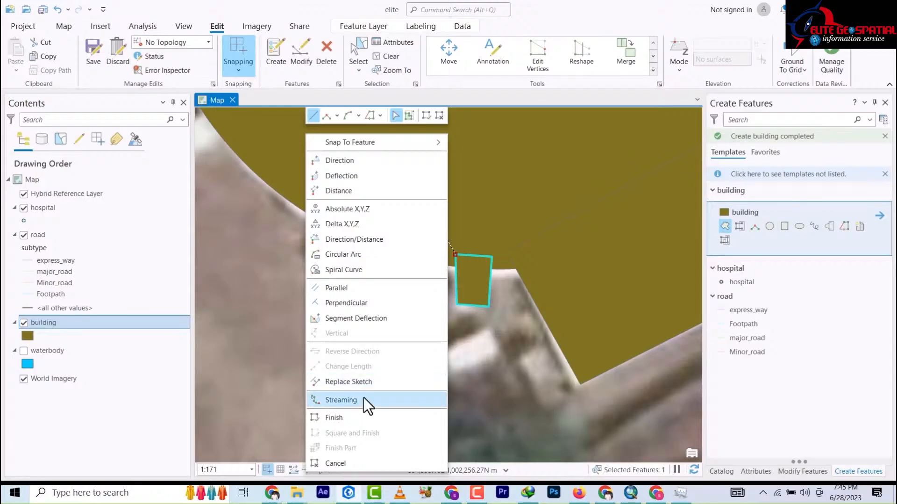
pyautogui.click(462, 377)
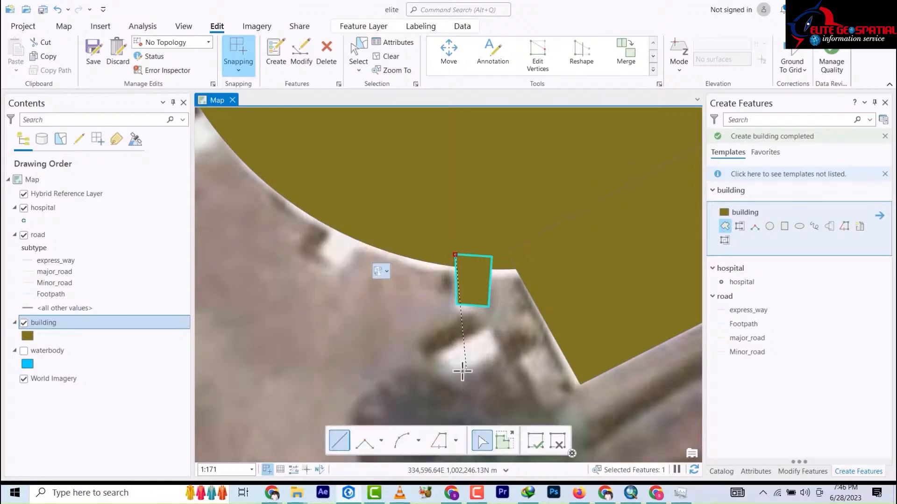
pyautogui.click(423, 346)
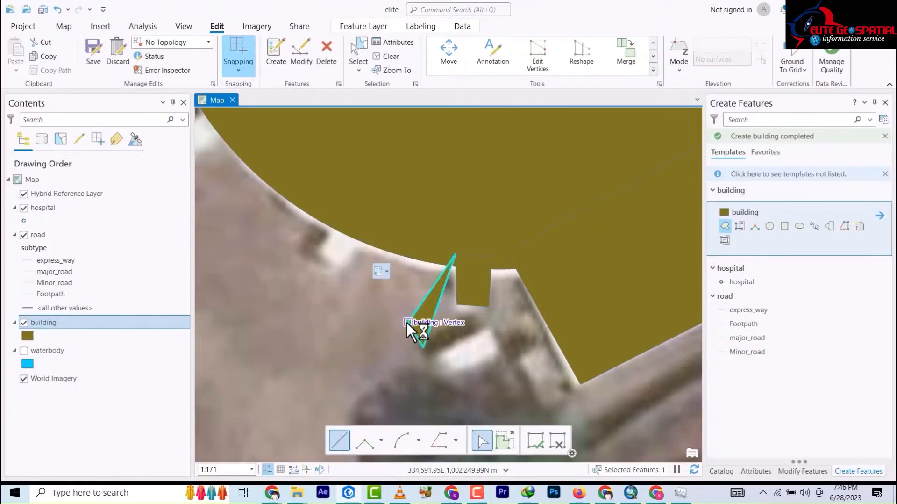
pyautogui.hotkey('ctrl', 'z')
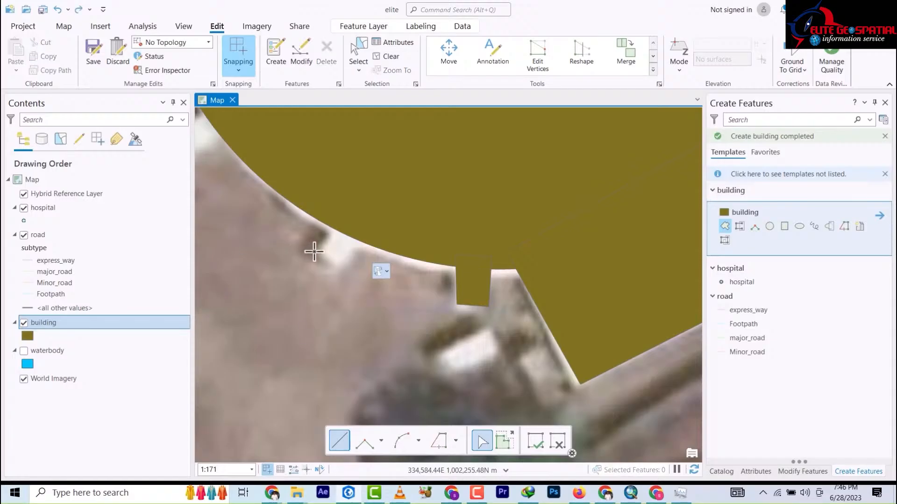
# Digitize the next small projection westward along the round building's southern edge as a four-corner polygon overlapping the circle.
pyautogui.click(342, 262)
pyautogui.click(356, 234)
pyautogui.doubleClick(335, 223)
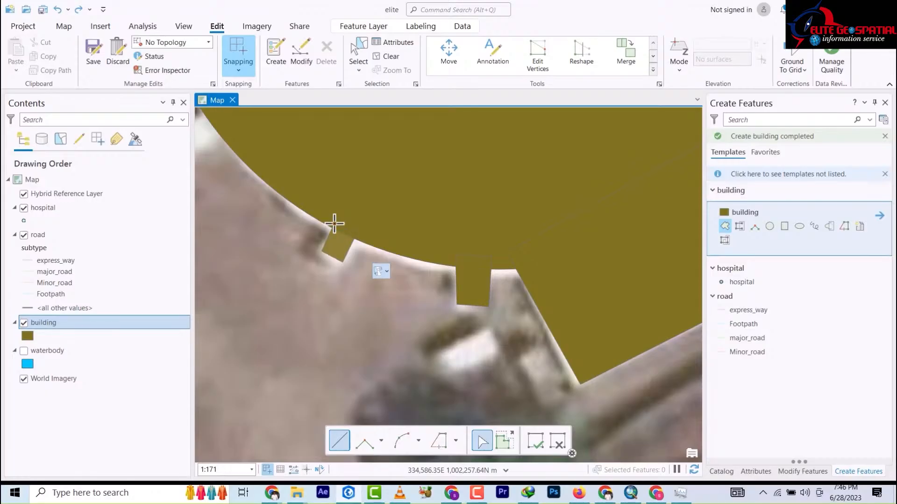
# Merge the circular building polygon with its two annexes and two small projections into one existing feature in the building layer.
pyautogui.scroll(5, 388, 229)
pyautogui.scroll(-10, 388, 229)
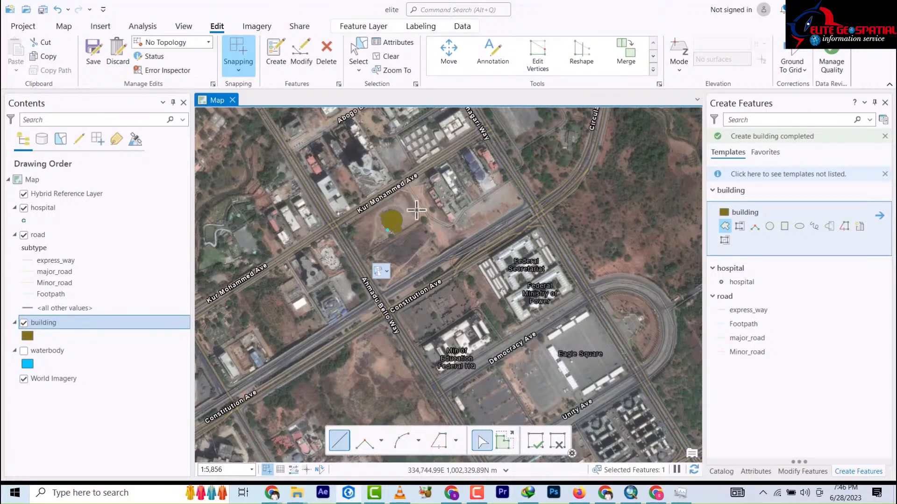
pyautogui.click(359, 58)
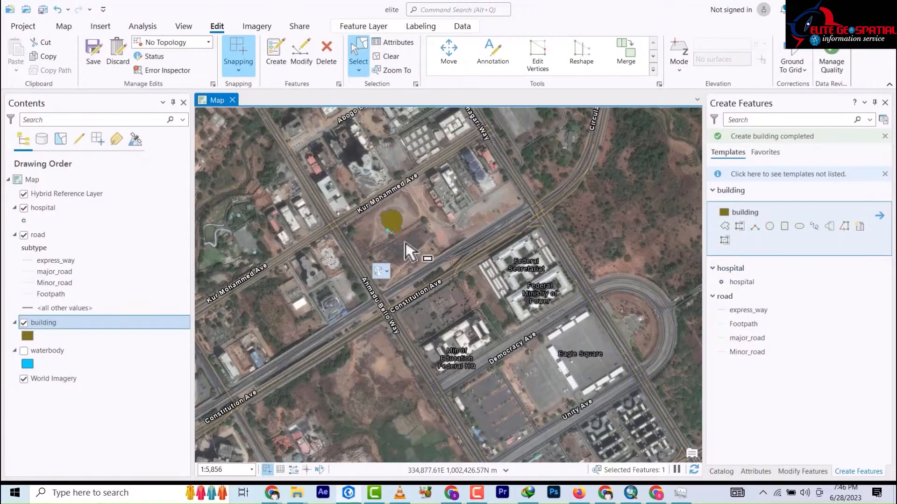
pyautogui.scroll(3, 396, 236)
pyautogui.scroll(5, 397, 238)
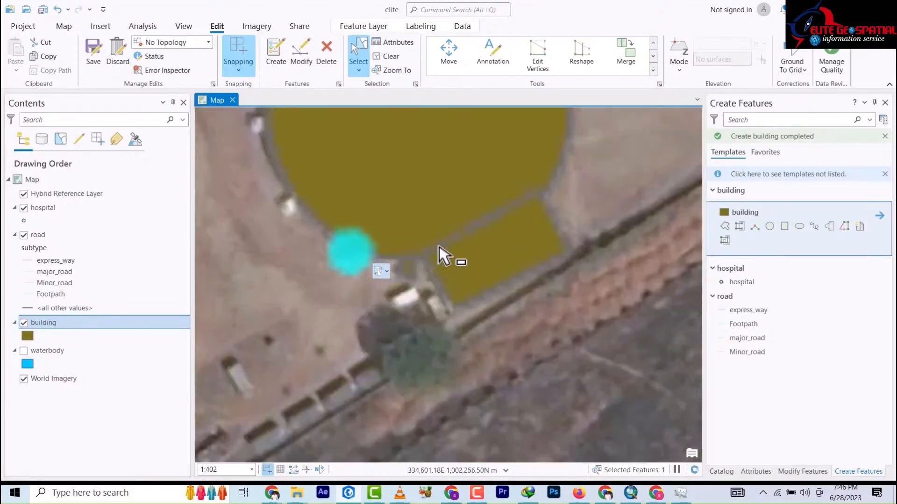
pyautogui.scroll(-5, 542, 234)
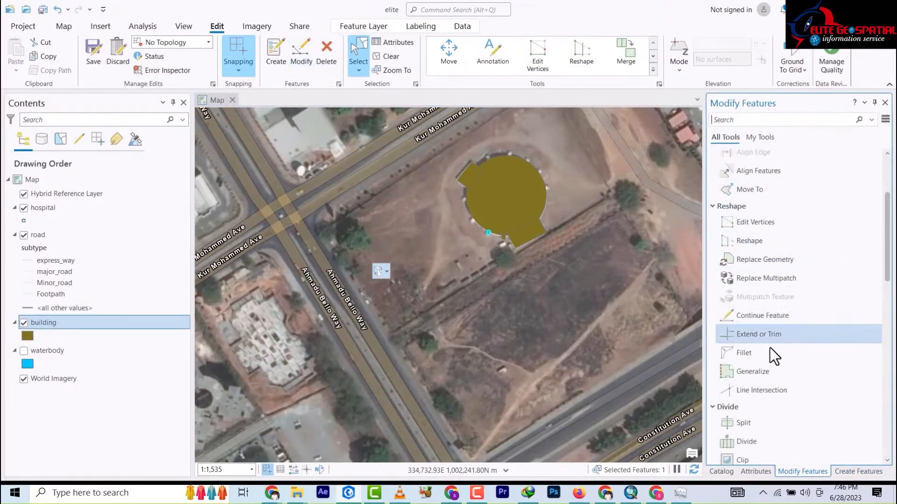
pyautogui.moveTo(591, 274); pyautogui.dragTo(431, 144)
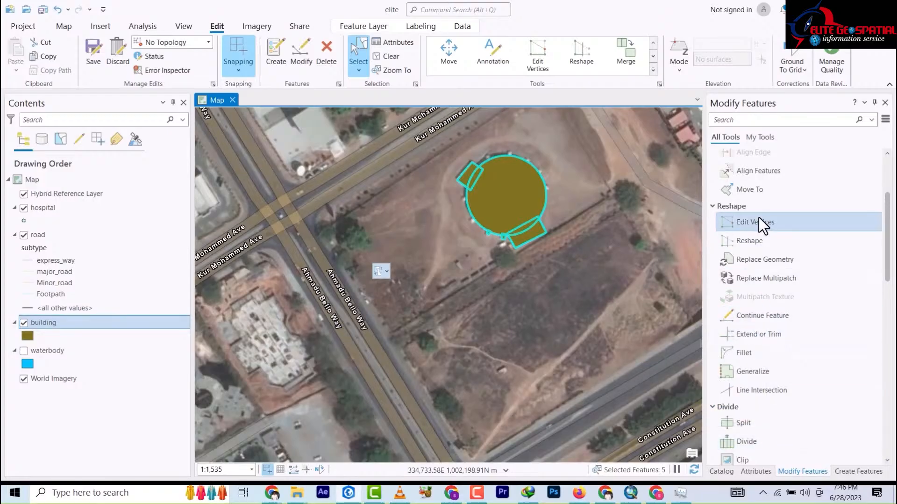
pyautogui.scroll(-2, 766, 252)
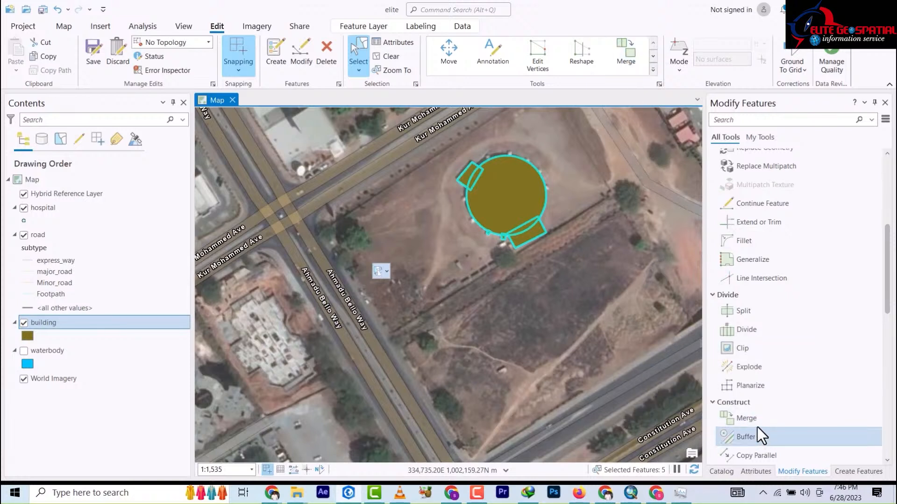
pyautogui.click(628, 52)
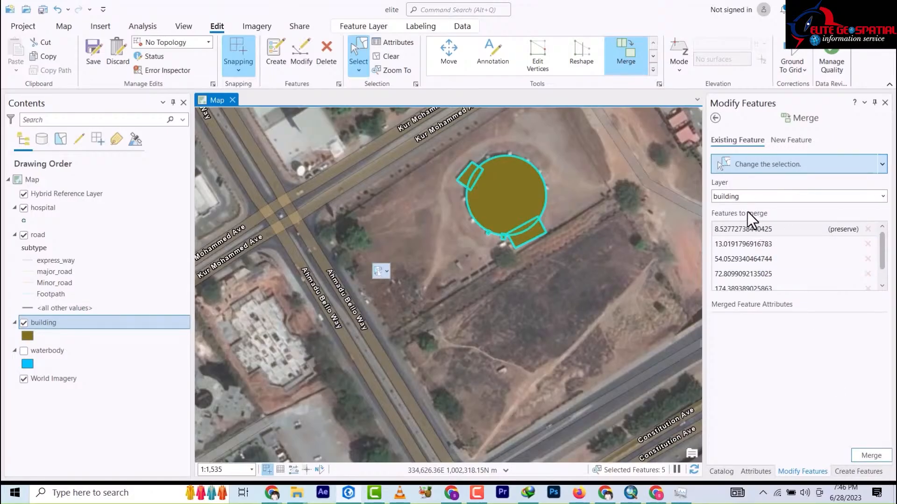
pyautogui.click(872, 455)
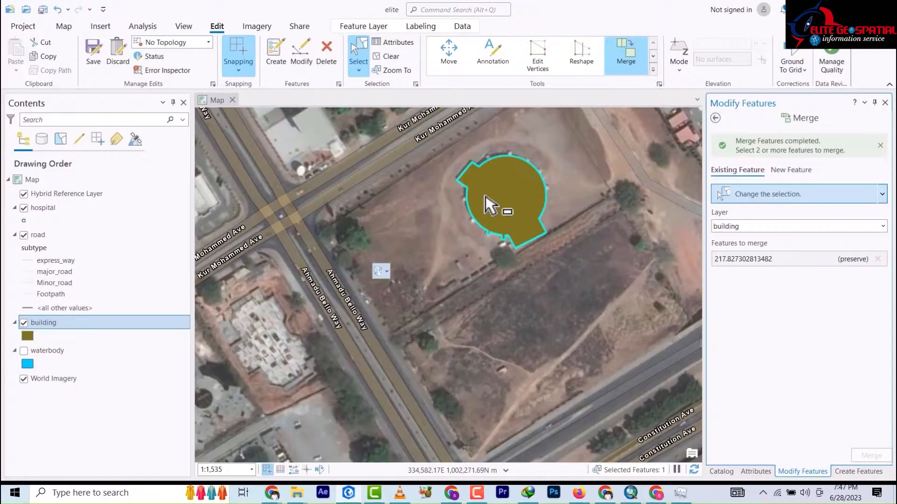
# Examine the merged round building's southern edge and the domed National Mosque complex to its southwest.
pyautogui.scroll(-1, 509, 245)
pyautogui.scroll(-2, 510, 245)
pyautogui.scroll(6, 510, 242)
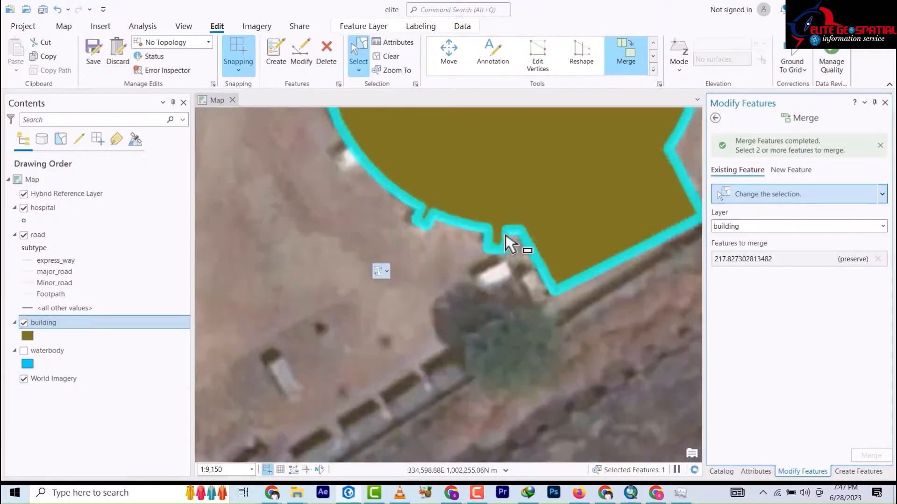
pyautogui.scroll(-10, 510, 242)
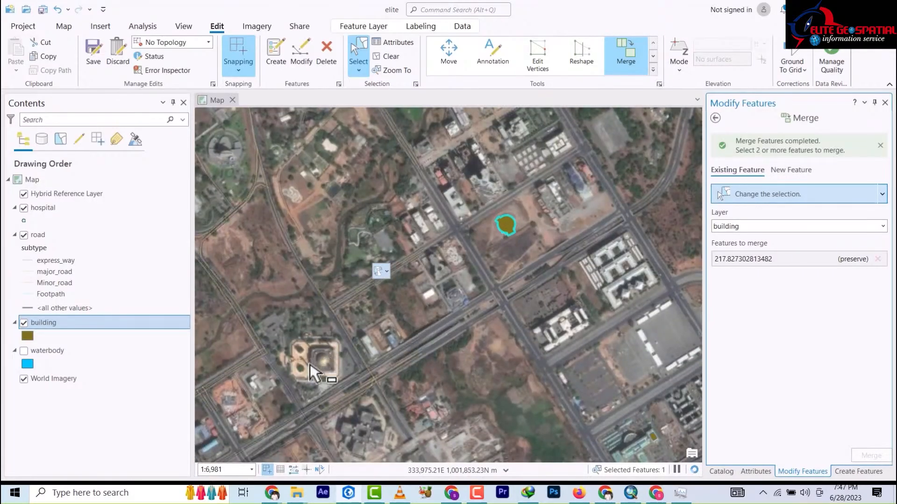
pyautogui.scroll(2, 295, 388)
pyautogui.scroll(5, 299, 387)
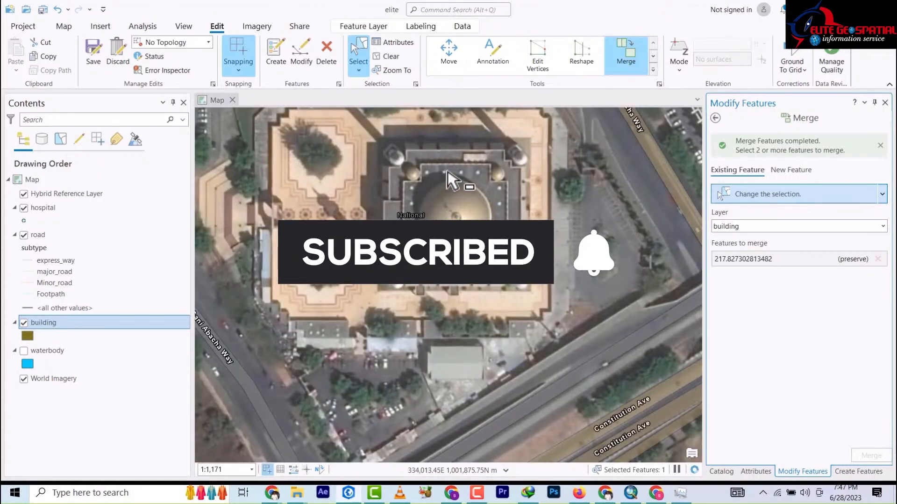
pyautogui.scroll(-2, 451, 180)
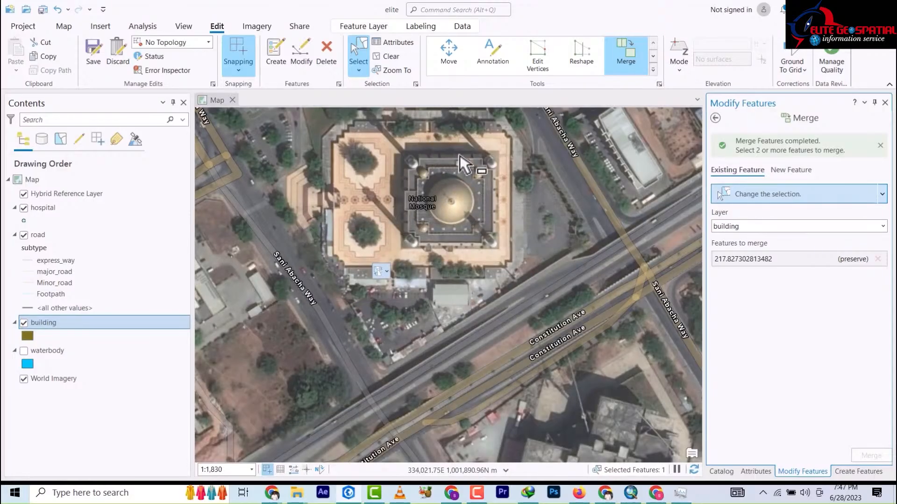
pyautogui.scroll(2, 444, 156)
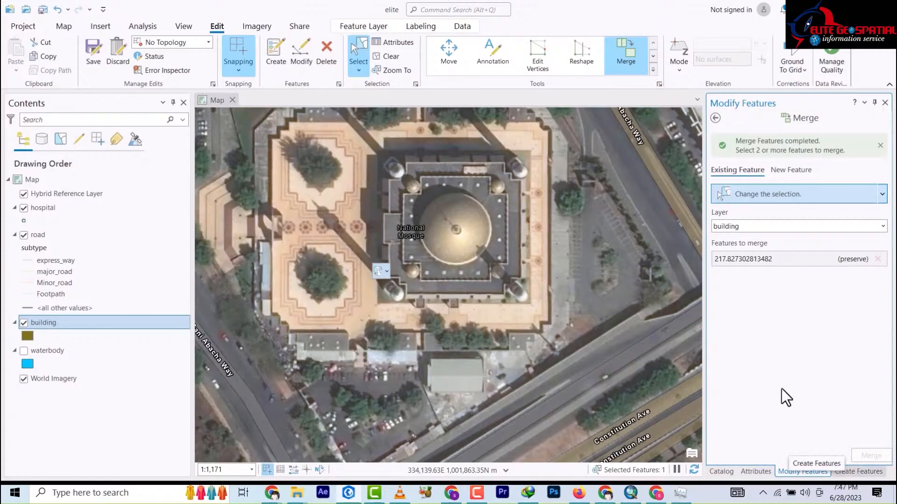
# Digitize the National Mosque's inner roof around the dome as a cross-shaped, twelve-corner building polygon with notches at the four small domes.
pyautogui.click(858, 471)
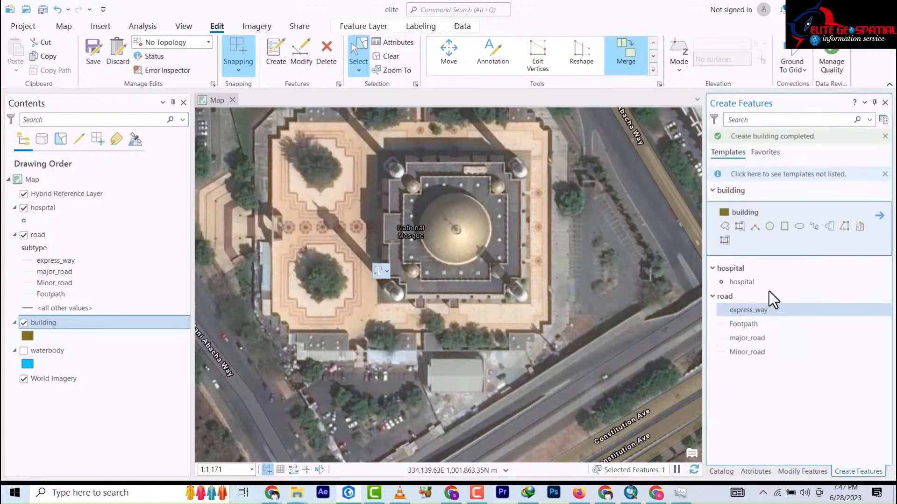
pyautogui.click(725, 226)
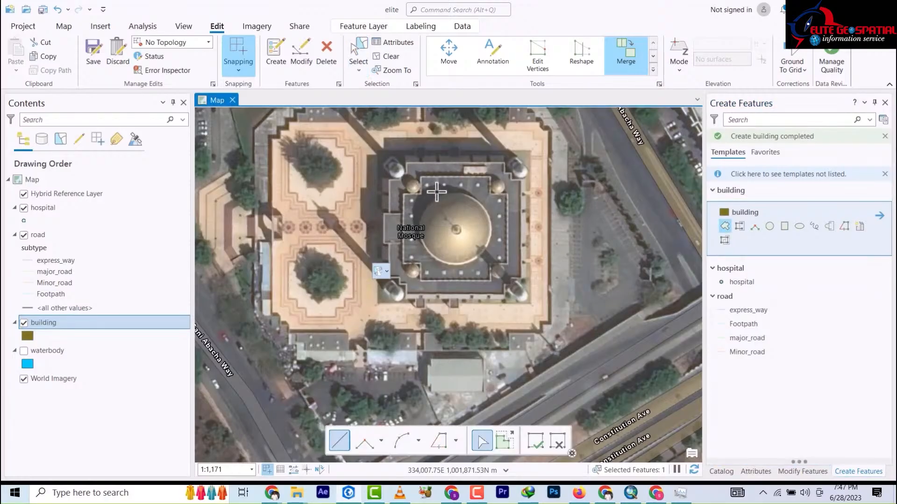
pyautogui.scroll(2, 436, 191)
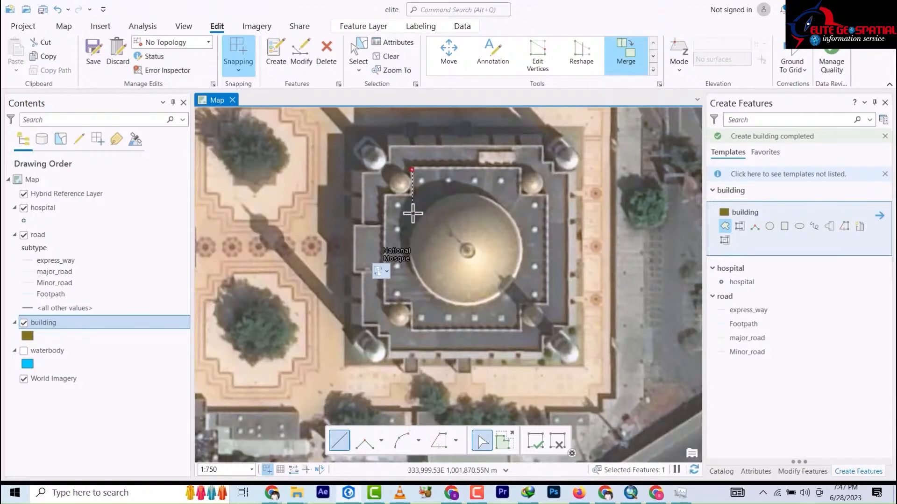
pyautogui.click(412, 193)
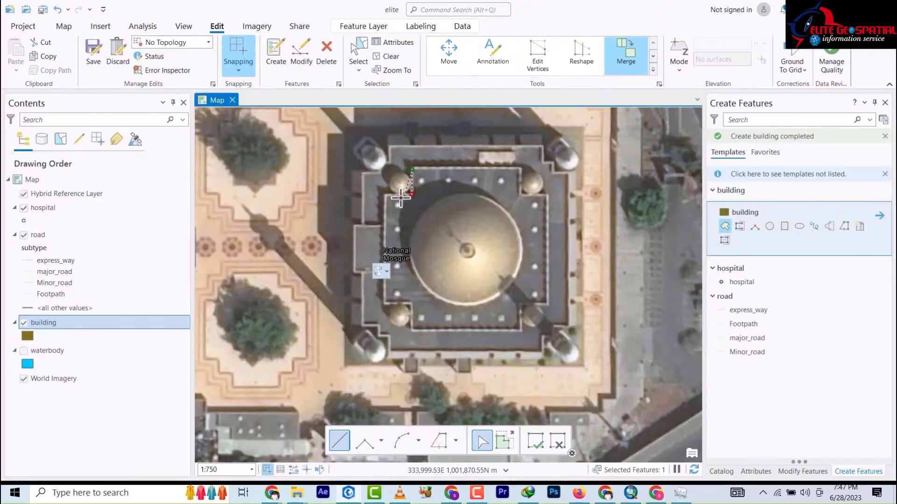
pyautogui.click(386, 195)
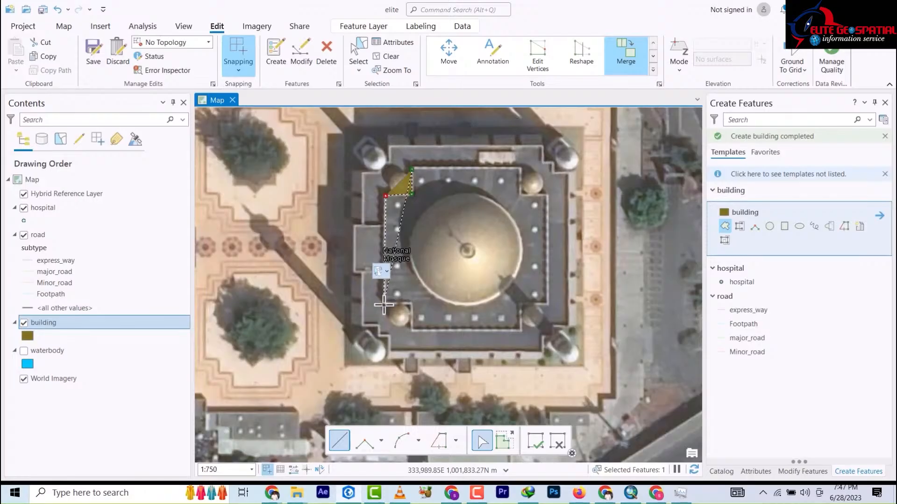
pyautogui.click(383, 304)
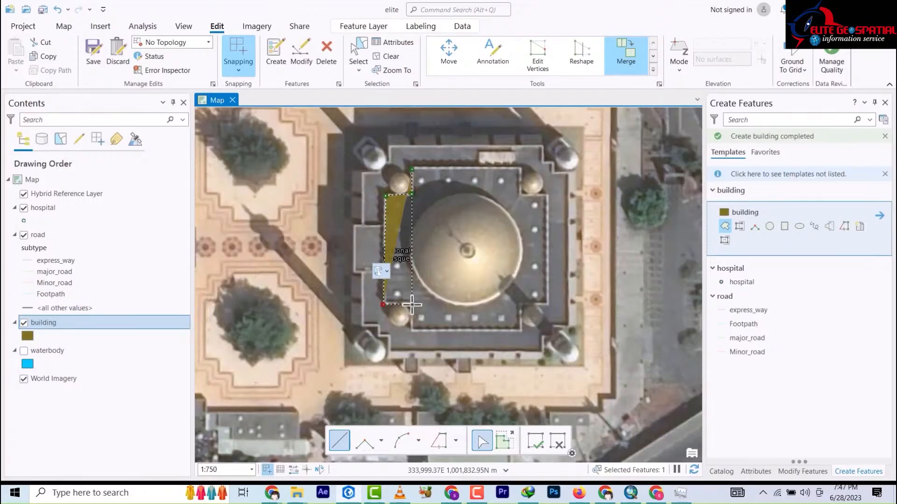
pyautogui.click(412, 305)
pyautogui.click(412, 330)
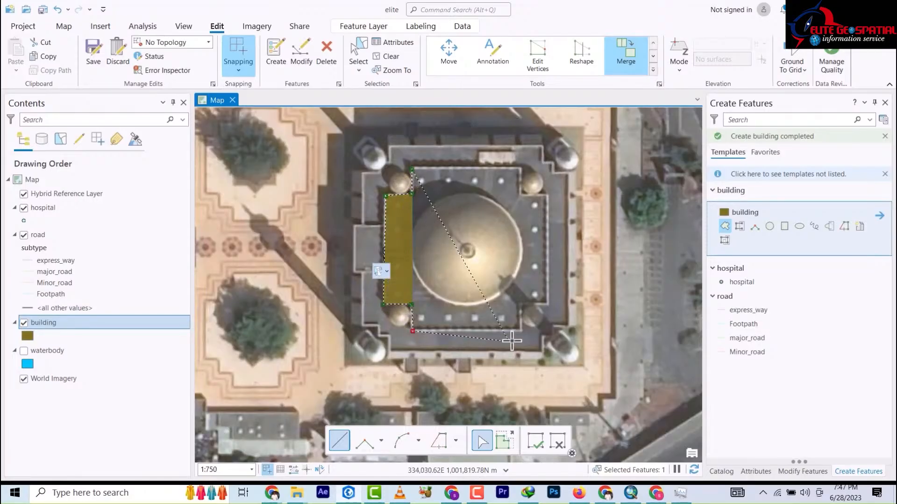
pyautogui.click(522, 331)
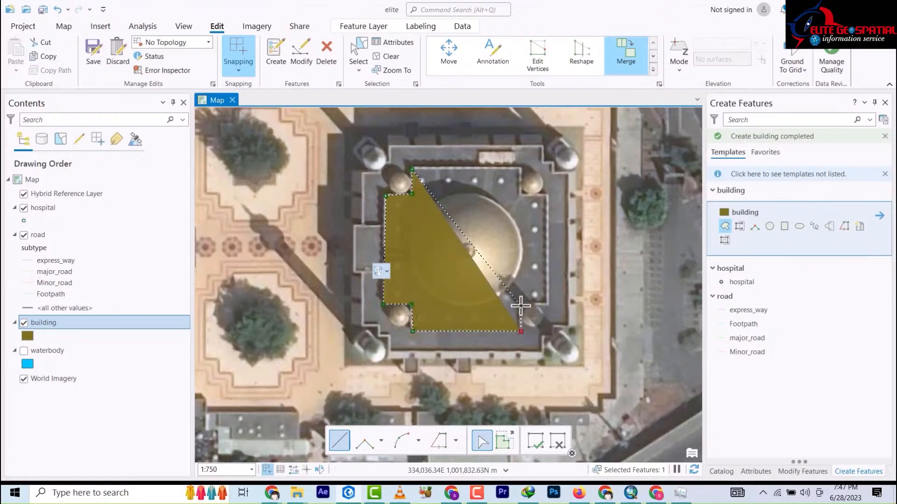
pyautogui.click(520, 305)
pyautogui.click(548, 303)
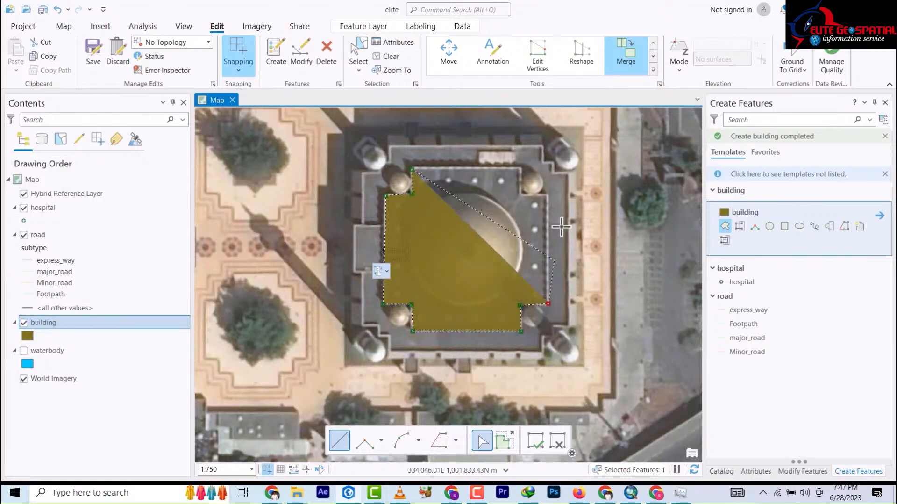
pyautogui.click(548, 194)
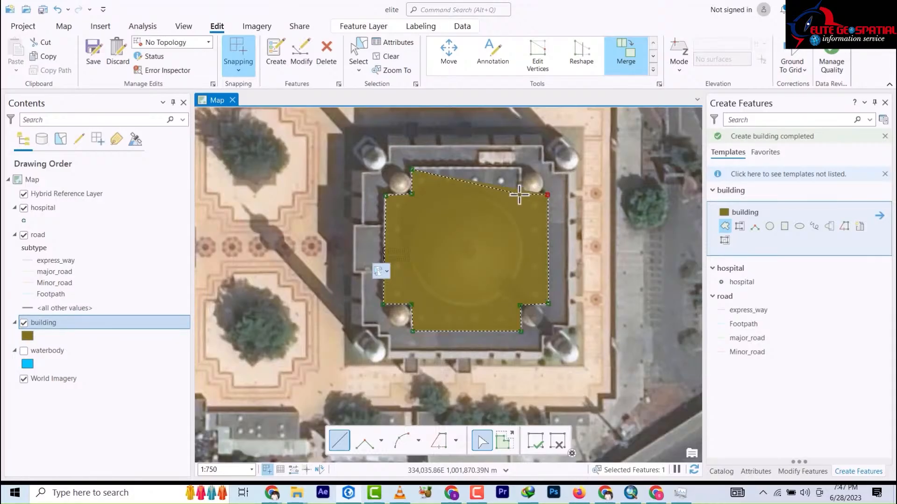
pyautogui.doubleClick(521, 168)
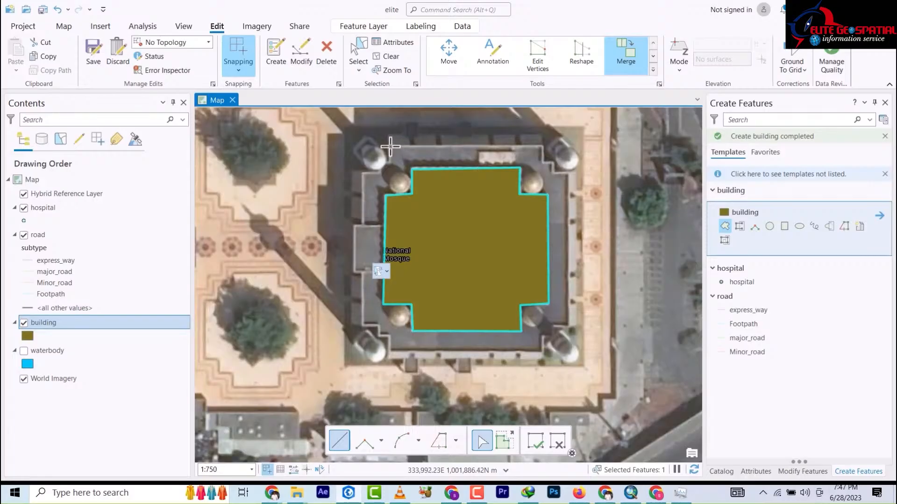
# Trace the National Mosque's outer footprint from its northwest corner along the north side, the east side with stepped corners, and the south side.
pyautogui.click(541, 146)
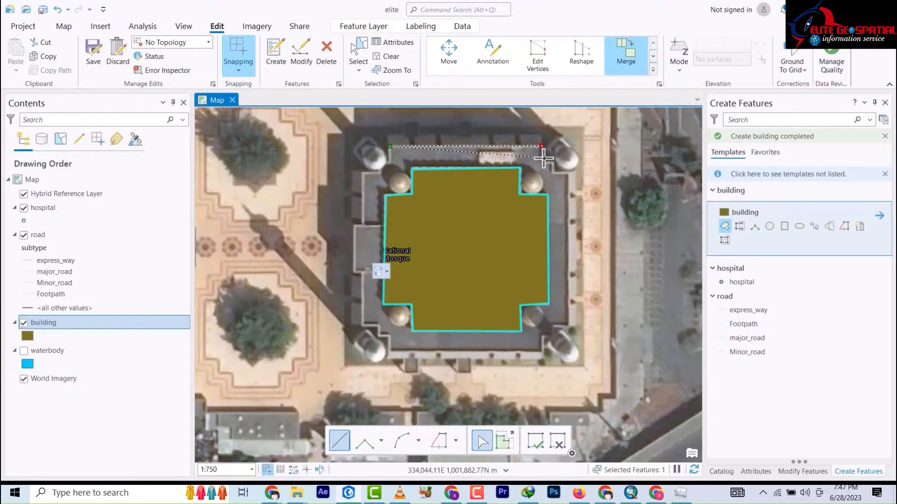
pyautogui.click(543, 160)
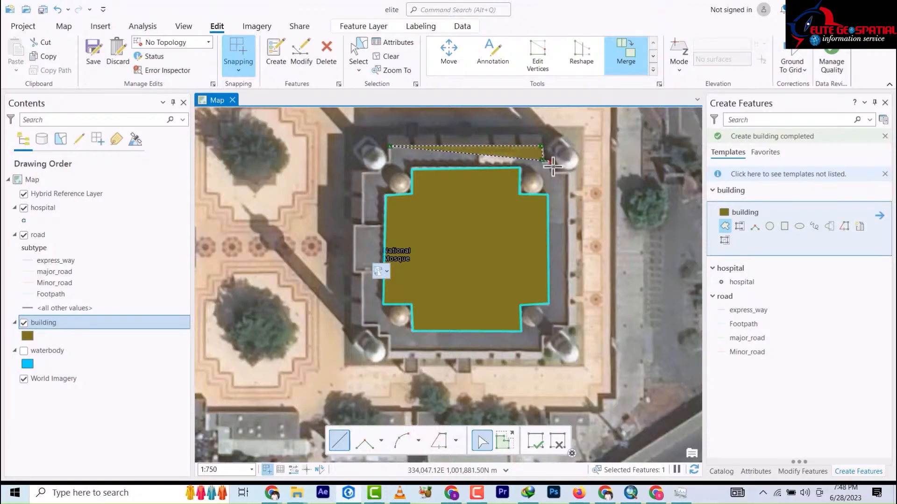
pyautogui.click(553, 161)
pyautogui.click(552, 171)
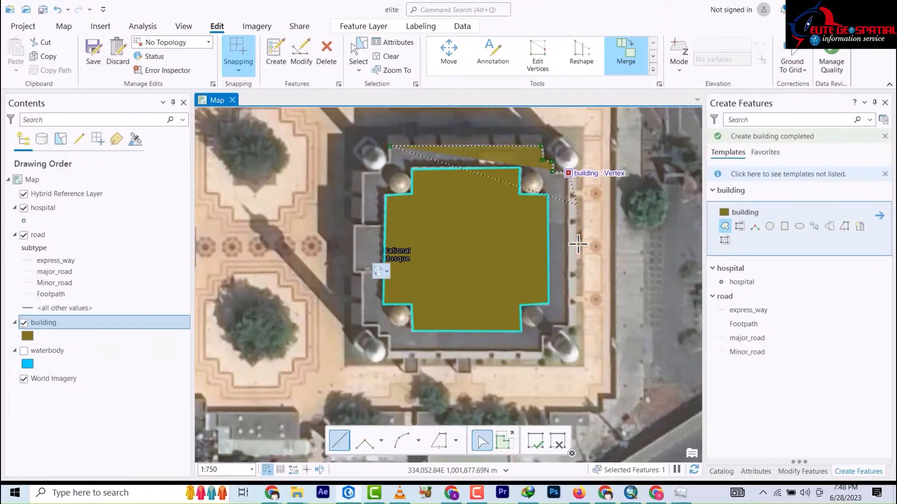
pyautogui.click(569, 173)
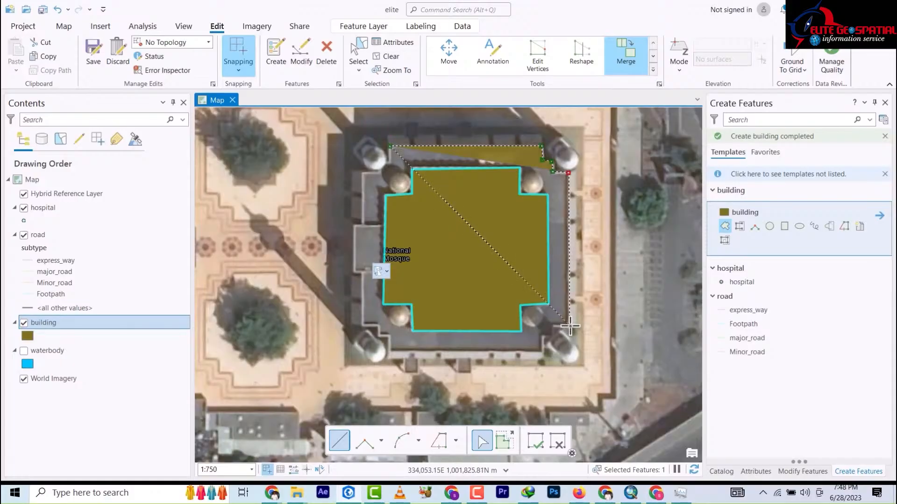
pyautogui.click(570, 325)
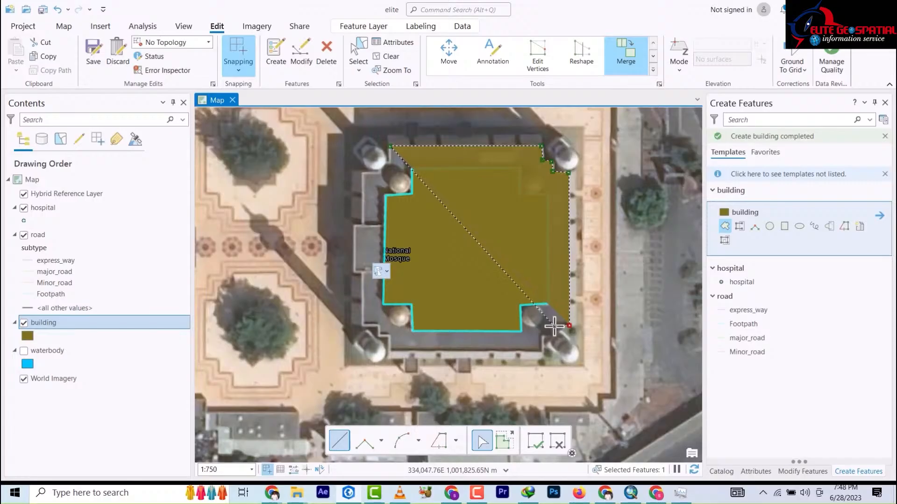
pyautogui.click(553, 326)
pyautogui.click(554, 338)
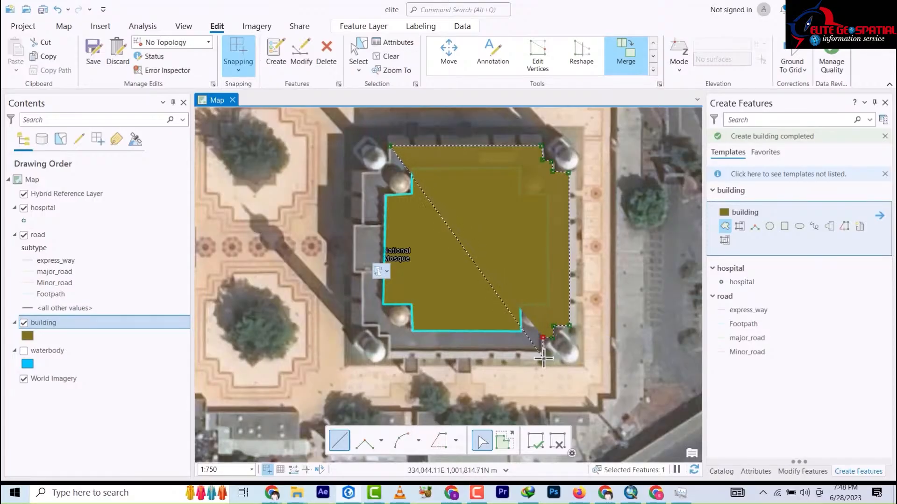
pyautogui.click(542, 357)
pyautogui.click(390, 357)
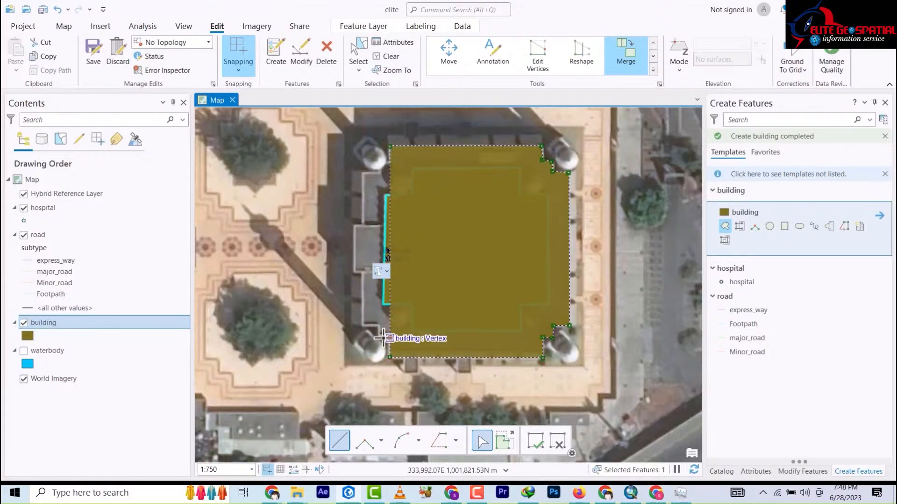
# Complete the outer mosque polygon along the stepped southwest corner and the west side's central projection, finishing at the northwest notch.
pyautogui.click(379, 336)
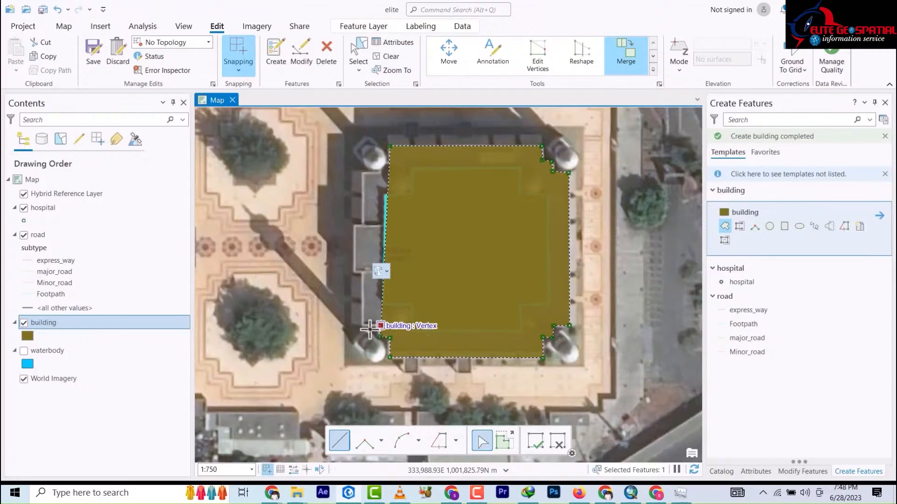
pyautogui.click(370, 328)
pyautogui.click(361, 325)
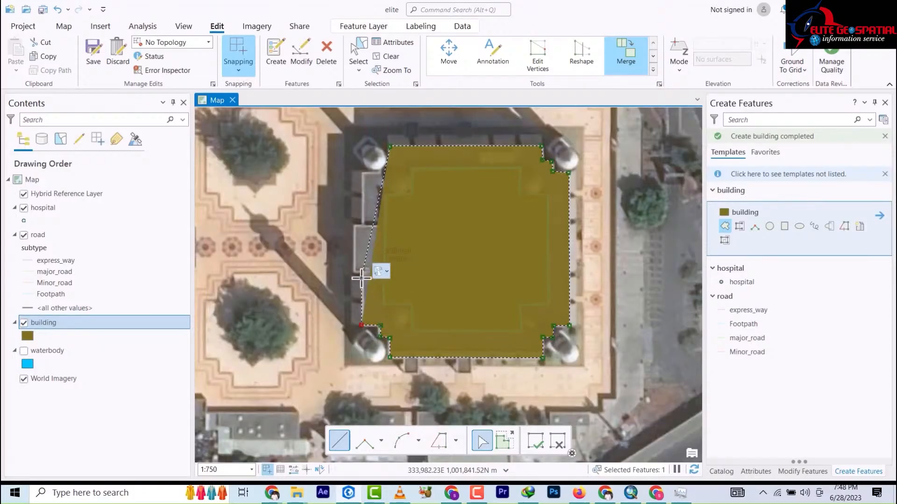
pyautogui.click(363, 275)
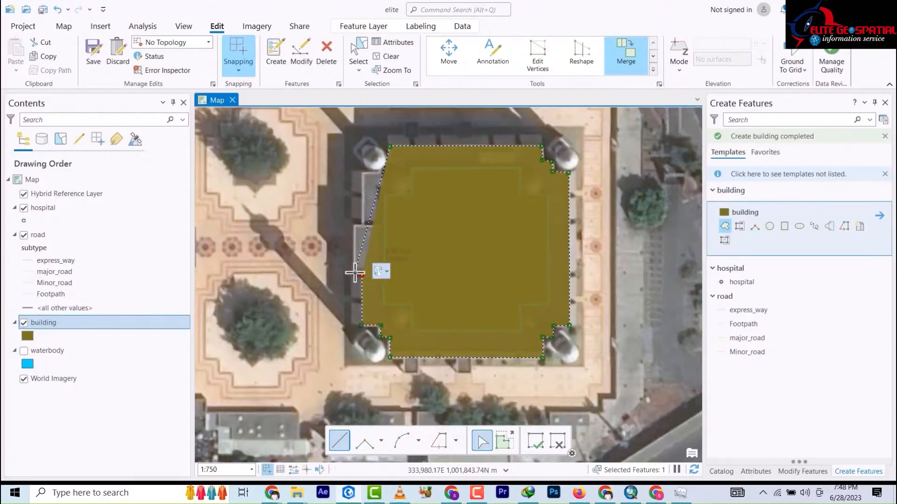
pyautogui.click(354, 272)
pyautogui.click(357, 229)
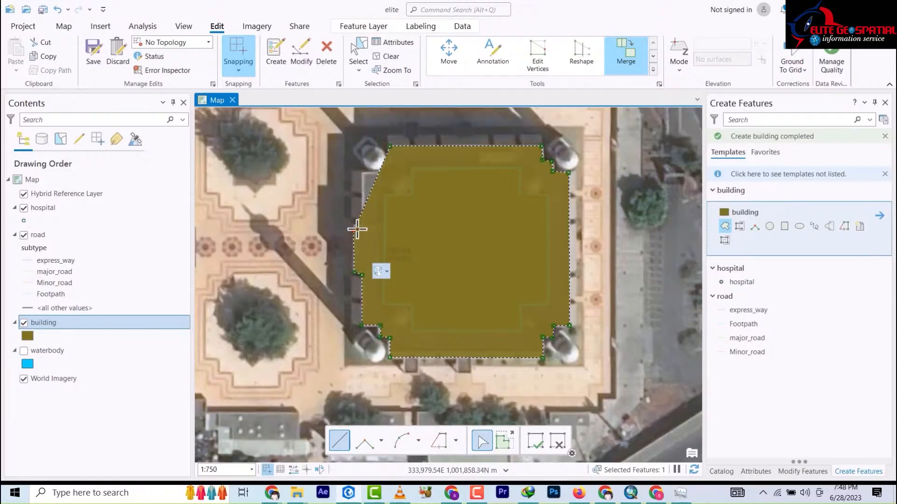
pyautogui.click(363, 177)
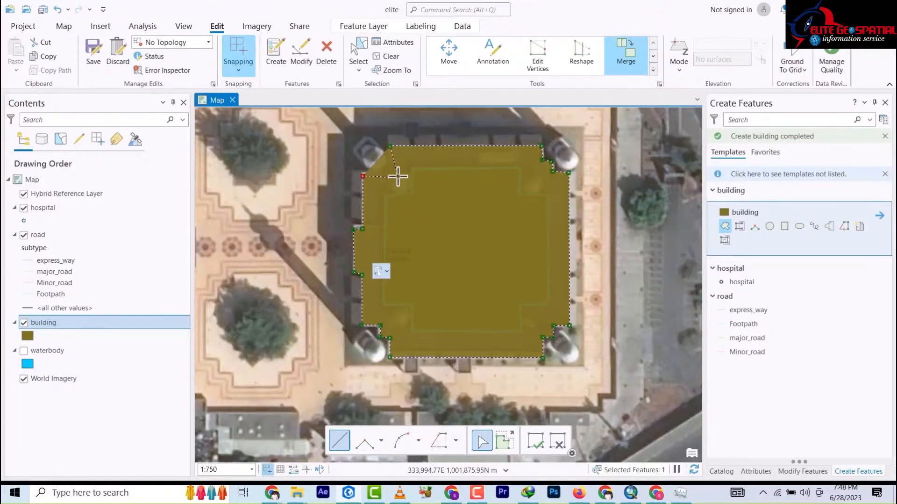
pyautogui.scroll(-4, 392, 167)
pyautogui.scroll(11, 388, 166)
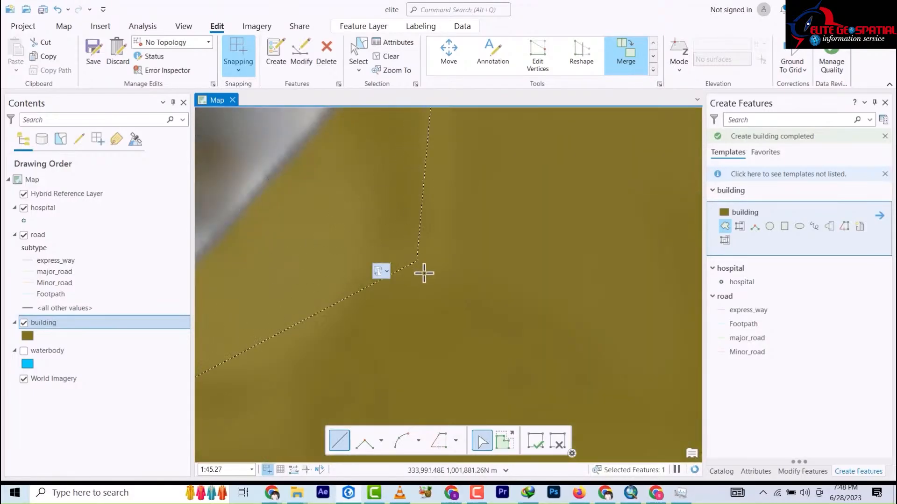
pyautogui.scroll(10, 425, 254)
pyautogui.scroll(-6, 427, 253)
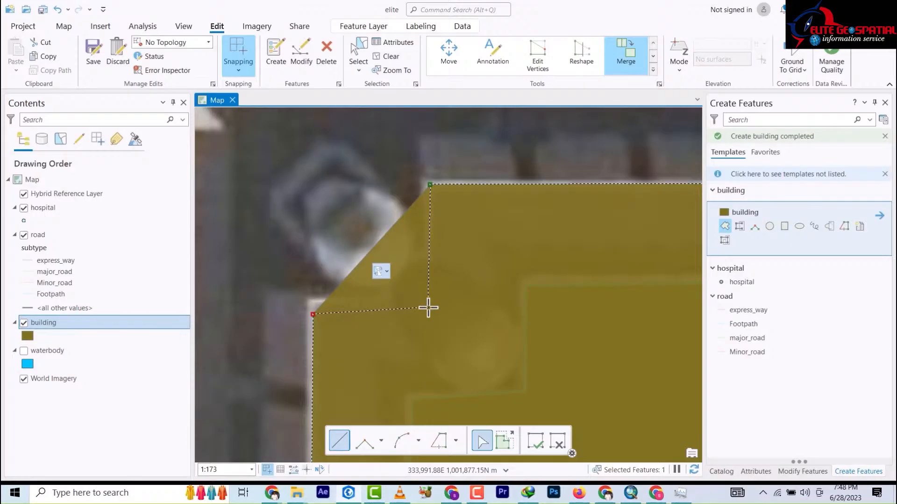
pyautogui.doubleClick(428, 307)
# Change the building layer's polygon symbol to the thinner hollow Black Outline style from the ArcGIS 2D symbols.
pyautogui.scroll(5, 402, 223)
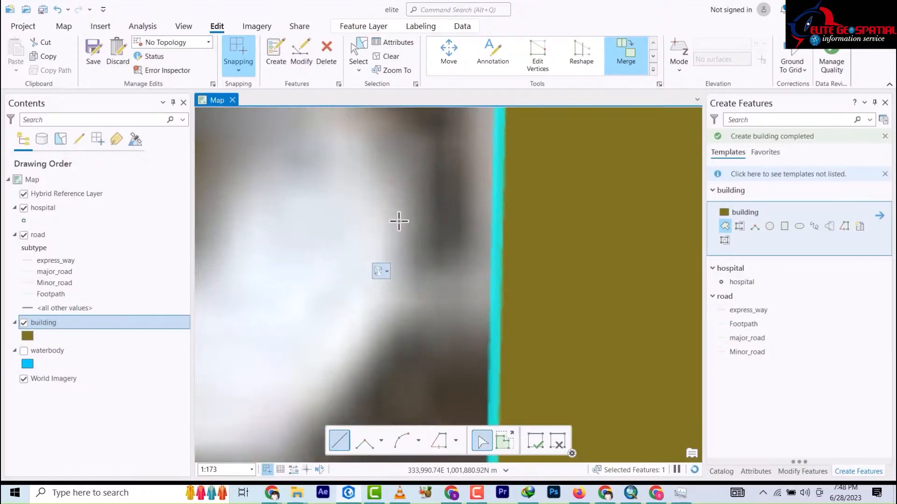
pyautogui.scroll(-5, 399, 221)
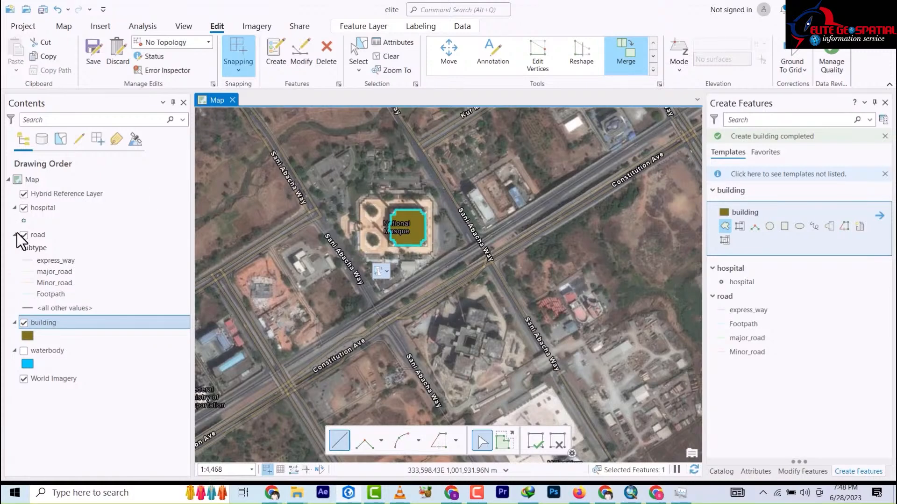
pyautogui.click(29, 335)
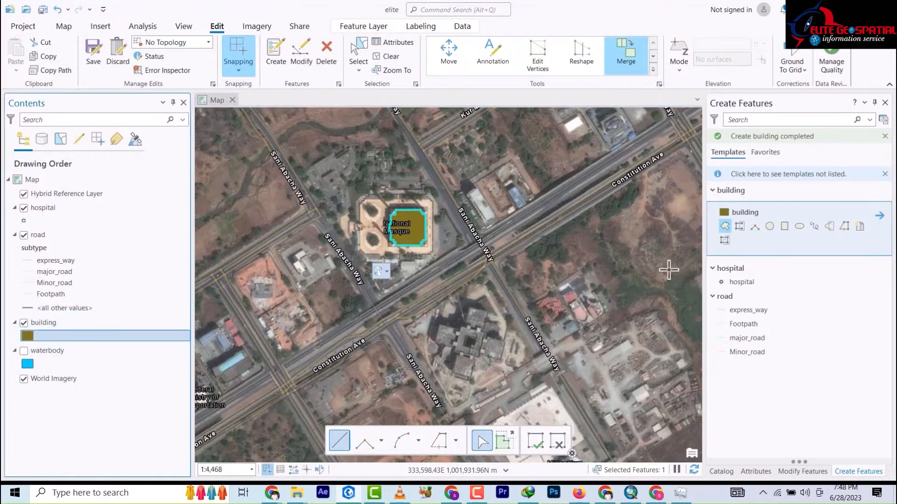
pyautogui.click(741, 214)
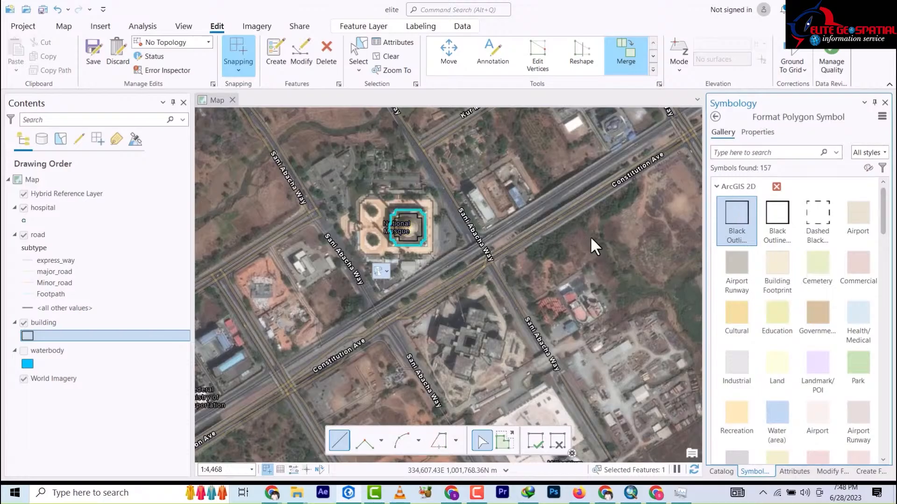
pyautogui.scroll(6, 408, 229)
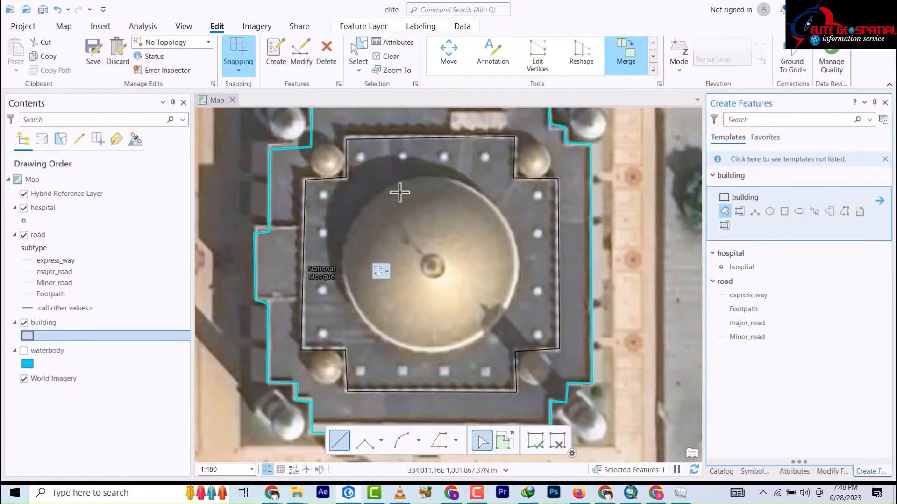
# Digitize the National Mosque's large central dome as a circular building feature, centred on the finial and reaching the dome's rim.
pyautogui.click(431, 265)
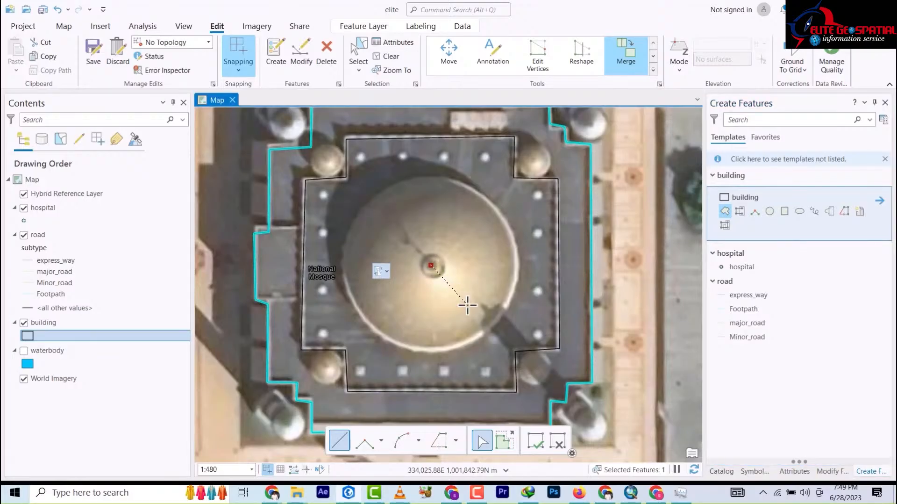
pyautogui.click(770, 211)
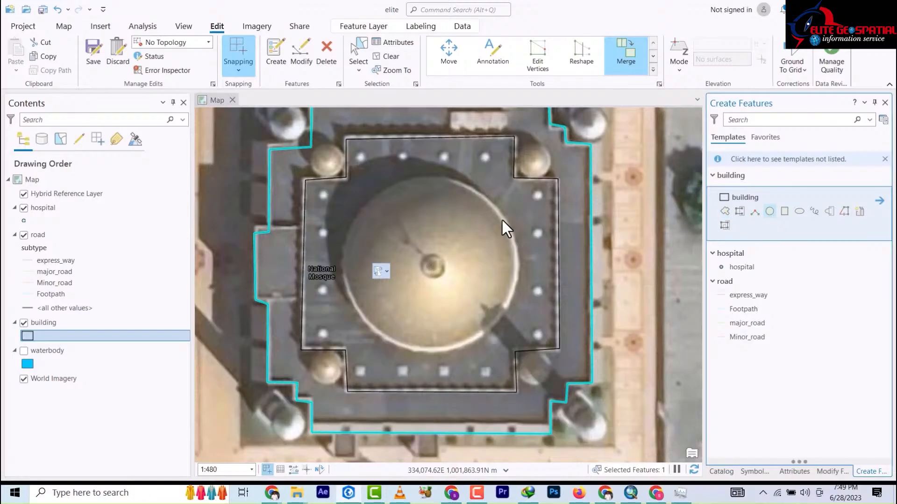
pyautogui.click(434, 267)
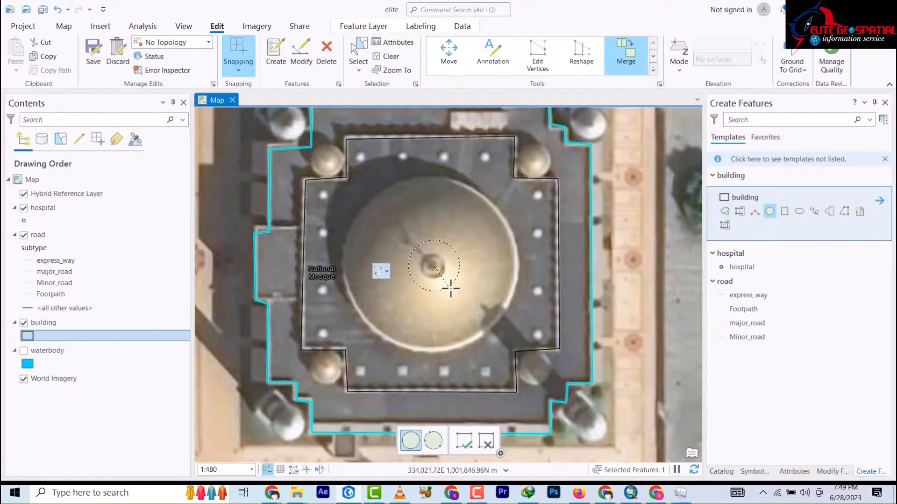
pyautogui.click(476, 339)
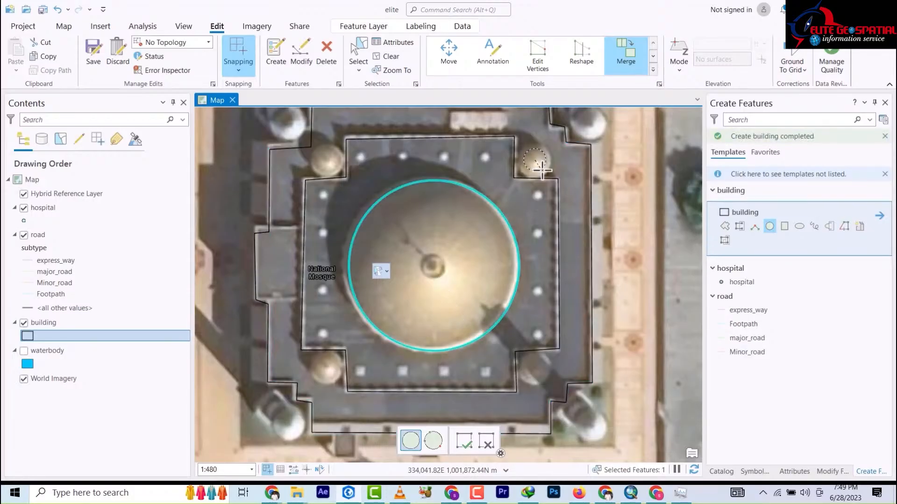
# Digitize the small roof domes at the mosque's northeast, northwest and southwest corners as circular building features.
pyautogui.click(545, 173)
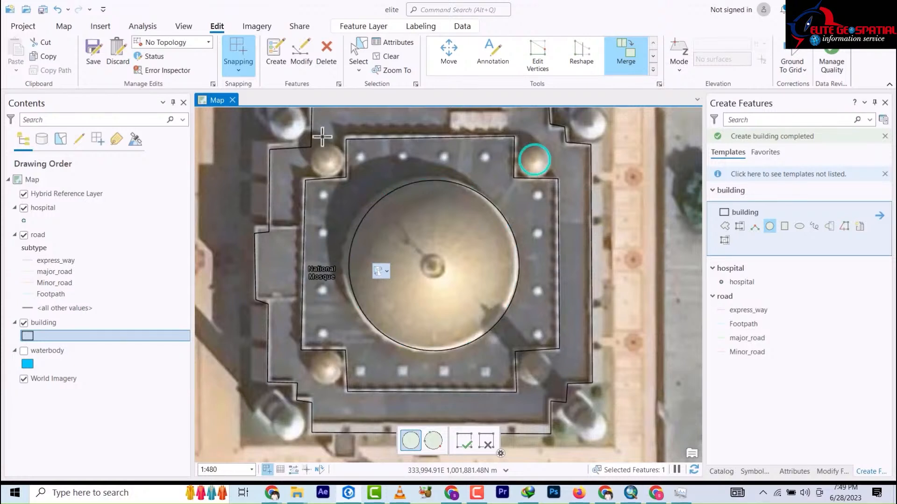
pyautogui.click(327, 159)
pyautogui.click(339, 171)
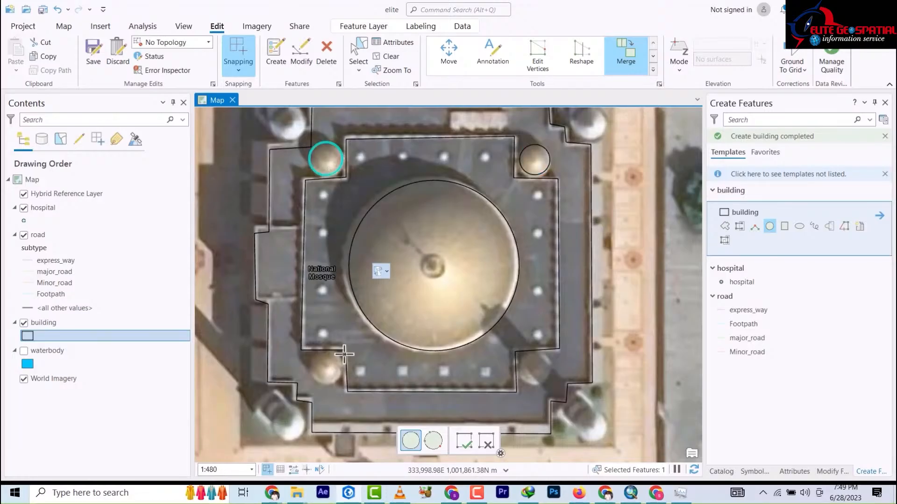
pyautogui.click(336, 379)
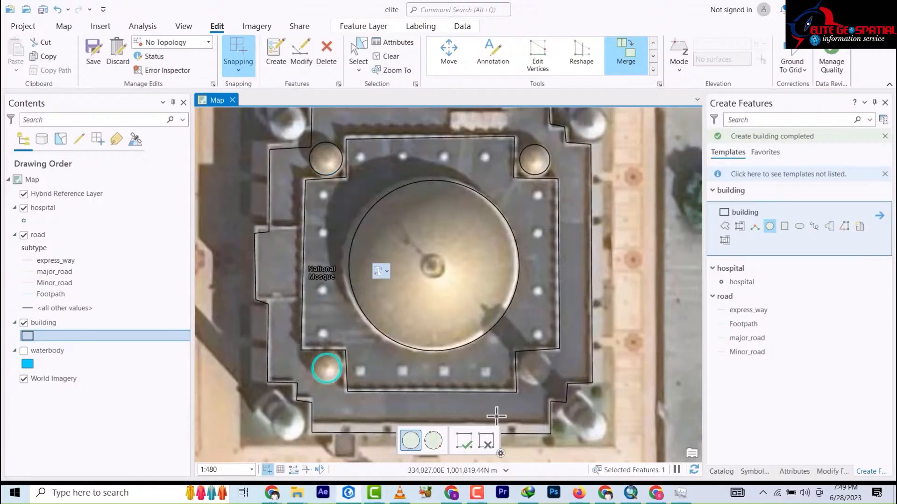
# Digitize the minarets outside the mosque's northeast, northwest and southwest corners as circular building features.
pyautogui.click(595, 136)
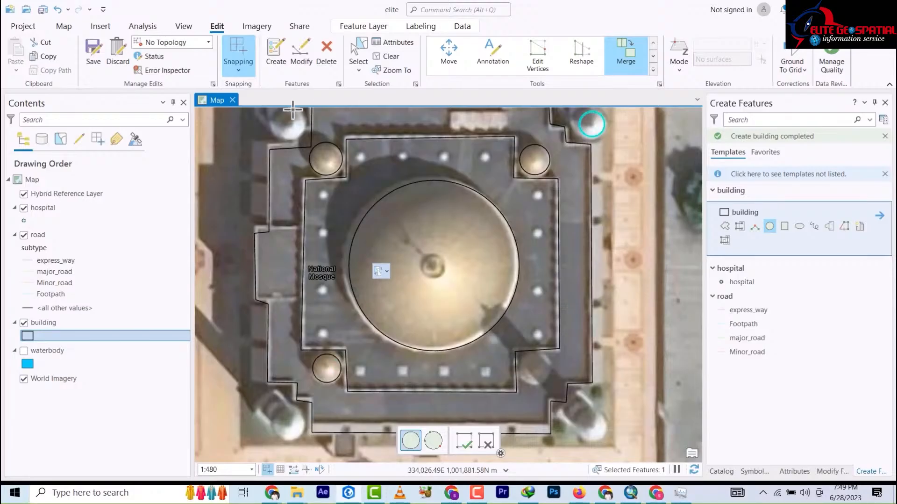
pyautogui.click(300, 137)
pyautogui.scroll(2, 351, 143)
pyautogui.scroll(-5, 352, 145)
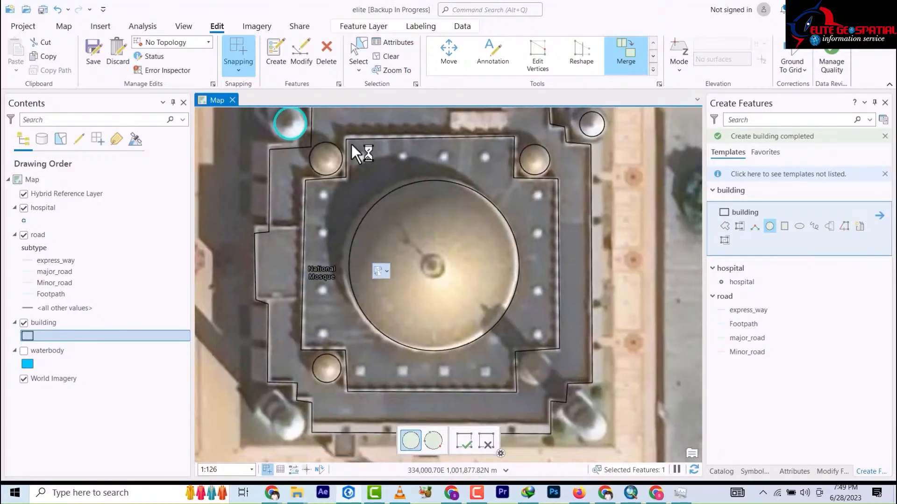
pyautogui.scroll(4, 319, 181)
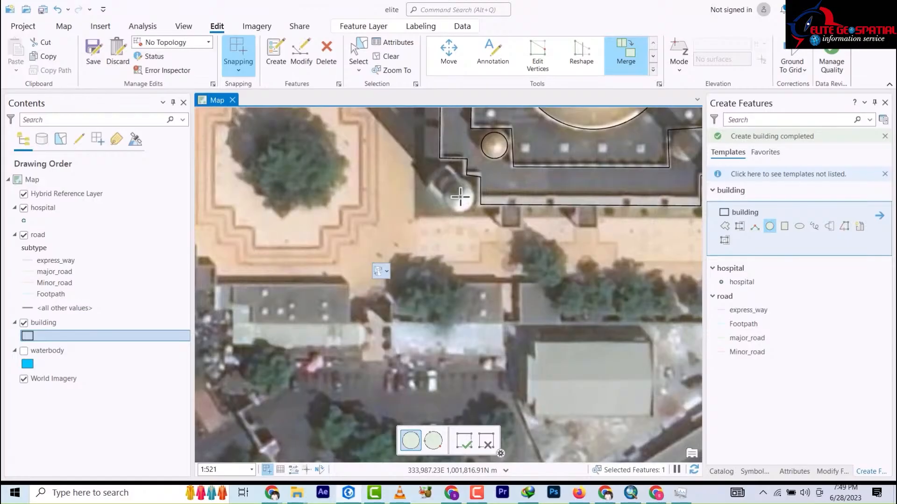
pyautogui.click(460, 212)
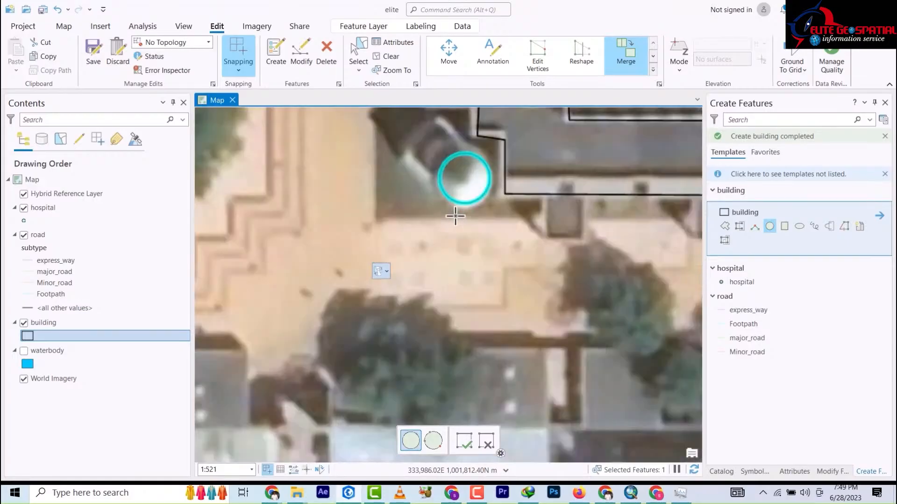
# Change the building layer's polygon symbol to a solid light grey fill.
pyautogui.scroll(-4, 458, 215)
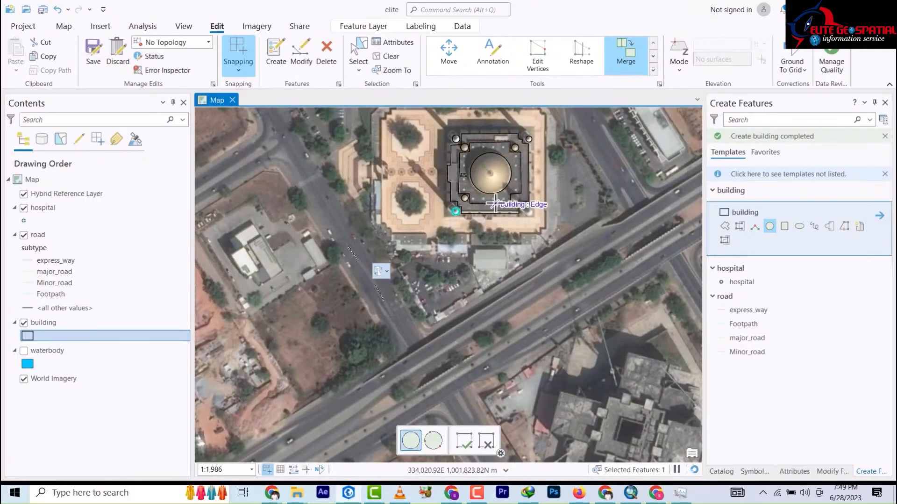
pyautogui.scroll(-3, 493, 201)
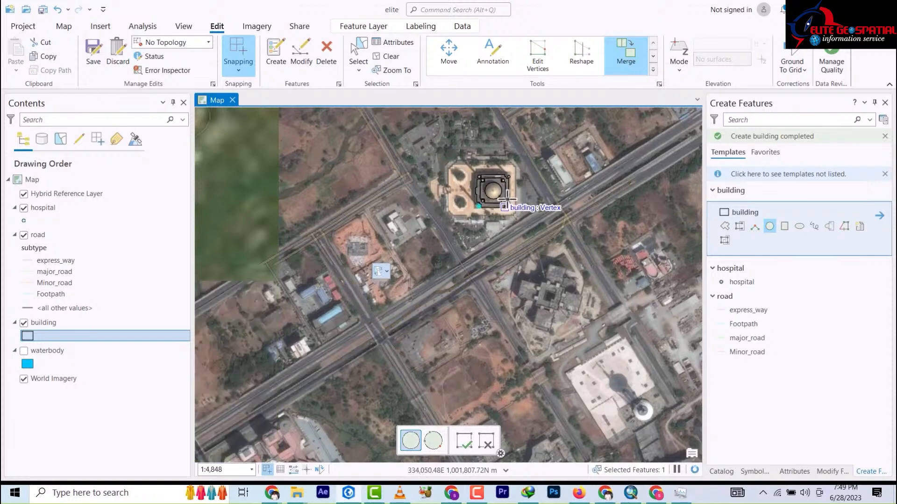
pyautogui.scroll(4, 502, 172)
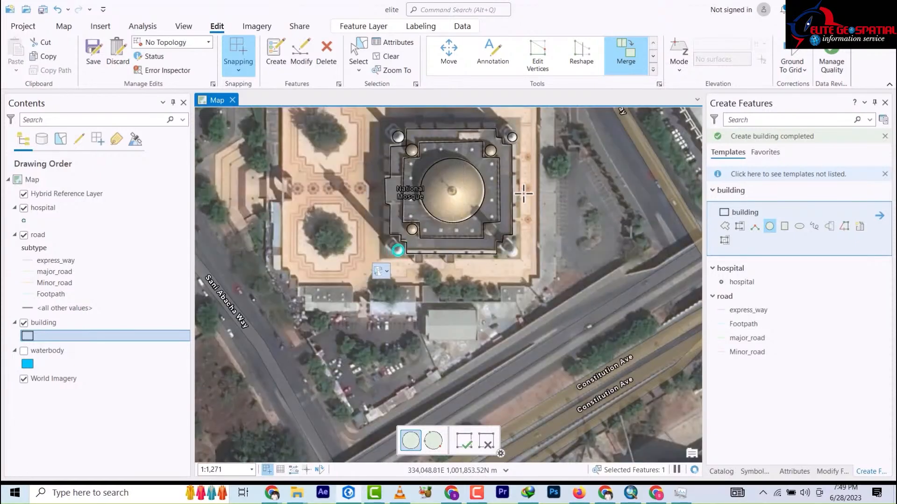
pyautogui.moveTo(520, 193); pyautogui.dragTo(530, 221)
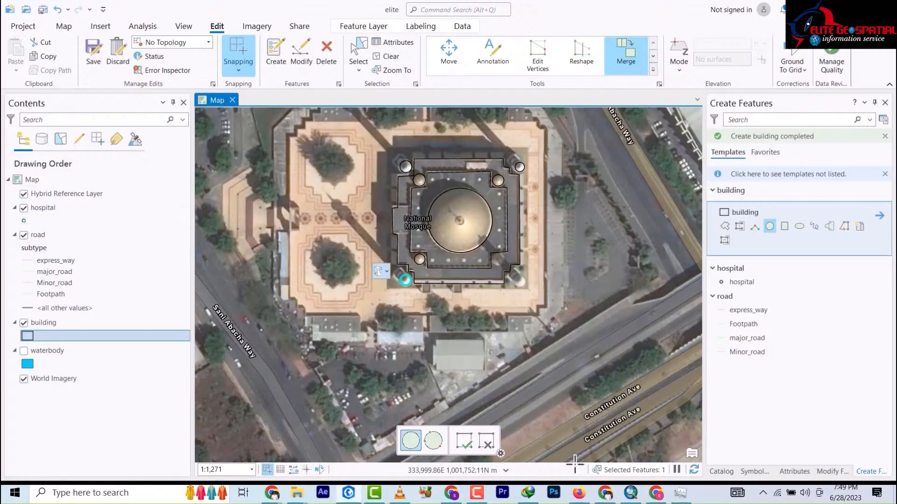
pyautogui.click(810, 470)
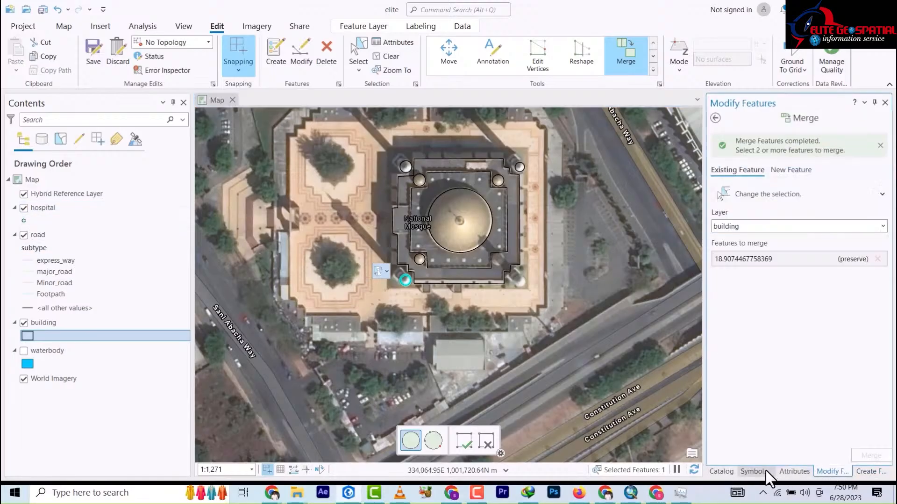
pyautogui.click(757, 470)
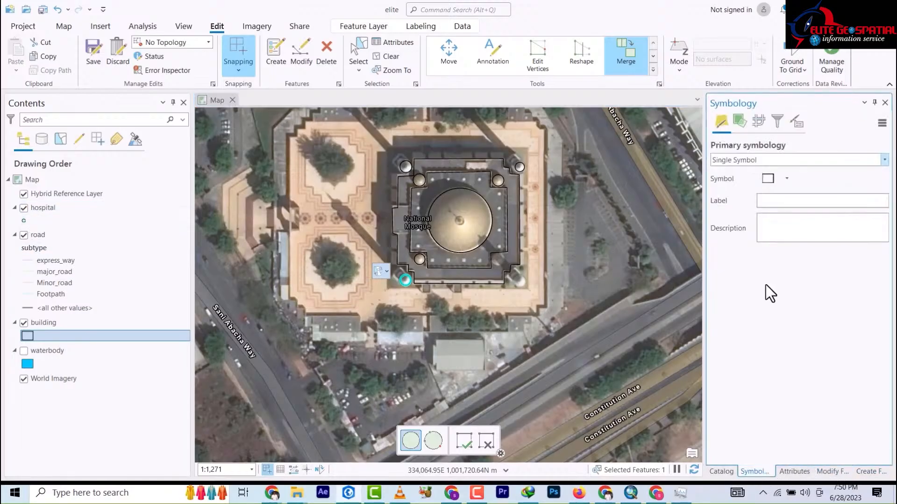
pyautogui.click(768, 179)
pyautogui.click(745, 269)
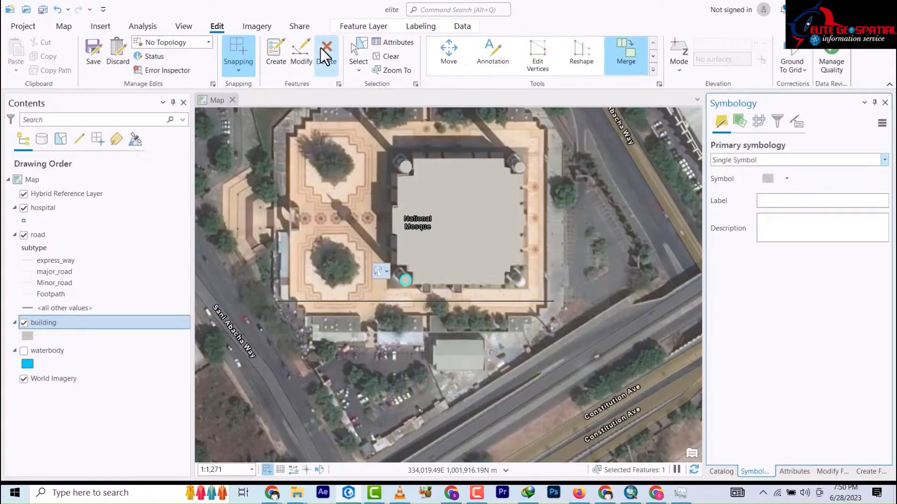
# Select all of the mosque's building polygons and merge them into one existing feature in the building layer.
pyautogui.click(357, 57)
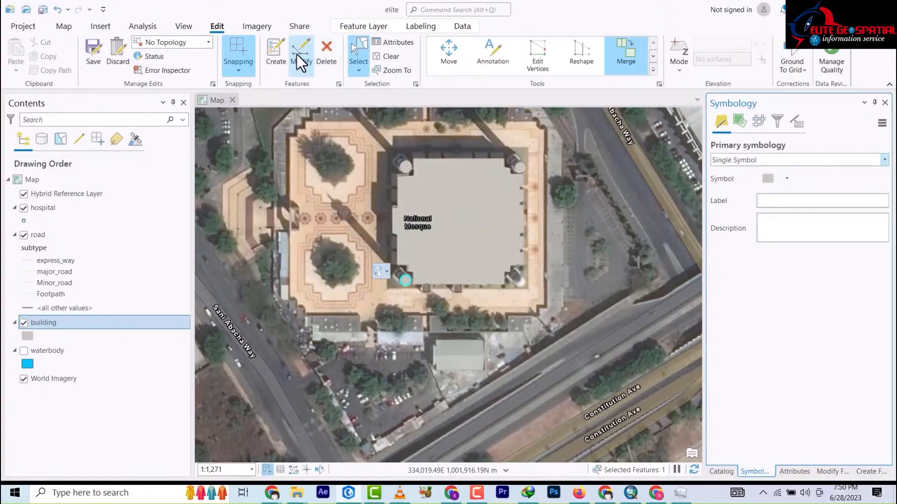
pyautogui.click(299, 61)
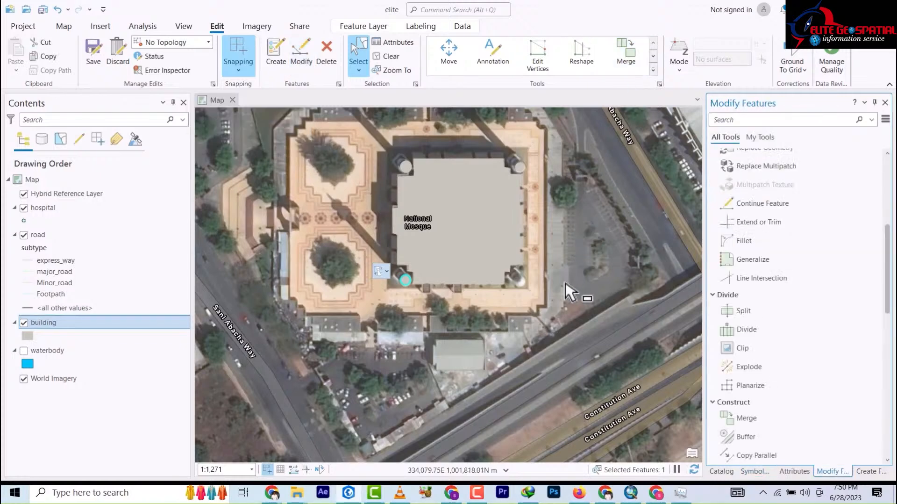
pyautogui.moveTo(566, 293); pyautogui.dragTo(366, 157)
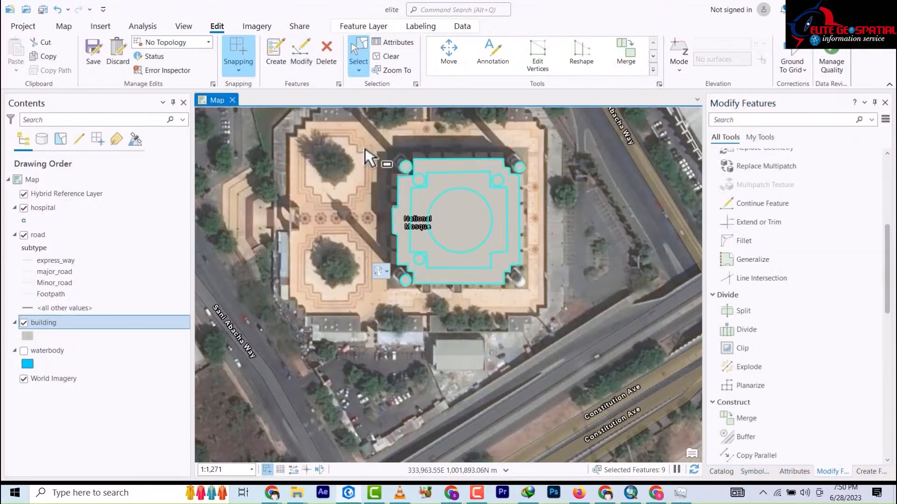
pyautogui.click(631, 61)
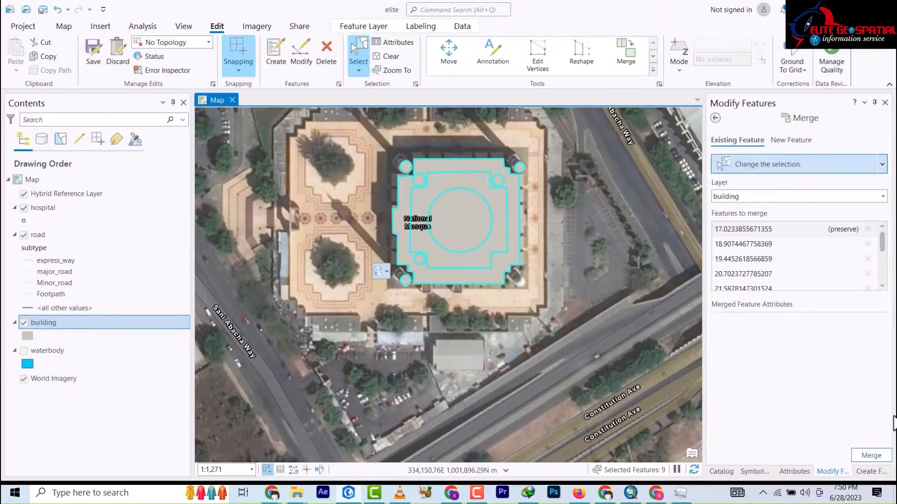
pyautogui.click(871, 455)
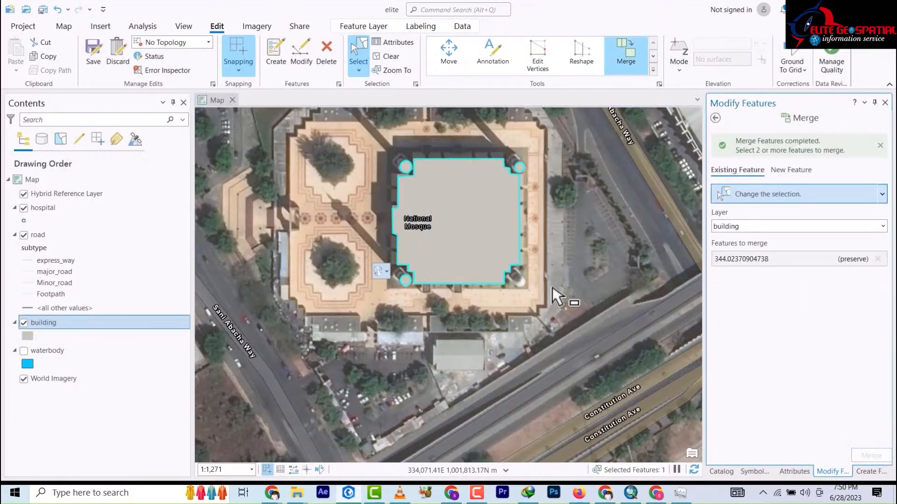
# Undo the merge of the mosque polygons and the building layer's grey symbol change.
pyautogui.scroll(2, 458, 215)
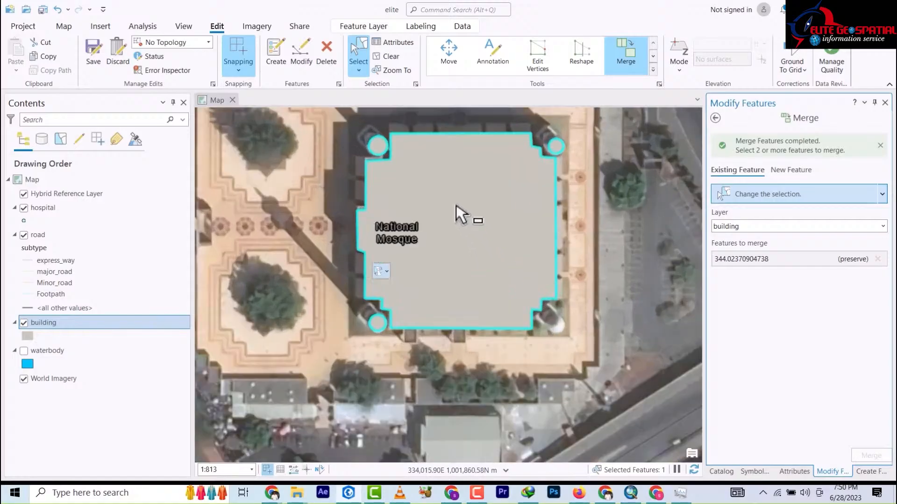
pyautogui.scroll(-4, 460, 215)
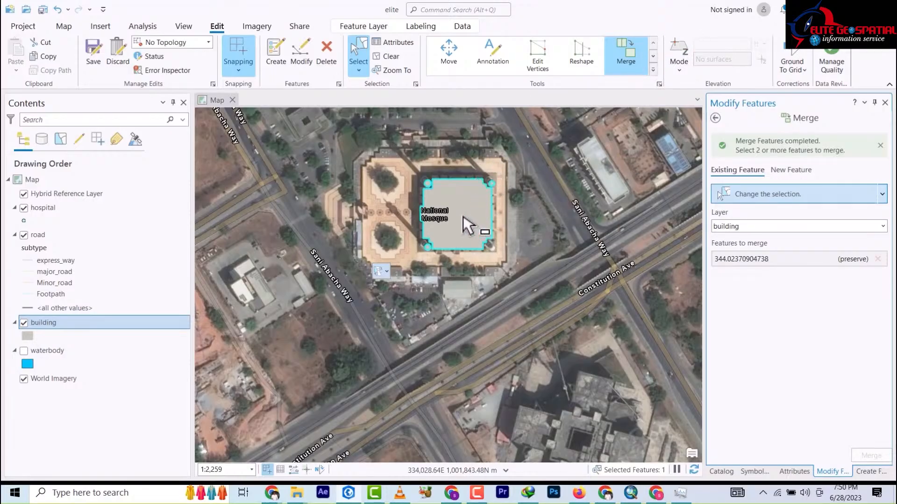
pyautogui.scroll(4, 464, 218)
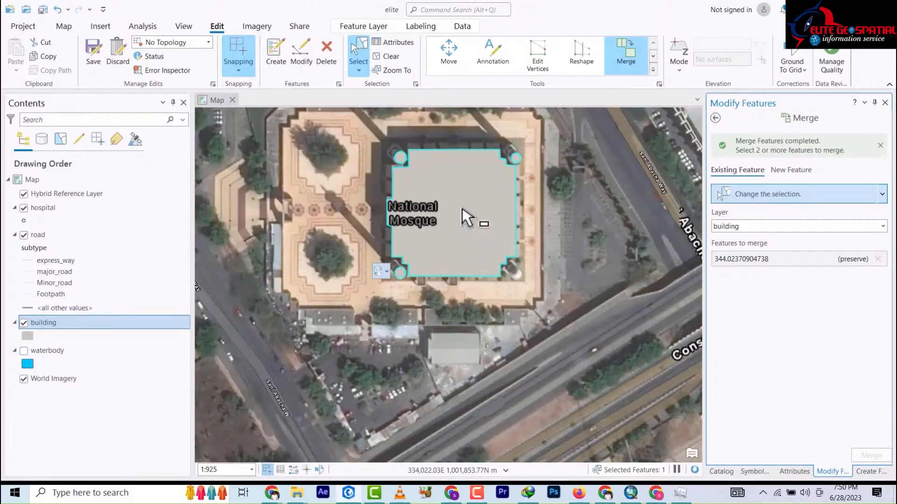
pyautogui.scroll(-6, 464, 217)
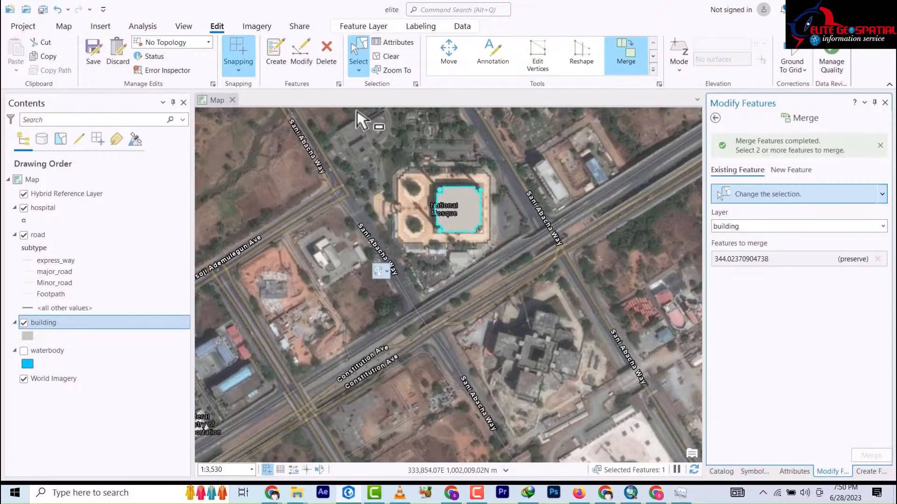
pyautogui.hotkey('ctrl', 'z')
pyautogui.hotkey('ctrl', 'z')
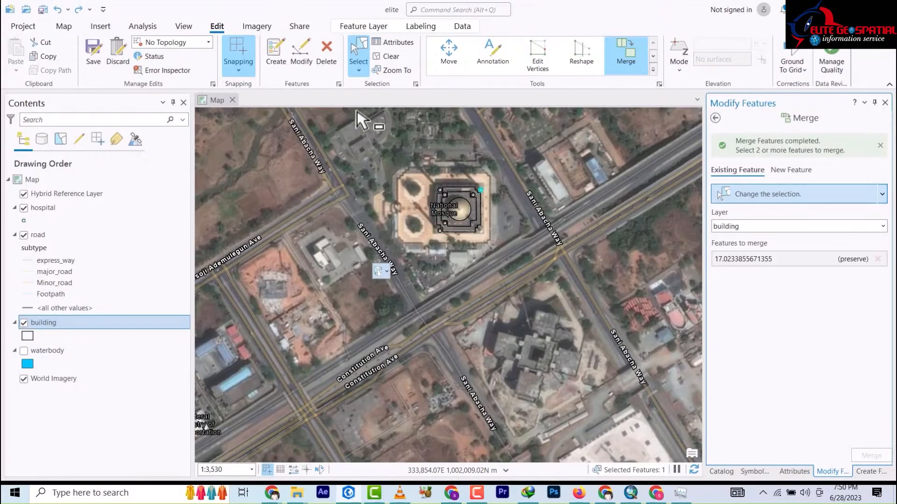
# Examine the mosque's separate footprint, roof, dome and minaret outlines against the satellite imagery and its surroundings.
pyautogui.scroll(-4, 458, 211)
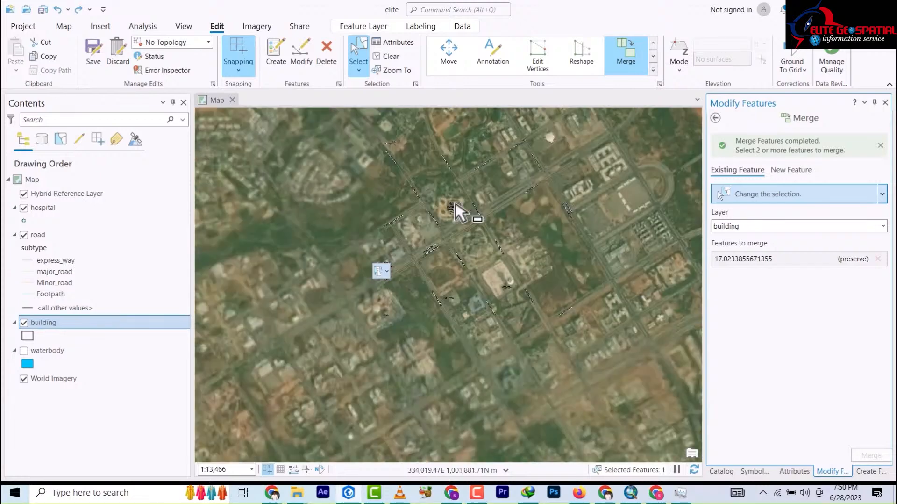
pyautogui.scroll(7, 458, 211)
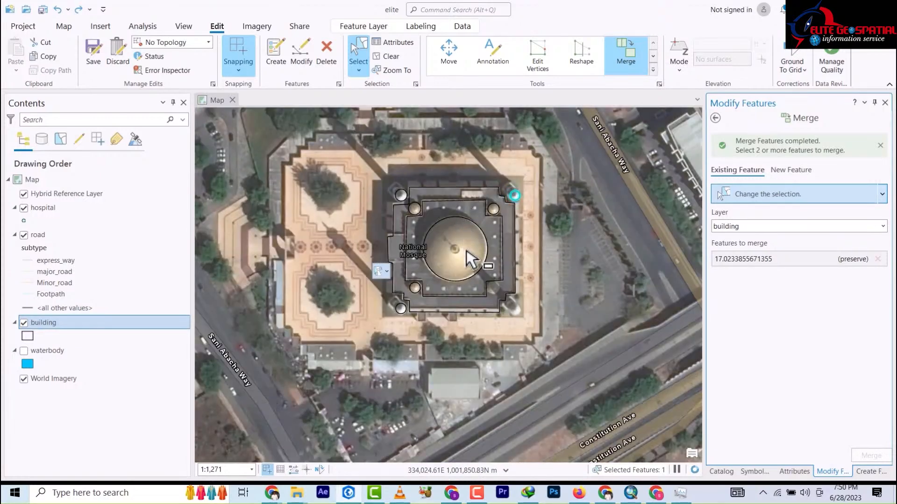
pyautogui.scroll(2, 464, 236)
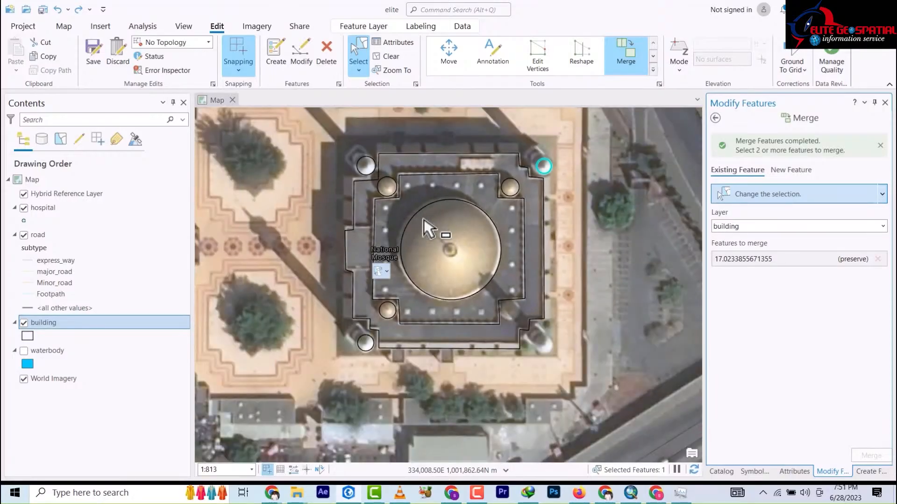
pyautogui.scroll(-3, 424, 218)
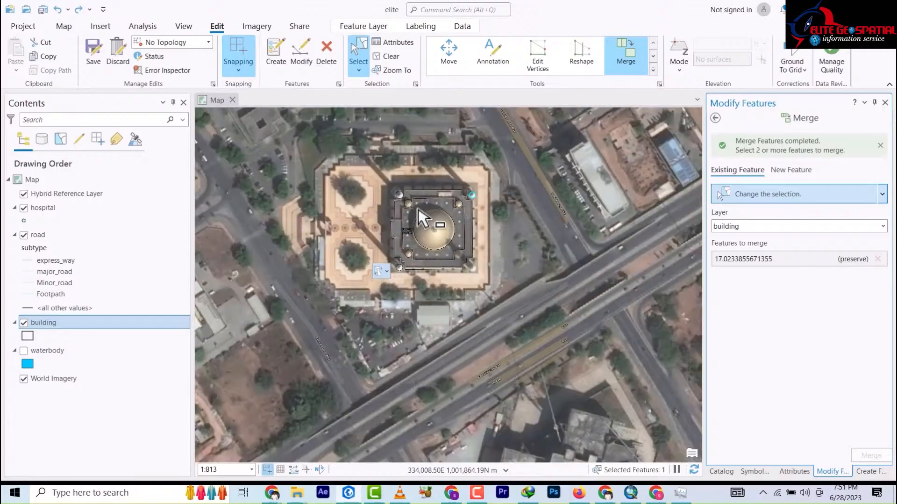
pyautogui.scroll(2, 425, 220)
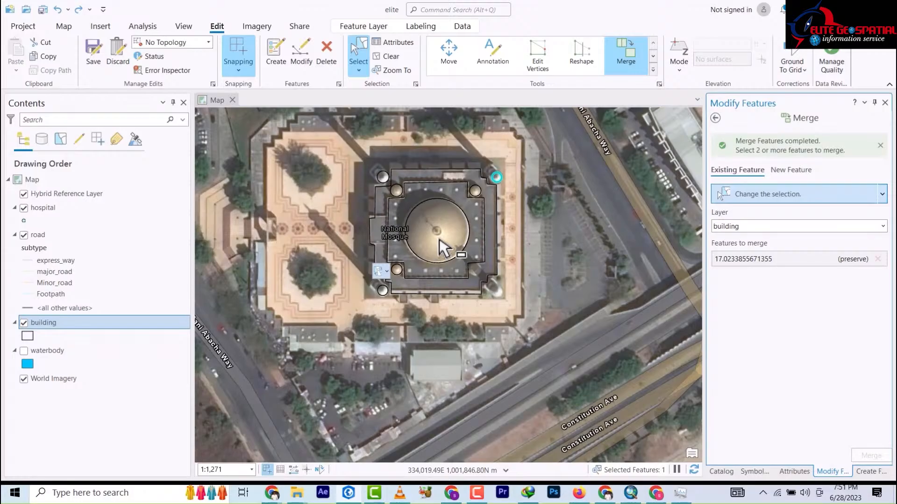
pyautogui.scroll(3, 444, 243)
pyautogui.scroll(-2, 444, 244)
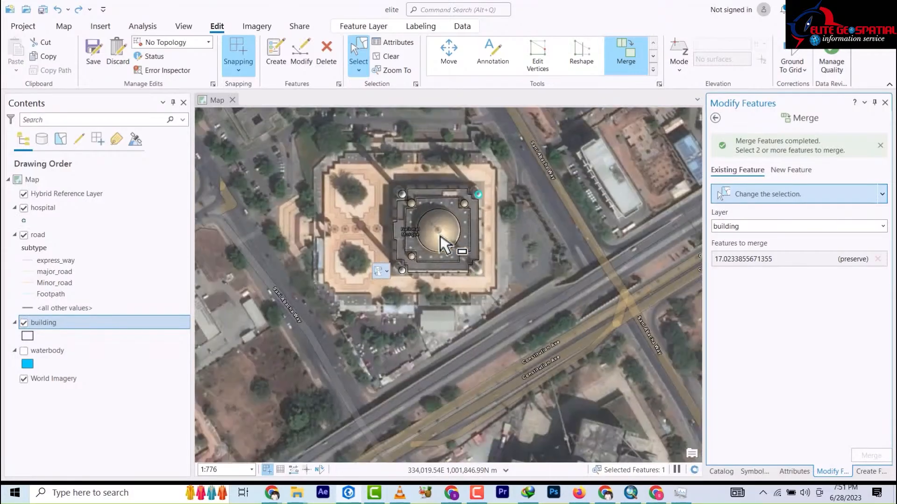
pyautogui.scroll(-3, 444, 248)
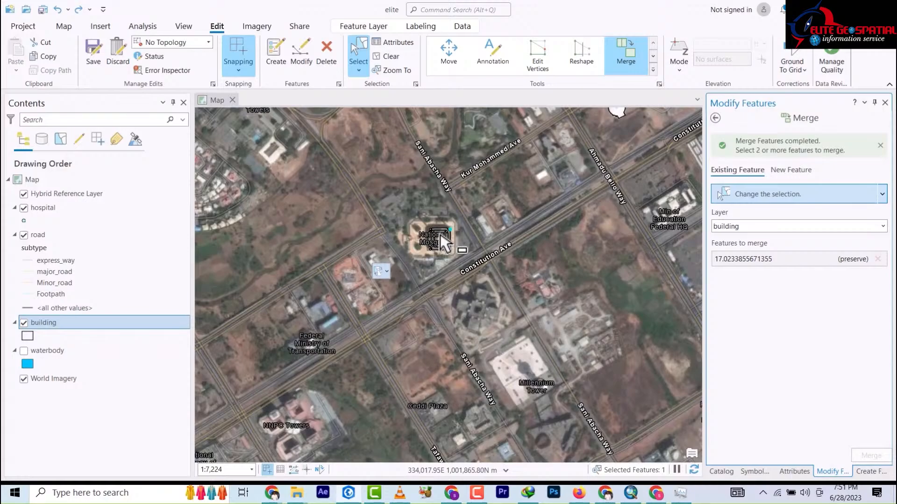
pyautogui.scroll(5, 444, 243)
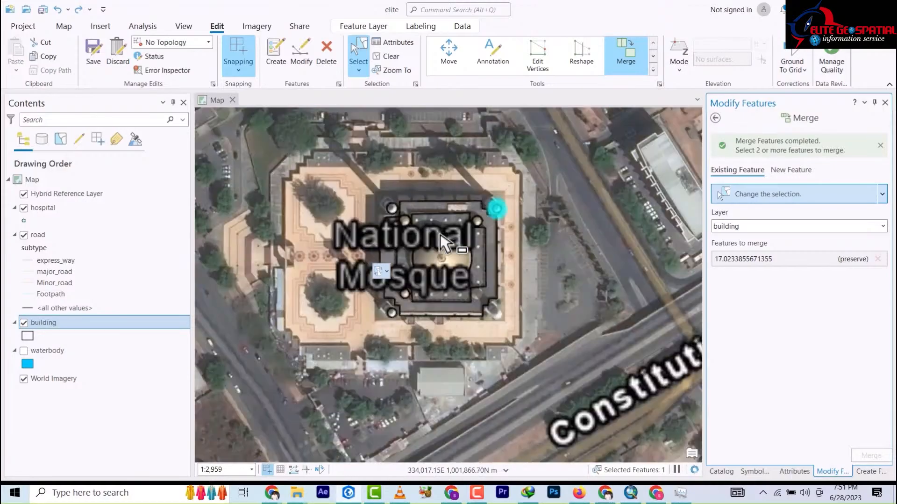
pyautogui.scroll(-3, 441, 236)
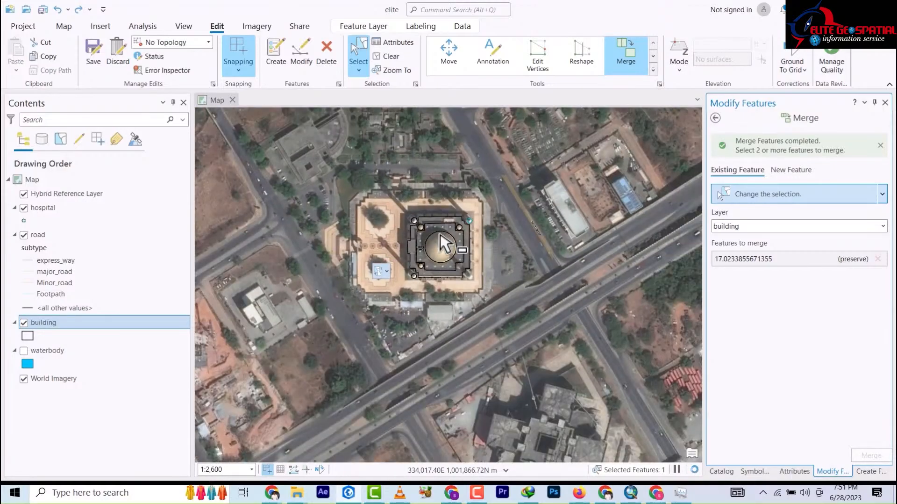
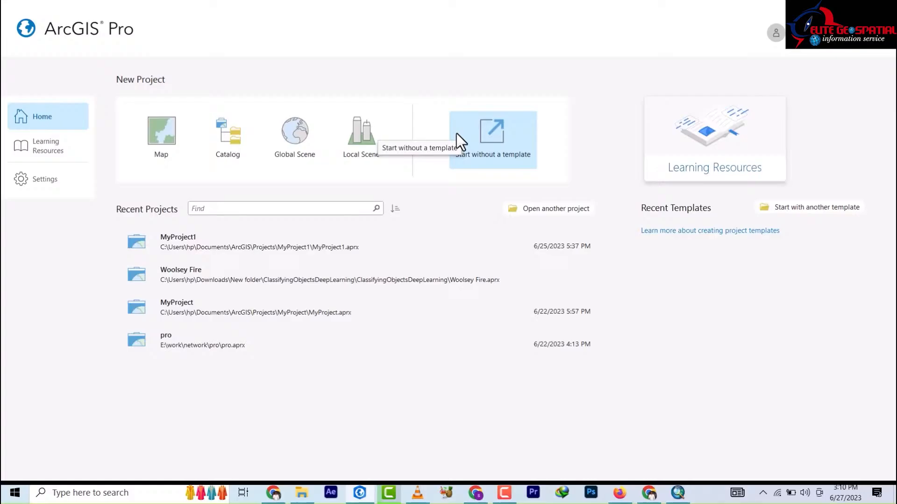
# Start a new project from the Map template and name it elite.
pyautogui.click(150, 135)
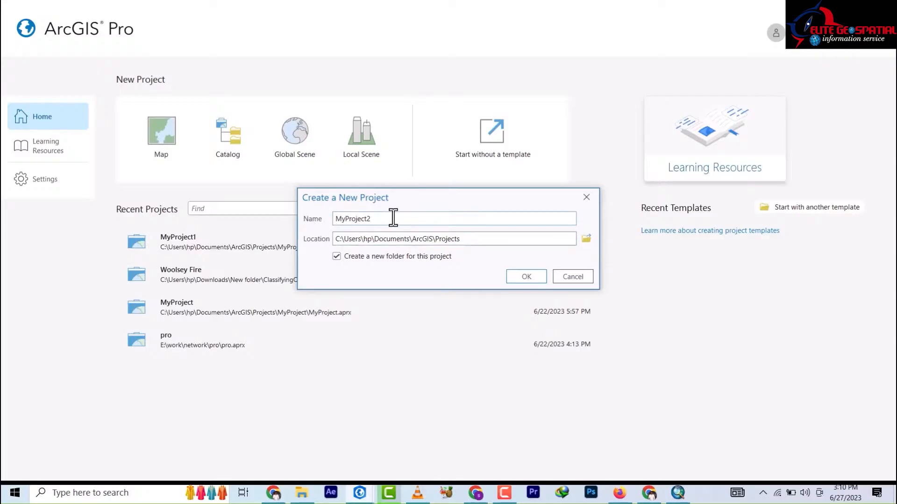
pyautogui.moveTo(387, 222); pyautogui.dragTo(313, 219)
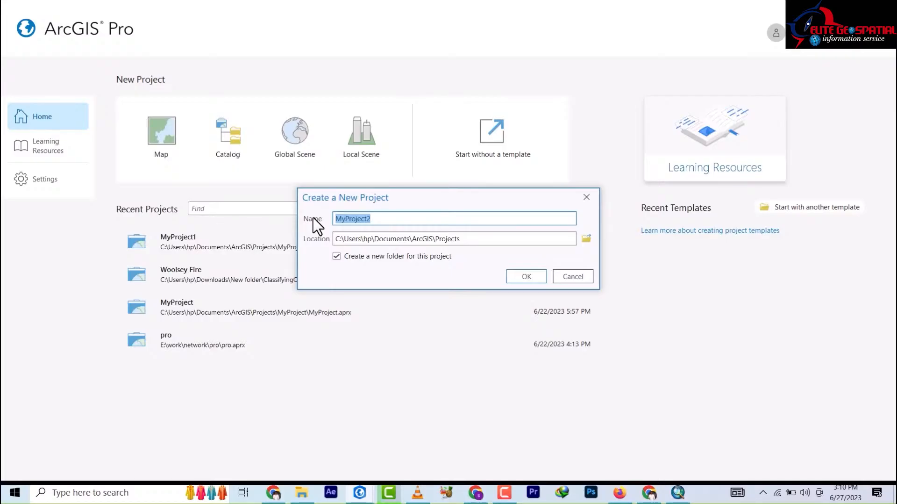
pyautogui.press('BackSpace')
pyautogui.write('e')
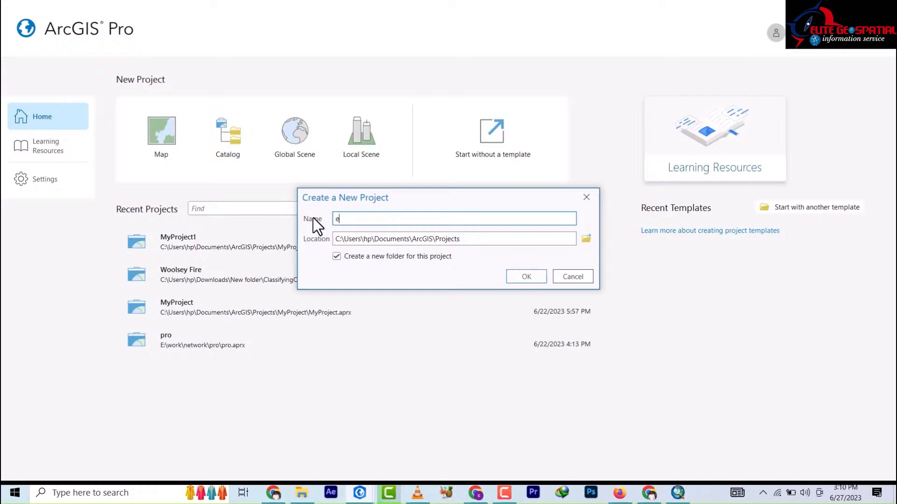
pyautogui.write('lite')
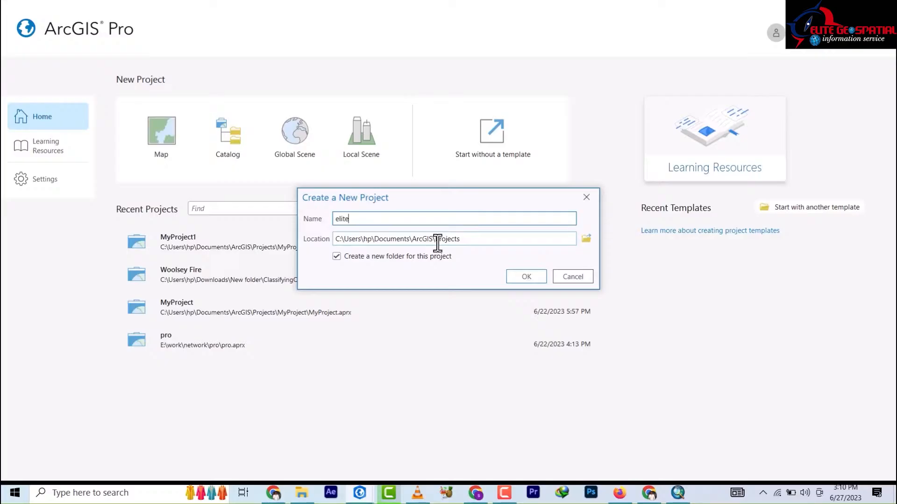
# Set the project location to the work folder on the SPAYSTUDIOS (E:) drive and create the project.
pyautogui.click(585, 239)
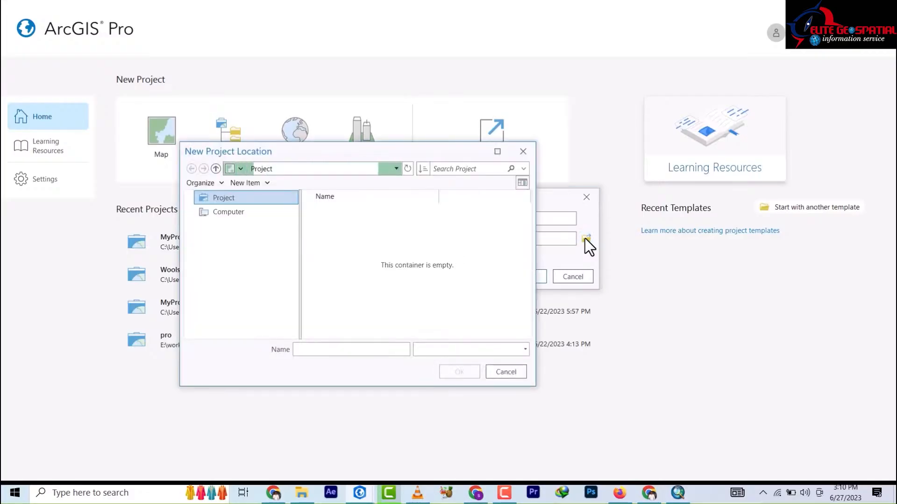
pyautogui.click(221, 213)
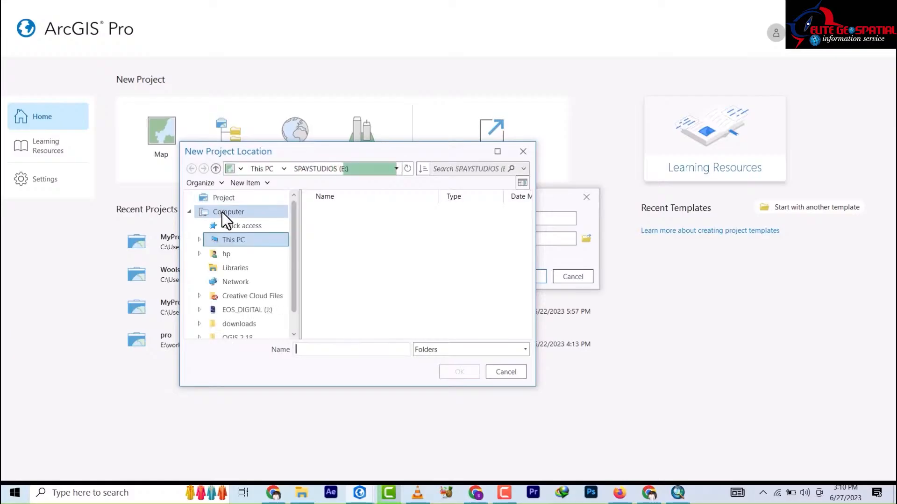
pyautogui.click(236, 240)
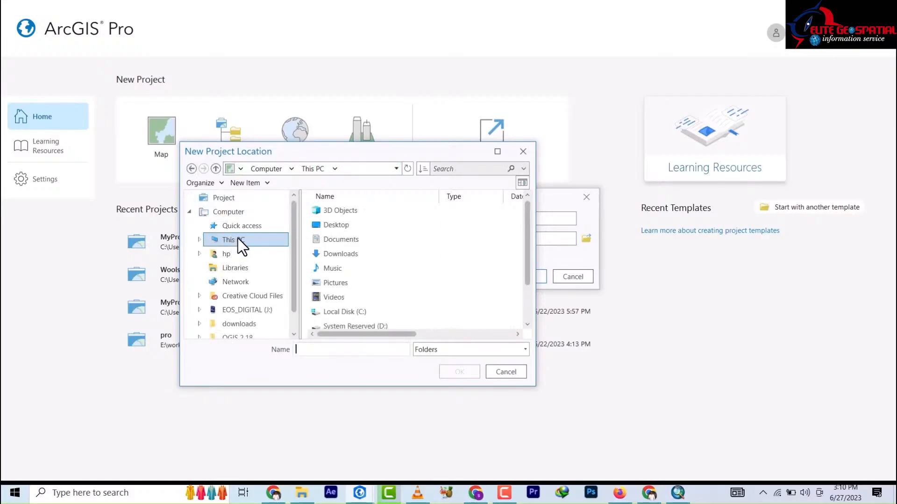
pyautogui.scroll(-1, 392, 304)
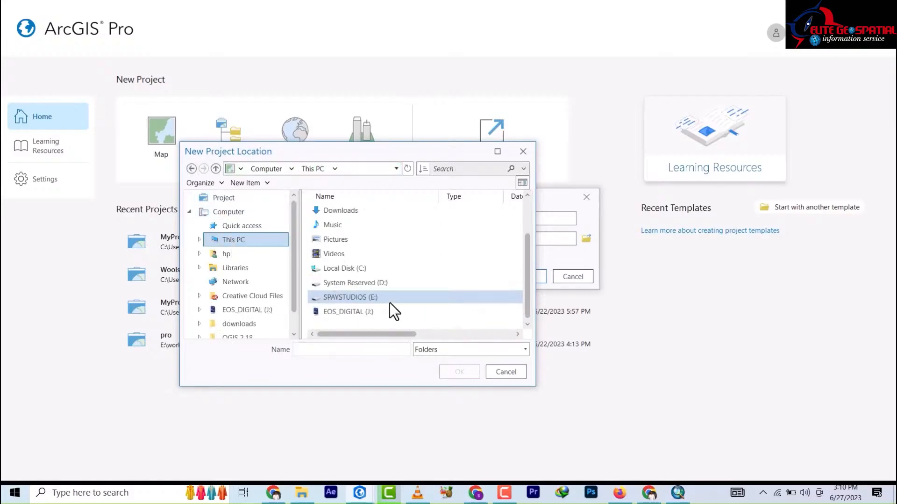
pyautogui.doubleClick(355, 298)
pyautogui.scroll(-1, 356, 304)
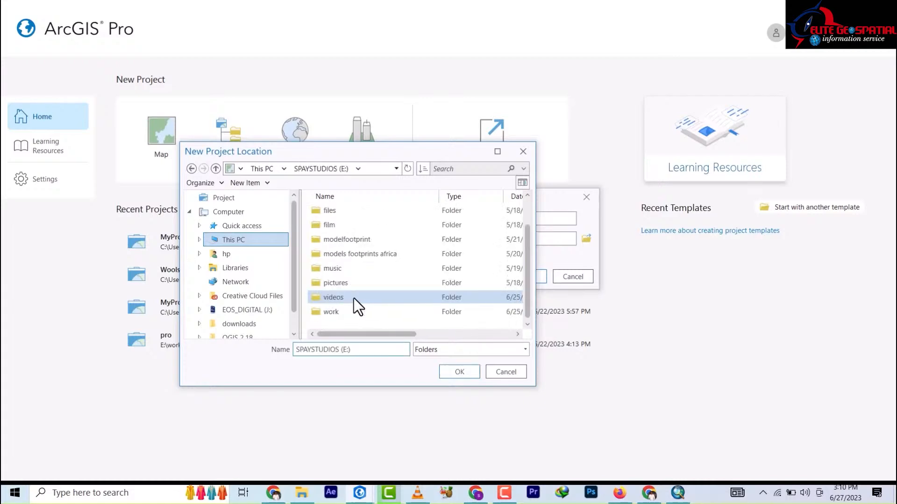
pyautogui.click(328, 313)
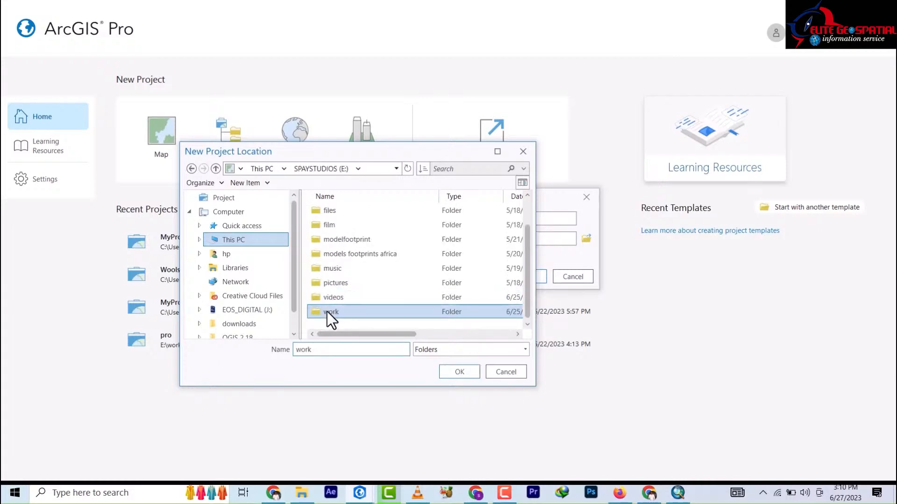
pyautogui.click(459, 372)
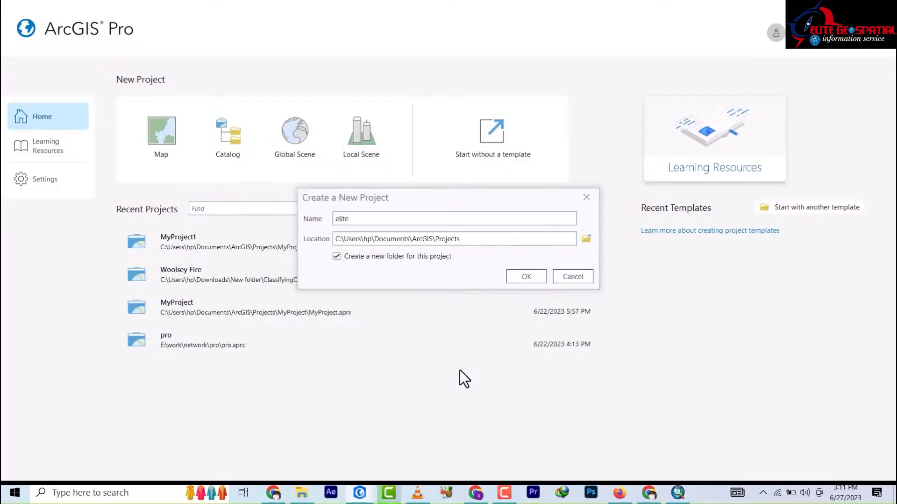
pyautogui.click(527, 276)
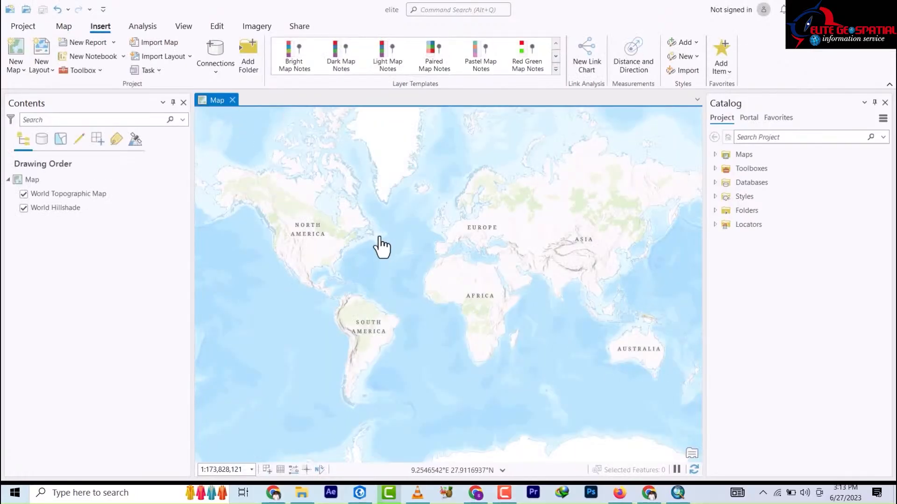
# Examine the new project's world basemap at several scales and the Explore tool's pop-up options.
pyautogui.scroll(-3, 370, 202)
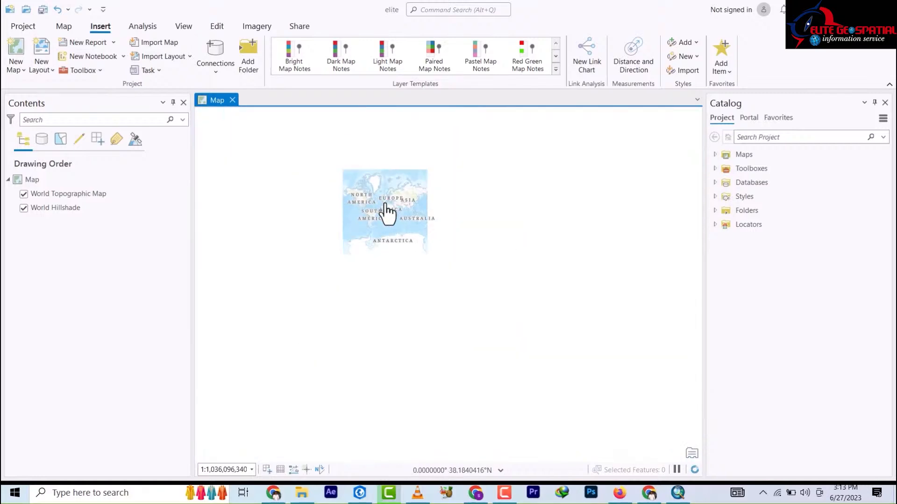
pyautogui.scroll(4, 386, 211)
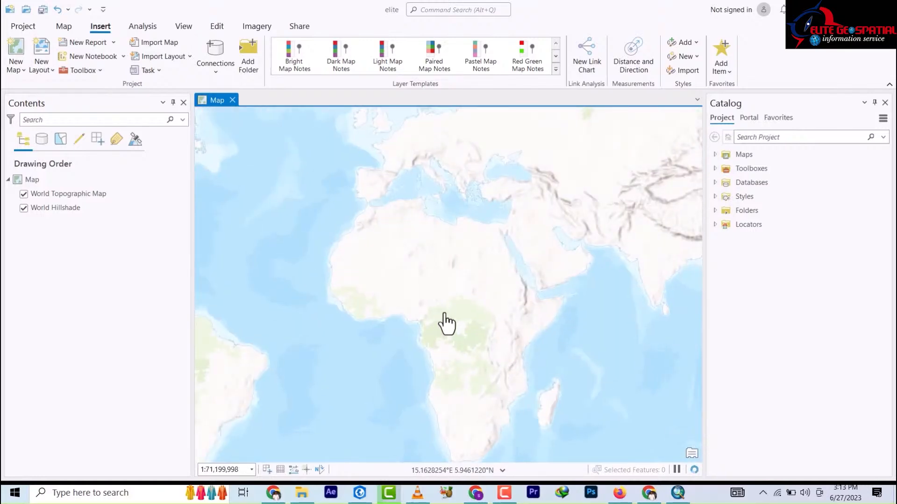
pyautogui.scroll(-3, 448, 320)
pyautogui.scroll(3, 448, 320)
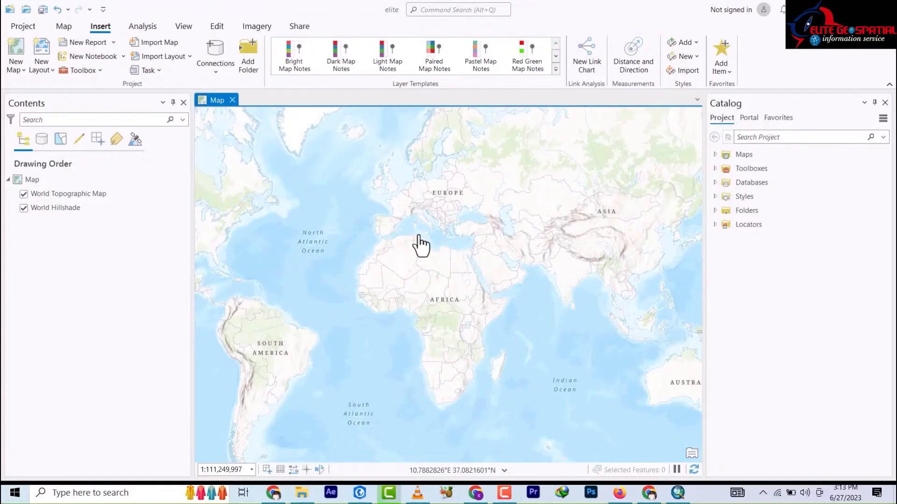
pyautogui.click(63, 28)
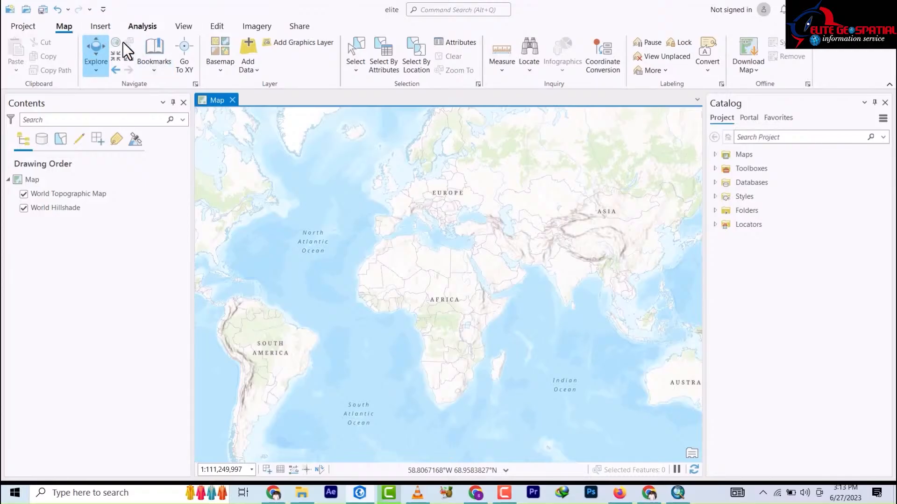
pyautogui.click(99, 26)
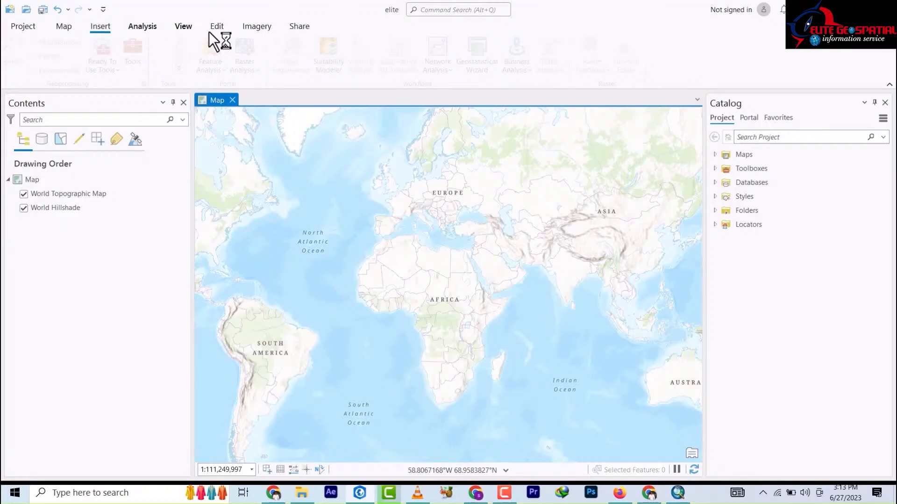
pyautogui.click(60, 26)
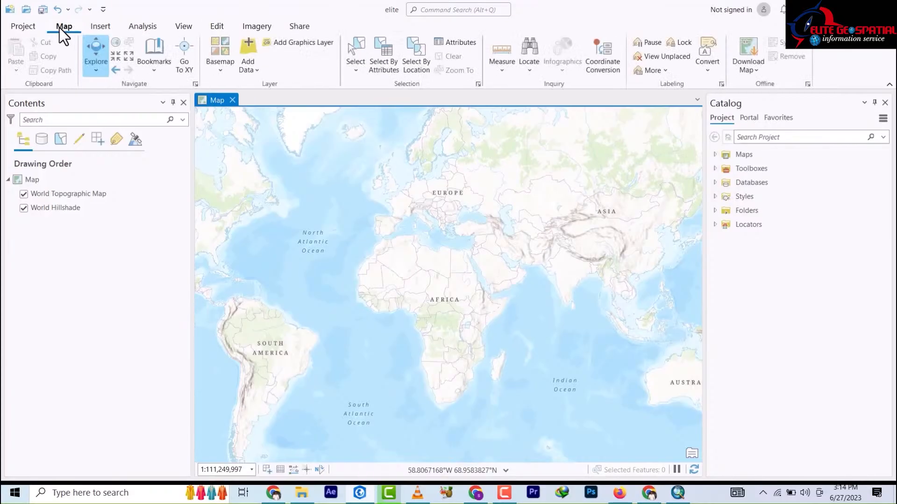
pyautogui.click(96, 73)
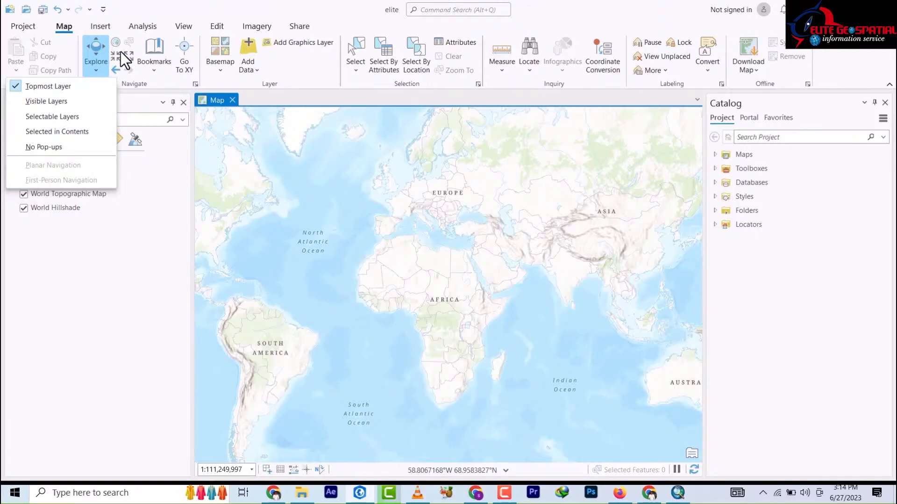
pyautogui.click(227, 15)
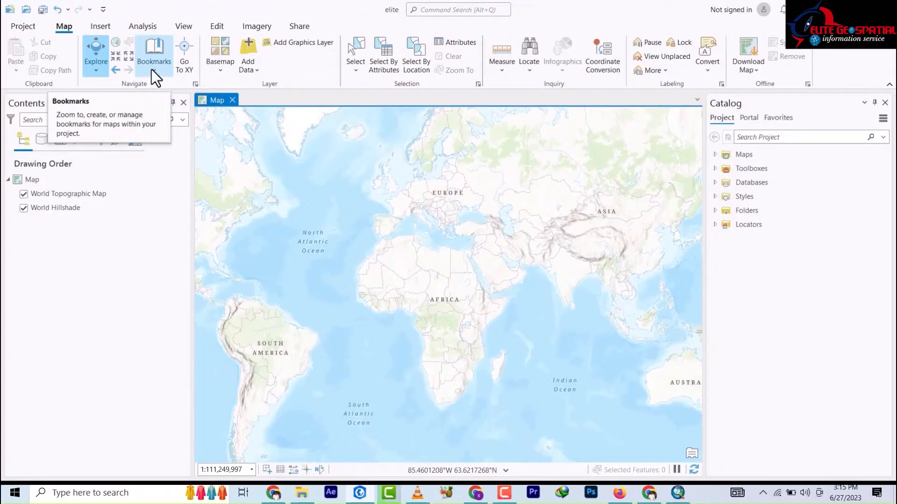
# Use Go To XY to pan the map to longitude 7.22 and latitude 9.34 in decimal degrees.
pyautogui.click(185, 73)
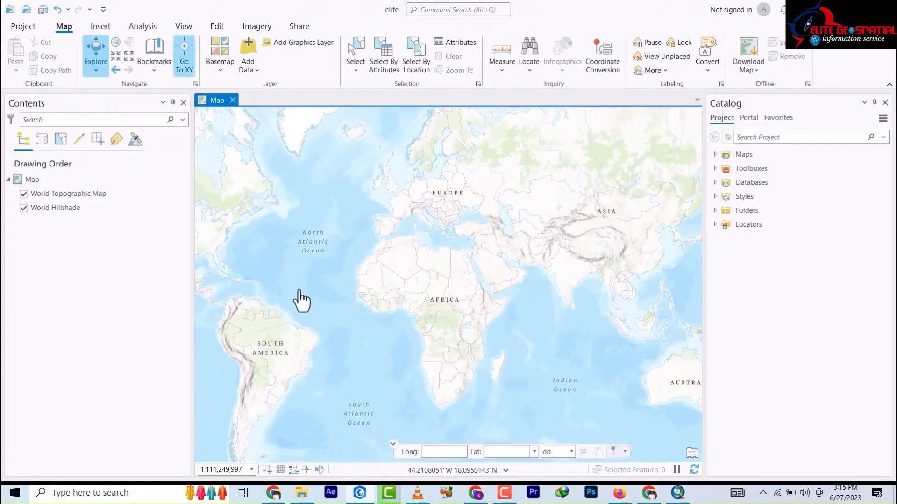
pyautogui.click(441, 456)
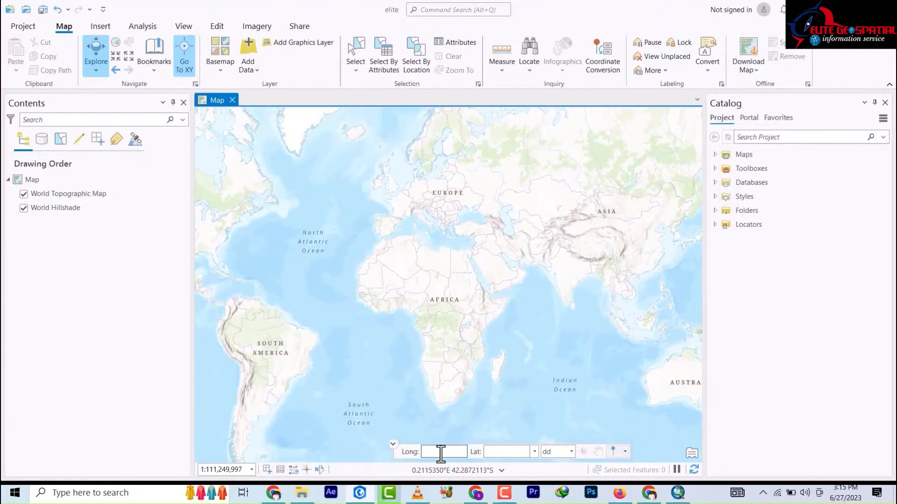
pyautogui.write('7.22')
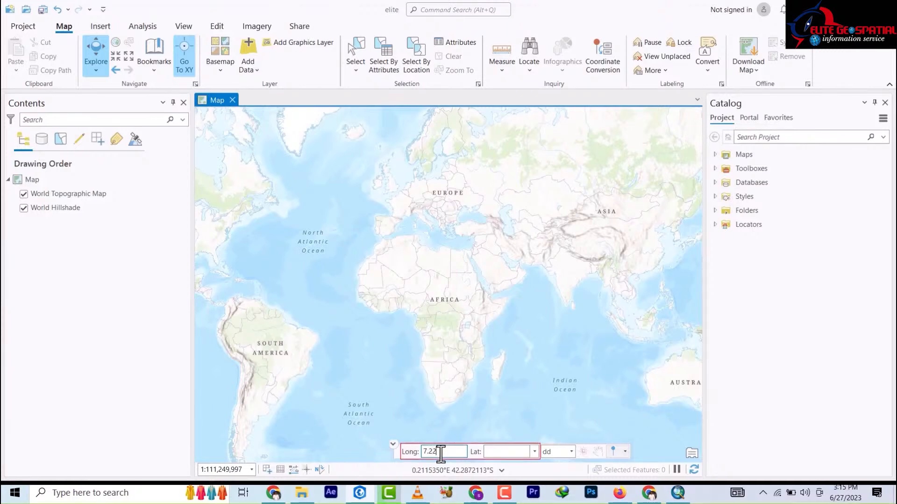
pyautogui.click(504, 451)
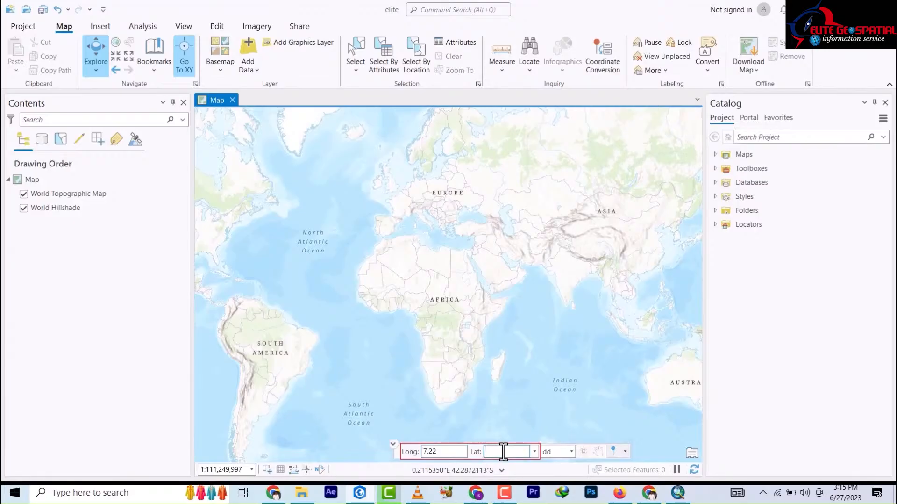
pyautogui.write('9.')
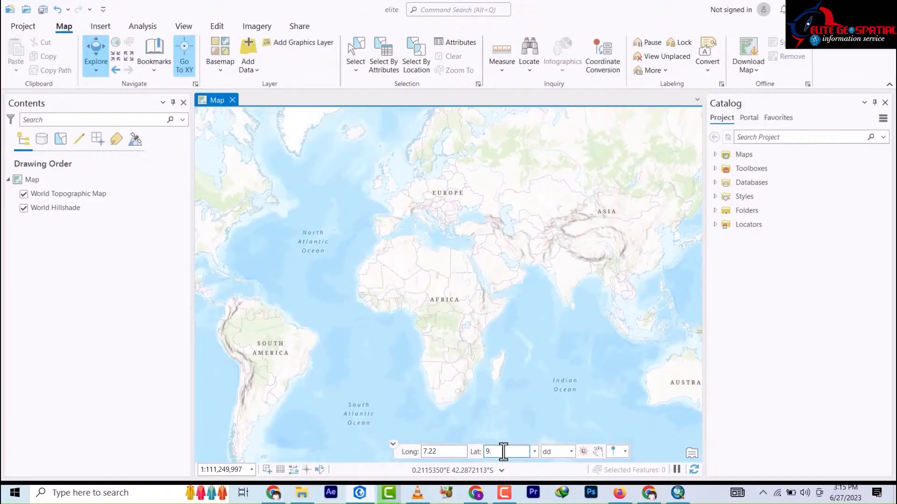
pyautogui.press('BackSpace')
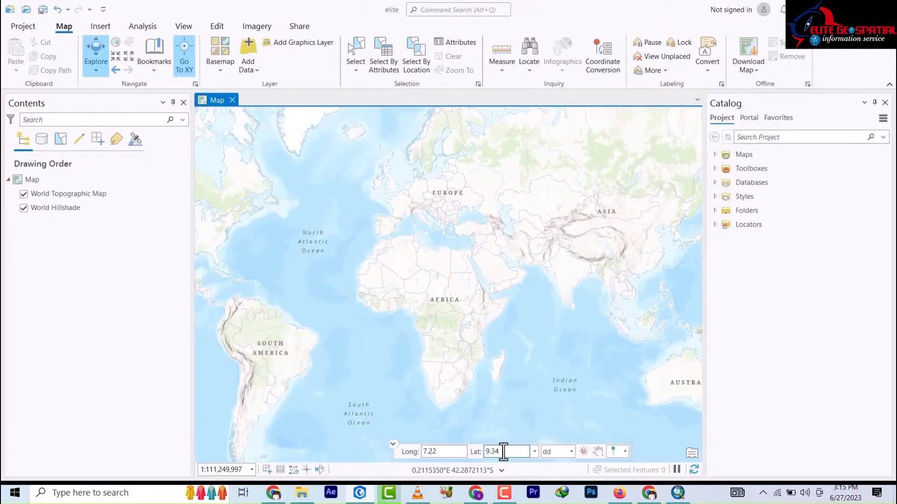
pyautogui.write('.34')
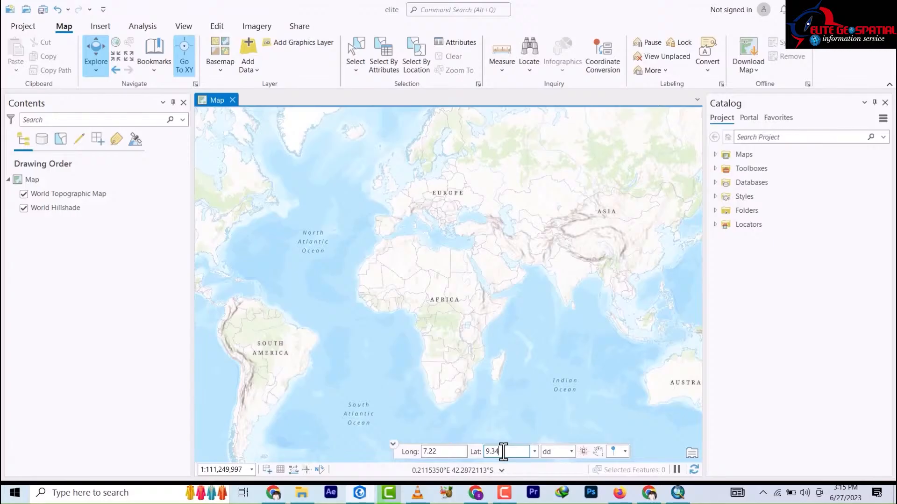
pyautogui.press('Return')
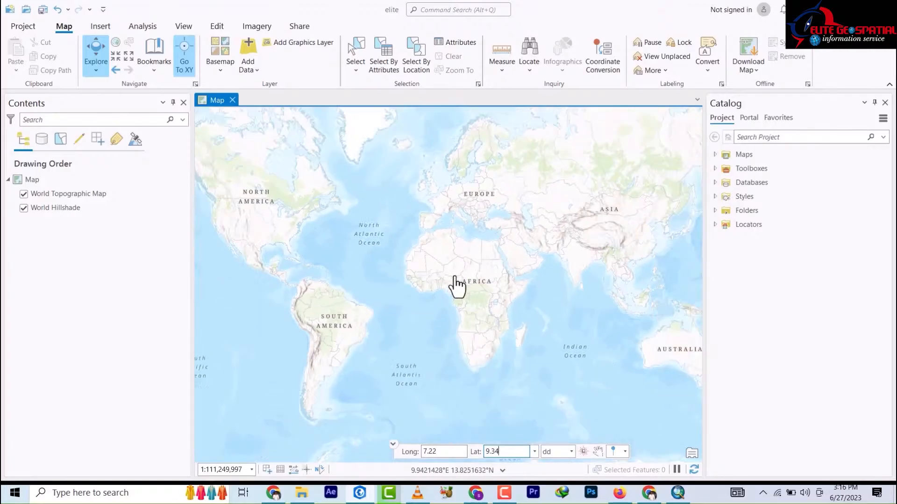
# Examine the topographic basemap of Nigeria at several scales, around Keffi, Nassarawa, Doma and the area near Lafia and Makurdi.
pyautogui.scroll(10, 456, 286)
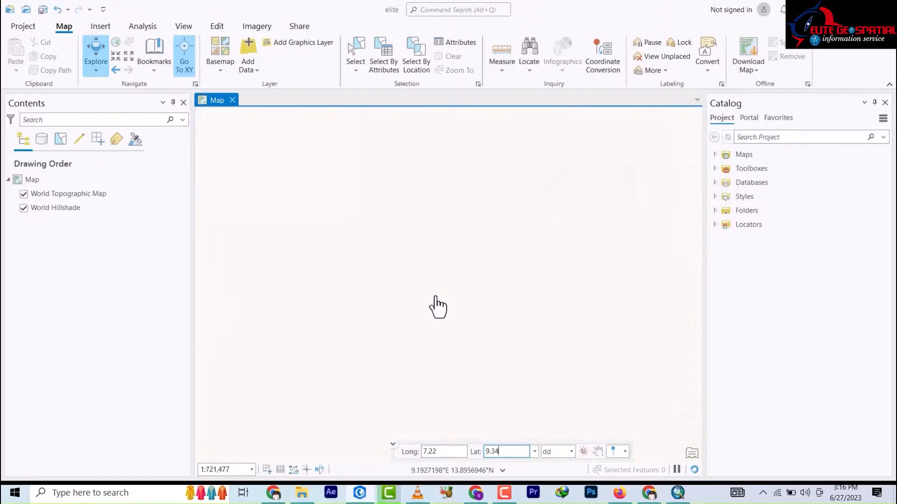
pyautogui.scroll(4, 435, 256)
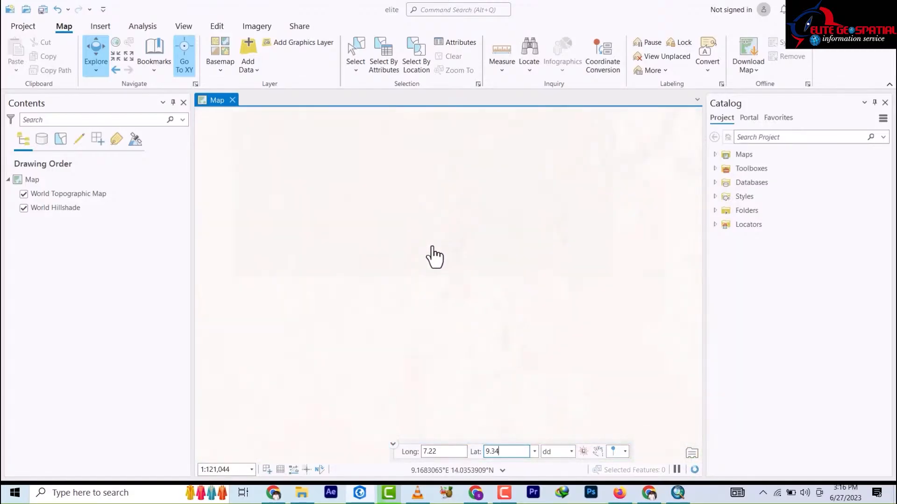
pyautogui.scroll(-8, 431, 257)
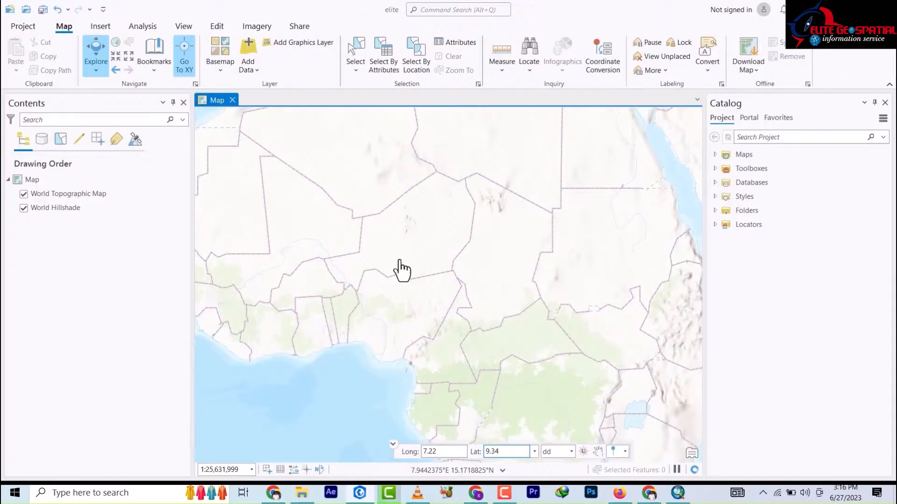
pyautogui.scroll(3, 402, 356)
pyautogui.scroll(3, 407, 350)
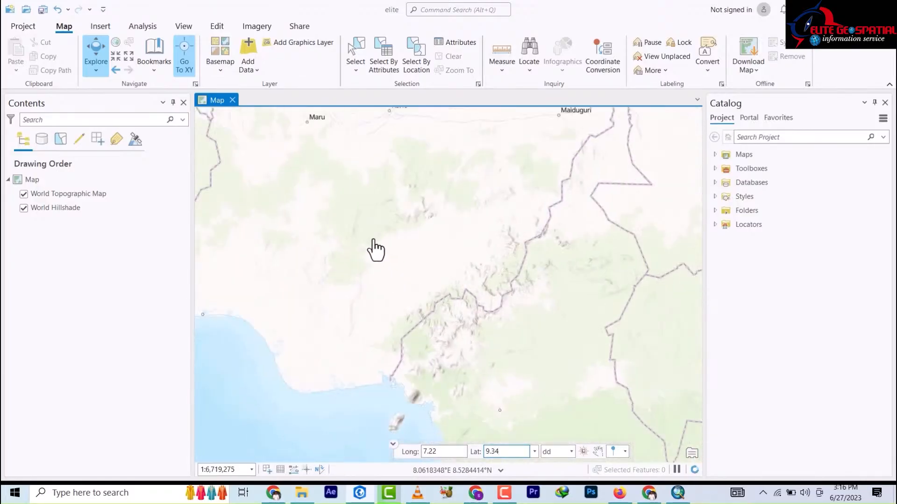
pyautogui.scroll(-3, 384, 239)
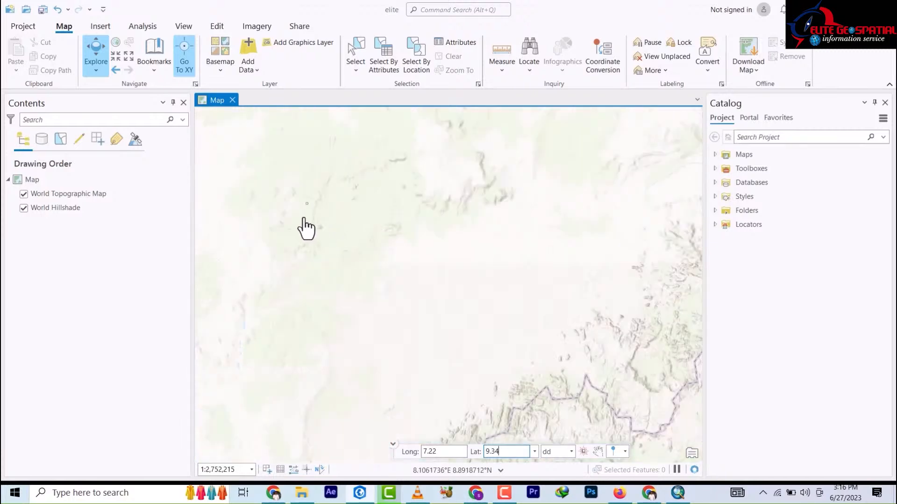
pyautogui.scroll(5, 306, 210)
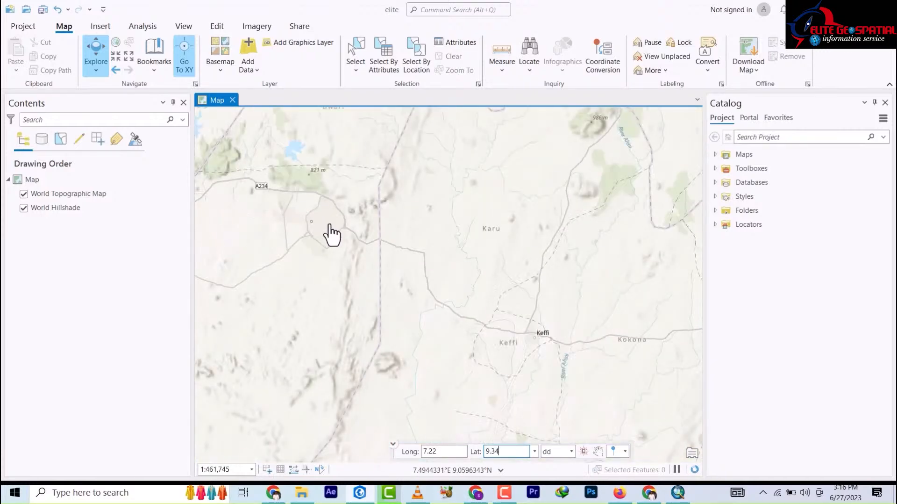
pyautogui.moveTo(401, 282); pyautogui.dragTo(367, 154)
pyautogui.moveTo(413, 351); pyautogui.dragTo(355, 345)
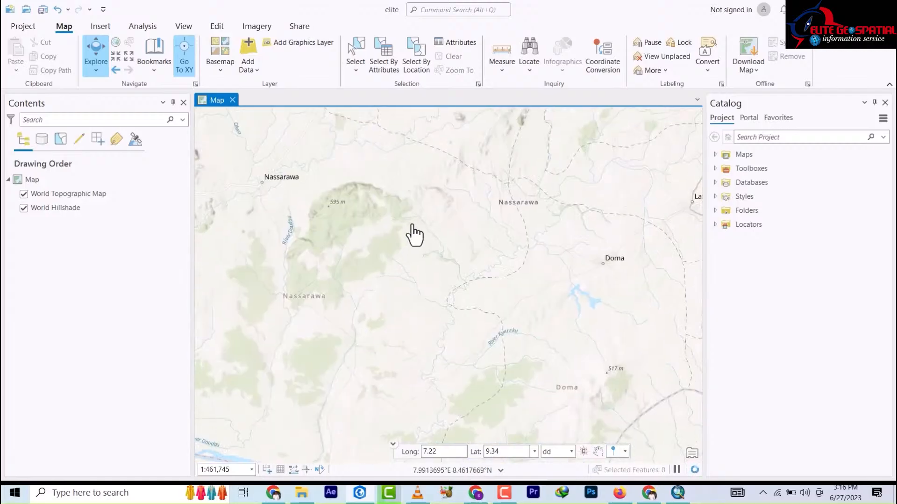
pyautogui.moveTo(411, 233); pyautogui.dragTo(394, 330)
pyautogui.moveTo(410, 216); pyautogui.dragTo(481, 356)
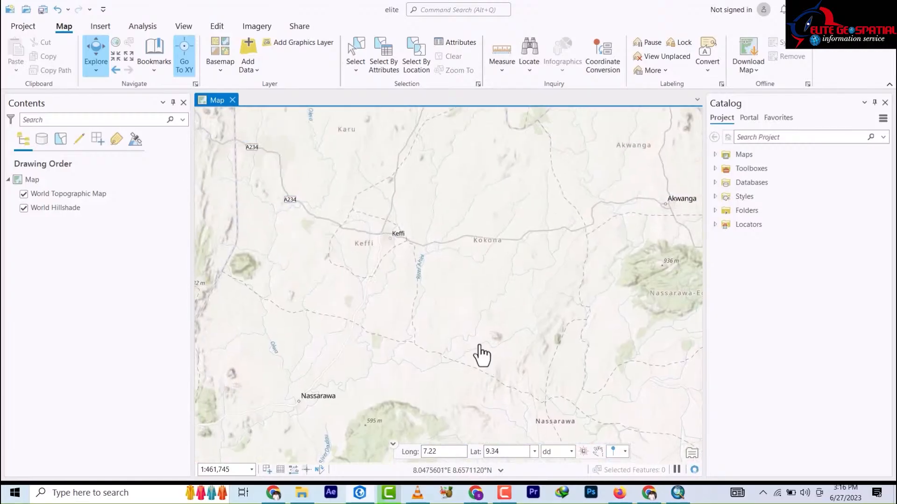
pyautogui.moveTo(419, 232); pyautogui.dragTo(335, 213)
pyautogui.moveTo(405, 227); pyautogui.dragTo(318, 190)
pyautogui.moveTo(488, 289); pyautogui.dragTo(424, 234)
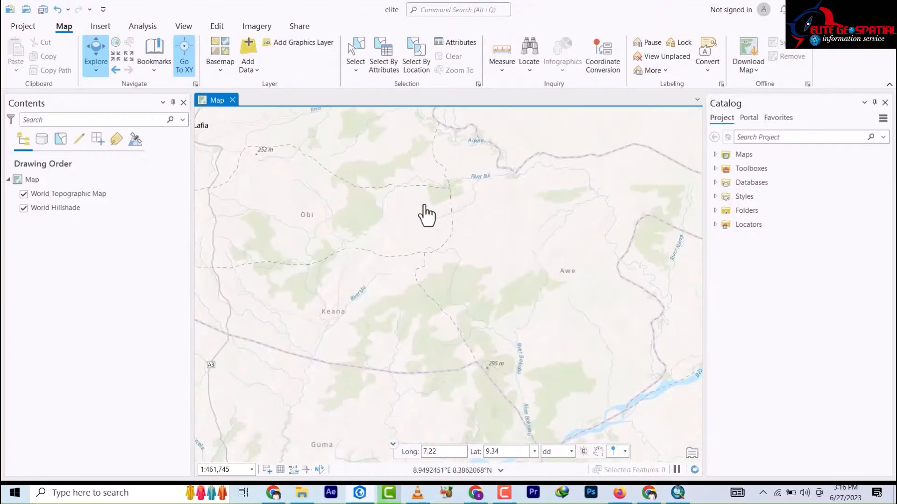
pyautogui.scroll(-3, 424, 215)
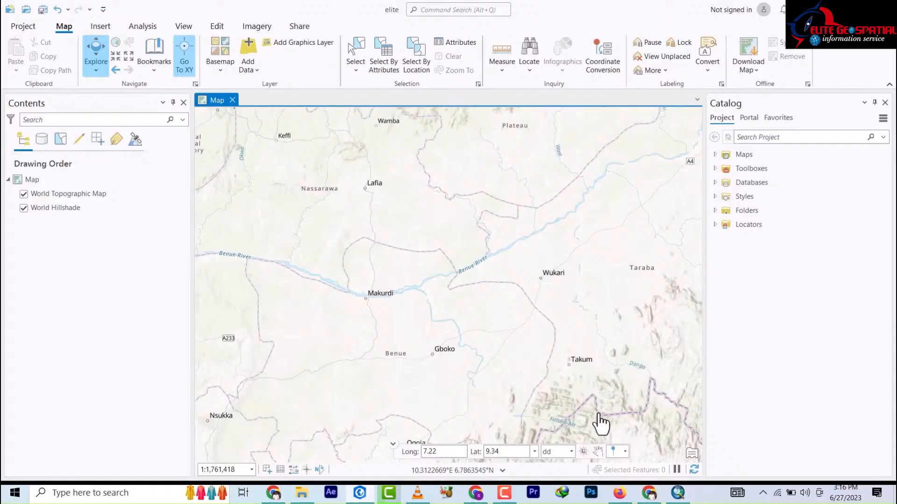
# Mark the entered Go To XY coordinates, longitude 7.22 and latitude 9.34, on the map with a point graphic.
pyautogui.click(626, 451)
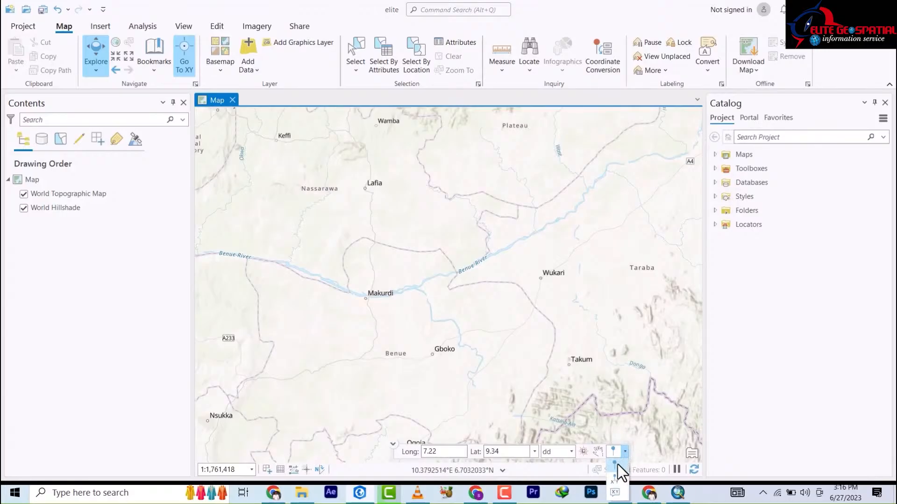
pyautogui.click(616, 464)
pyautogui.scroll(3, 478, 251)
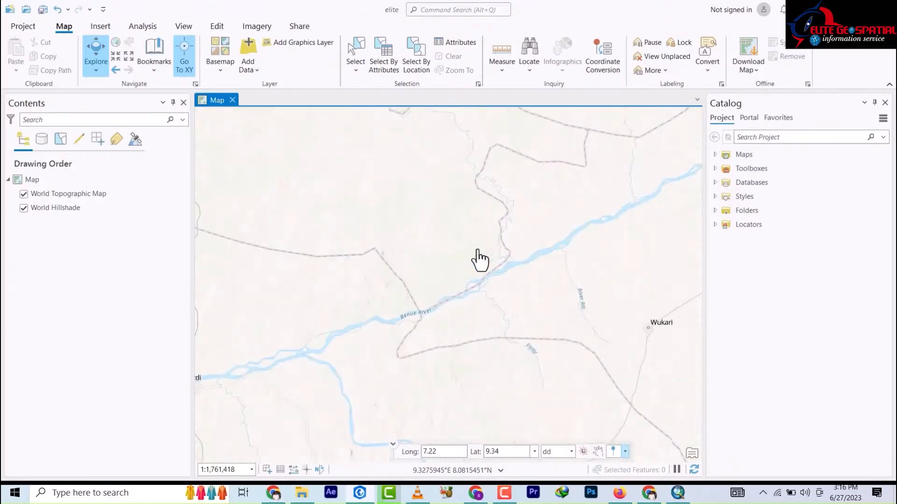
pyautogui.scroll(-5, 479, 251)
pyautogui.scroll(-5, 481, 260)
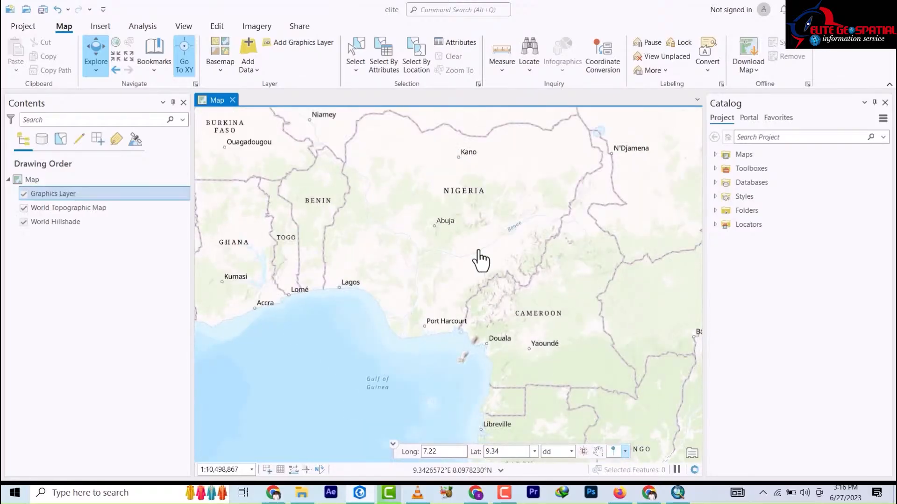
pyautogui.press('Return')
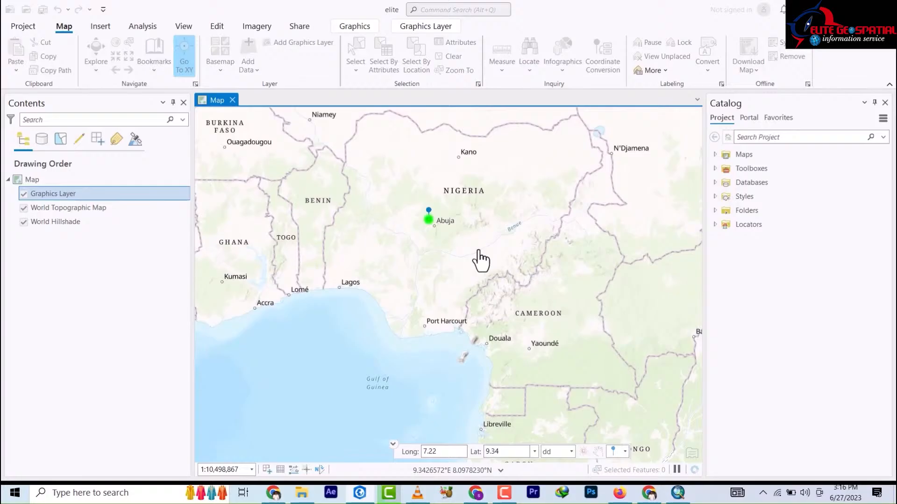
pyautogui.scroll(4, 429, 228)
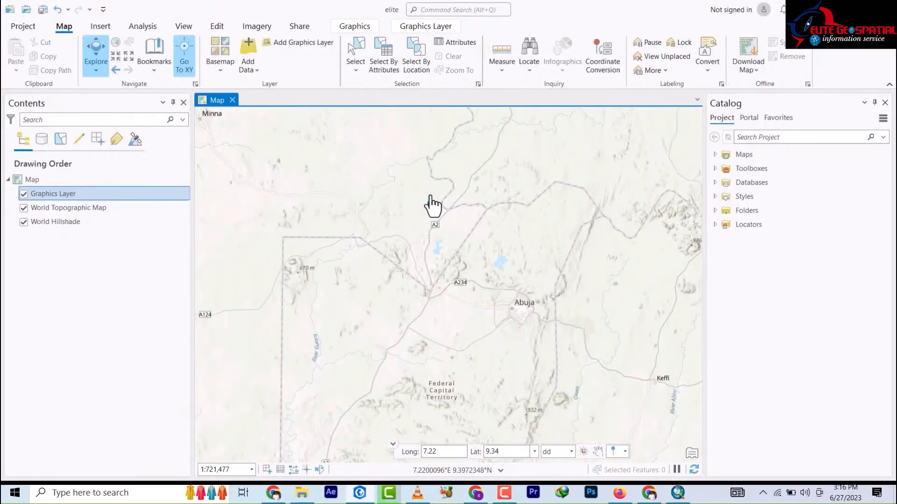
pyautogui.scroll(2, 432, 208)
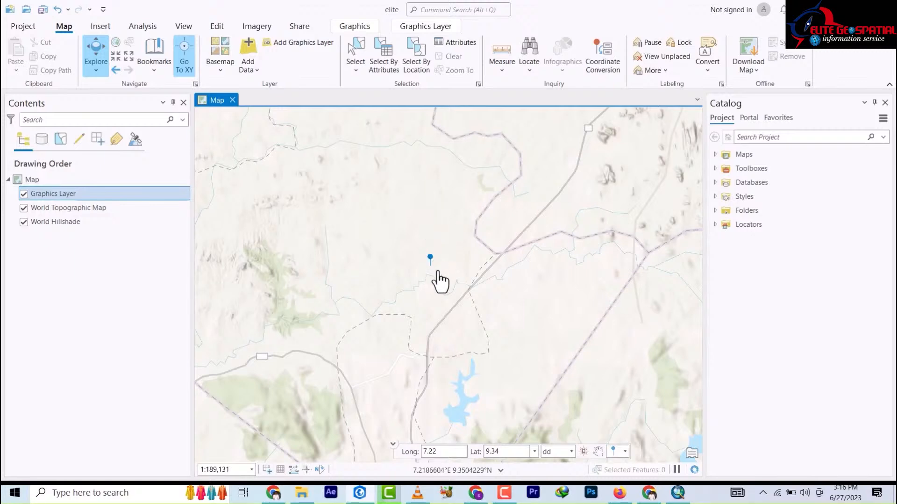
pyautogui.scroll(2, 437, 273)
pyautogui.scroll(2, 439, 280)
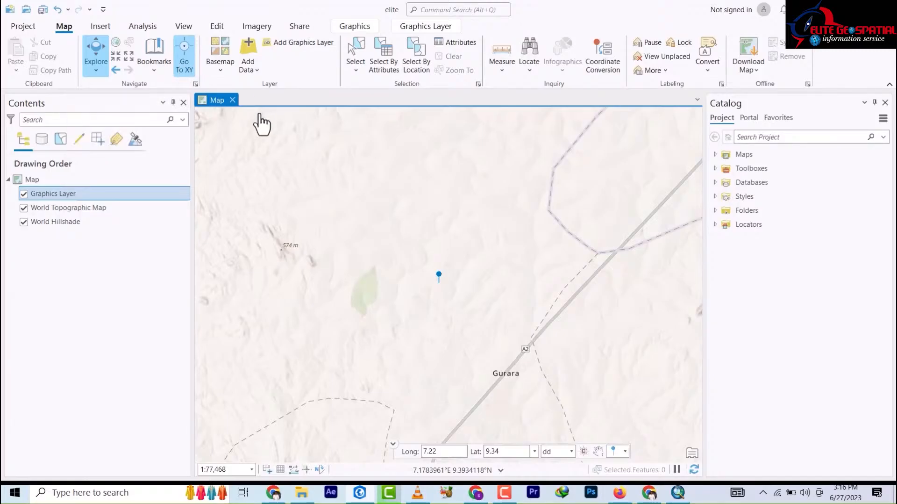
# Browse the available basemaps and switch the map's basemap to Imagery Hybrid.
pyautogui.click(218, 71)
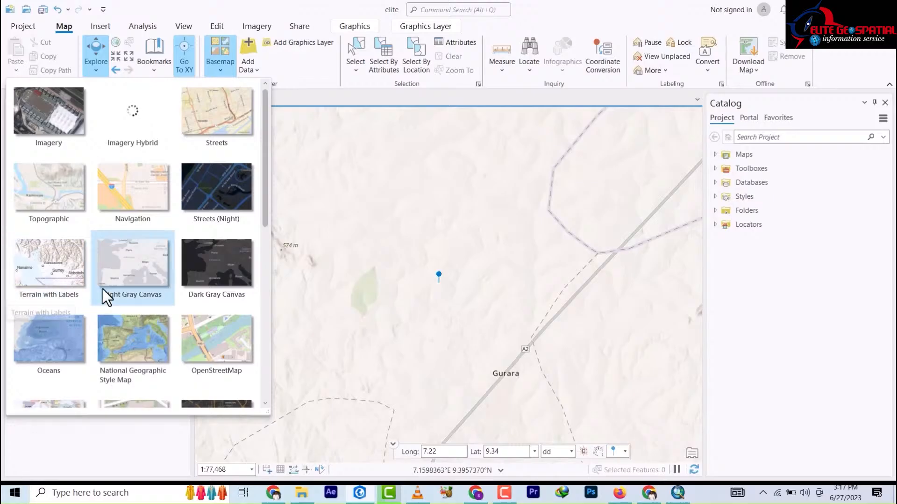
pyautogui.scroll(-3, 96, 350)
pyautogui.scroll(-8, 120, 311)
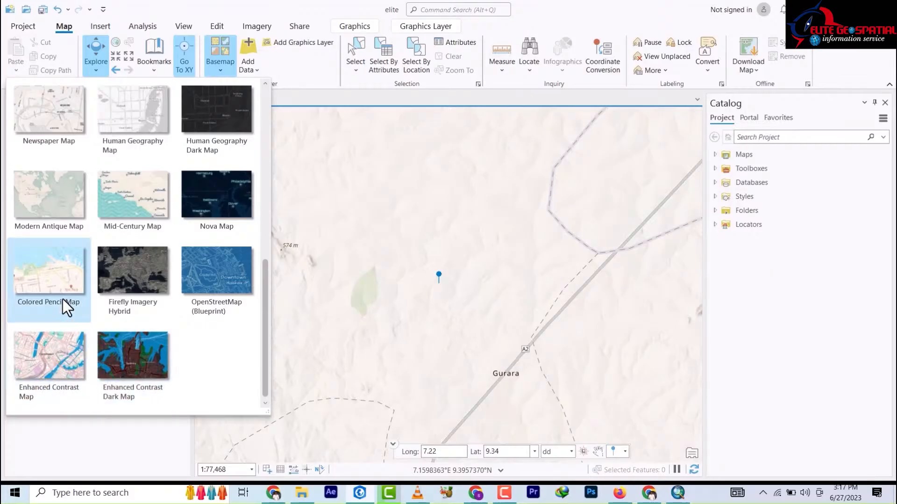
pyautogui.scroll(8, 66, 306)
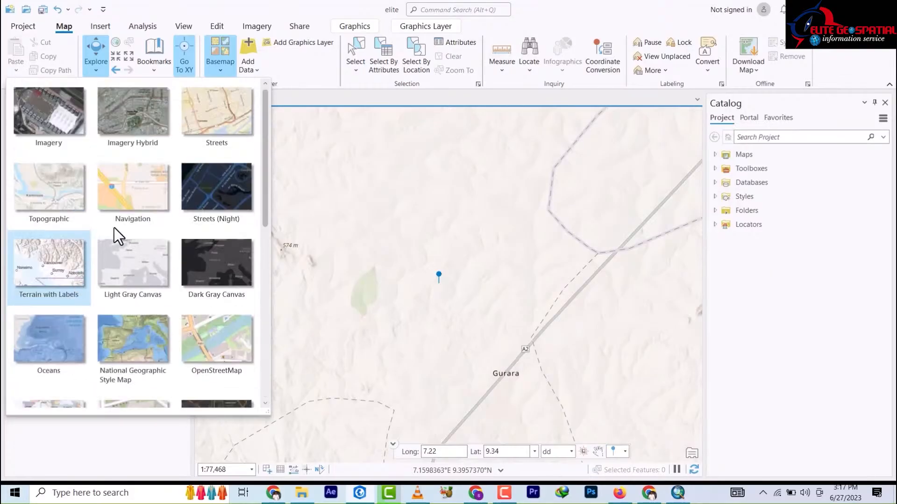
pyautogui.click(133, 117)
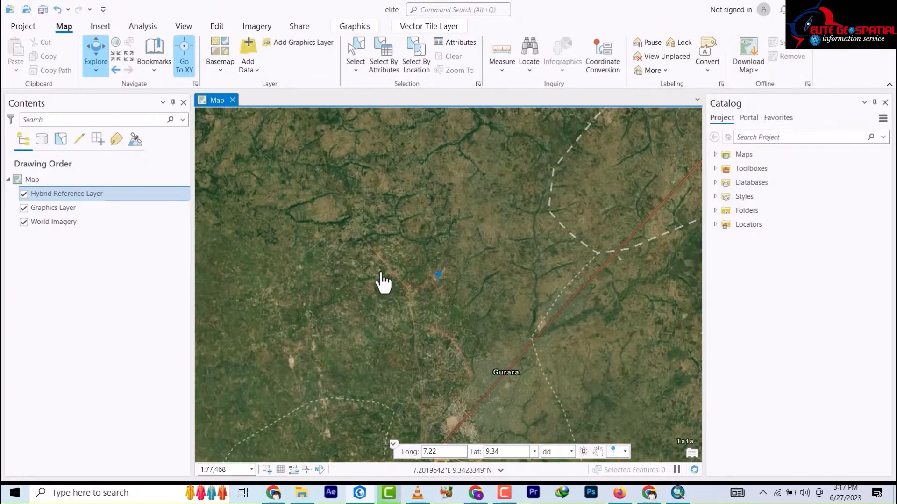
# Examine the satellite imagery around the marked point and Gurara at close, regional and country scales.
pyautogui.scroll(2, 383, 276)
pyautogui.scroll(4, 385, 271)
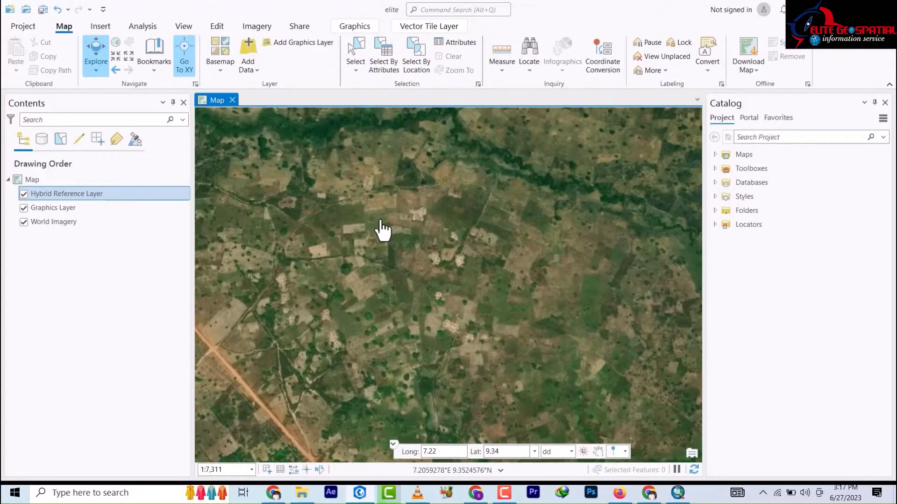
pyautogui.scroll(-10, 369, 231)
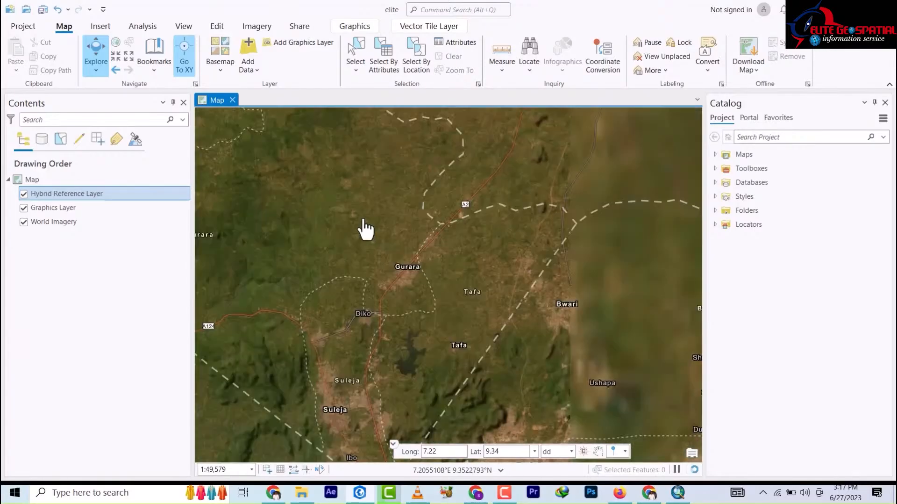
pyautogui.scroll(5, 361, 268)
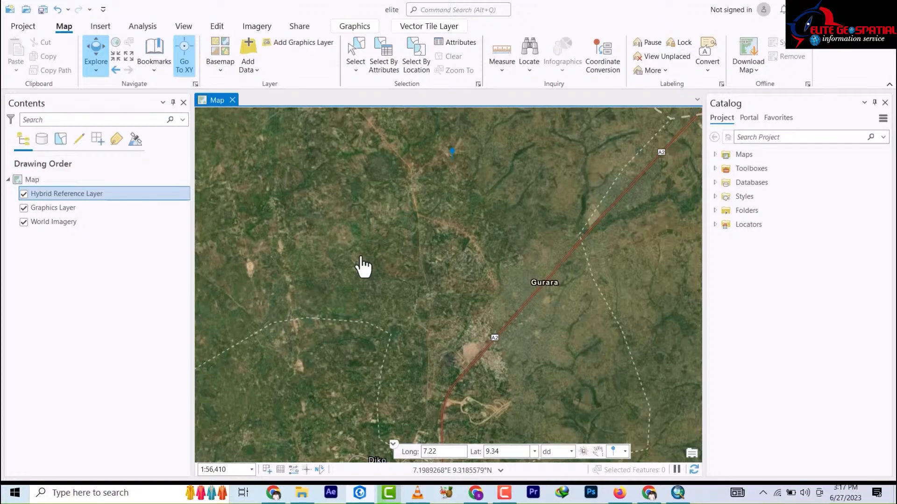
pyautogui.scroll(-8, 364, 266)
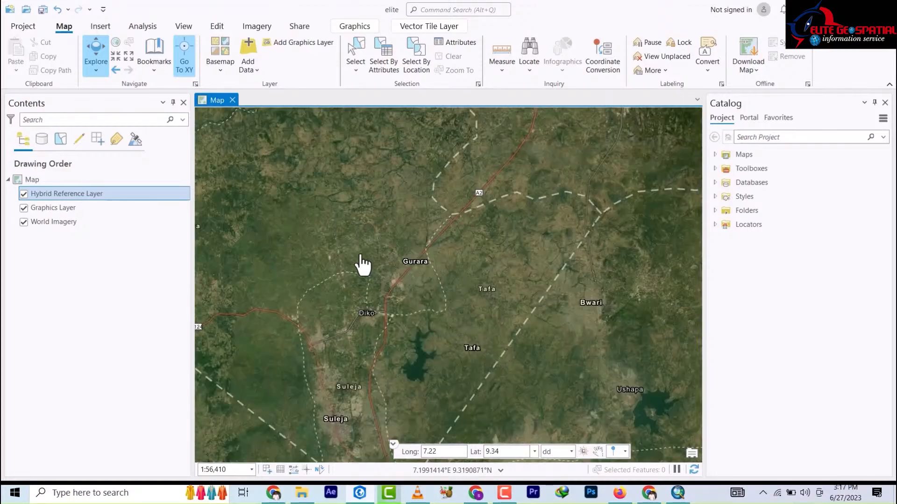
pyautogui.scroll(-3, 355, 253)
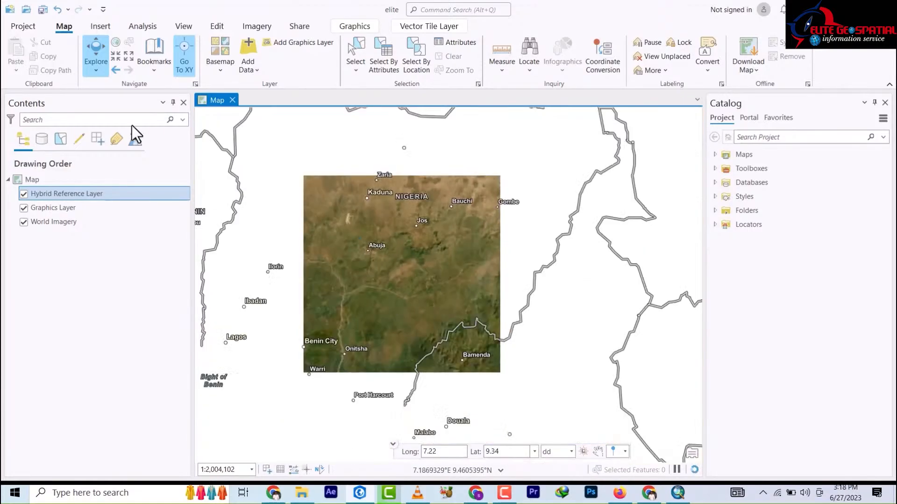
# Change the map's basemap to OpenStreetMap.
pyautogui.click(223, 74)
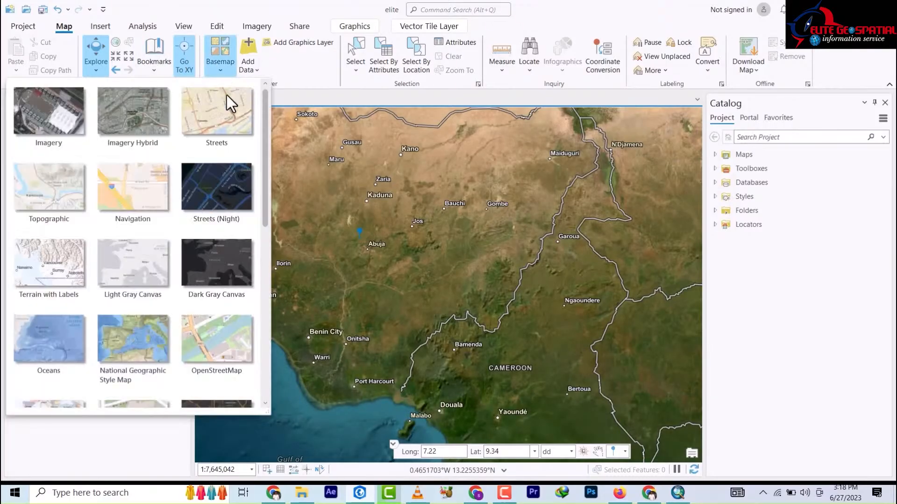
pyautogui.scroll(-1, 217, 331)
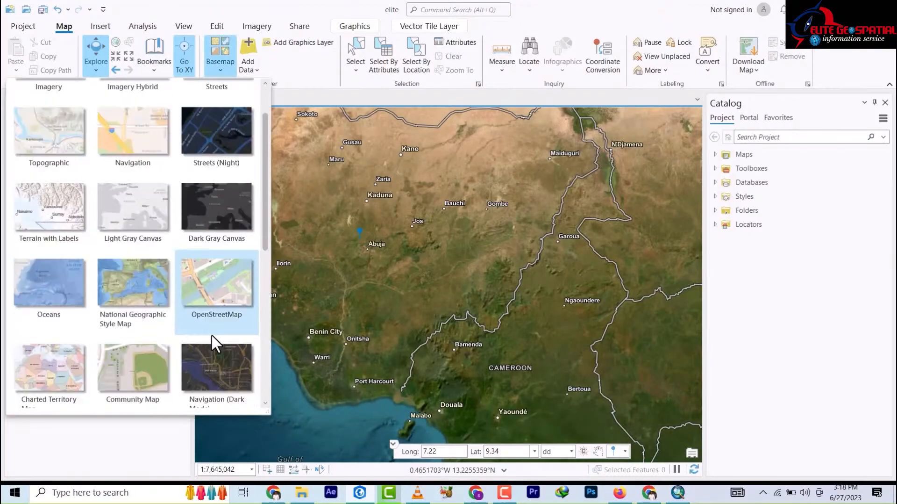
pyautogui.click(212, 270)
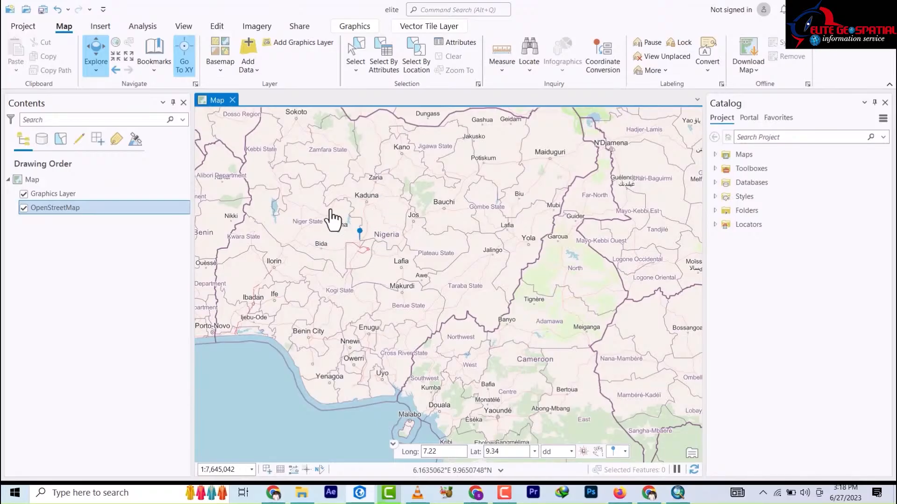
# Examine the buildings, roads and land use that OpenStreetMap shows around Hanwa, Zaria GRA and Sokoto Road in Zaria.
pyautogui.scroll(1, 370, 177)
pyautogui.scroll(10, 372, 184)
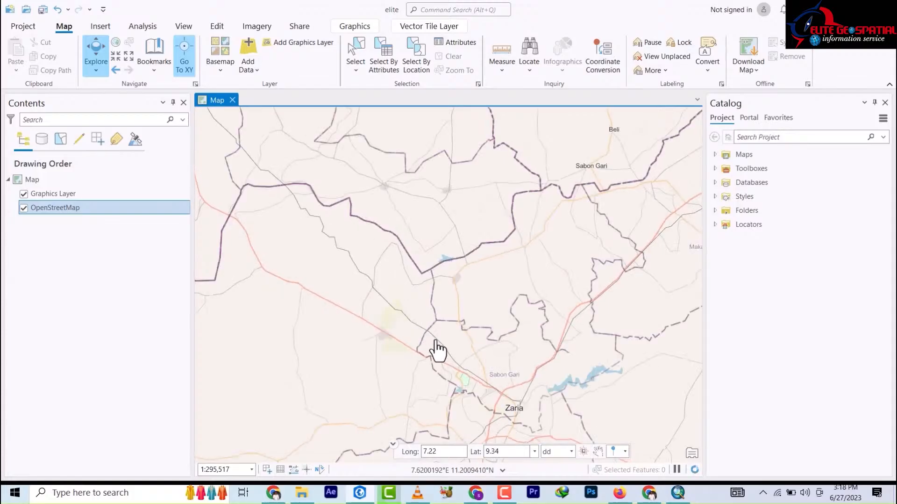
pyautogui.moveTo(481, 381); pyautogui.dragTo(365, 238)
pyautogui.scroll(12, 390, 271)
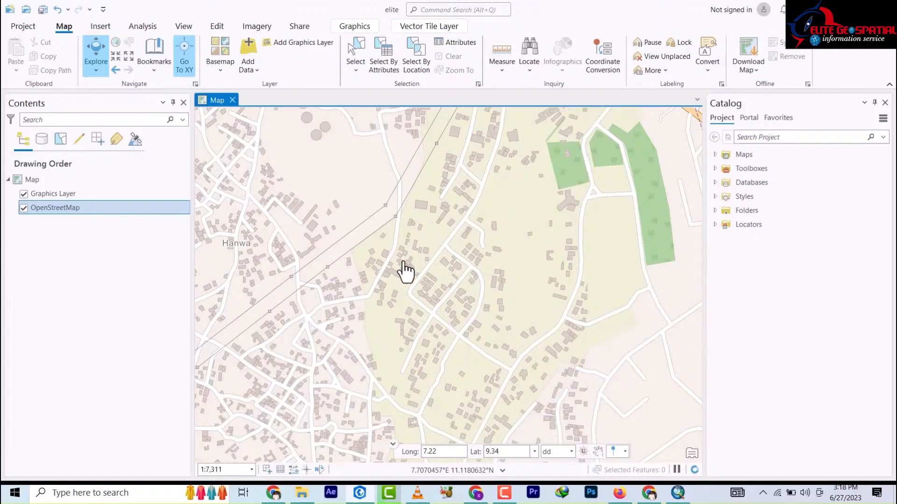
pyautogui.scroll(-3, 475, 250)
pyautogui.scroll(-5, 455, 265)
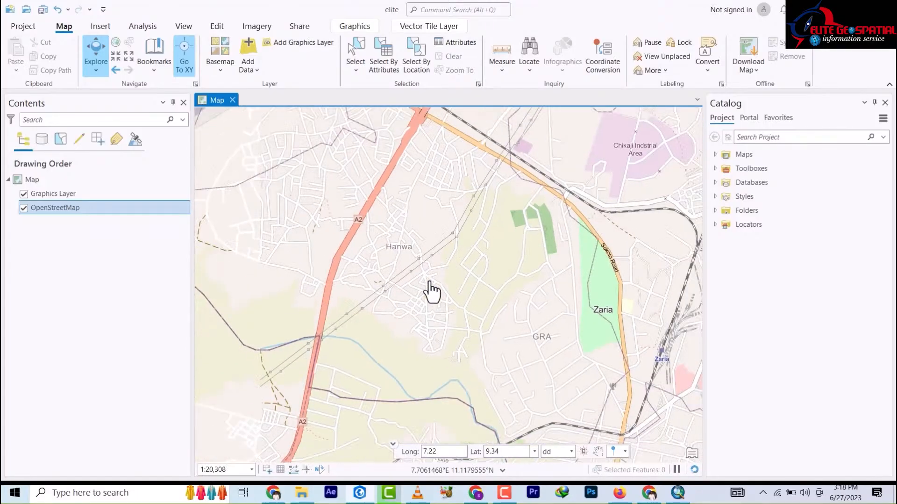
pyautogui.moveTo(432, 341); pyautogui.dragTo(419, 298)
pyautogui.moveTo(434, 229); pyautogui.dragTo(353, 277)
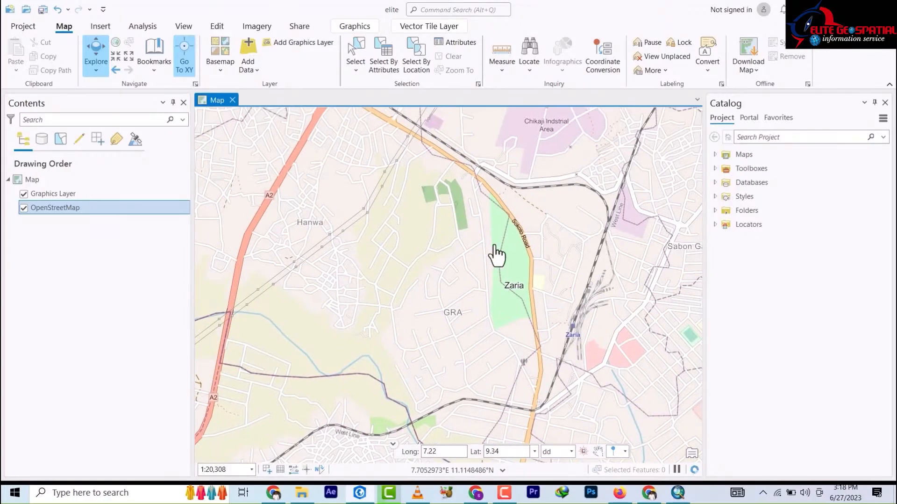
pyautogui.scroll(4, 526, 232)
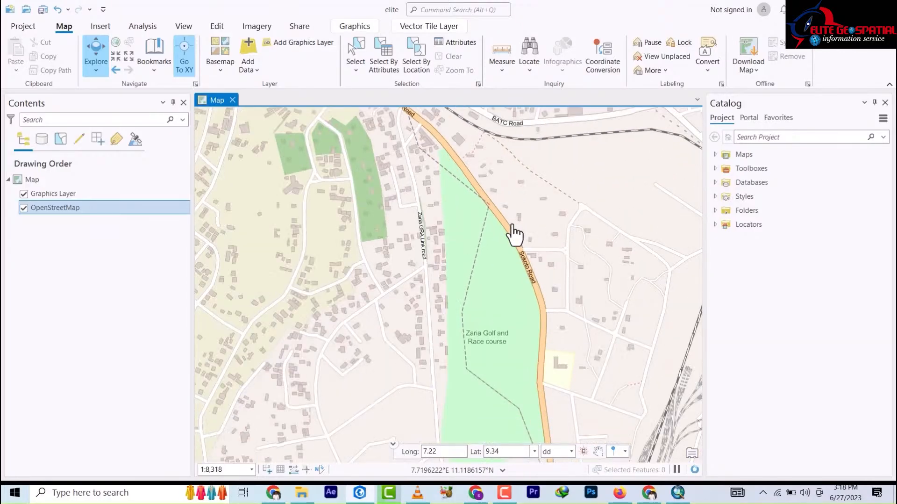
pyautogui.moveTo(509, 216); pyautogui.dragTo(524, 312)
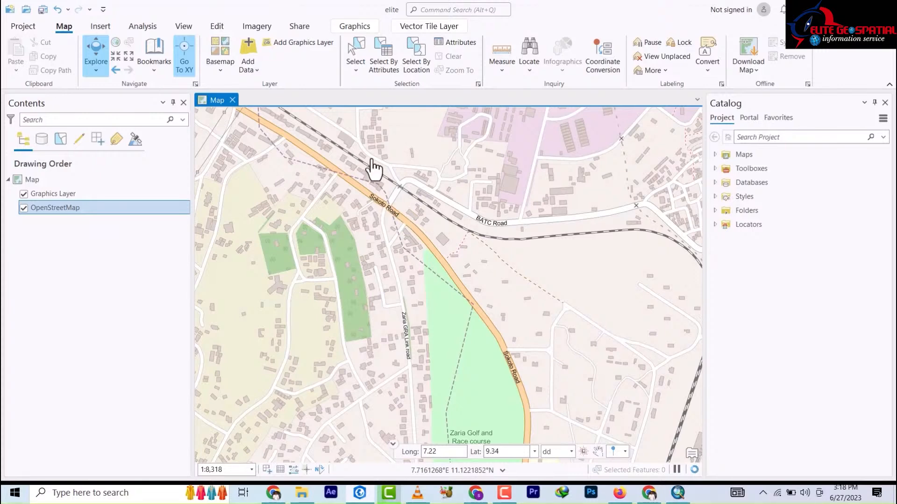
# Examine the OpenStreetMap buildings, roads and railway along Sokoto Road, from Zaria Golf and Race course to Zaria High Street and the wider city.
pyautogui.moveTo(524, 360); pyautogui.dragTo(464, 236)
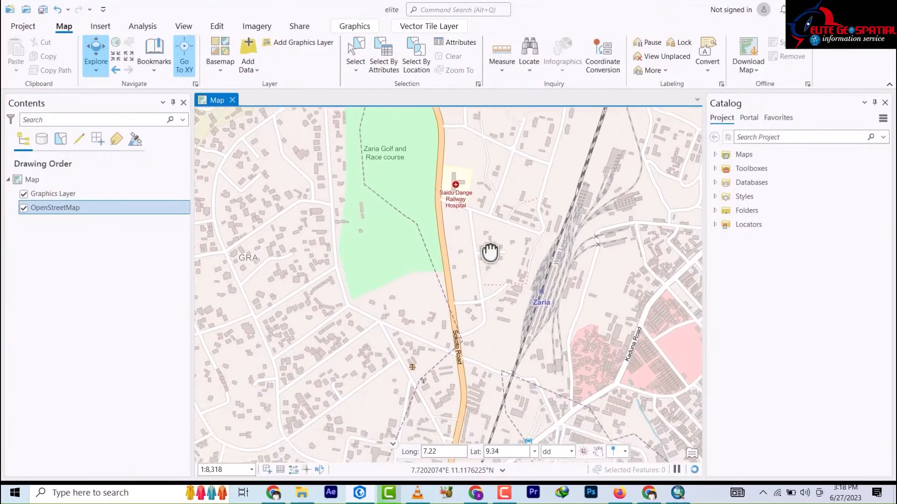
pyautogui.moveTo(489, 262); pyautogui.dragTo(491, 369)
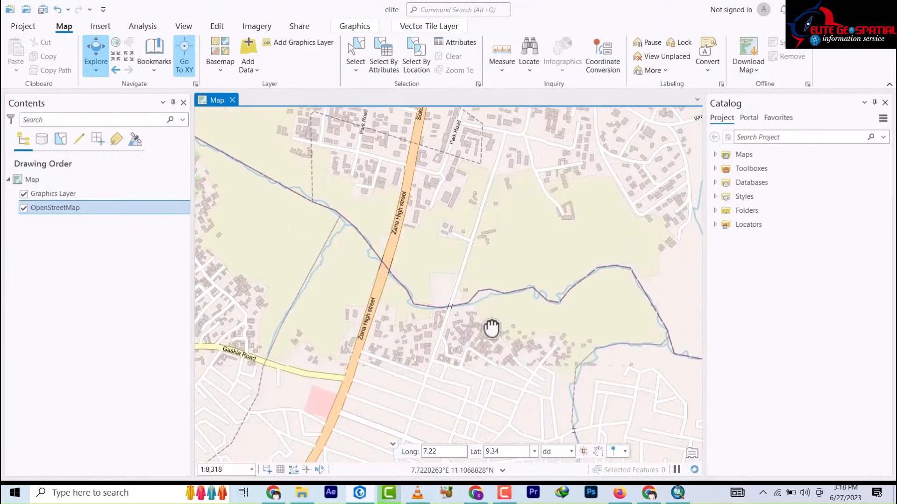
pyautogui.moveTo(478, 216); pyautogui.dragTo(480, 253)
pyautogui.moveTo(482, 205); pyautogui.dragTo(493, 308)
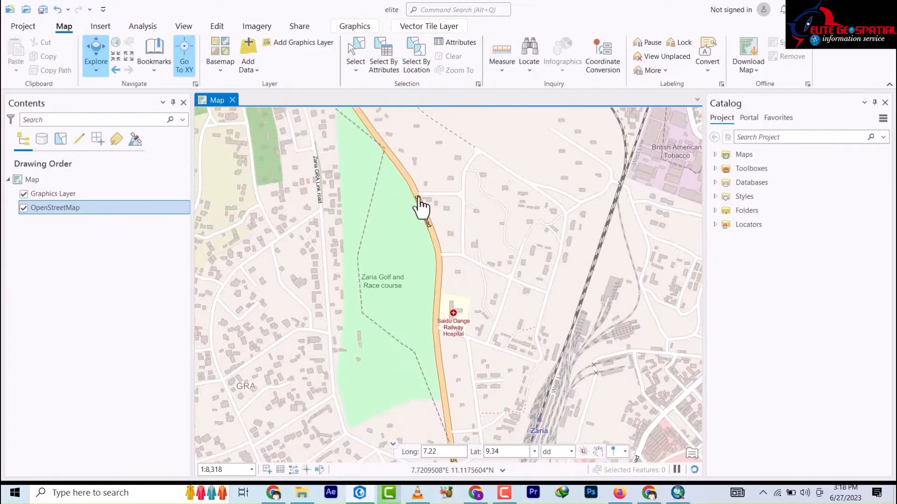
pyautogui.moveTo(460, 206); pyautogui.dragTo(497, 280)
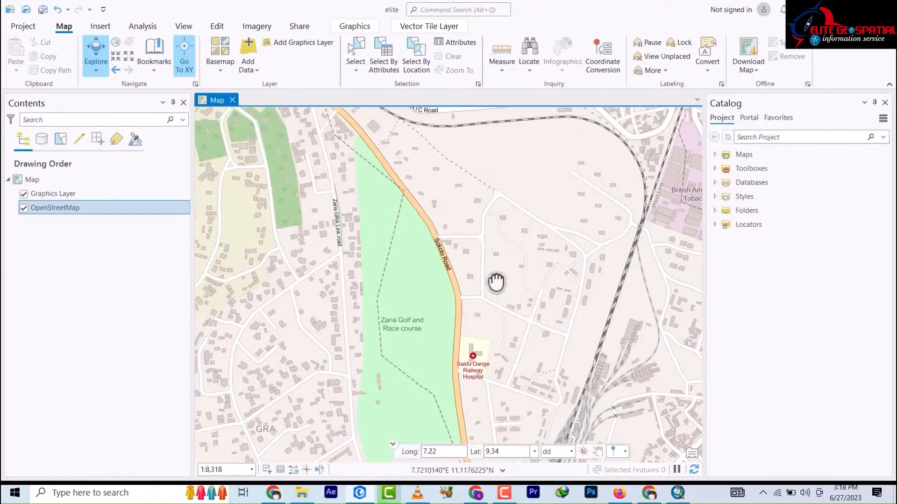
pyautogui.moveTo(481, 225); pyautogui.dragTo(512, 285)
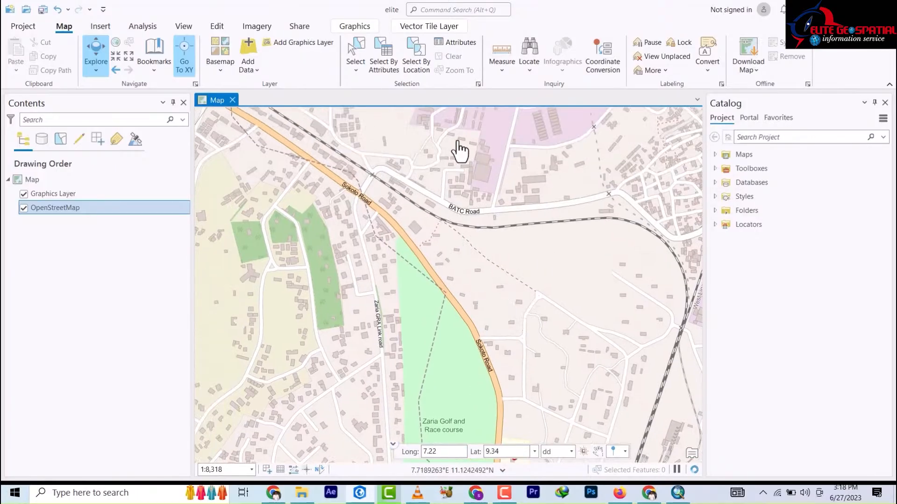
pyautogui.scroll(-2, 420, 240)
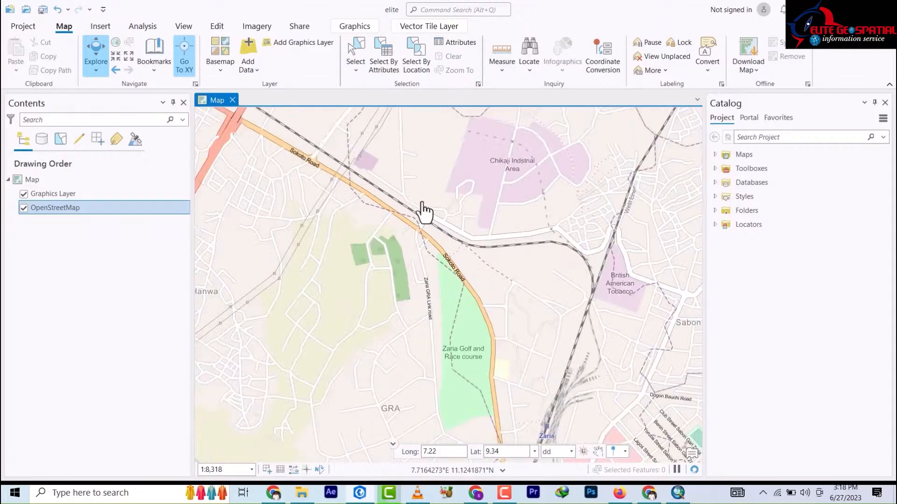
pyautogui.scroll(-4, 351, 175)
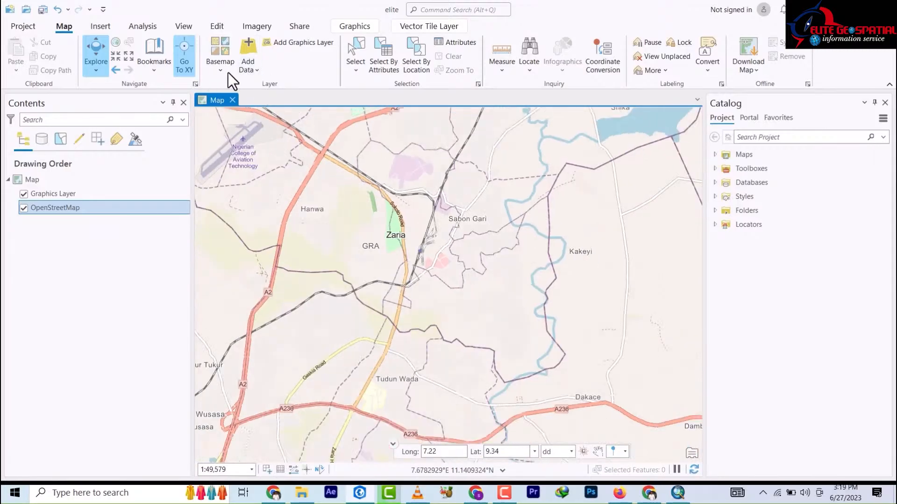
# Review the kinds of data that can be added, and add a second graphics layer to the map.
pyautogui.click(257, 76)
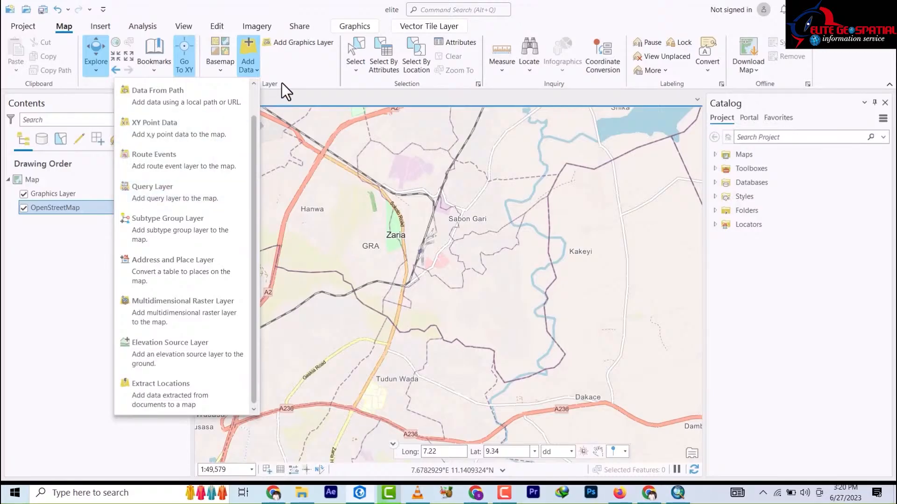
pyautogui.click(299, 44)
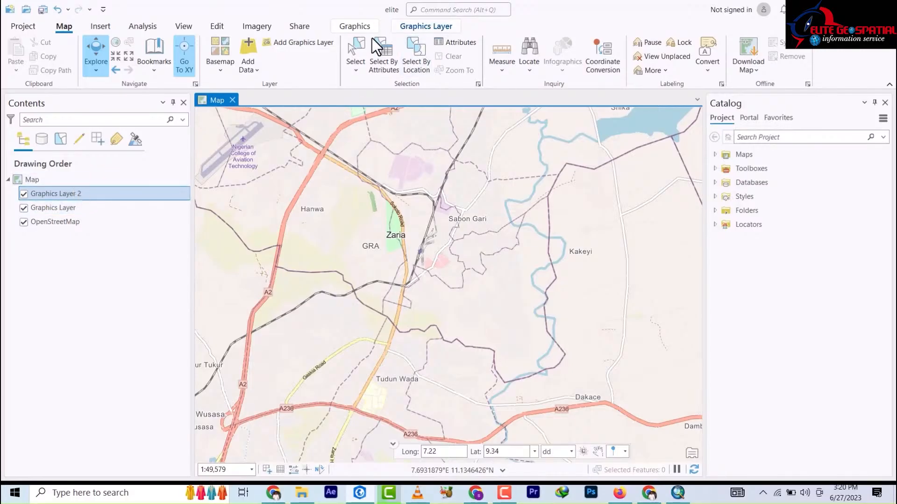
# Review the interactive selection shapes and the Select By Attributes dialog, leaving rectangle selection active.
pyautogui.click(357, 70)
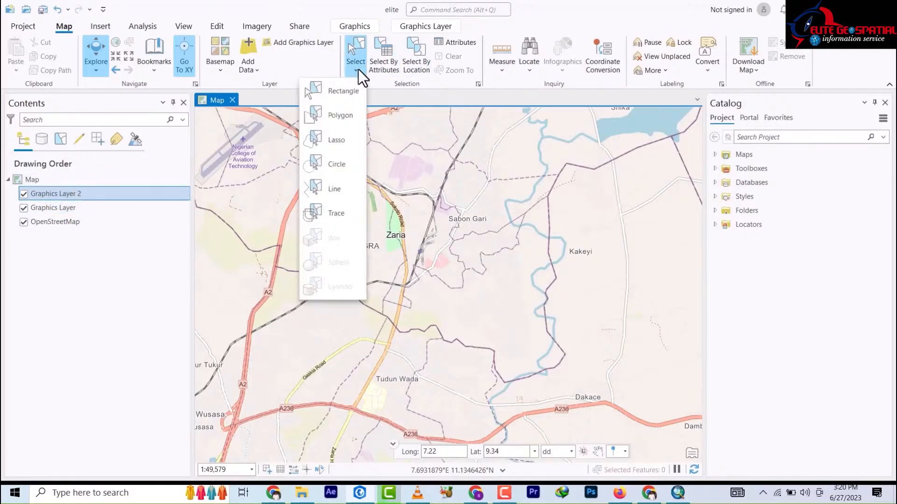
pyautogui.click(358, 65)
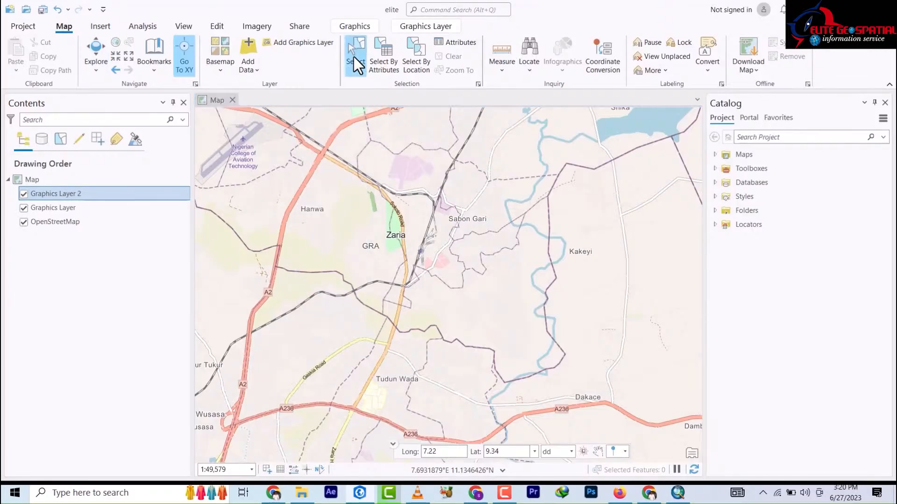
pyautogui.click(357, 71)
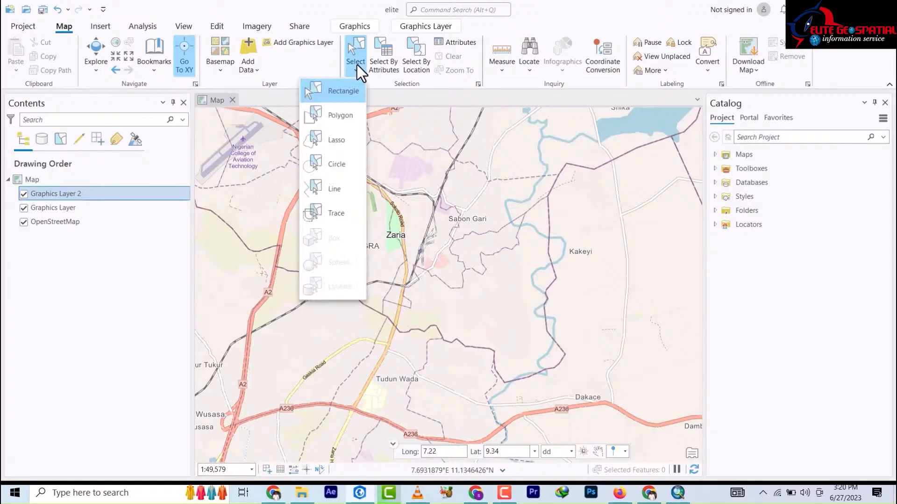
pyautogui.click(487, 229)
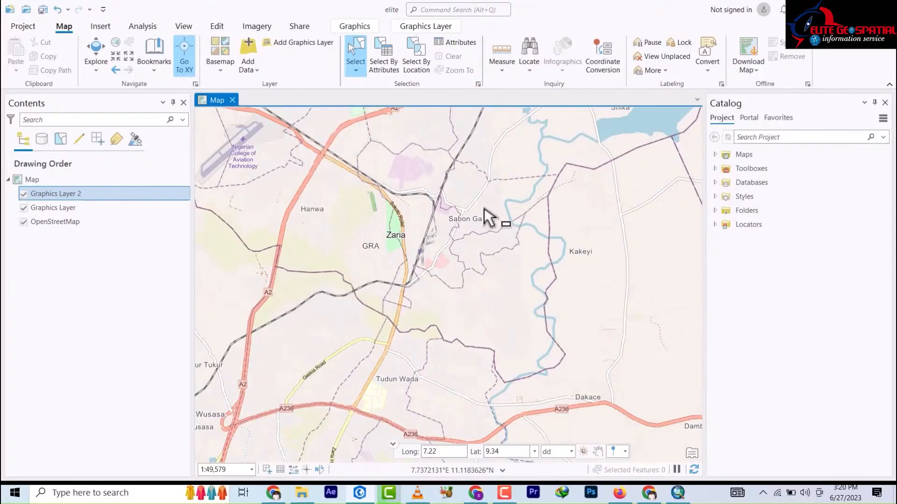
pyautogui.click(361, 72)
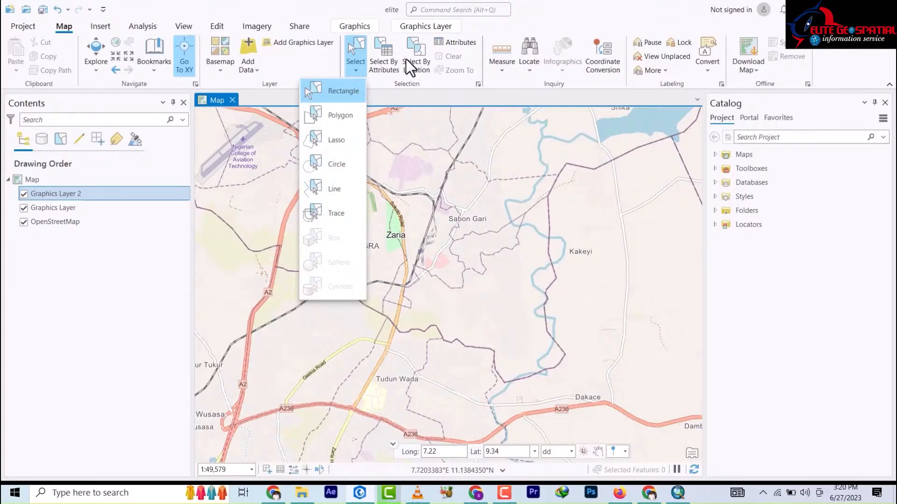
pyautogui.click(390, 69)
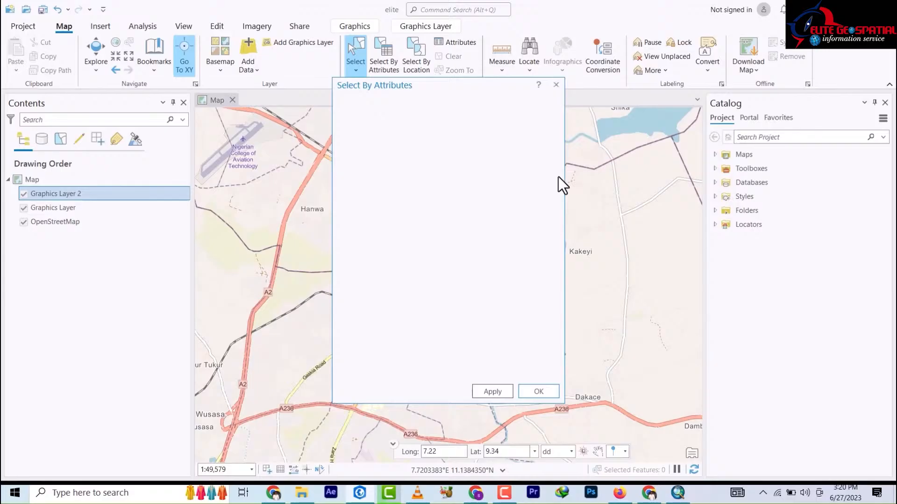
pyautogui.click(537, 390)
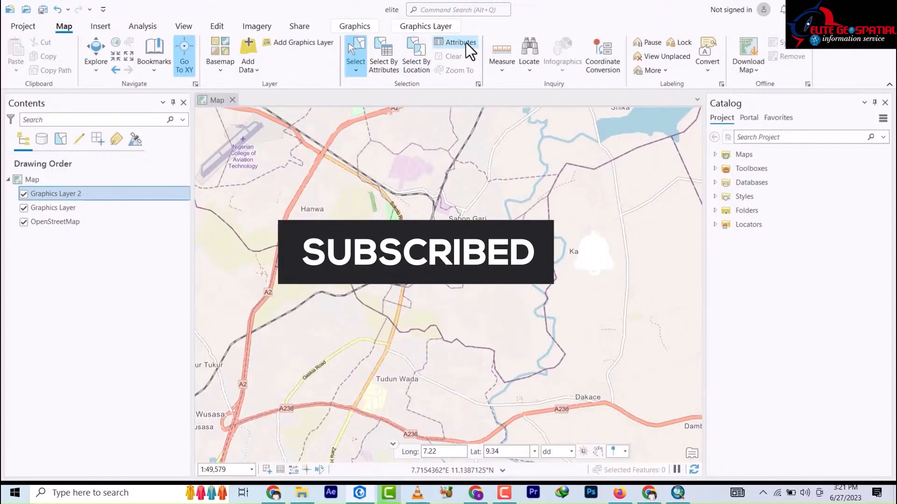
# Start Measure Distance and find the large lake beside Shangunu, west of Salka, on the map.
pyautogui.click(502, 72)
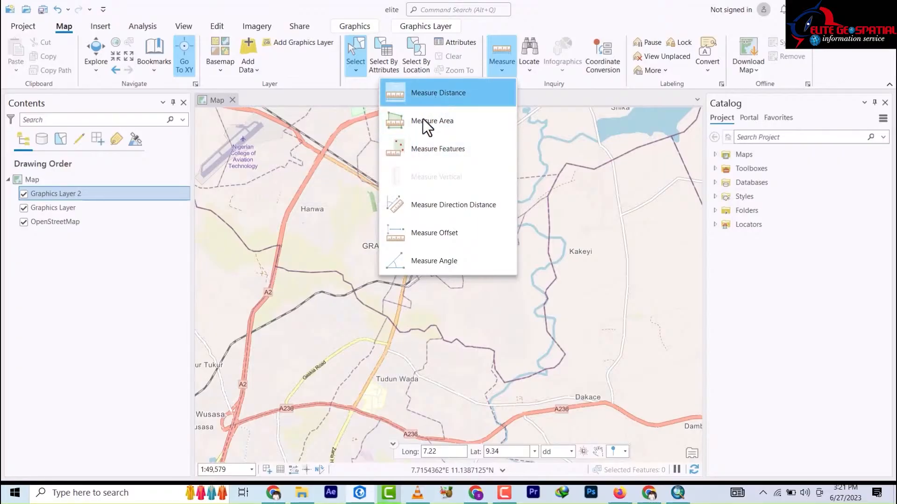
pyautogui.click(425, 97)
pyautogui.scroll(5, 316, 217)
pyautogui.scroll(-8, 384, 217)
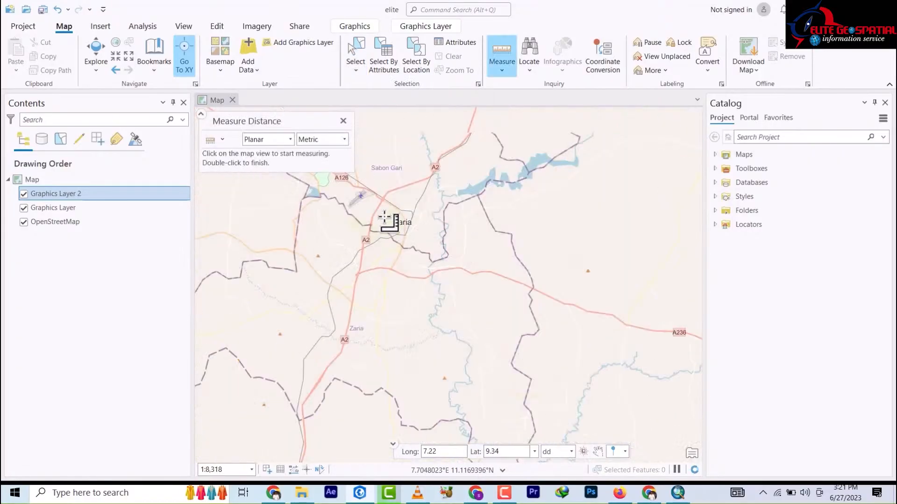
pyautogui.scroll(-6, 417, 252)
pyautogui.scroll(-6, 481, 237)
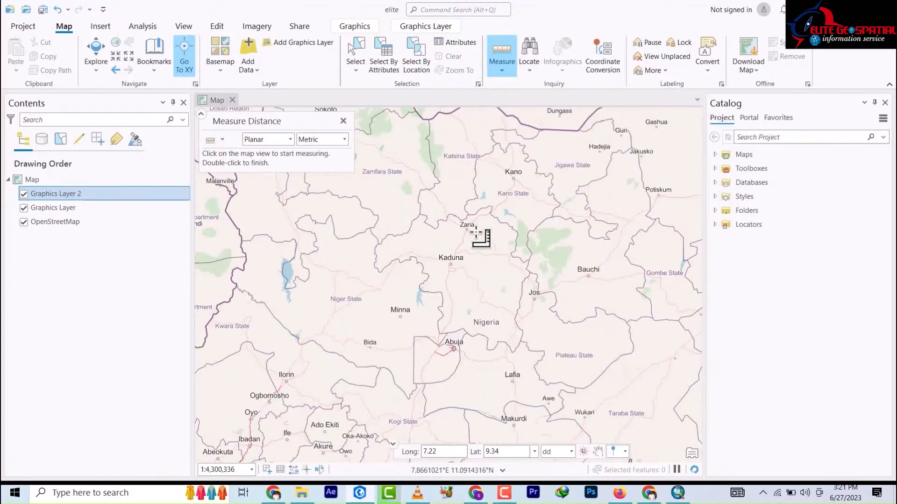
pyautogui.scroll(-5, 281, 276)
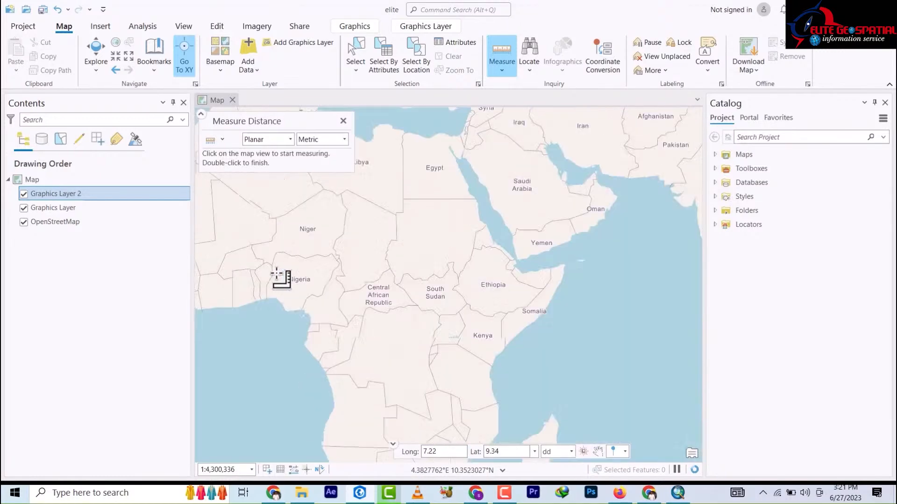
pyautogui.scroll(4, 280, 276)
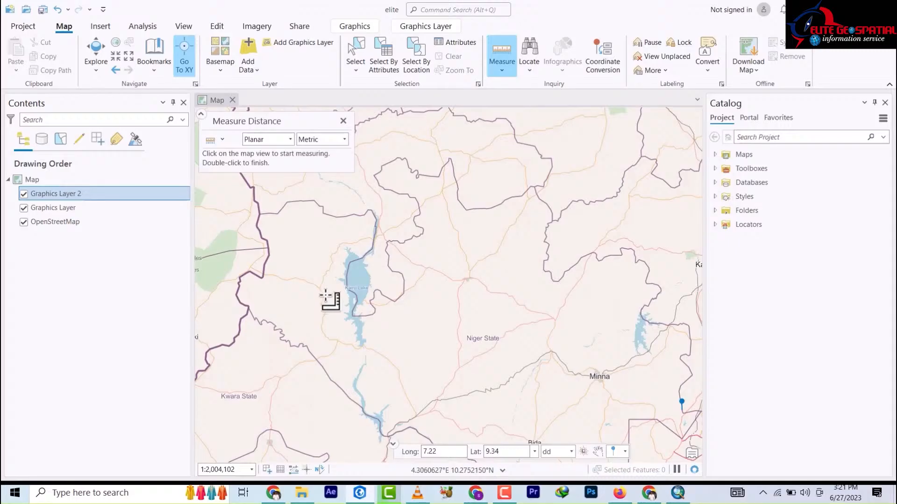
pyautogui.scroll(4, 329, 298)
pyautogui.scroll(-2, 370, 276)
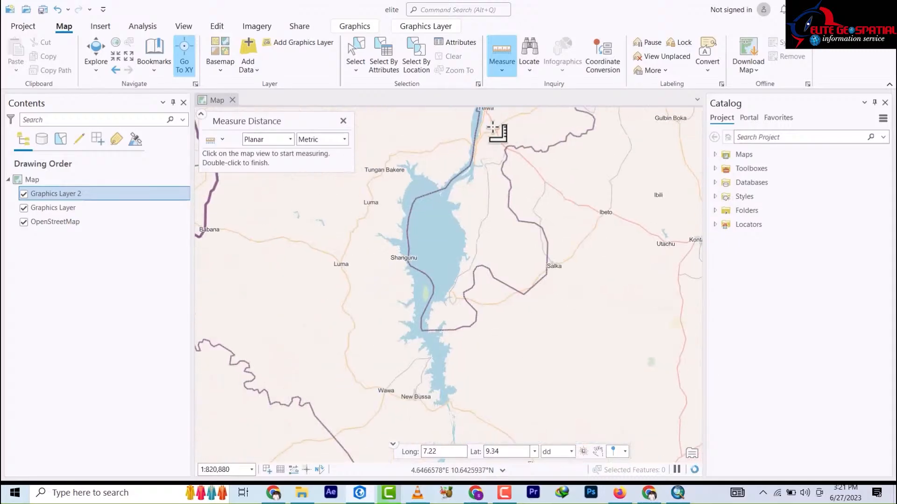
# Measure the lake's area in planar metric units by tracing its shoreline from near Tungan Bakere south past Shangunu and back.
pyautogui.click(501, 70)
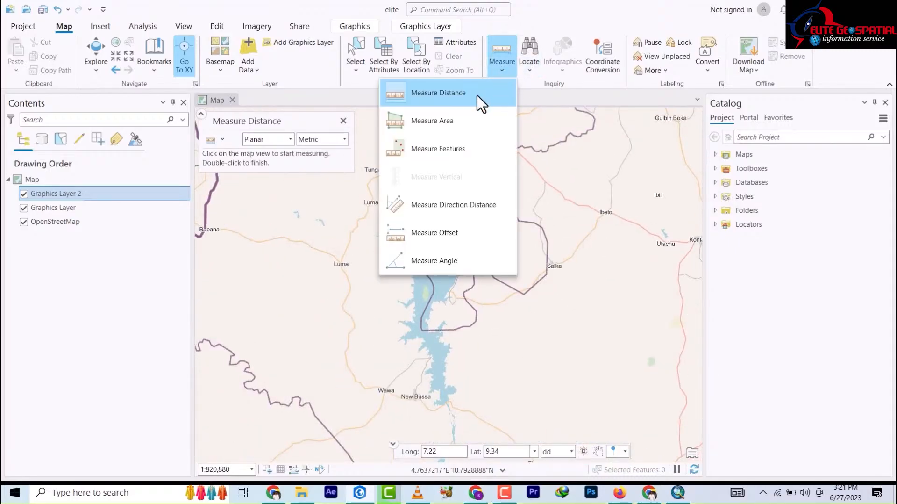
pyautogui.click(435, 122)
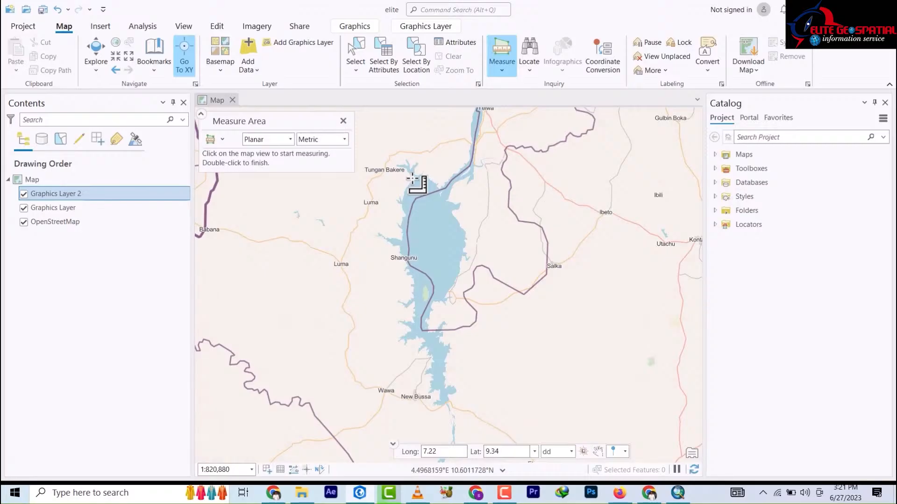
pyautogui.click(411, 179)
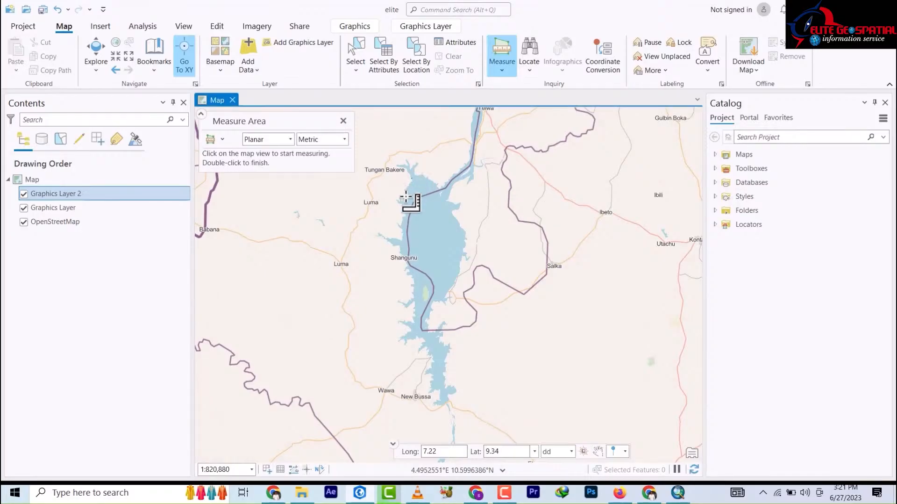
pyautogui.click(405, 237)
pyautogui.click(413, 281)
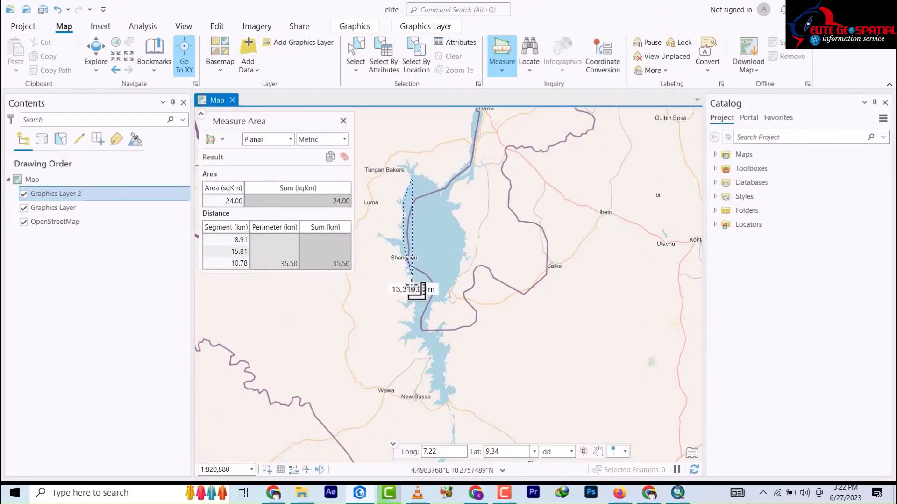
pyautogui.click(414, 320)
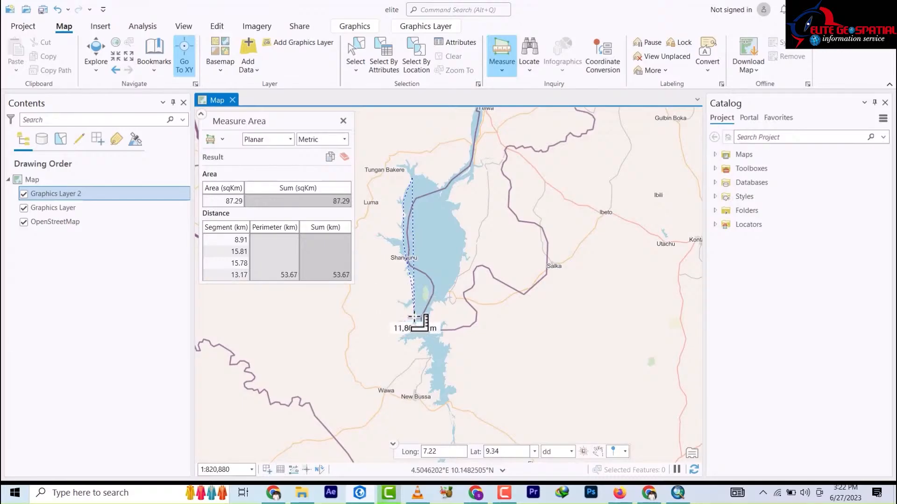
pyautogui.click(425, 342)
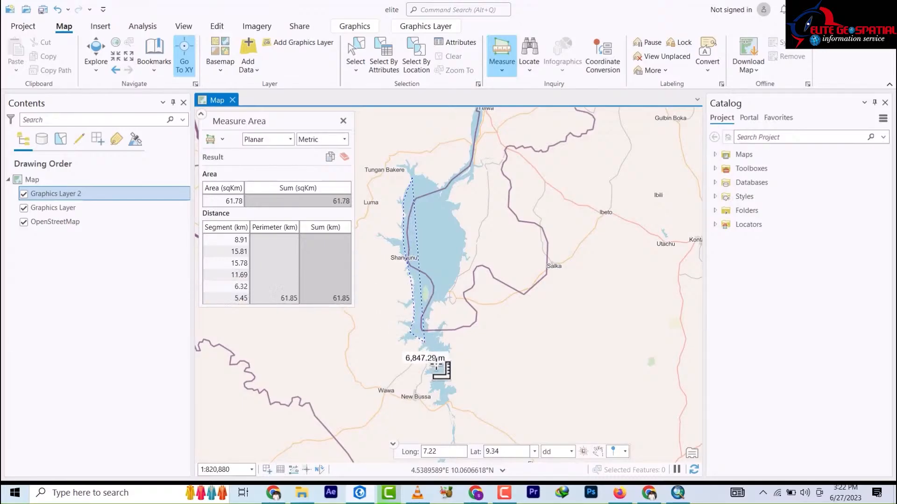
pyautogui.click(440, 351)
pyautogui.click(423, 323)
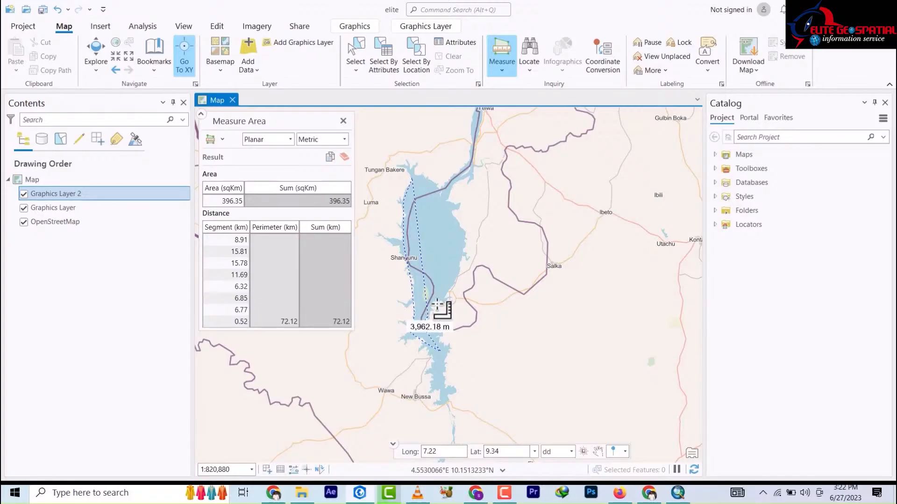
pyautogui.click(452, 290)
pyautogui.click(462, 265)
pyautogui.click(460, 240)
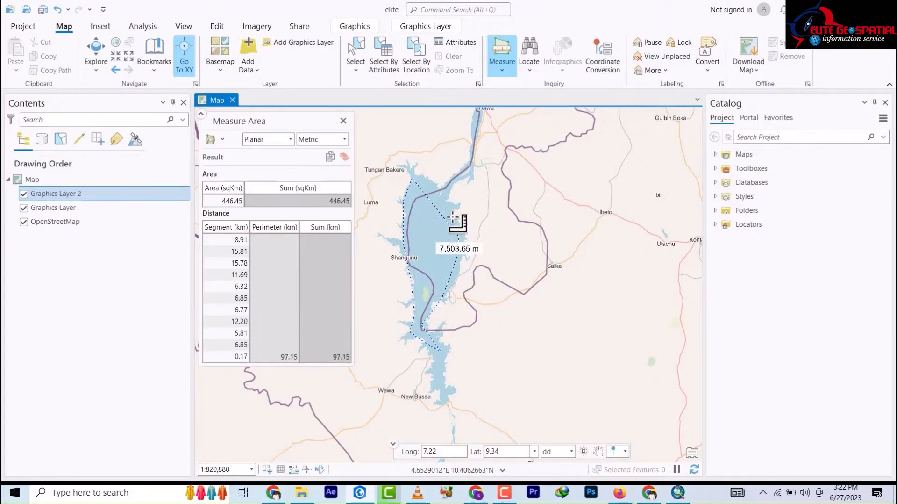
pyautogui.click(455, 216)
pyautogui.click(442, 195)
pyautogui.click(423, 178)
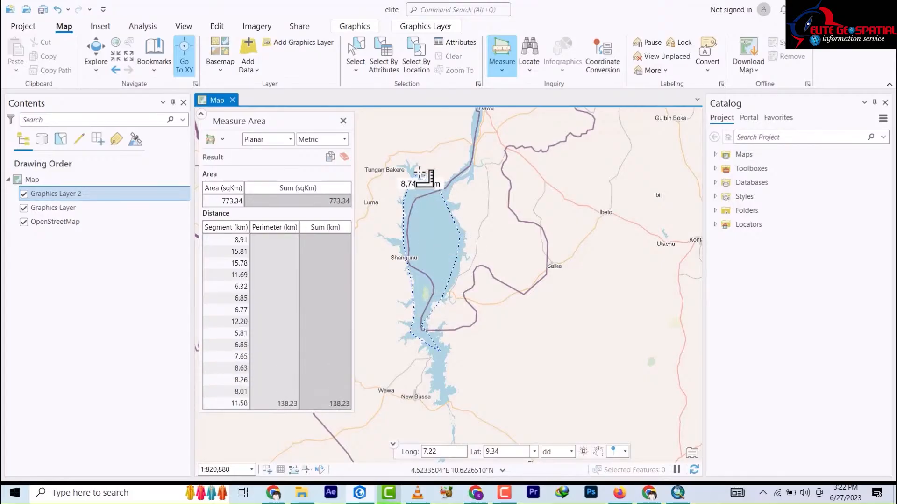
pyautogui.doubleClick(418, 173)
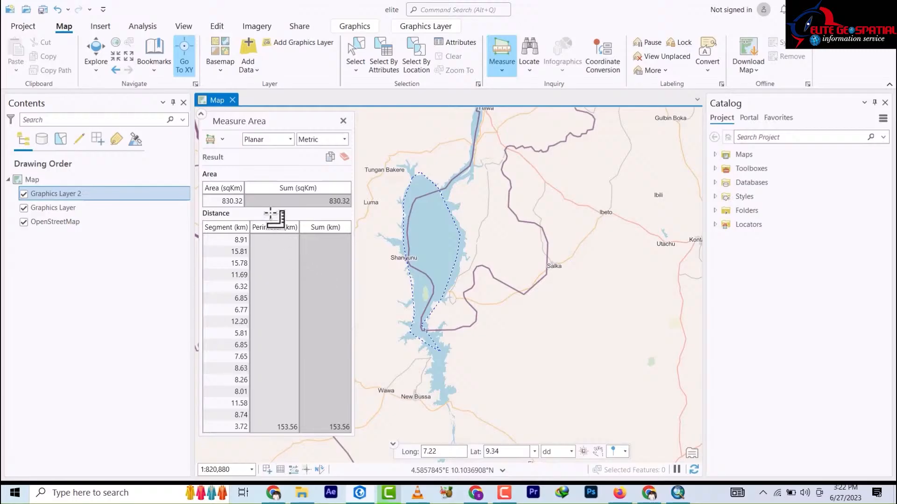
# Examine the area, segment and perimeter results of the lake measurement.
pyautogui.click(272, 257)
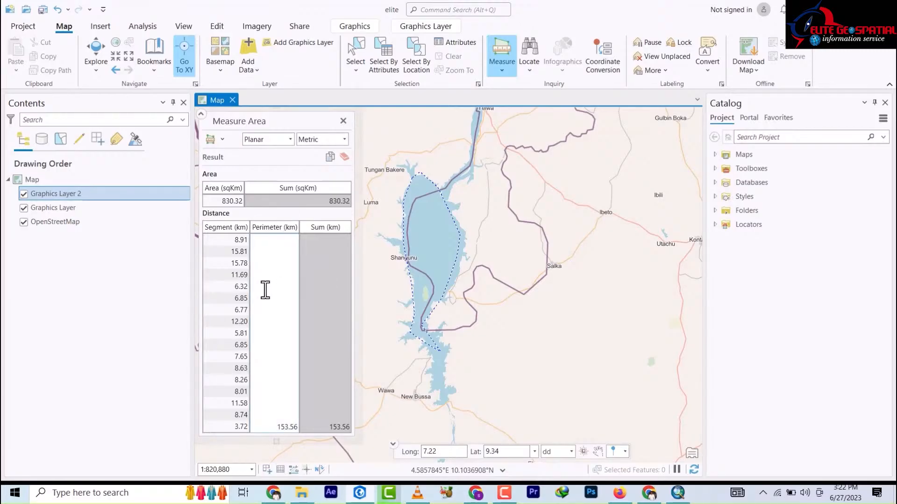
pyautogui.click(241, 201)
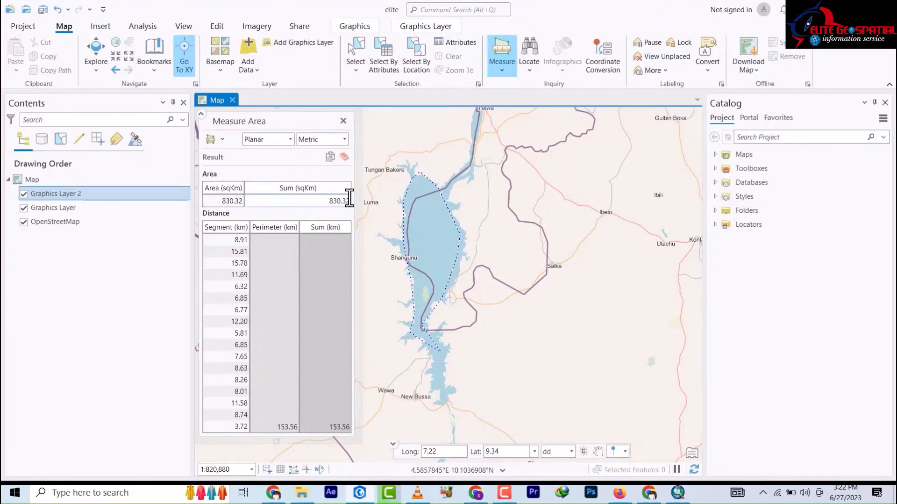
pyautogui.click(501, 72)
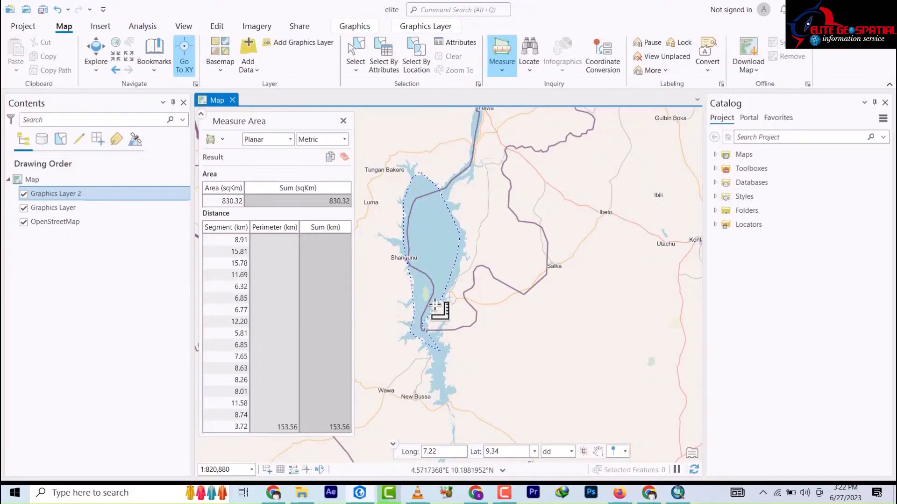
pyautogui.scroll(-5, 455, 257)
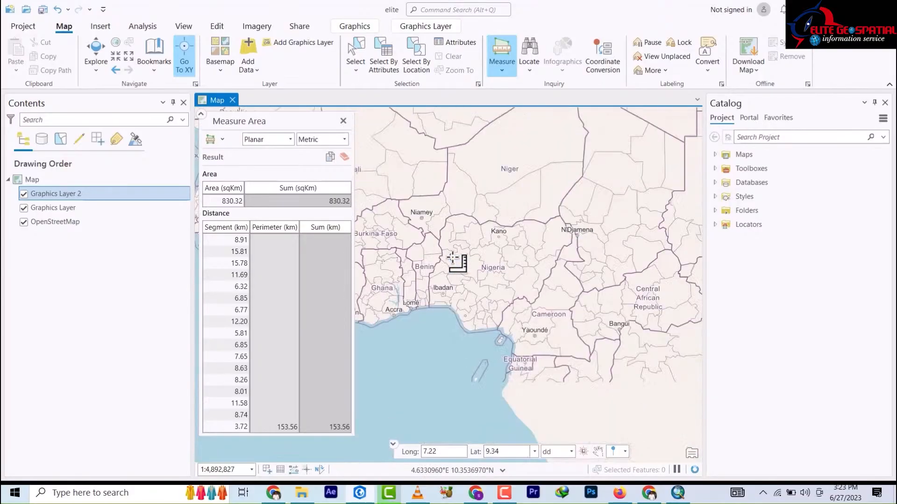
pyautogui.scroll(-5, 455, 260)
pyautogui.scroll(3, 463, 264)
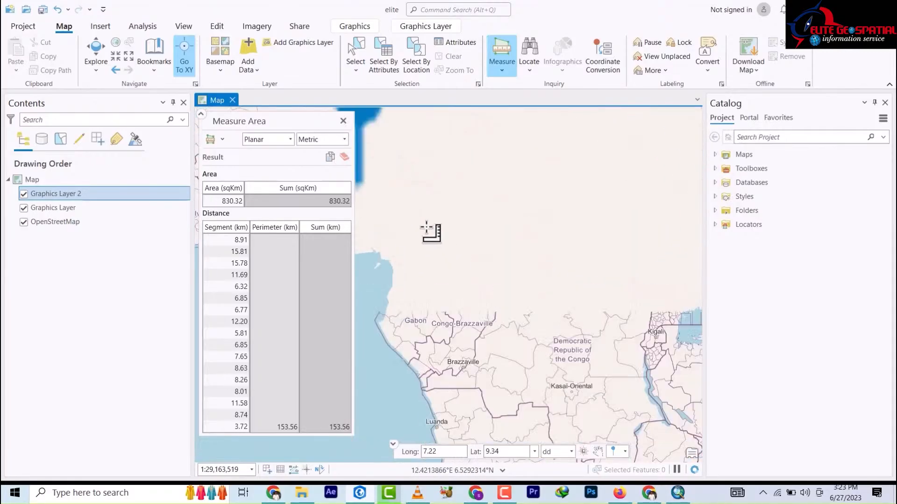
pyautogui.scroll(2, 427, 228)
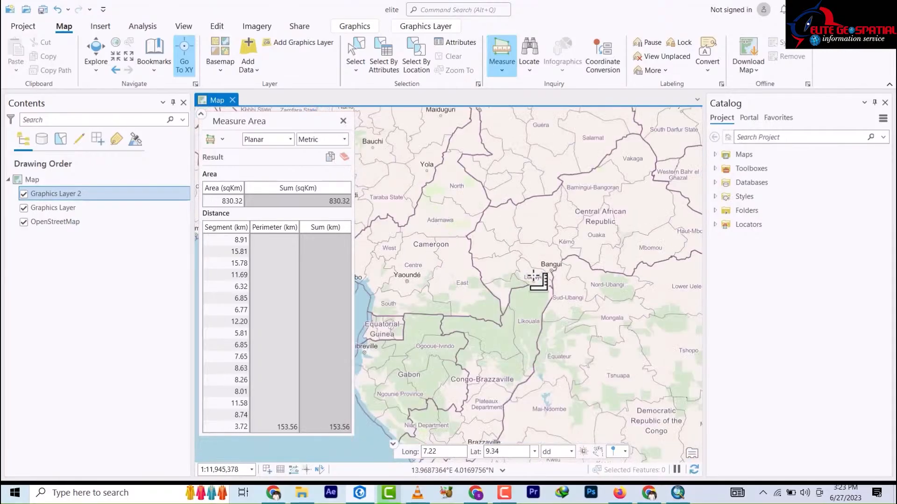
pyautogui.scroll(-3, 534, 275)
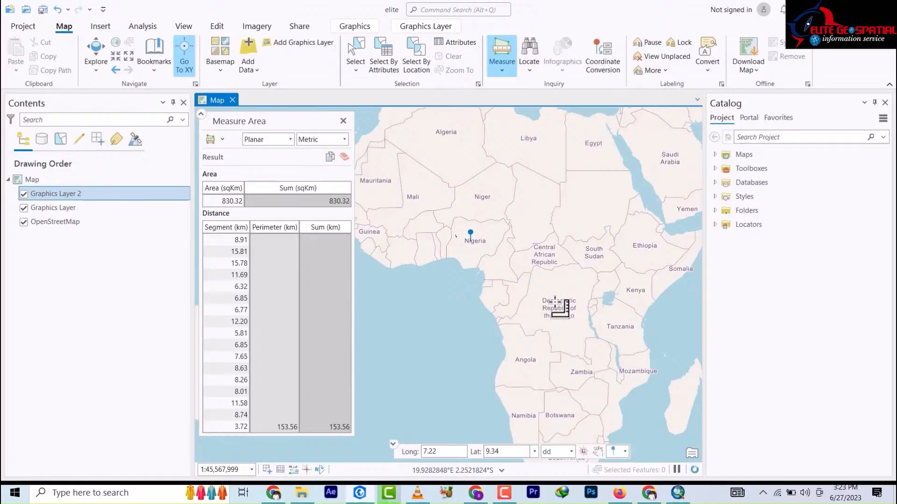
pyautogui.scroll(3, 555, 302)
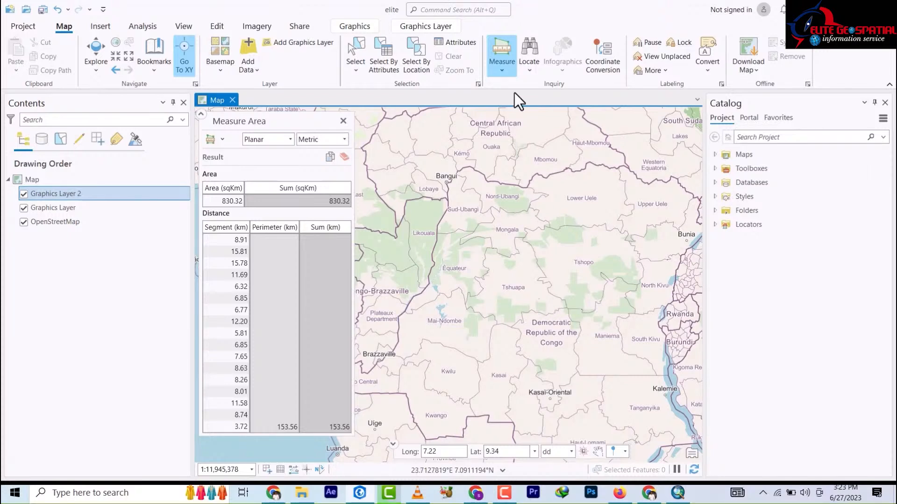
# Review the Locate options, capture a point near Lower Uele with Coordinate Conversion, and clear the coordinate list.
pyautogui.click(529, 71)
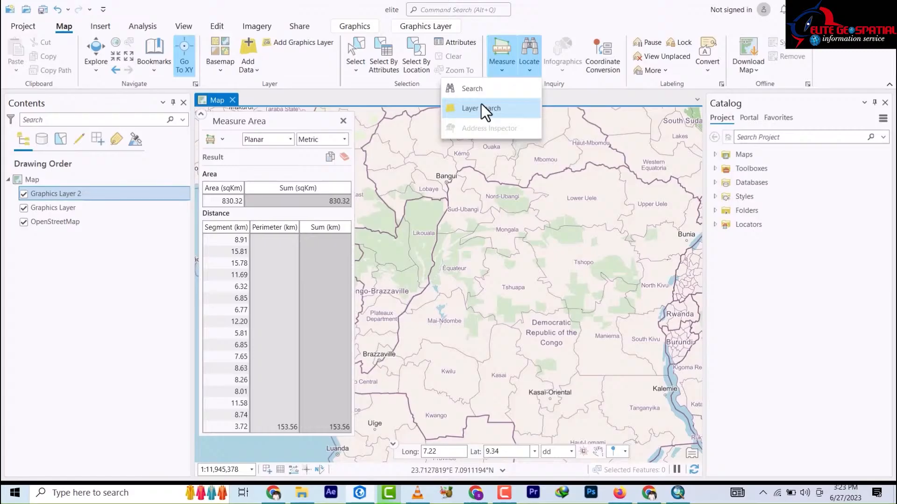
pyautogui.click(596, 29)
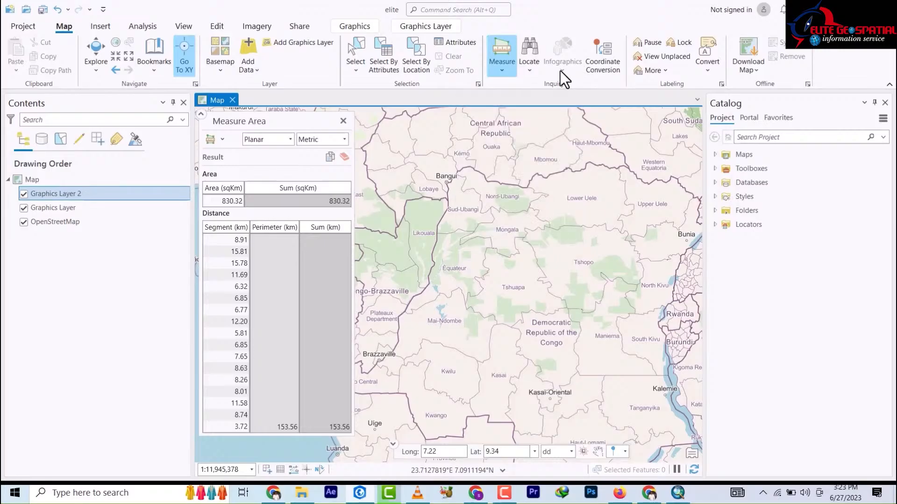
pyautogui.click(612, 73)
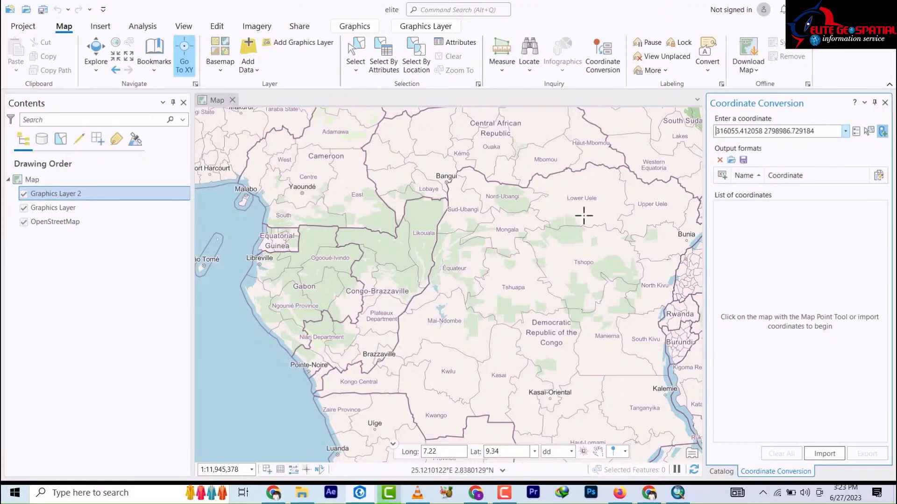
pyautogui.click(557, 184)
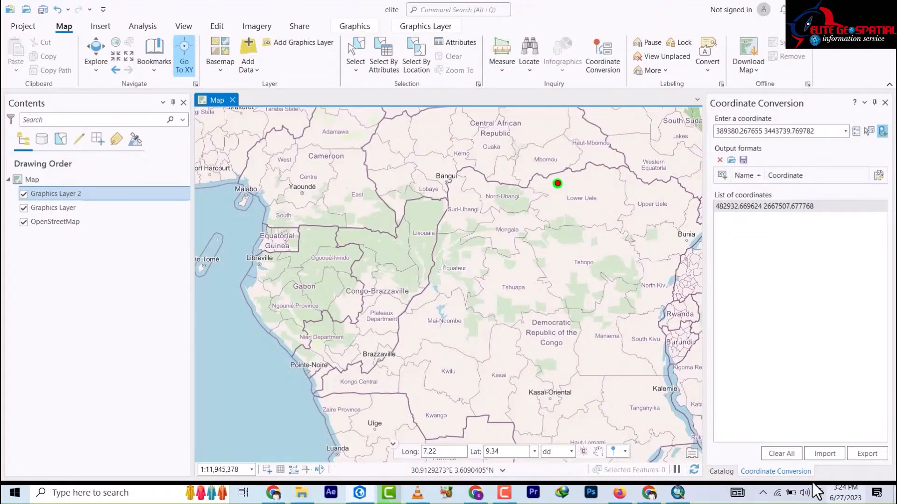
pyautogui.click(775, 451)
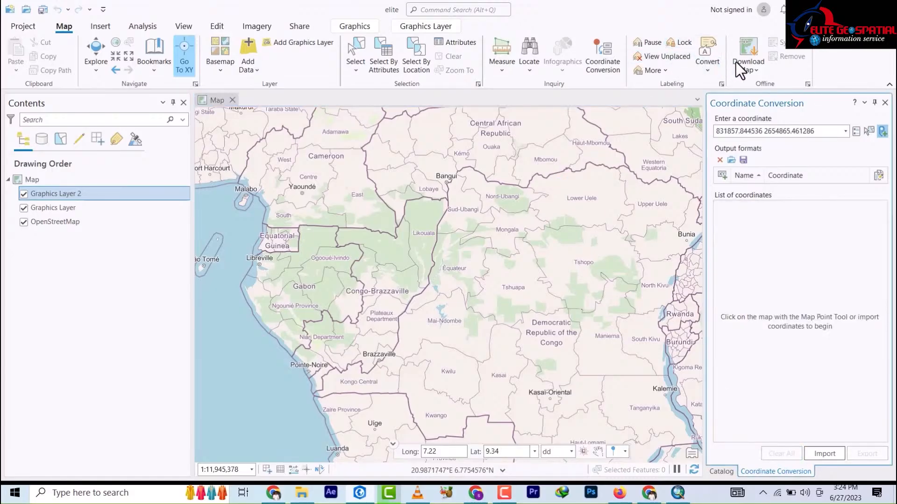
# Review the options for downloading an offline map, adding connections, and creating new maps and layouts.
pyautogui.click(756, 70)
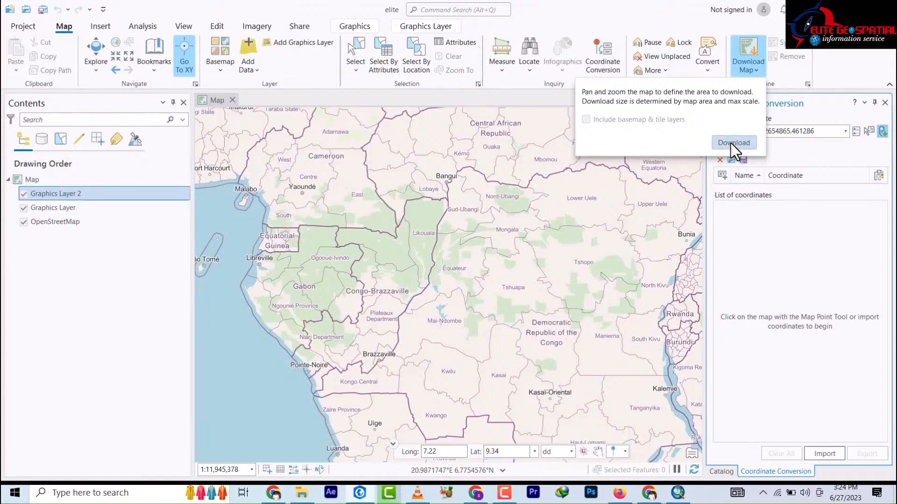
pyautogui.click(673, 7)
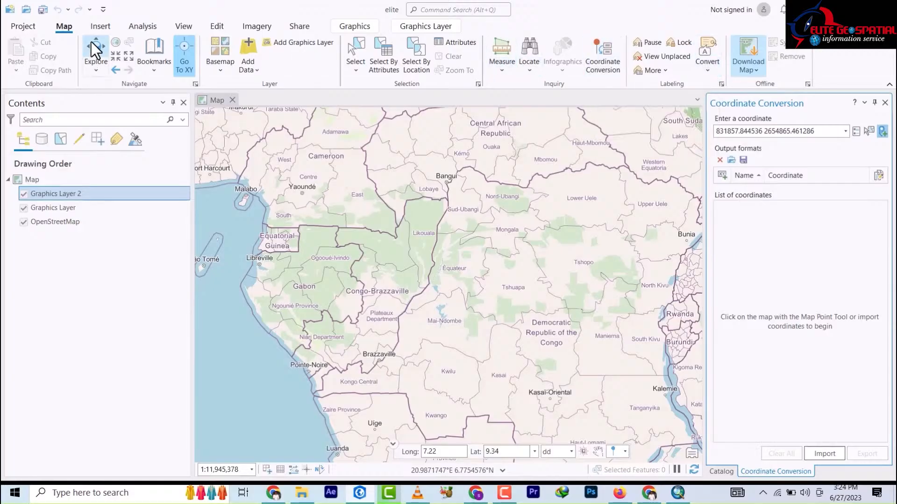
pyautogui.click(100, 28)
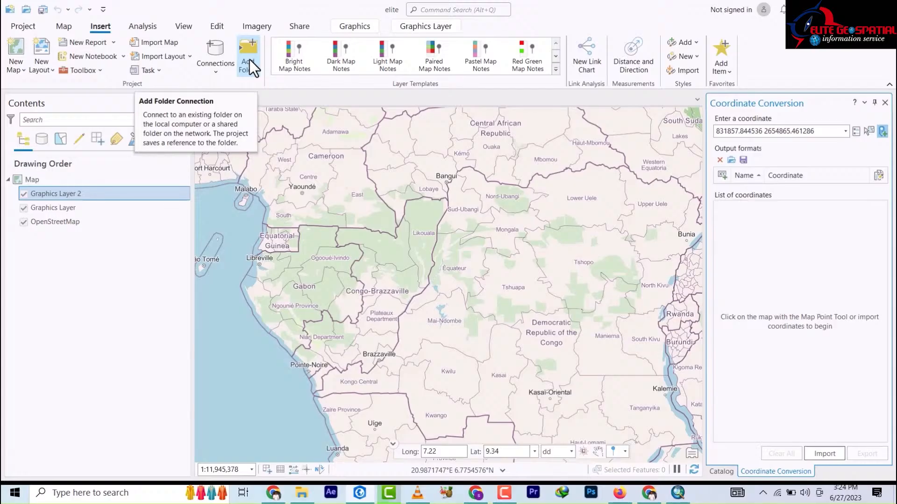
pyautogui.click(219, 74)
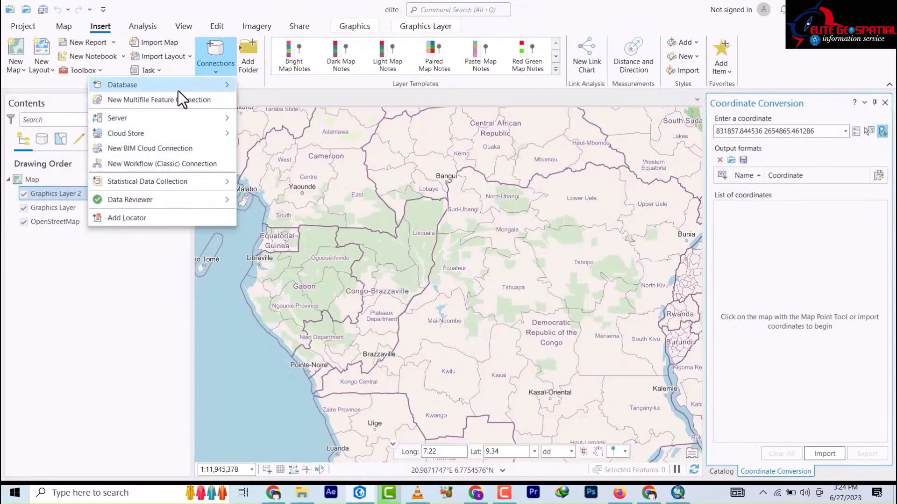
pyautogui.moveTo(178, 92)
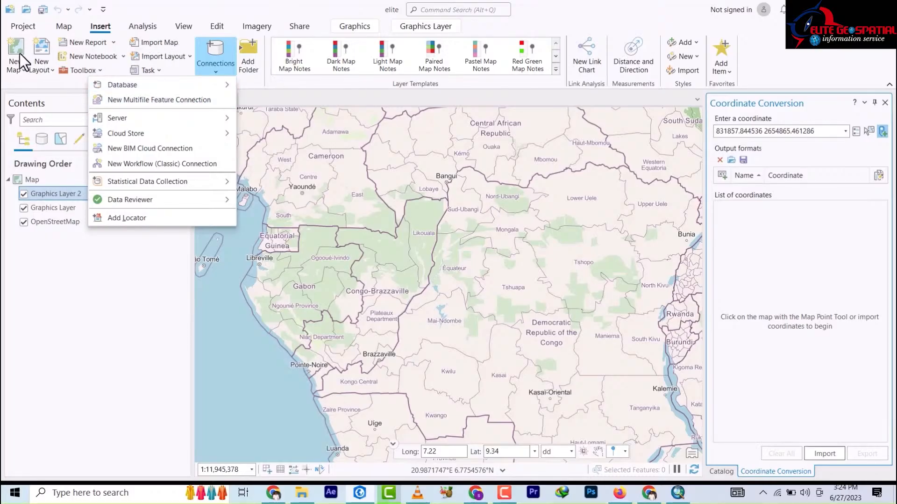
pyautogui.click(22, 70)
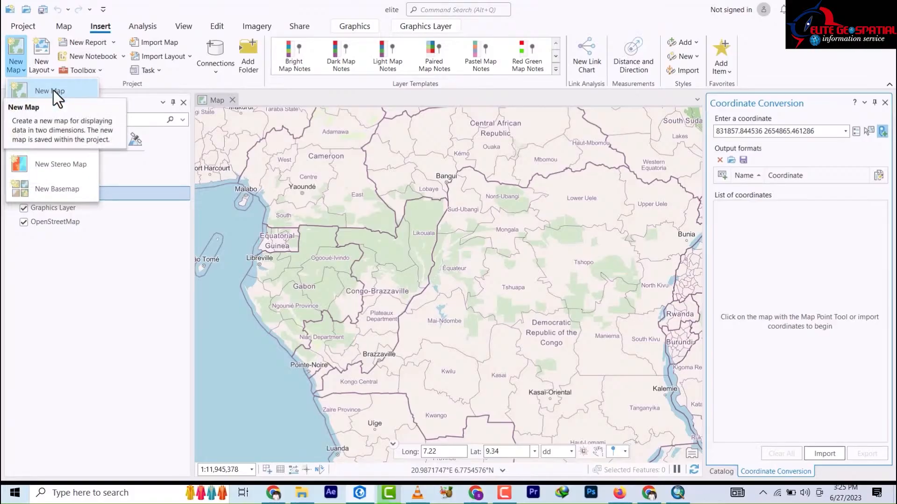
pyautogui.click(50, 71)
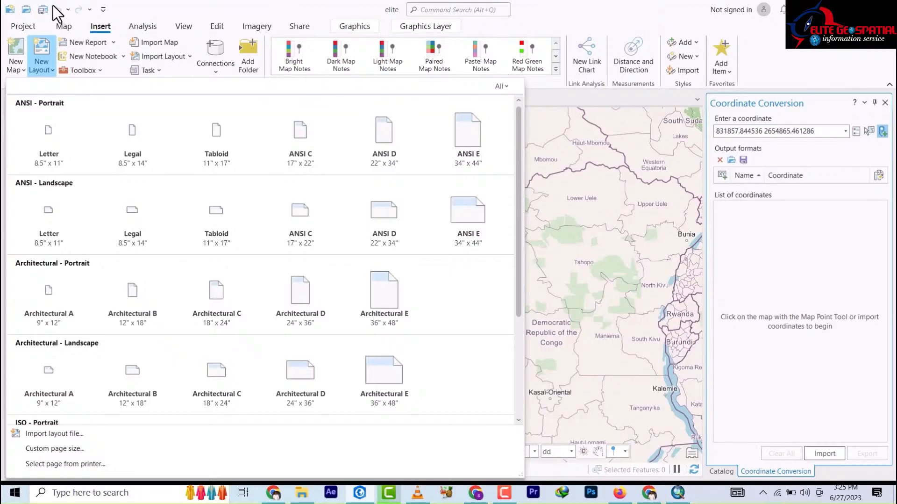
# Review the network analysis and data interoperability tools, and inspect the geoprocessing options before closing them.
pyautogui.click(138, 28)
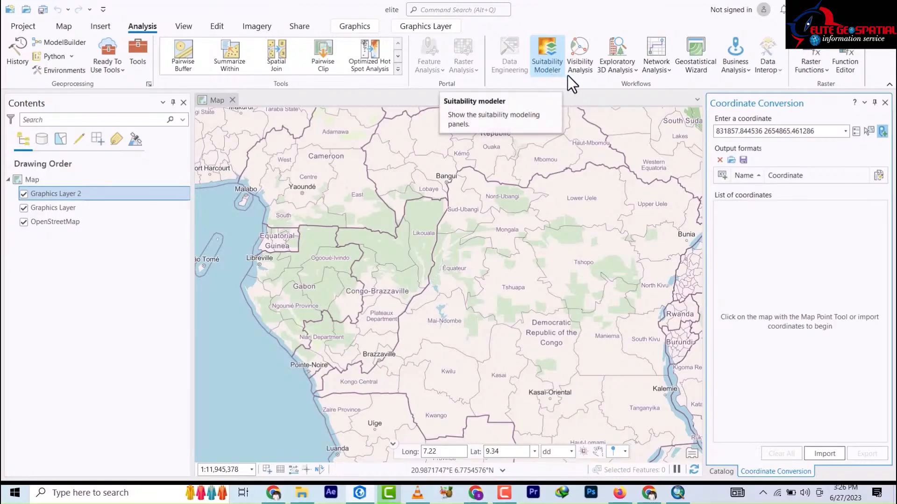
pyautogui.click(668, 69)
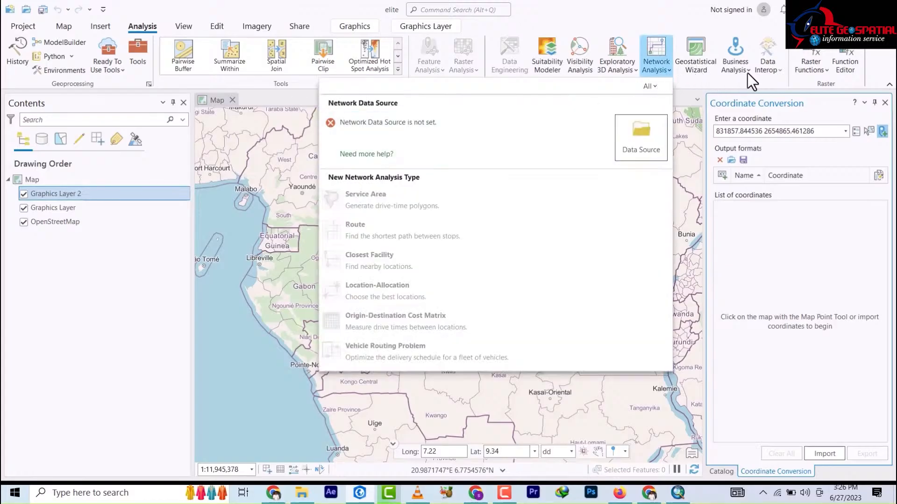
pyautogui.click(781, 69)
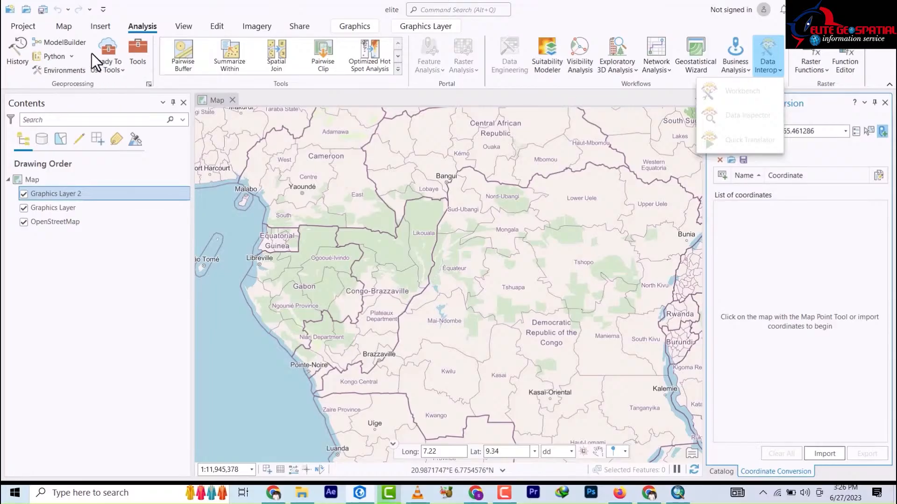
pyautogui.click(148, 84)
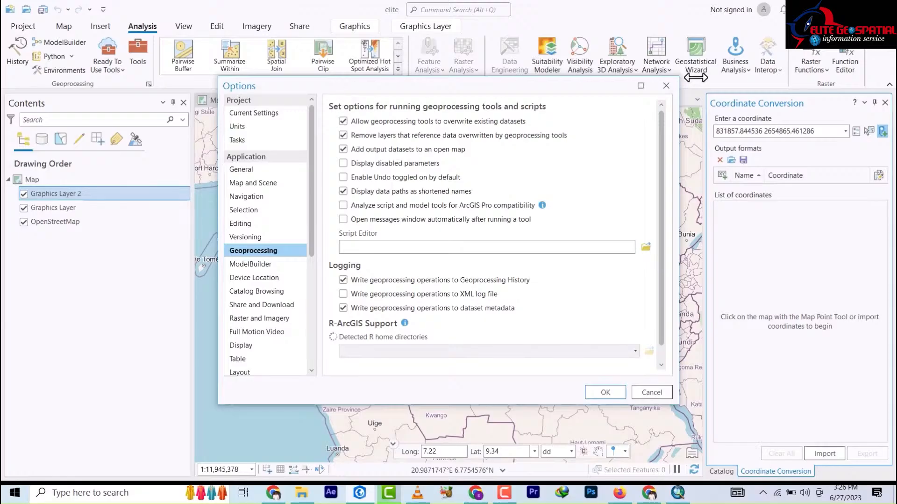
pyautogui.click(667, 88)
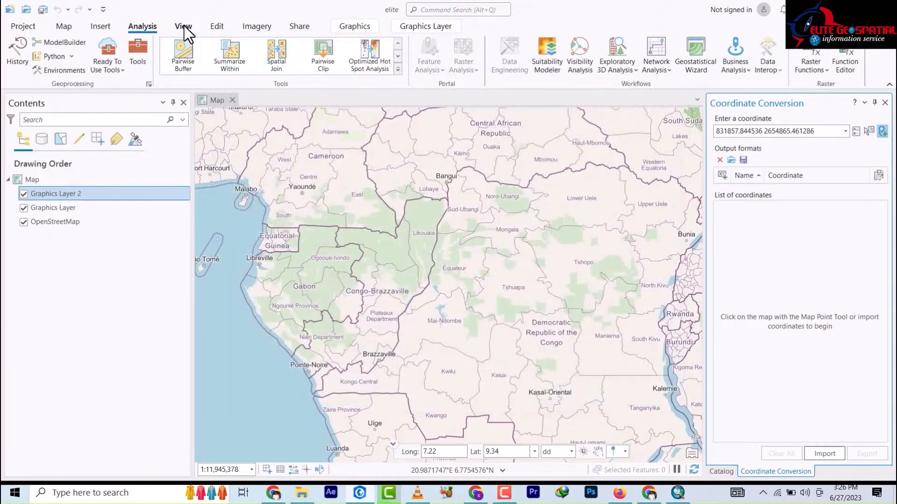
# Review the view conversion choices, and open the project's catalog view to inspect its contents before closing it.
pyautogui.click(184, 26)
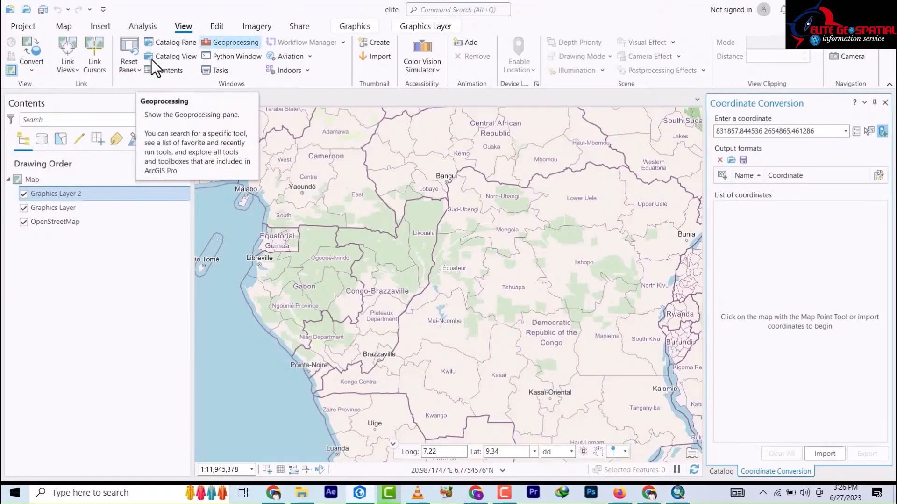
pyautogui.click(31, 68)
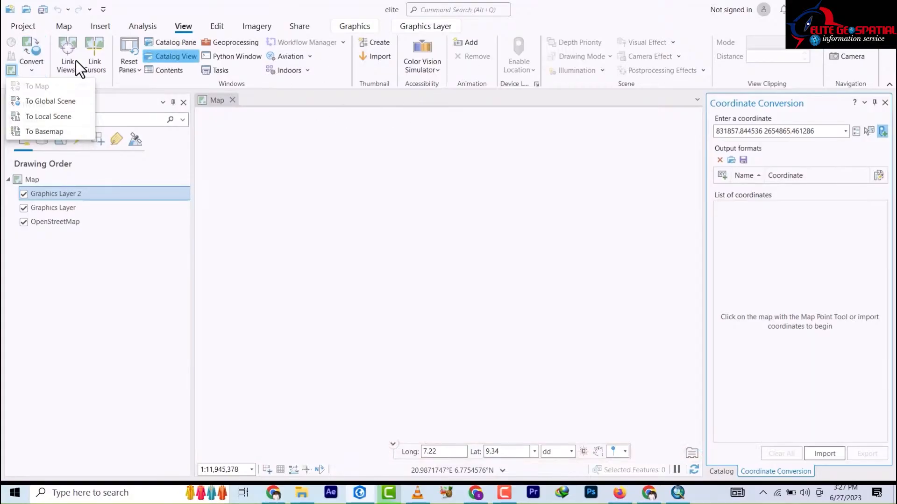
pyautogui.click(192, 55)
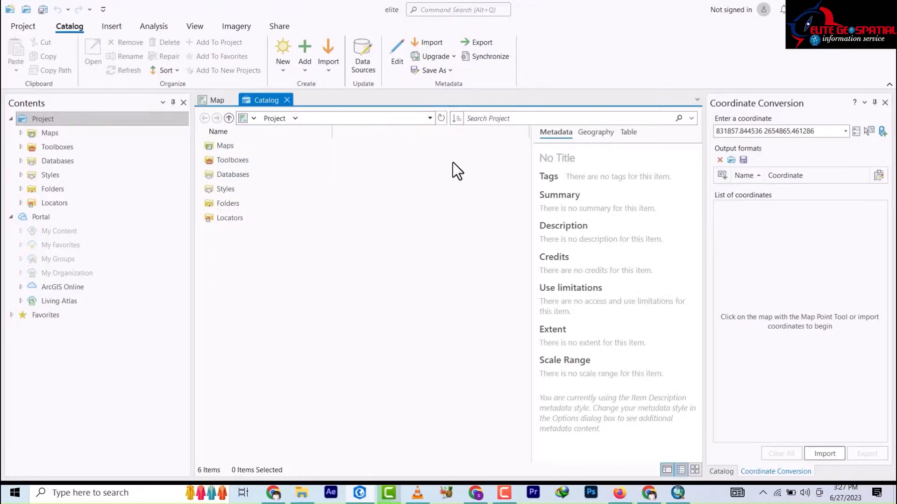
pyautogui.click(286, 99)
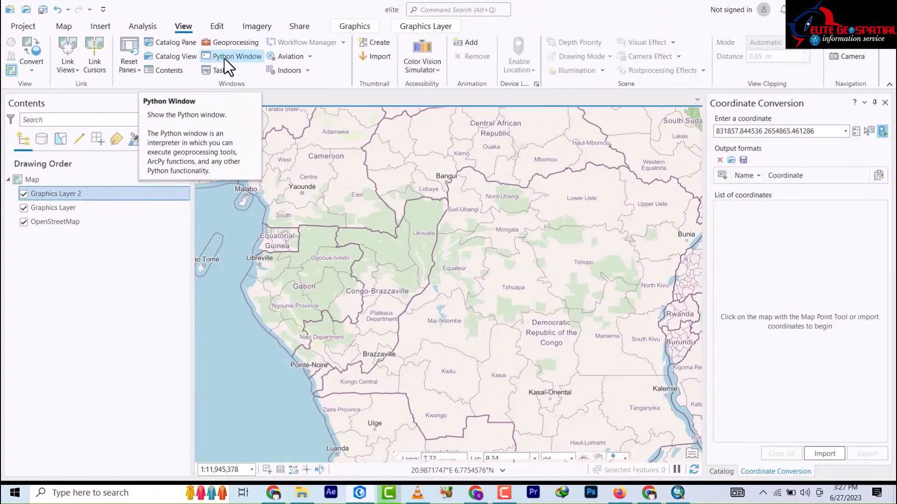
# Review the Aviation and Indoors configuration options.
pyautogui.click(310, 56)
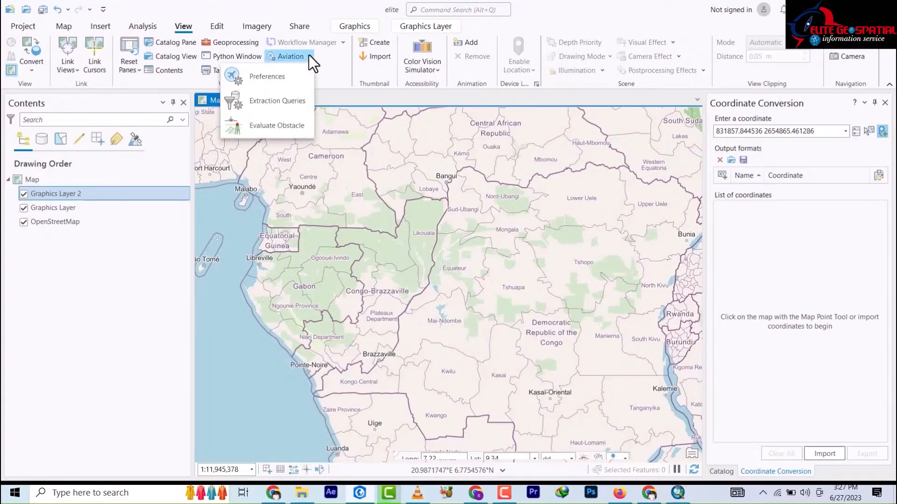
pyautogui.click(310, 58)
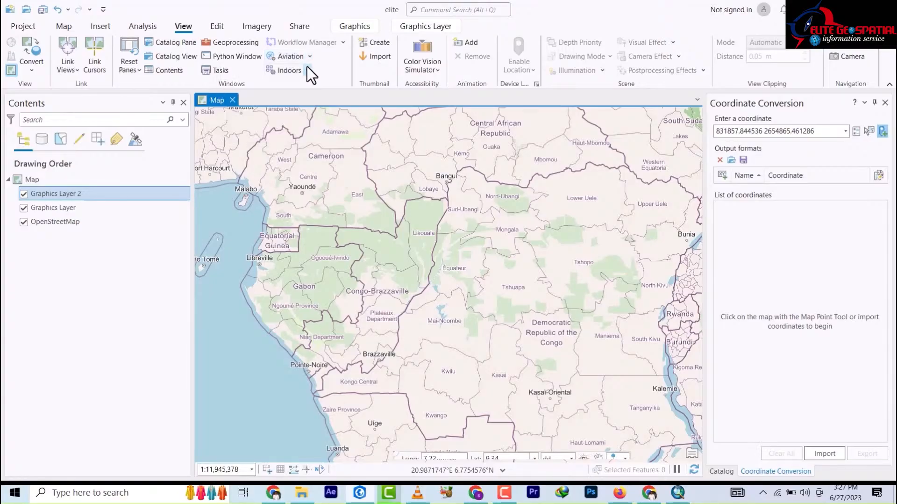
pyautogui.click(308, 71)
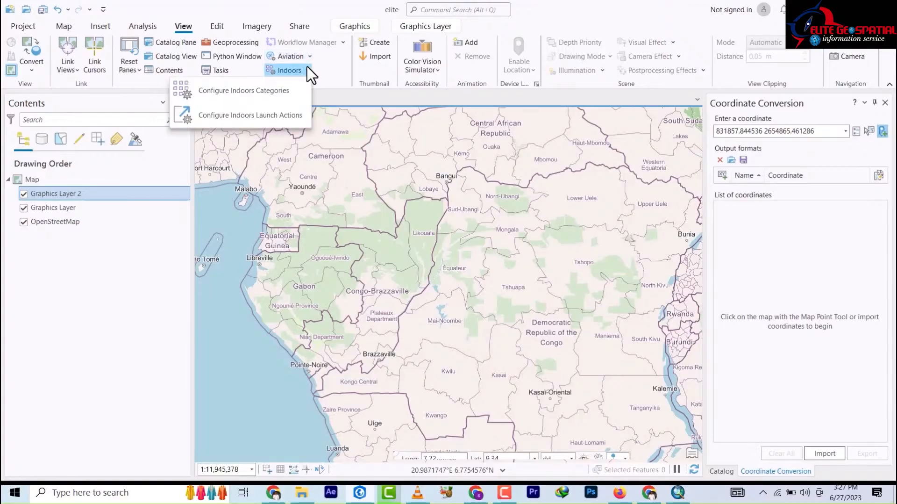
pyautogui.click(347, 71)
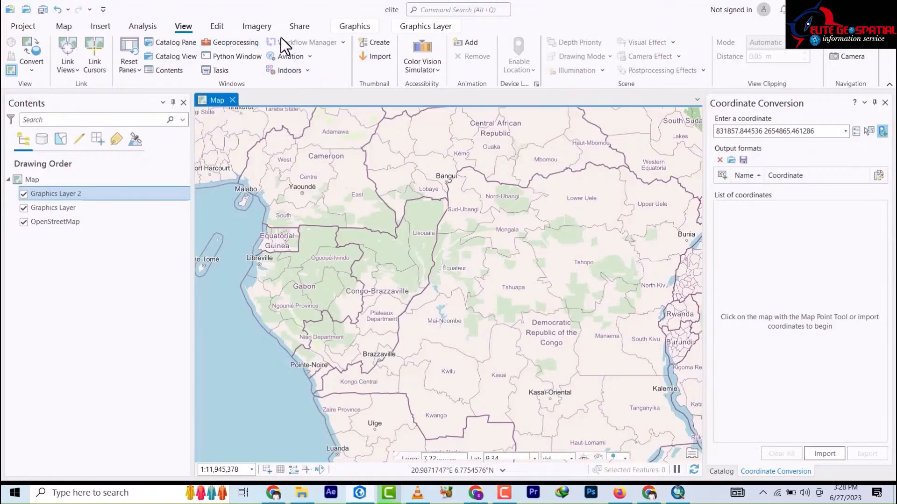
# Review the selection shapes available for editing and turn snapping on.
pyautogui.click(217, 29)
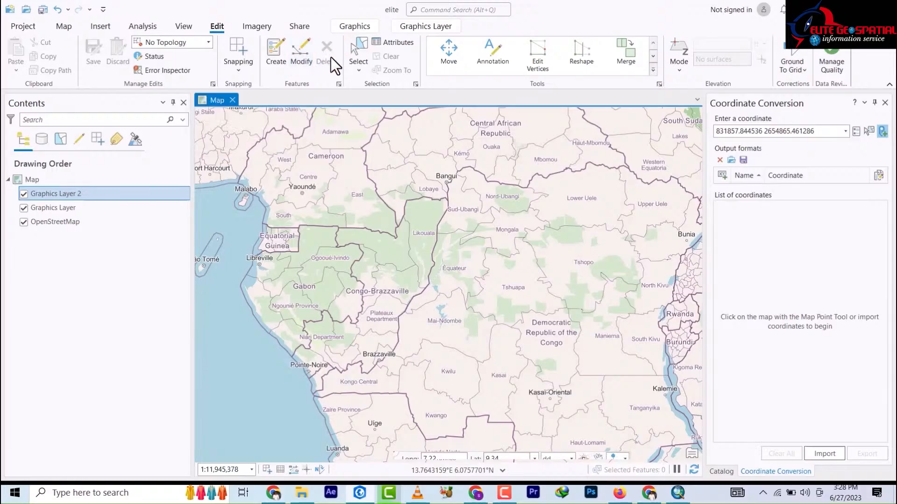
pyautogui.click(359, 71)
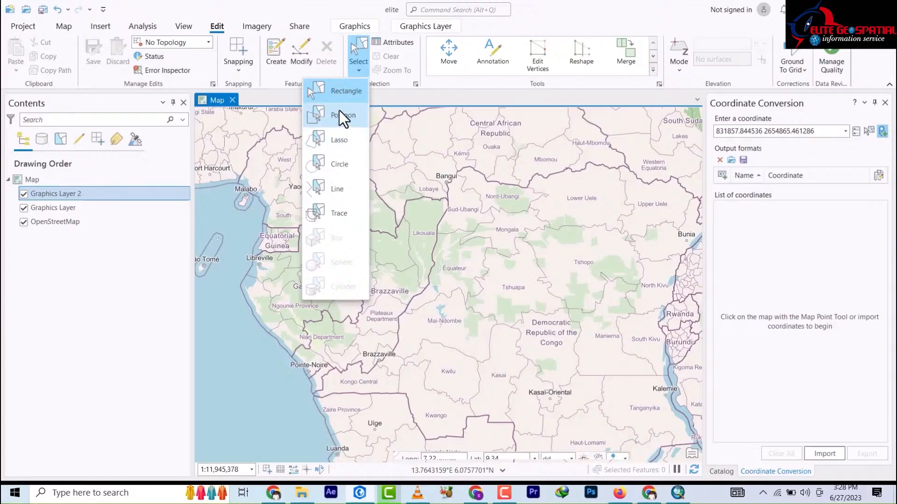
pyautogui.click(512, 25)
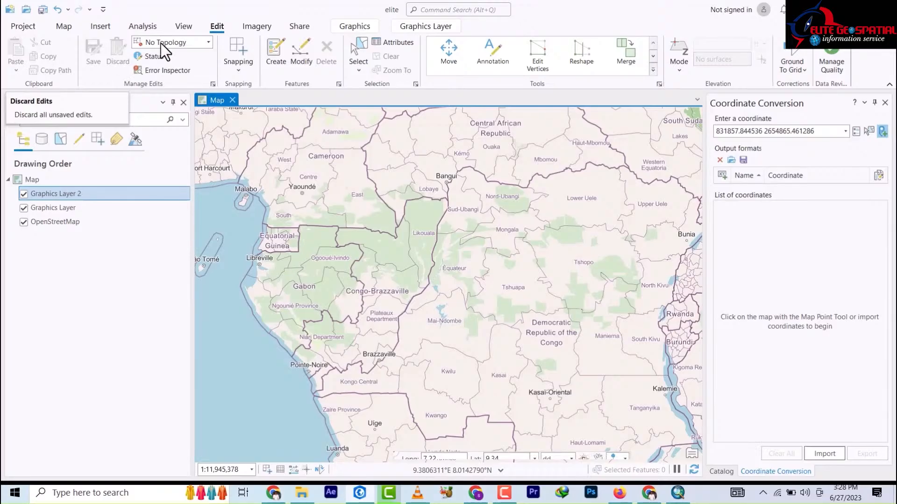
pyautogui.click(239, 69)
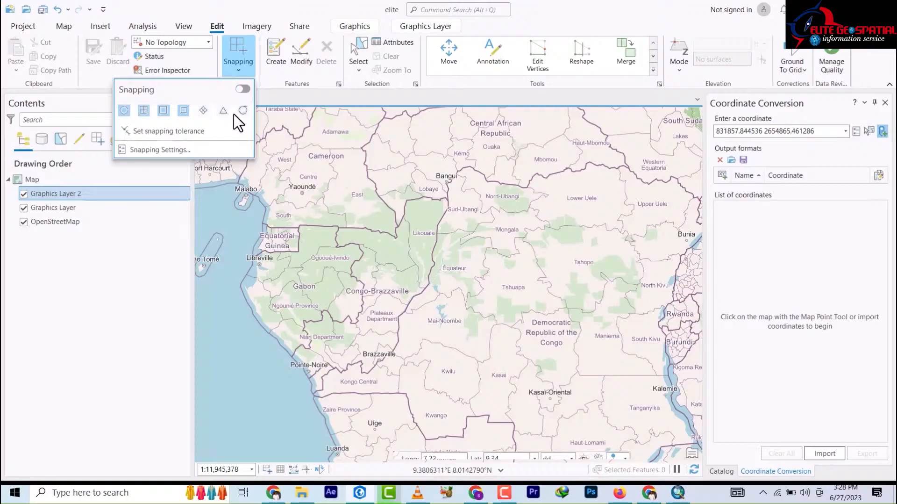
pyautogui.click(243, 90)
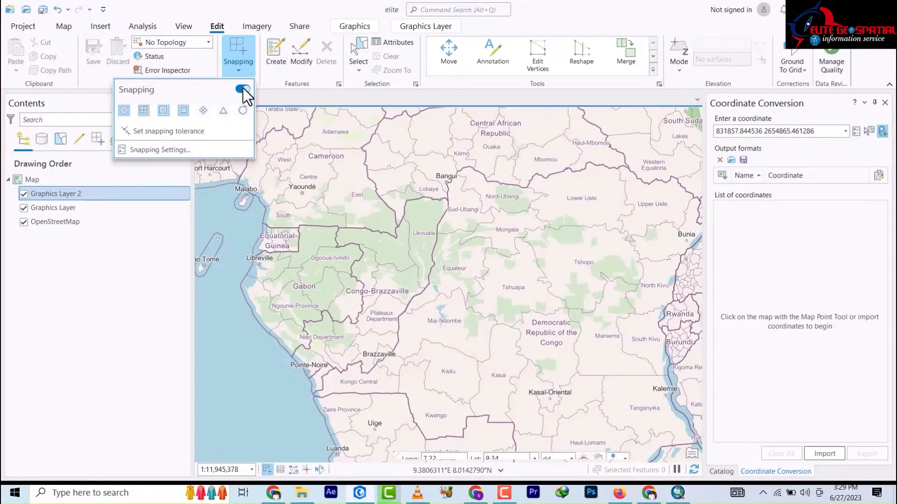
# Review the commands available for imagery, sharing and graphics.
pyautogui.click(256, 28)
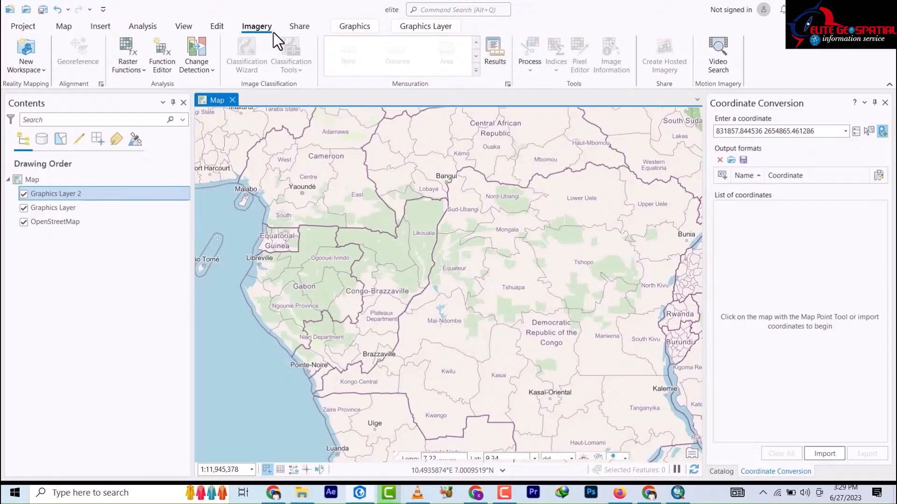
pyautogui.click(299, 29)
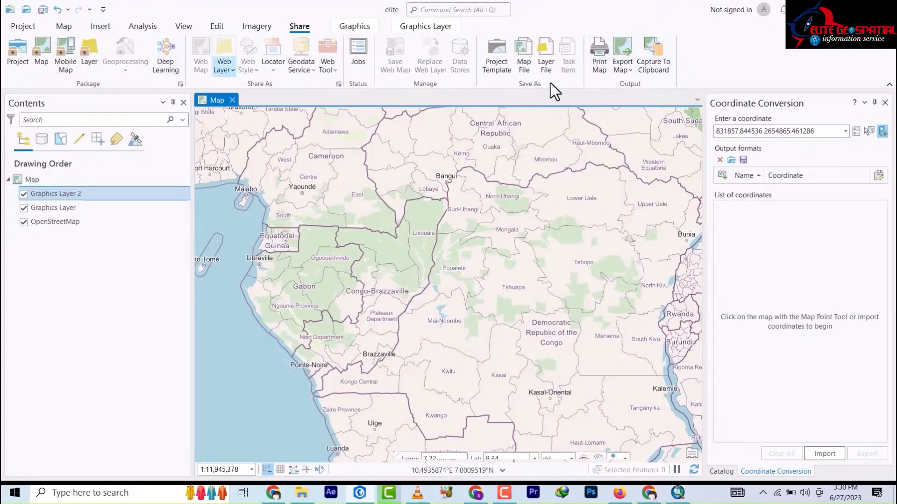
pyautogui.click(358, 33)
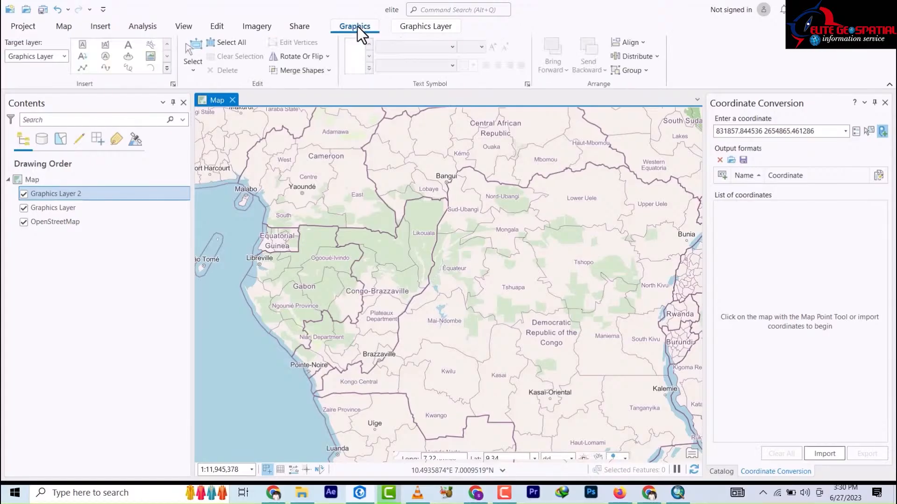